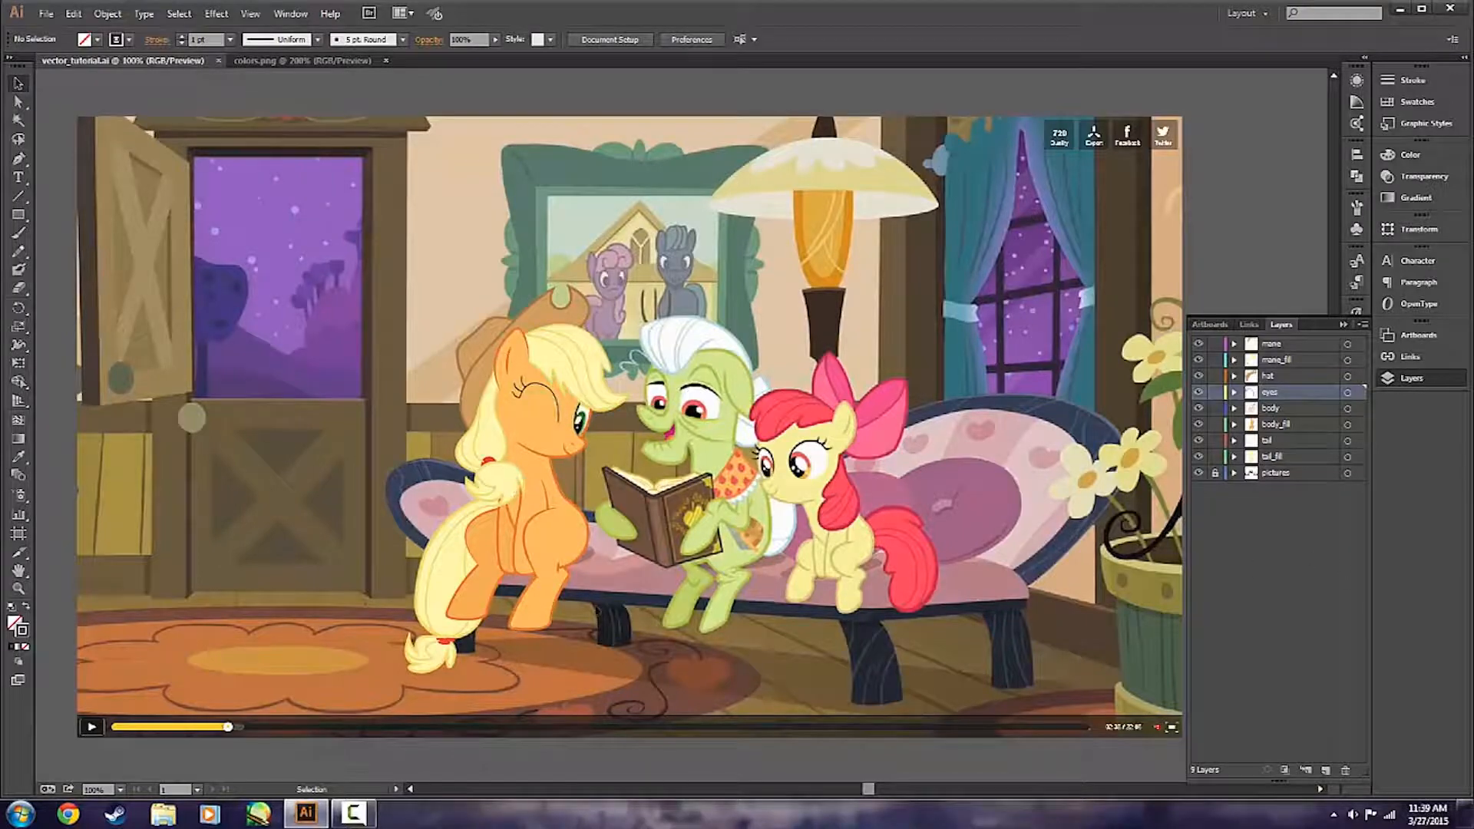
Hide the body_fill layer so the reference eyes show beneath the vector artwork.
scroll(344, 540, "up", 2)
scroll(346, 541, "down", 1)
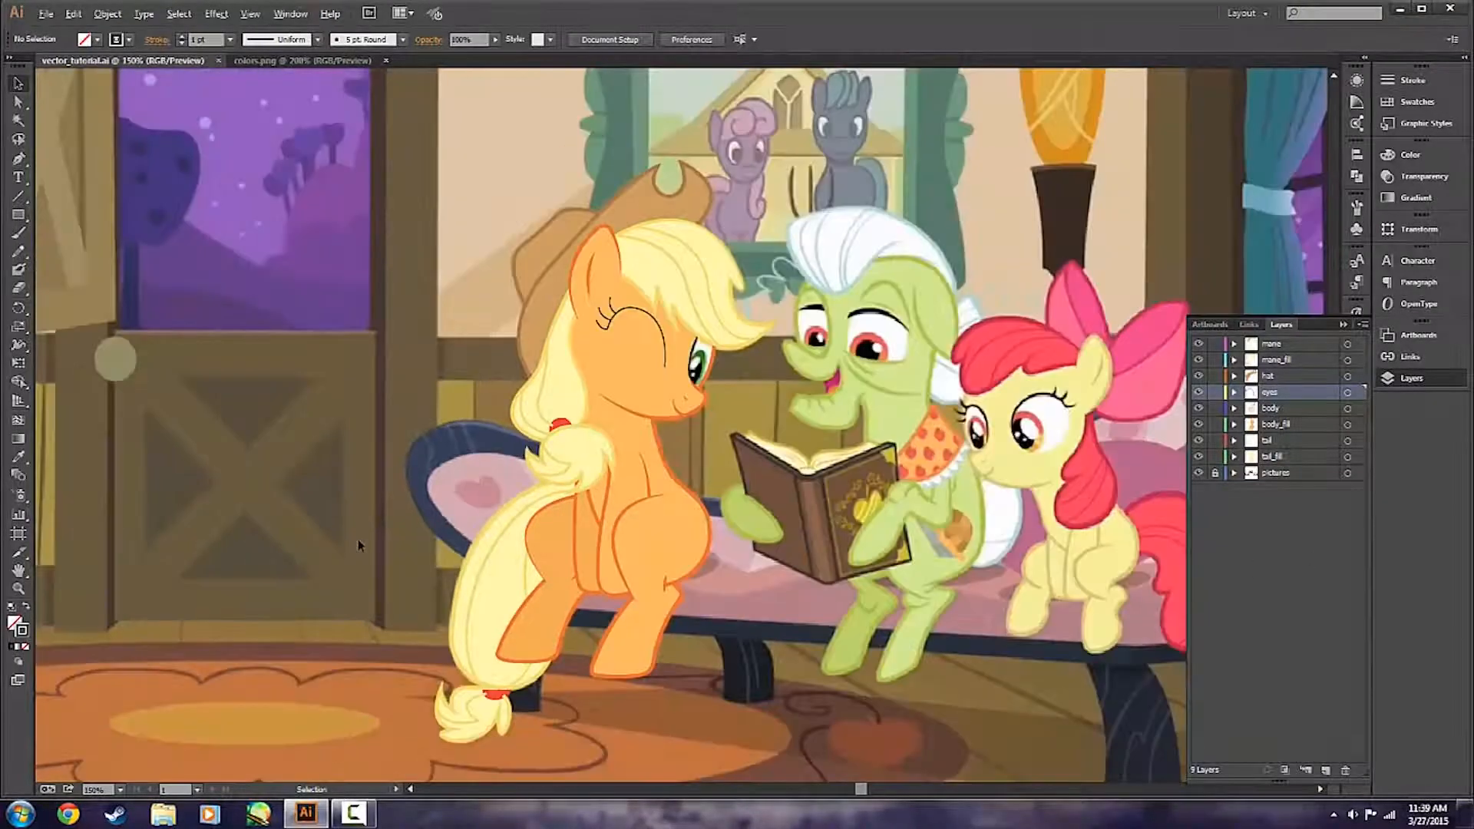
scroll(718, 473, "right", 1)
scroll(718, 474, "right", 1)
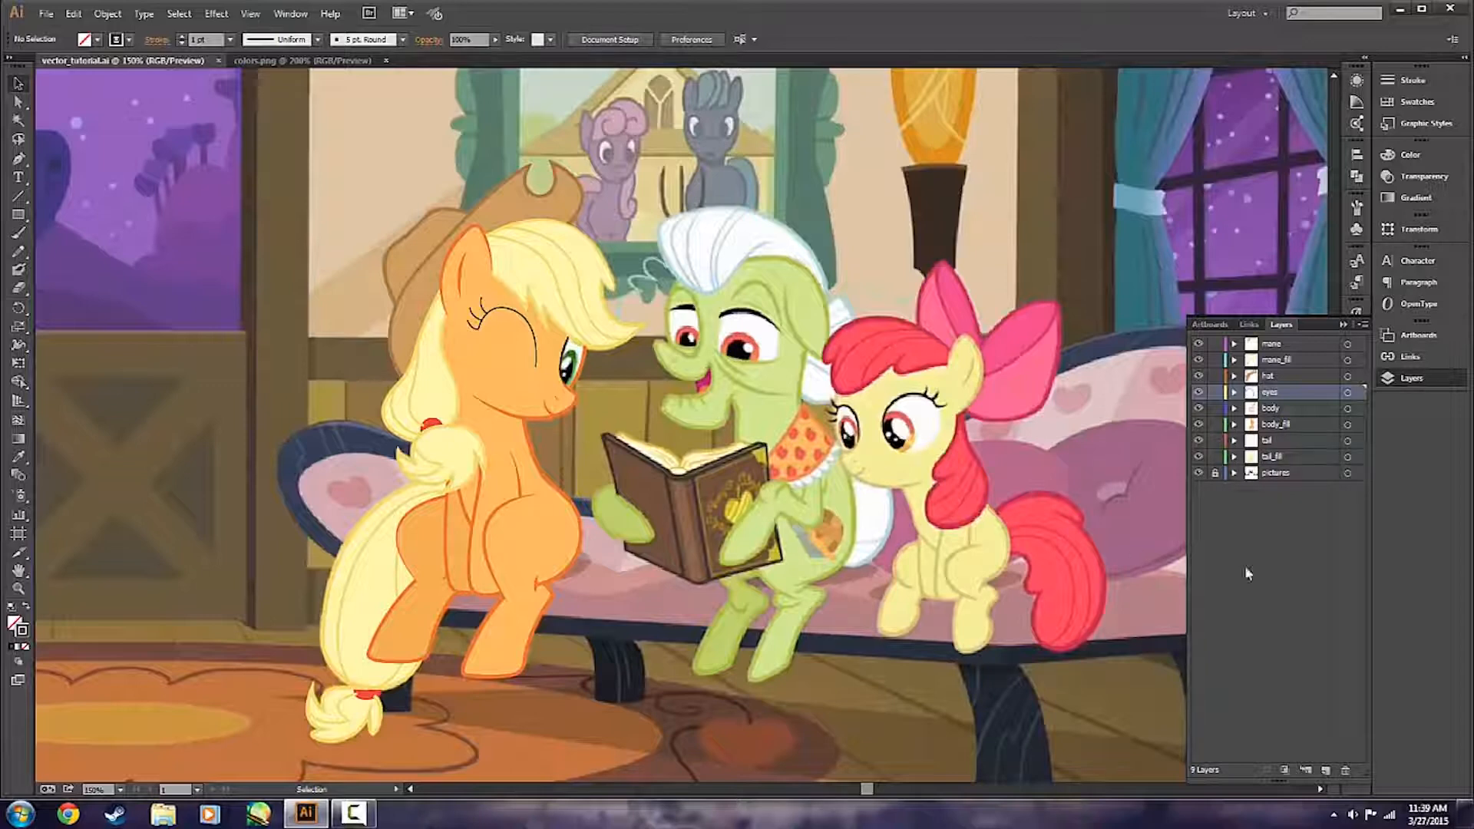
left_click(1199, 424)
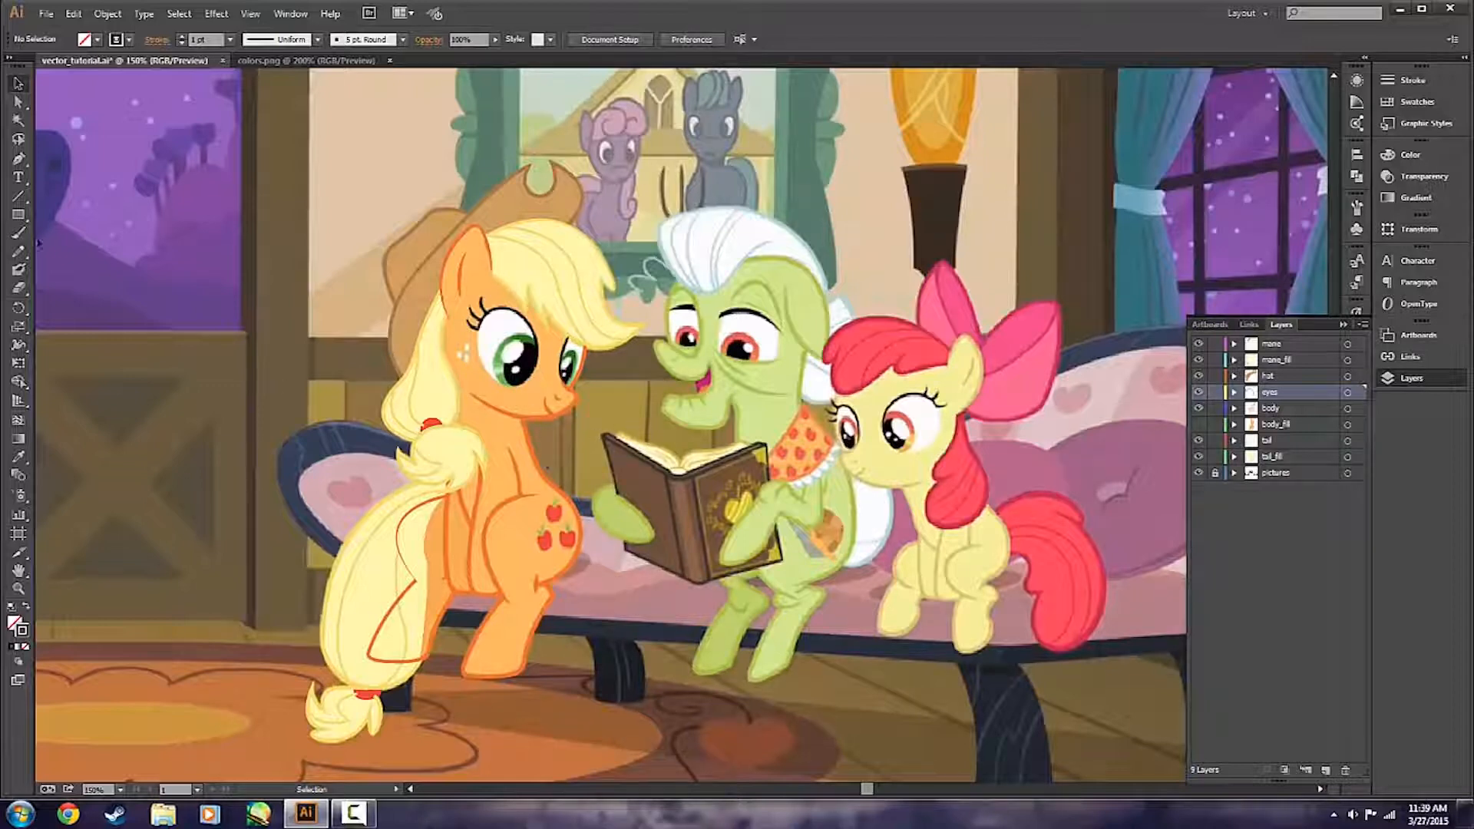
Set up the Ellipse tool with a white (FFFFFF) fill and no stroke.
left_click(18, 214)
left_click(120, 249)
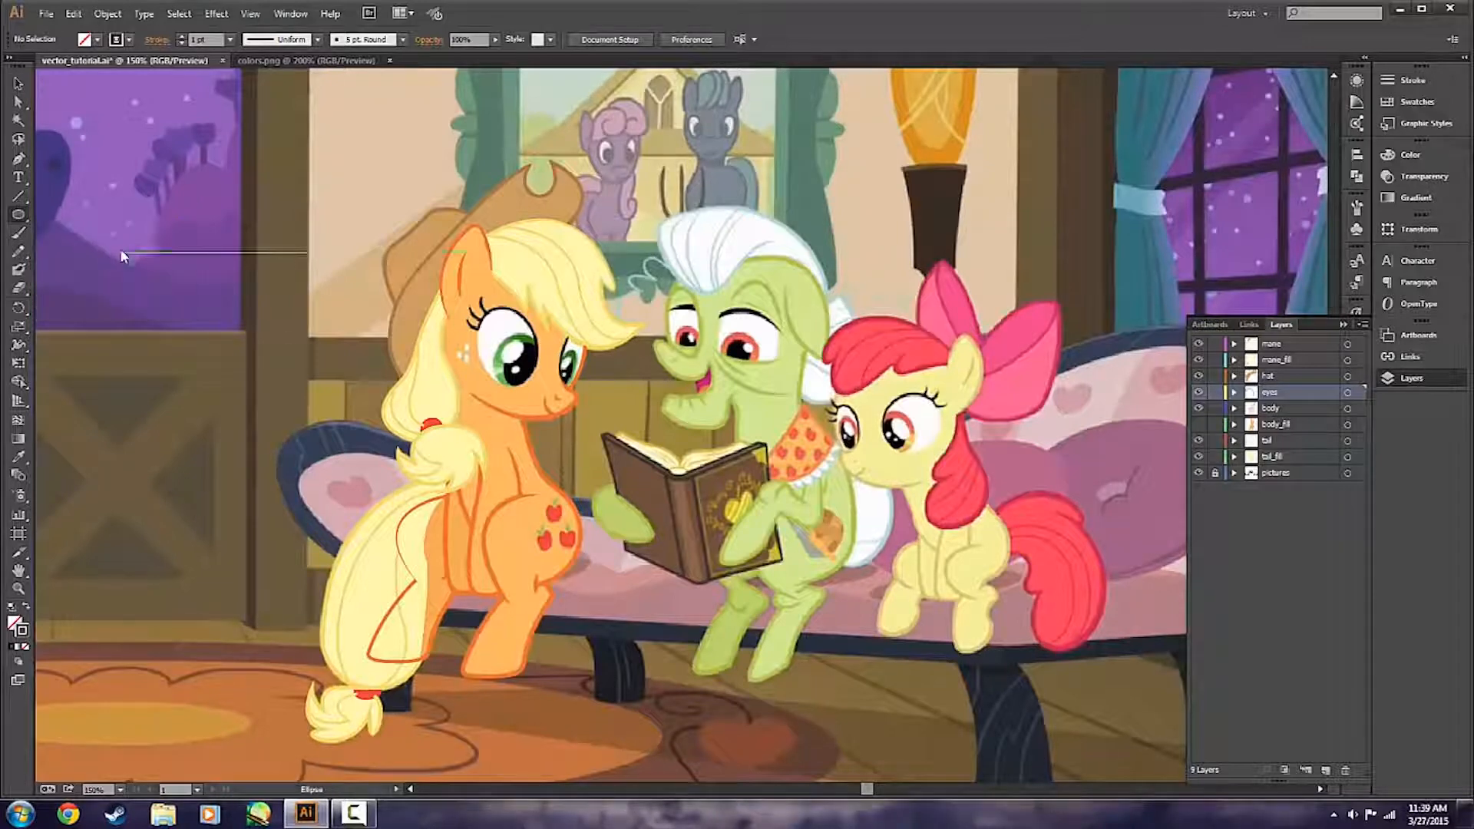
scroll(429, 335, "up", 2)
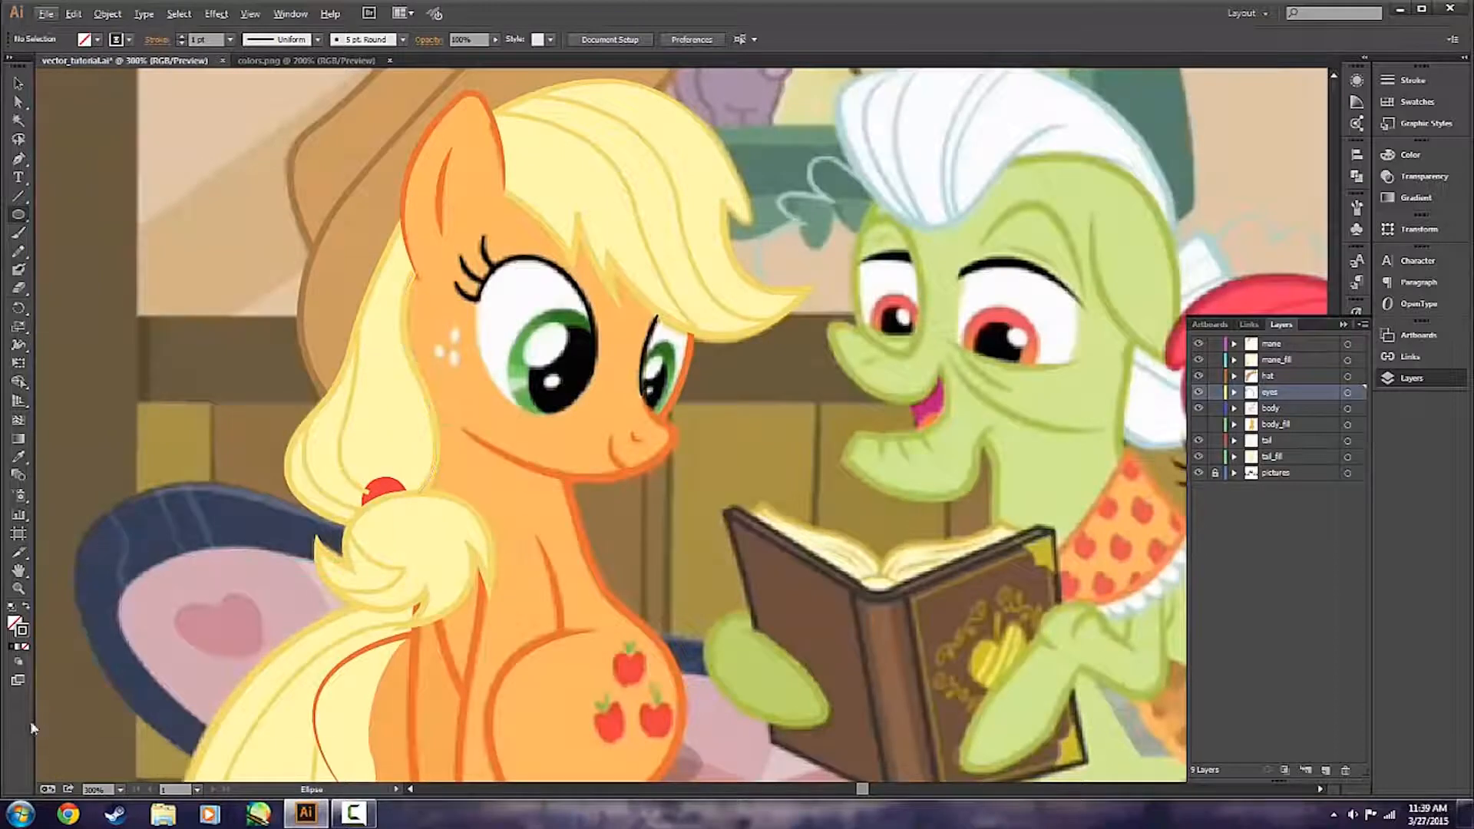
double_click(16, 624)
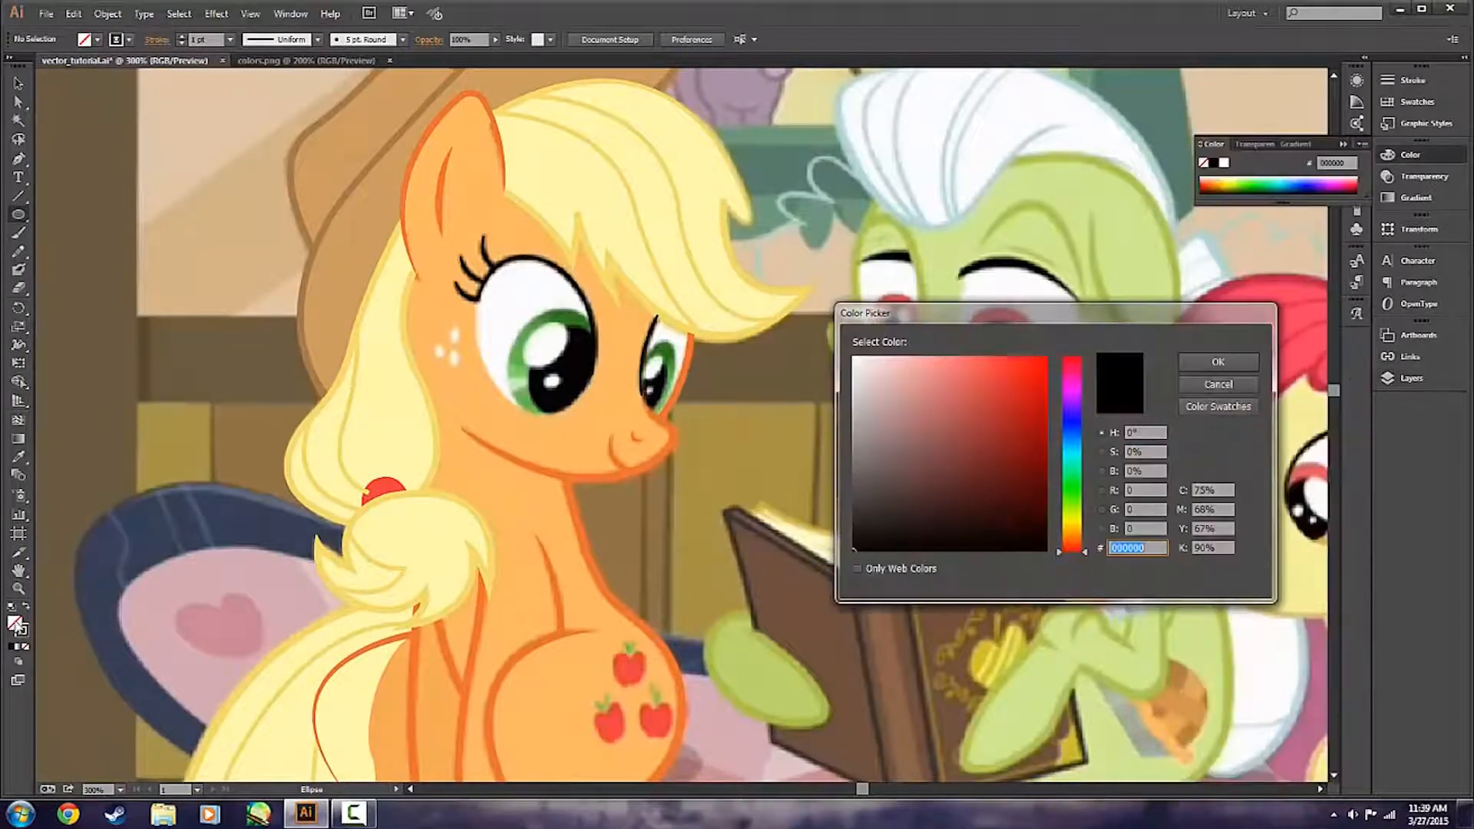
left_click(916, 452)
left_click_drag(915, 452, 854, 357)
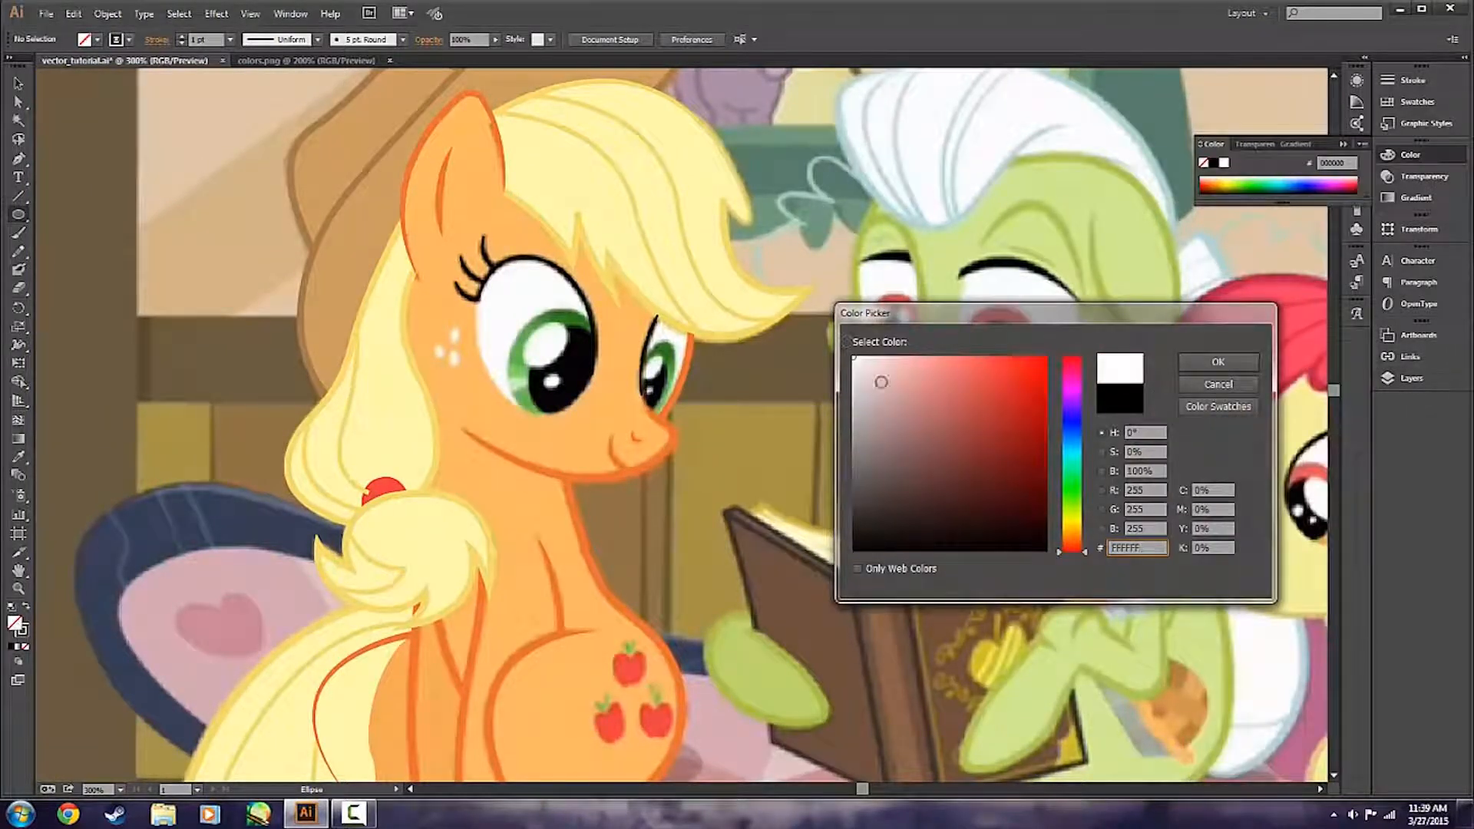
left_click(1253, 364)
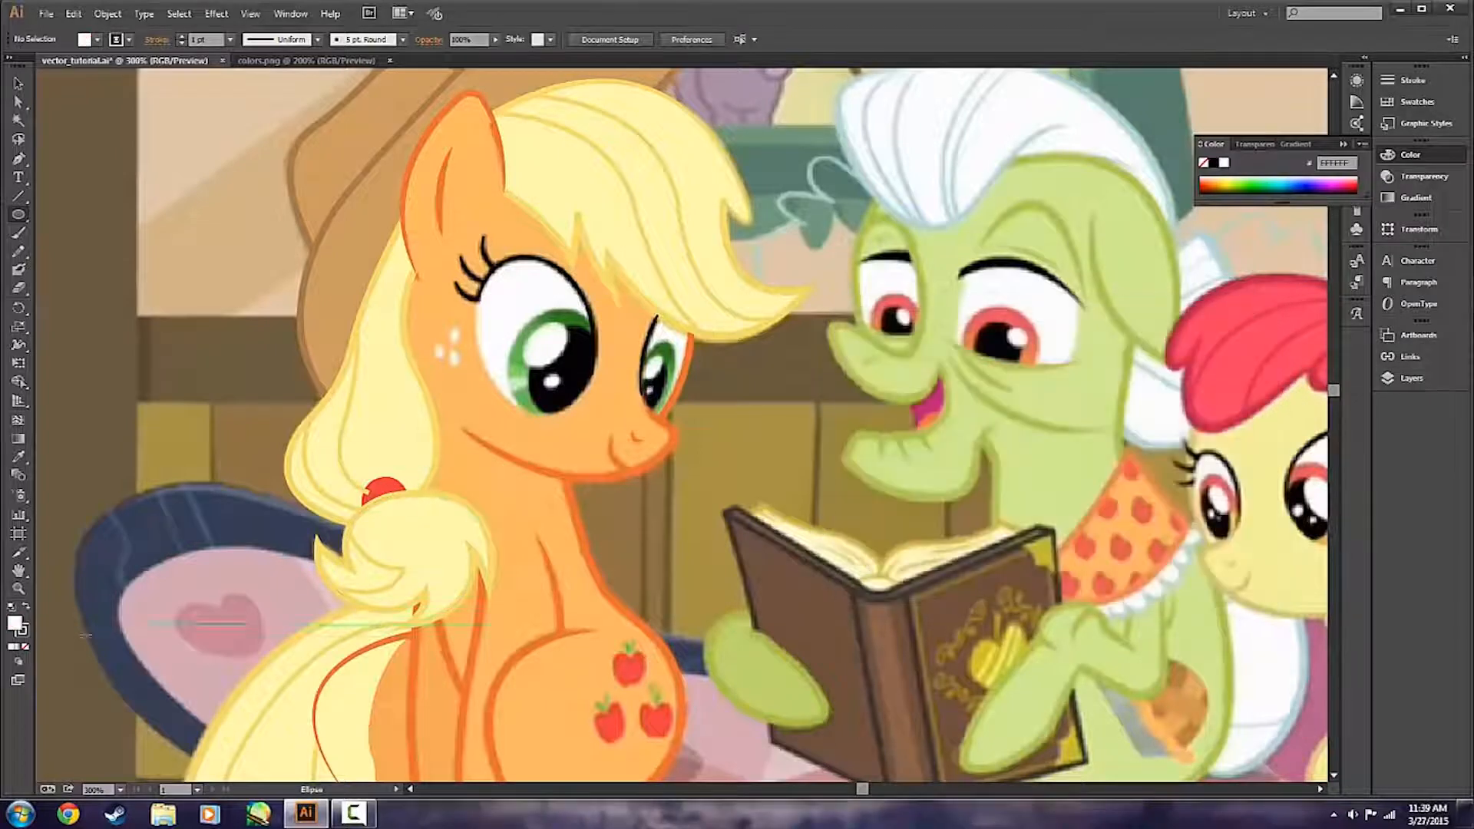
left_click(25, 647)
left_click(14, 623)
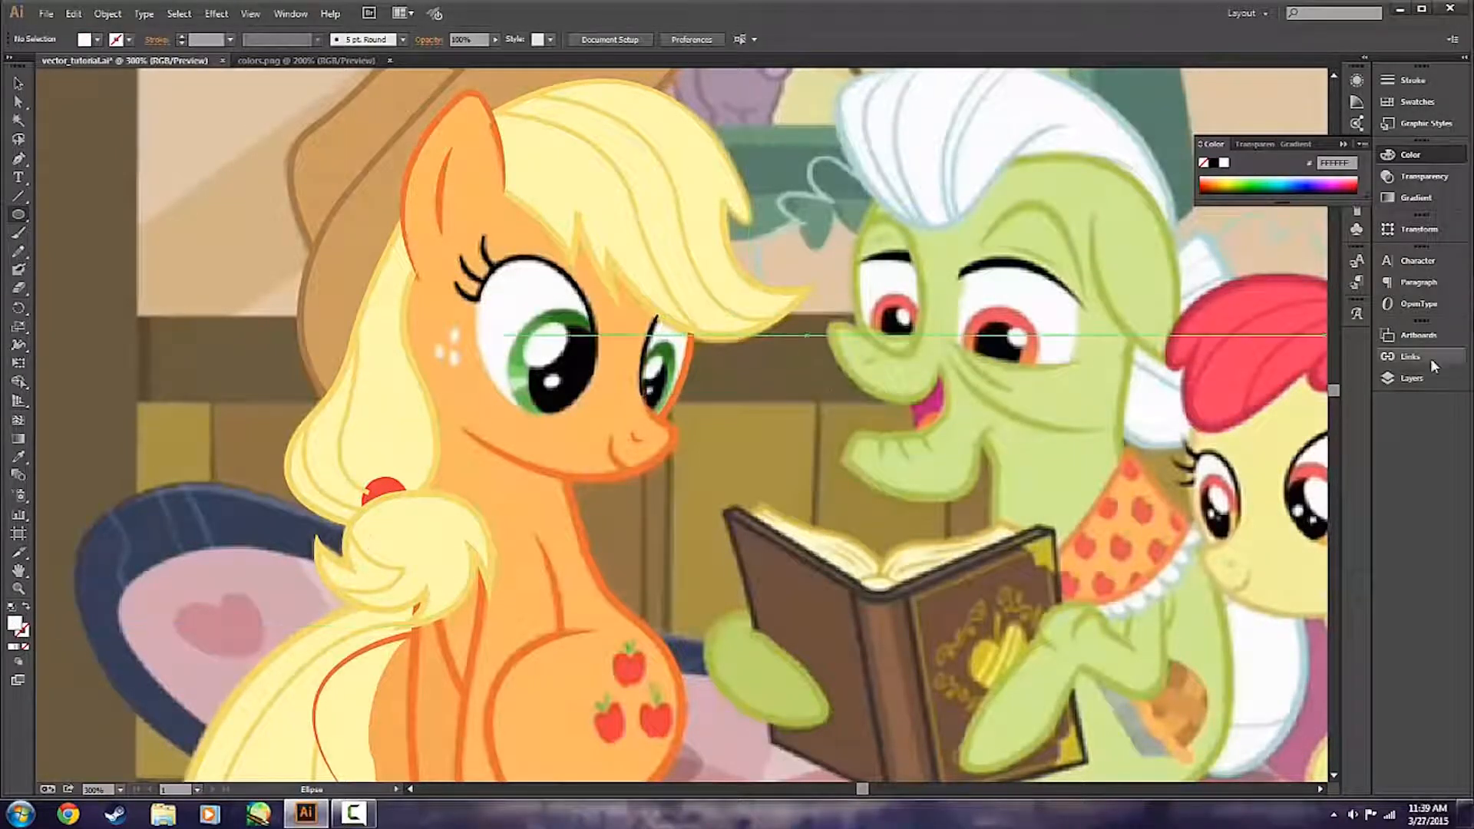
left_click_drag(483, 242, 597, 362)
key("ctrl+z")
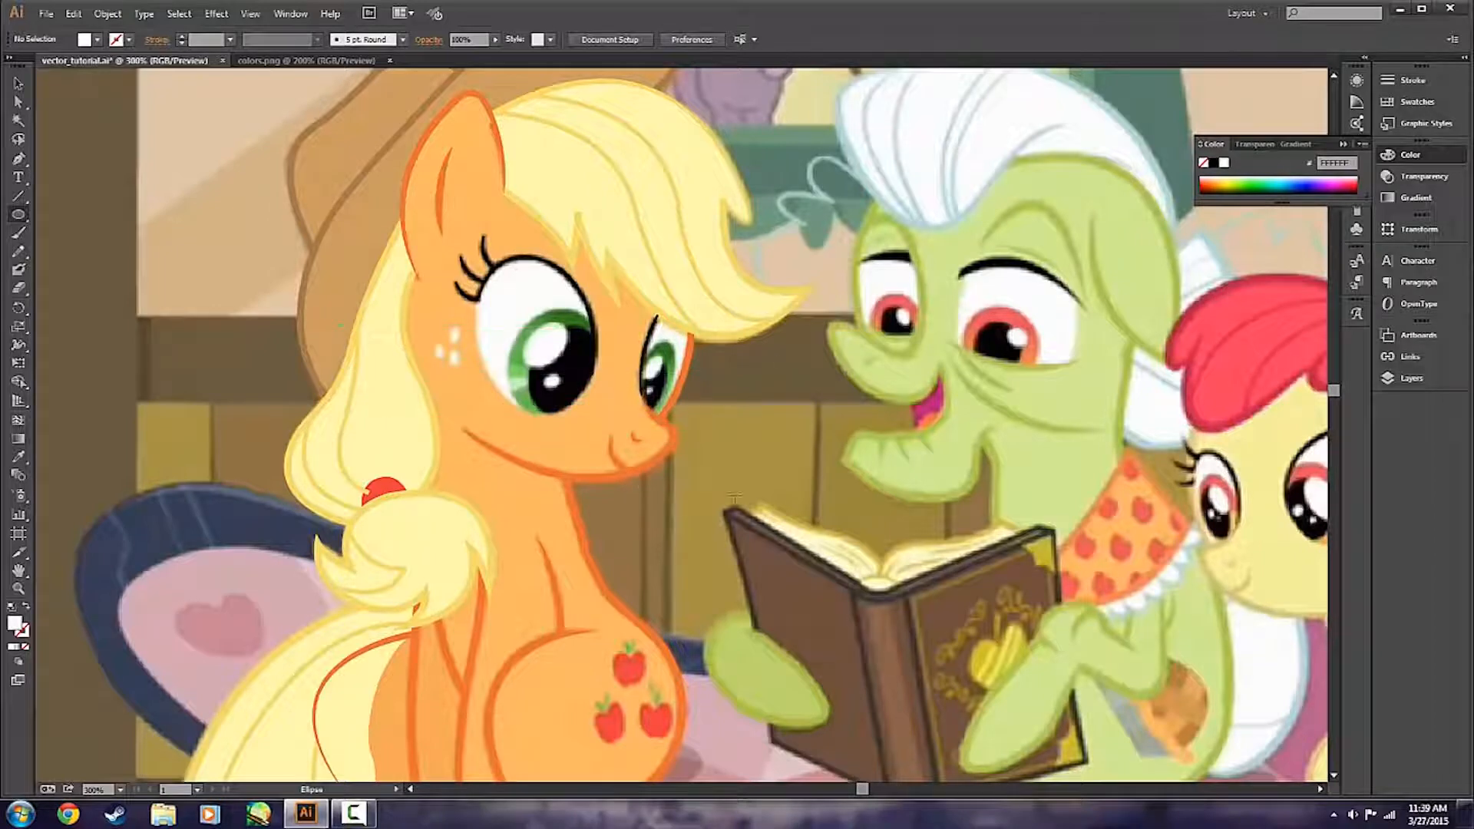
left_click(1393, 378)
left_click(1393, 381)
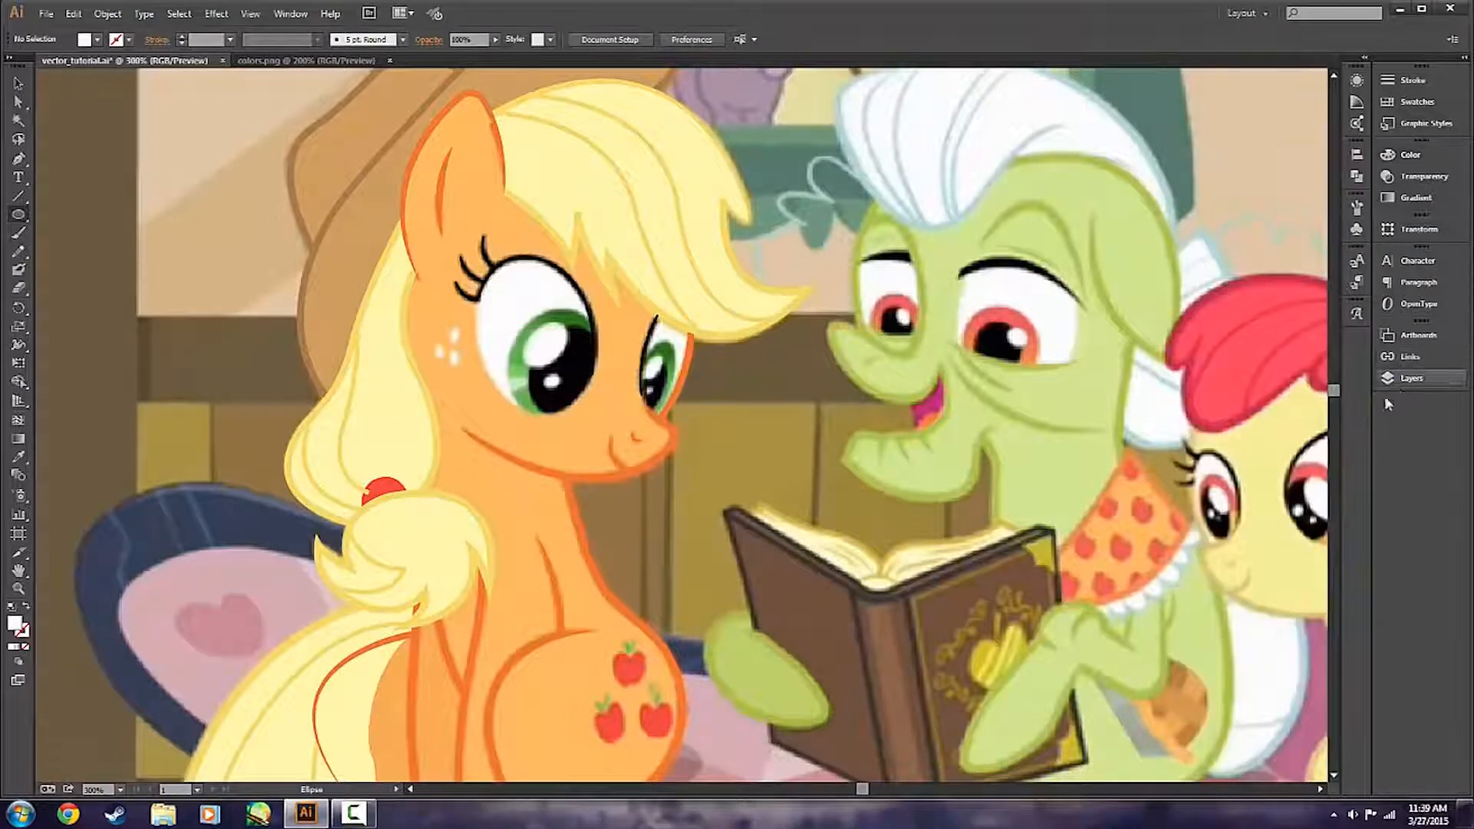
scroll(1244, 558, "right", 3)
scroll(657, 514, "left", 3)
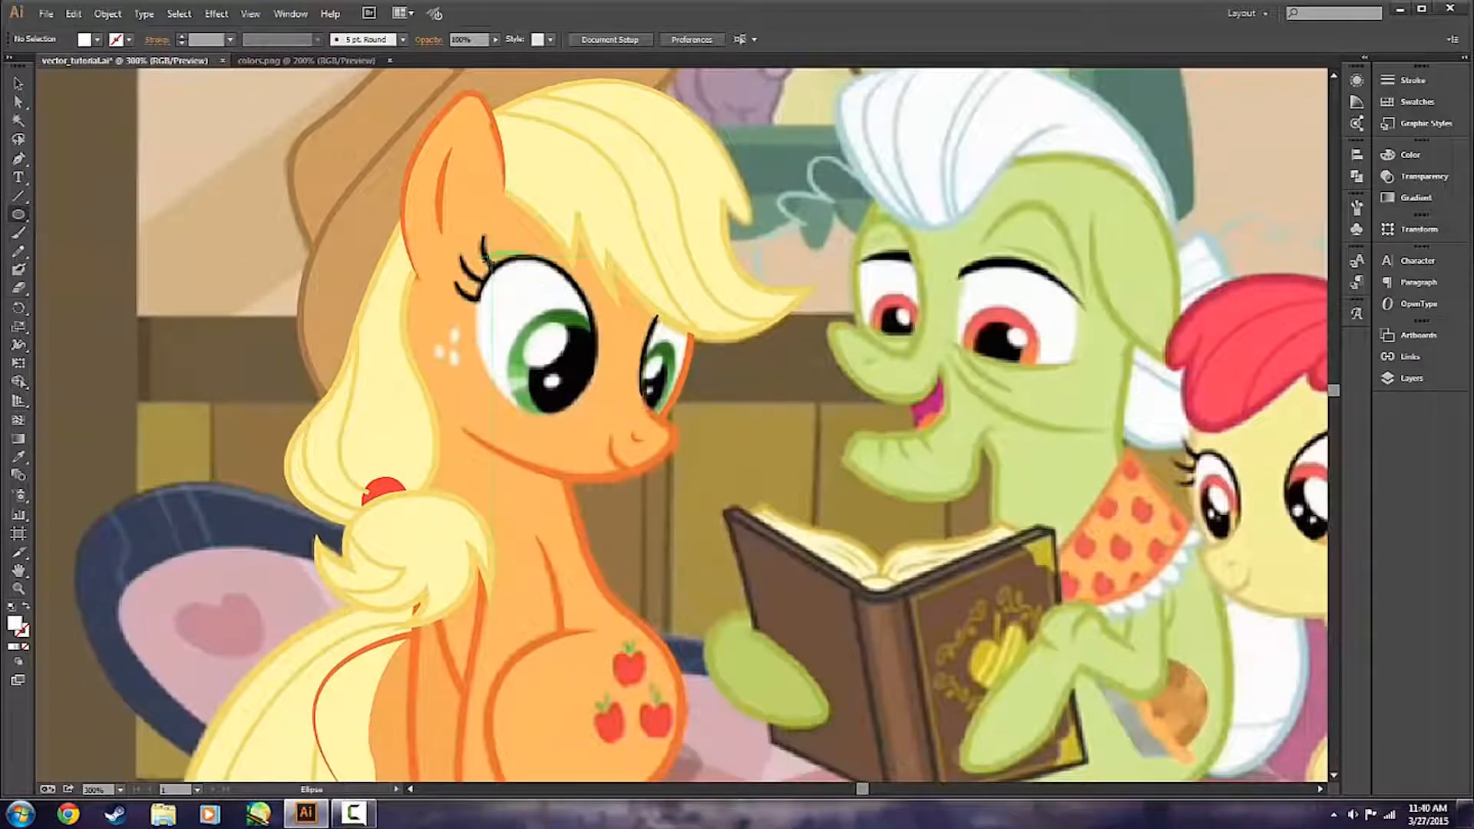
Draw a white ellipse about 50 by 67 px over the orange pony's nearer eye and set its opacity to 50%.
left_click_drag(484, 285, 592, 420)
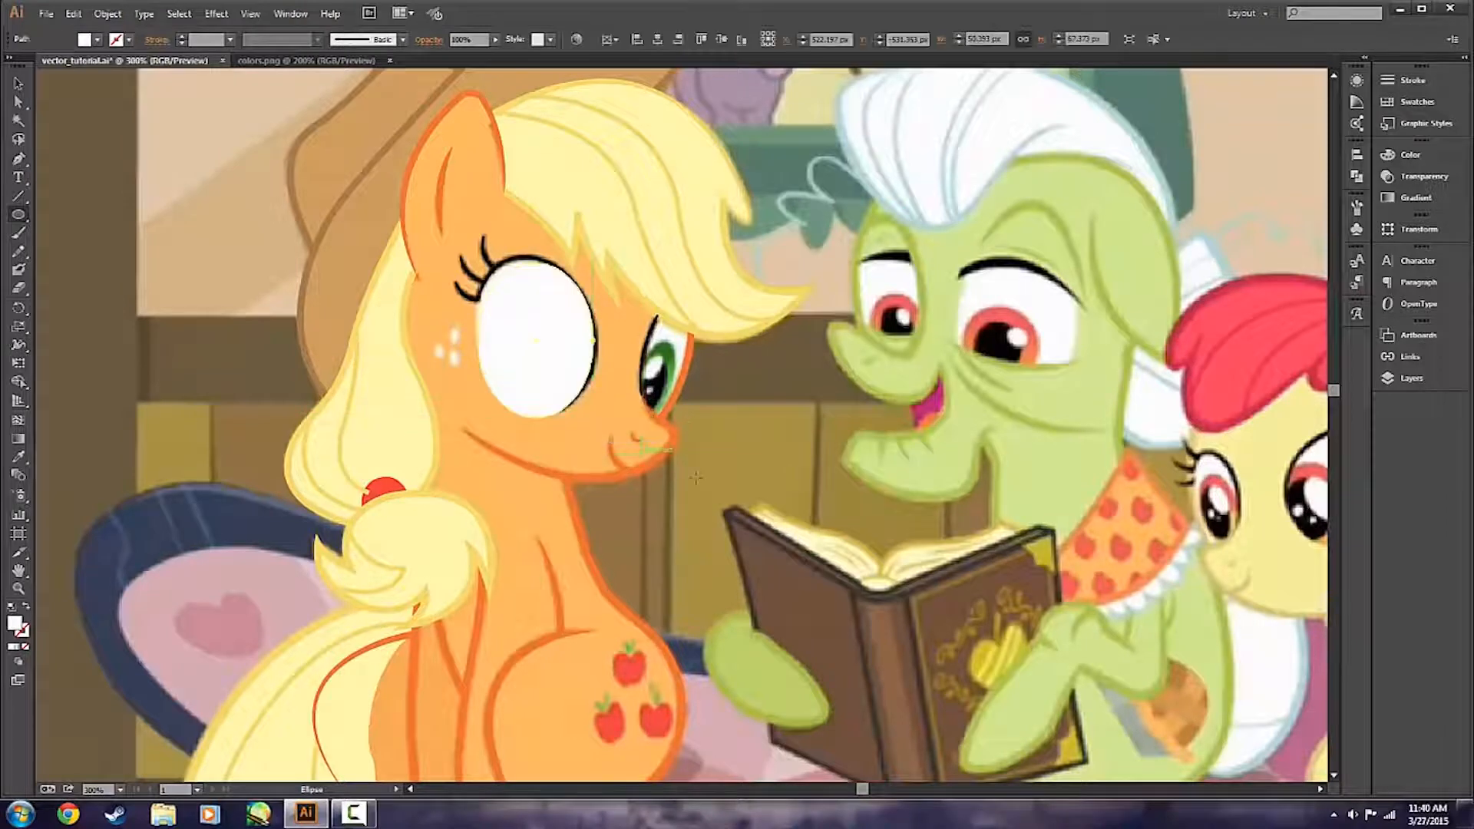
key("v")
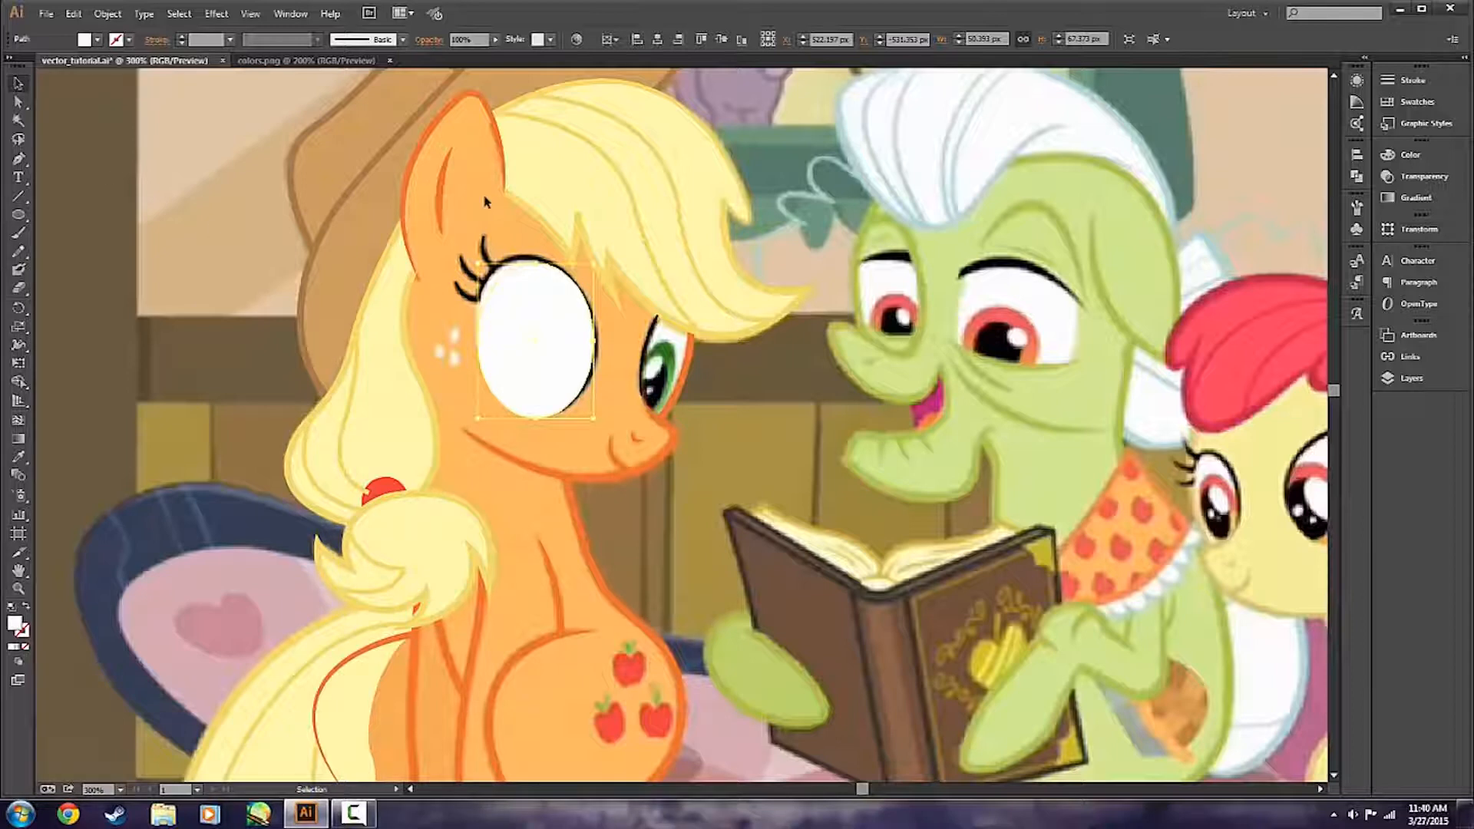
left_click(482, 39)
type("50")
key("Return")
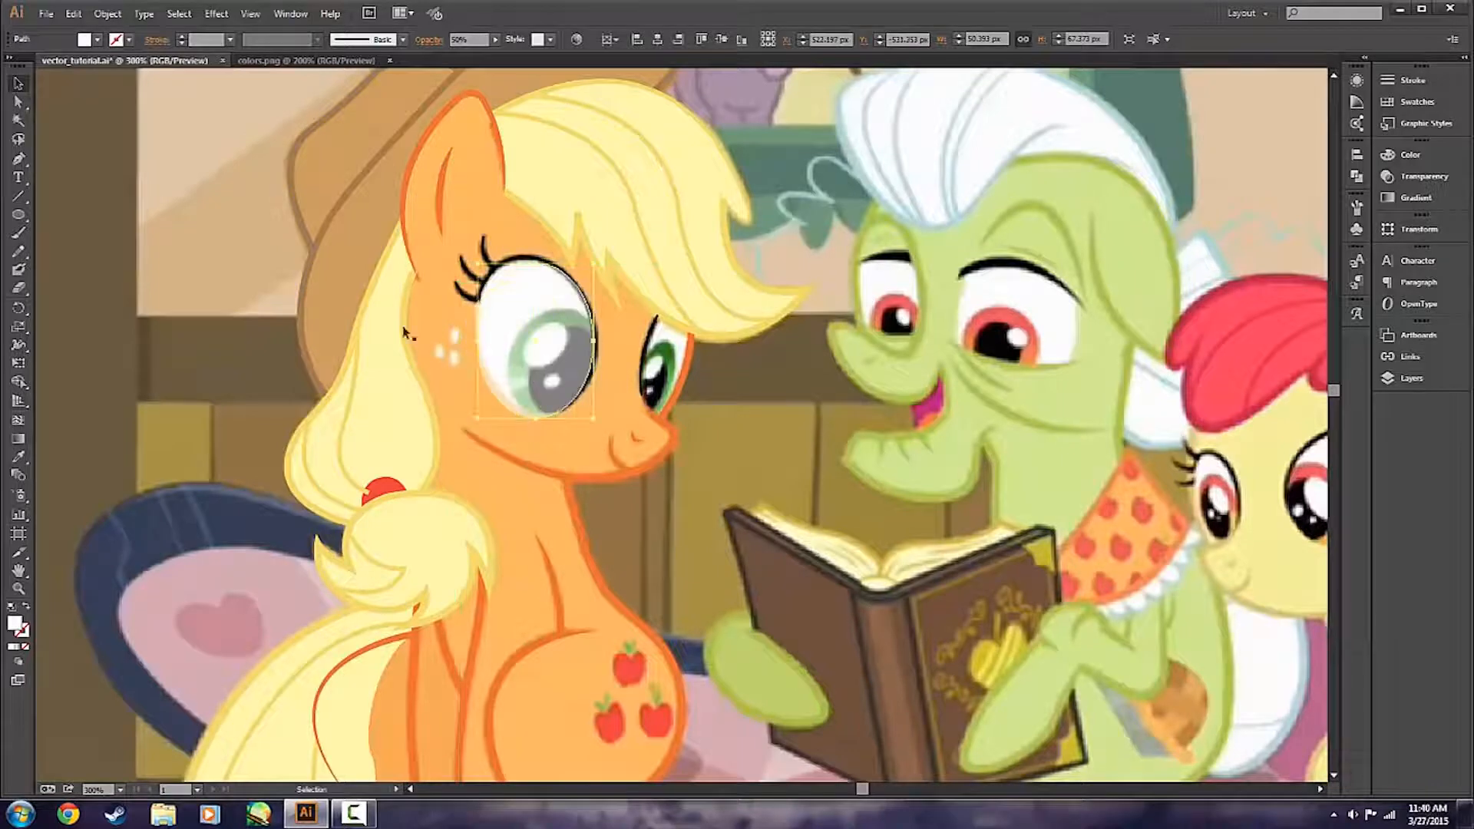
Rotate the semi-transparent ellipse counterclockwise to follow the tilt of the orange pony's nearer eye.
left_click_drag(601, 261, 593, 216)
left_click(575, 468)
left_click(526, 374)
left_click(1412, 378)
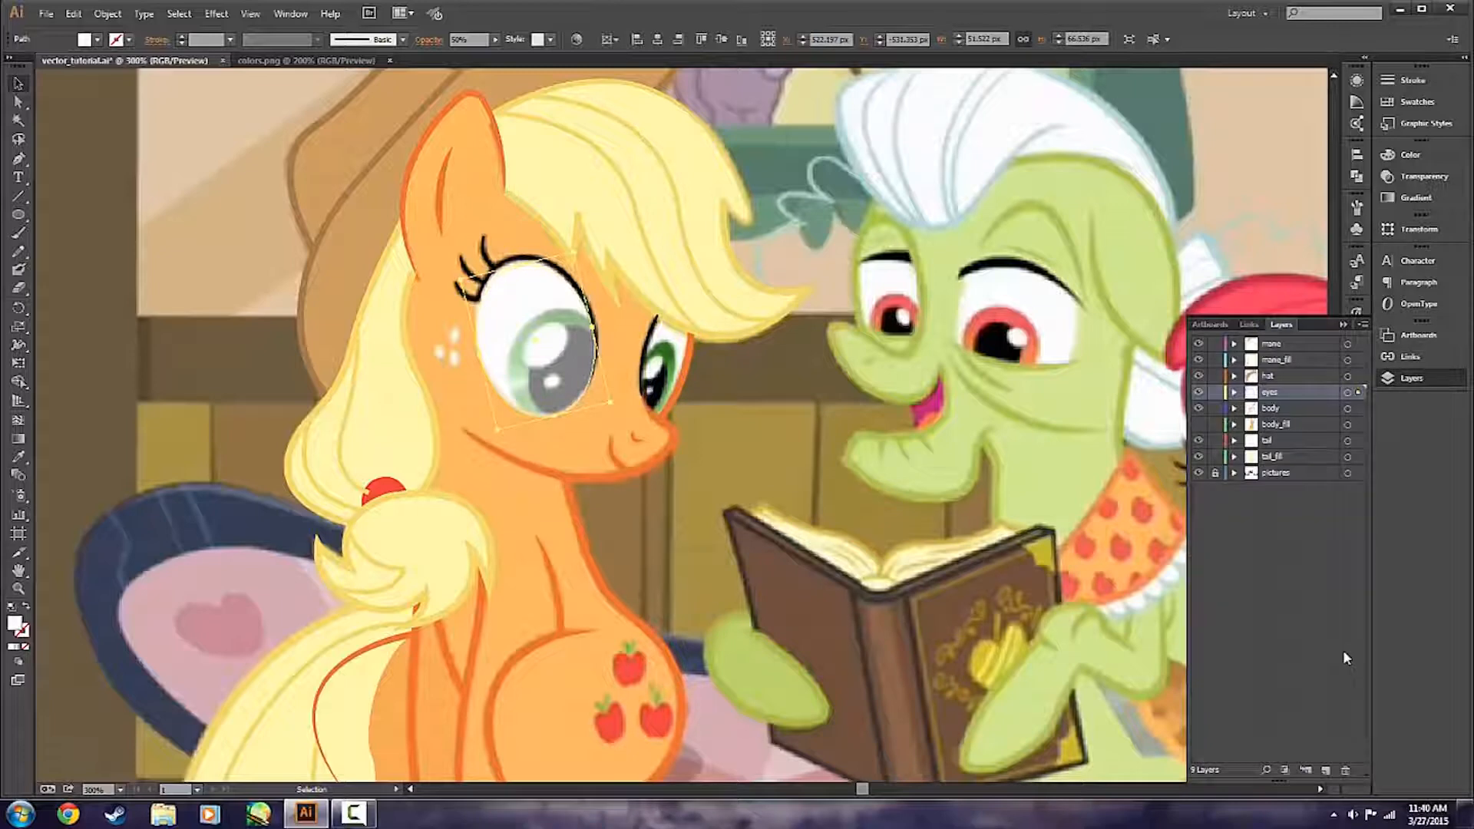
left_click(1405, 381)
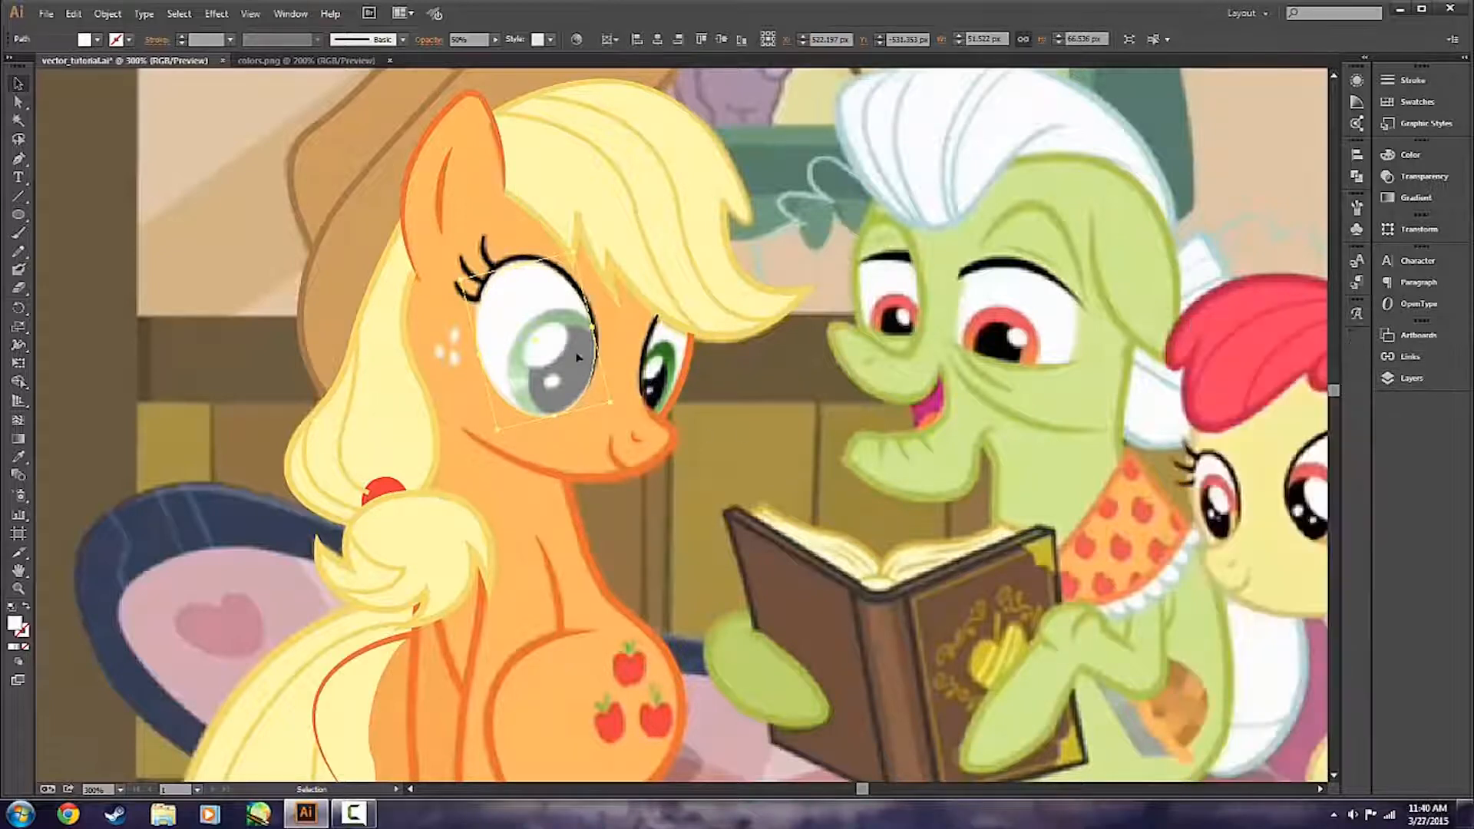
Tilt the eye ellipse further and resize it to about 53.9 by 70.5 px to match the reference eye's edges.
scroll(479, 297, "up", 1)
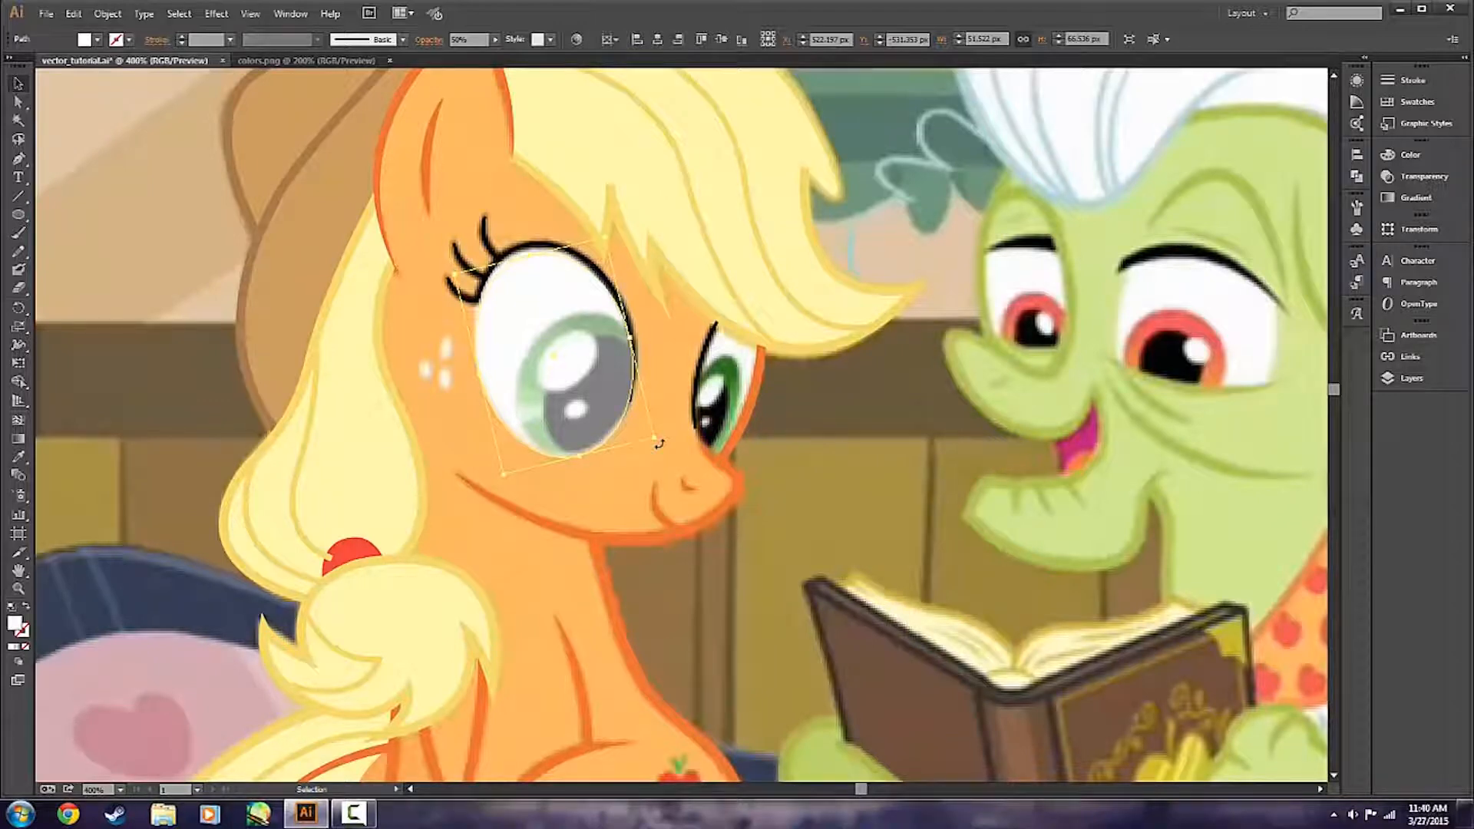
mouse_move(659, 444)
left_mouse_down()
mouse_move(674, 416)
mouse_move(675, 444)
left_mouse_up()
left_click_drag(591, 415, 590, 409)
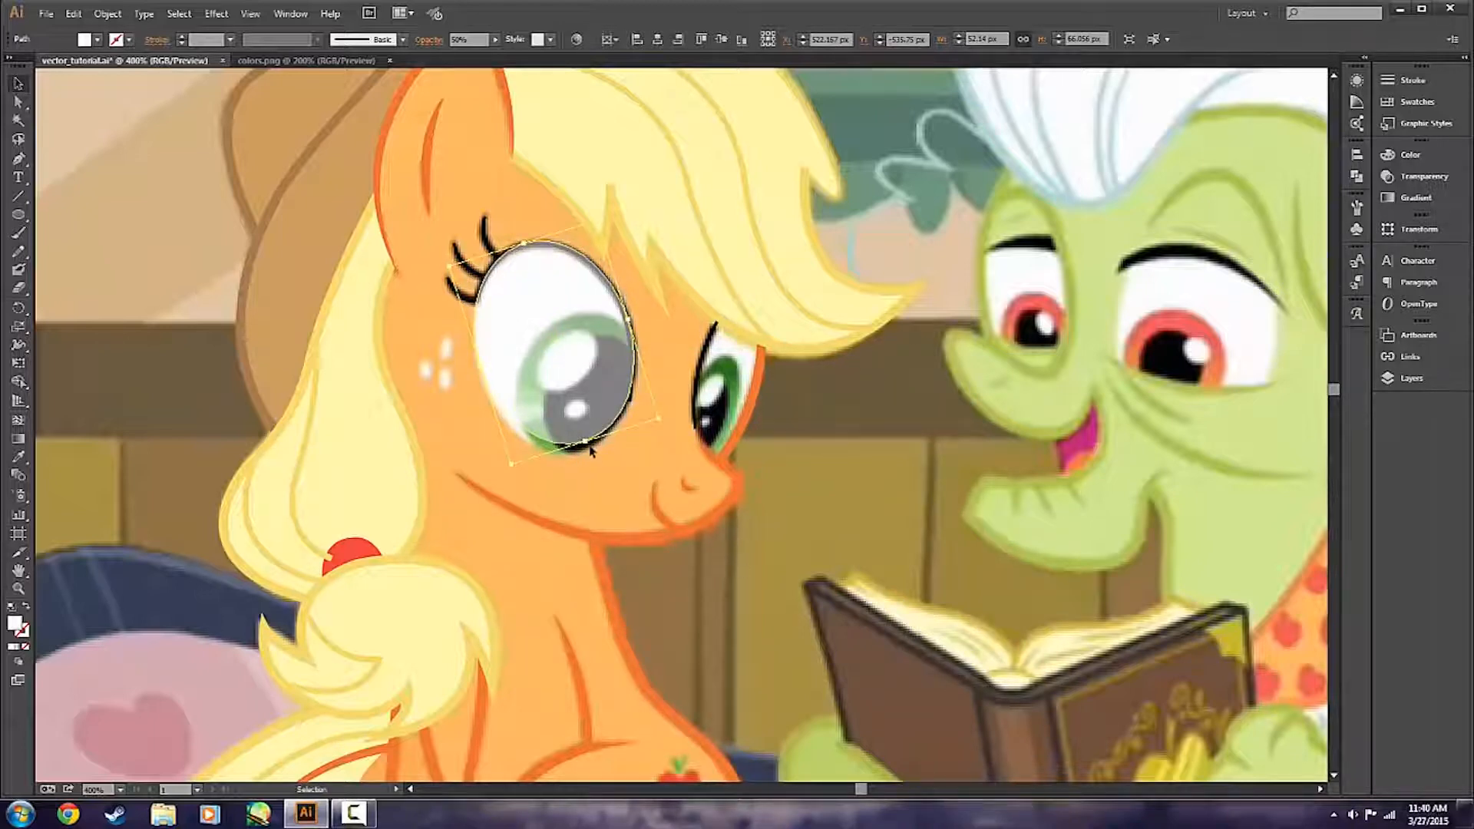
left_click_drag(590, 445, 589, 448)
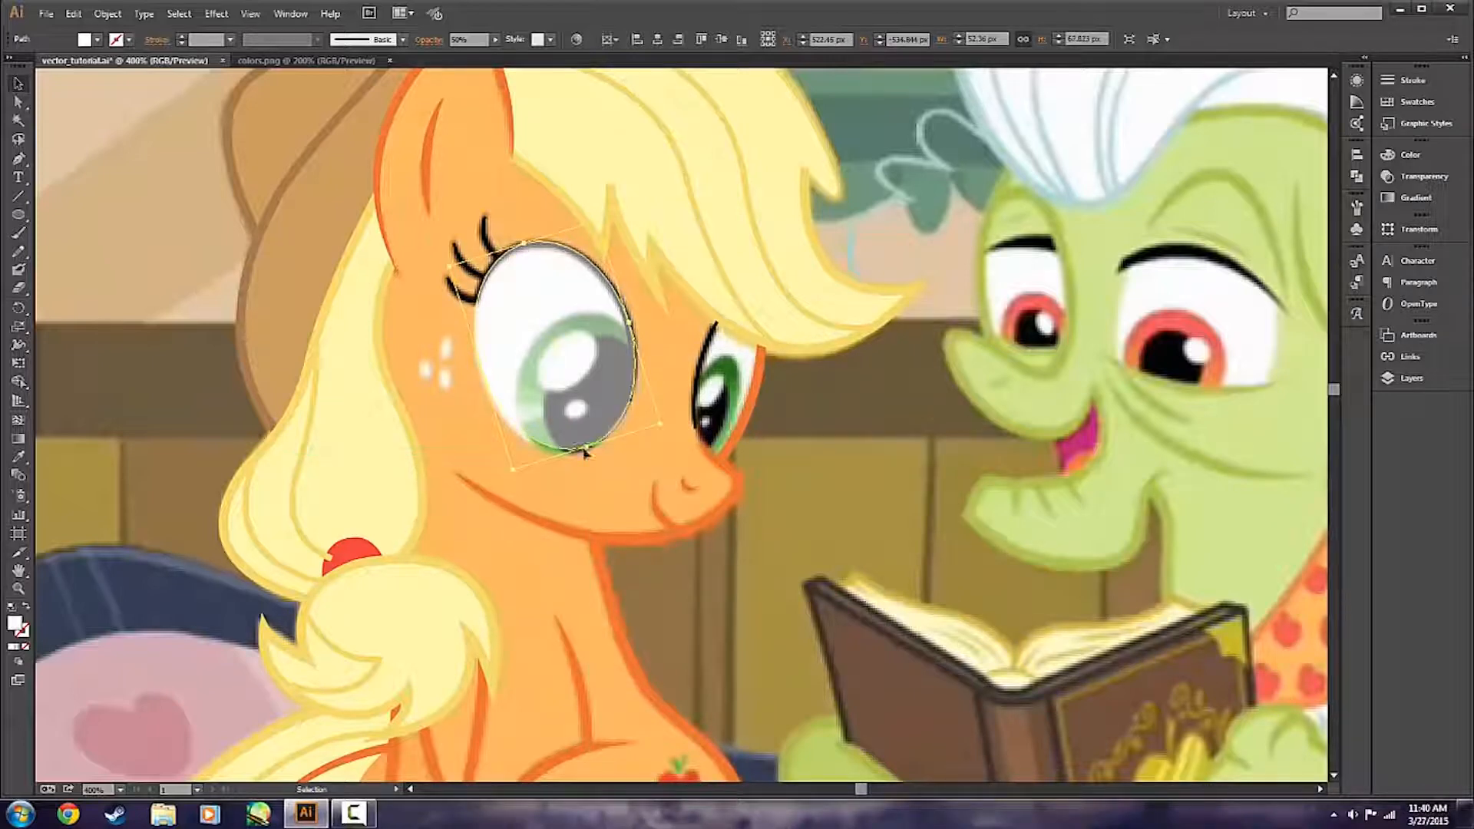
left_click_drag(481, 372, 479, 372)
left_click_drag(588, 452, 589, 457)
Fine-tune the eye ellipse's rotation and size to about 53.7 by 69.6 px against the reference outline.
scroll(499, 402, "up", 1)
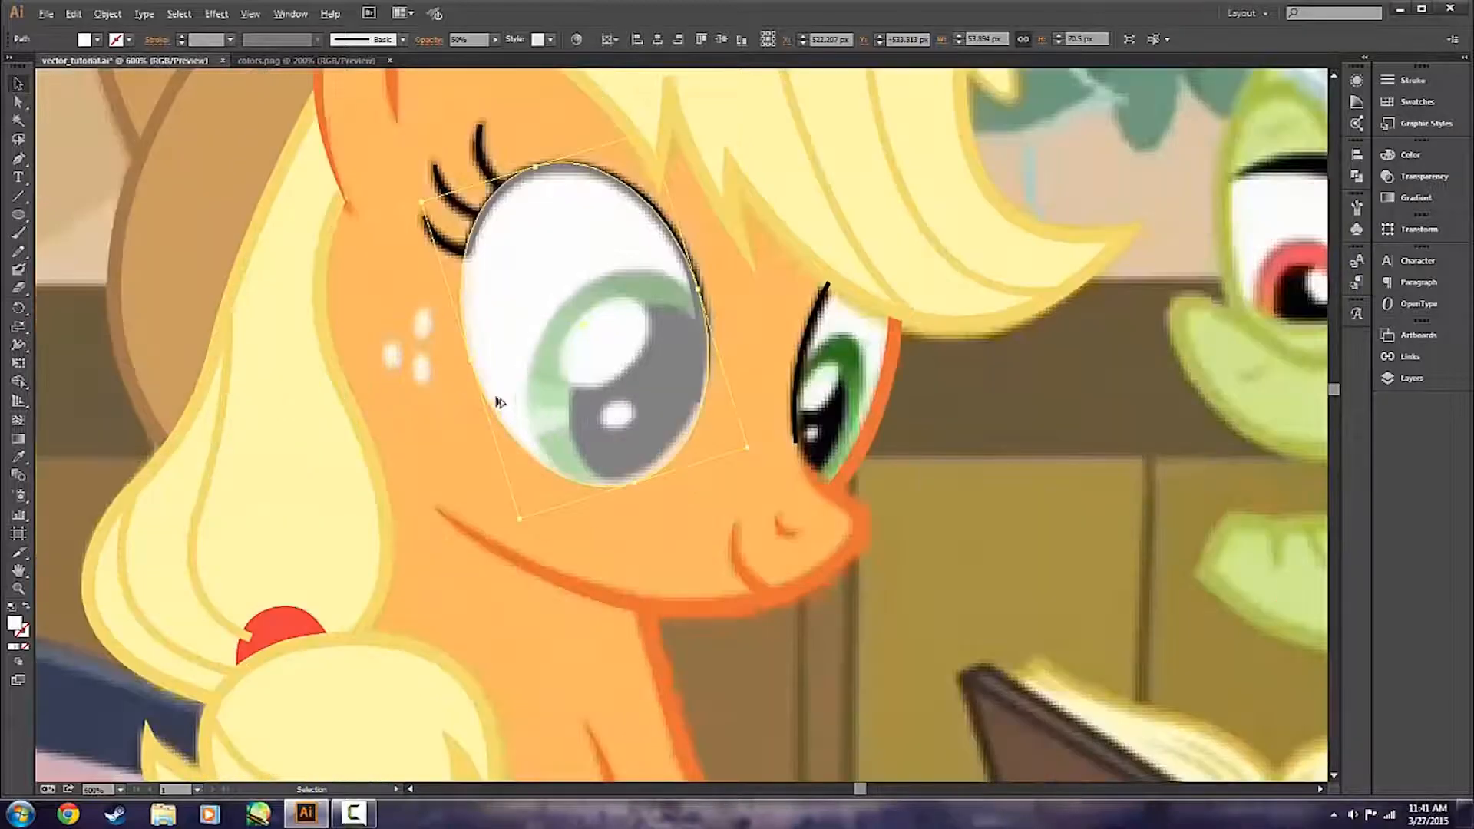
scroll(723, 508, "up", 2)
left_click_drag(748, 503, 745, 495)
left_click(737, 407)
left_click(643, 520)
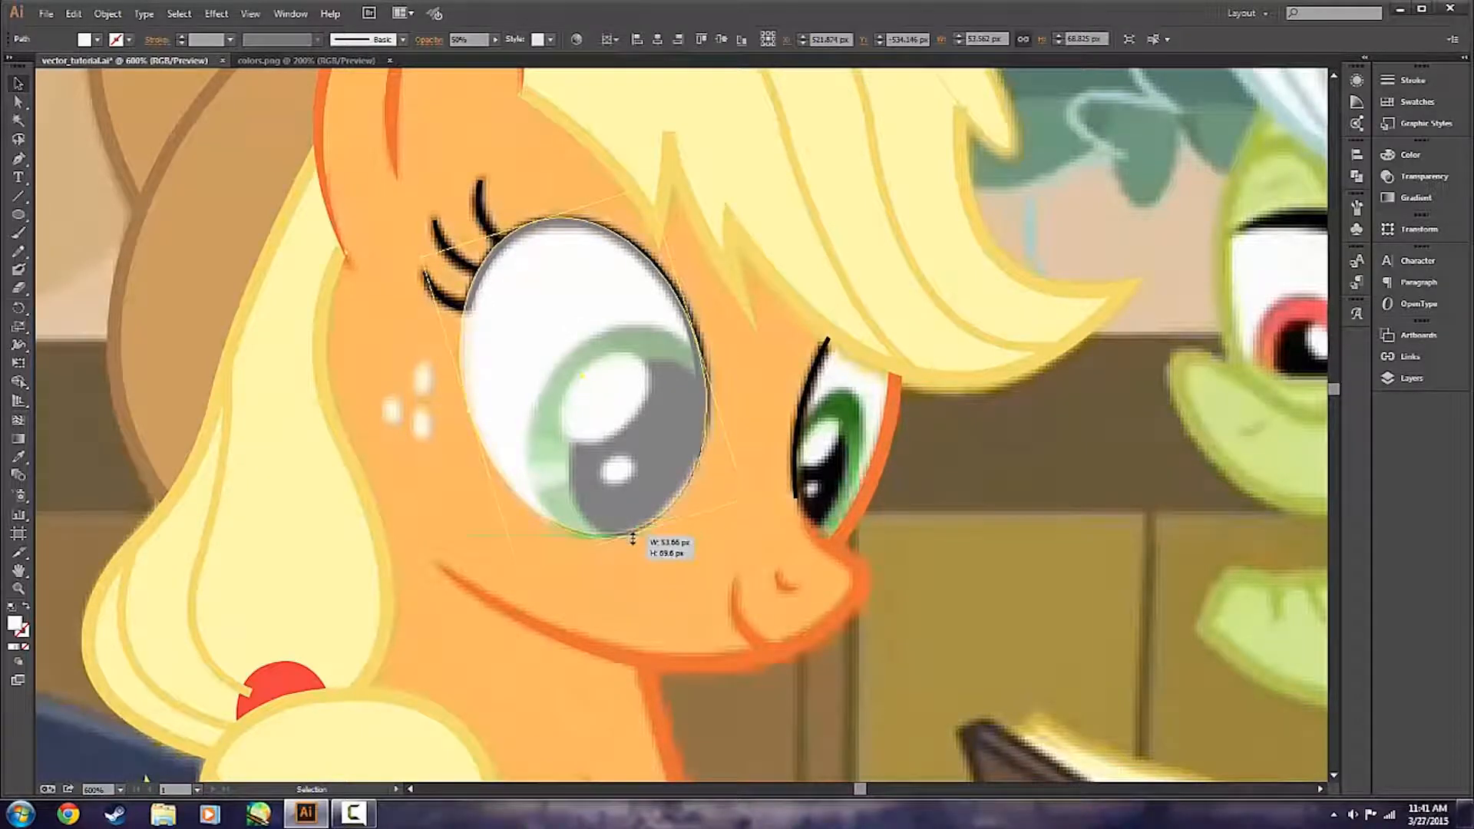
left_click(591, 591)
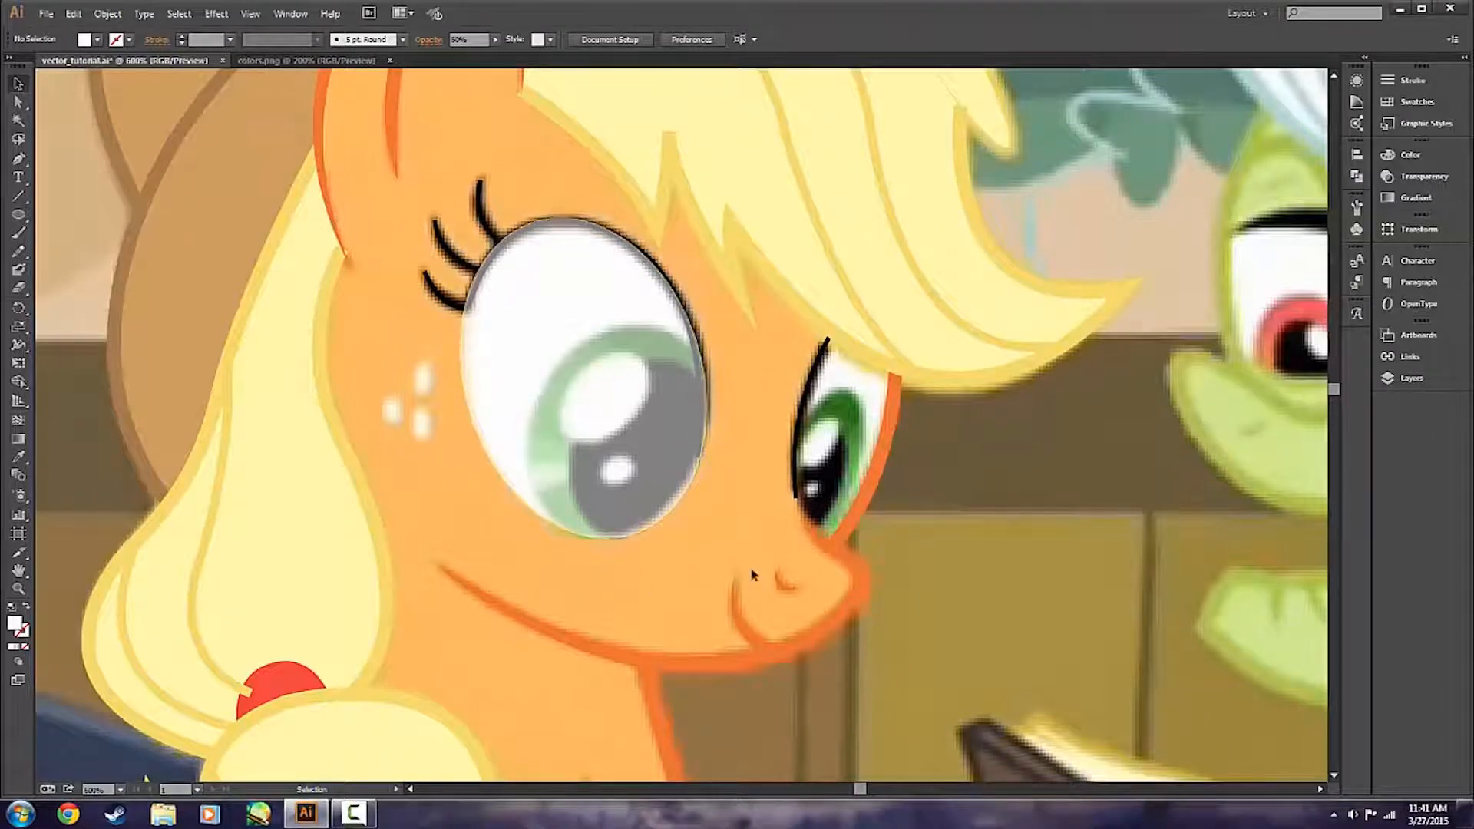
Narrow the eye ellipse and refine its tilt and height to about 52.5 by 70.5 px to fit the eye.
left_click(639, 261)
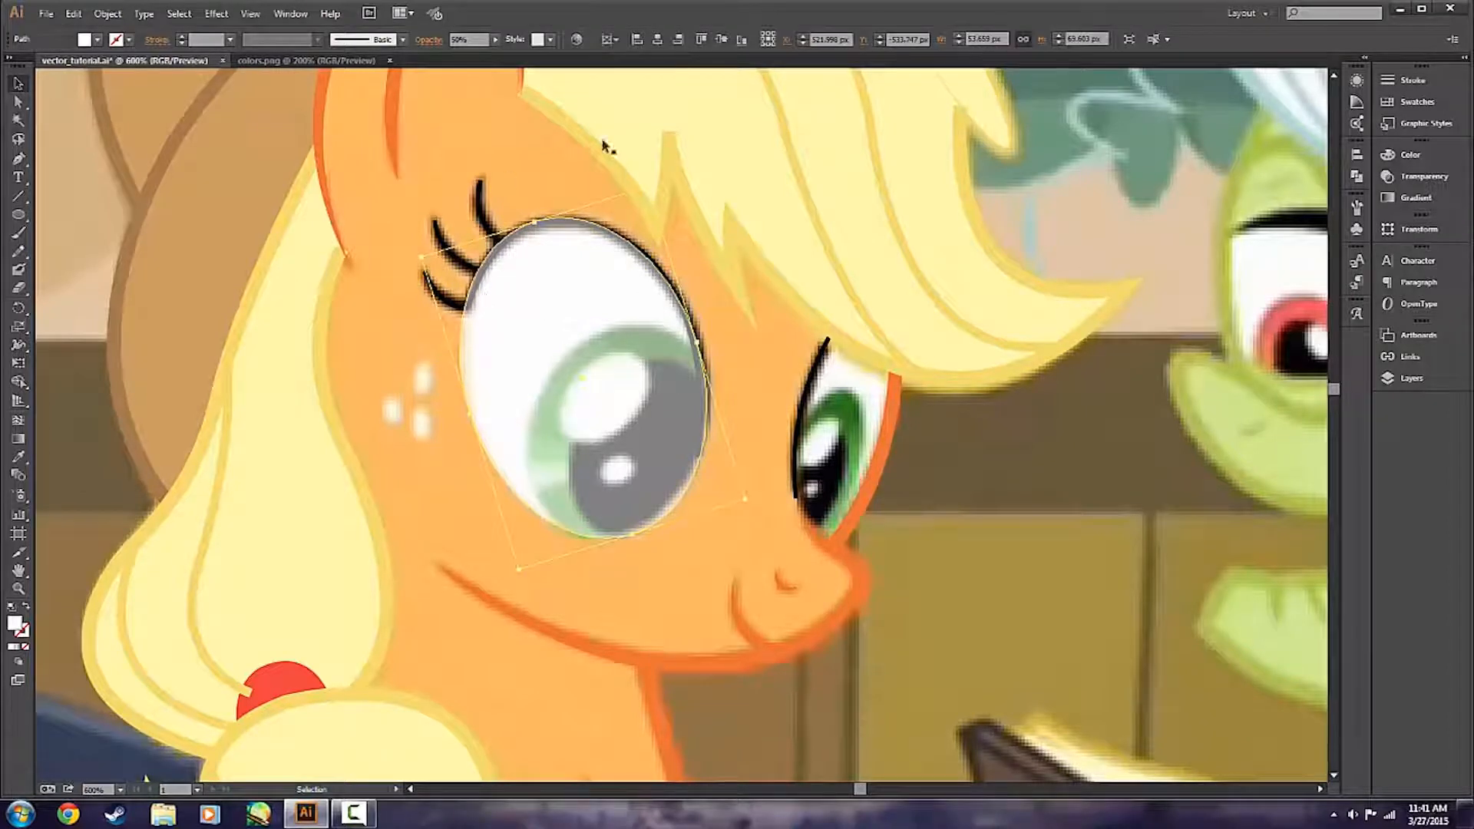
left_click_drag(468, 421, 478, 421)
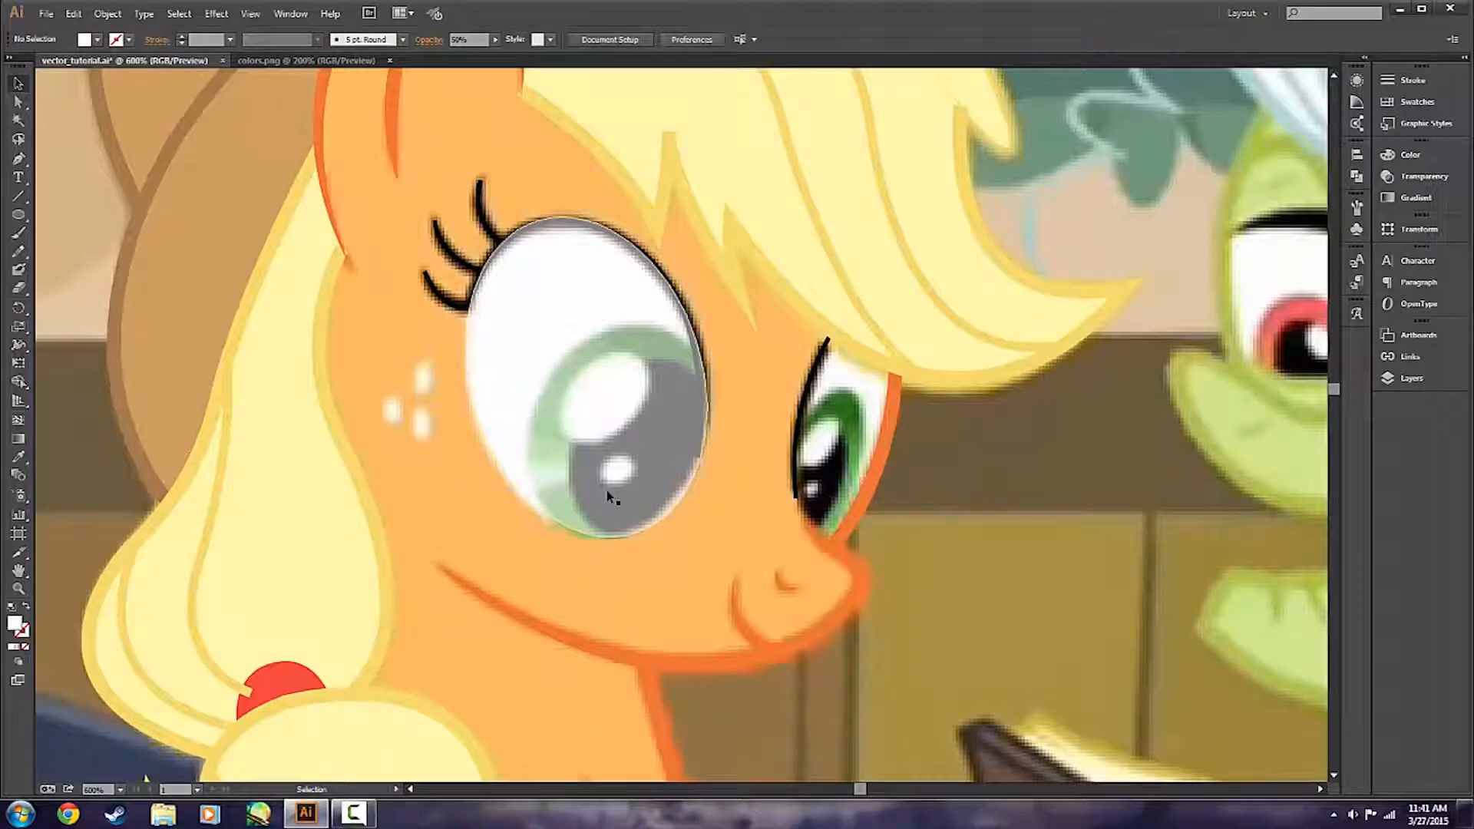
left_click_drag(524, 571, 525, 571)
left_click_drag(749, 501, 747, 499)
left_click(750, 437)
left_click(655, 508)
left_click_drag(634, 538, 634, 540)
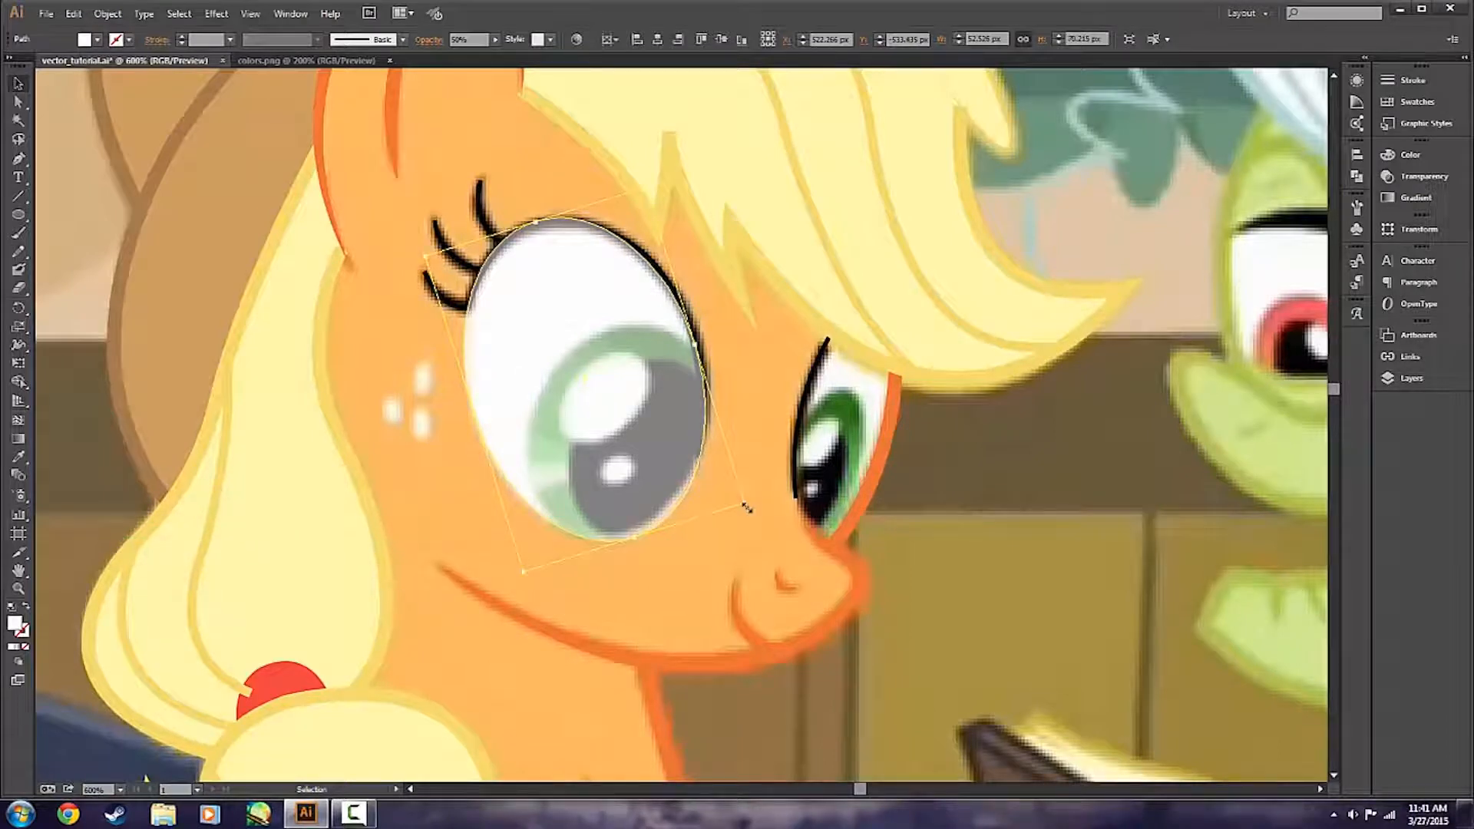
left_click_drag(751, 508, 746, 513)
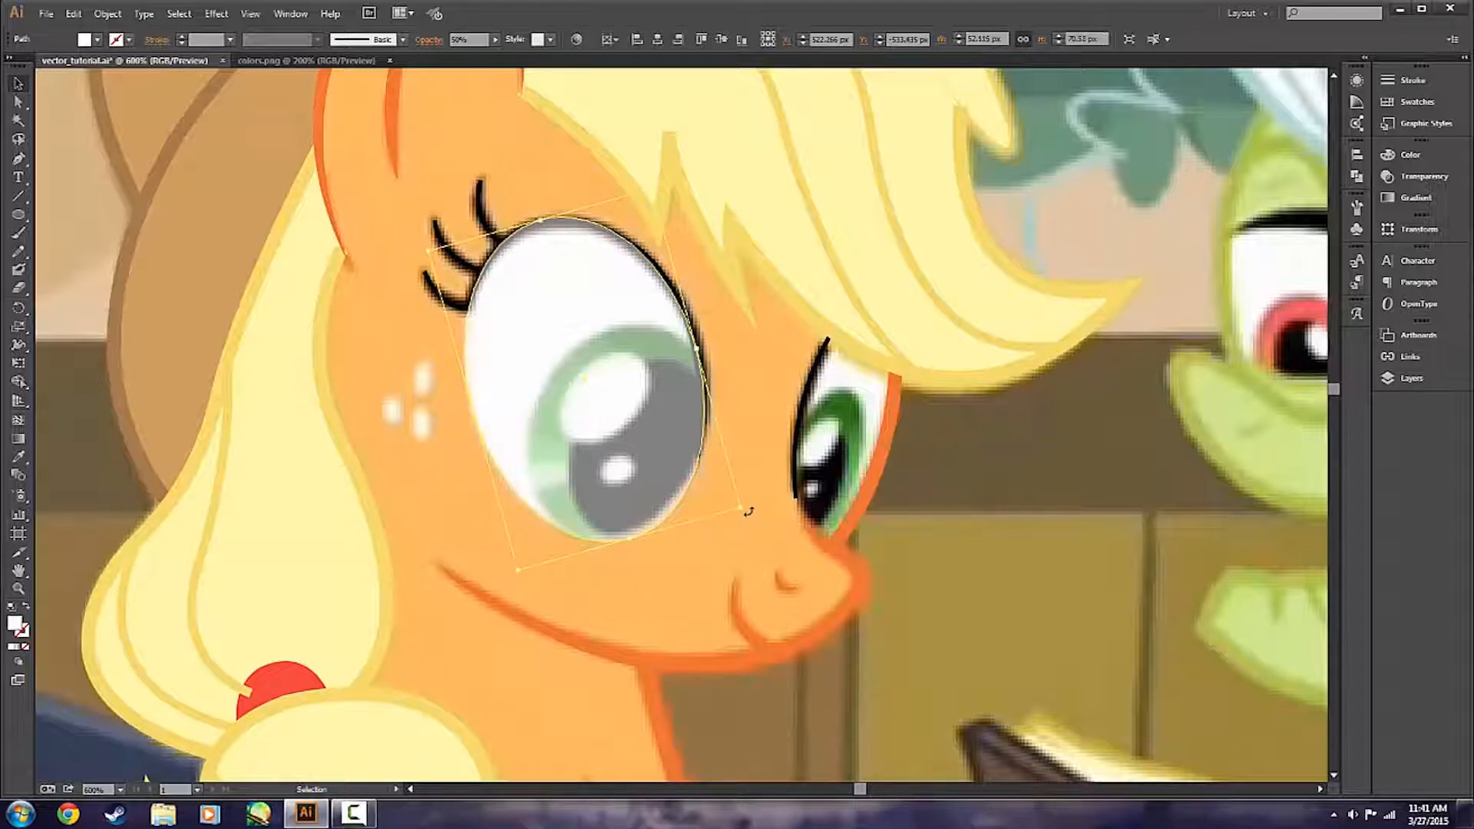
left_click_drag(519, 572, 518, 571)
left_click(697, 585)
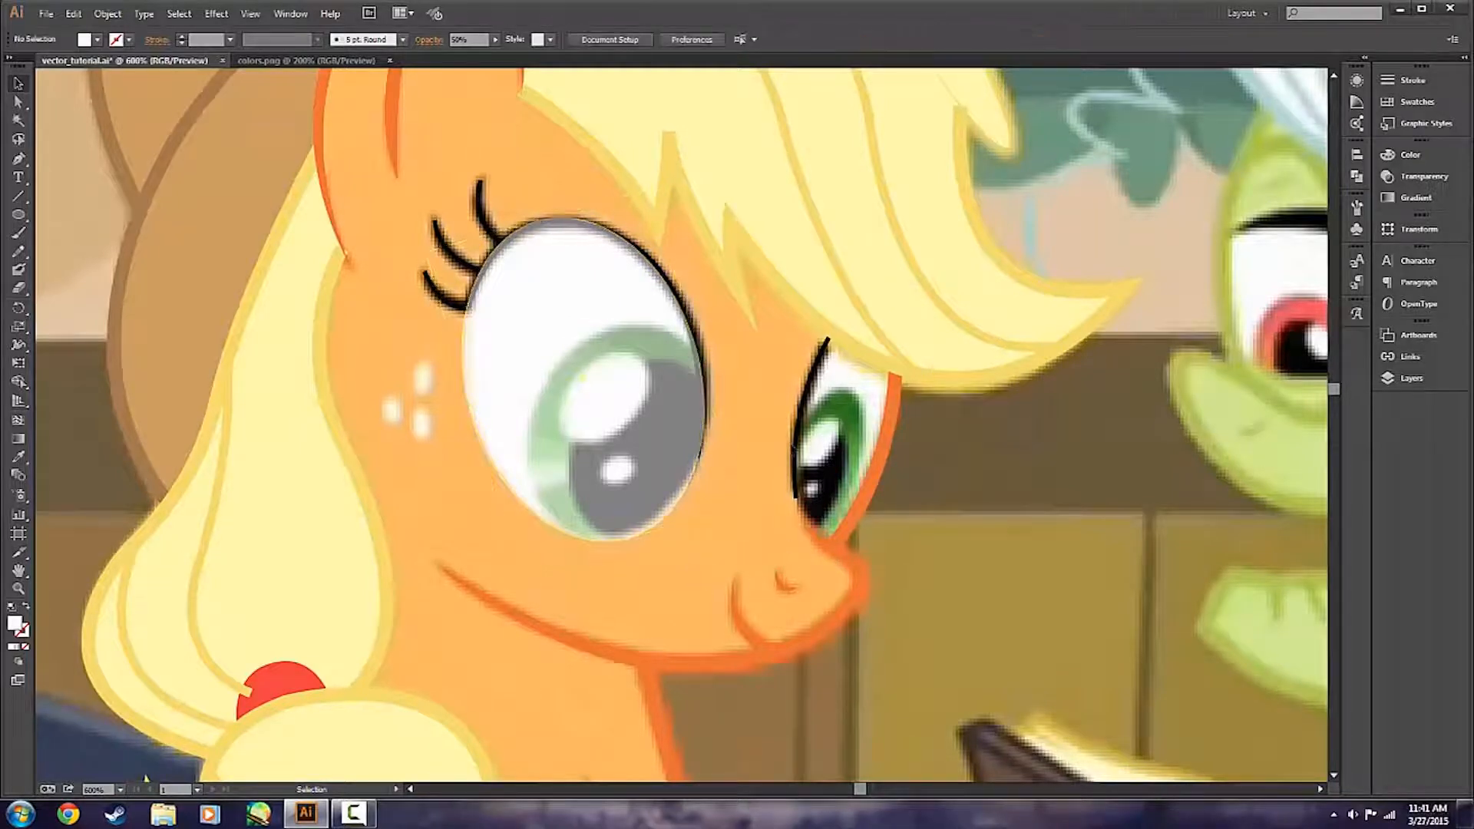
Move the white ellipse path to the bottom of the eyes layer, beneath the eyelid and lash paths.
left_click(1405, 379)
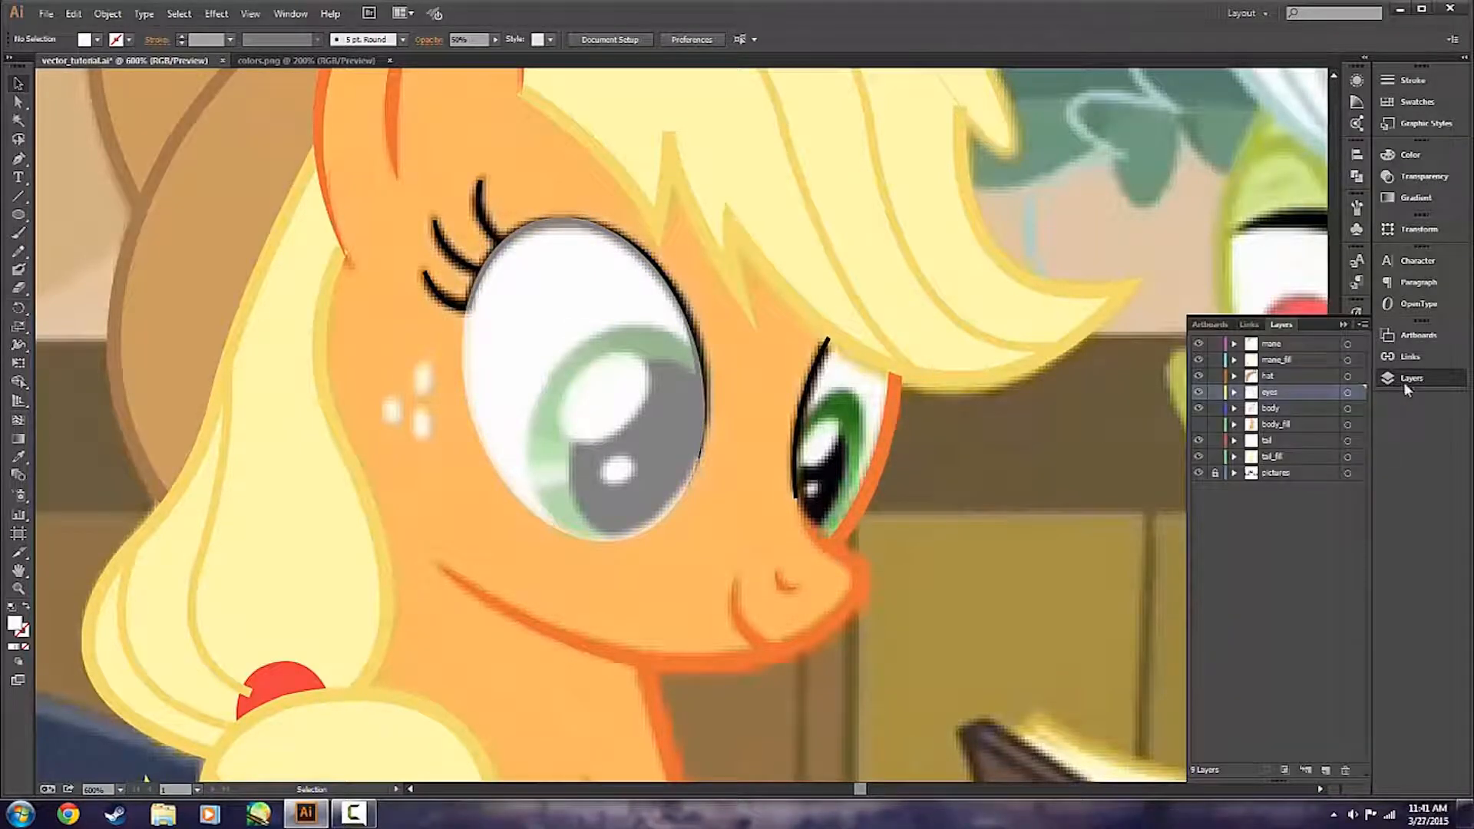
left_click(1405, 379)
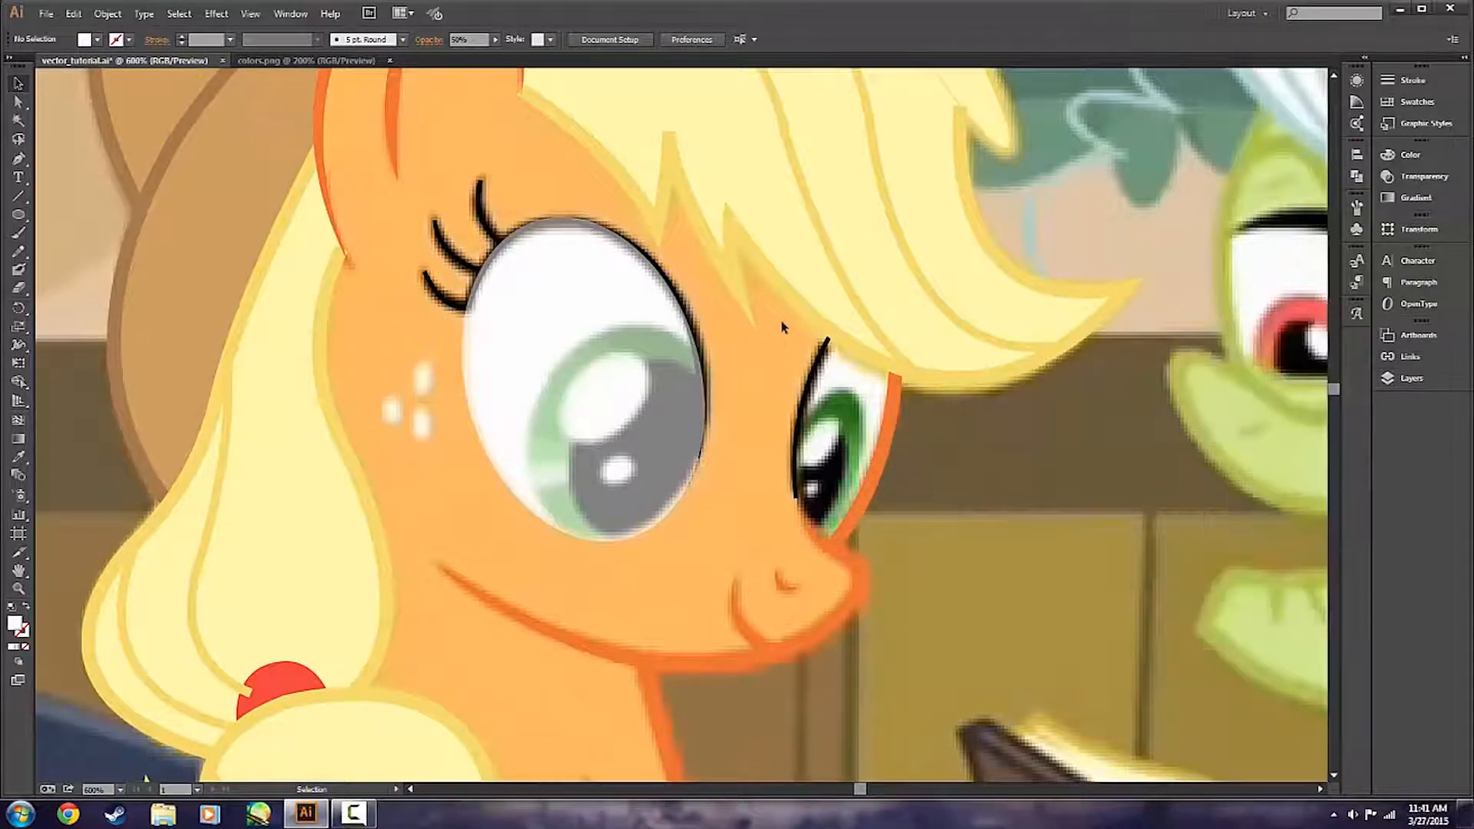
left_click(1406, 379)
left_click(1234, 393)
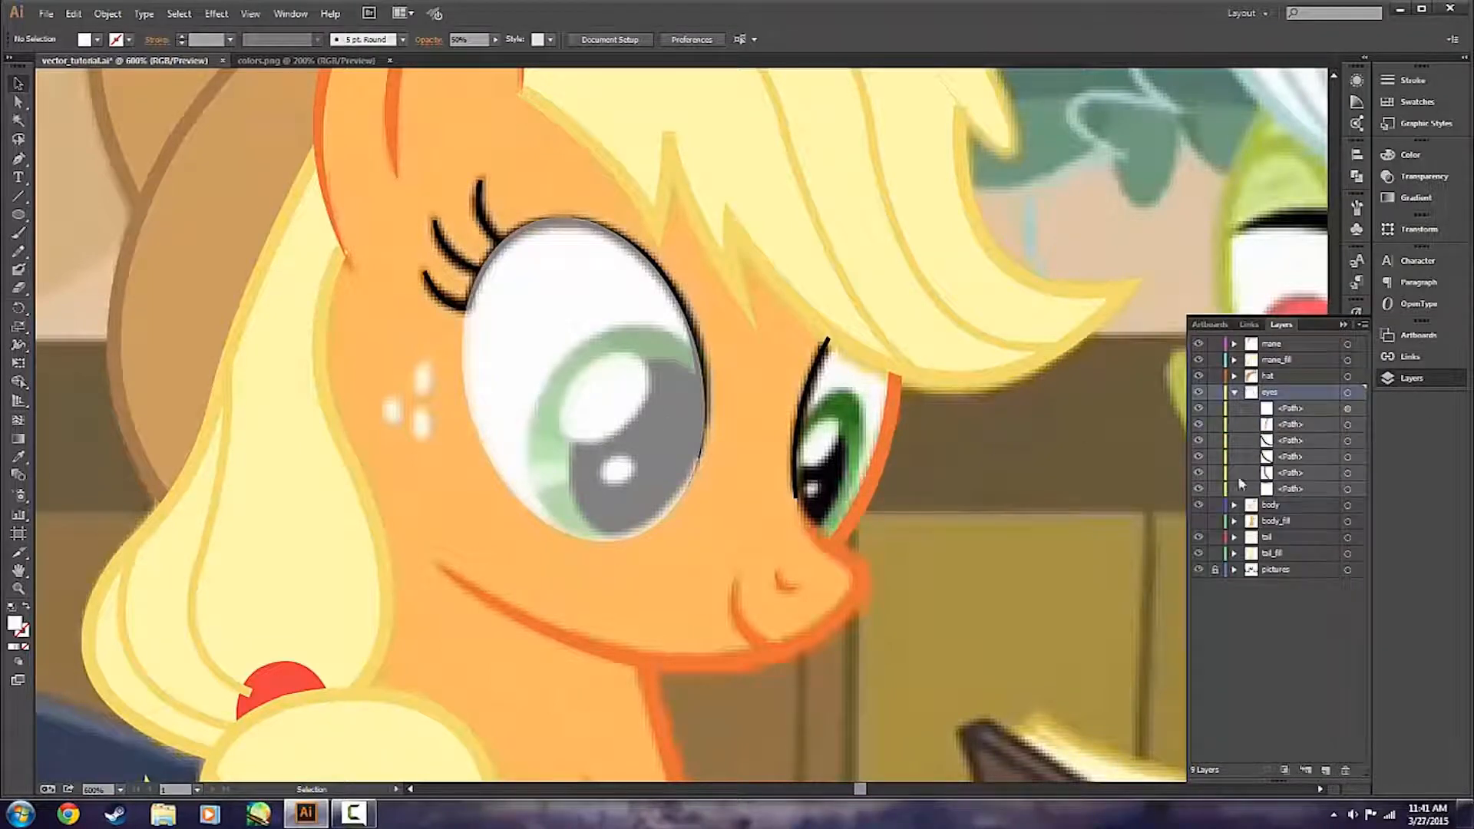
left_click(1263, 413)
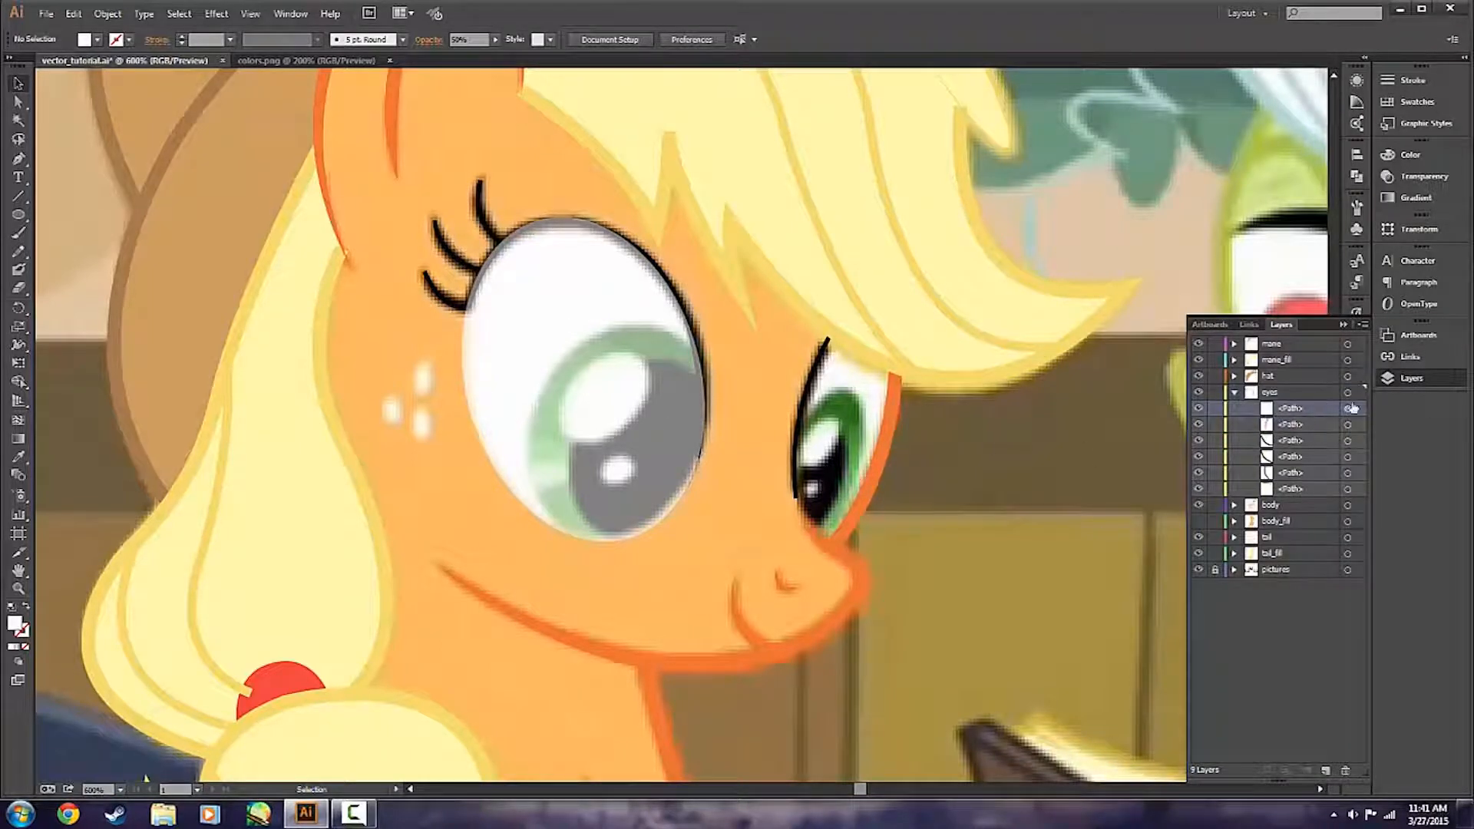
left_click_drag(1313, 410, 1306, 494)
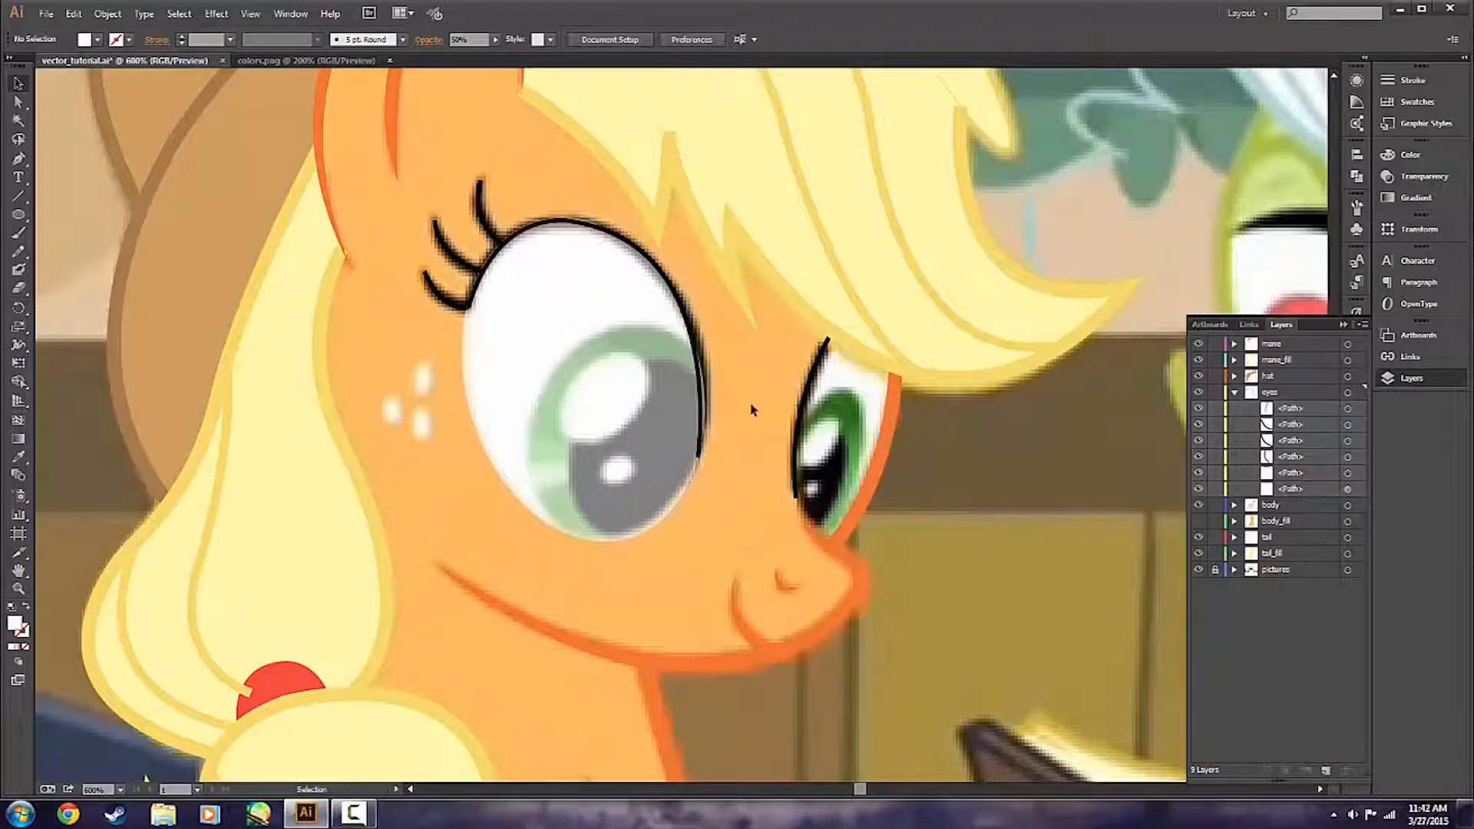
Set the stroke weight of the nearer eye's upper outline to 2 pt.
left_click(555, 223)
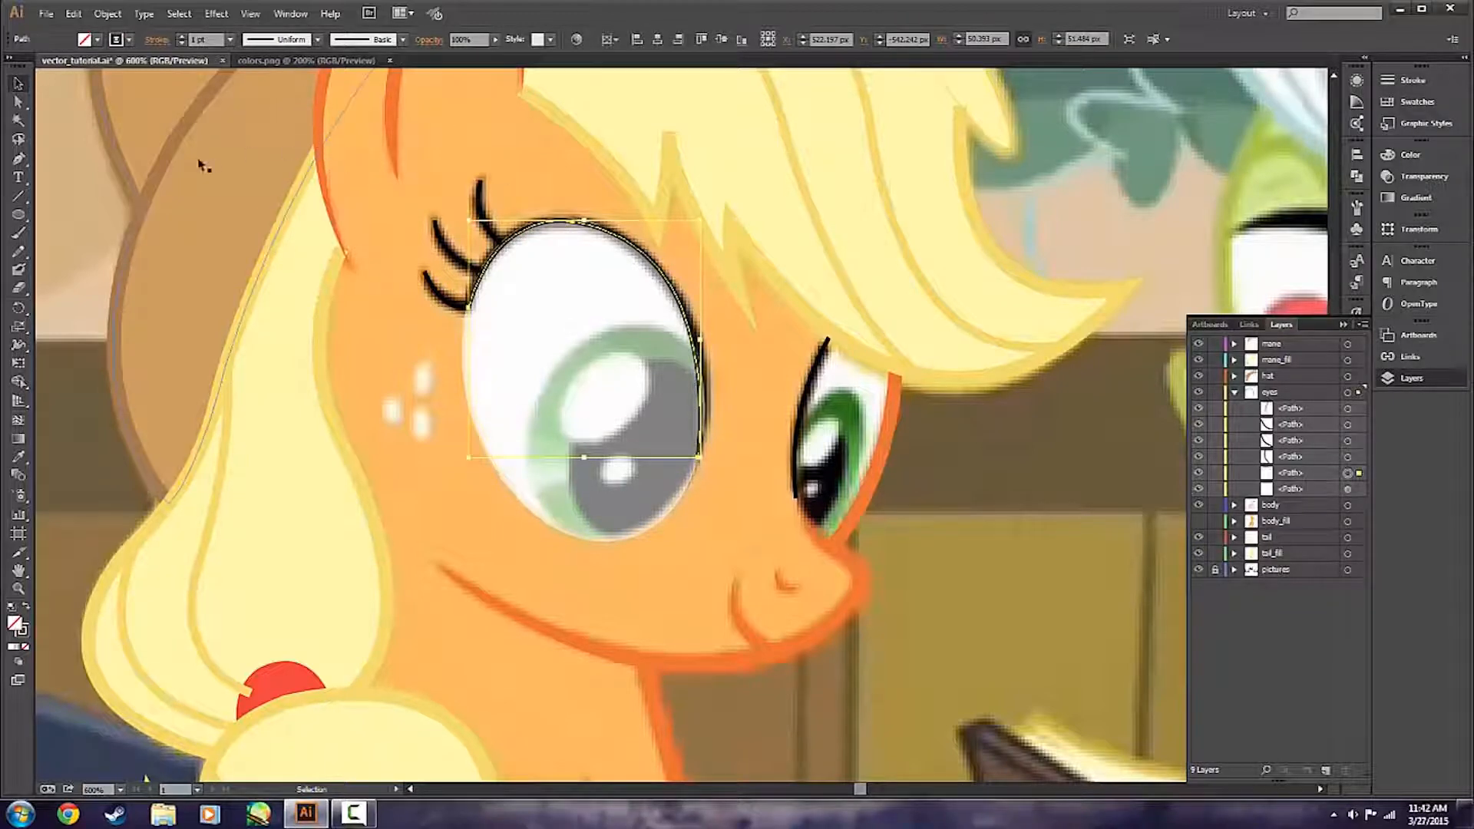
left_click(182, 36)
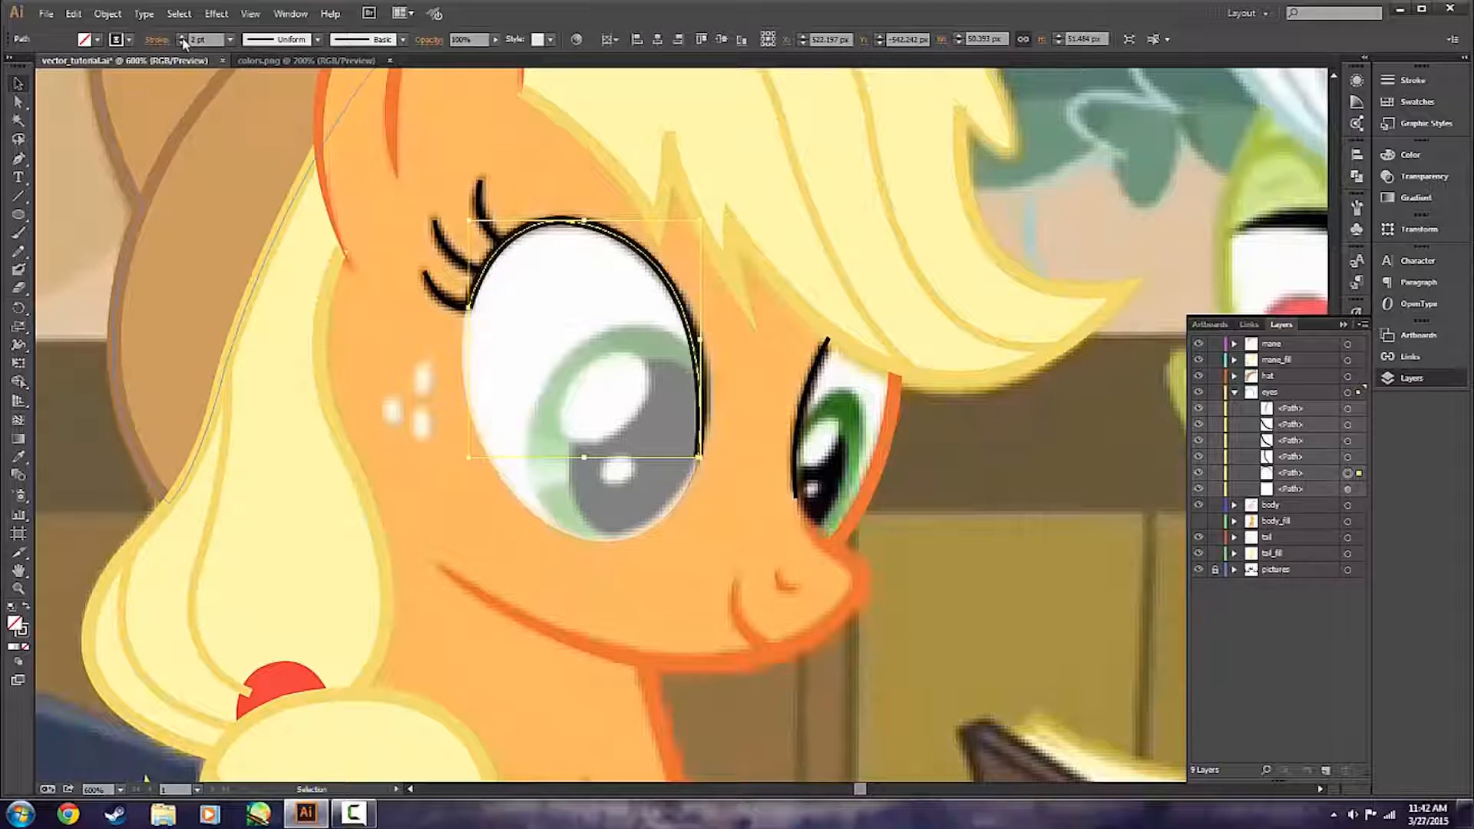
Apply the lens-shaped width profile to the nearer eye's upper outline and compare it with the reference by briefly hiding the eyes layer.
left_click(296, 42)
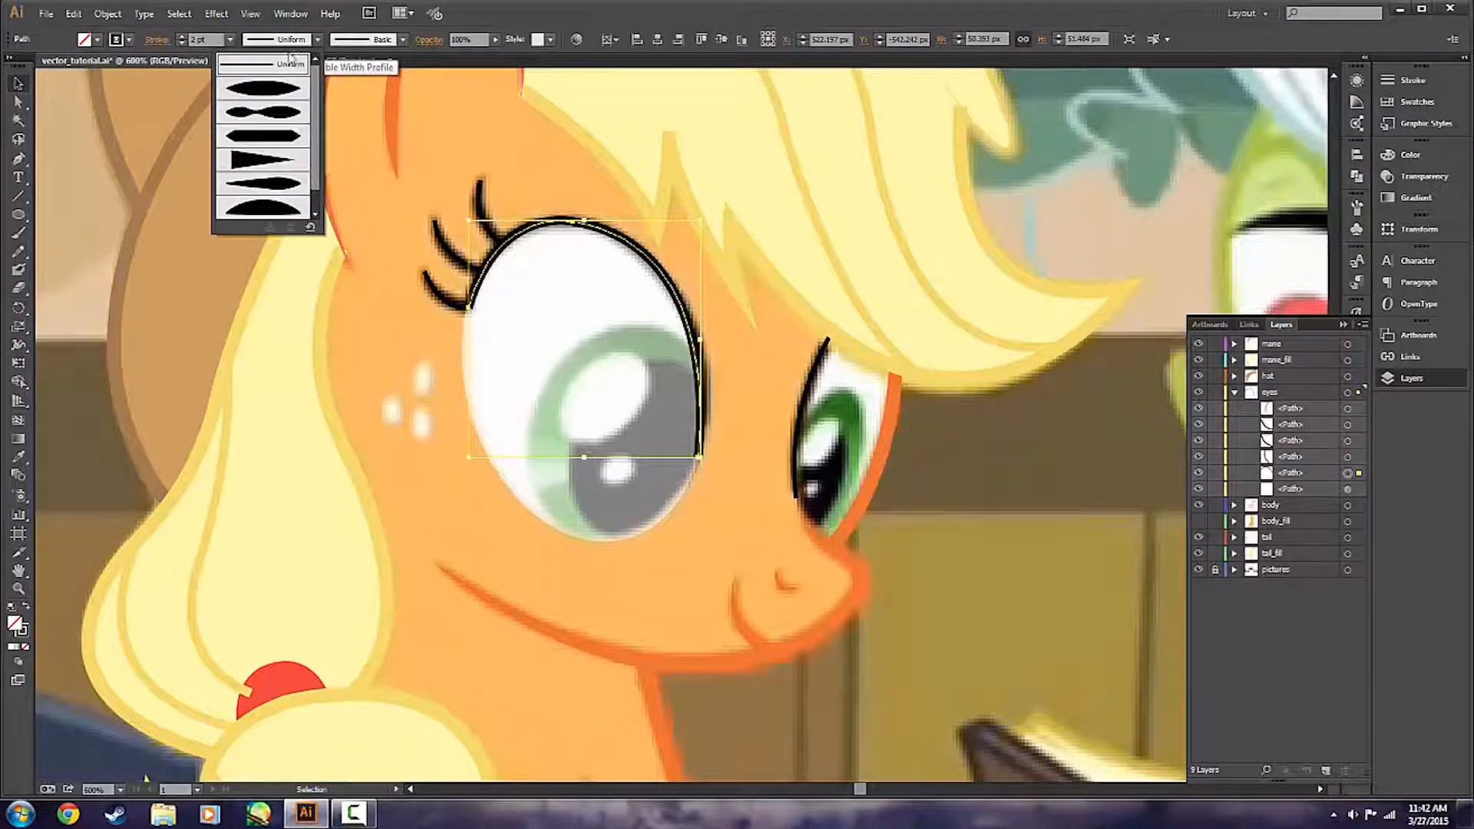
left_click(266, 88)
left_click(290, 162)
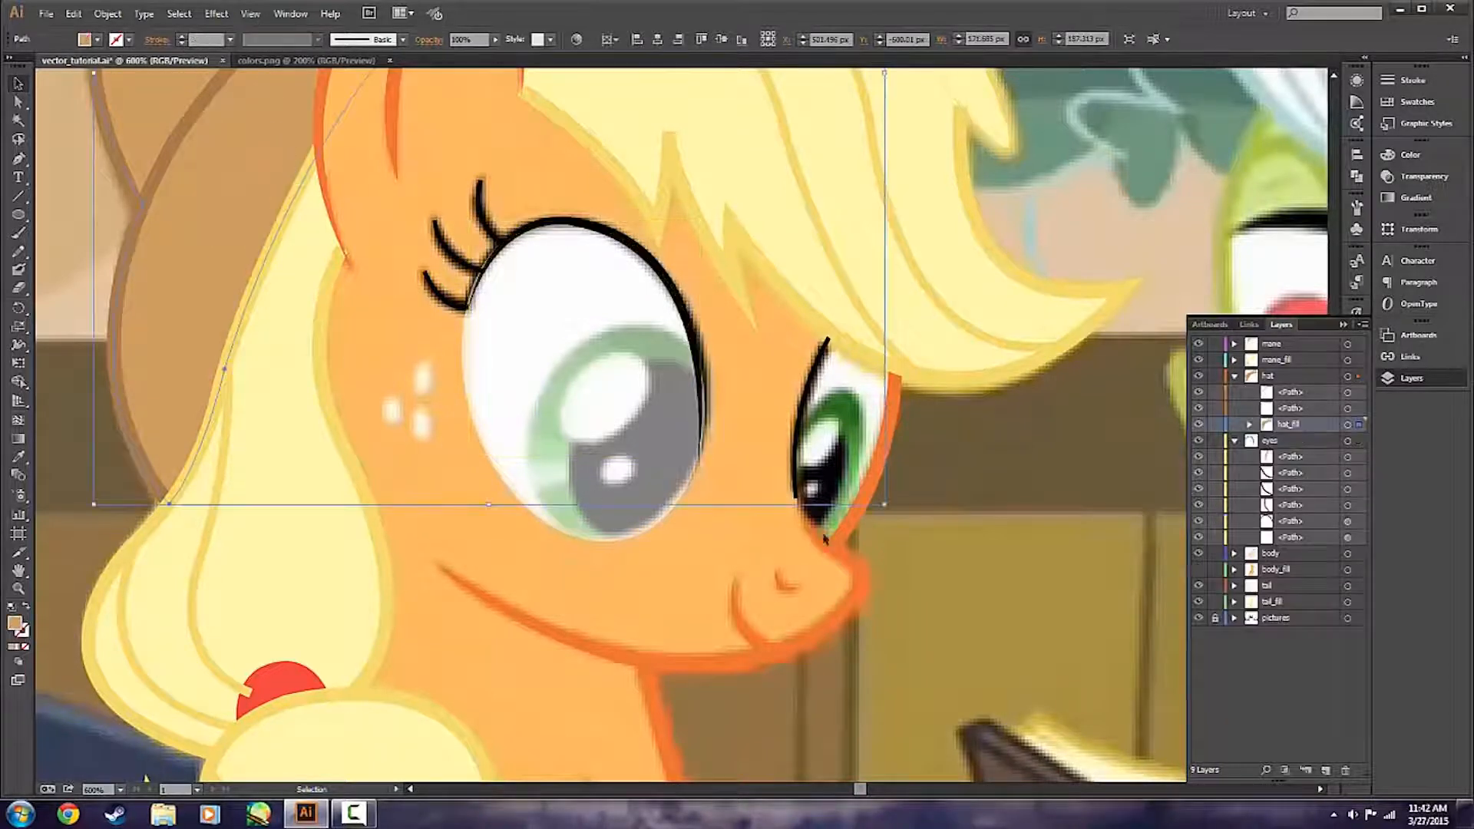
left_click(751, 529)
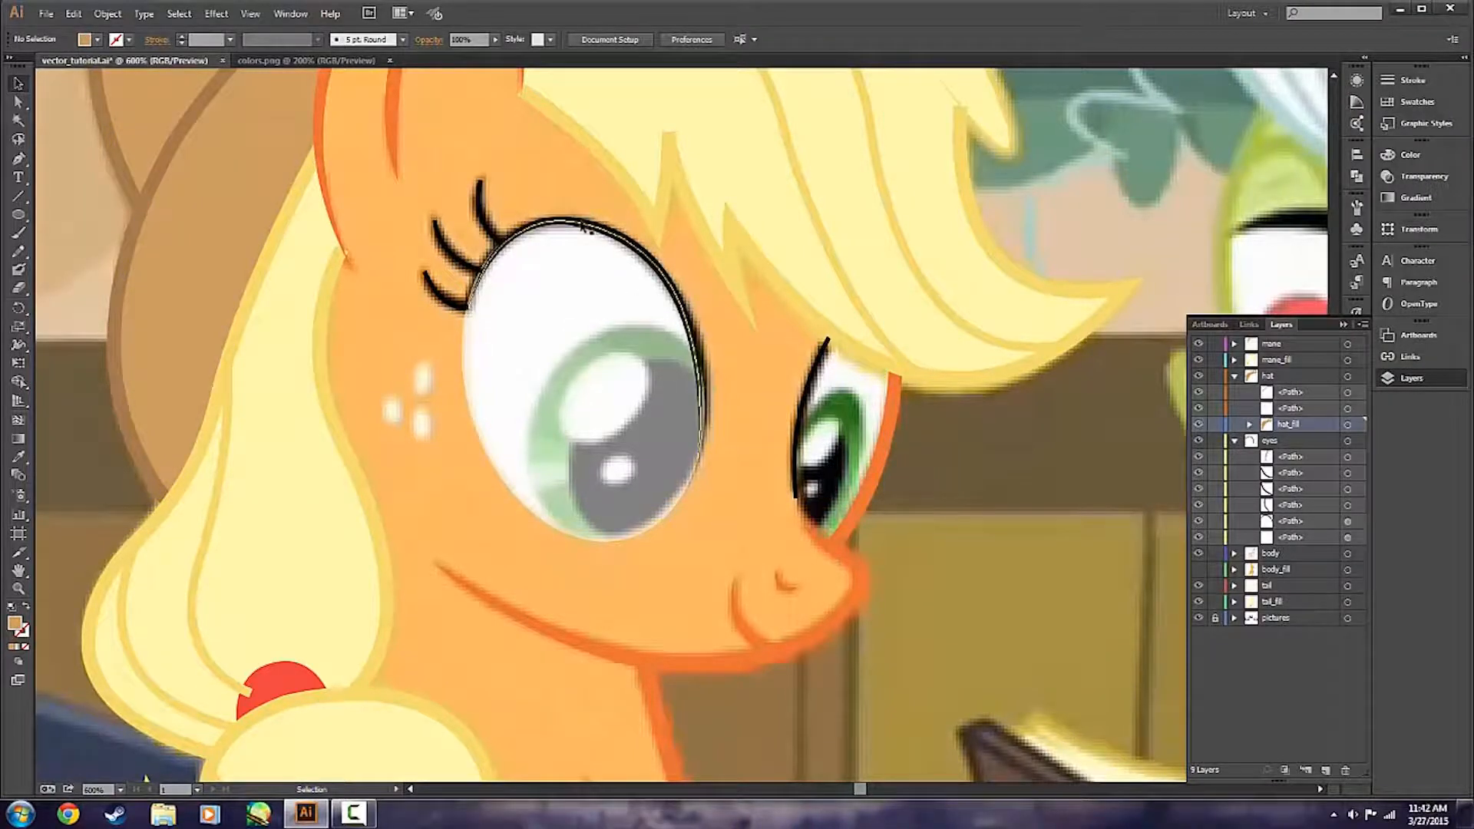
left_click(615, 234)
left_click(750, 365)
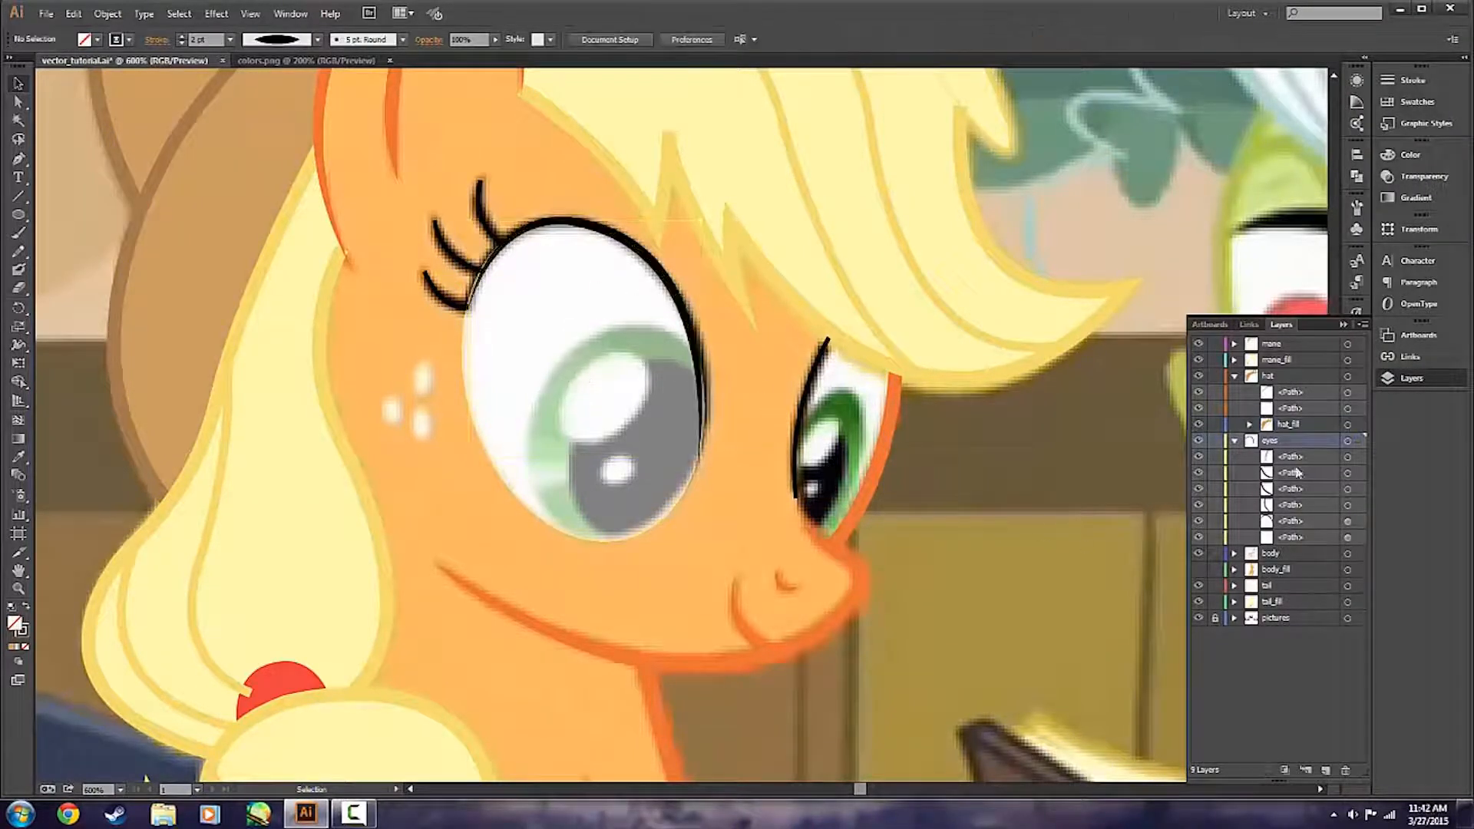
left_click(1198, 441)
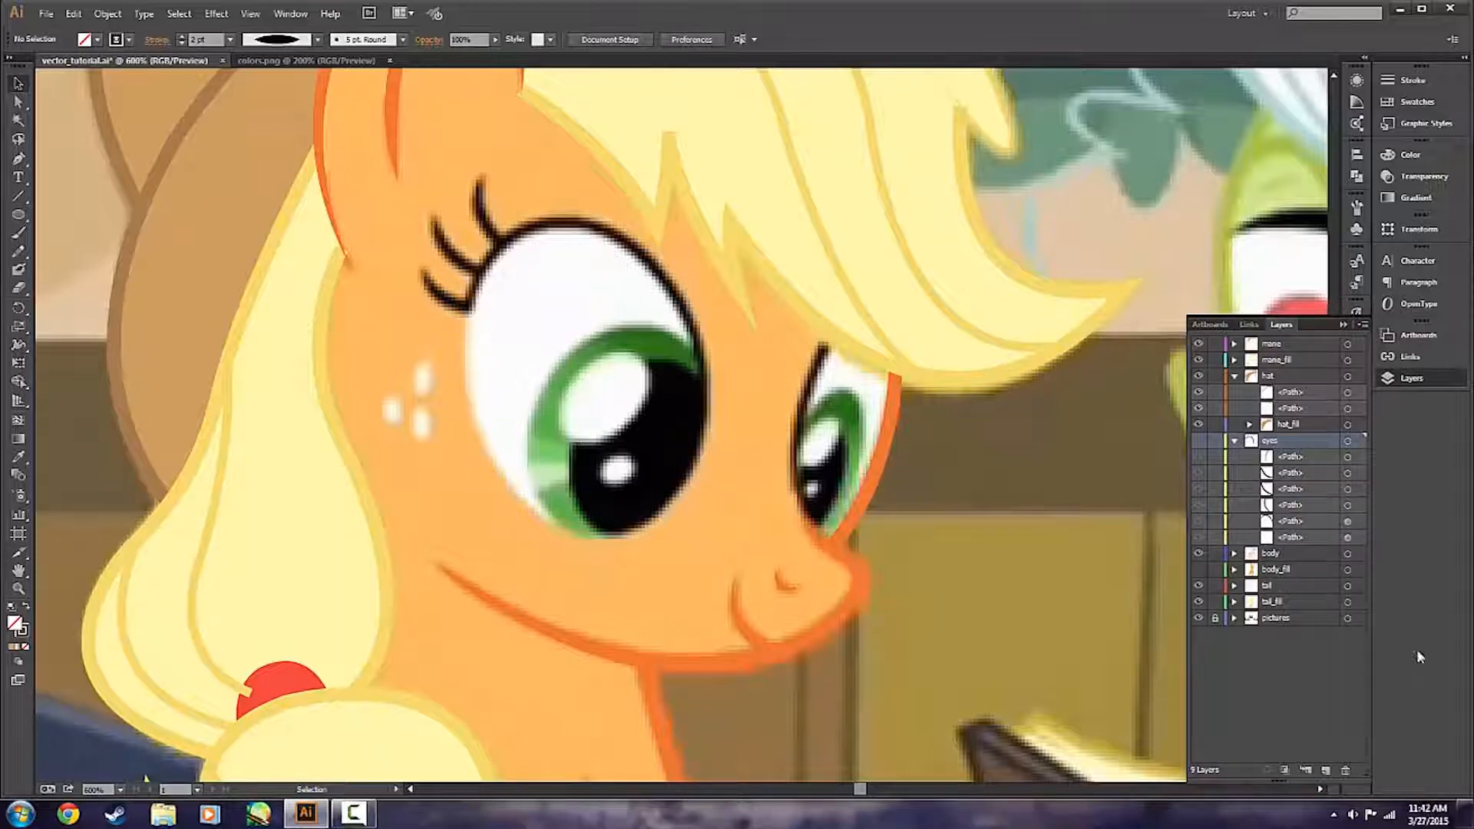
left_click(1199, 443)
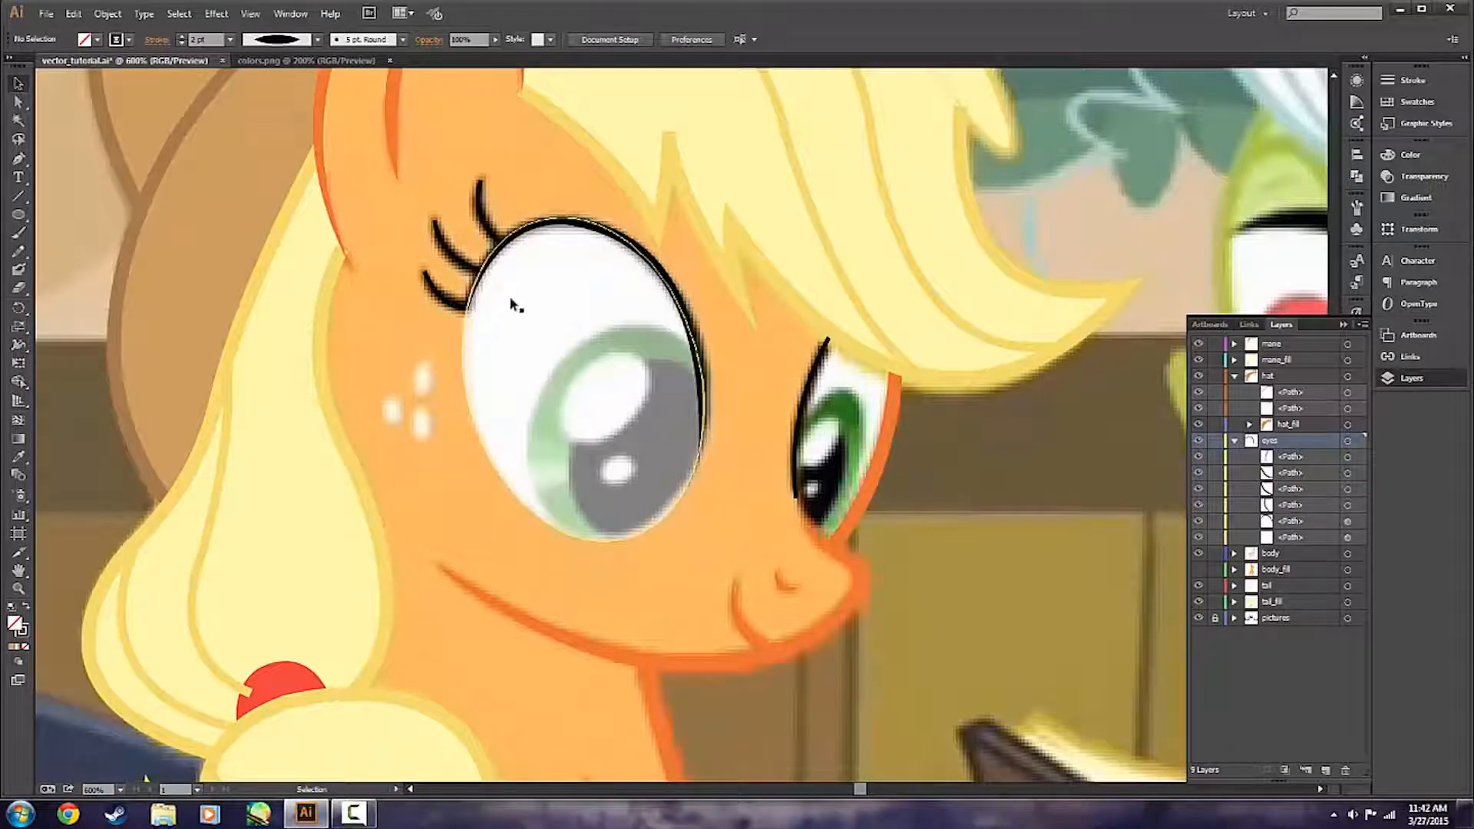
Try the one-sided taper, Width Profile 4, on the nearer eye's upper outline.
left_click(559, 232)
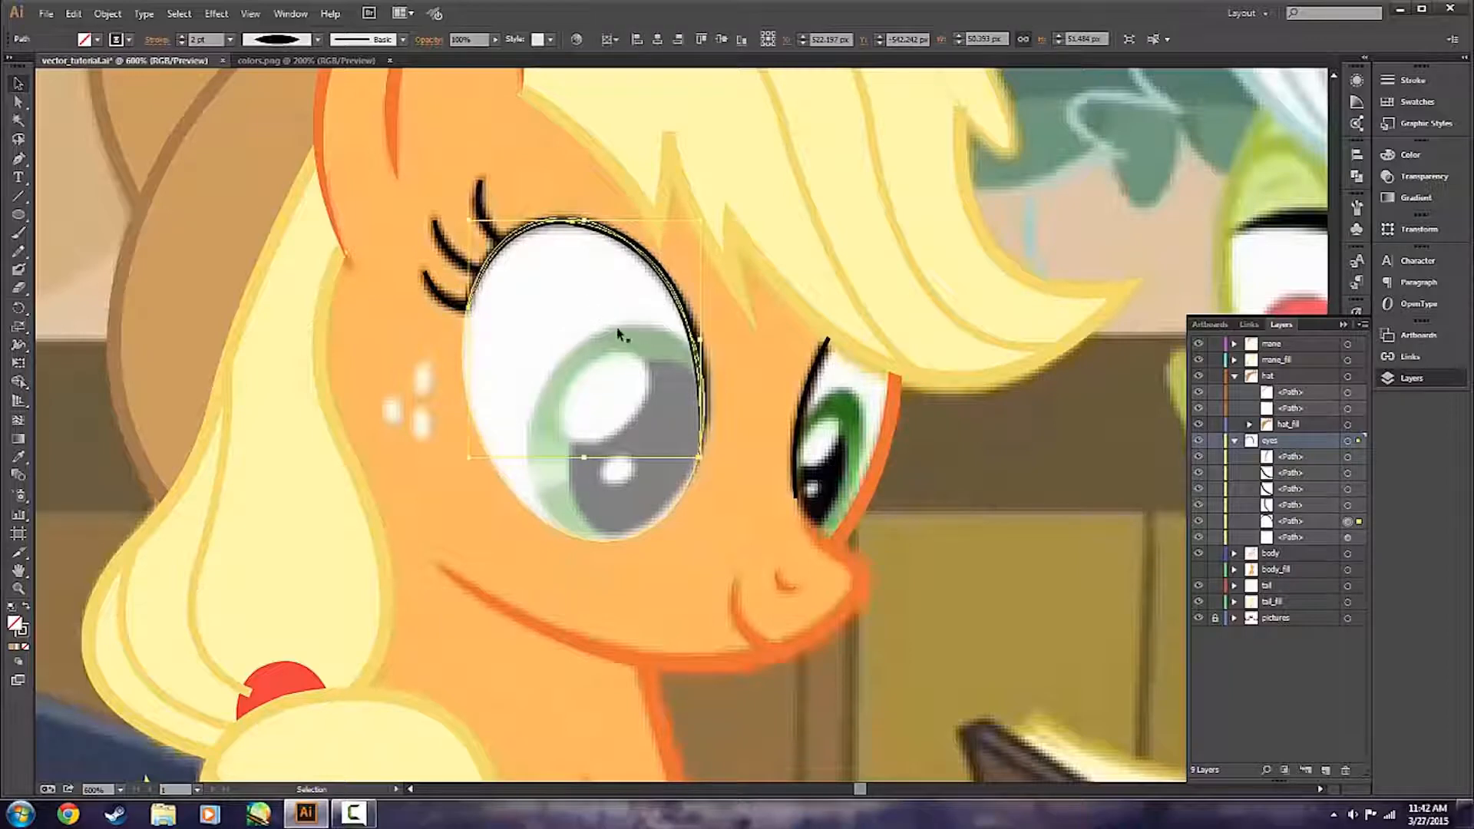
left_click(268, 42)
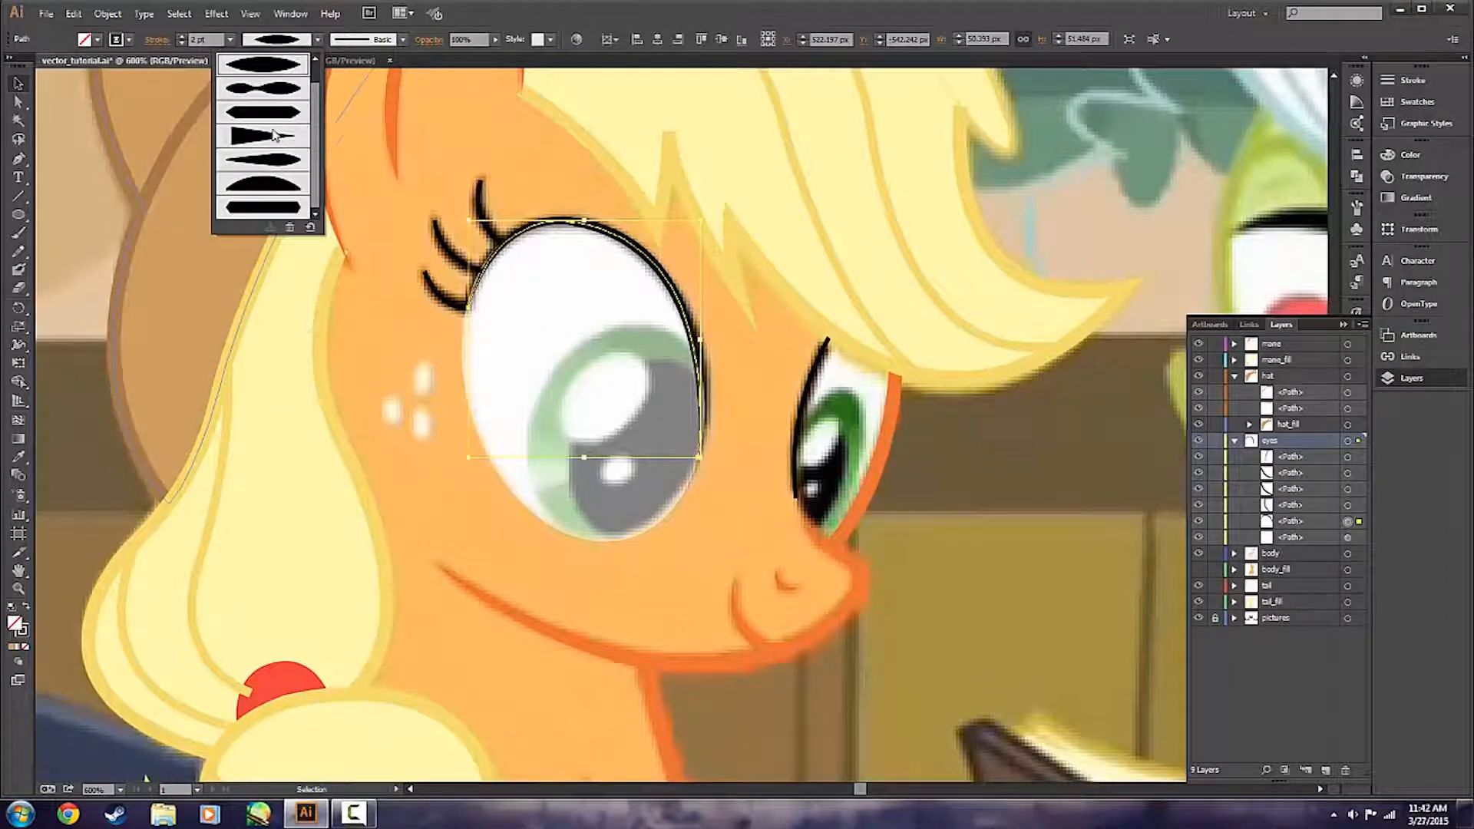
left_click(275, 134)
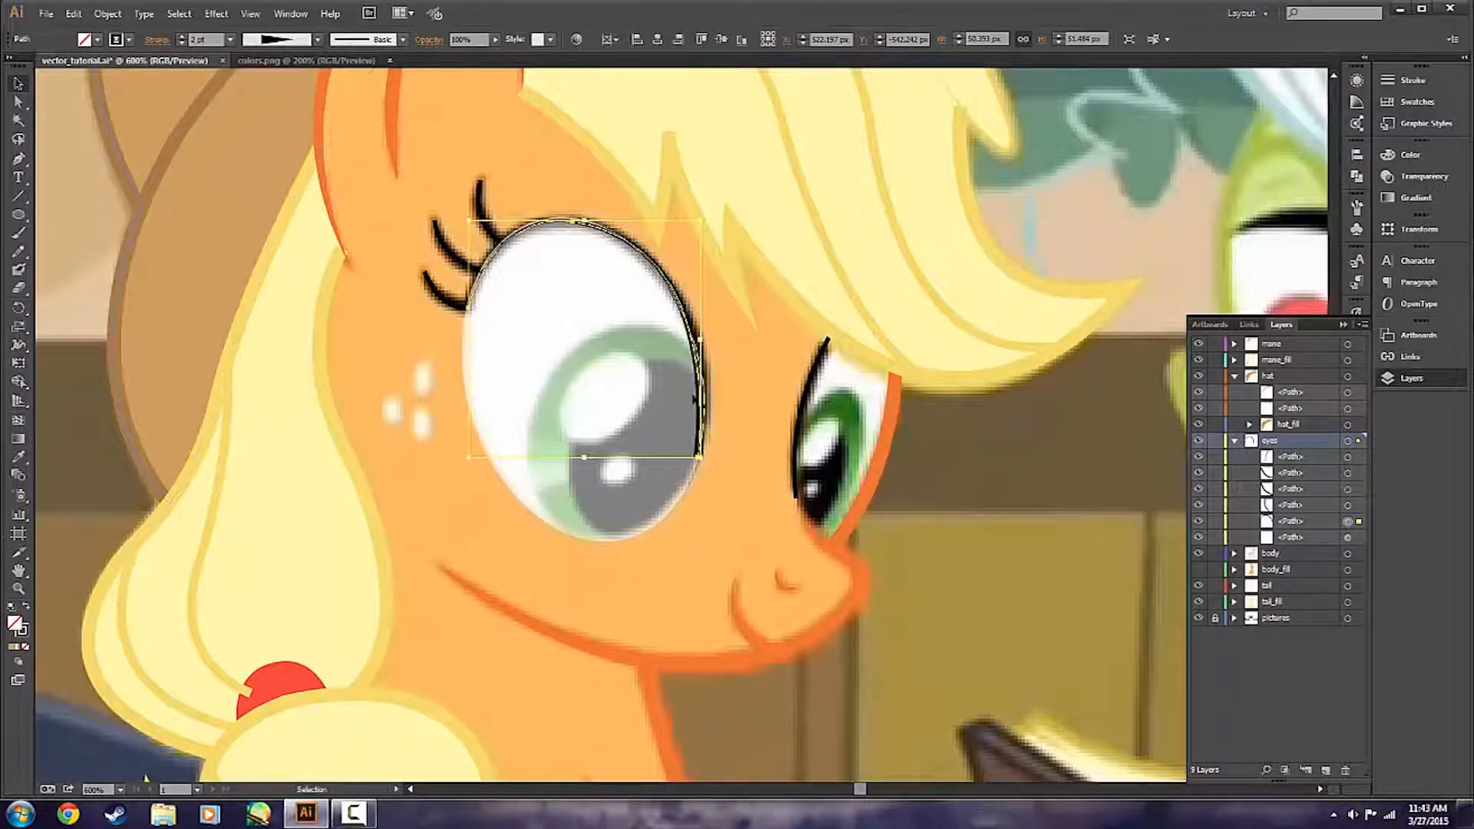
left_click(733, 509)
left_click(278, 39)
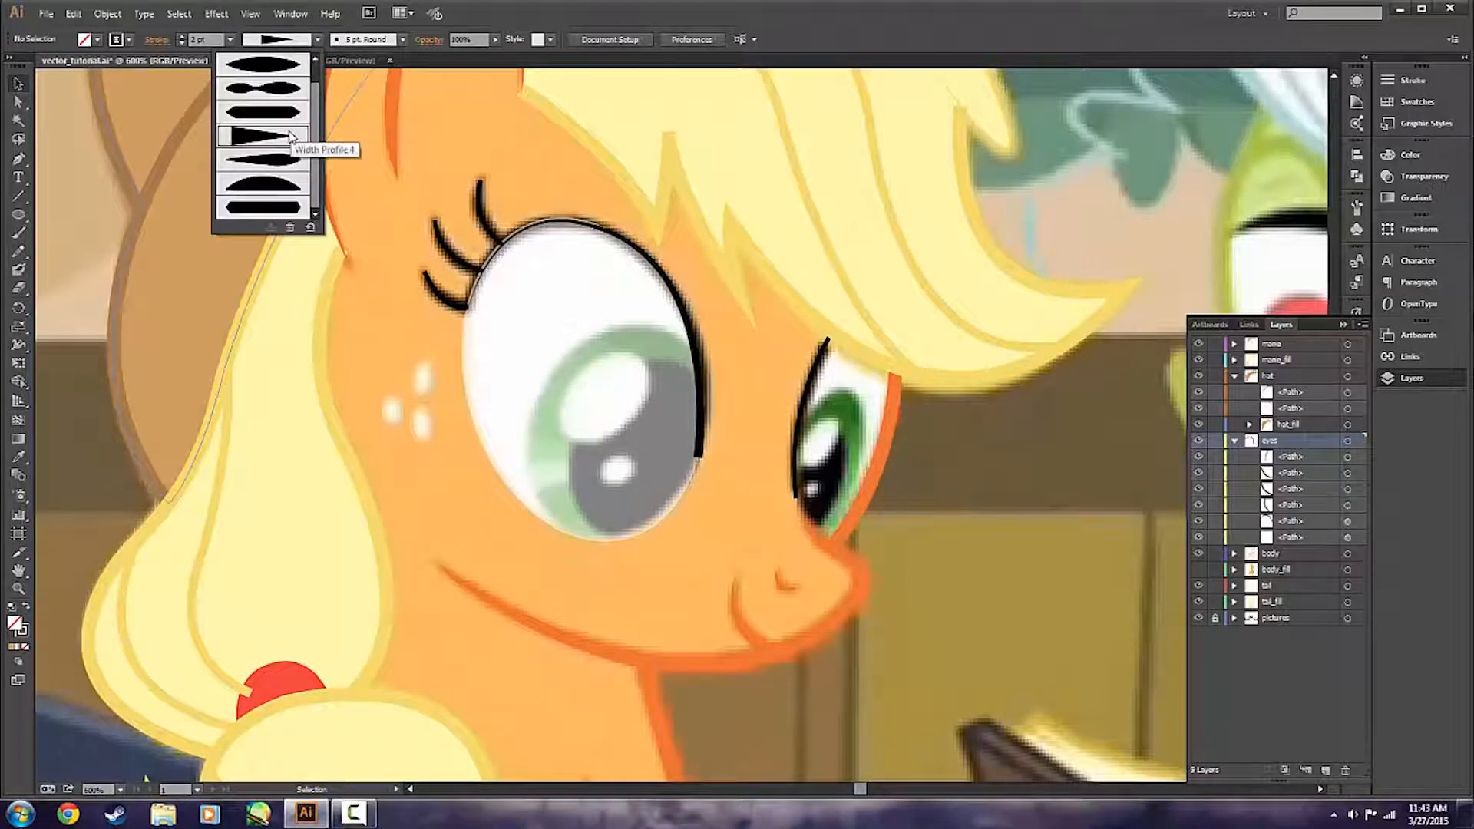
left_click(291, 137)
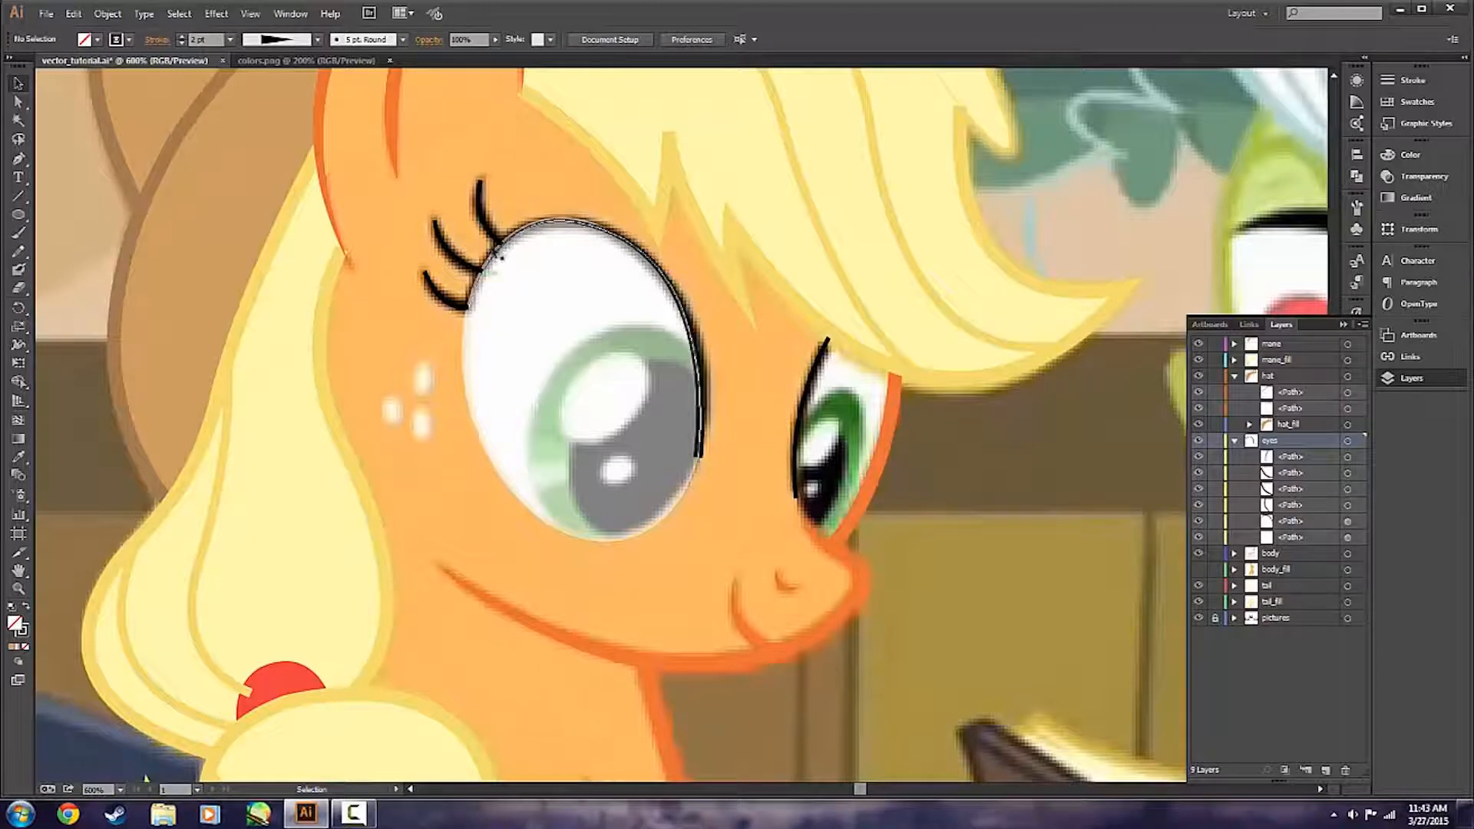
left_click(699, 456)
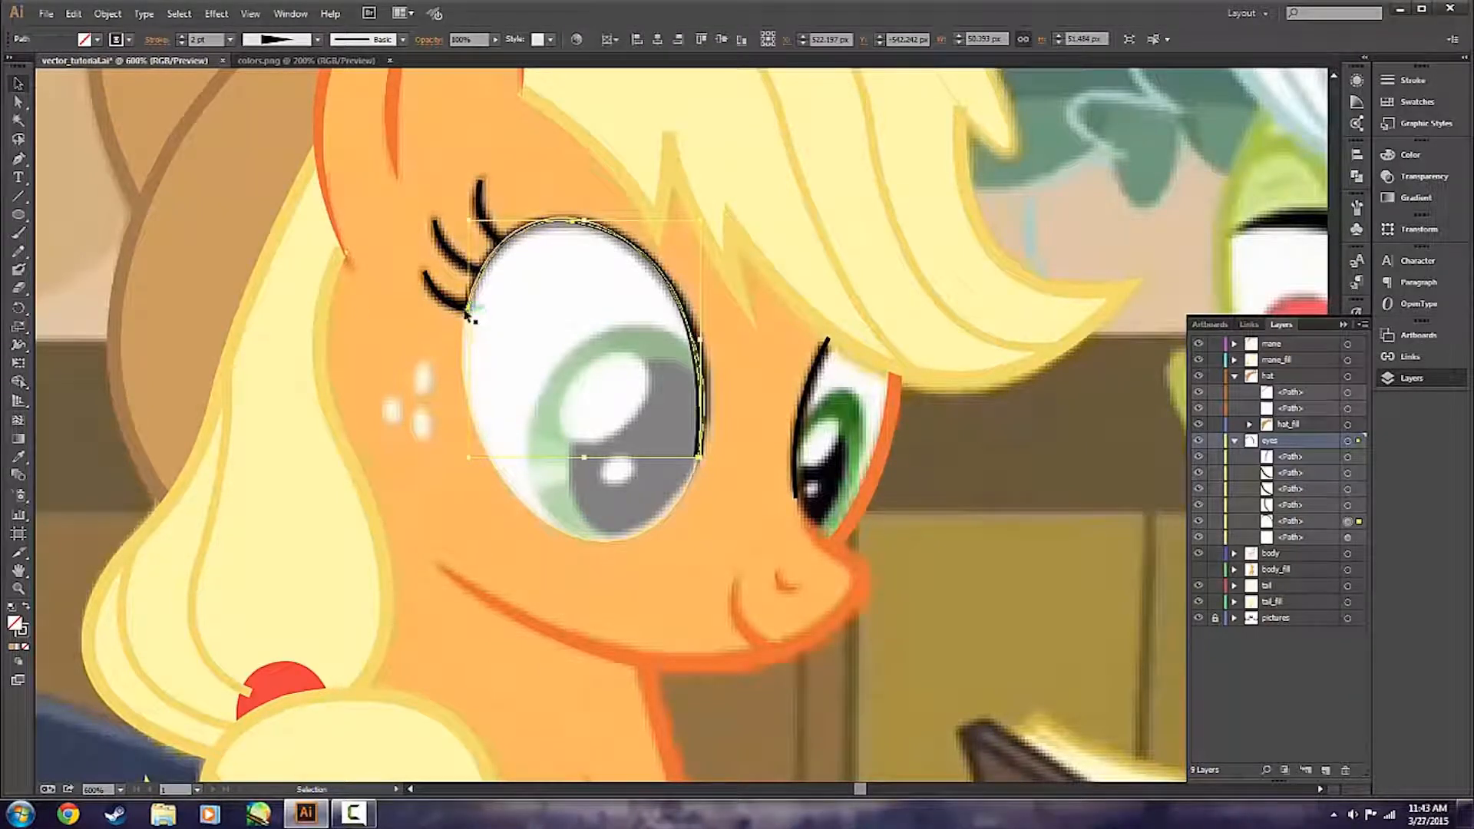
left_click(723, 436)
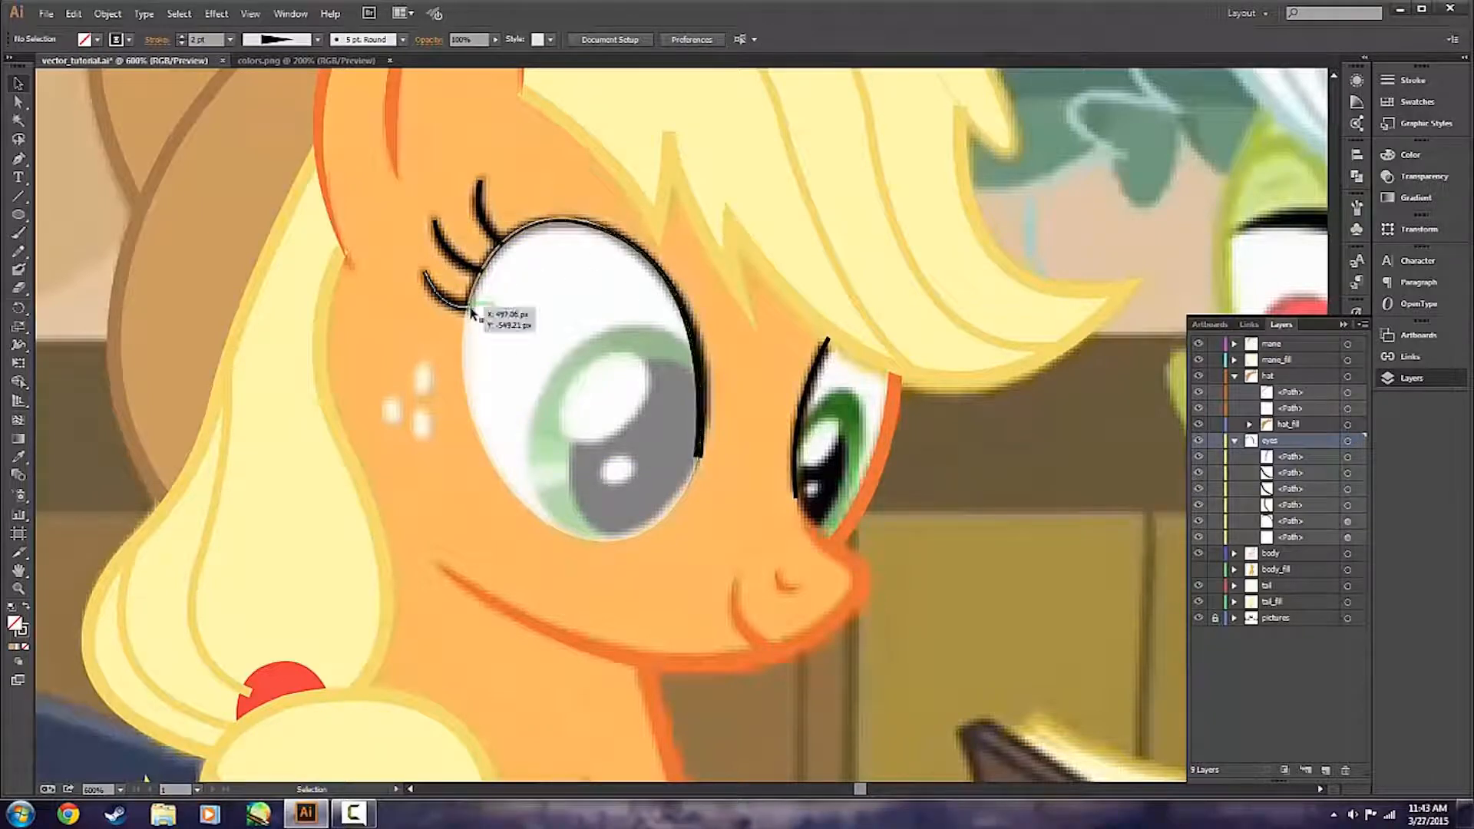
key("a")
Add a width point of 2 px total width on the eye's upper outline and move it to the outline's lash-side end.
left_click(698, 449)
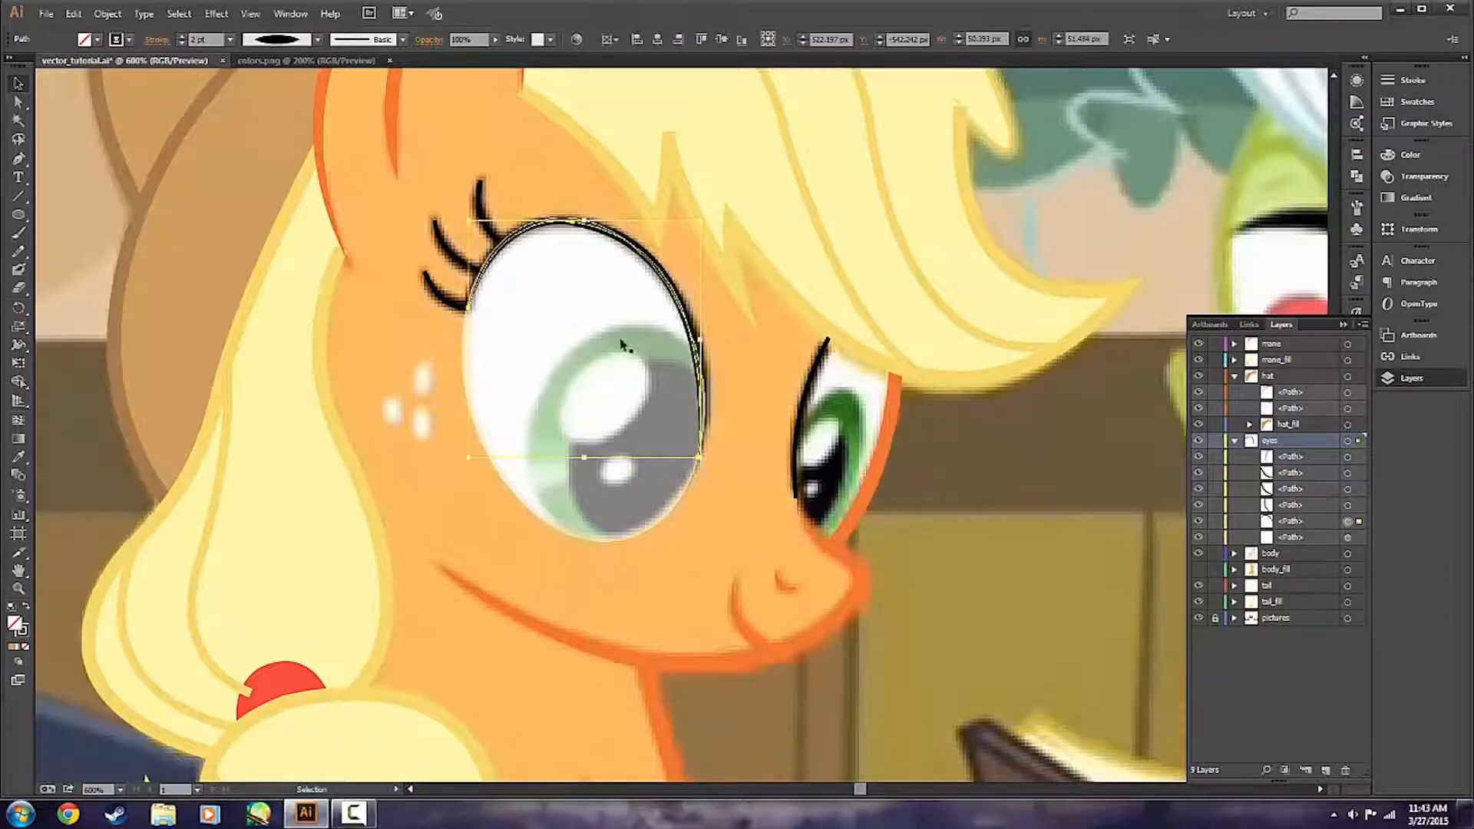
key("shift+w")
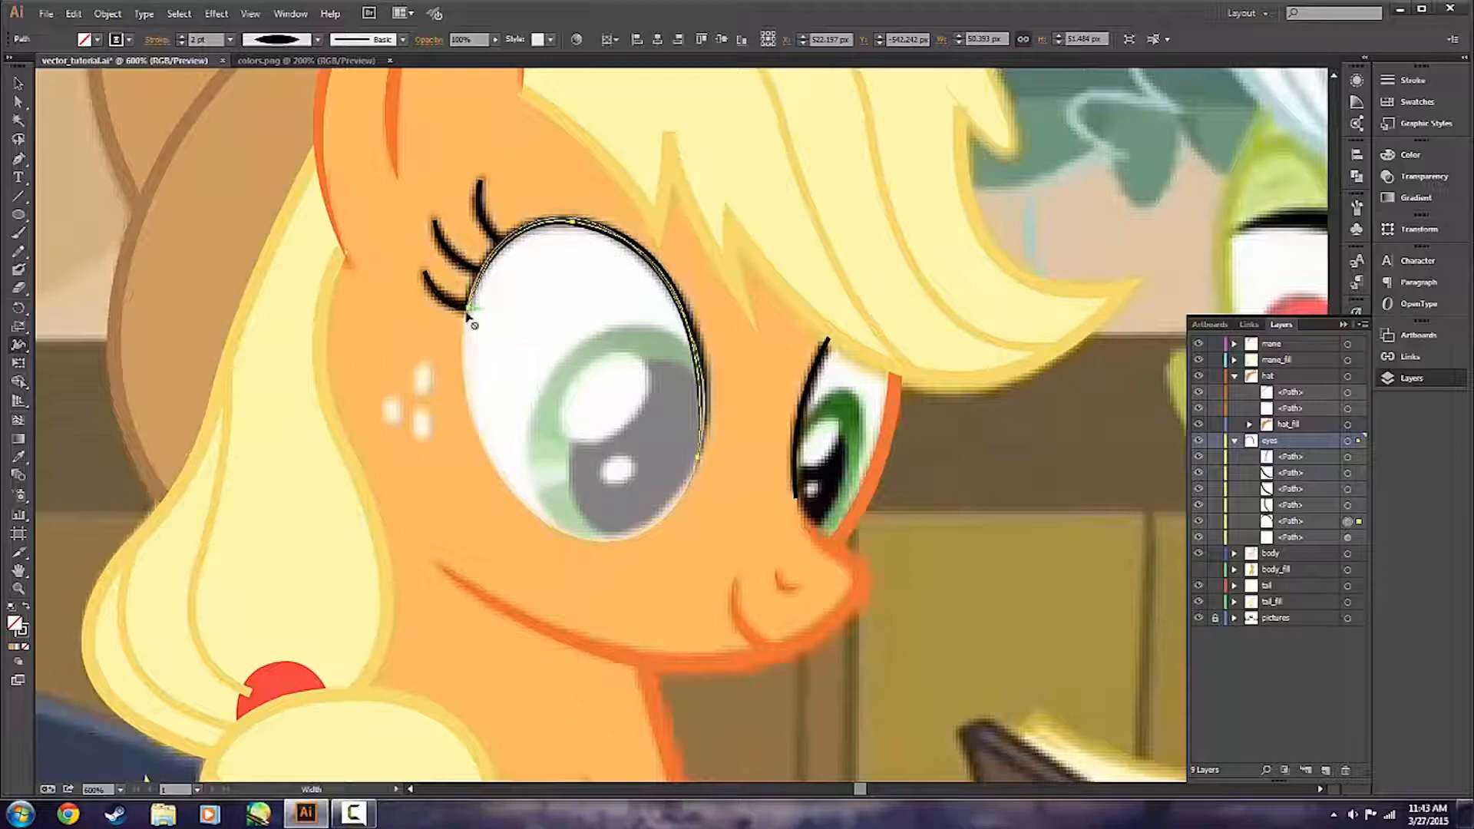
double_click(532, 234)
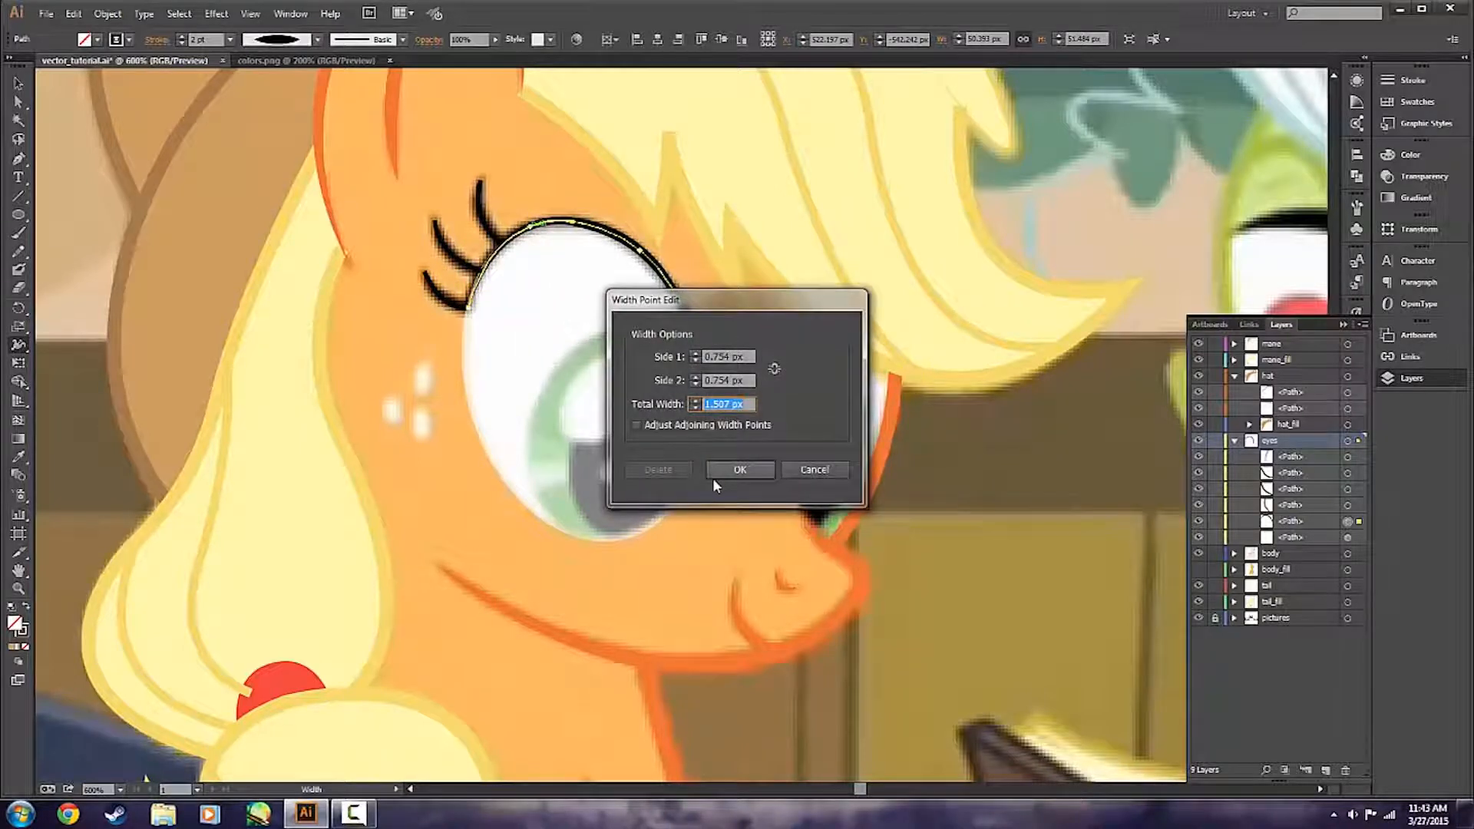
type("2")
left_click(764, 468)
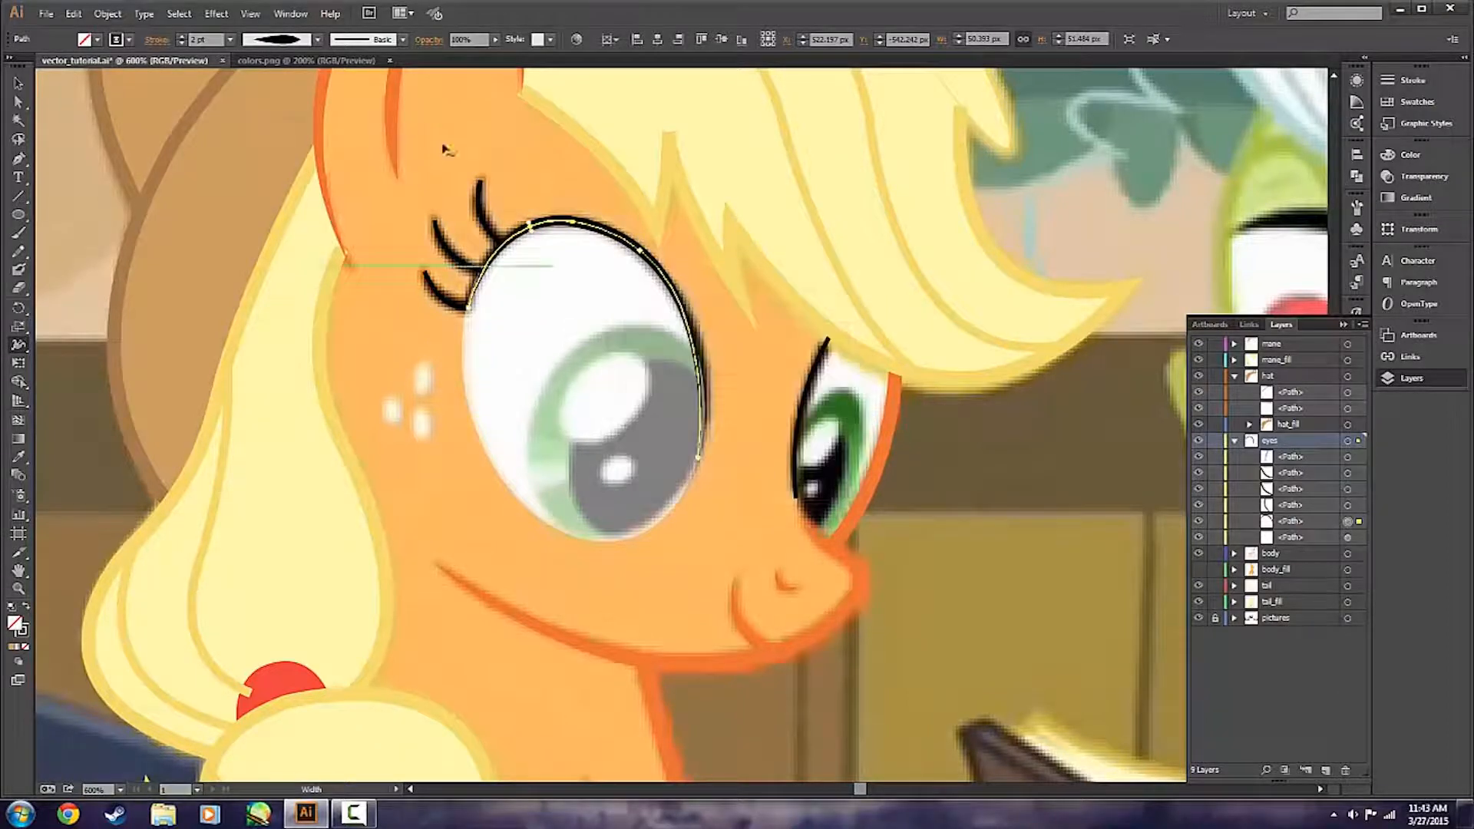
left_click_drag(532, 227, 461, 331)
key("v")
left_click(443, 490)
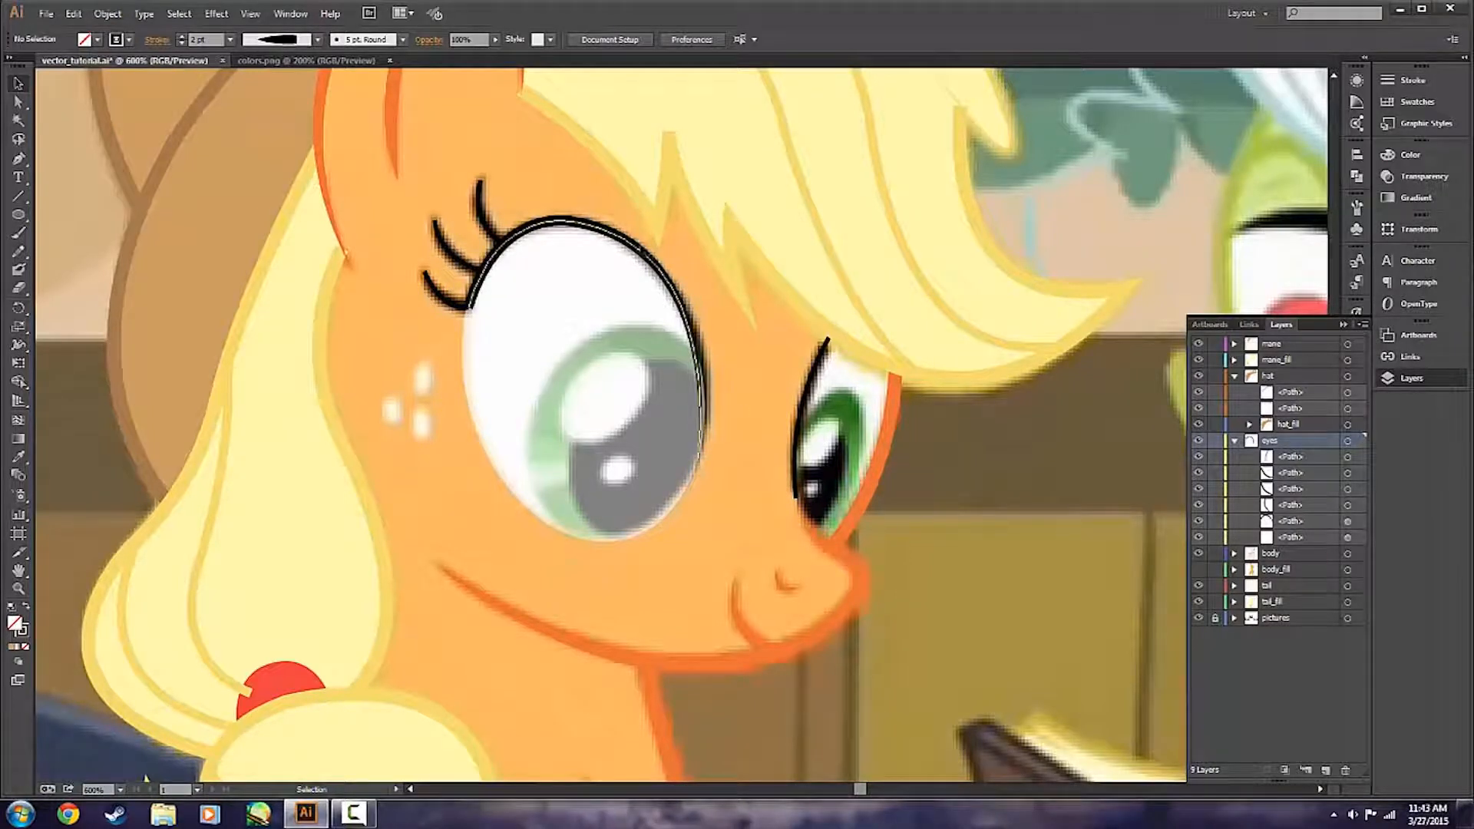
left_click(643, 247)
left_click(731, 293)
left_click(688, 313)
left_click(727, 325)
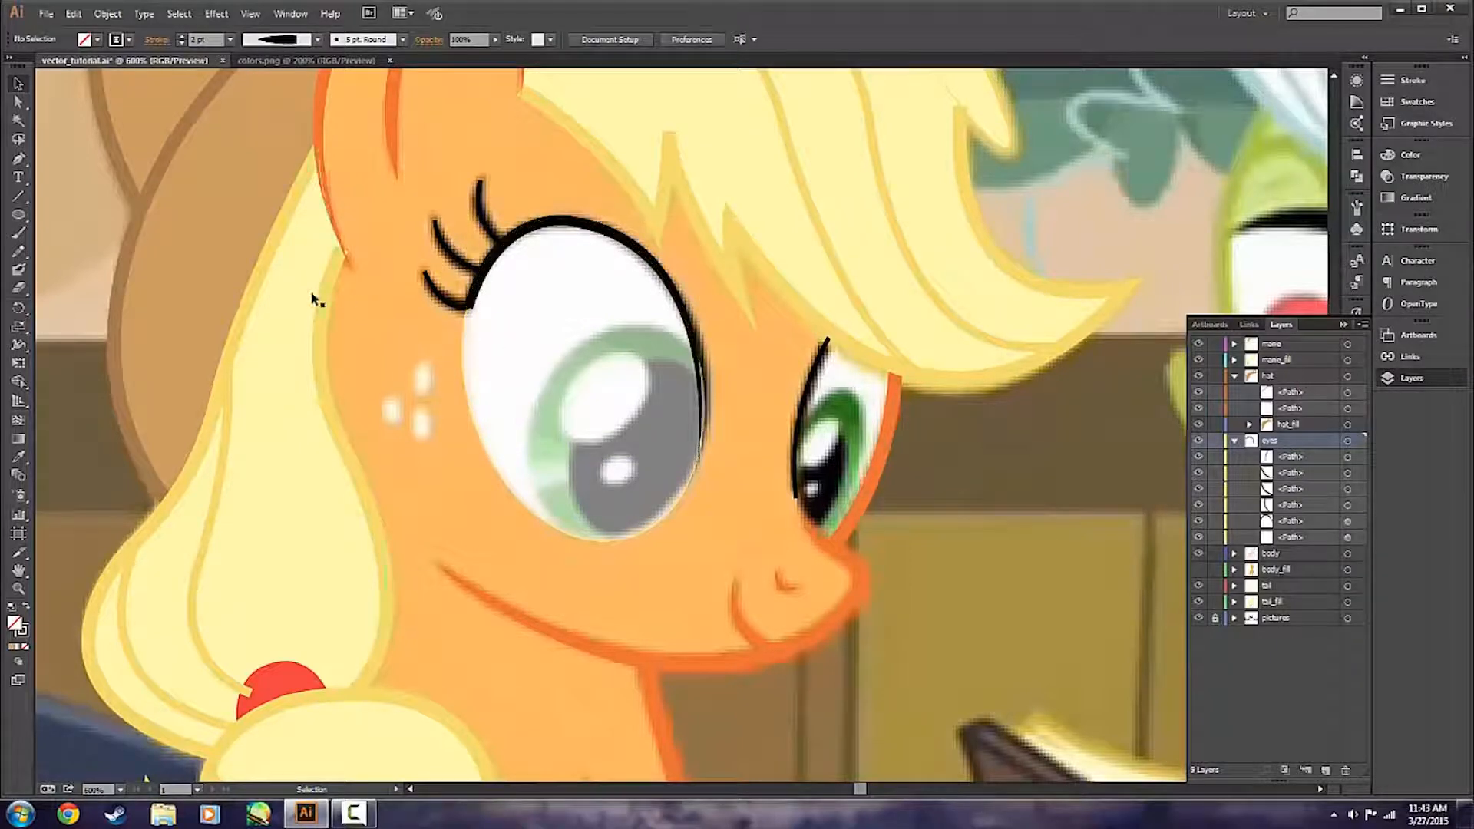
Try Width Profile 4 on the three eyelash strokes of the nearer eye.
scroll(376, 319, "up", 1)
left_click_drag(498, 211, 432, 261)
left_click(441, 313, "shift")
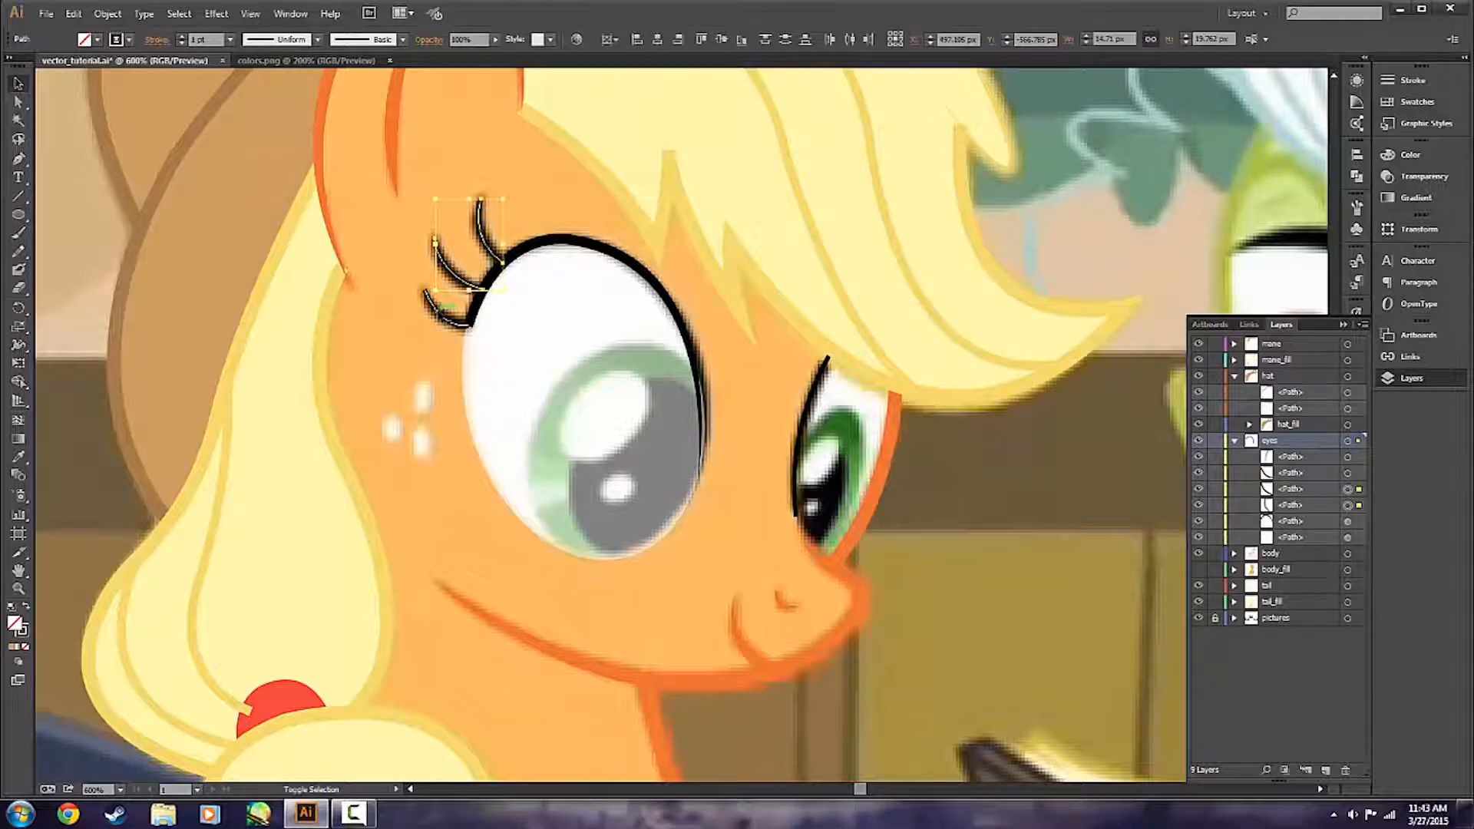
left_click(286, 40)
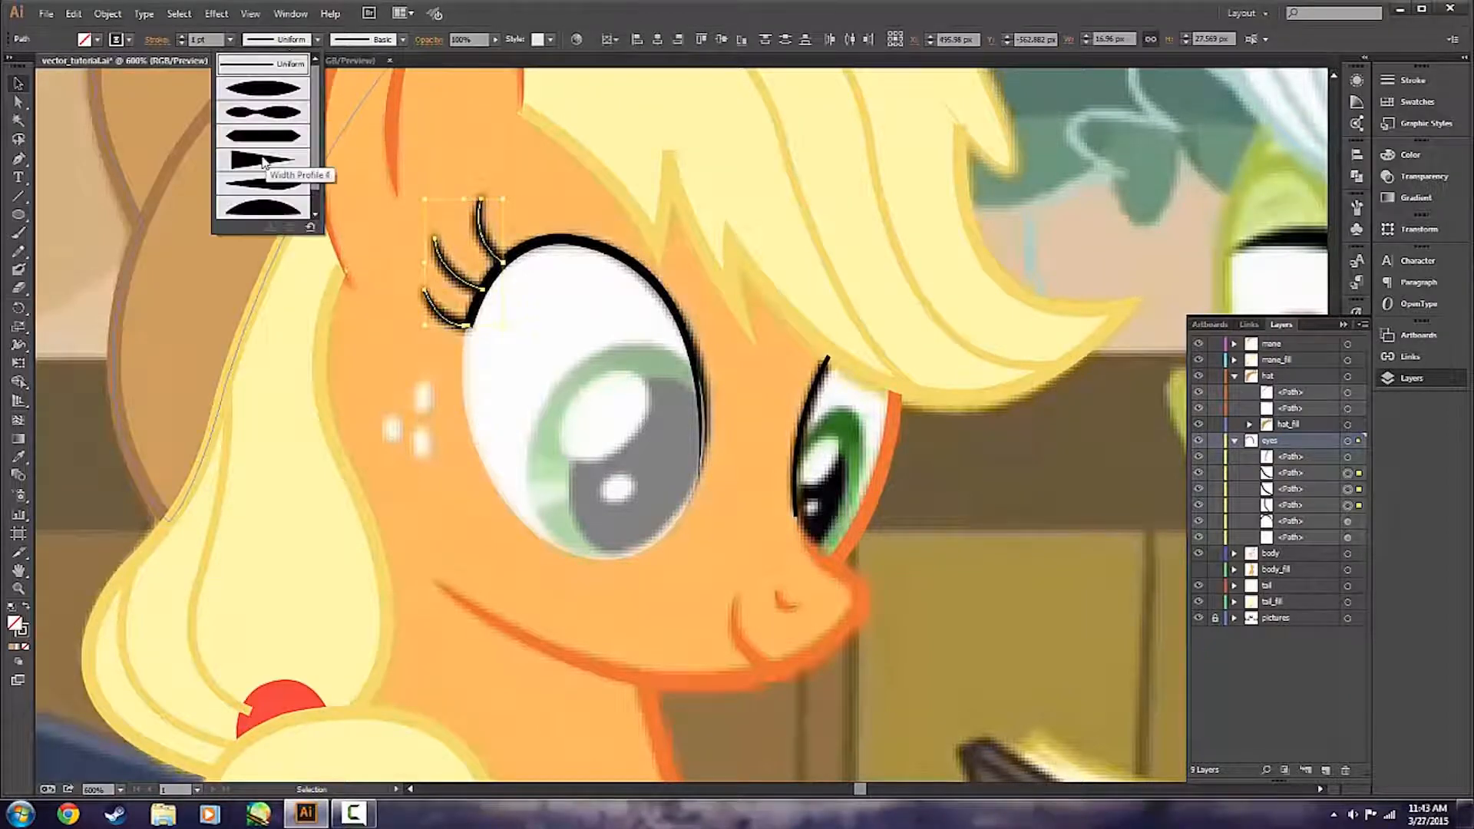
left_click(263, 160)
left_click(550, 197)
left_click(486, 224)
left_click(457, 246)
key("alt")
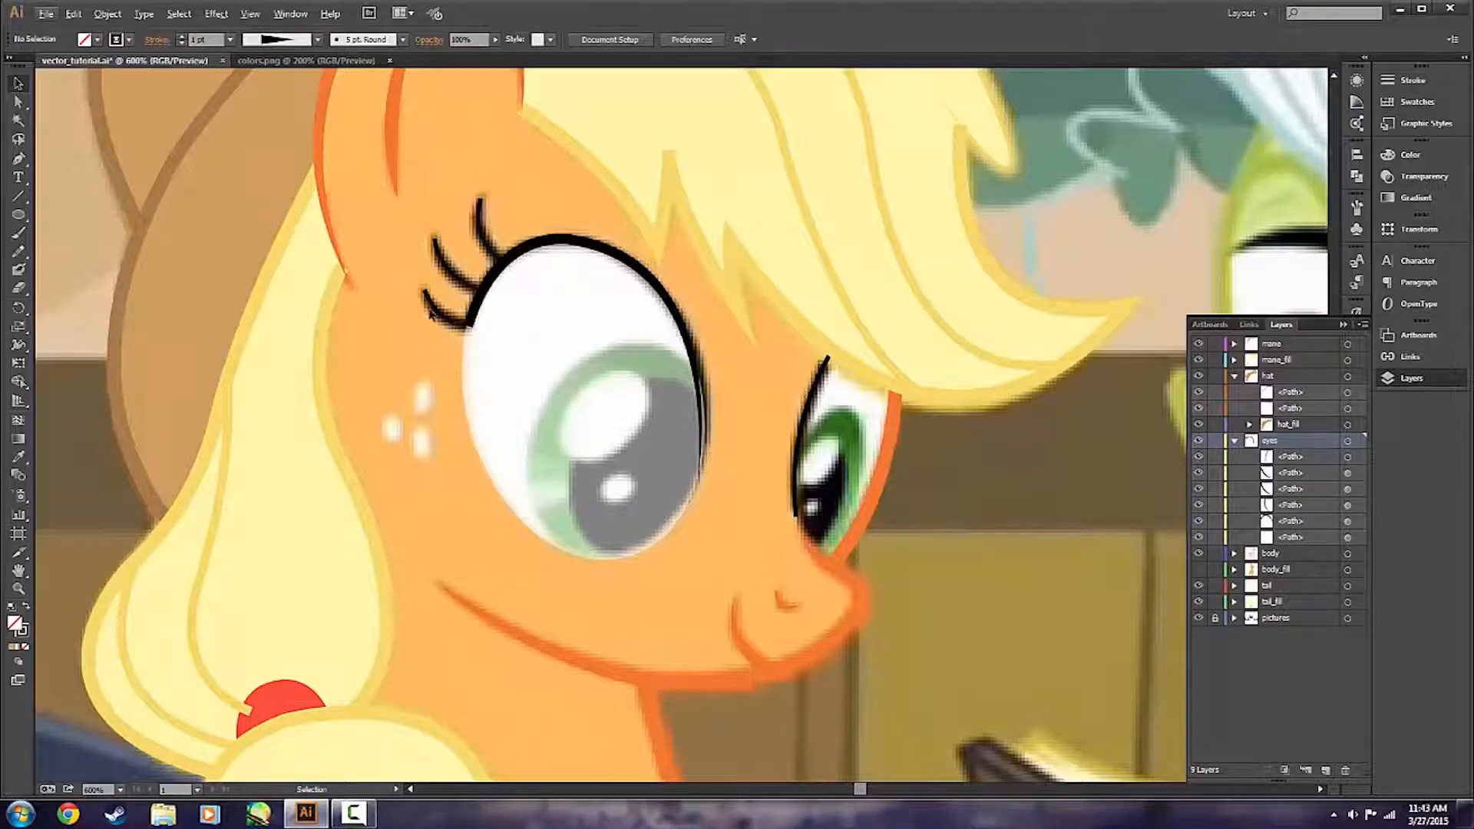
Return the three eyelash strokes to the Uniform width profile.
left_click(432, 313)
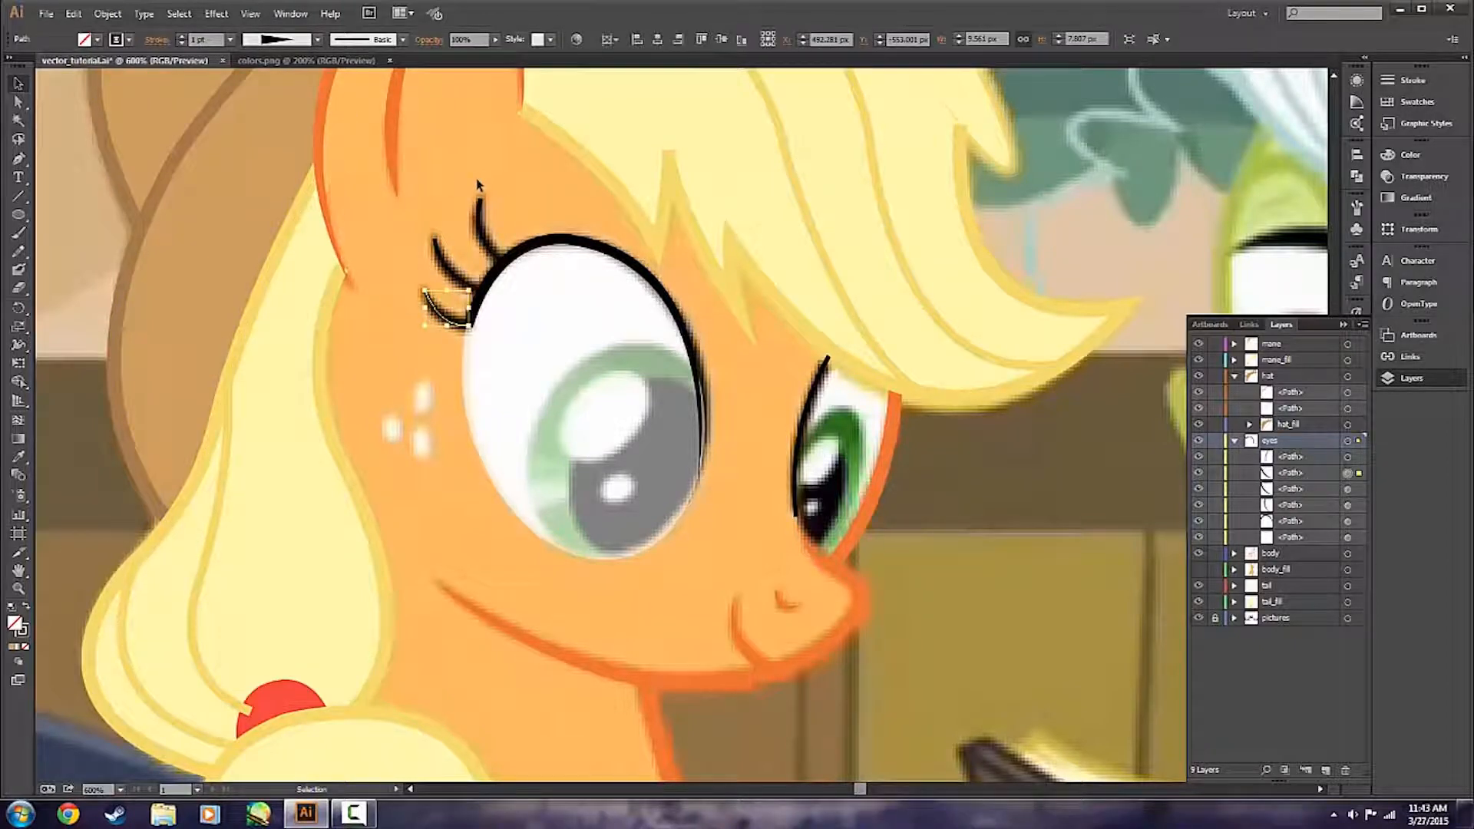
left_click(482, 223, "shift")
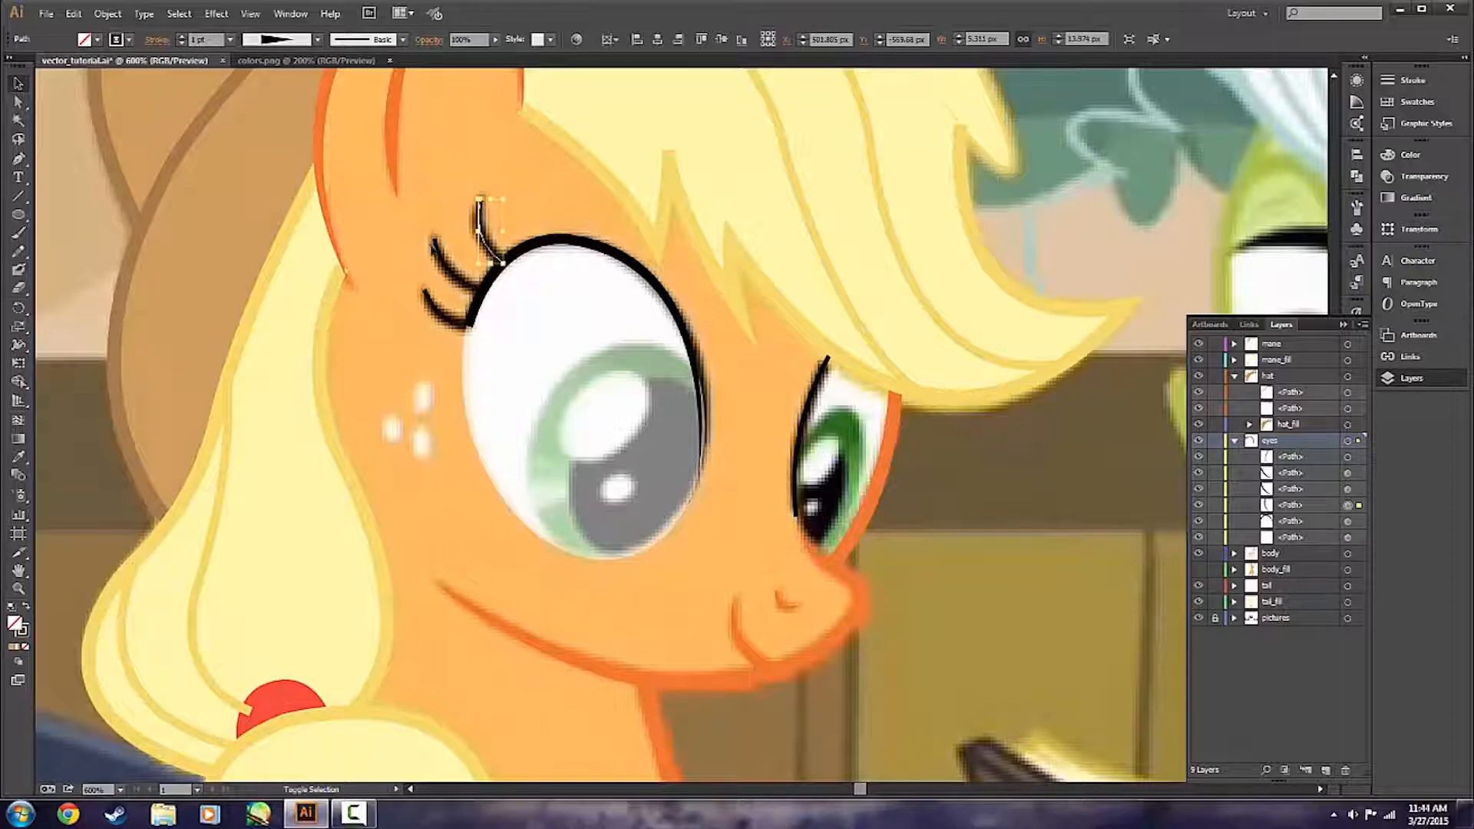
left_click(444, 309, "shift")
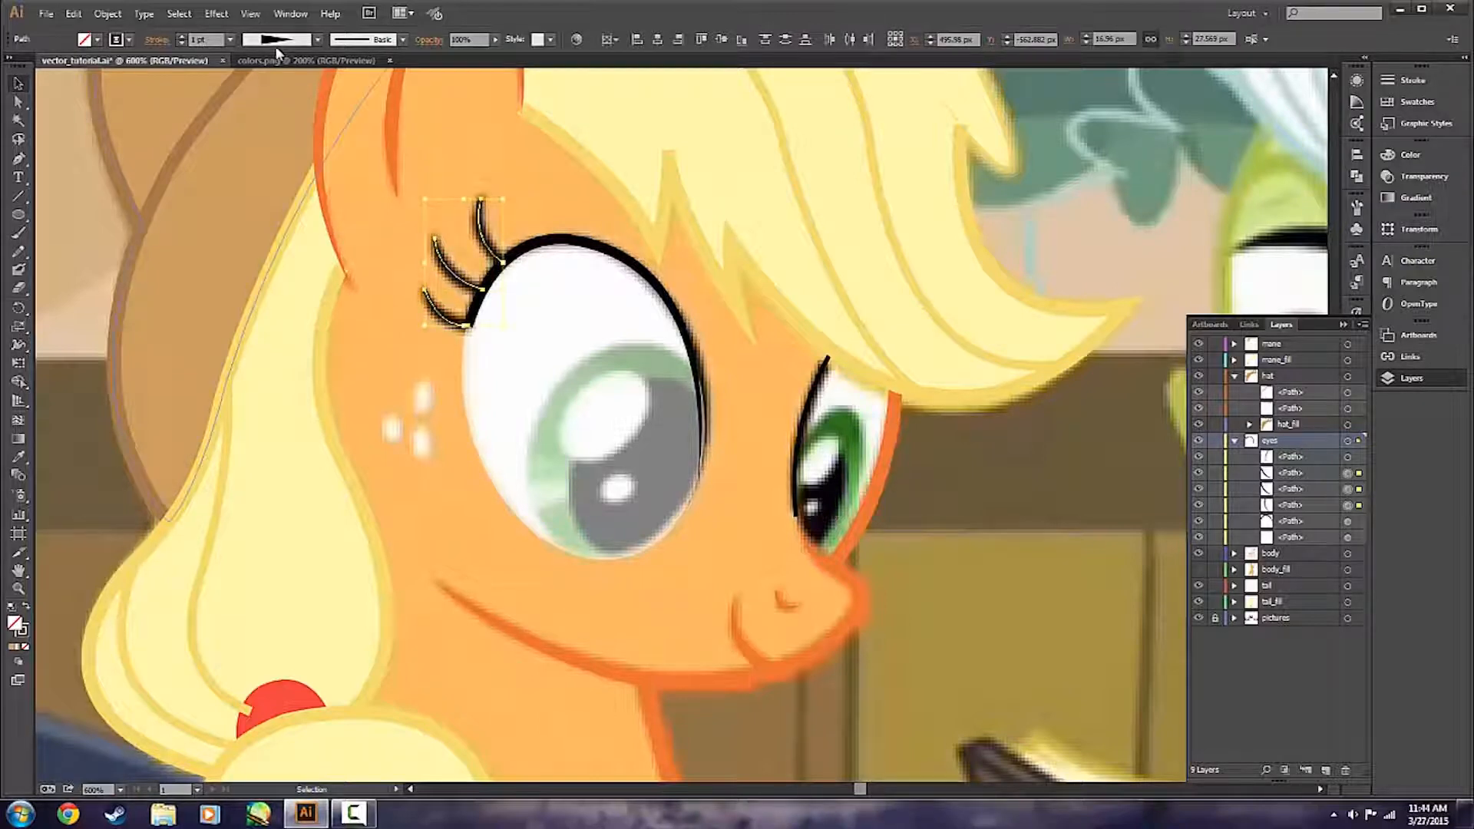
left_click(317, 39)
left_click(278, 71)
left_click(569, 314)
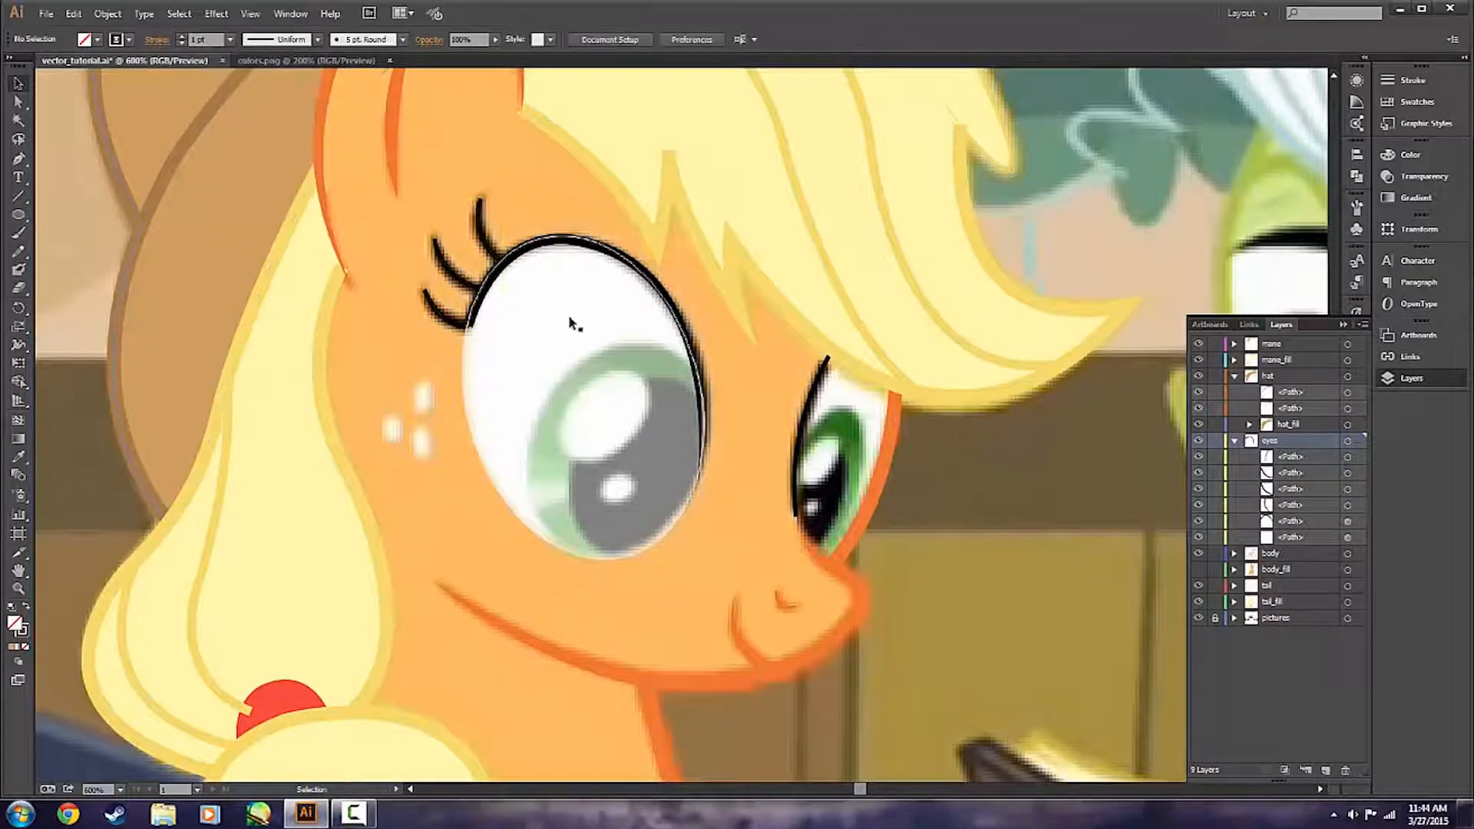
Taper the three eyelashes by setting the total width at each tip to 0 px, and check them with the pictures layer hidden.
left_click(453, 323)
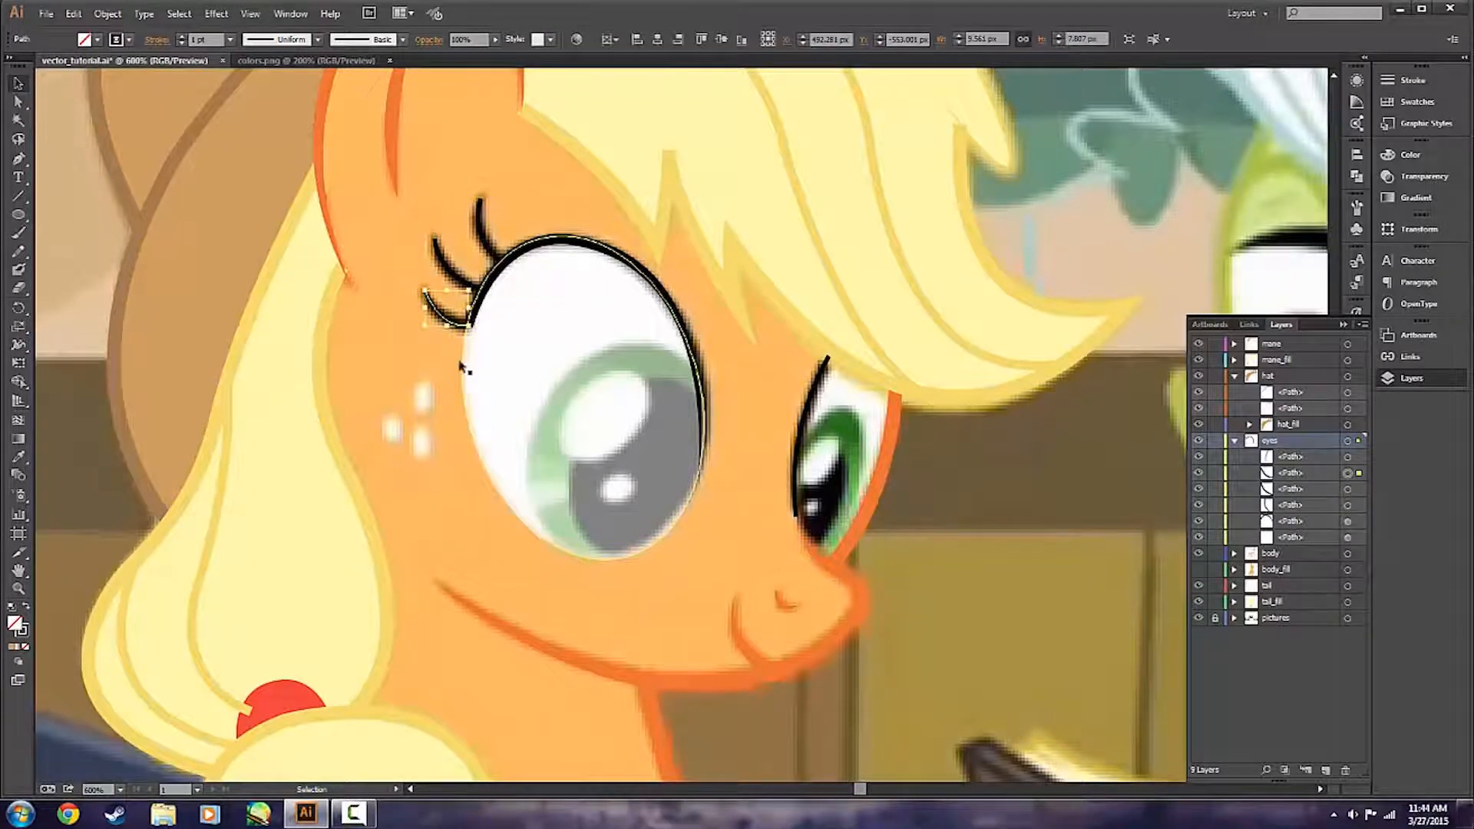
key("shift+w")
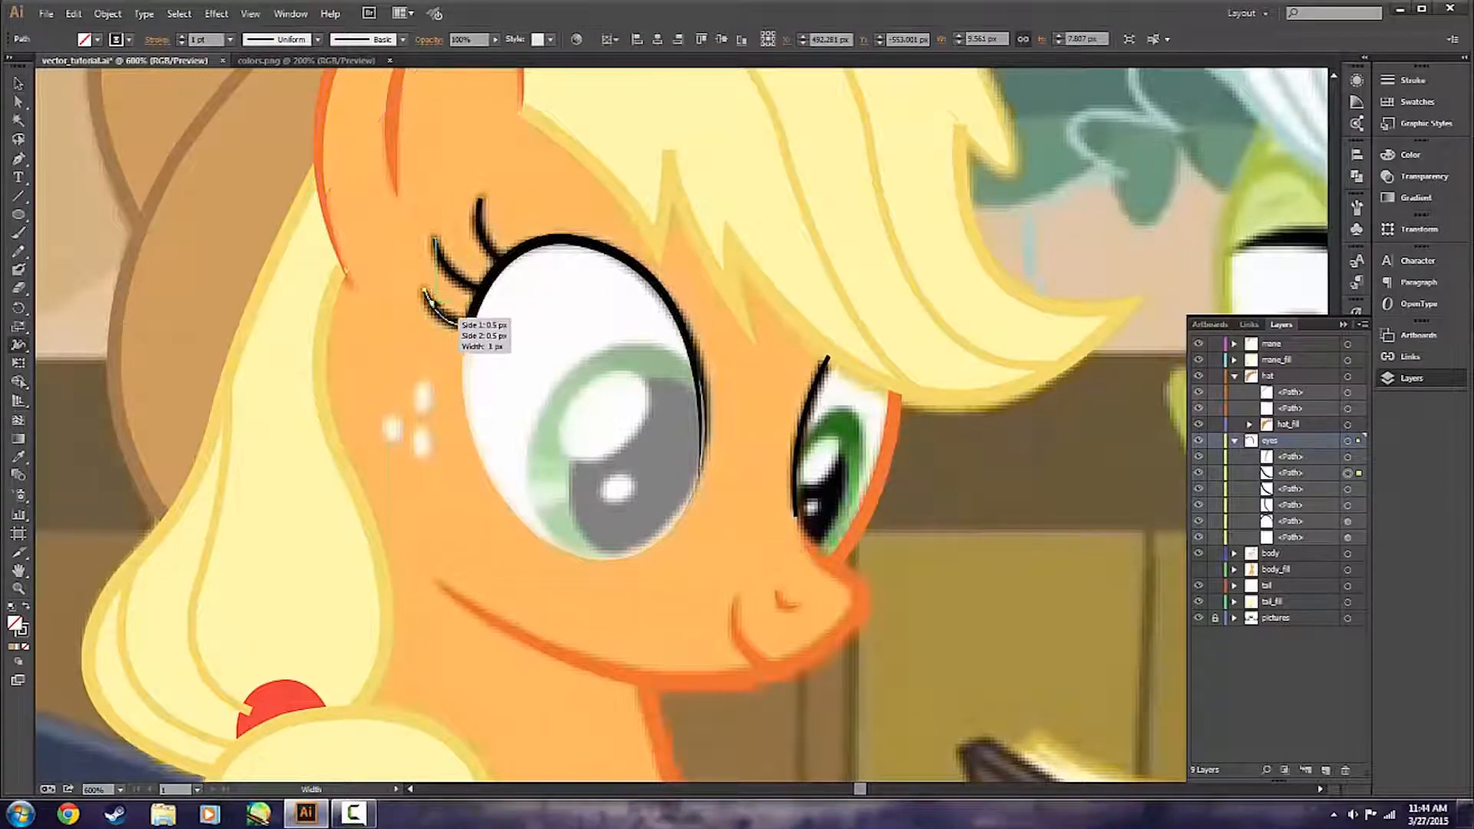
double_click(438, 306)
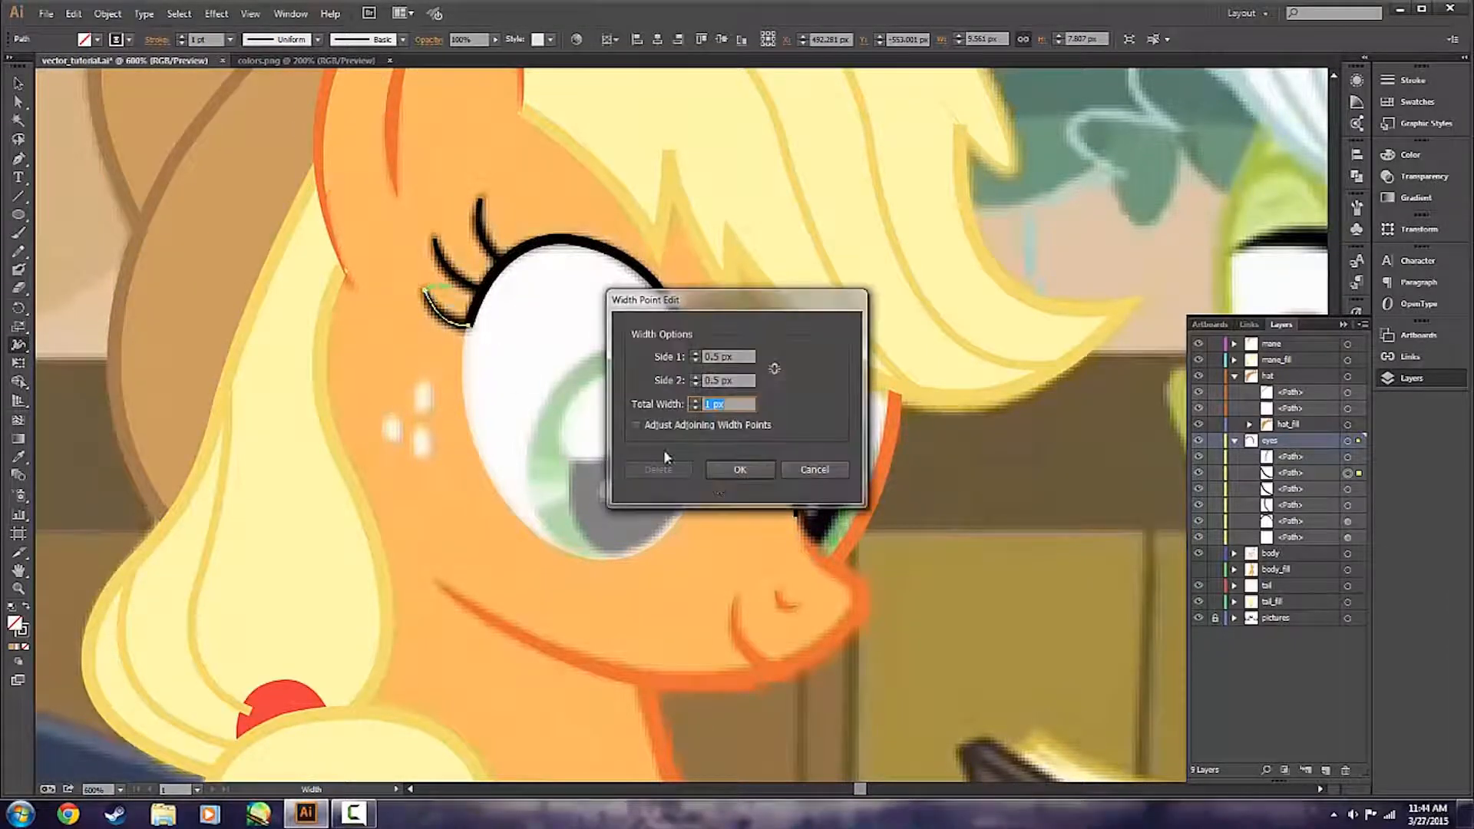
left_click(744, 472)
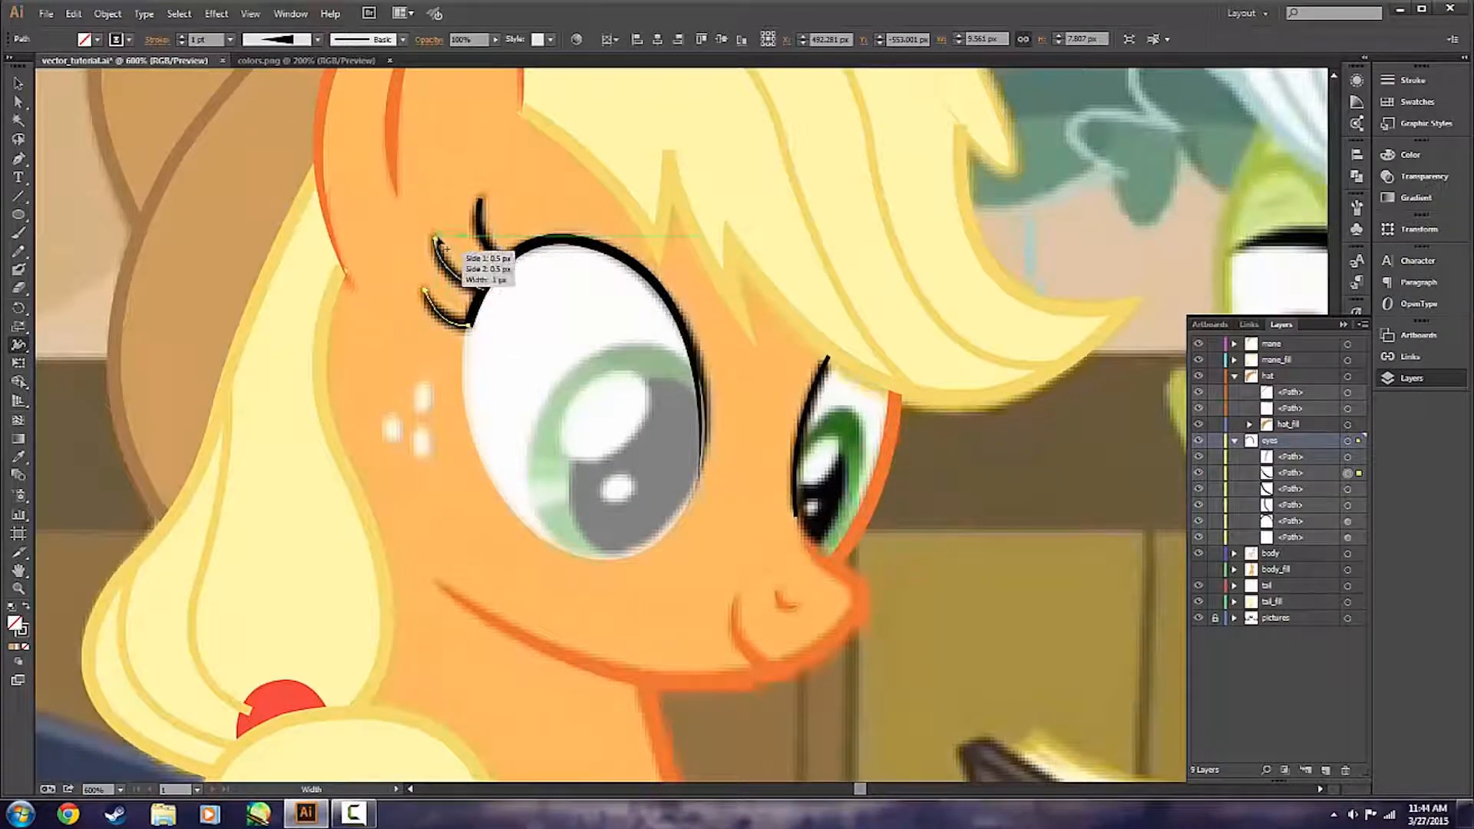
double_click(435, 237)
left_click(752, 475)
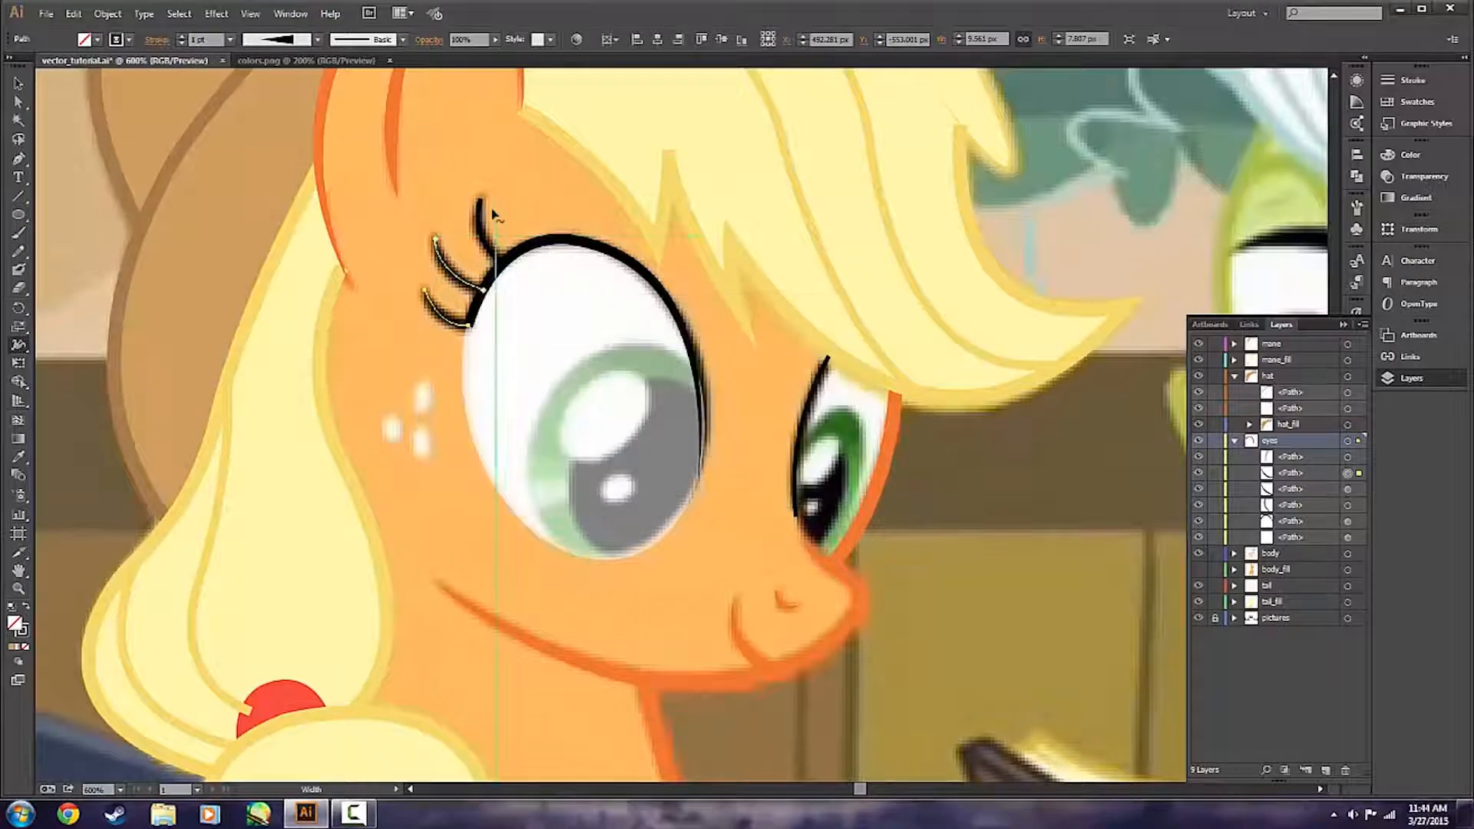
double_click(482, 201)
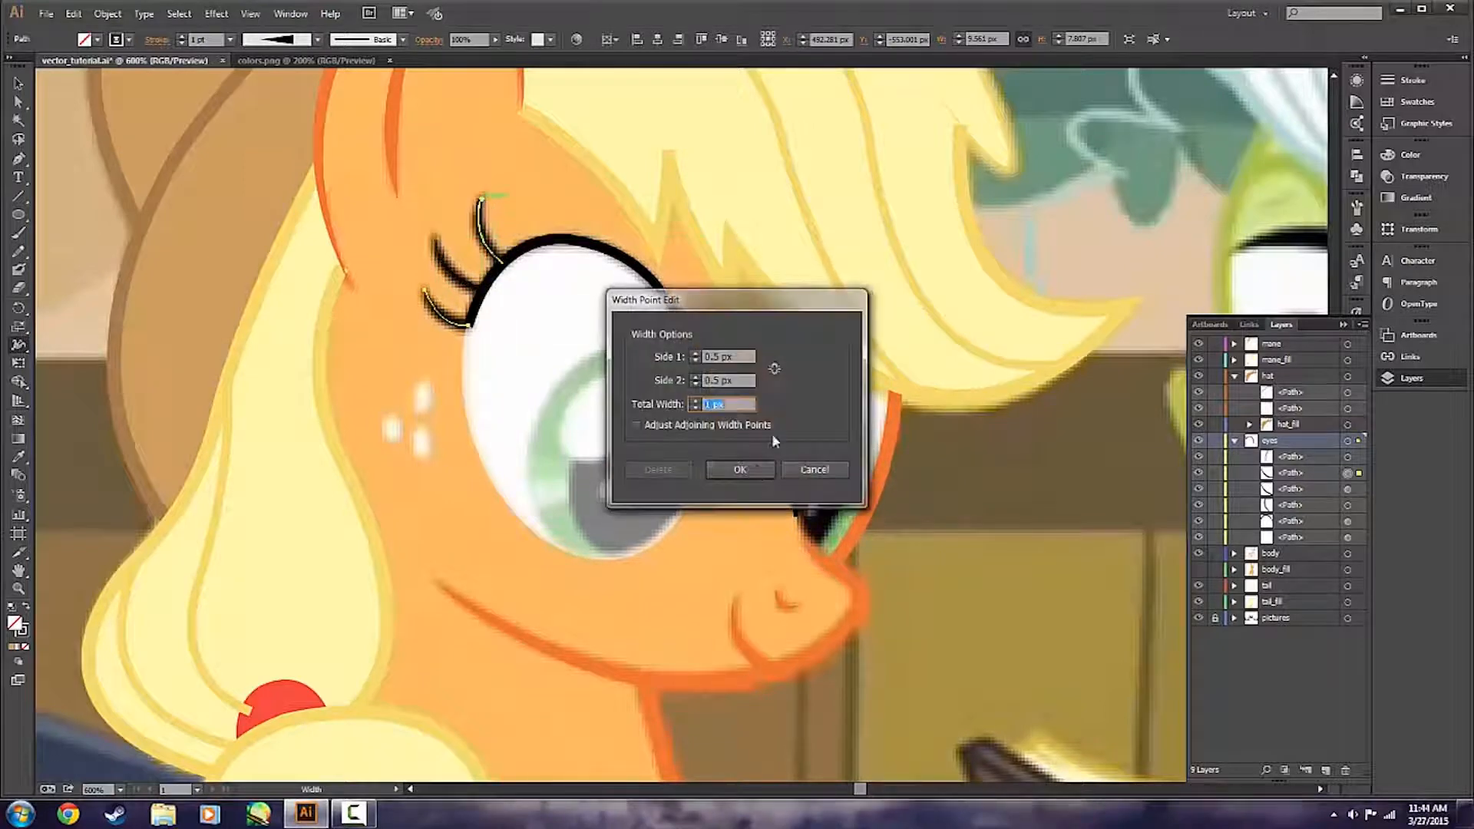
left_click(753, 470)
key("v")
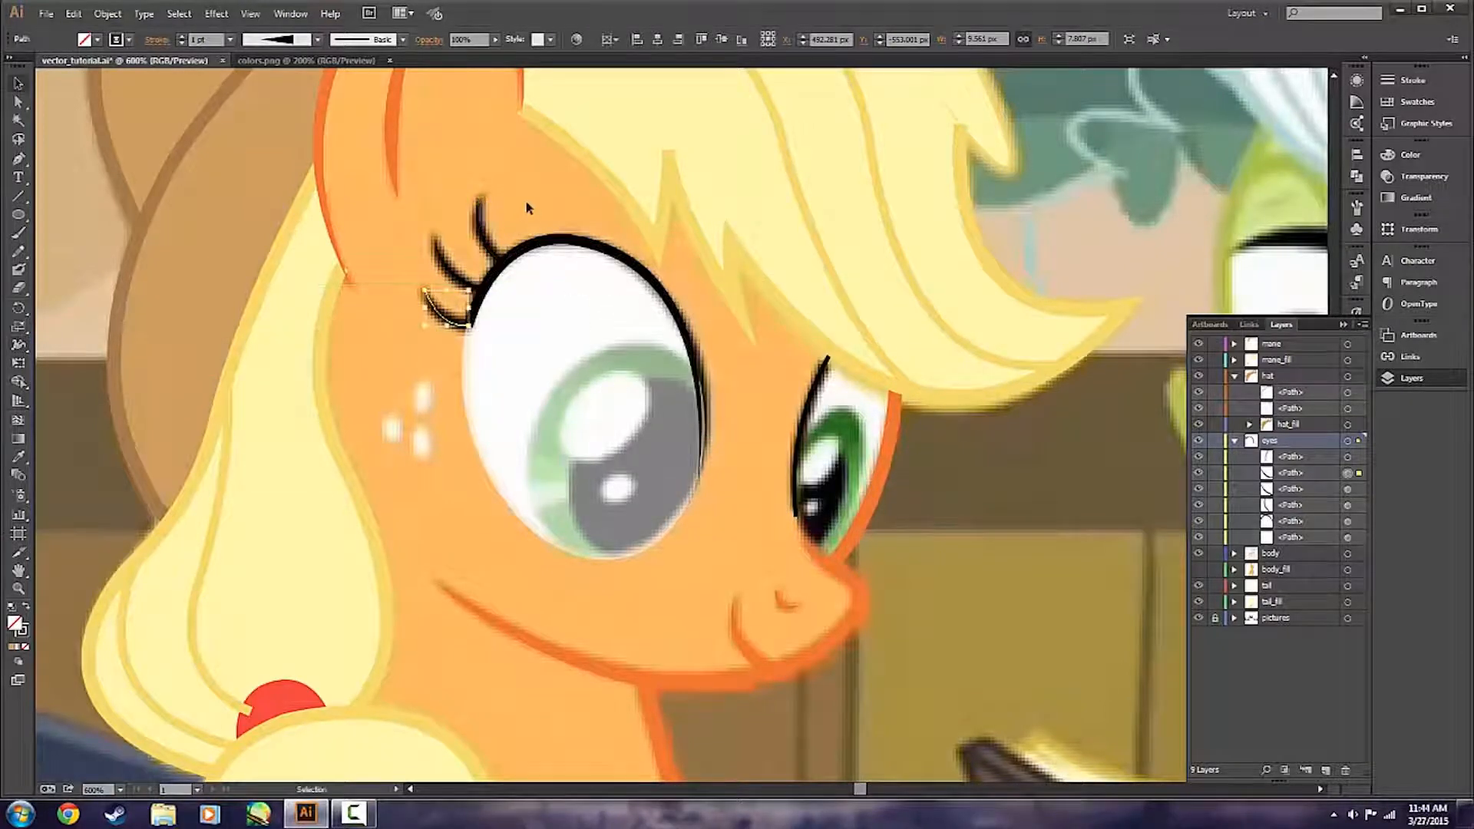
left_click(527, 203)
left_click(1198, 618)
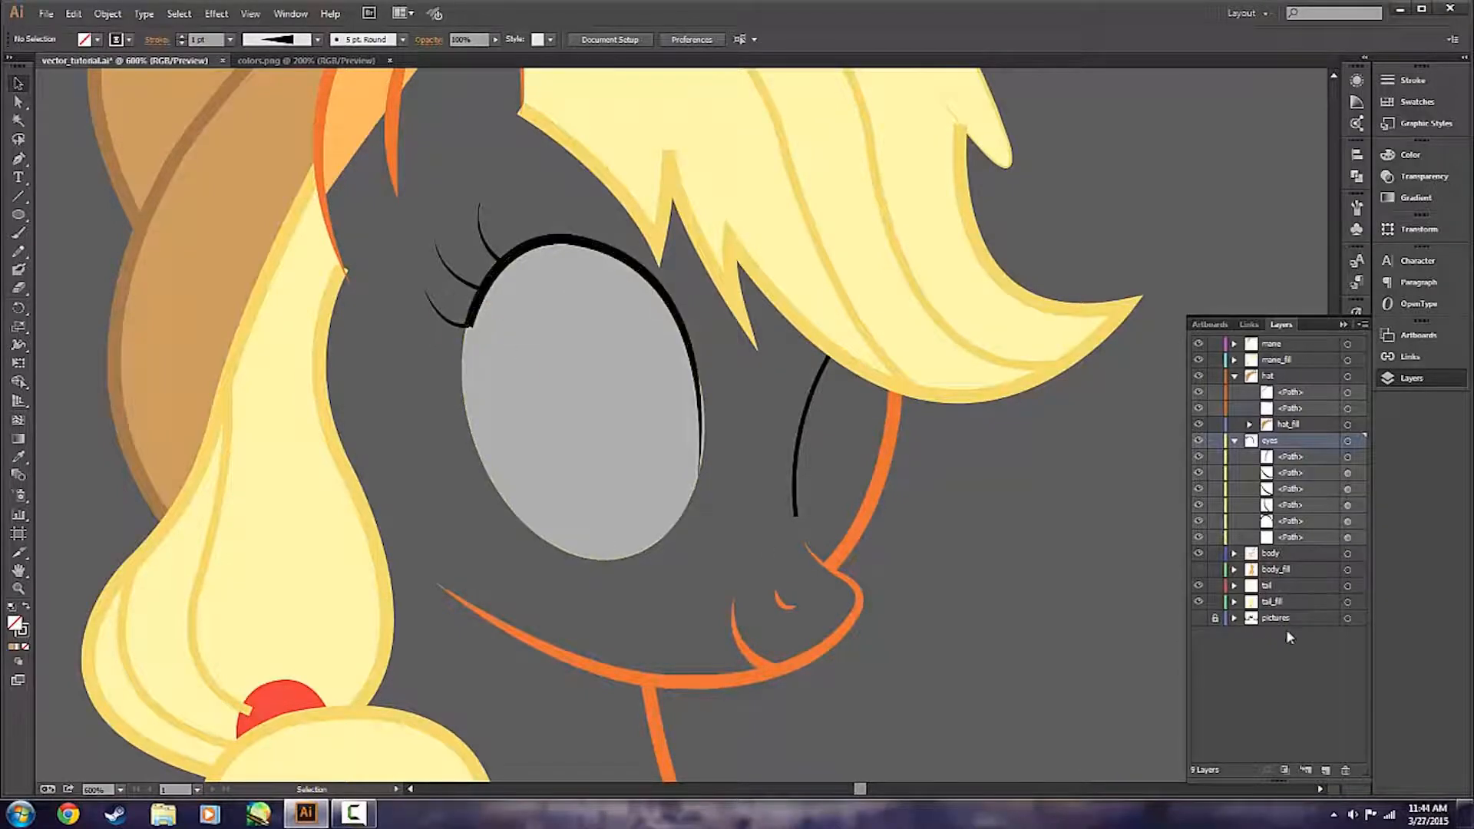
left_click(1198, 618)
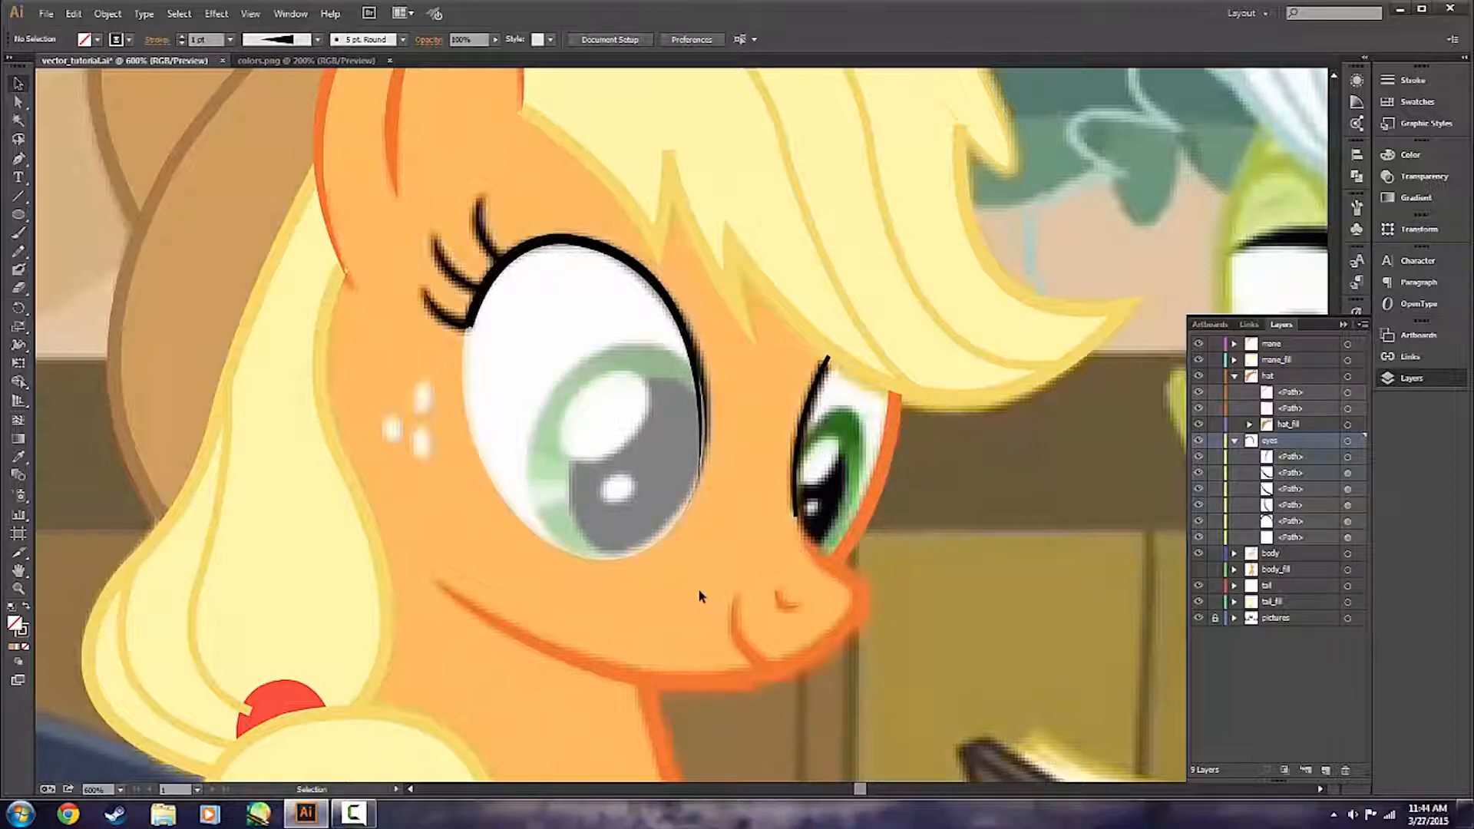
Duplicate the nearer eye's white ellipse and move the copy toward the freckled cheek.
left_click(640, 548)
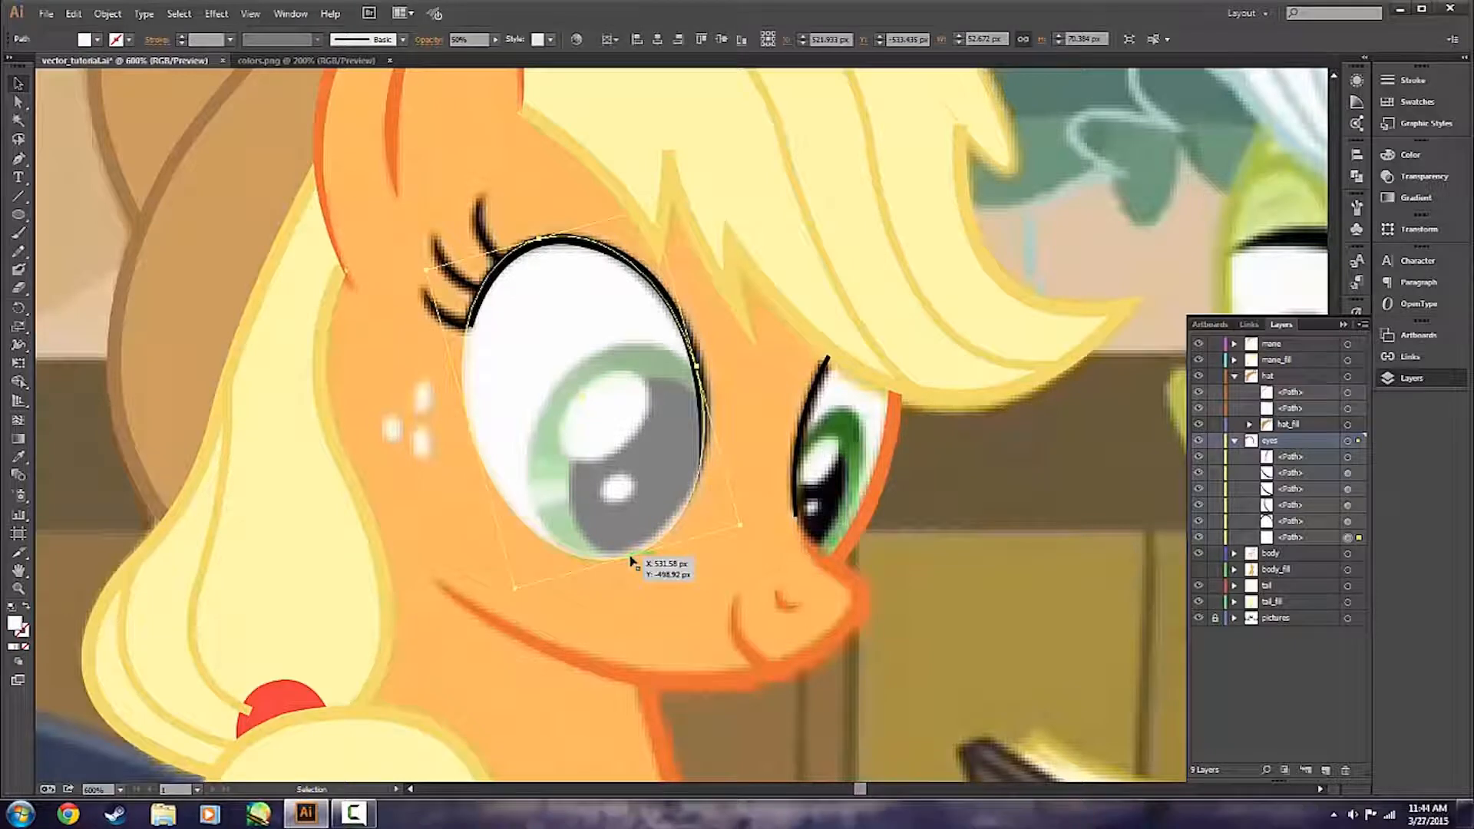
left_click(677, 591)
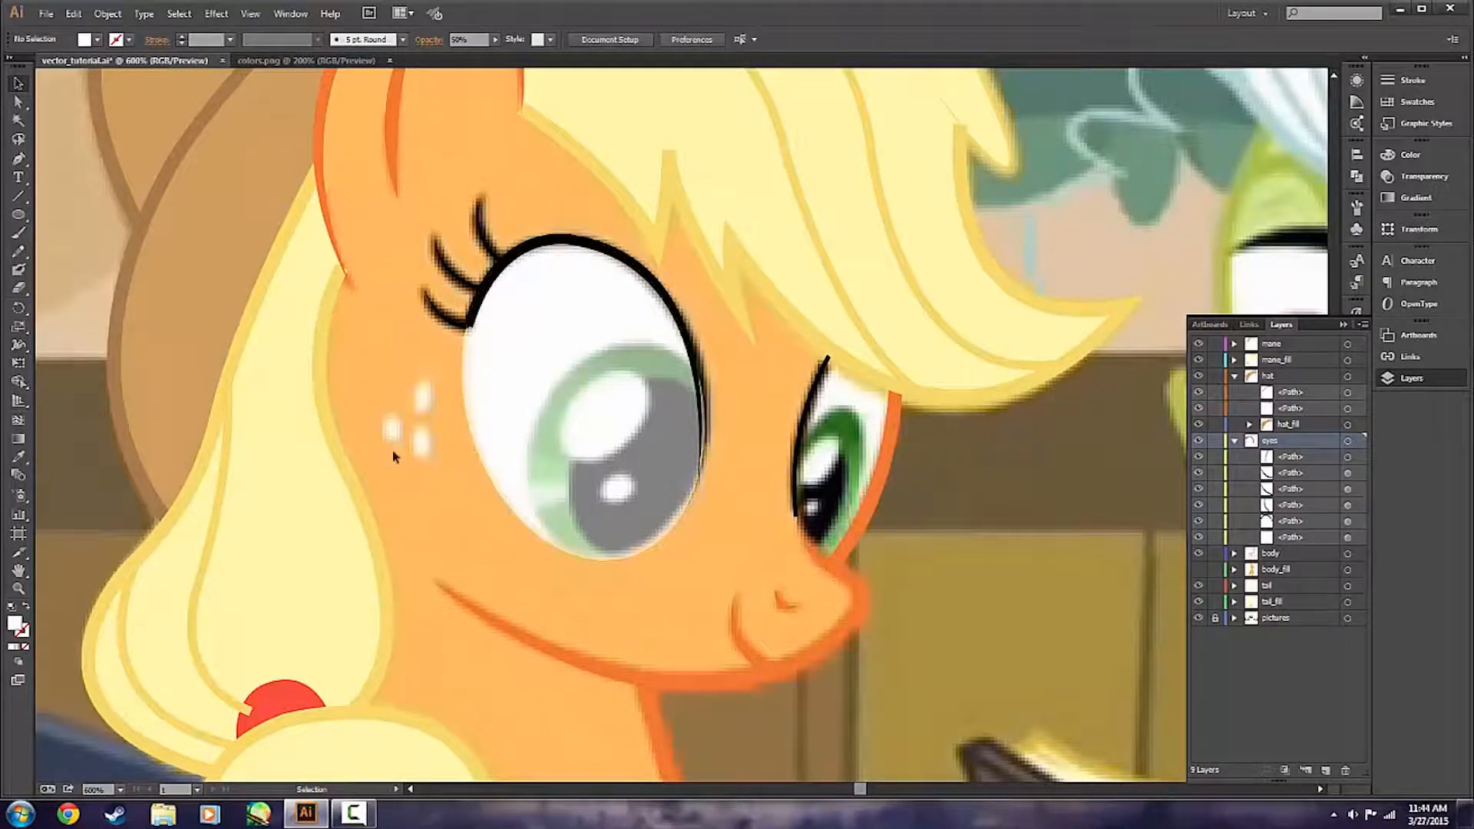
left_click(631, 323)
key("a")
key("v")
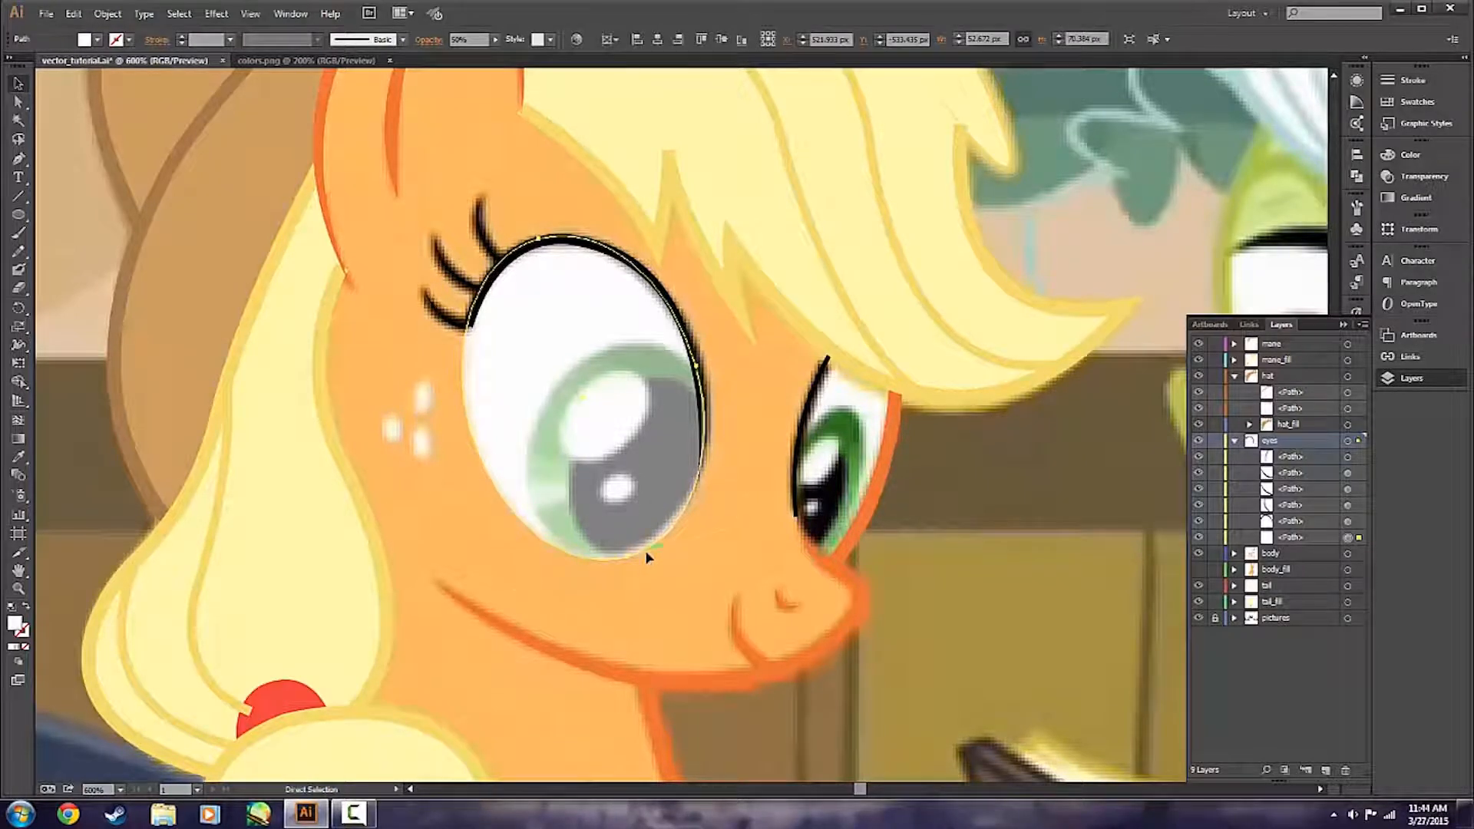
key("ctrl+c")
key("ctrl+v")
left_click_drag(667, 437, 482, 471)
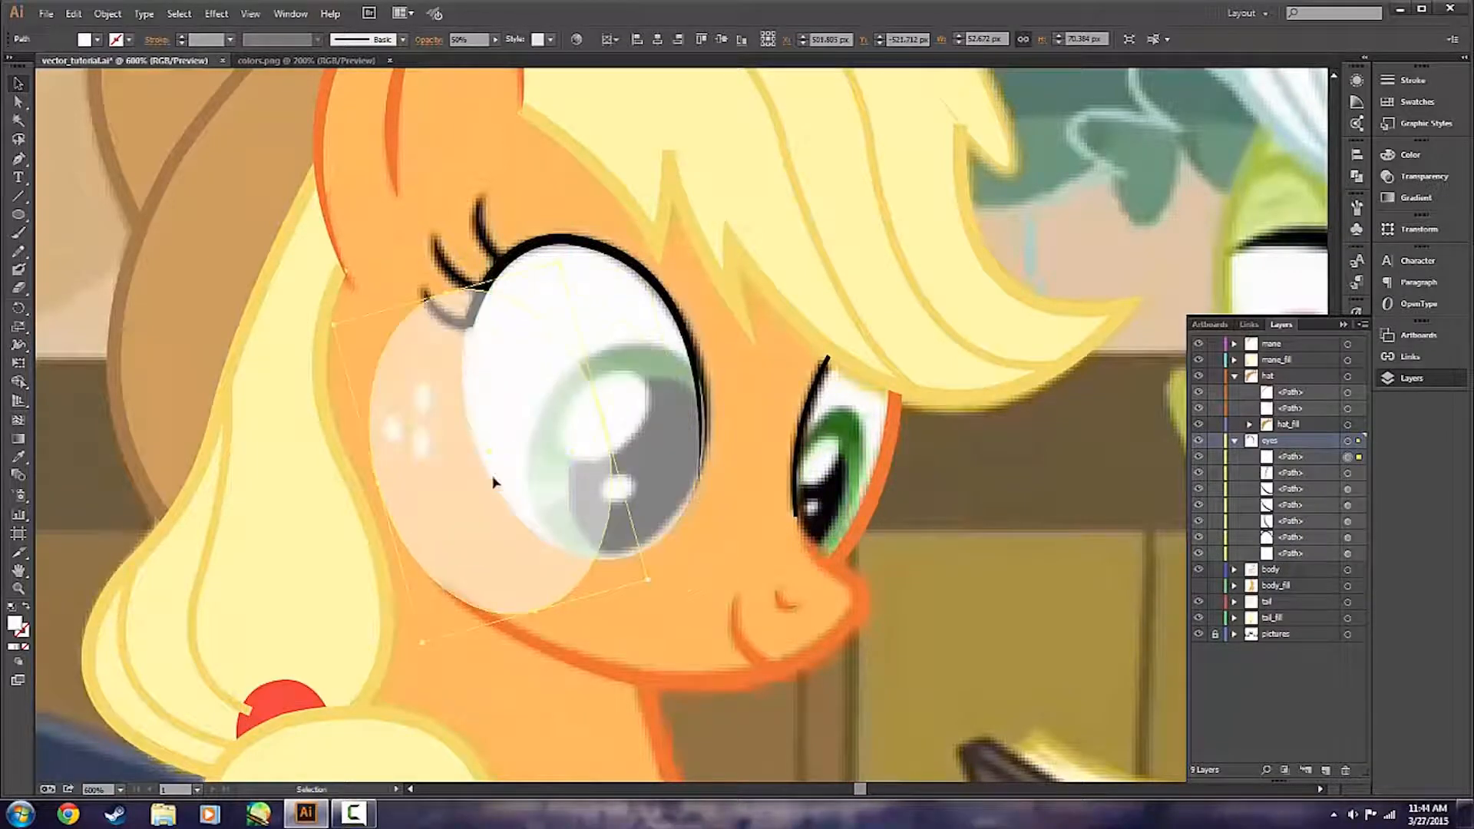
left_click(722, 566)
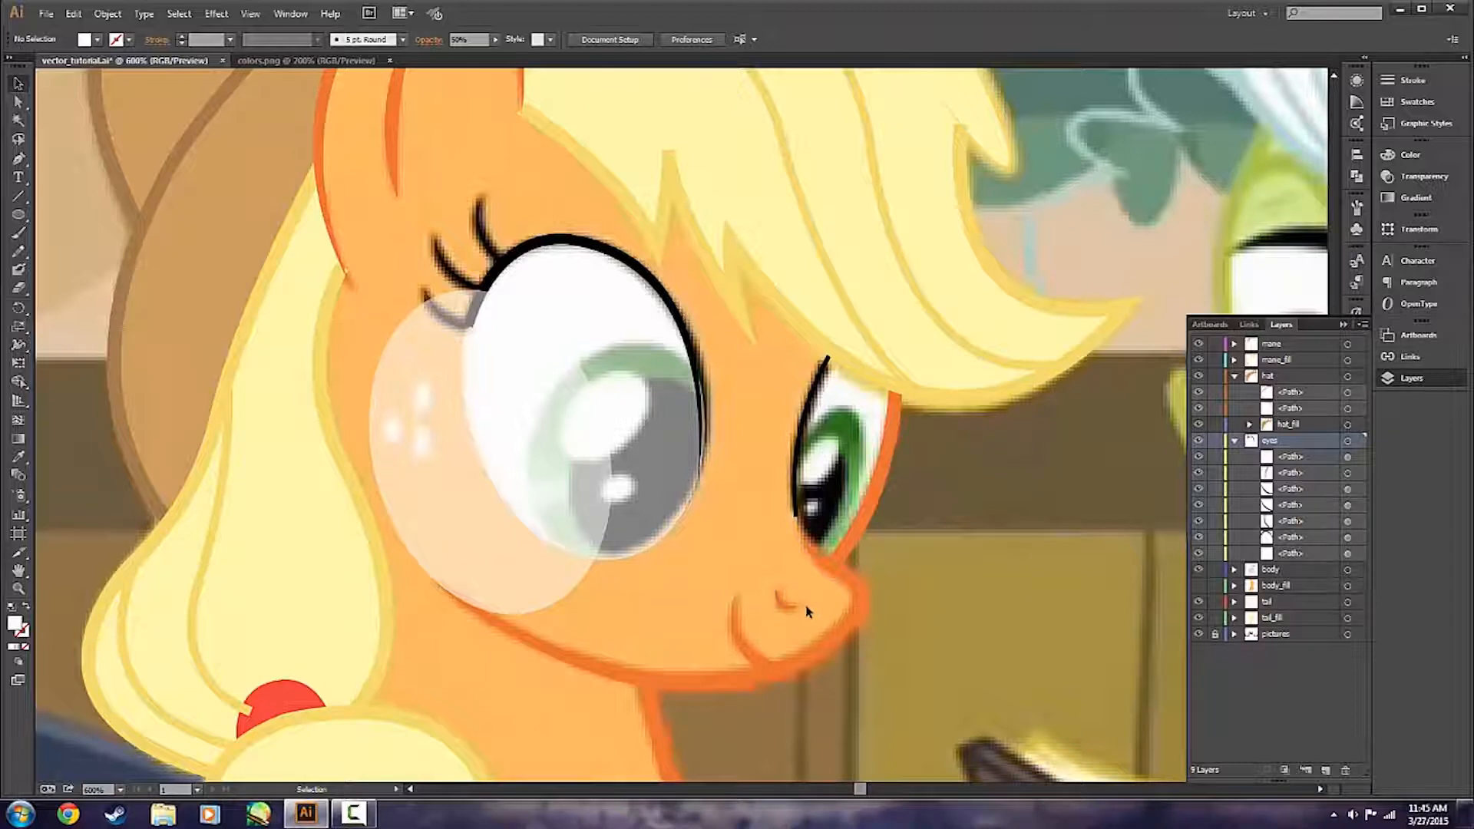
Try a copy of the nostril curve reflected across the vertical axis and shifted 10 px toward the muzzle tip, and remove it.
left_click(785, 600)
key("a")
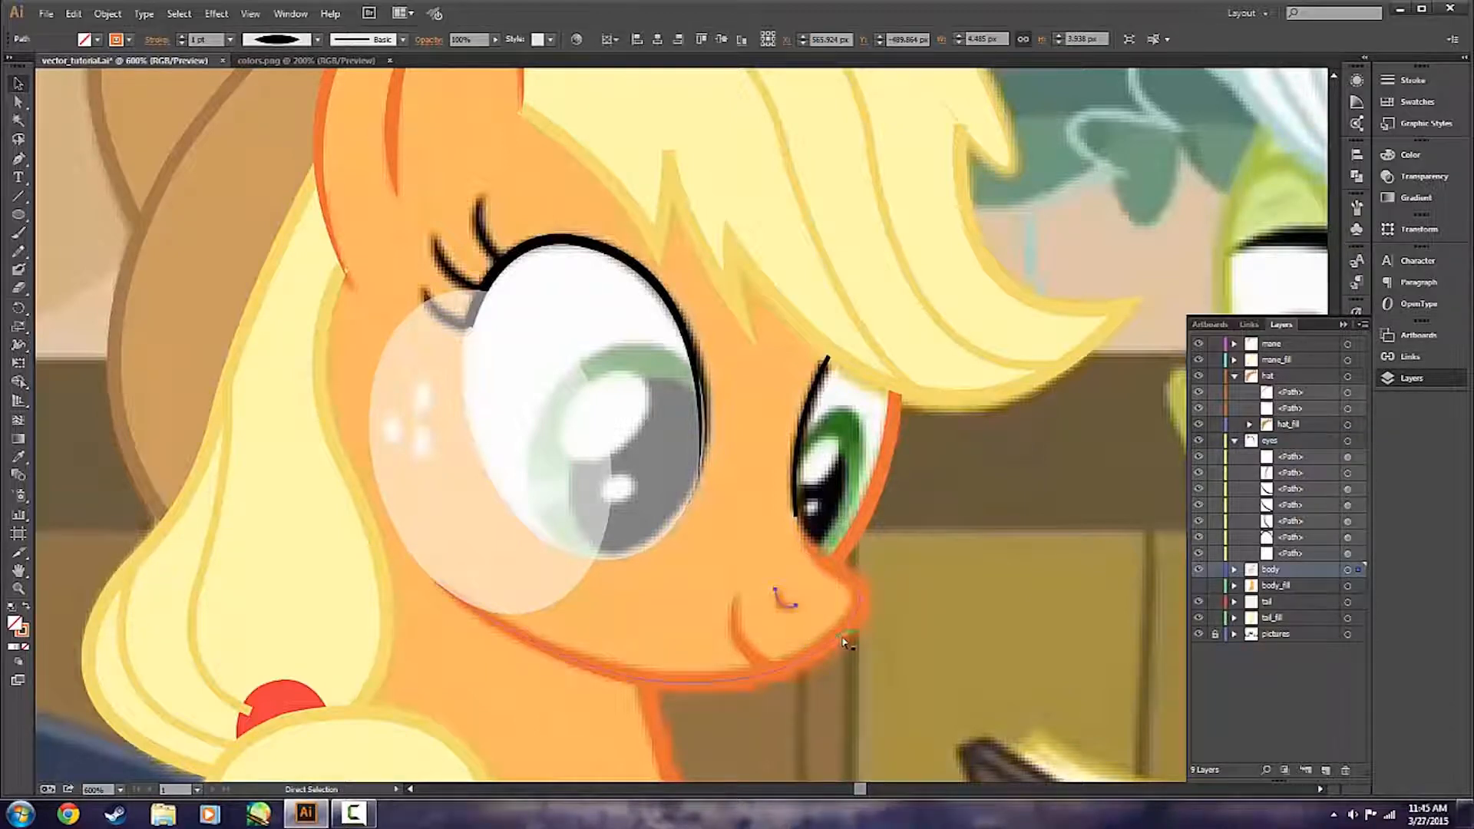
key("v")
right_click(780, 607)
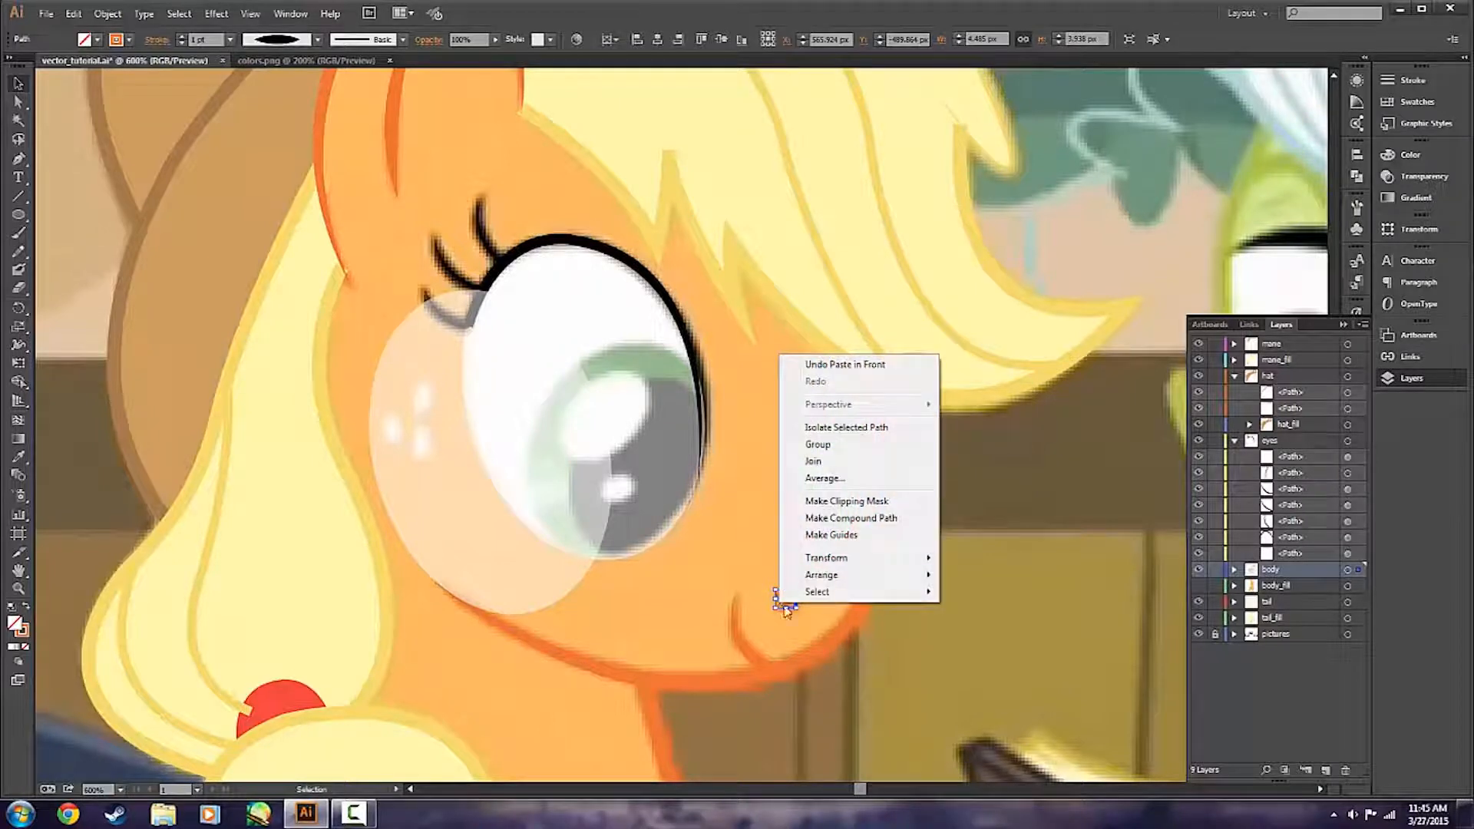
mouse_move(860, 562)
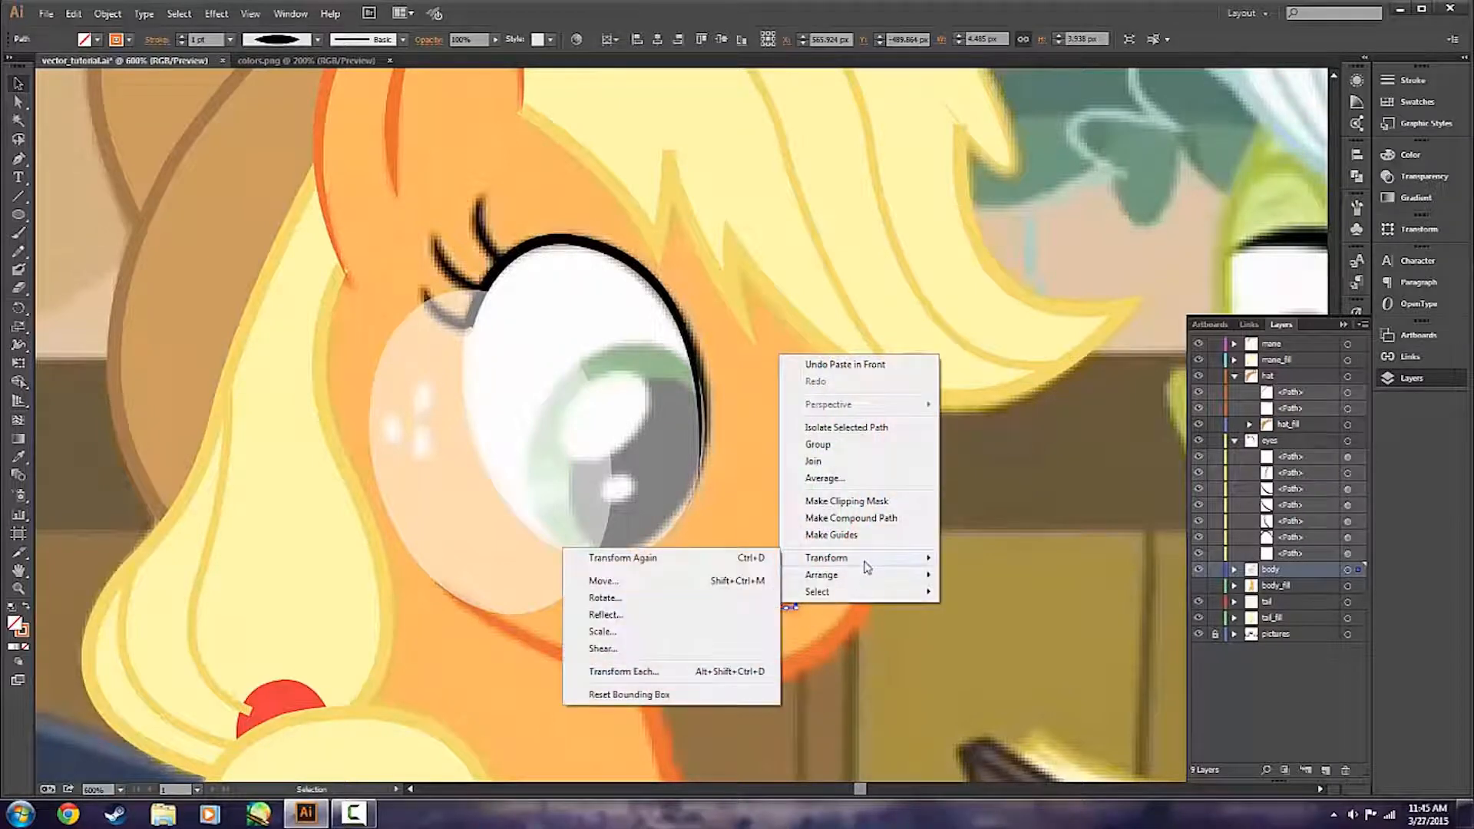
left_click(708, 619)
left_click(736, 503)
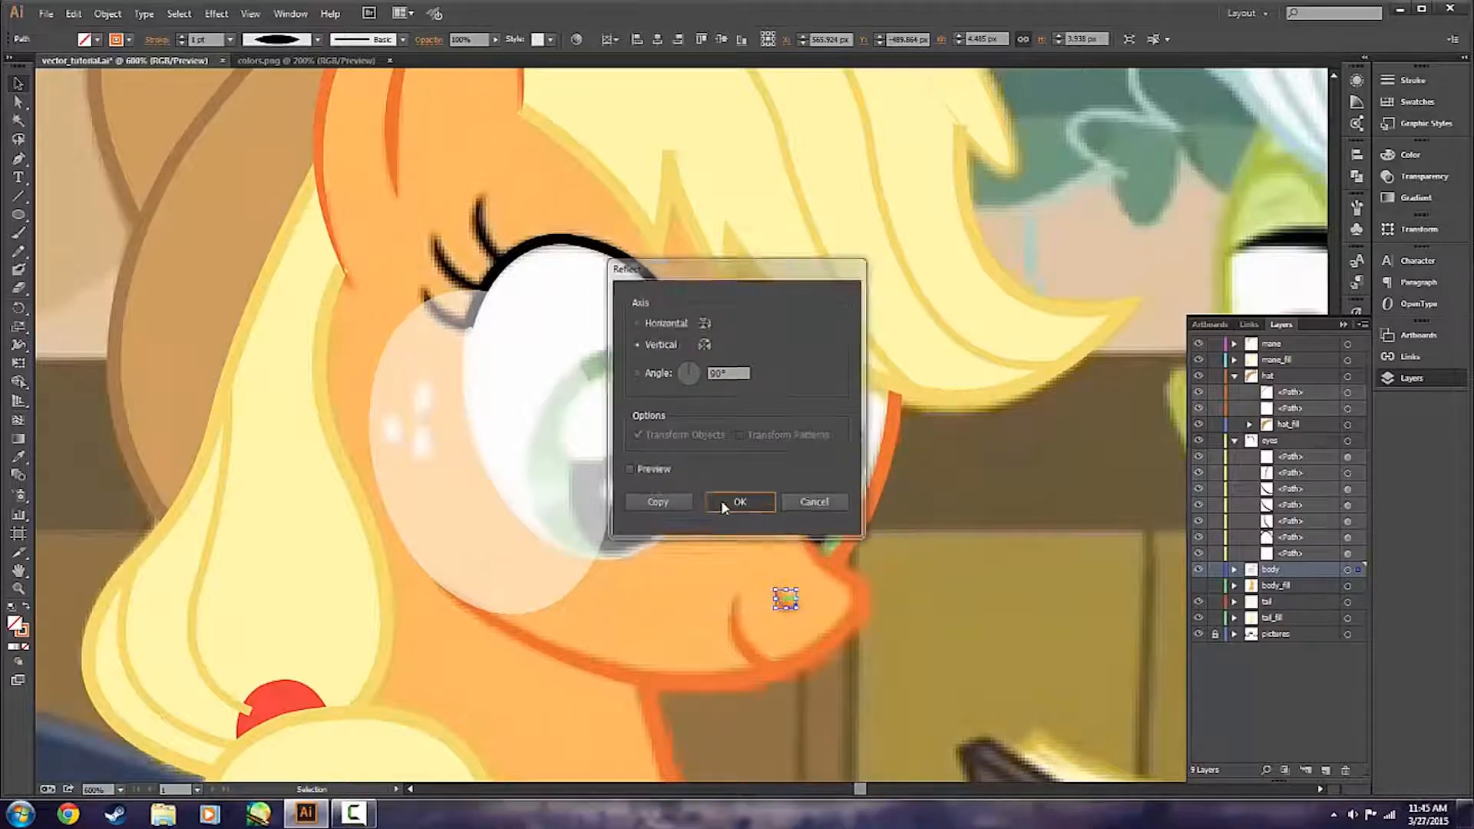
key("shift+Right")
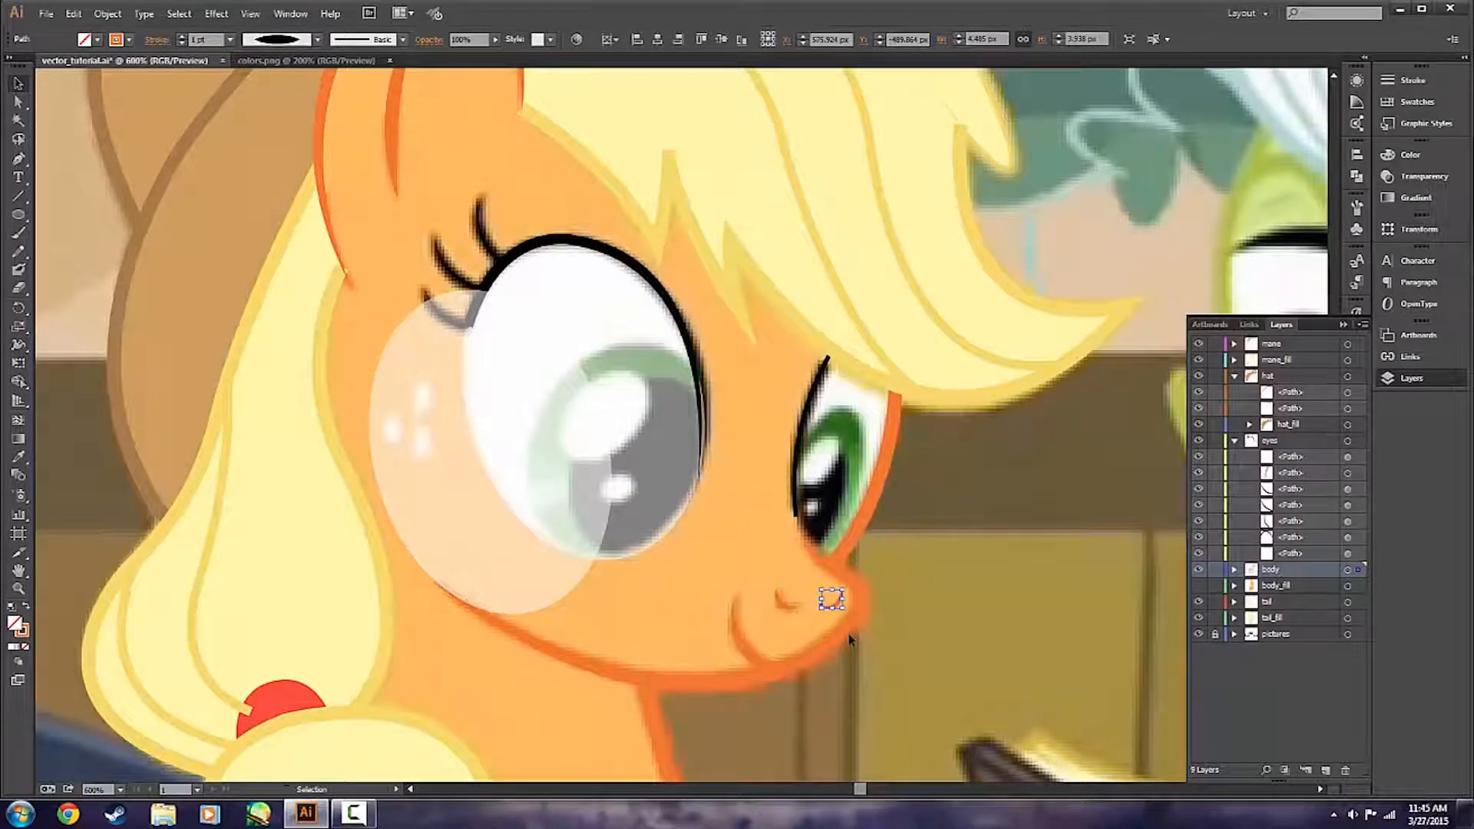
left_click(872, 651)
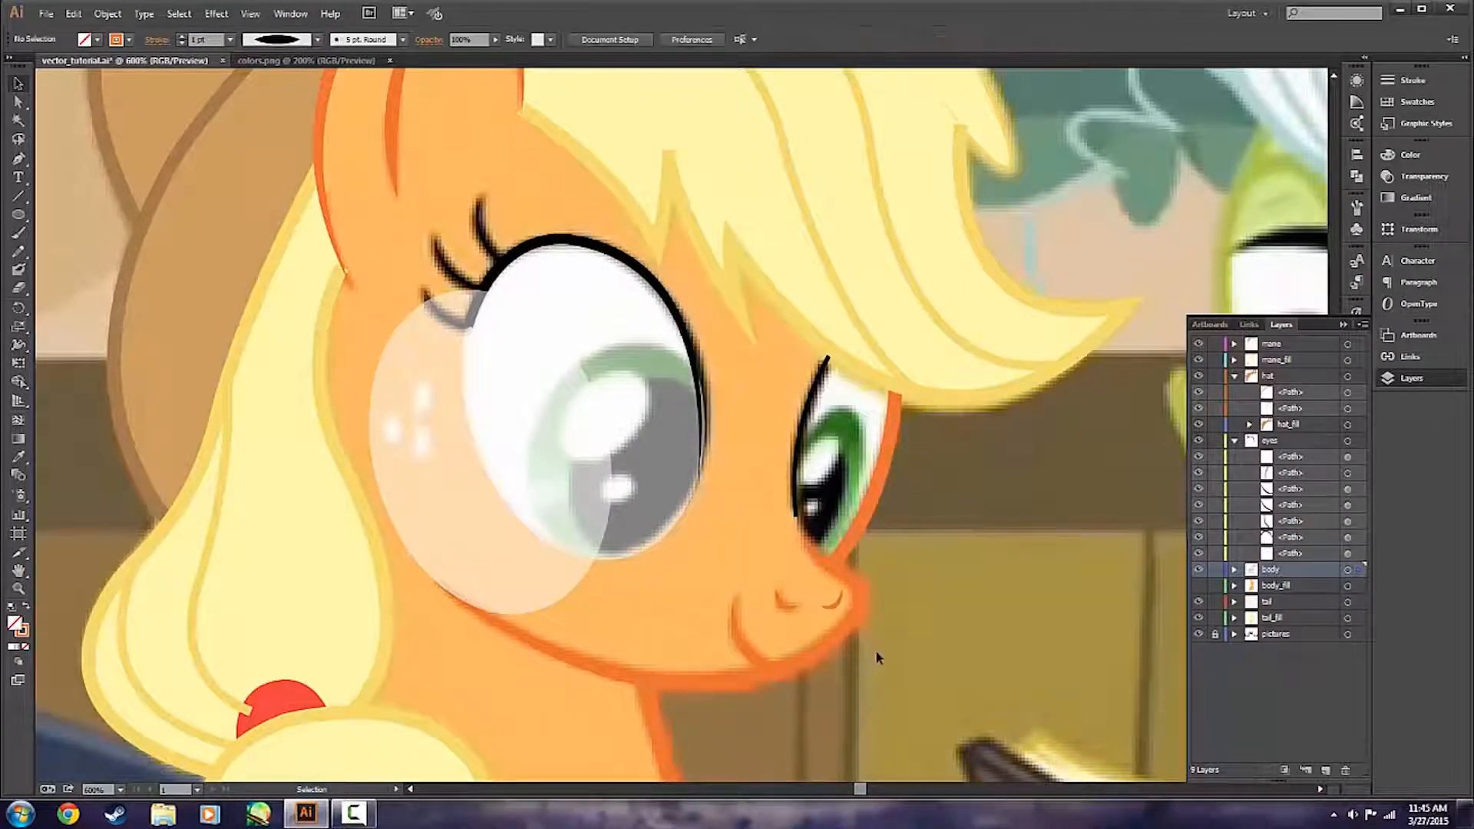
left_click(831, 600)
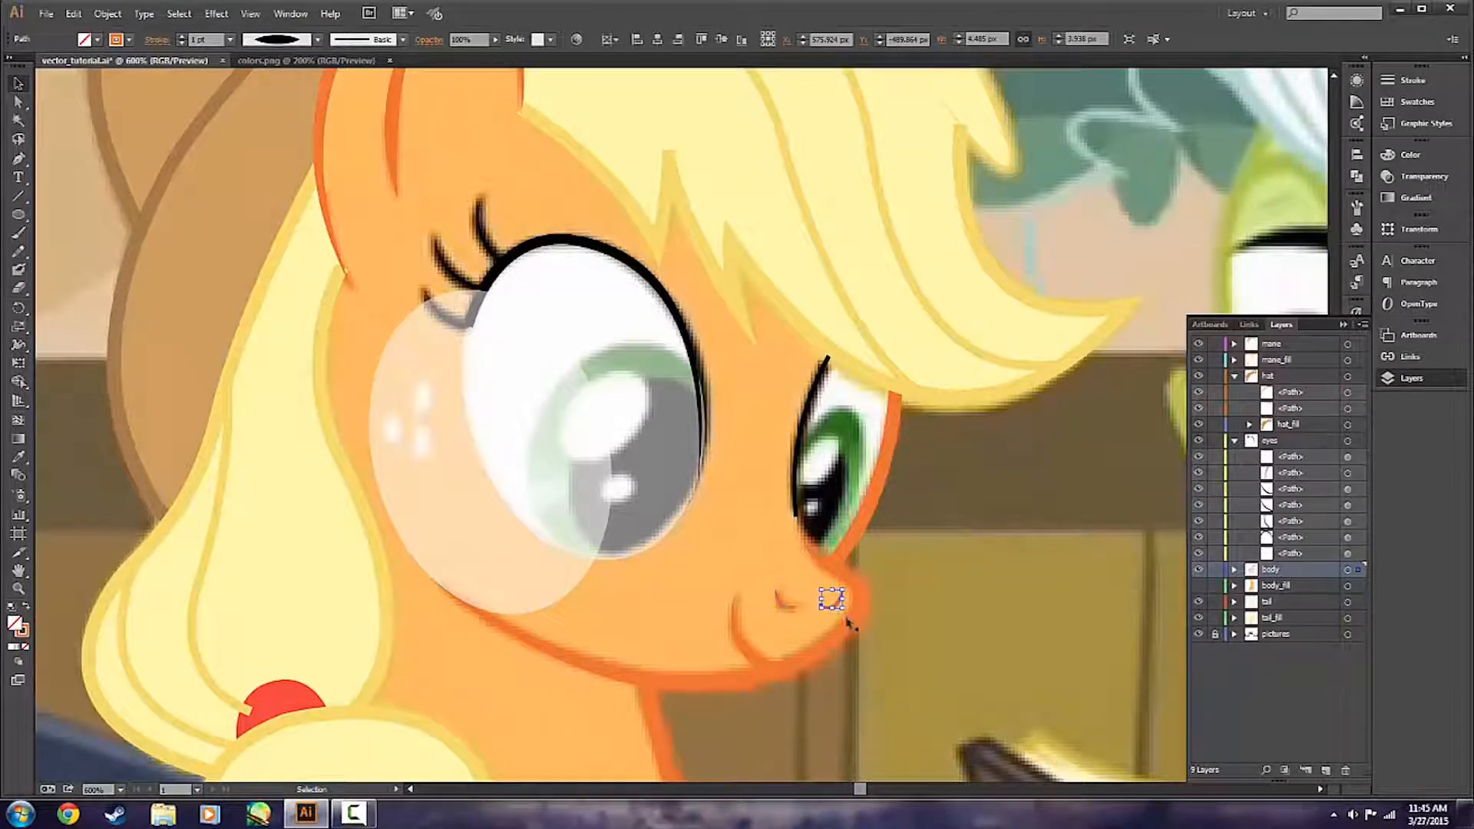
left_click(929, 712)
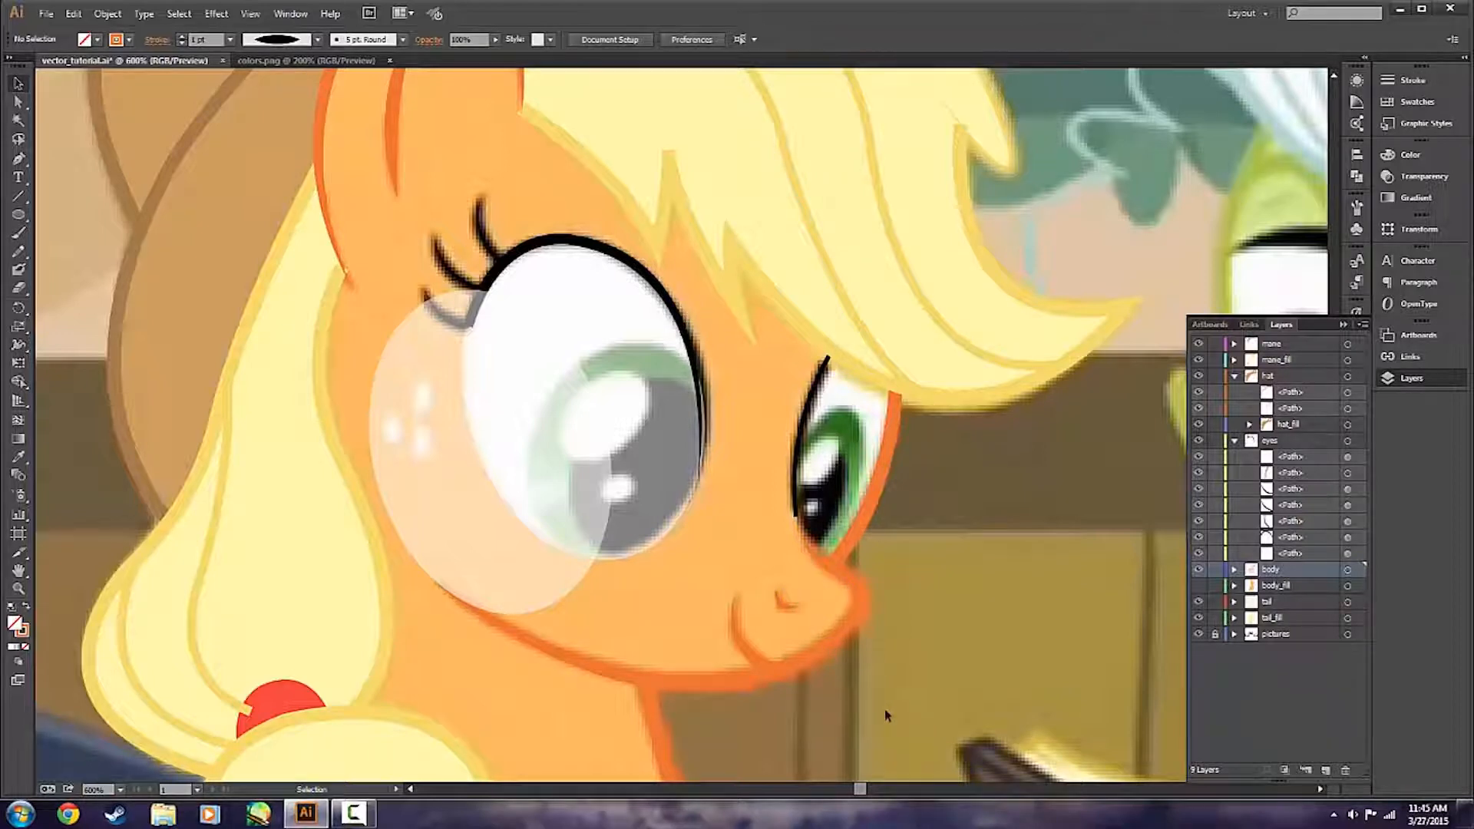
Try an unreflected copy of the nostril curve just behind the original, on the mouth side, and remove it.
left_click(785, 600)
left_click(786, 583)
left_click(785, 601)
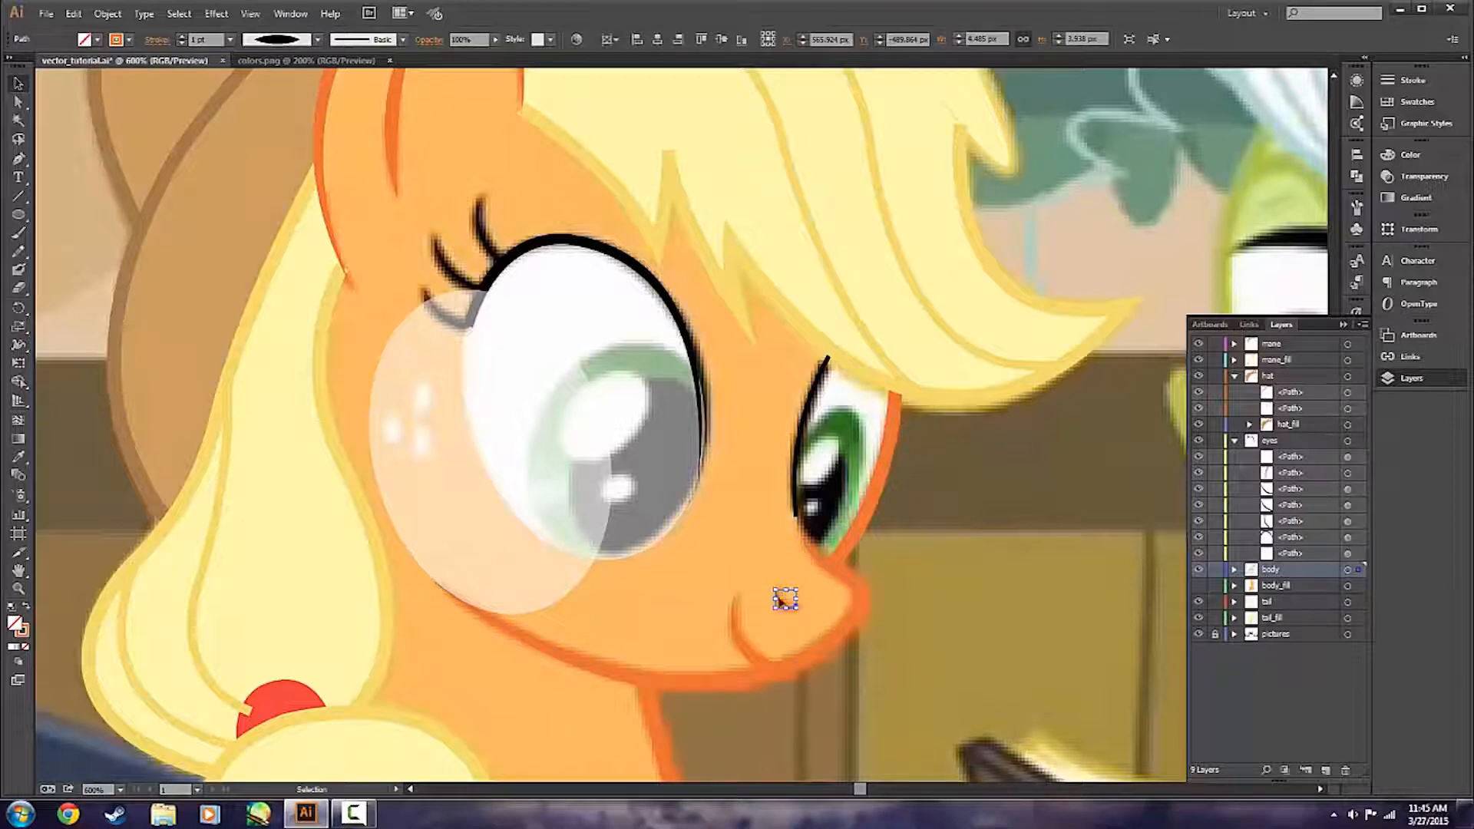
left_click_drag(783, 607, 760, 605)
left_click(779, 651)
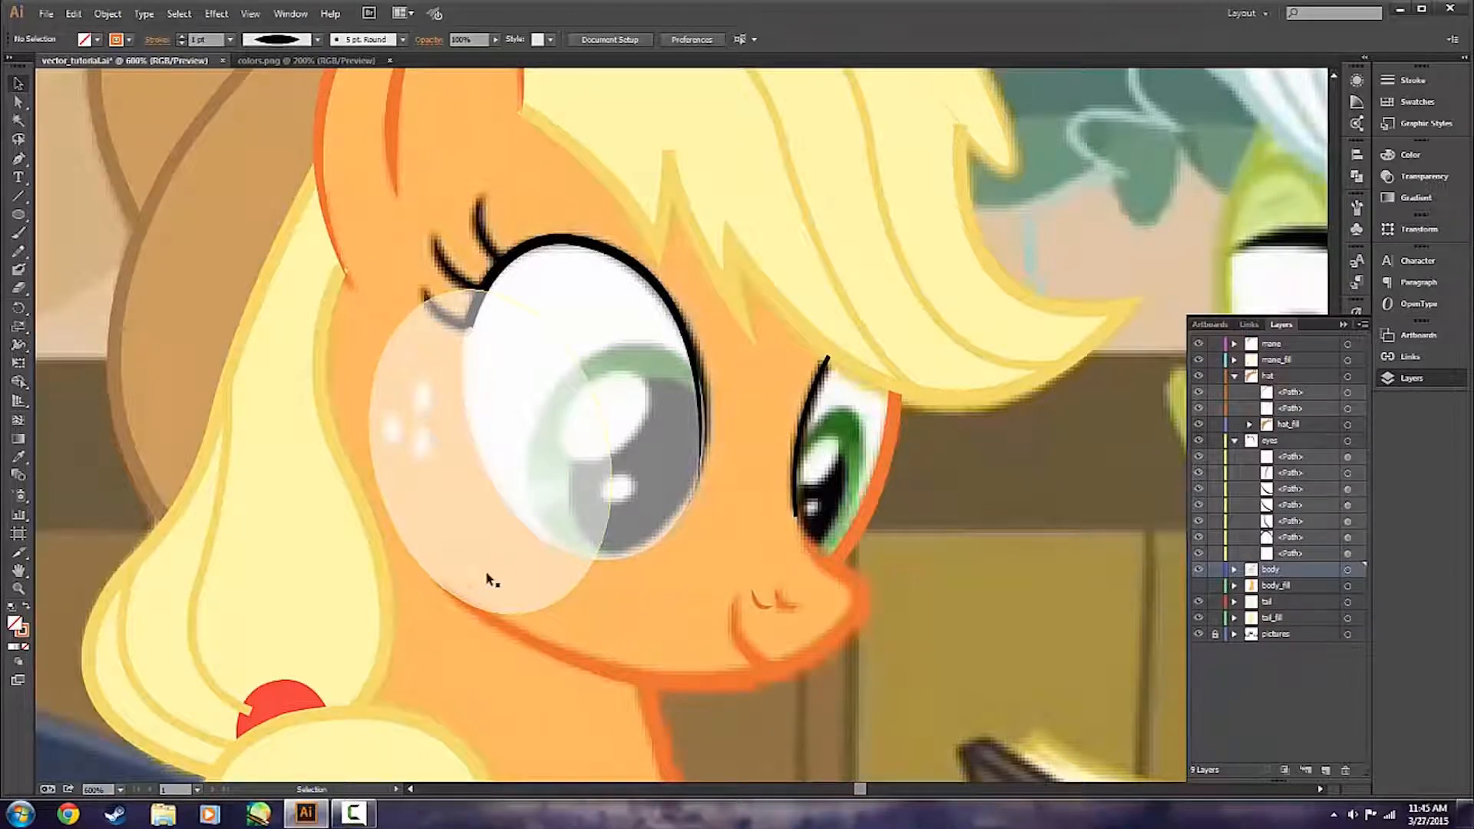
left_click(757, 600)
left_click(772, 636)
With the copied ellipse selected, sample the green of Applejack's iris in colors.png and copy its hex code.
left_click(511, 433)
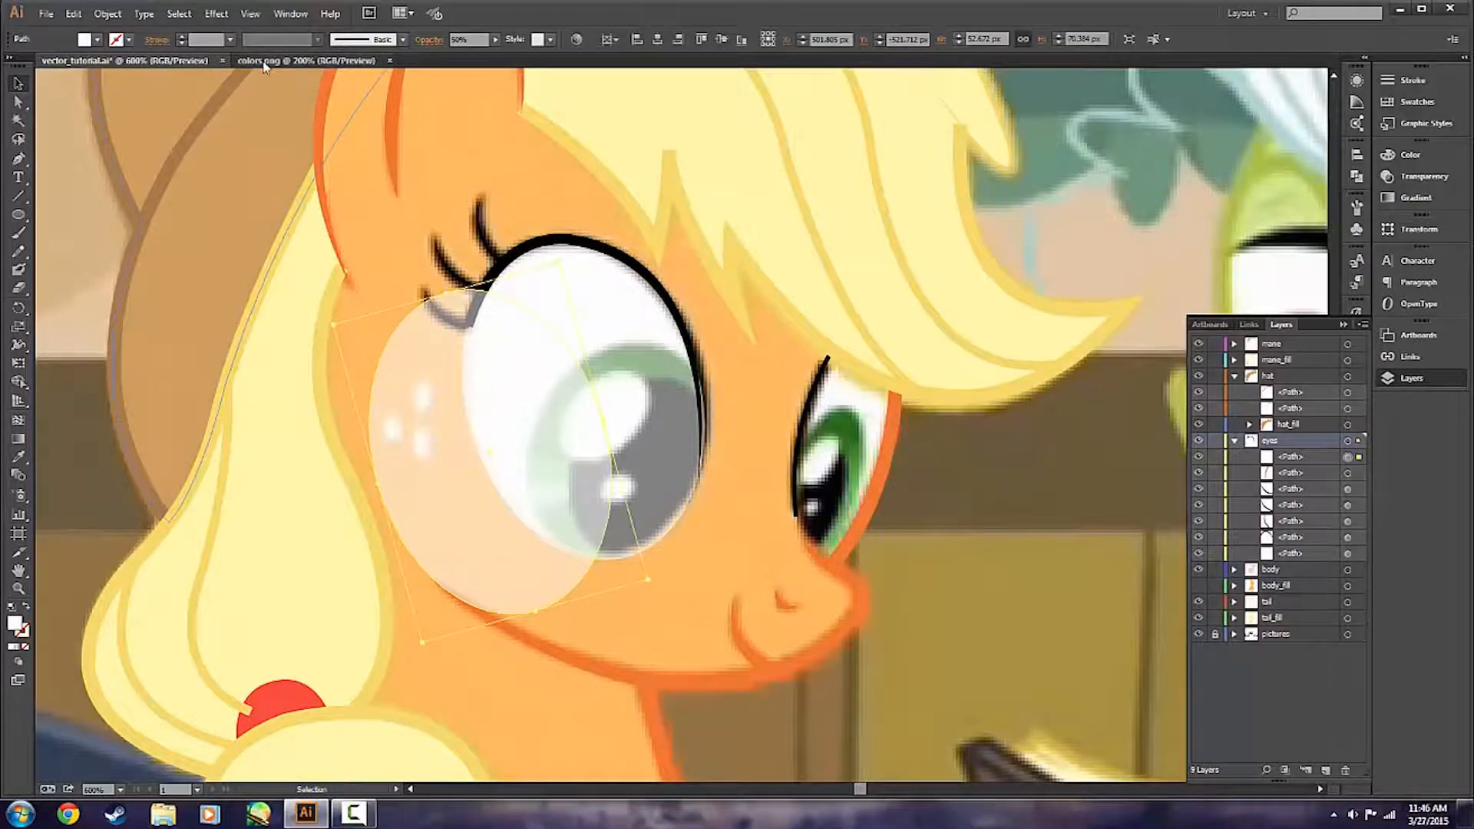
left_click(306, 60)
key("i")
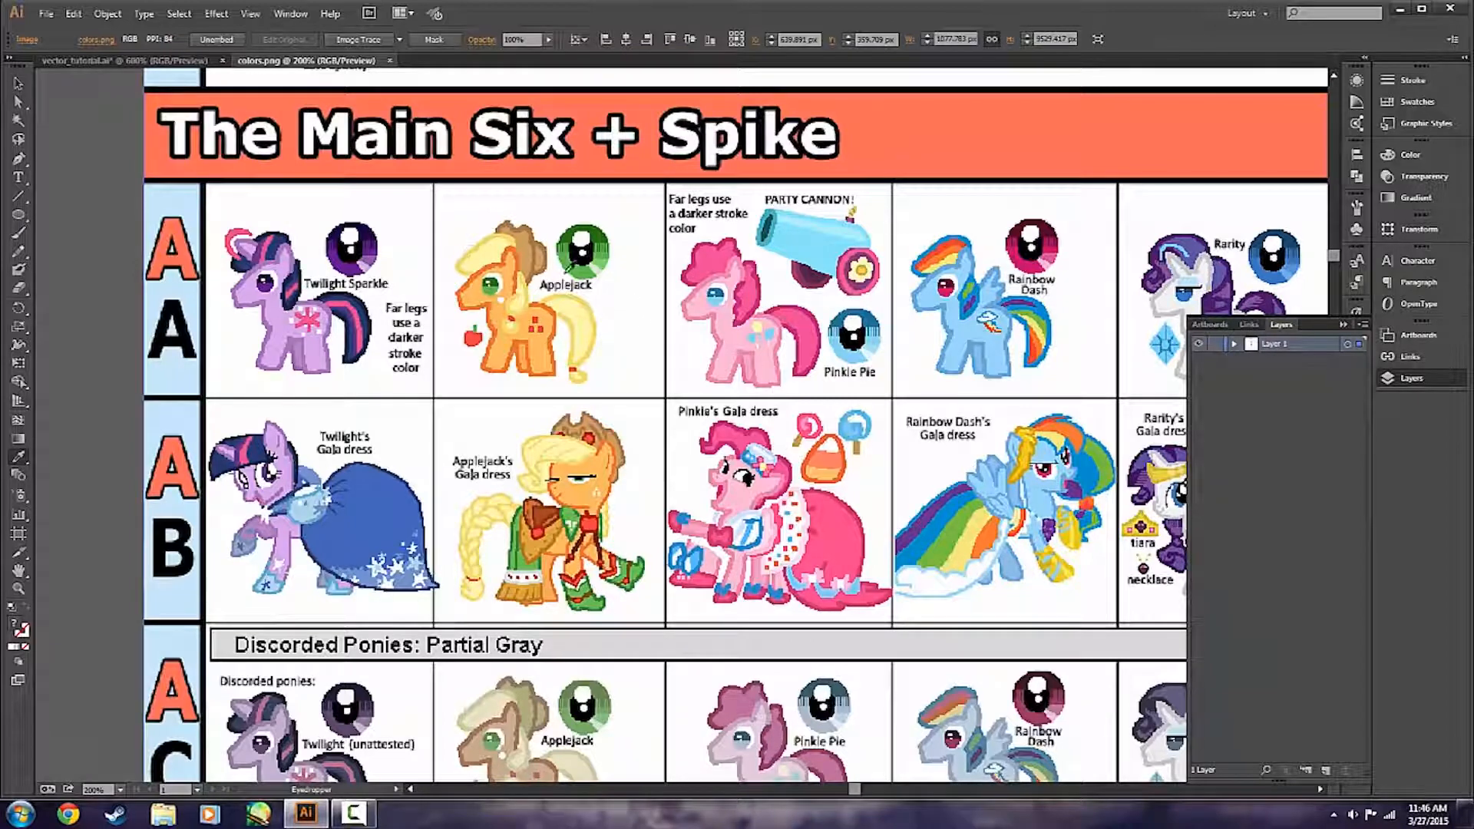
left_click(575, 271)
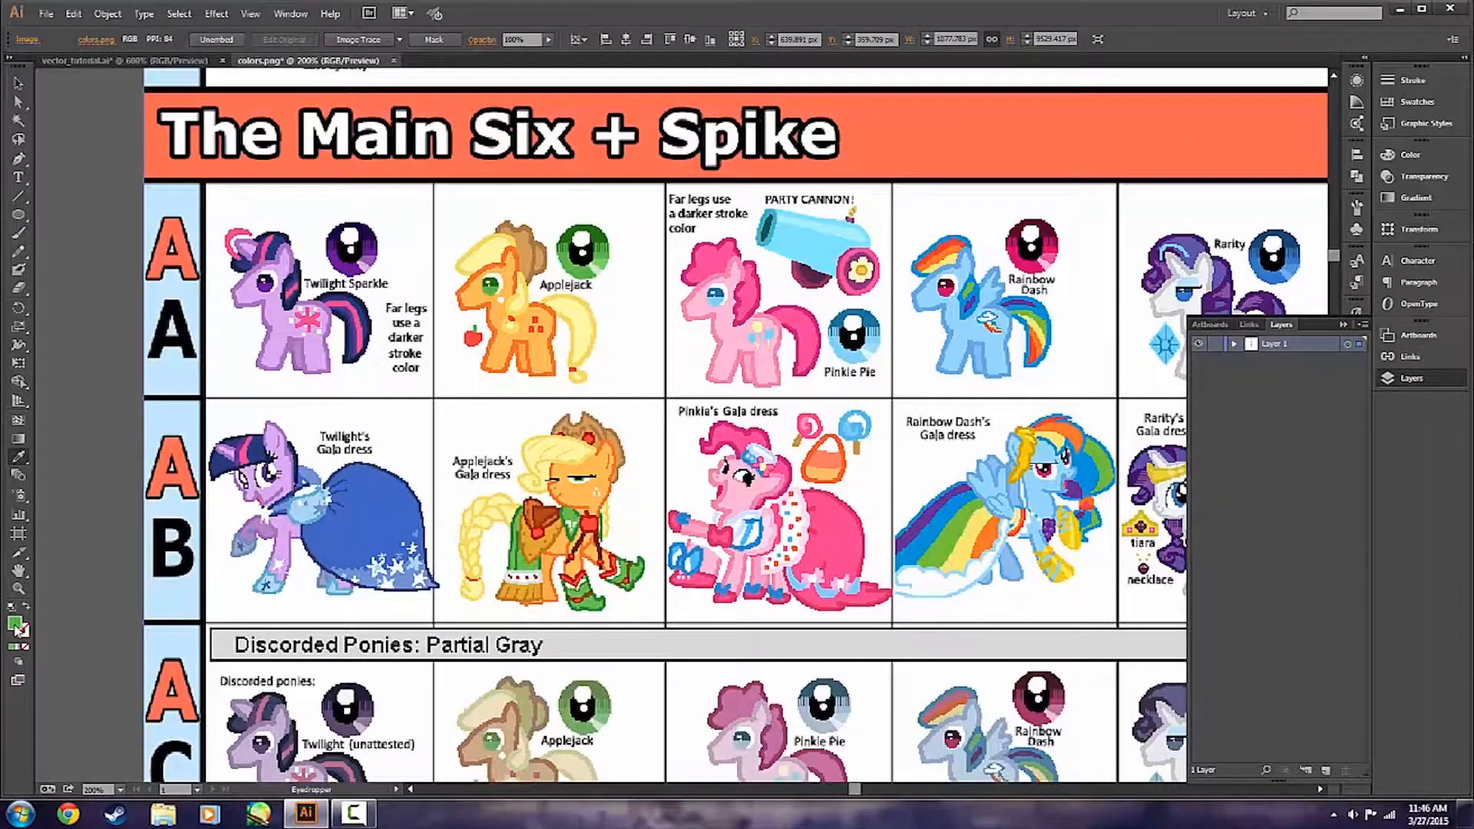
double_click(14, 623)
left_click(1218, 388)
key("v")
Fill the copied ellipse in the vector_tutorial document with the copied iris green.
left_click(76, 60)
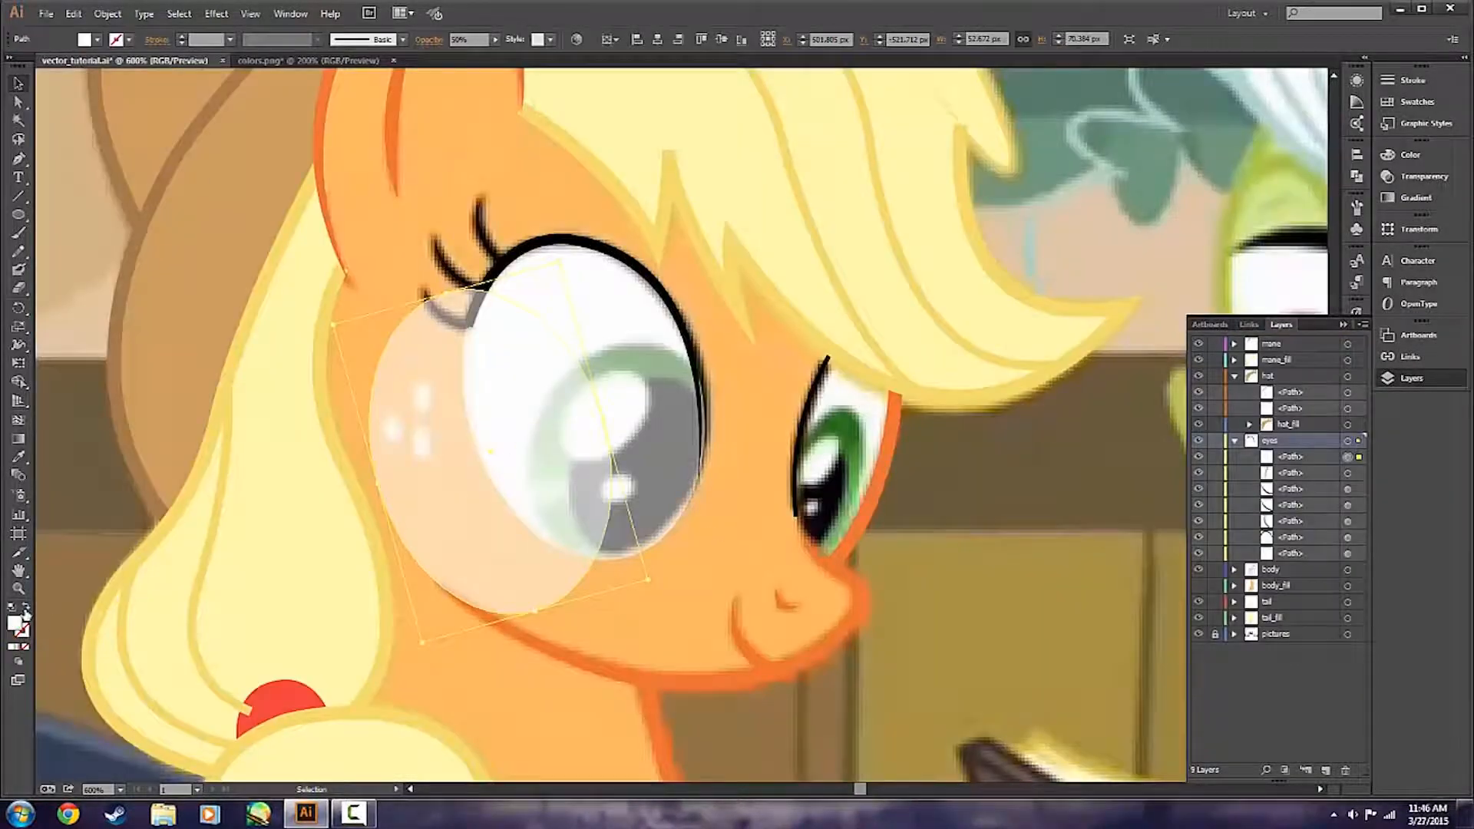
double_click(21, 626)
key("ctrl+v")
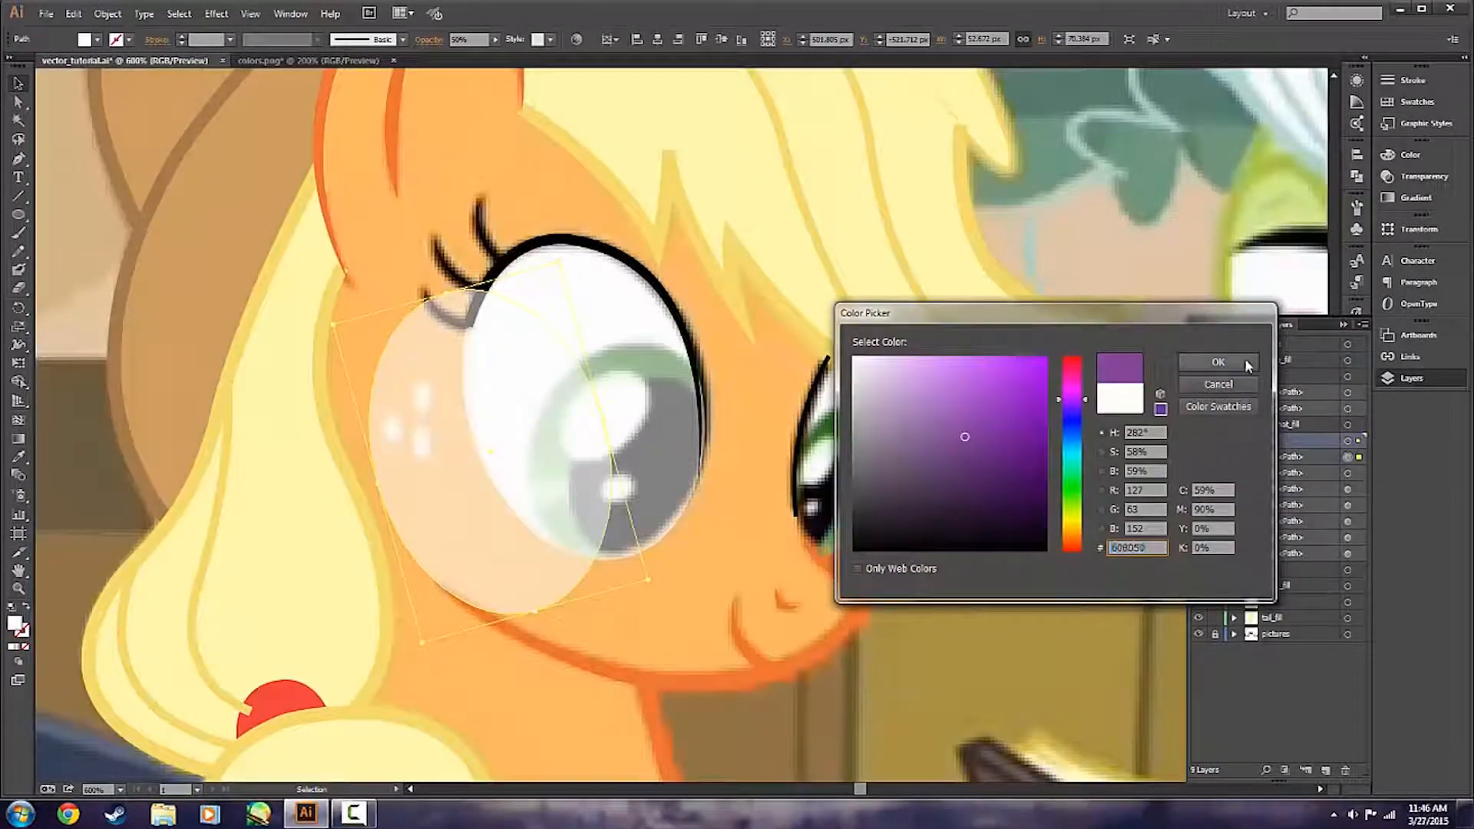
left_click(1246, 364)
left_click(695, 591)
left_click(472, 533)
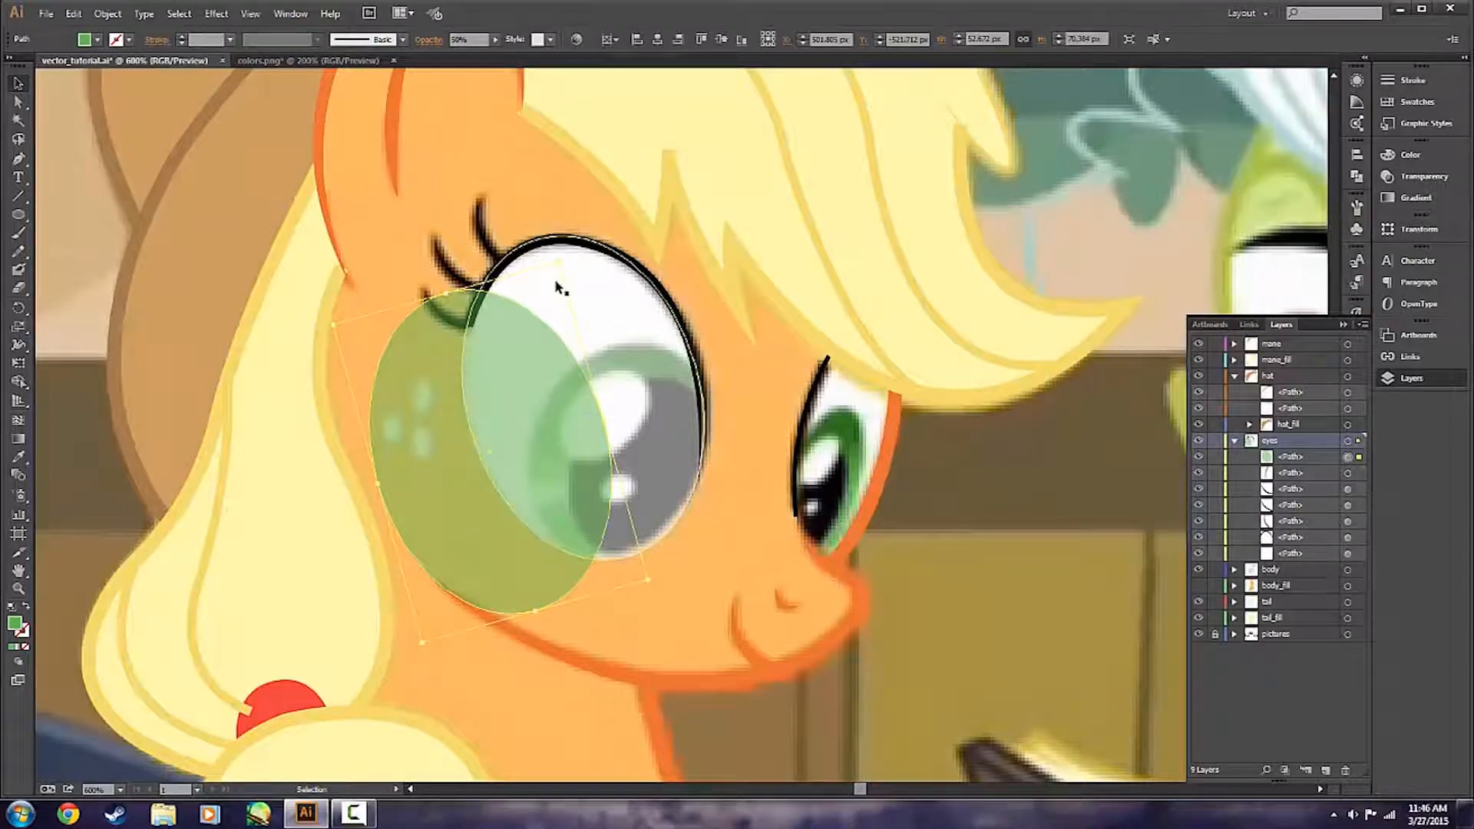
Shrink, rotate and move the green ellipse over the nearer eye's iris, at about 41 by 49 px.
left_click_drag(559, 264, 554, 378)
left_click_drag(542, 449, 582, 415)
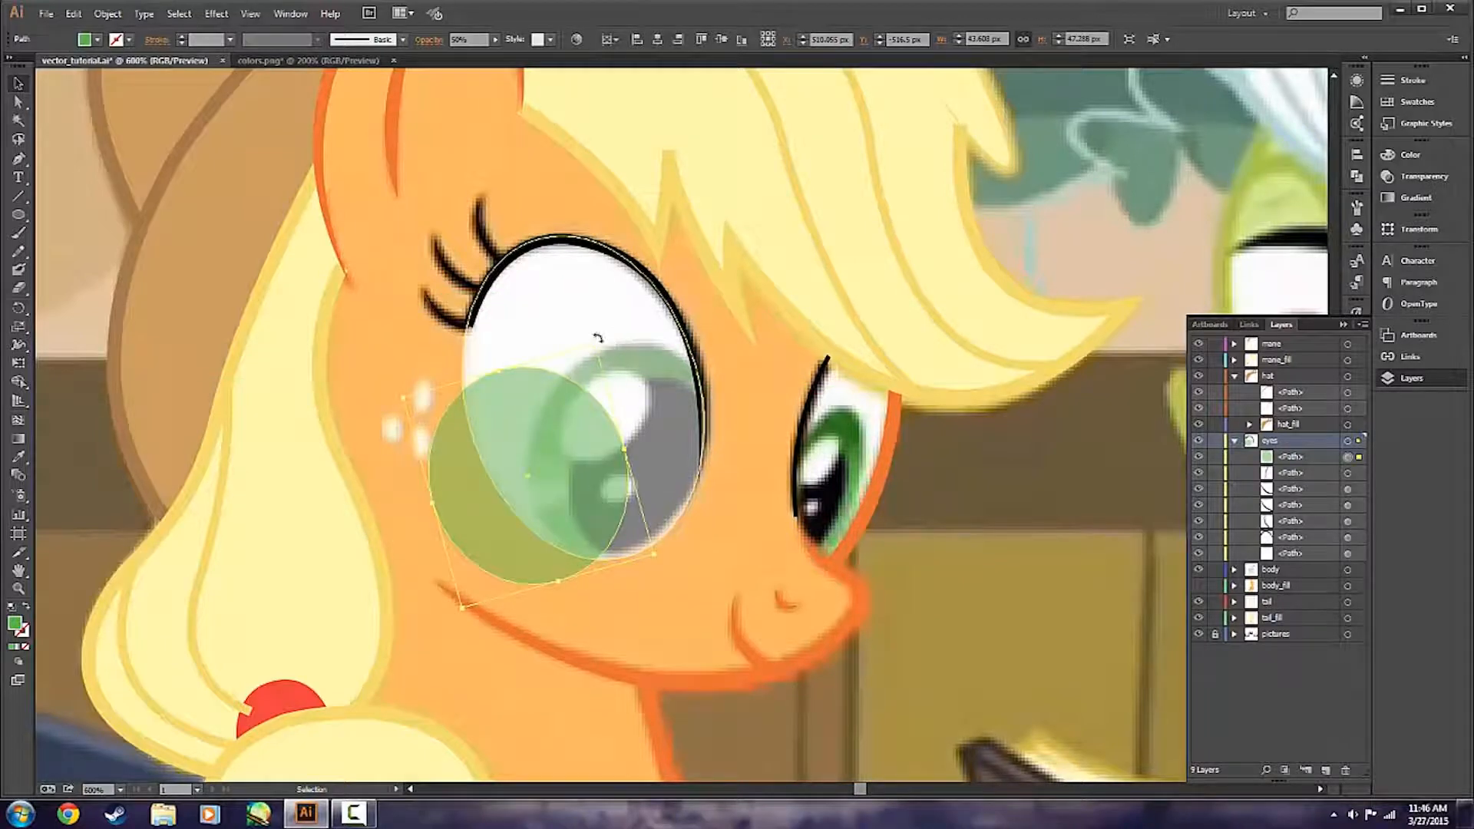
left_click_drag(598, 338, 661, 364)
left_click_drag(535, 452, 647, 407)
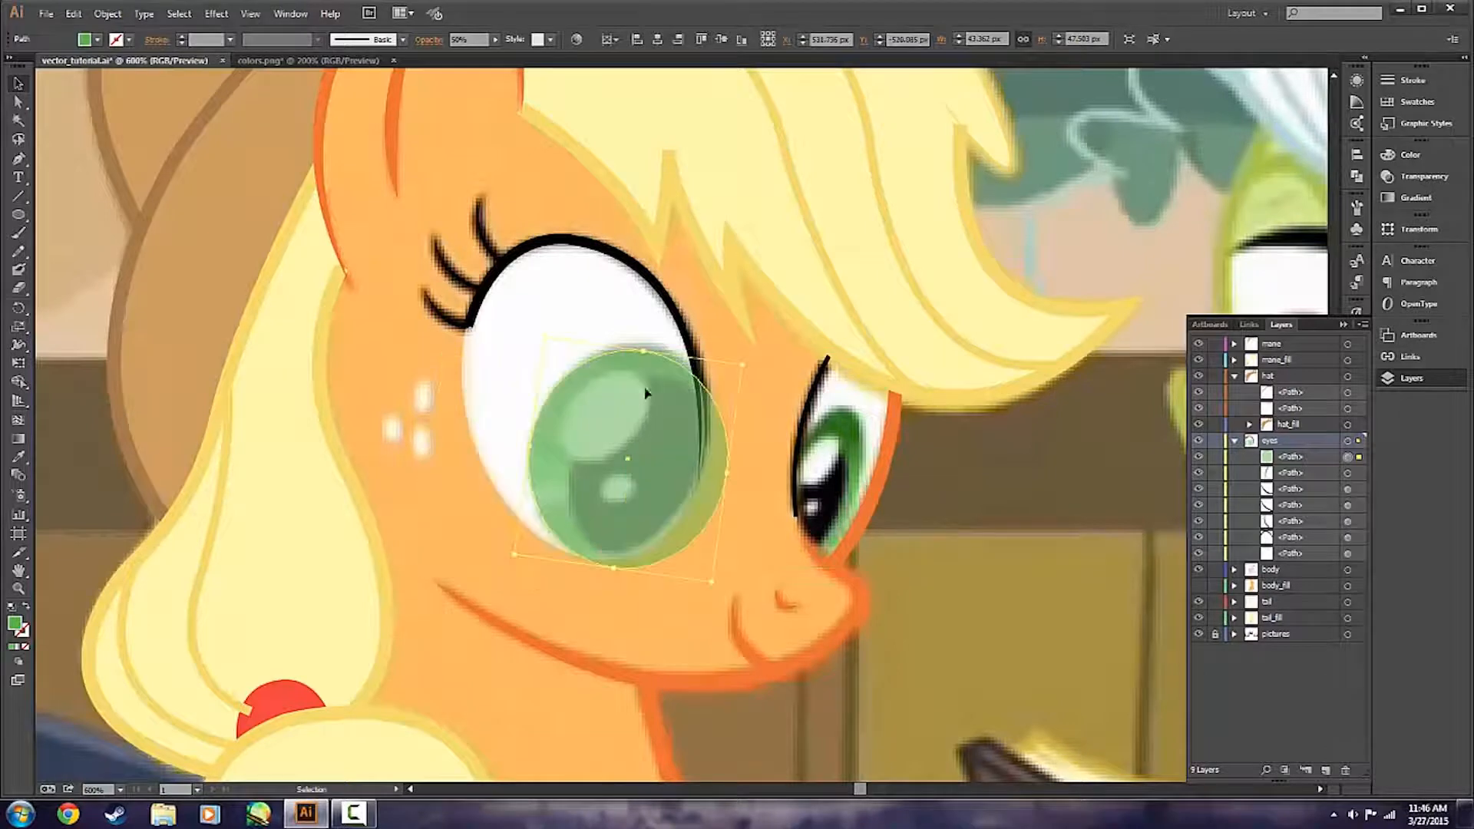
left_click_drag(643, 352, 645, 345)
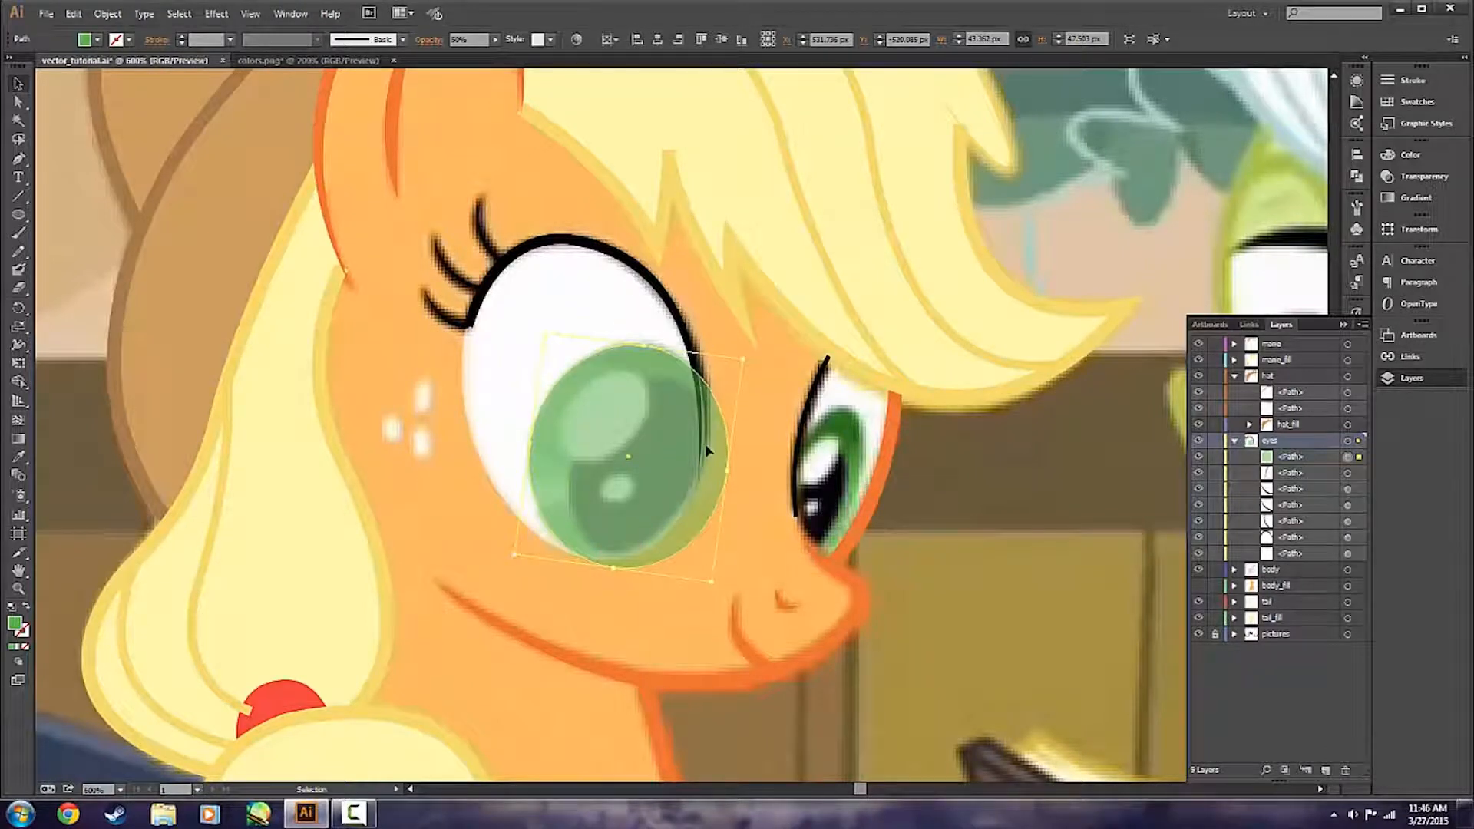
left_click_drag(727, 472, 714, 468)
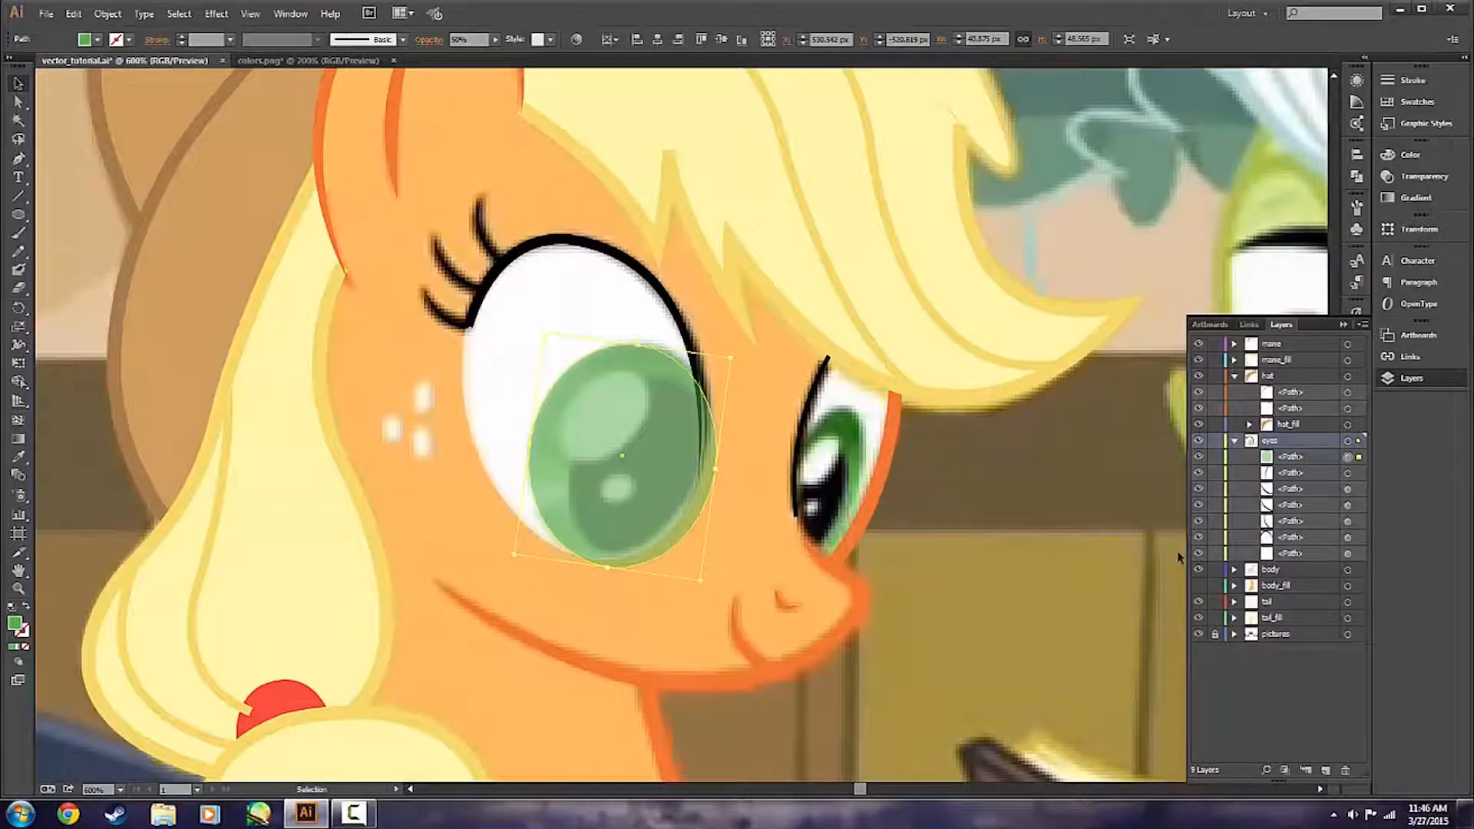
left_click(658, 626)
Compare the iris with the reference by toggling the eyes layer's visibility, and widen the green ellipse to about 42 by 49 px.
left_click(1198, 441)
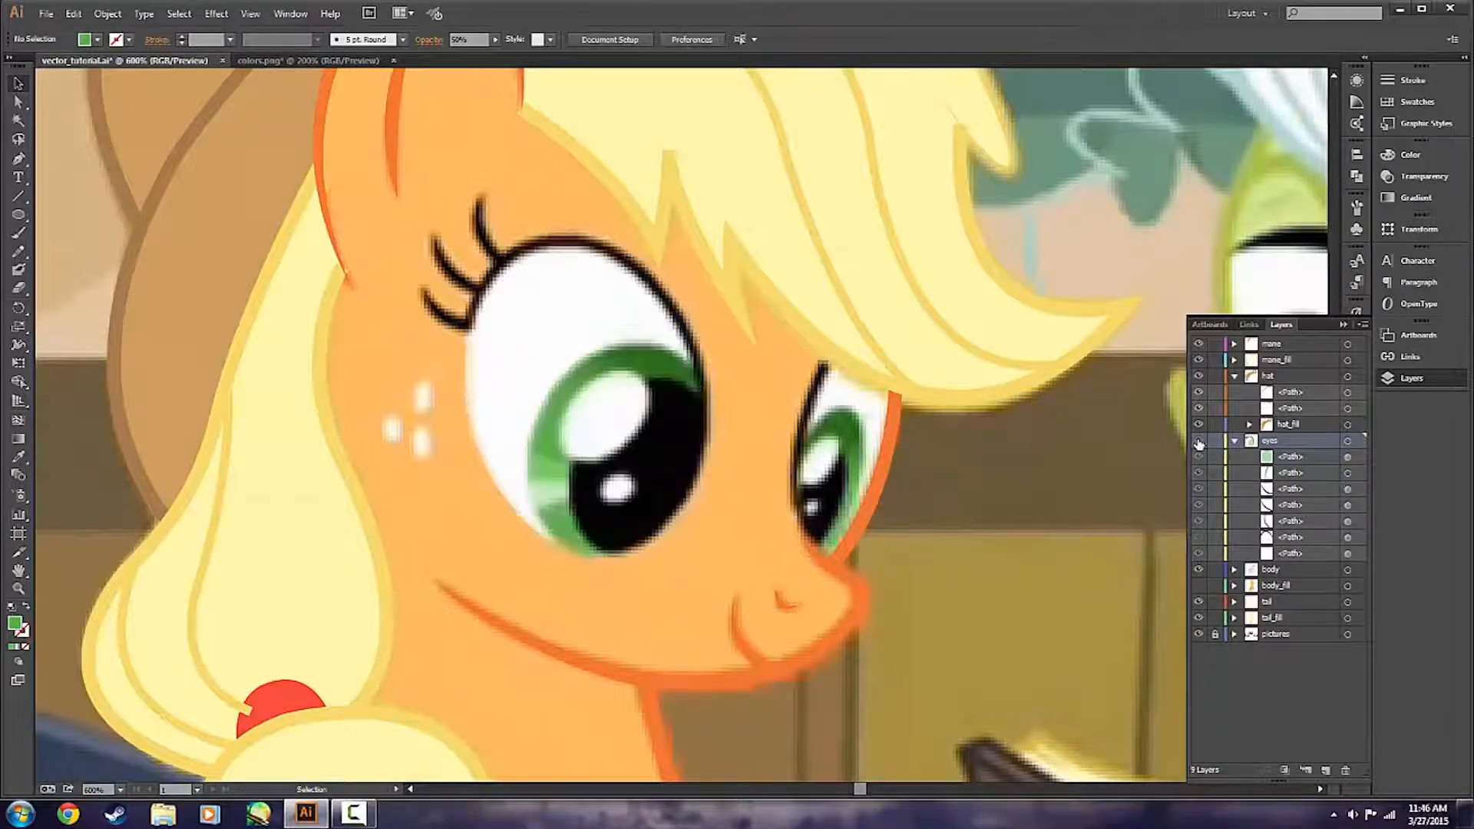
left_click(1198, 441)
left_click(1199, 442)
left_click(1199, 443)
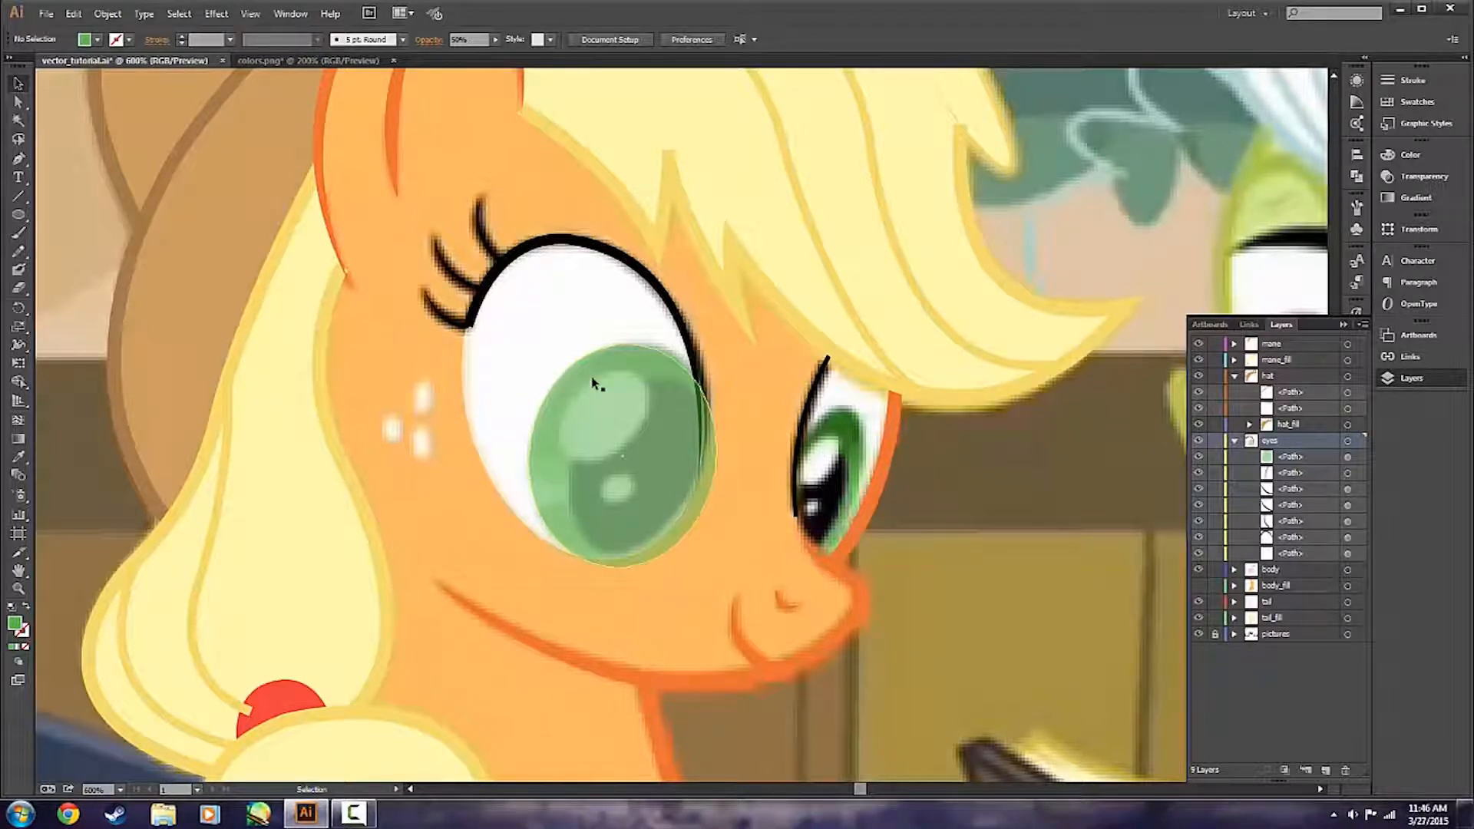
left_click(648, 421)
left_click_drag(735, 358, 740, 357)
left_click(626, 631)
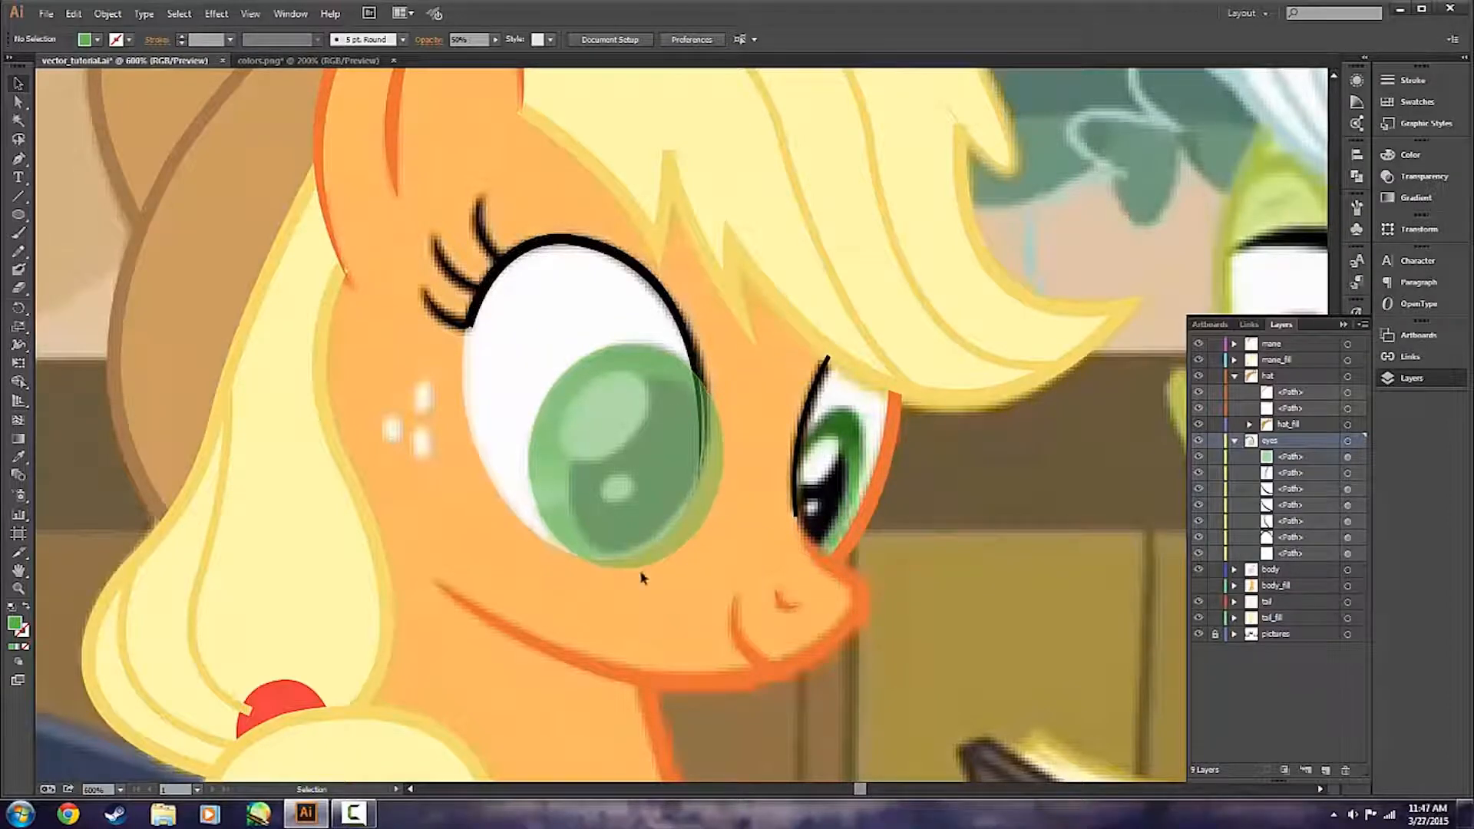
left_click(517, 329)
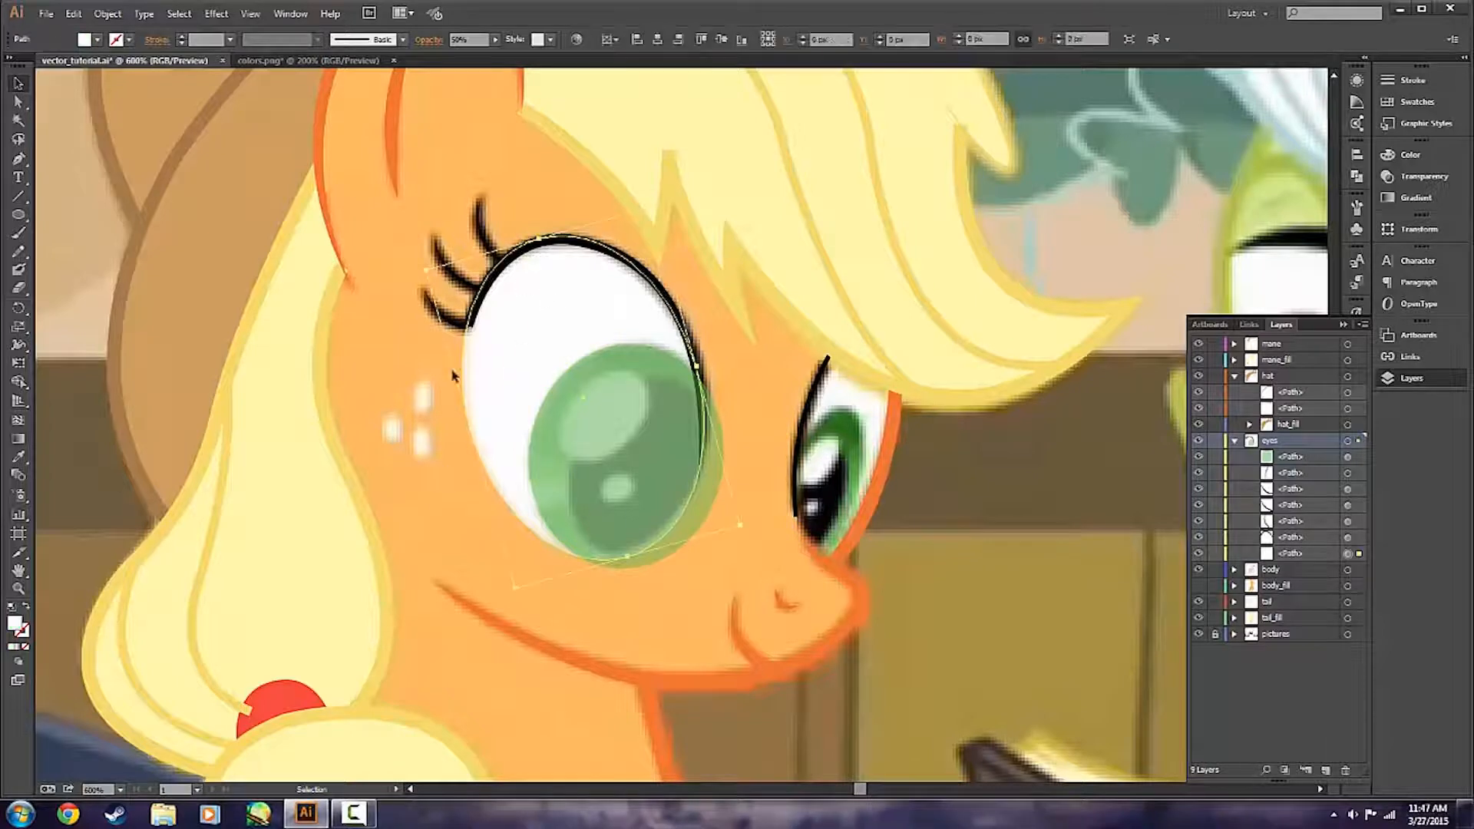
left_click(432, 530)
left_click(576, 278)
left_click(445, 485)
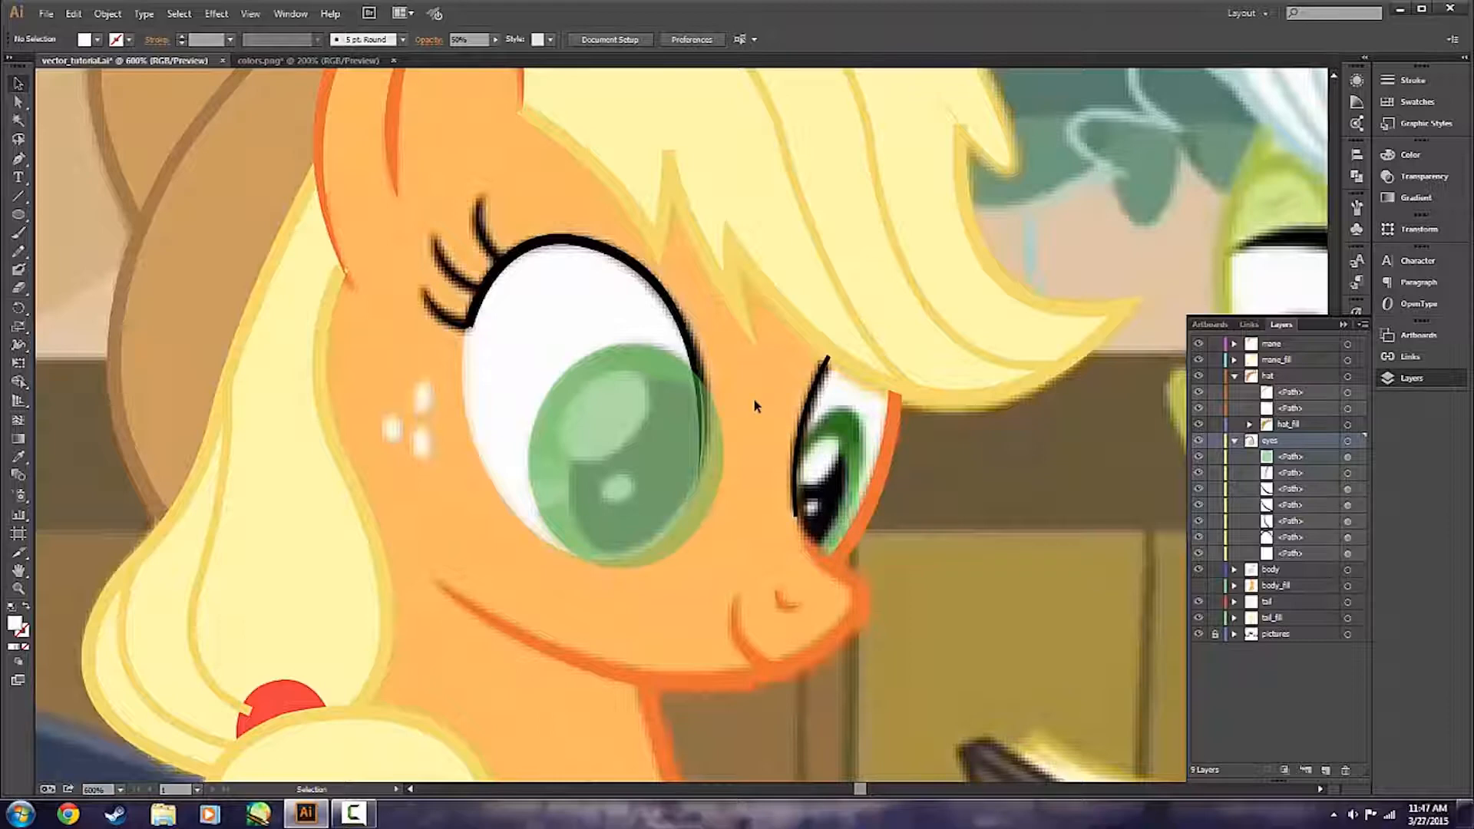
Duplicate the green iris ellipse directly in front and fill the copy with black (000000).
left_click(700, 471)
key("a")
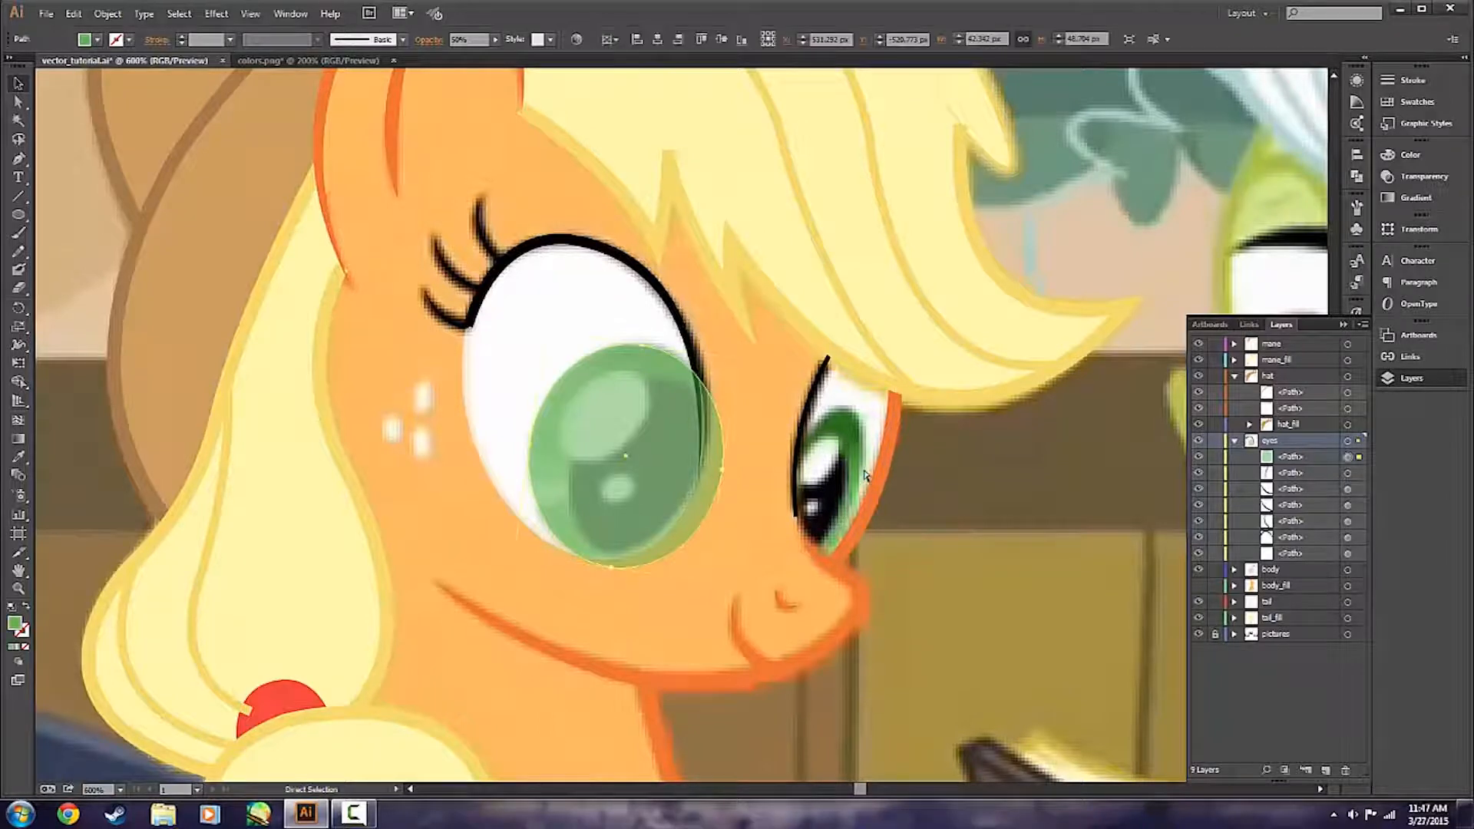
key("v")
key("ctrl+c")
key("ctrl+f")
double_click(17, 623)
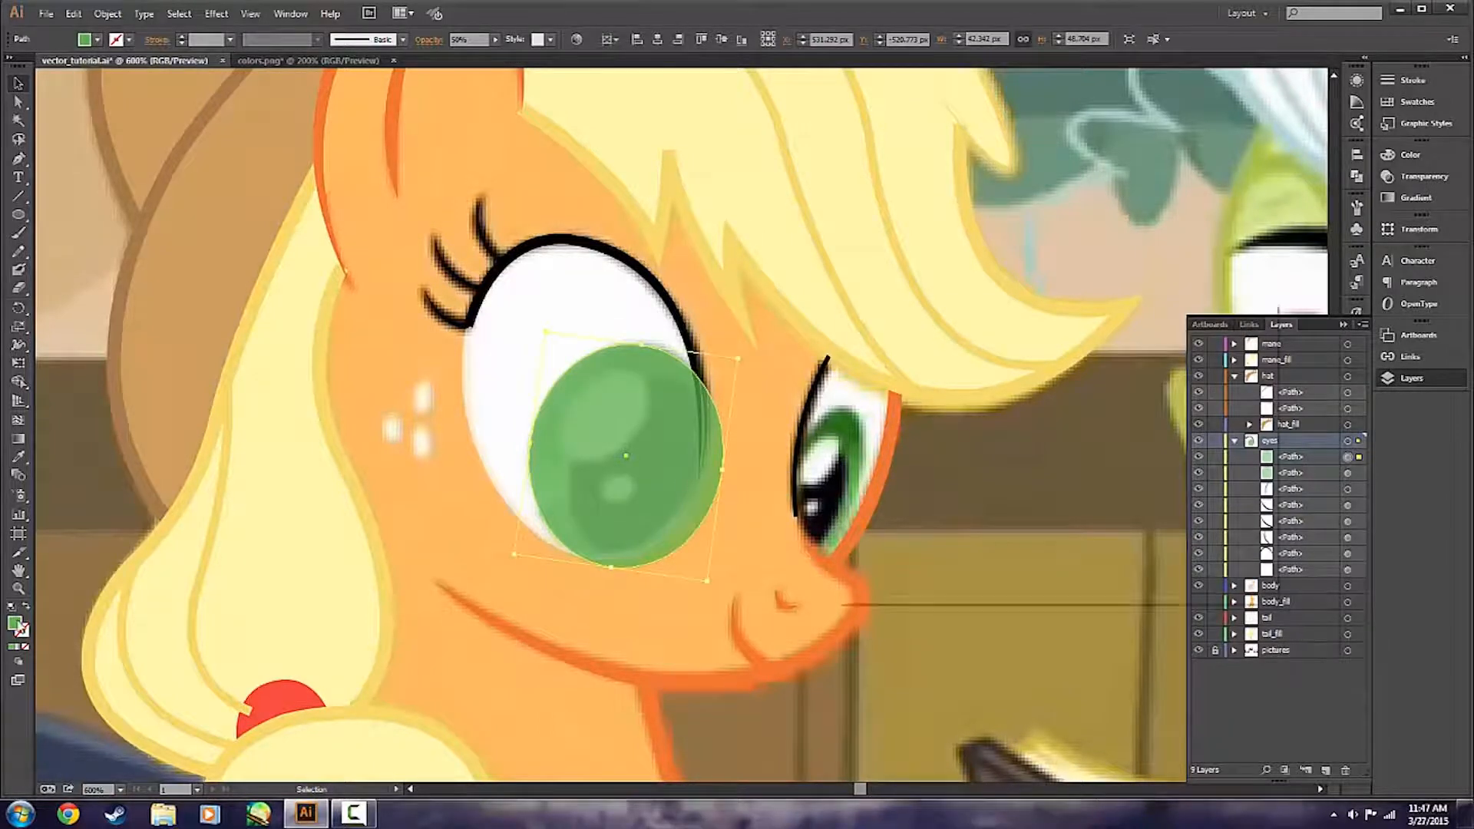
left_click_drag(950, 543, 950, 574)
left_click(1219, 362)
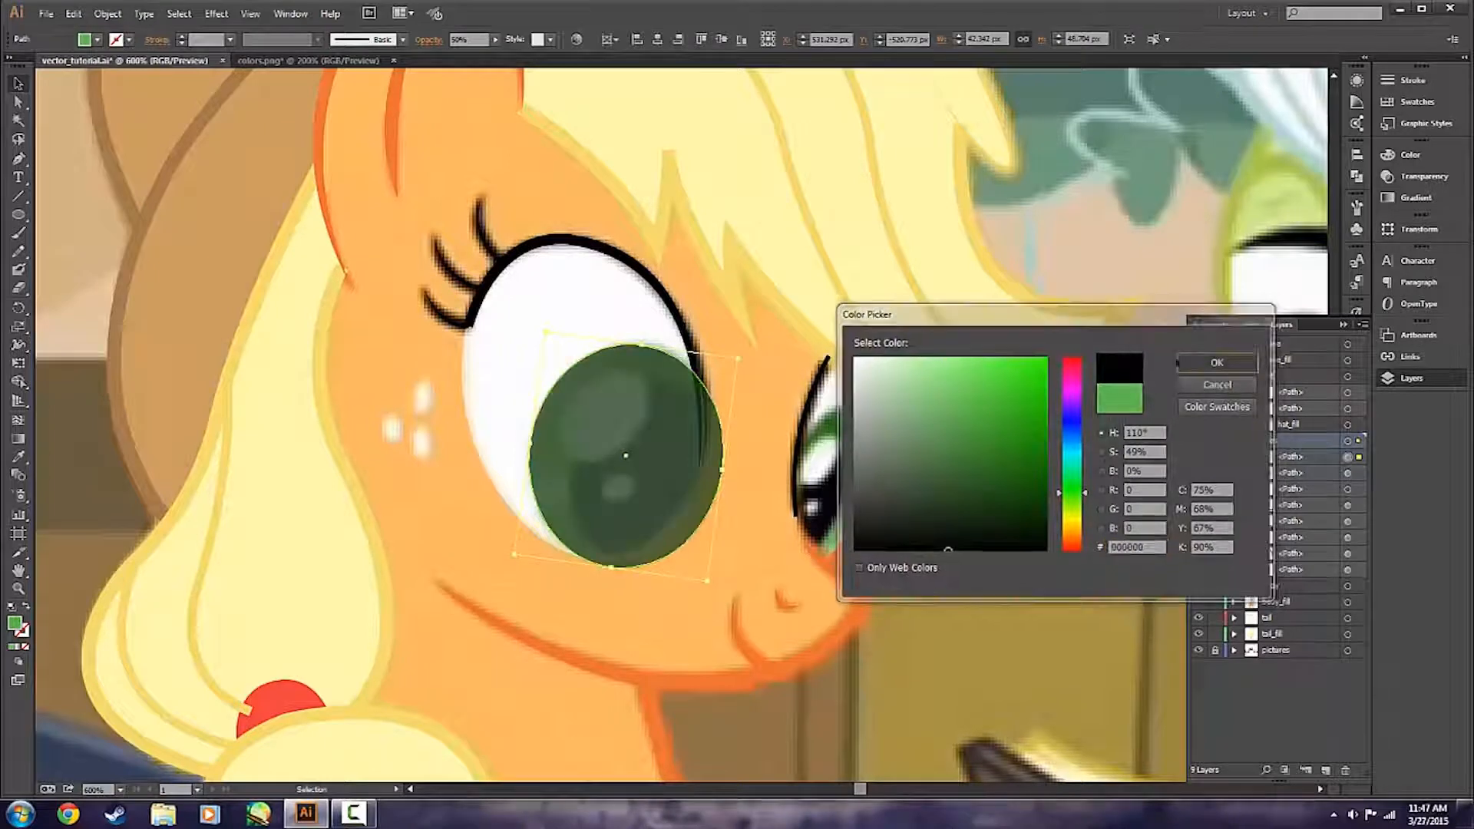
Shrink the black ellipse to about 34 by 39 px and position and rotate it over the nearer eye's pupil.
left_click_drag(738, 361, 689, 401)
left_click_drag(612, 470, 653, 457)
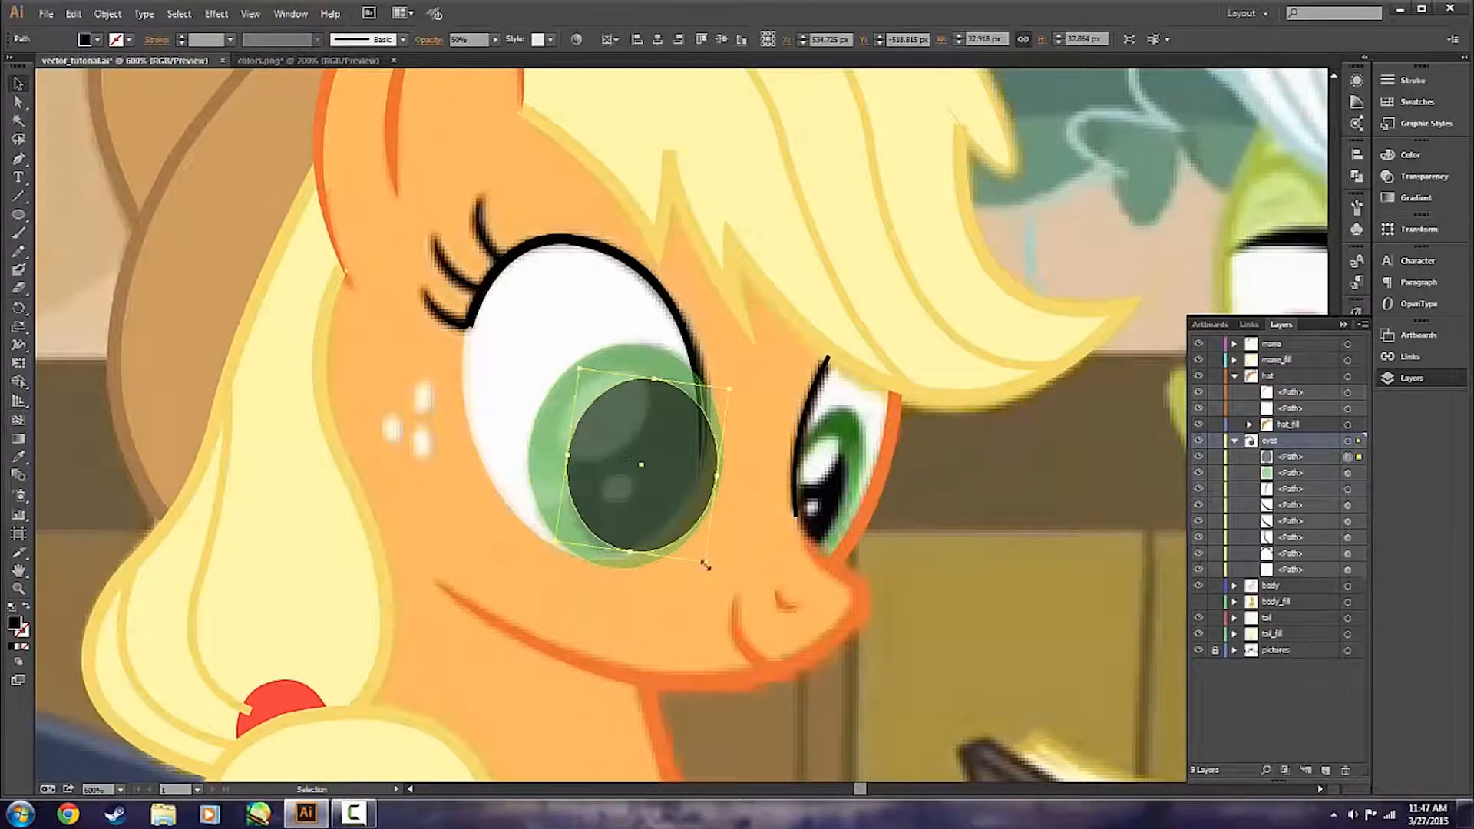
left_click_drag(710, 562, 622, 560)
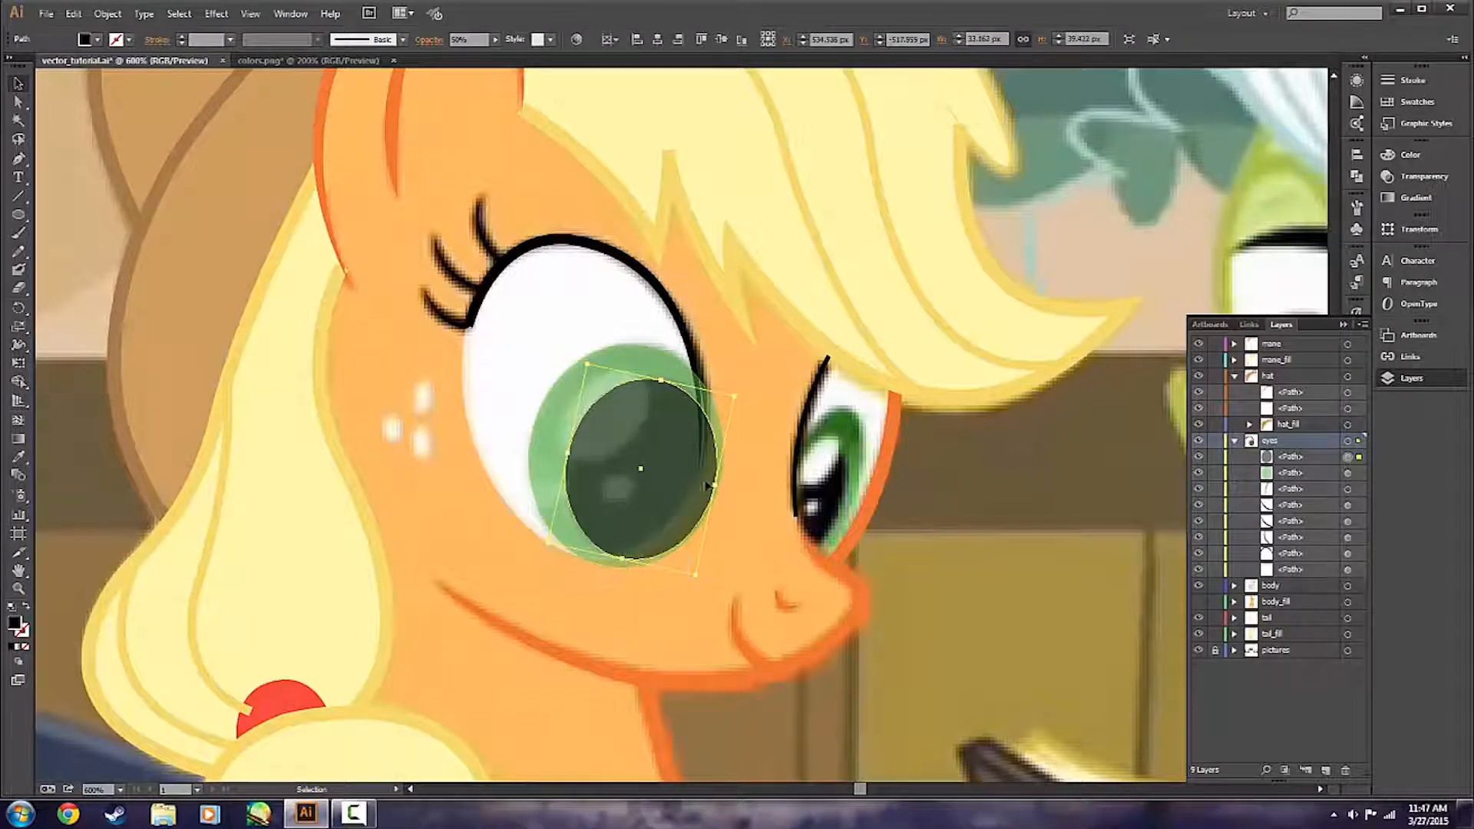
Fine-tune the black pupil ellipse of the nearer eye to about 33 by 39 px.
left_click_drag(733, 395, 736, 398)
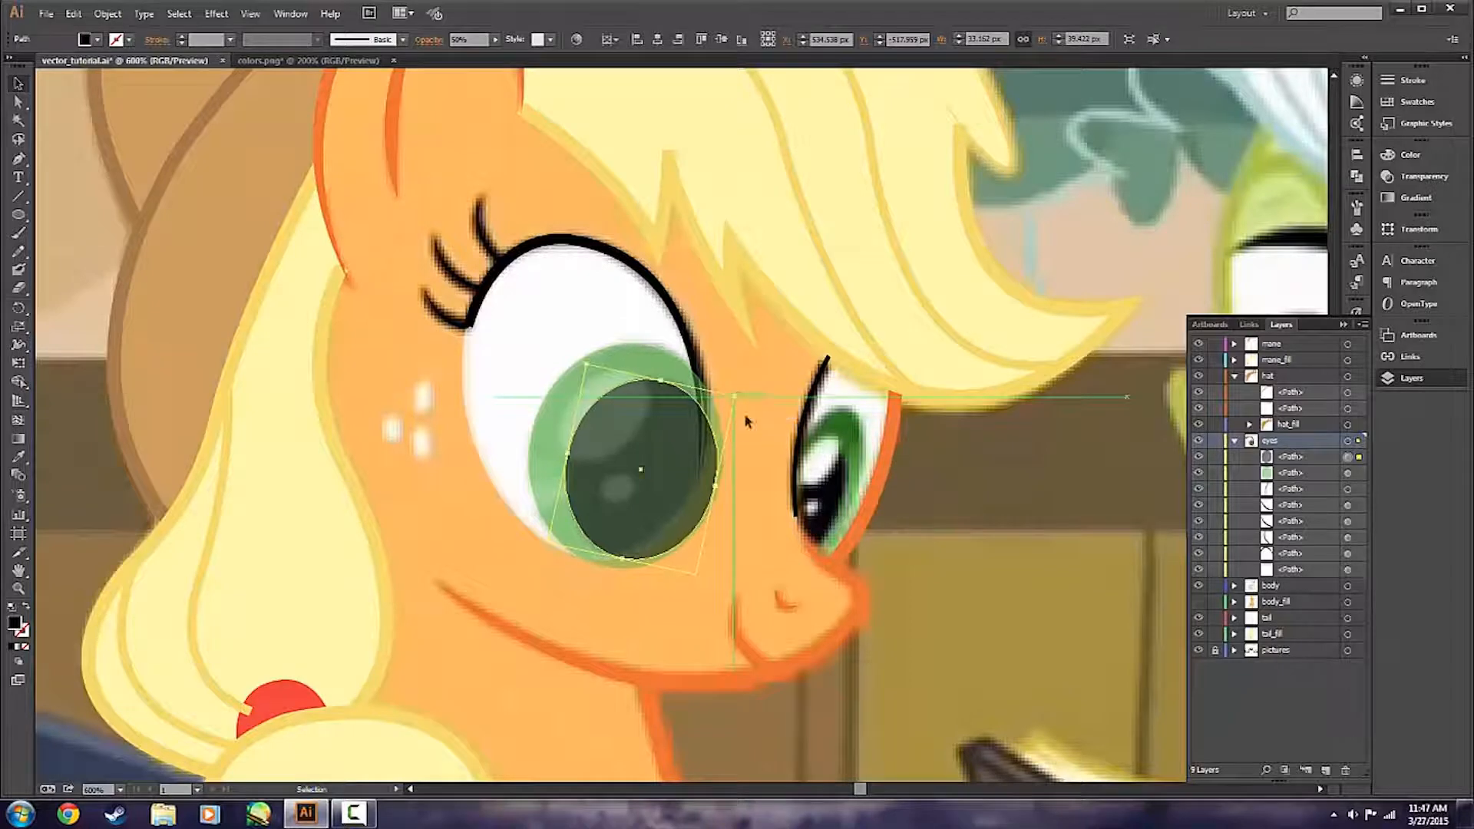
left_click(758, 482)
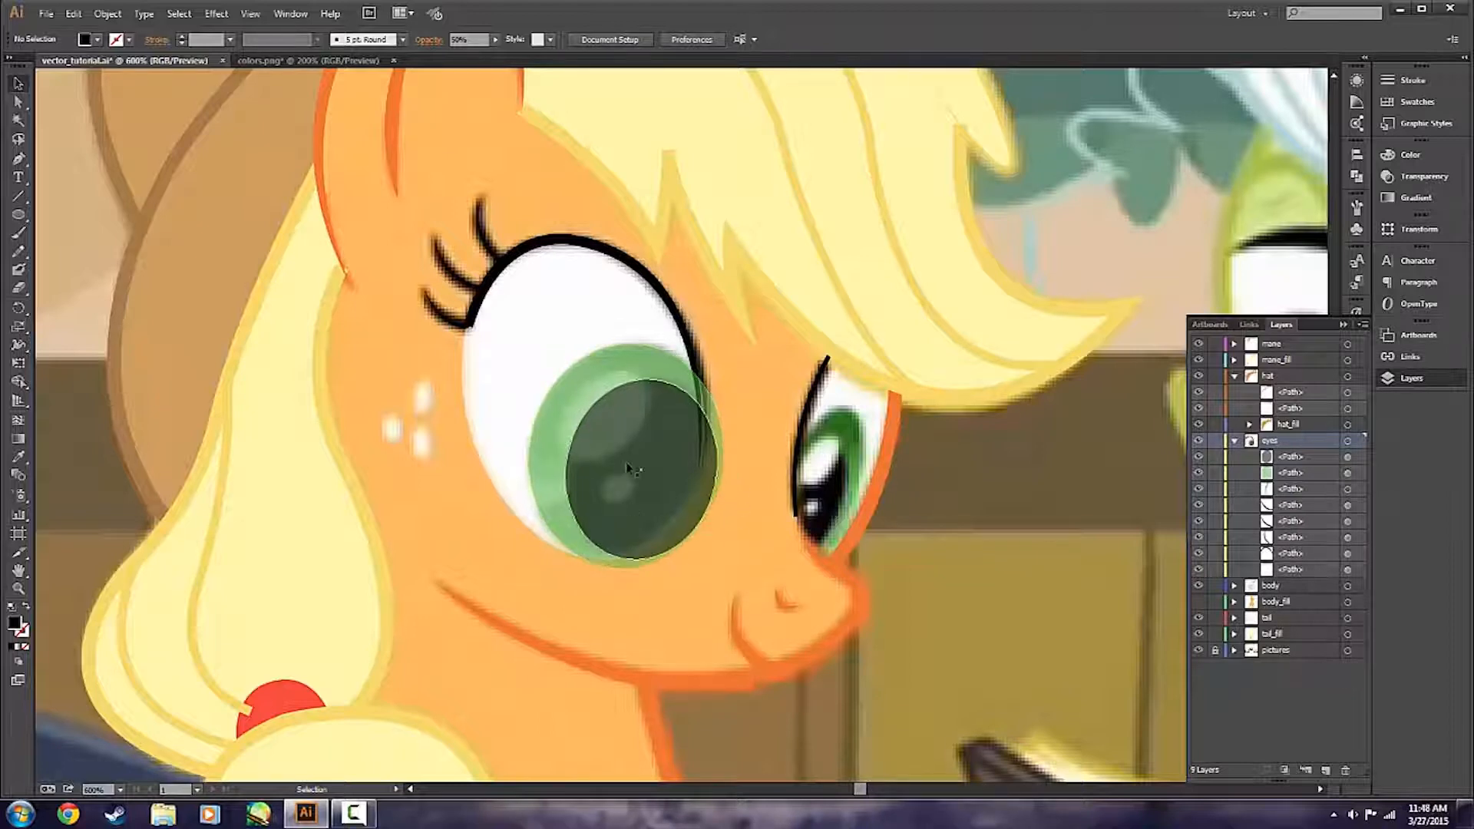
Duplicate the black pupil ellipse directly in front and fill the copy with near-white.
left_click(695, 540)
key("ctrl+c")
key("ctrl+f")
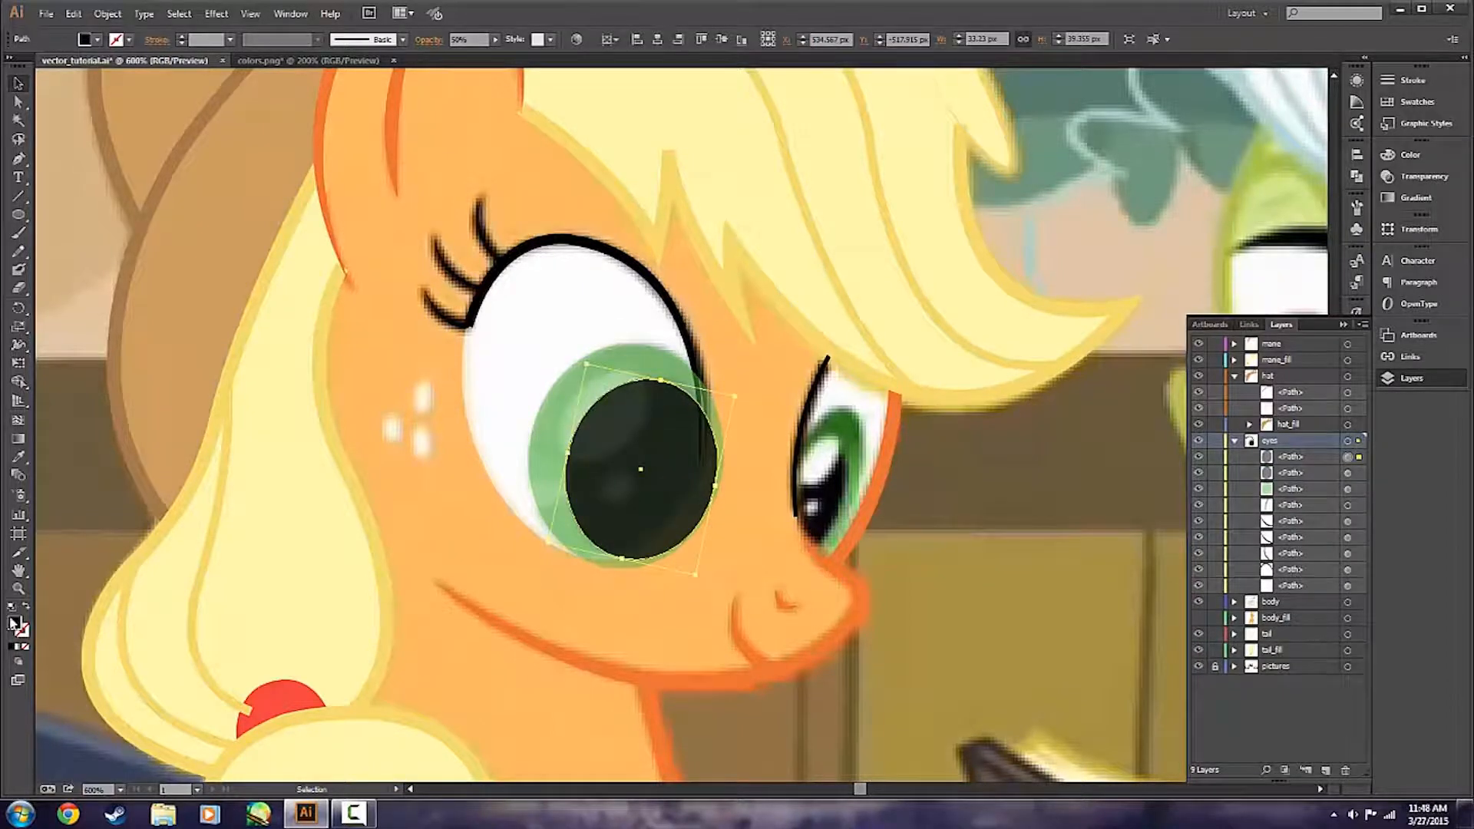
double_click(14, 623)
type("ffffff")
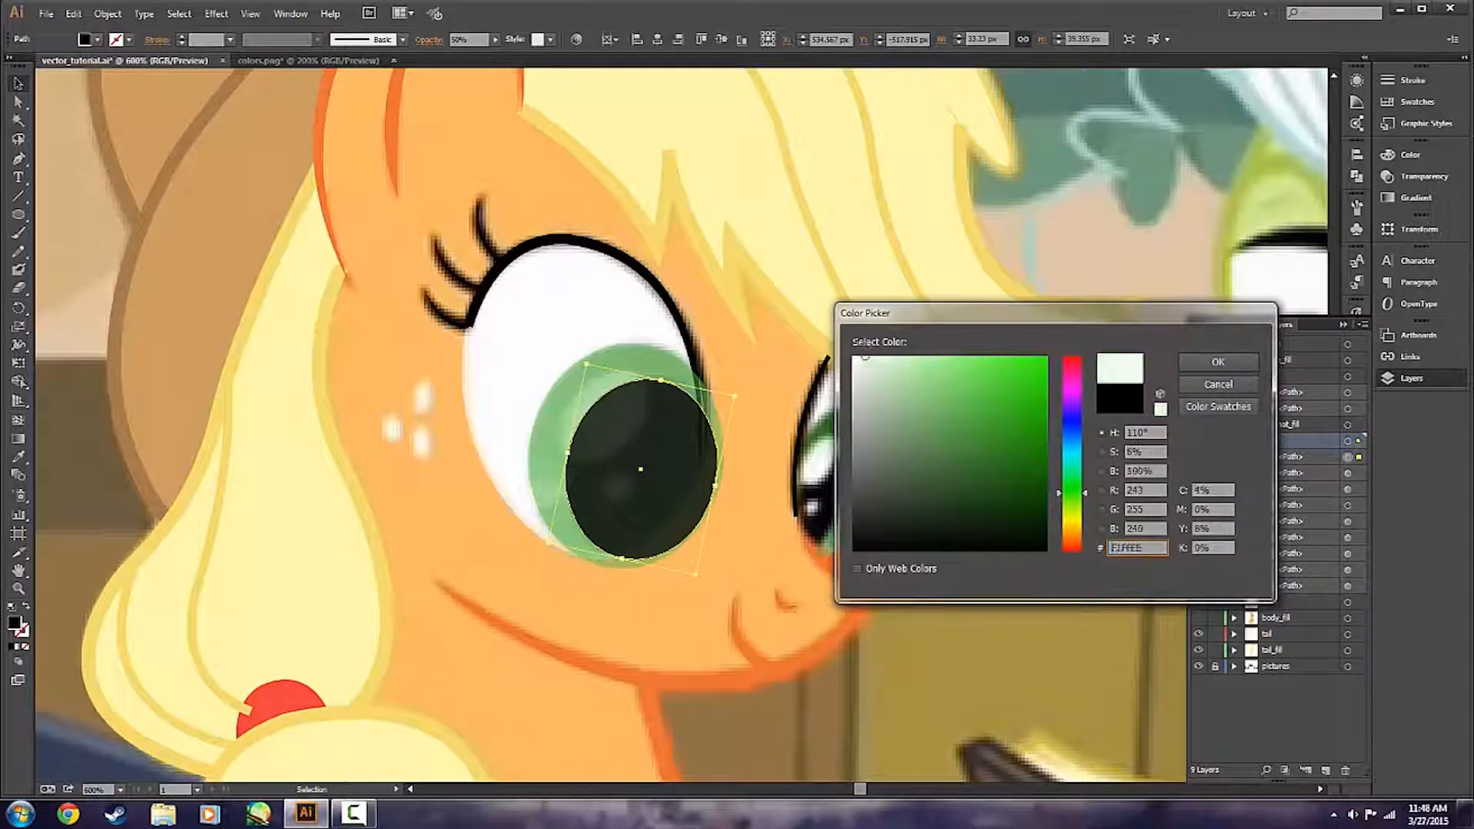
left_click(1219, 364)
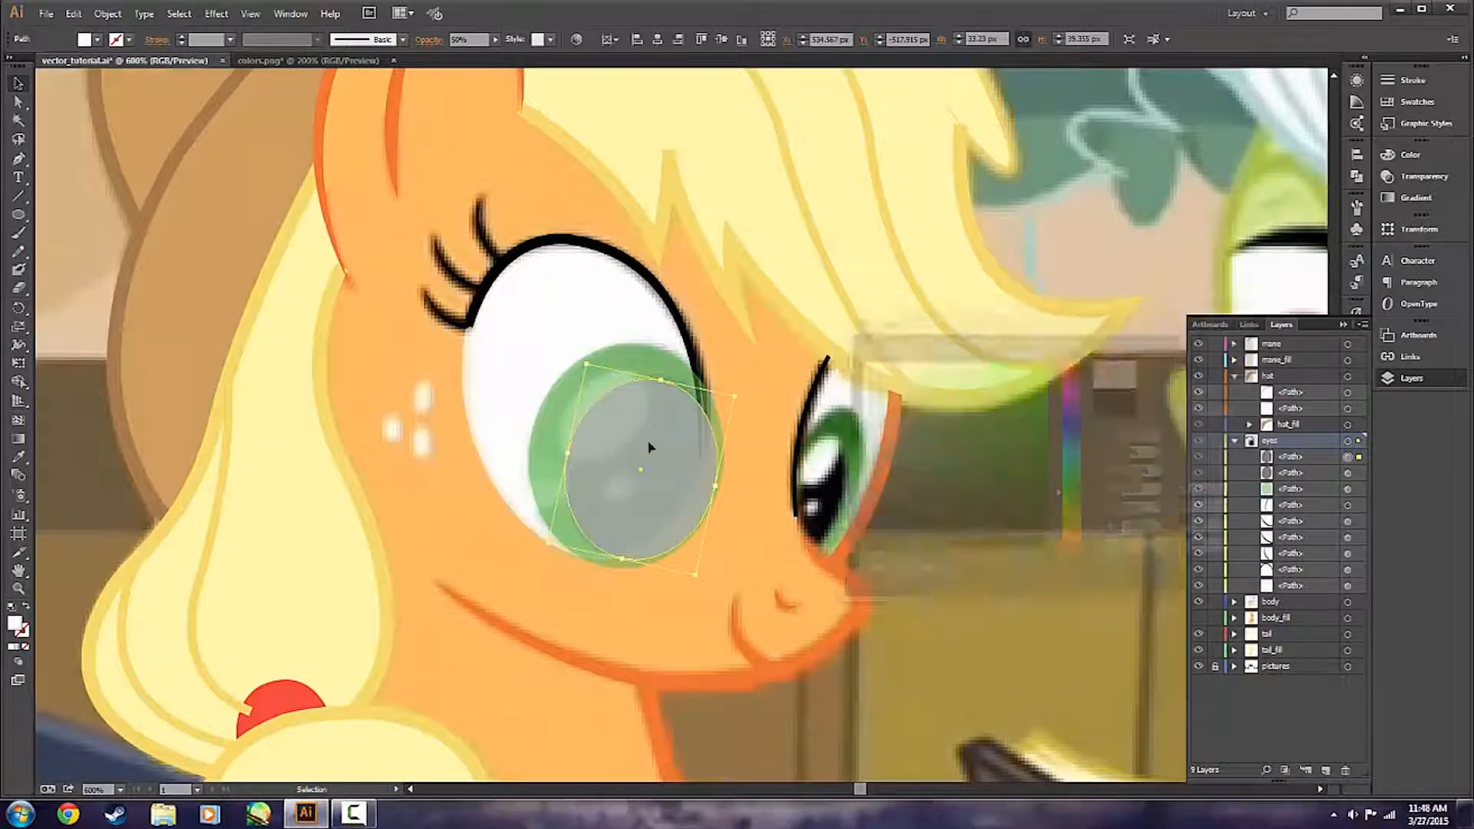
Shrink the near-white ellipse to about 20 by 21 px and rotate and position it over the eye's large upper highlight.
left_click_drag(735, 396, 615, 421)
left_click_drag(604, 492, 599, 479)
left_click(554, 594)
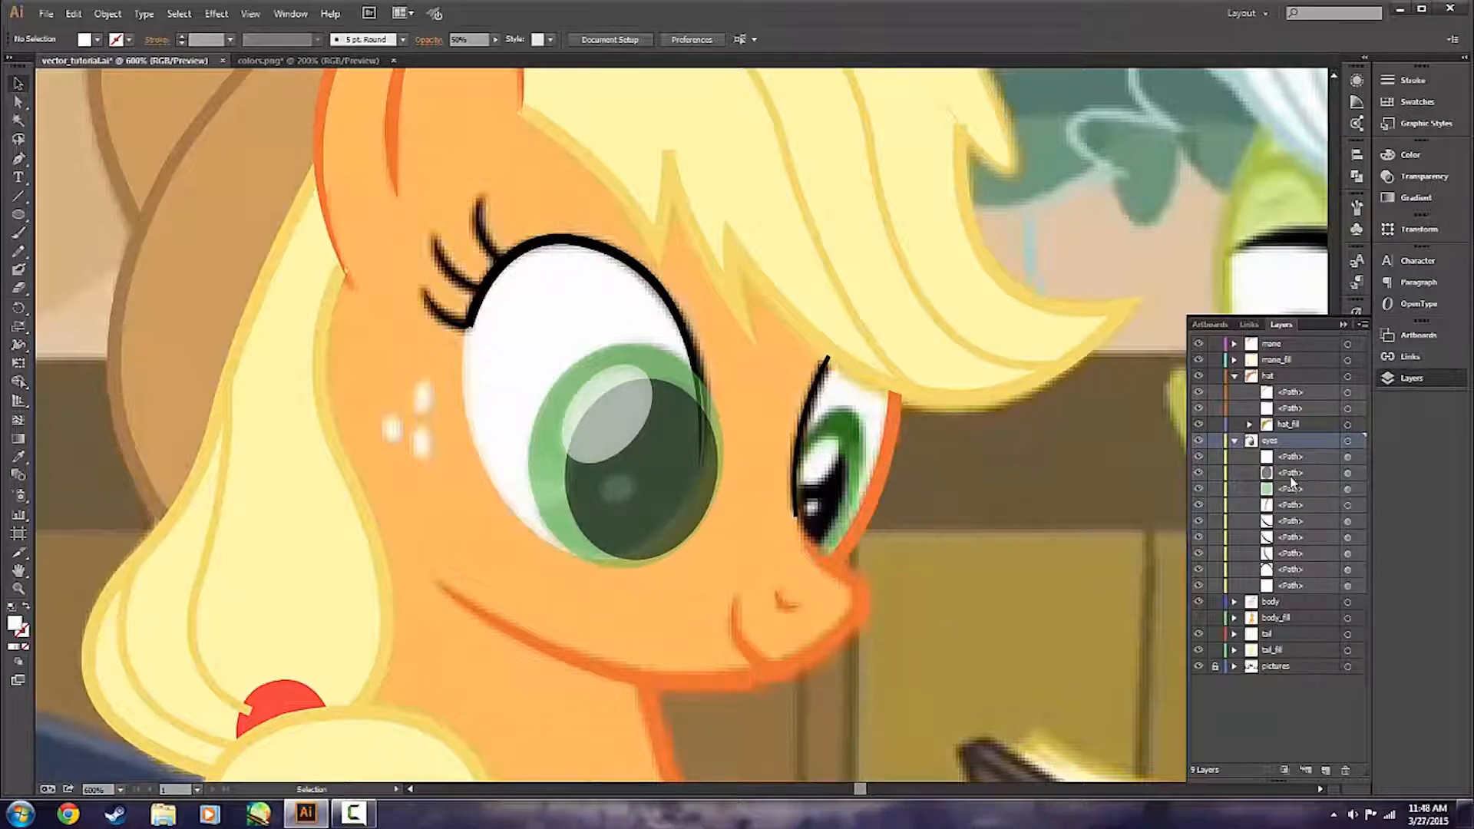
Duplicate the large highlight ellipse in front and move the copy over the pupil's small lower highlight.
left_click(619, 421)
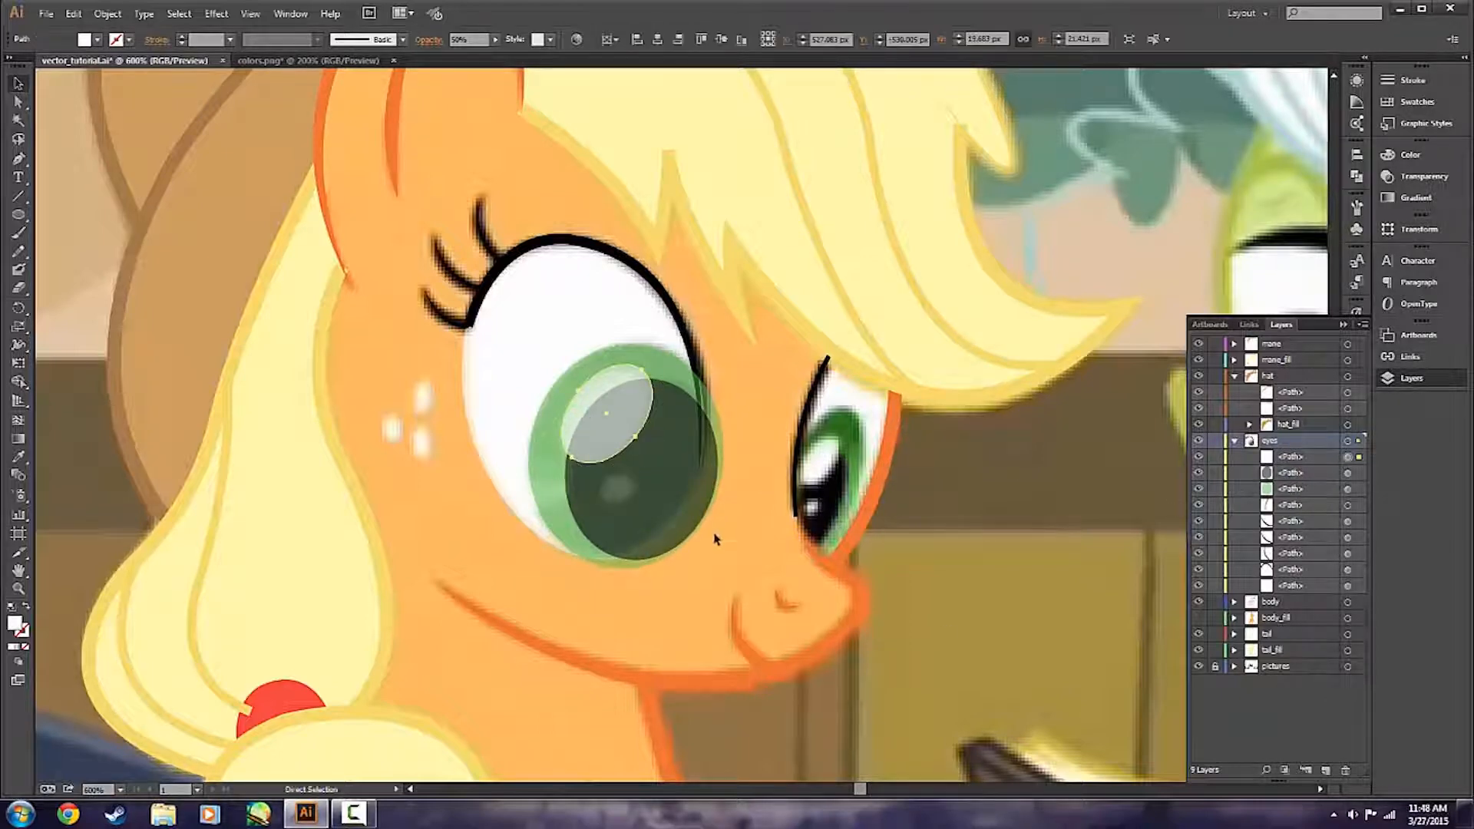
key("ctrl+c")
key("ctrl+f")
left_click_drag(614, 414, 633, 478)
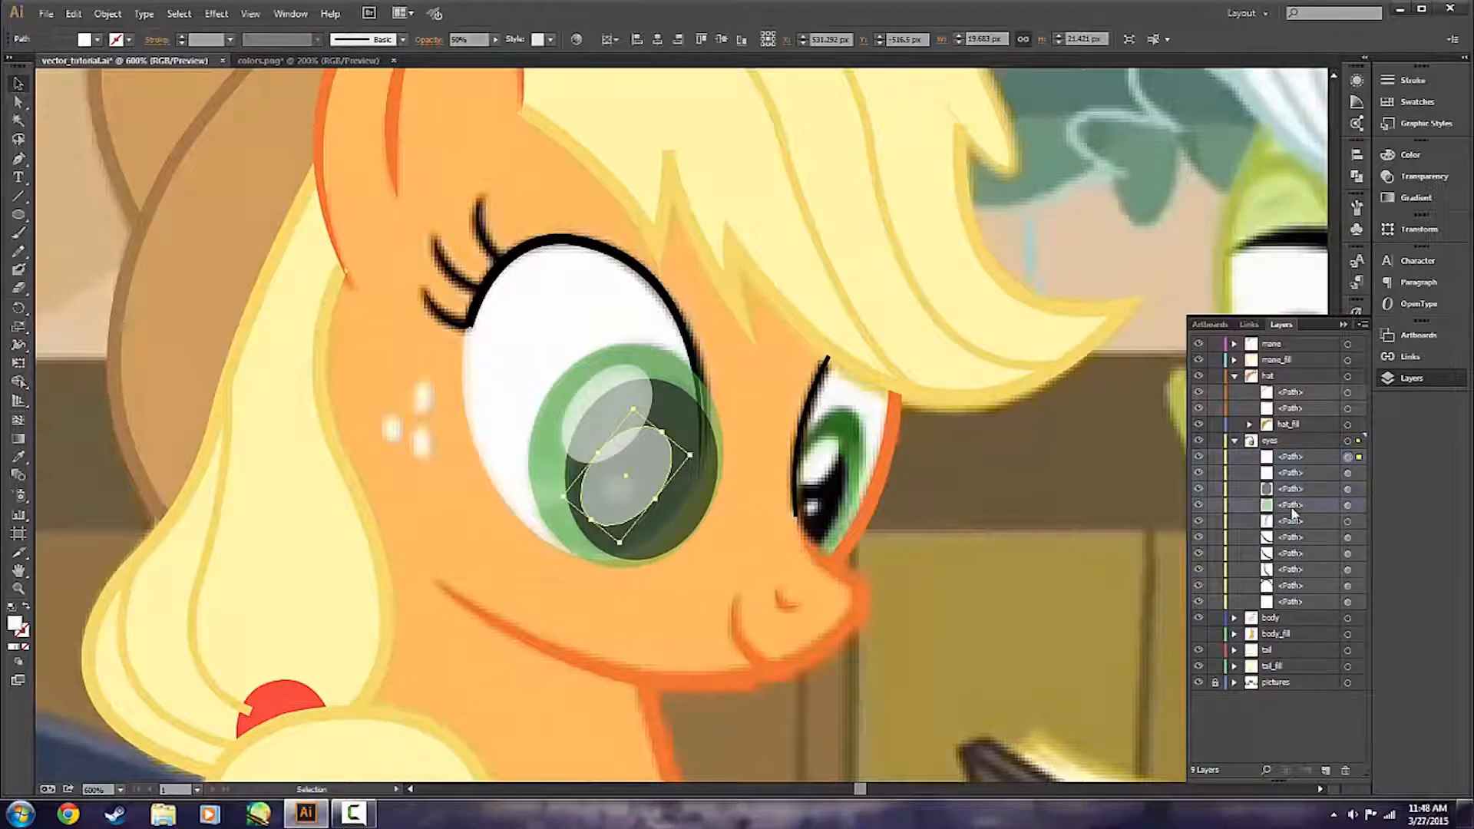
left_click(663, 577)
Shrink the copied highlight to about 7 by 7 px over the pupil's small lower reflection and save the document.
left_click(637, 500)
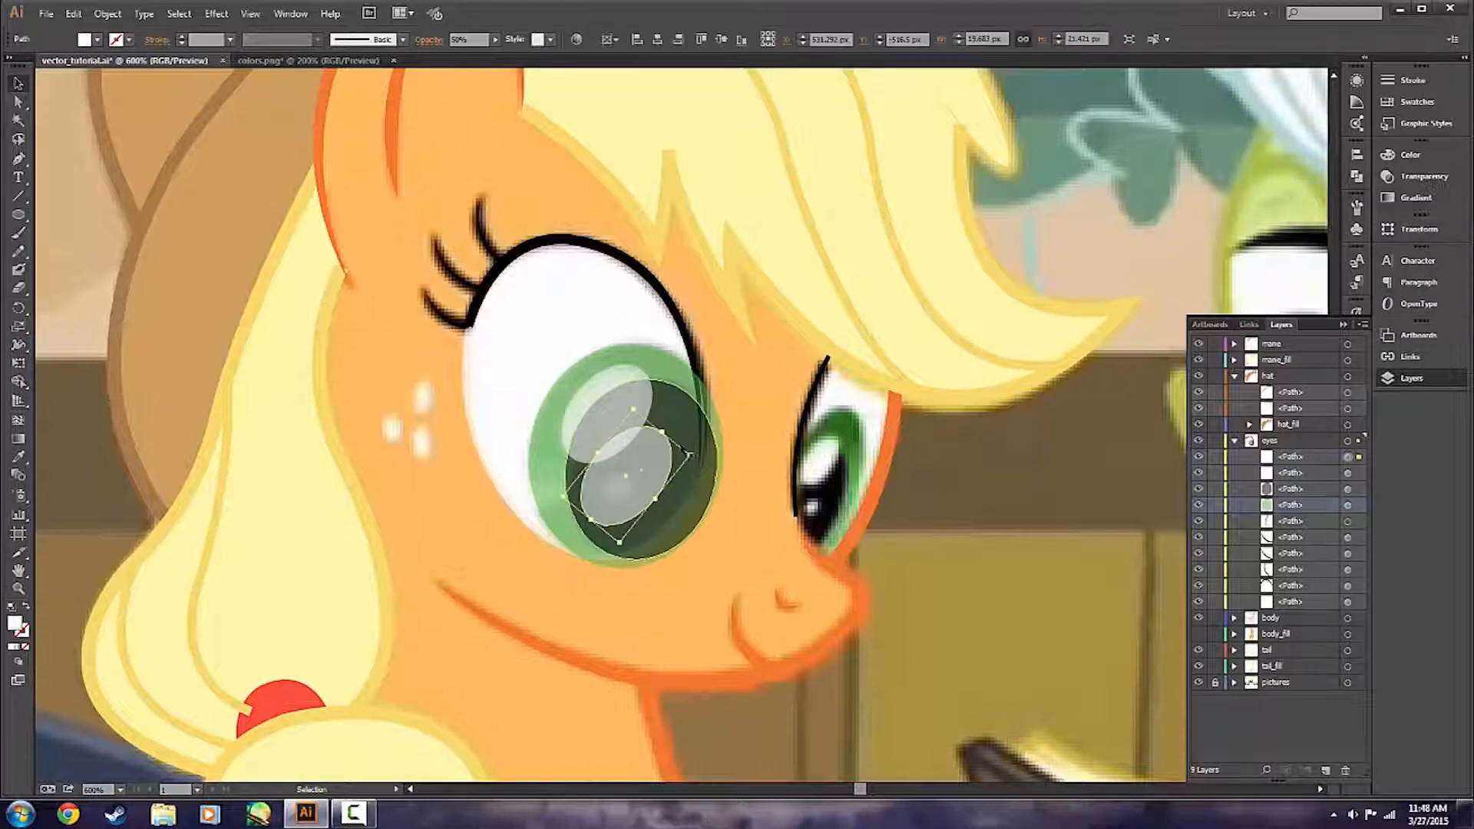
left_click_drag(653, 500, 621, 498)
left_click_drag(616, 528, 624, 501)
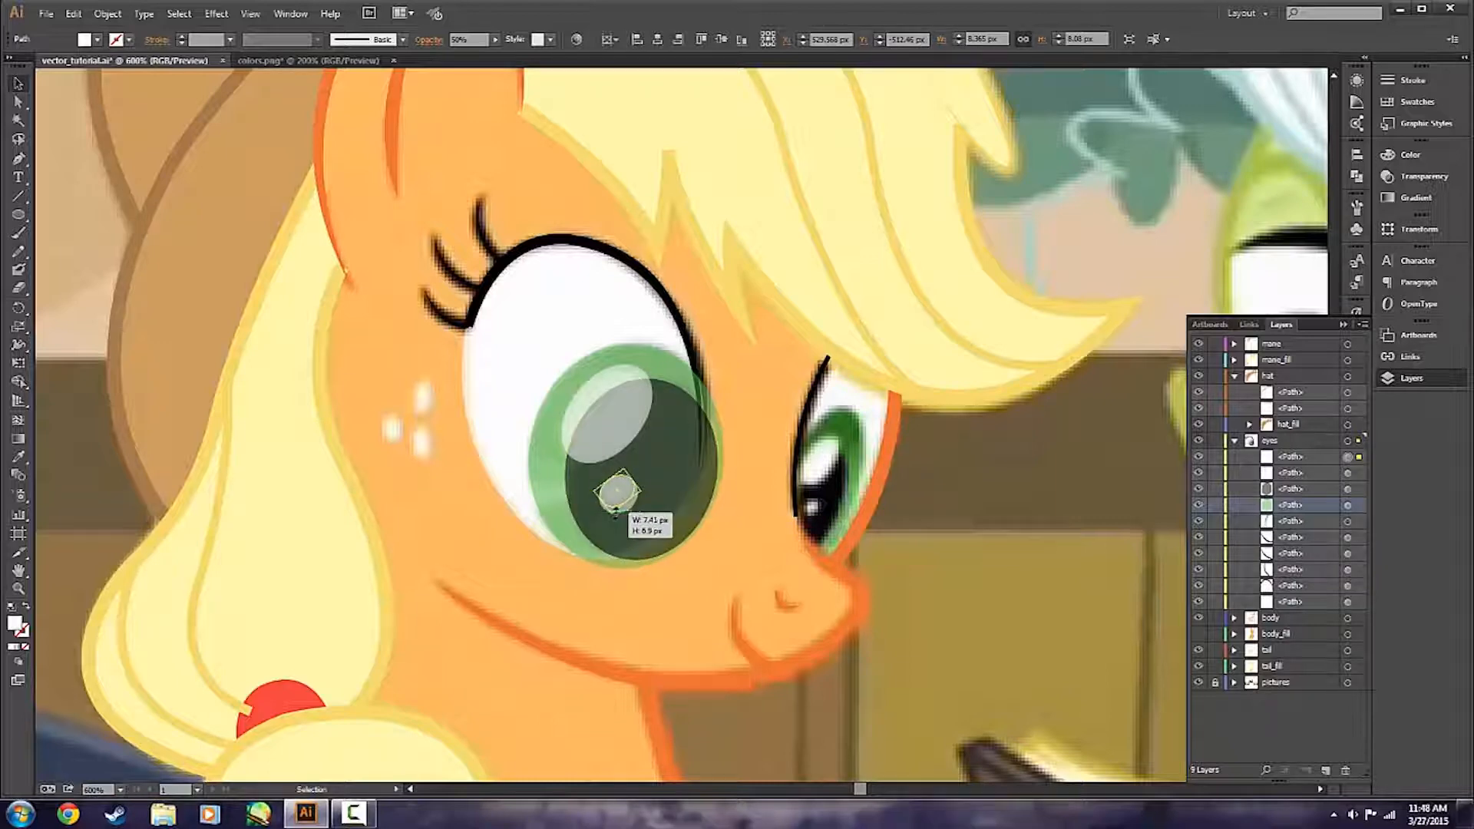
left_click(701, 638)
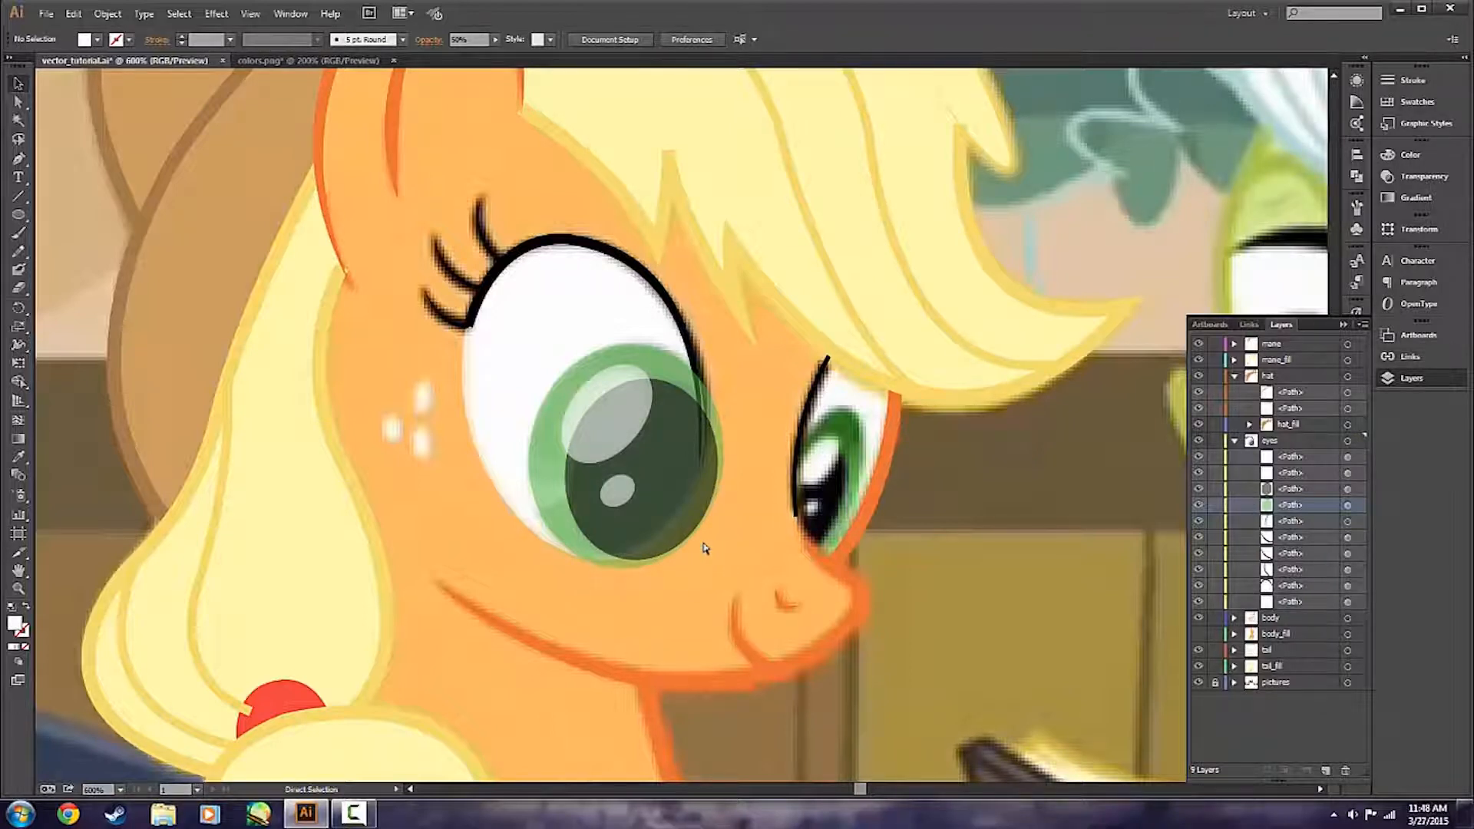
key("ctrl+s")
scroll(719, 567, "down", 1)
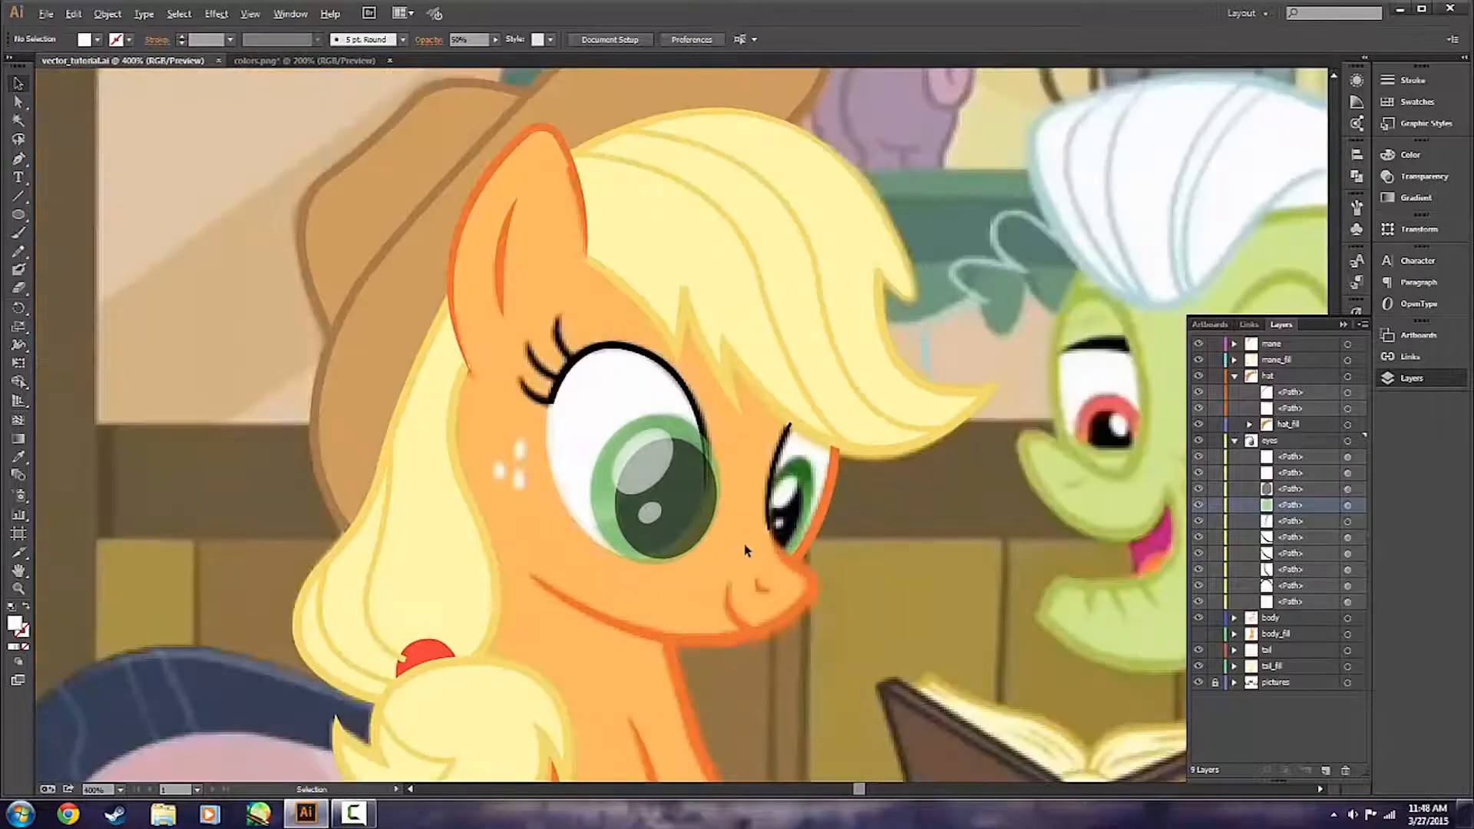
scroll(751, 539, "up", 1)
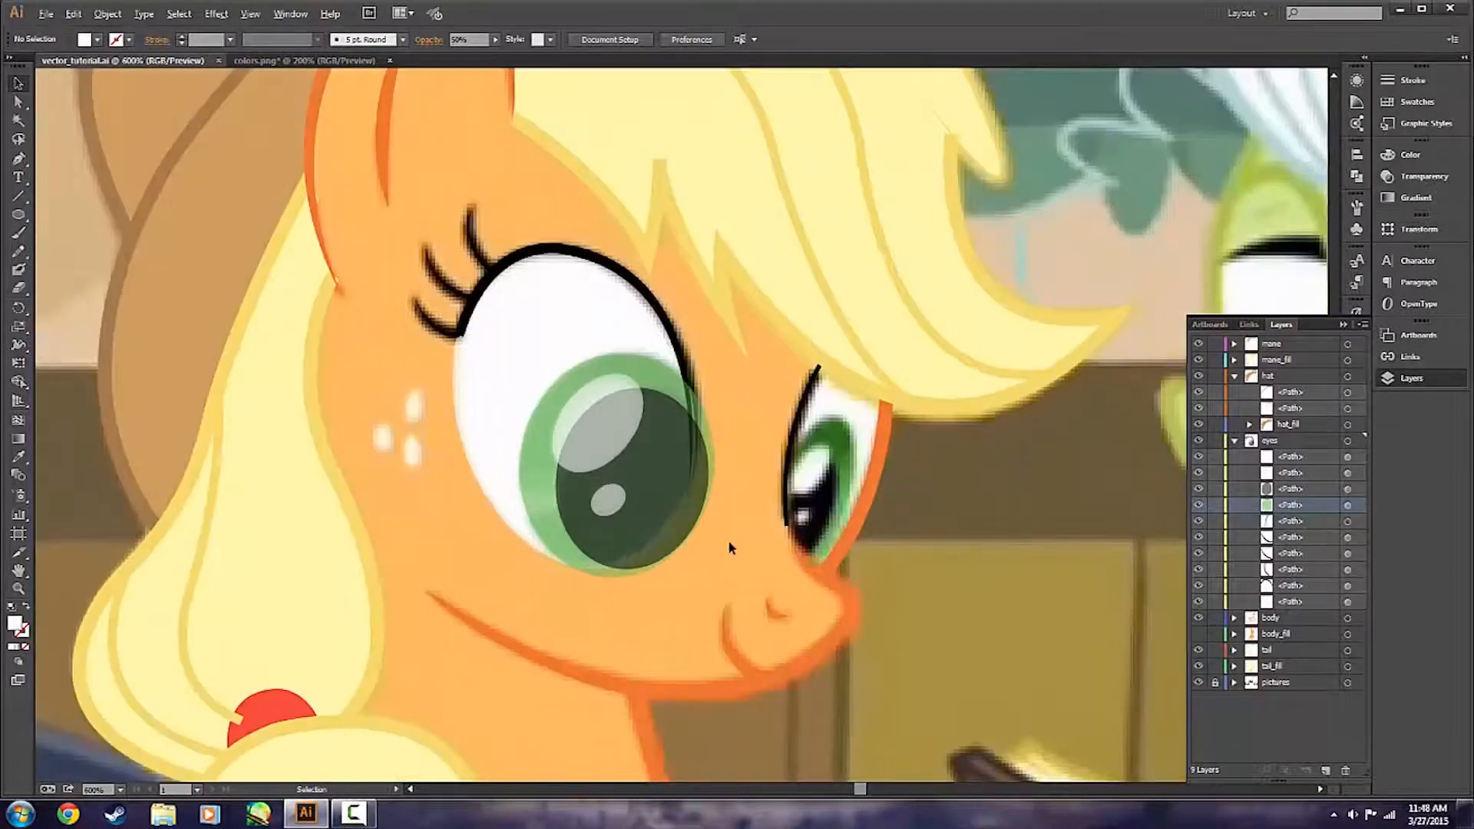
scroll(774, 542, "down", 1)
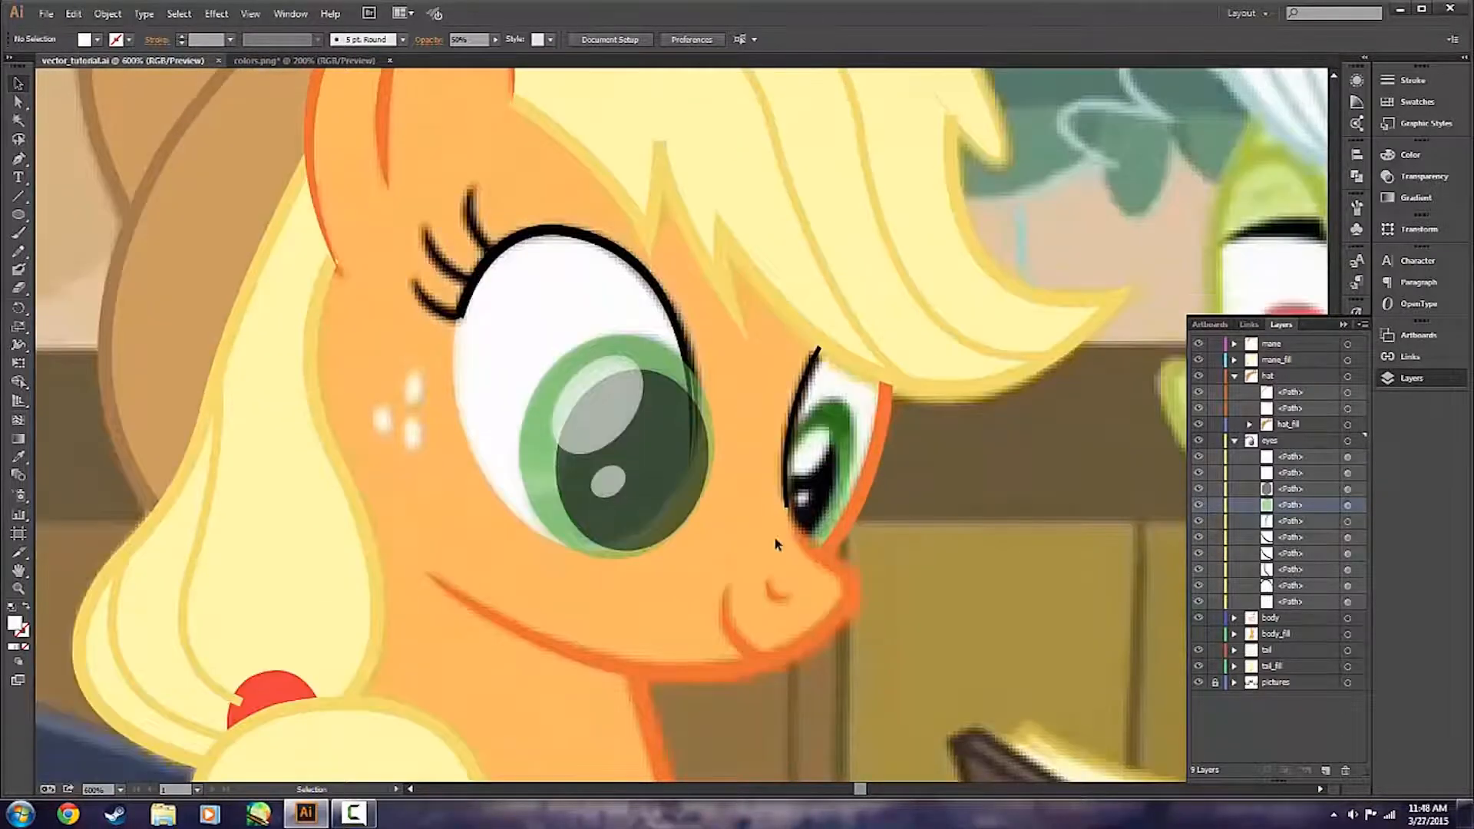
left_click_drag(350, 366, 438, 453)
left_click_drag(362, 344, 451, 494)
left_click_drag(411, 355, 459, 516)
left_click(752, 432)
left_click_drag(438, 452, 438, 453)
scroll(681, 547, "down", 1)
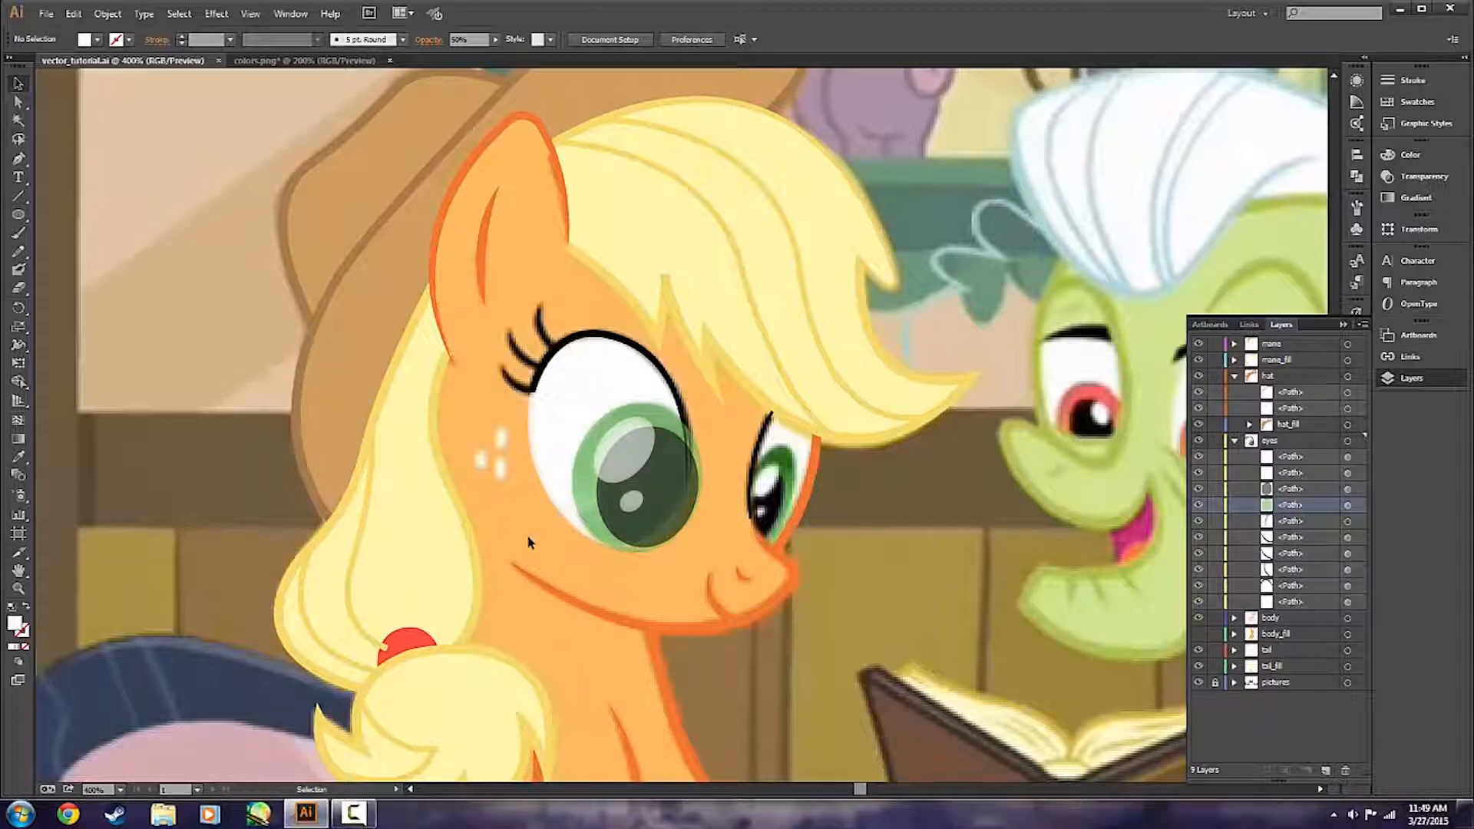
scroll(623, 603, "up", 1)
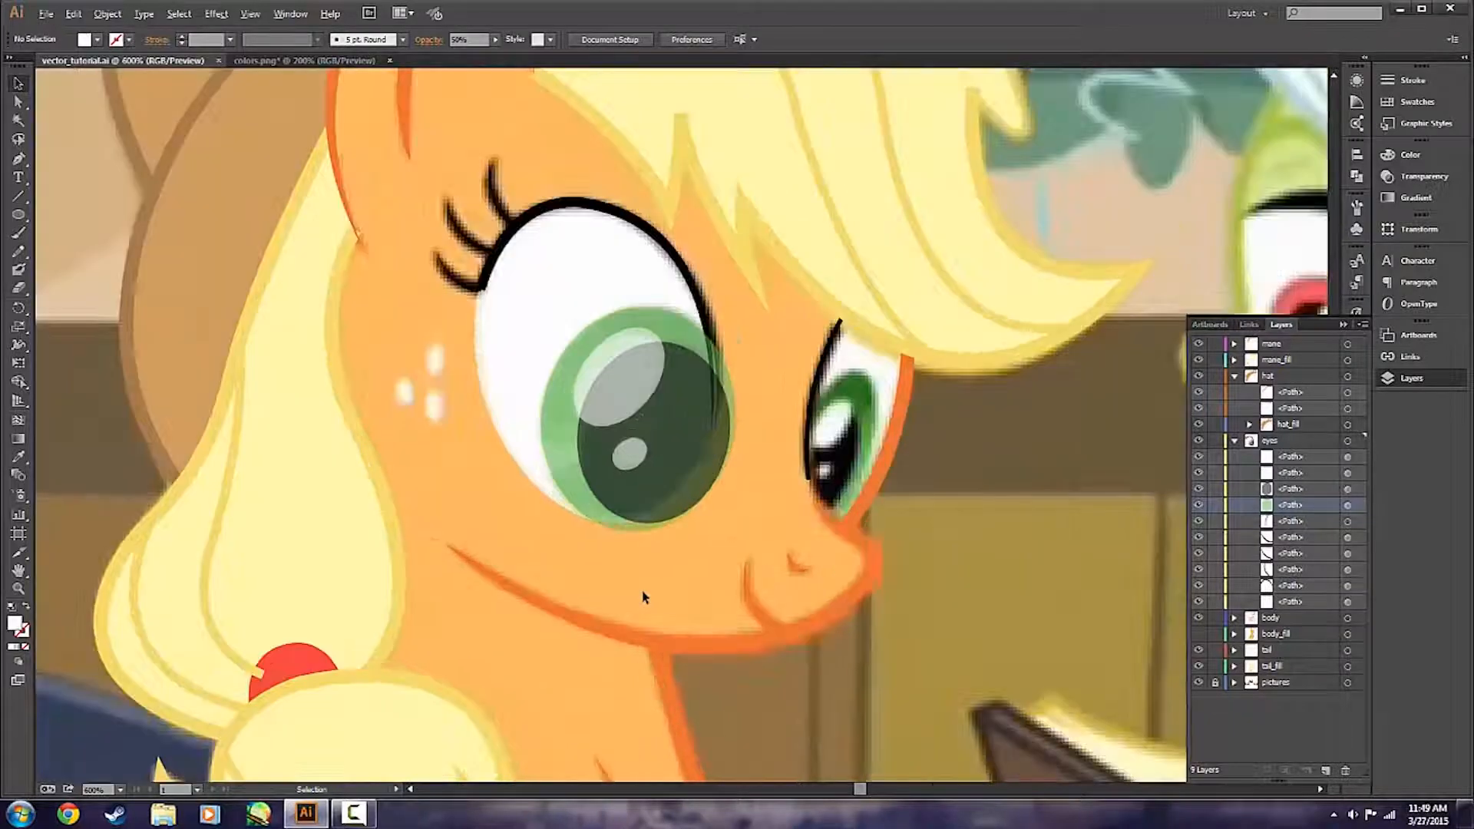
scroll(664, 598, "up", 1)
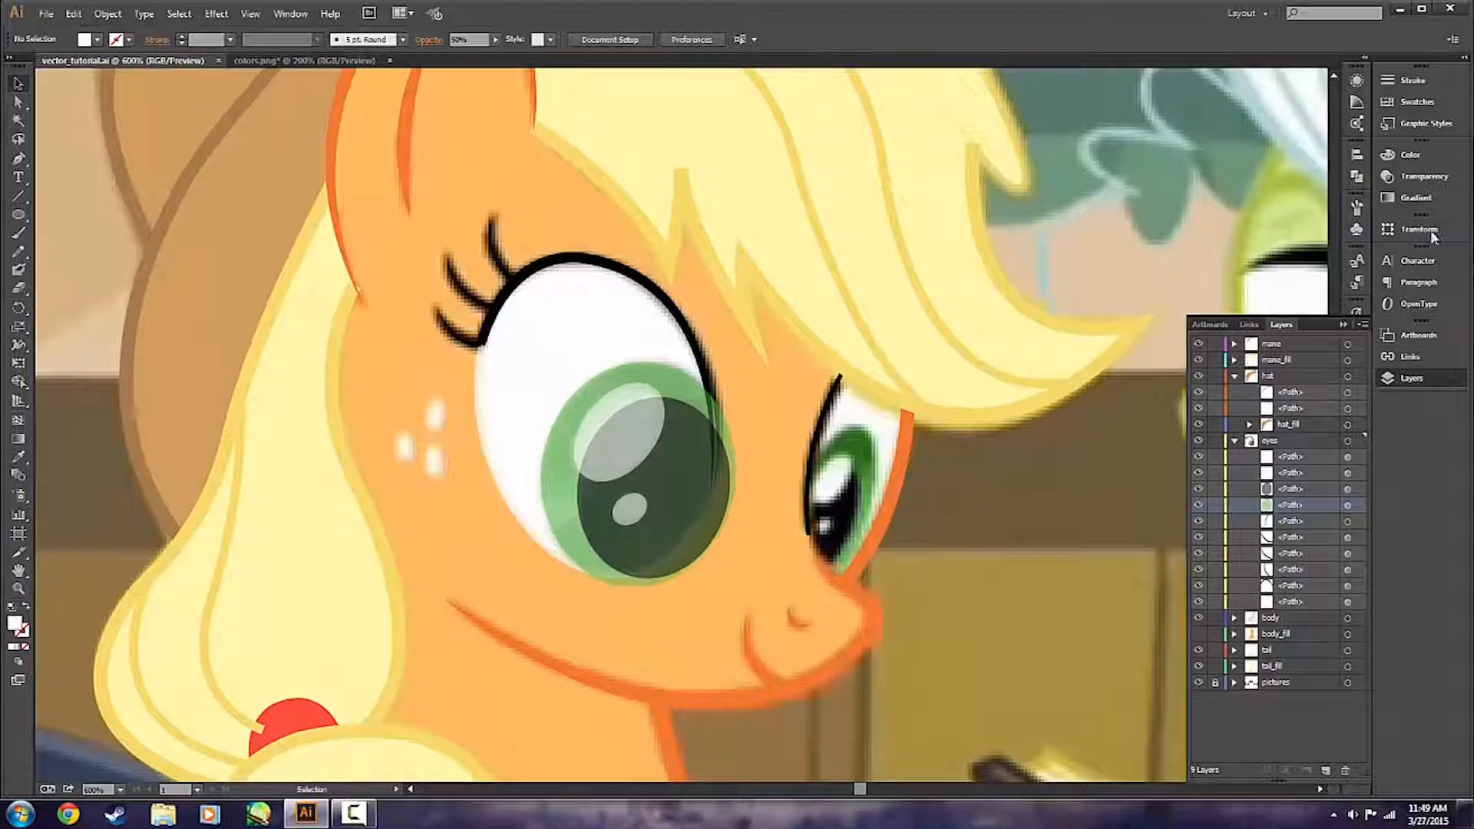
Display the transparency settings and set the fill colour to black (000000).
left_click(1343, 326)
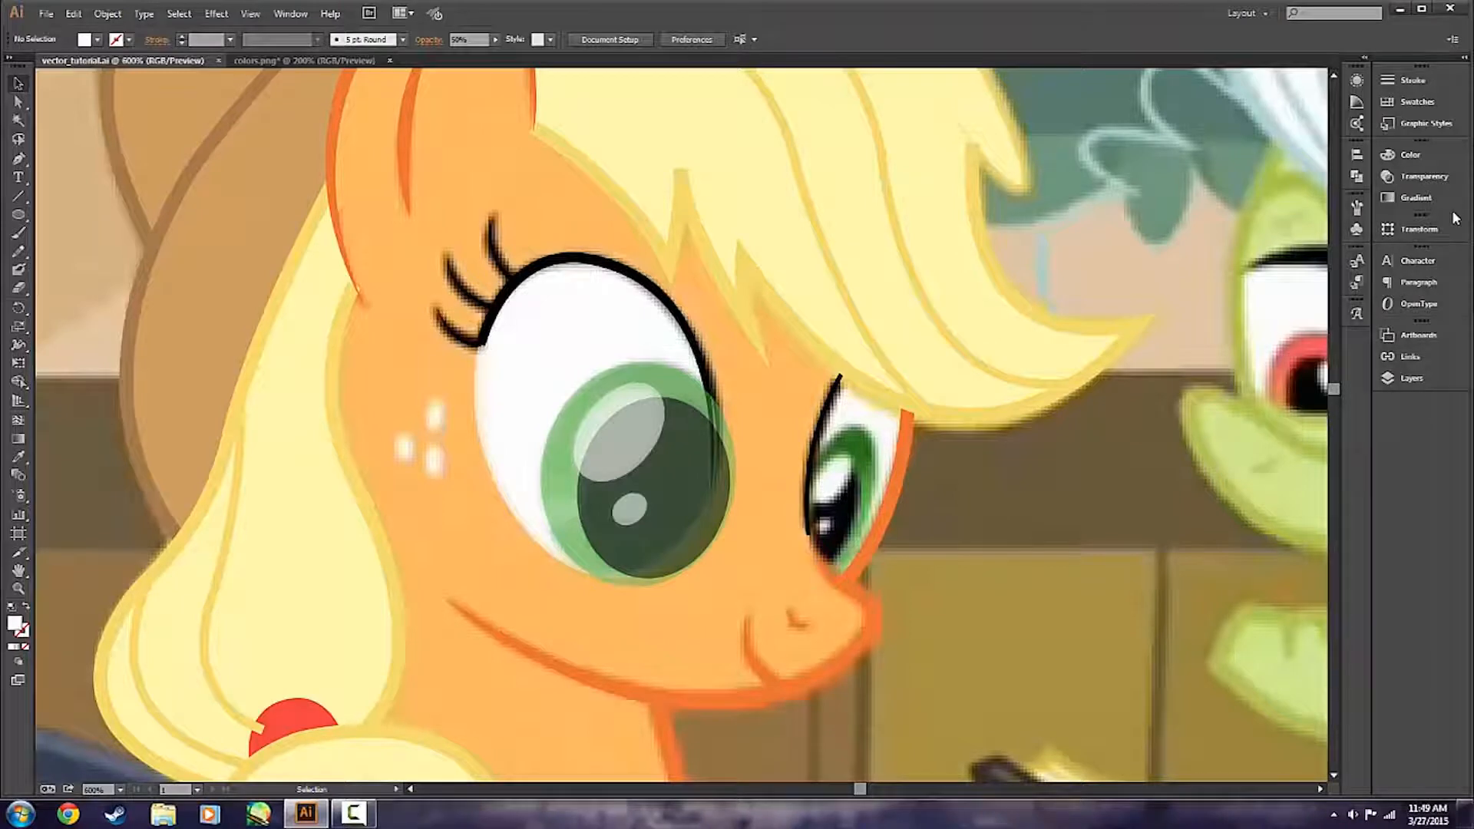
left_click(1393, 175)
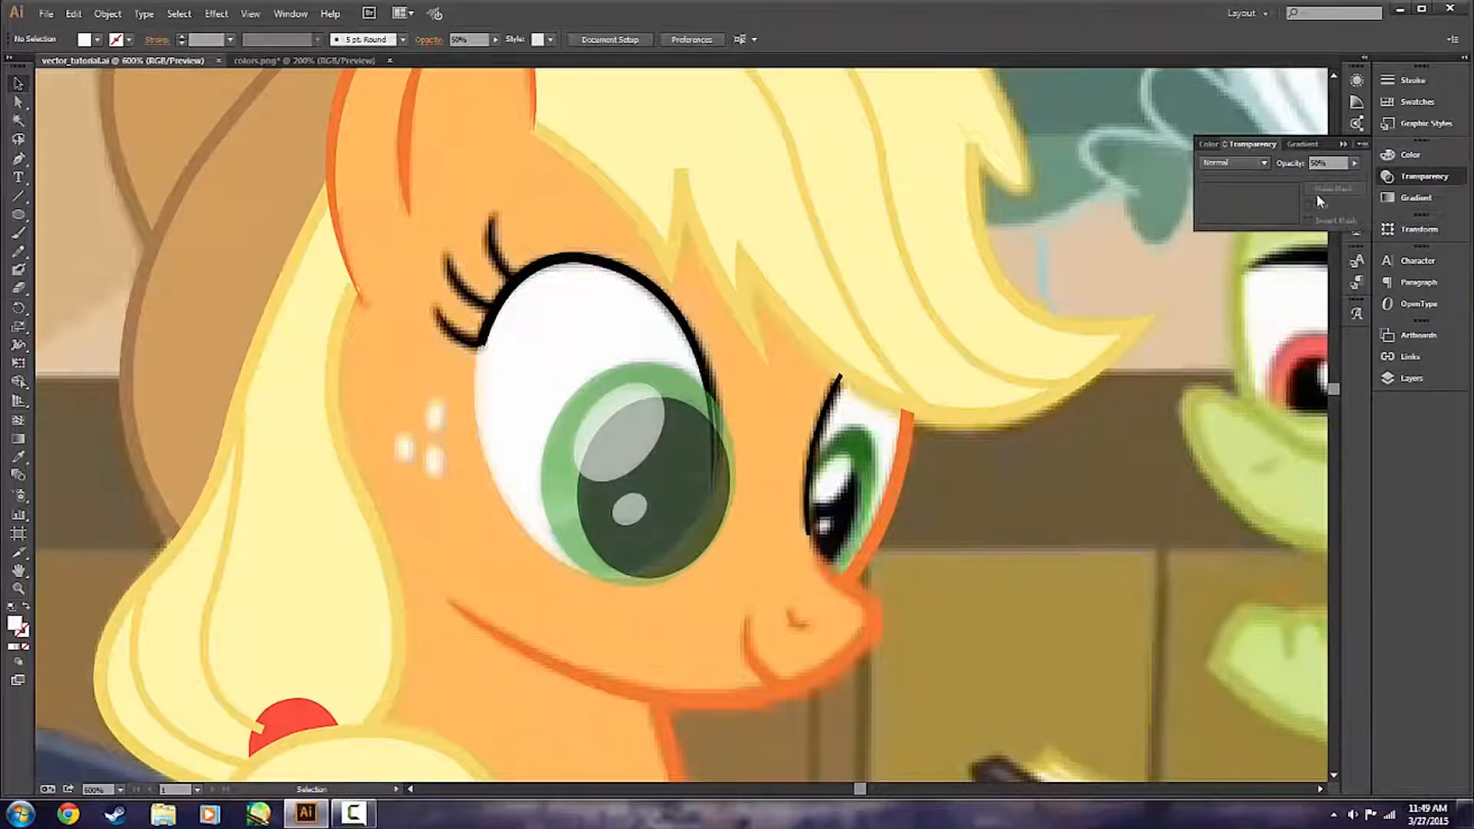
double_click(16, 624)
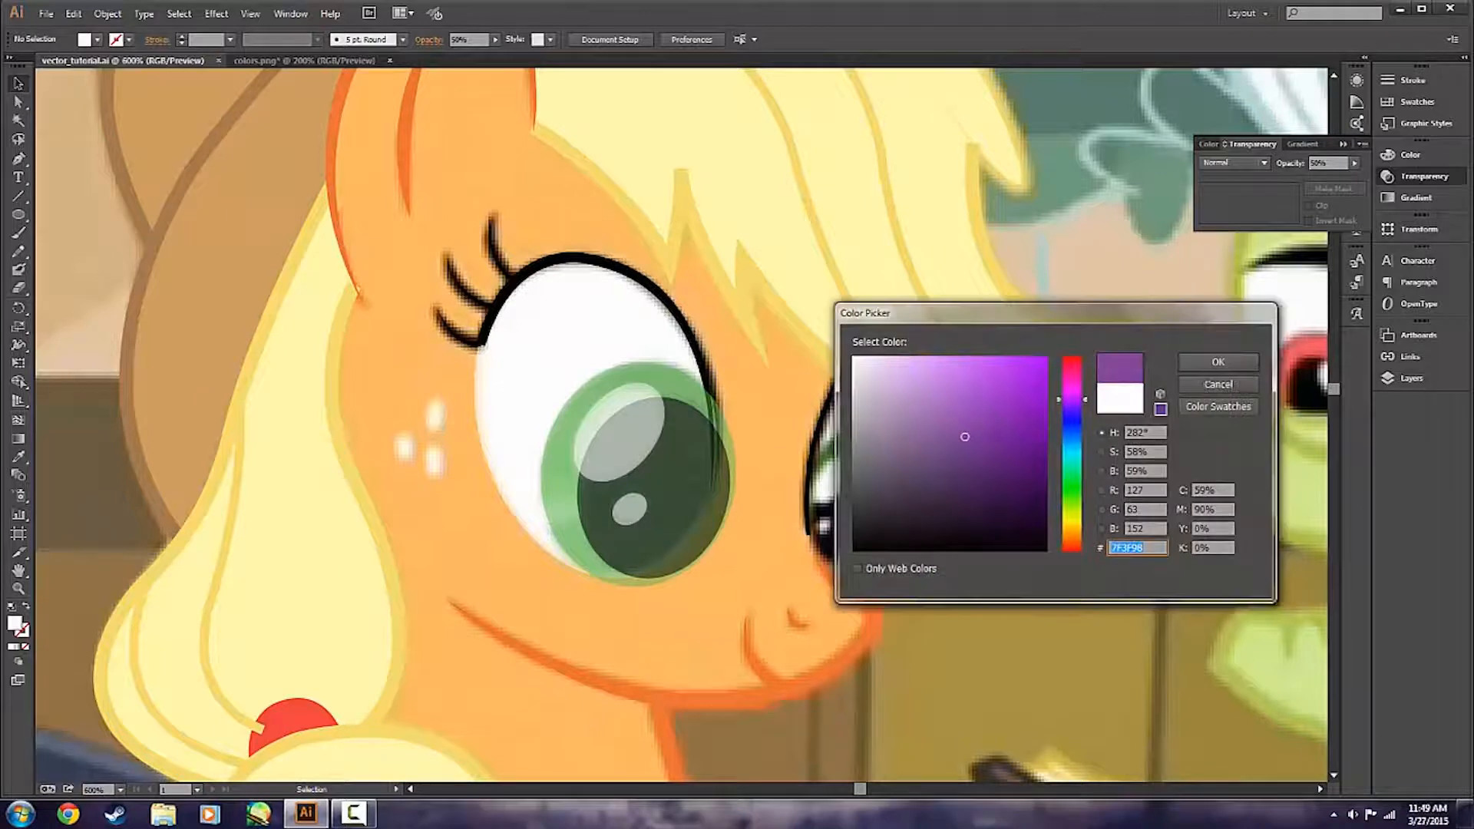
left_click(1215, 363)
Start a Pen path on the nearer eye's upper eyelid line where it meets the iris's upper edge.
key("p")
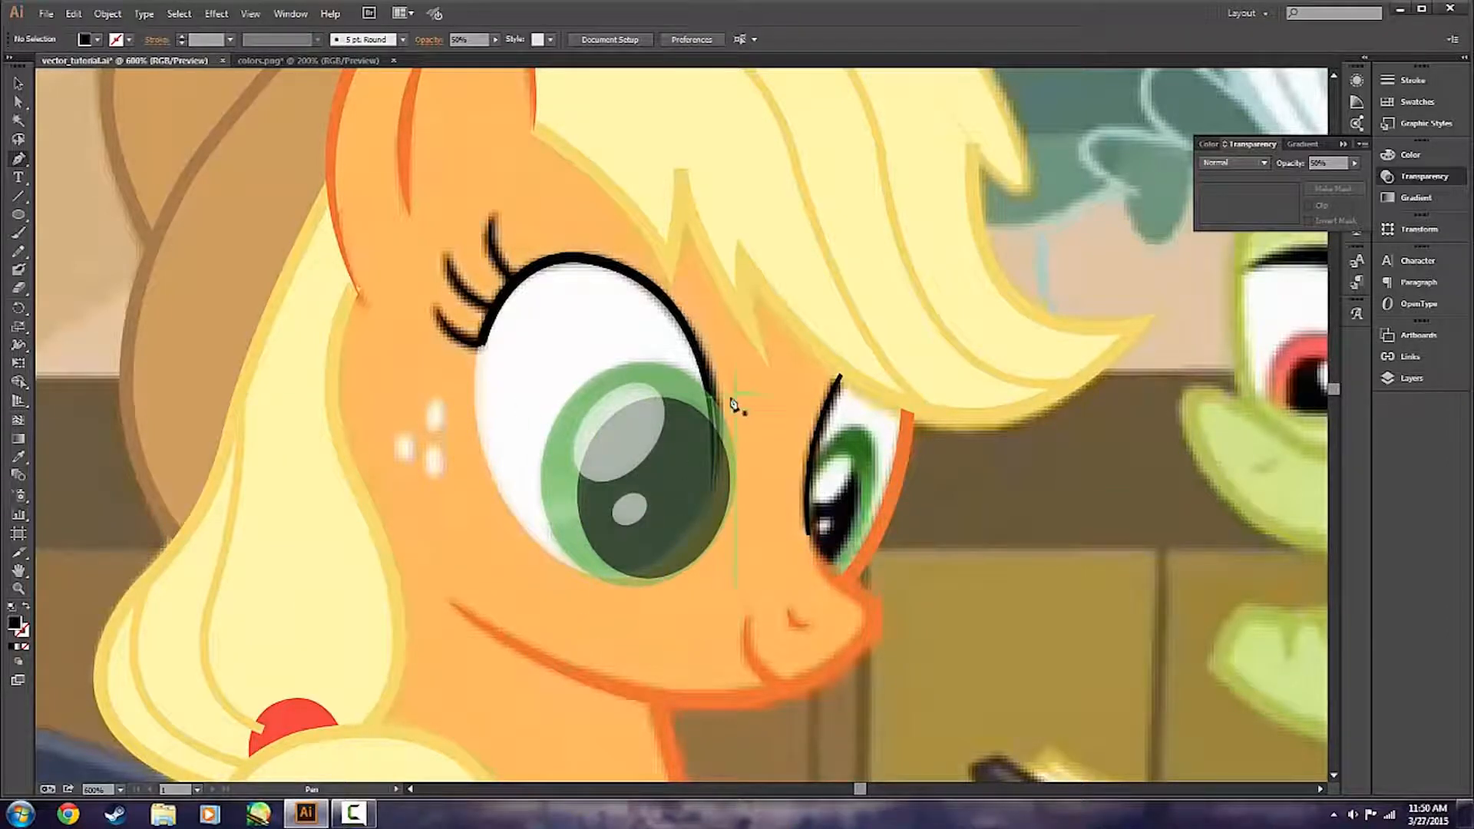
scroll(495, 649, "up", 1)
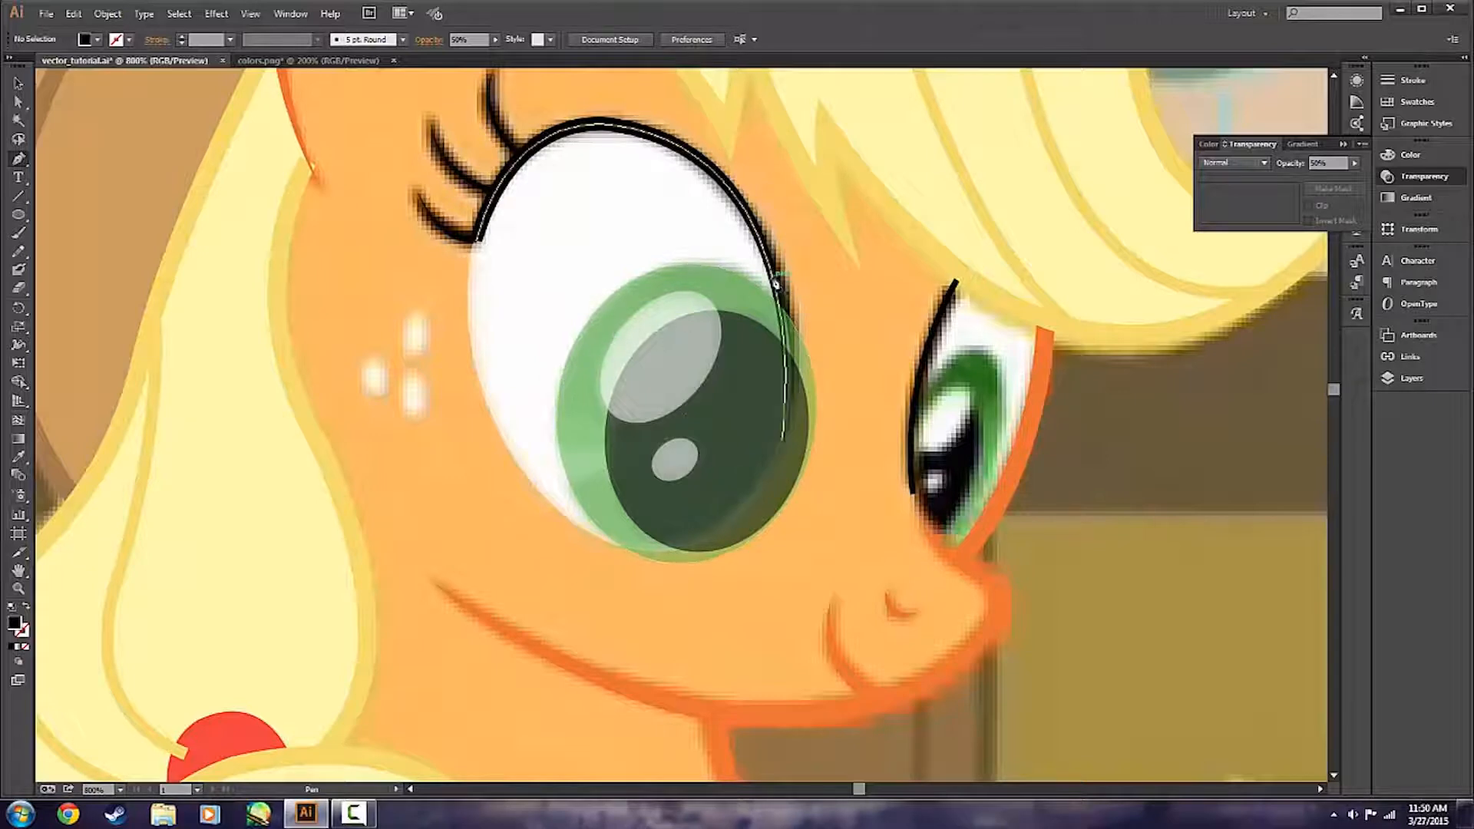
left_click(775, 284, "ctrl")
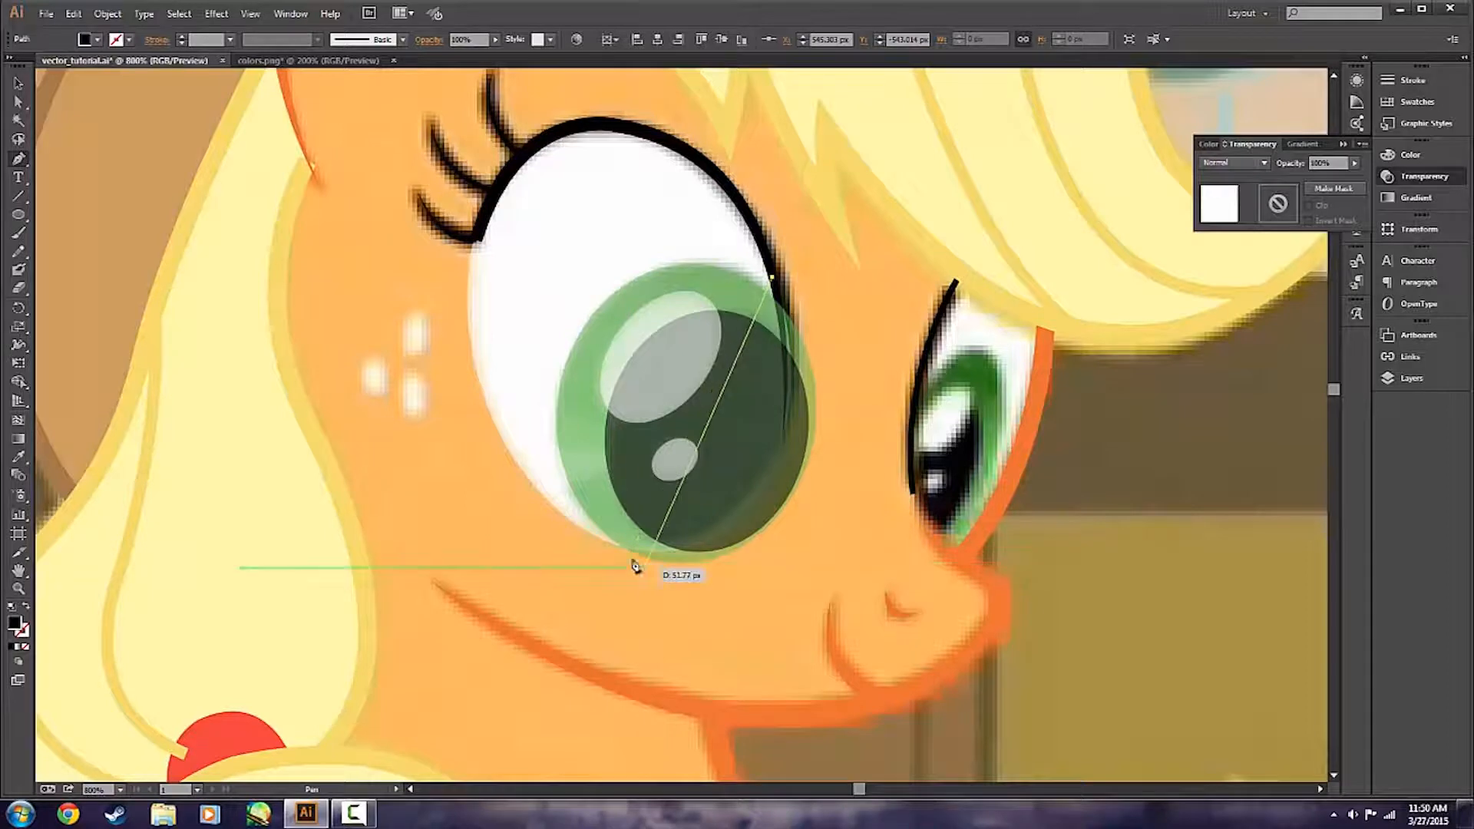
left_click_drag(597, 541, 336, 470)
key("ctrl+z")
scroll(773, 477, "up", 1)
scroll(773, 476, "up", 1)
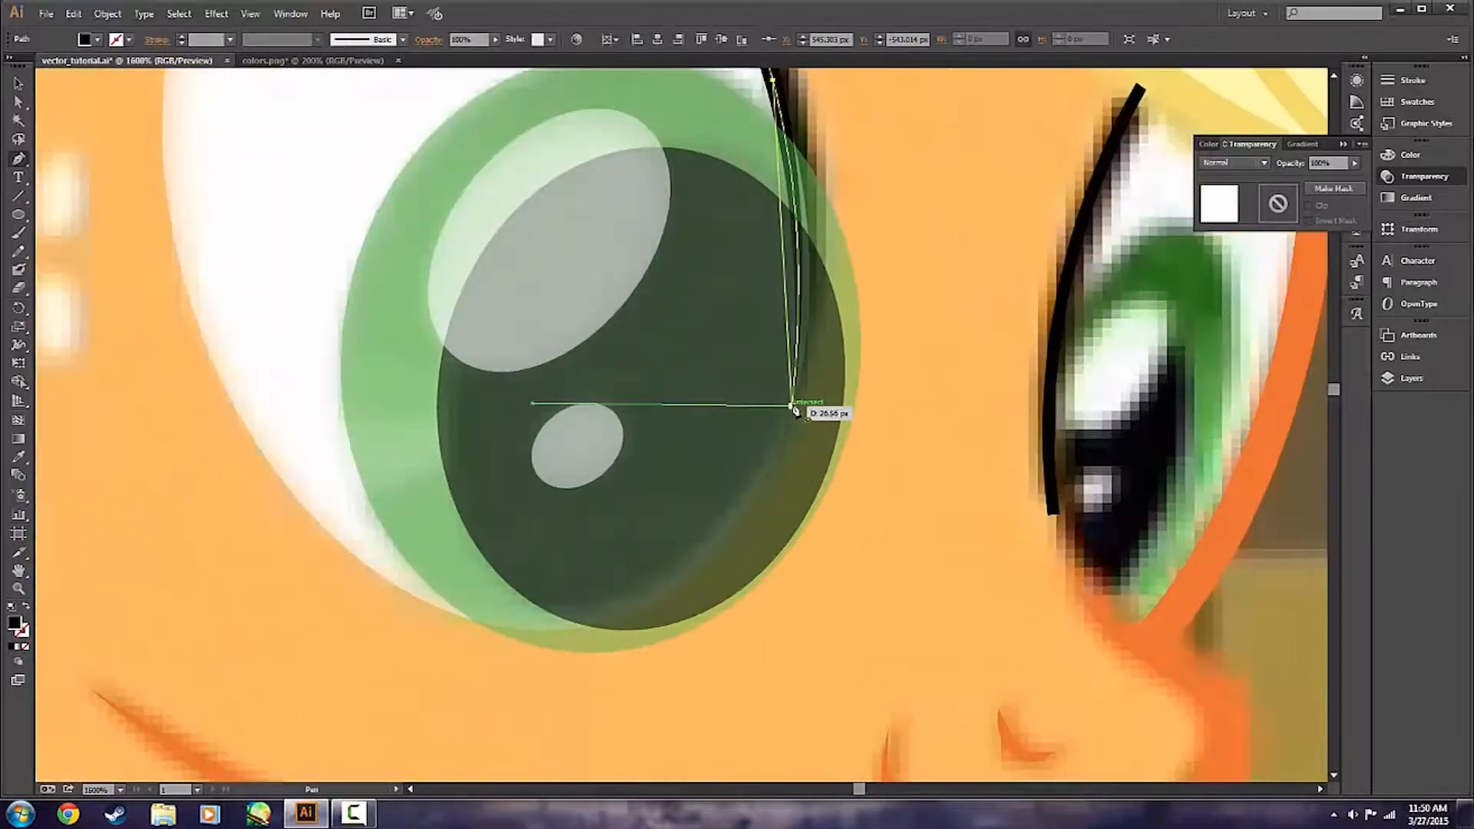
Lock the eyelid path second from the bottom of the eyes layer, and curve the pen path down the eye's edge across the pupil.
left_click(1443, 378)
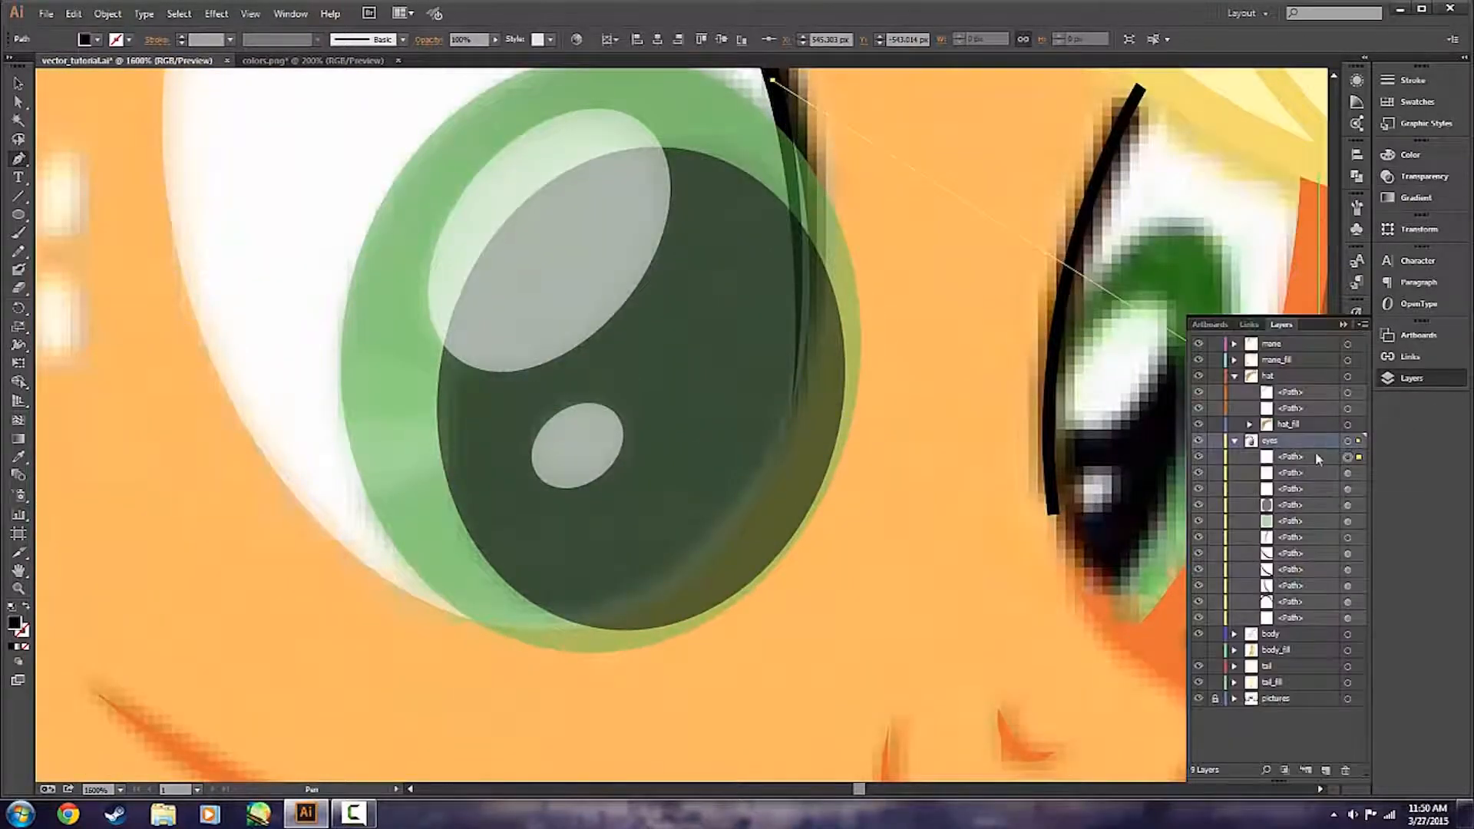
left_click(1213, 603)
scroll(802, 389, "down", 1)
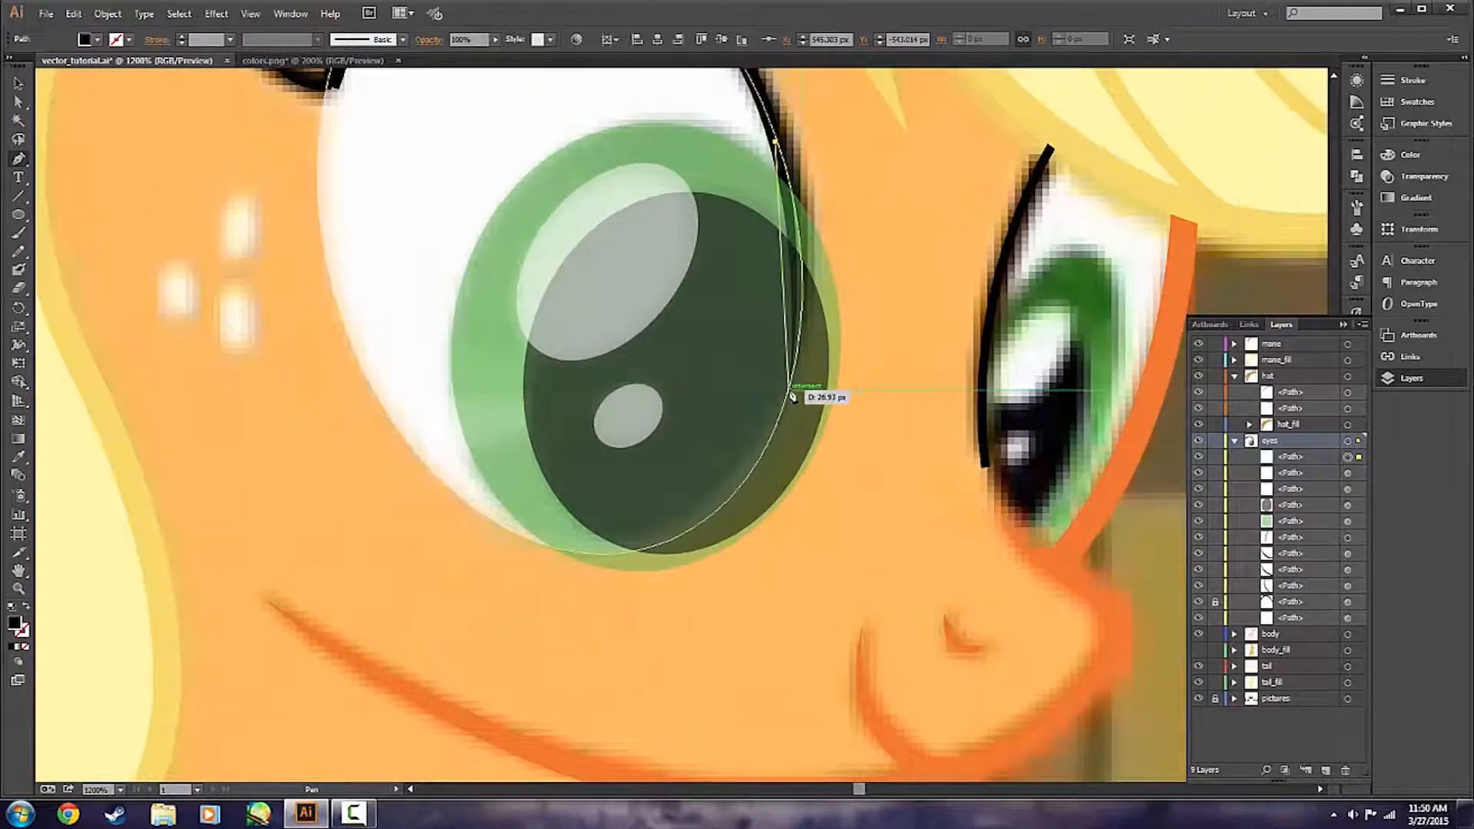
scroll(793, 395, "up", 3)
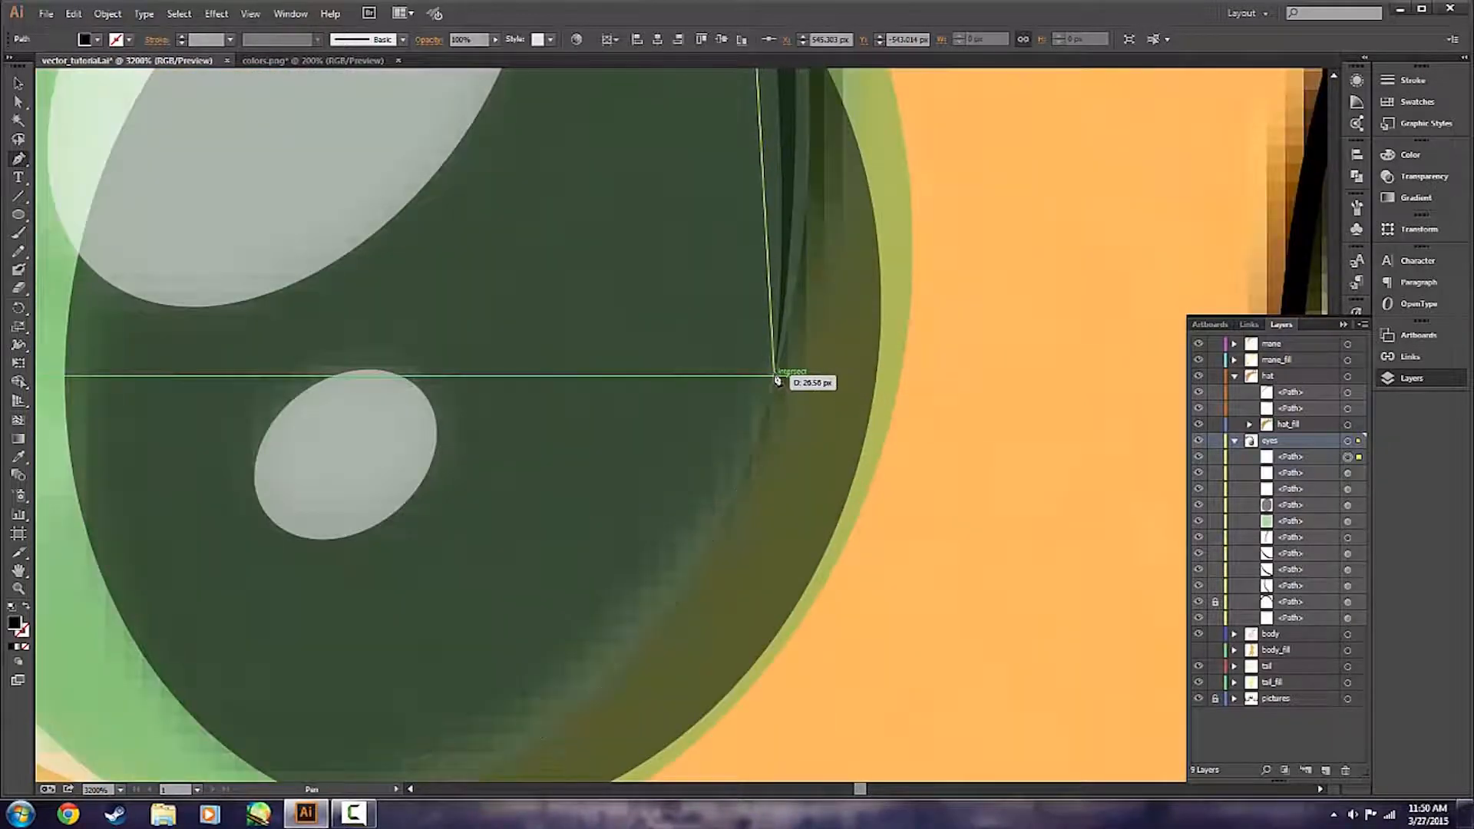
left_click_drag(775, 370, 728, 659)
scroll(715, 476, "down", 1)
scroll(738, 547, "down", 1)
left_click(748, 435)
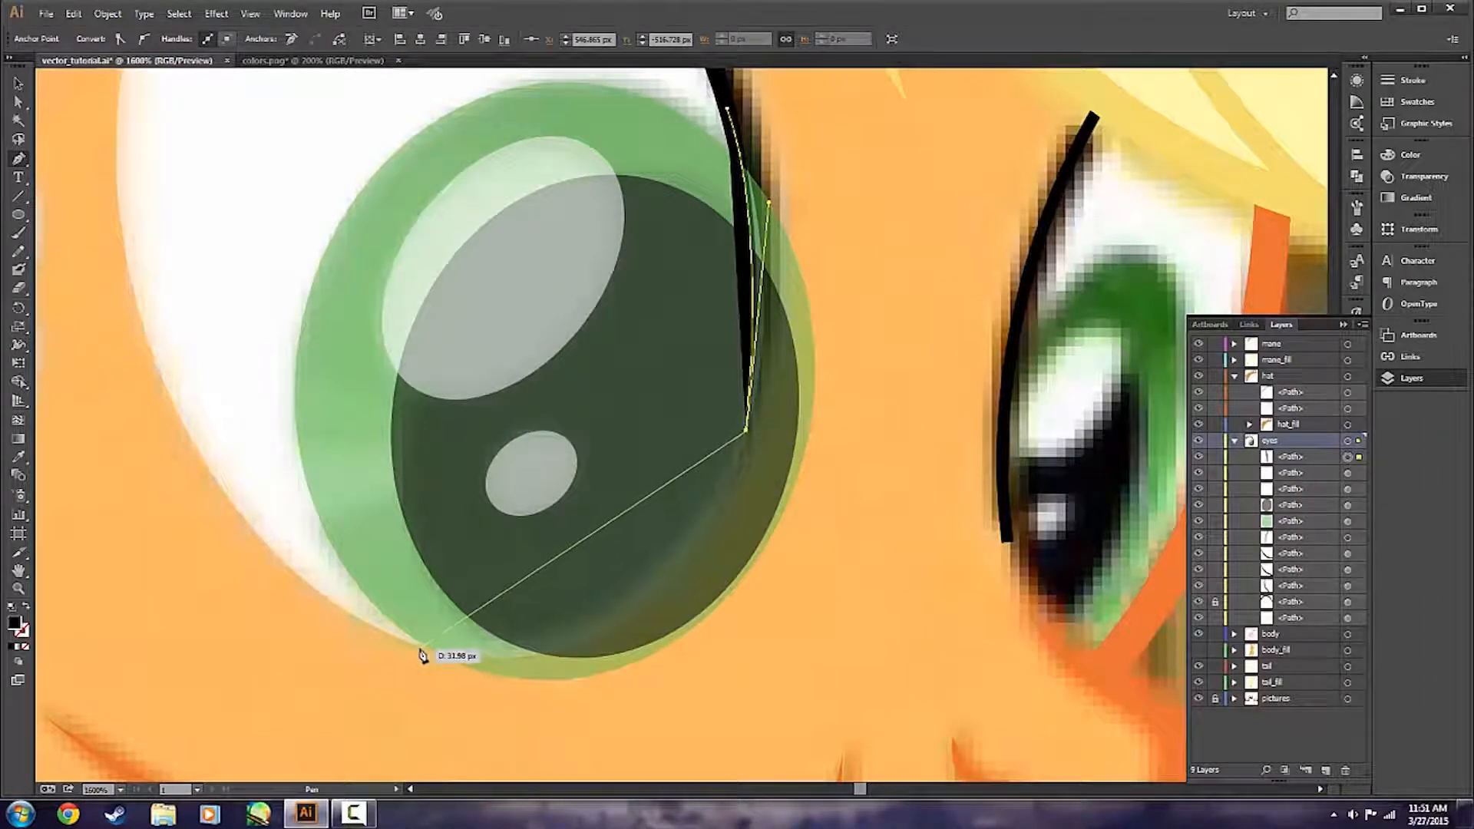
left_click_drag(402, 643, 342, 599)
key("ctrl+z")
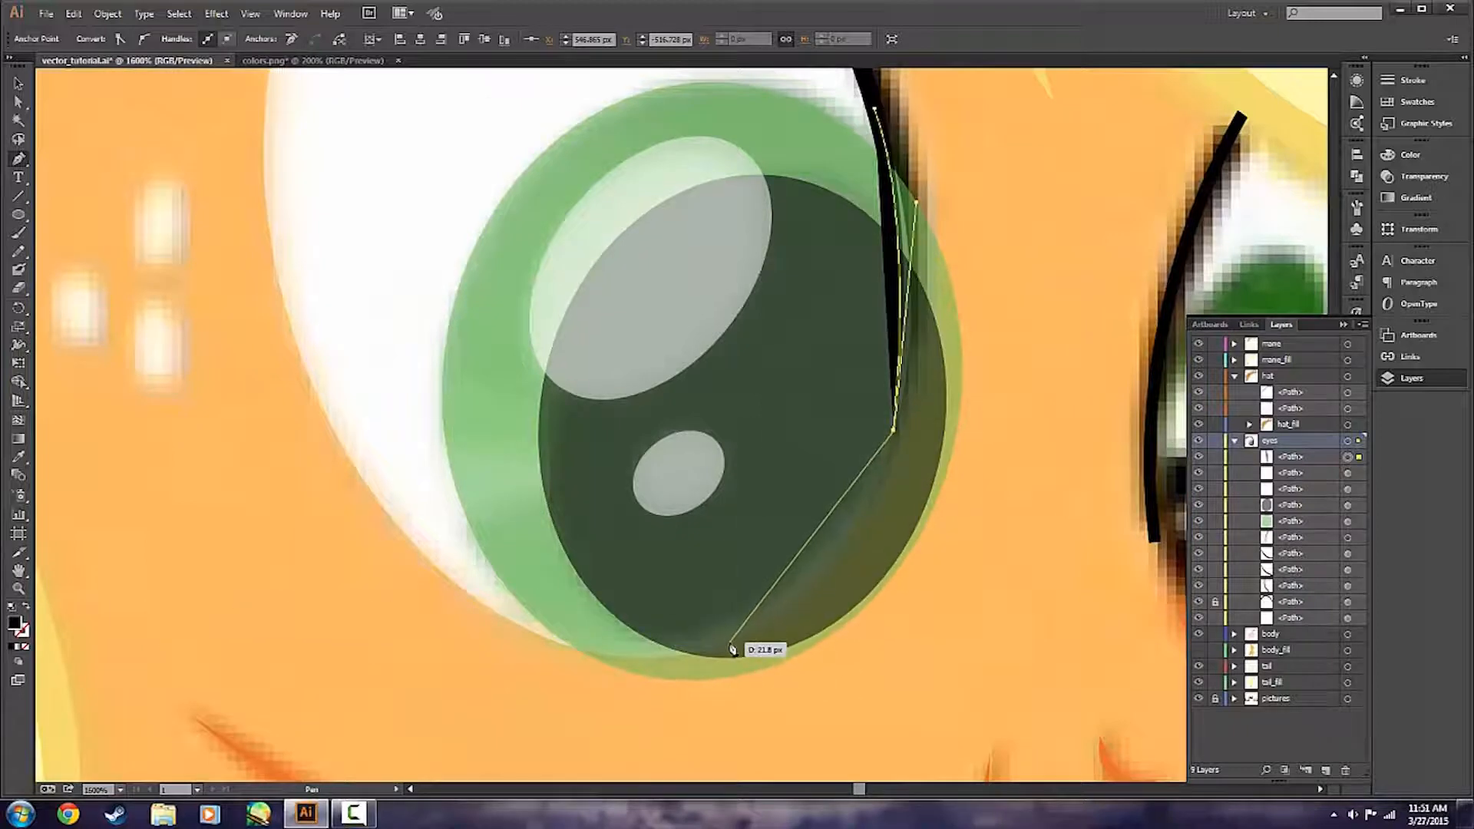
left_click_drag(651, 658, 453, 676)
key("ctrl+z")
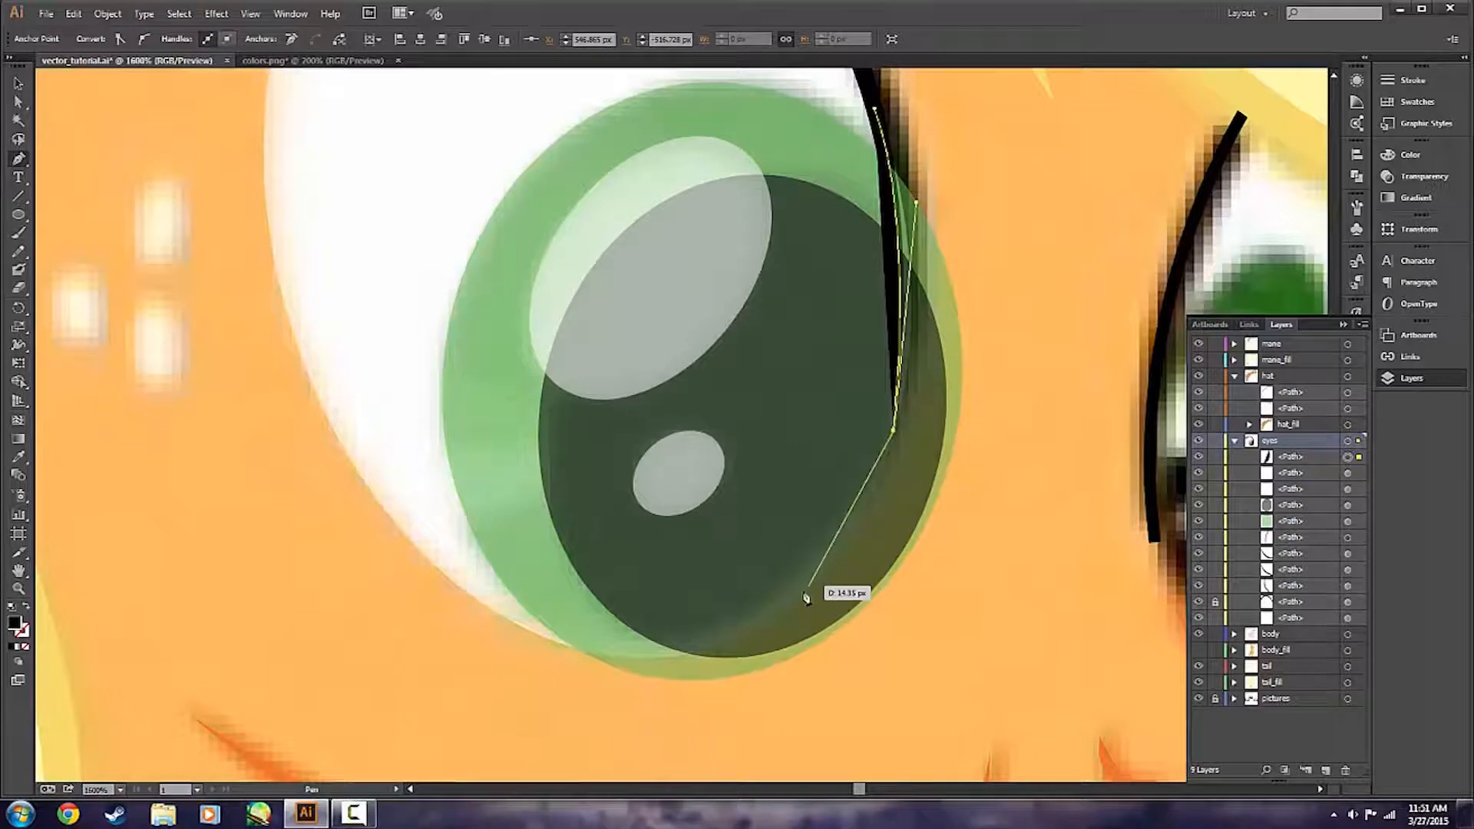
Continue the black Pen path along the nearer eye's lower edge and up its outer side.
left_click_drag(799, 600, 714, 679)
left_click(798, 600)
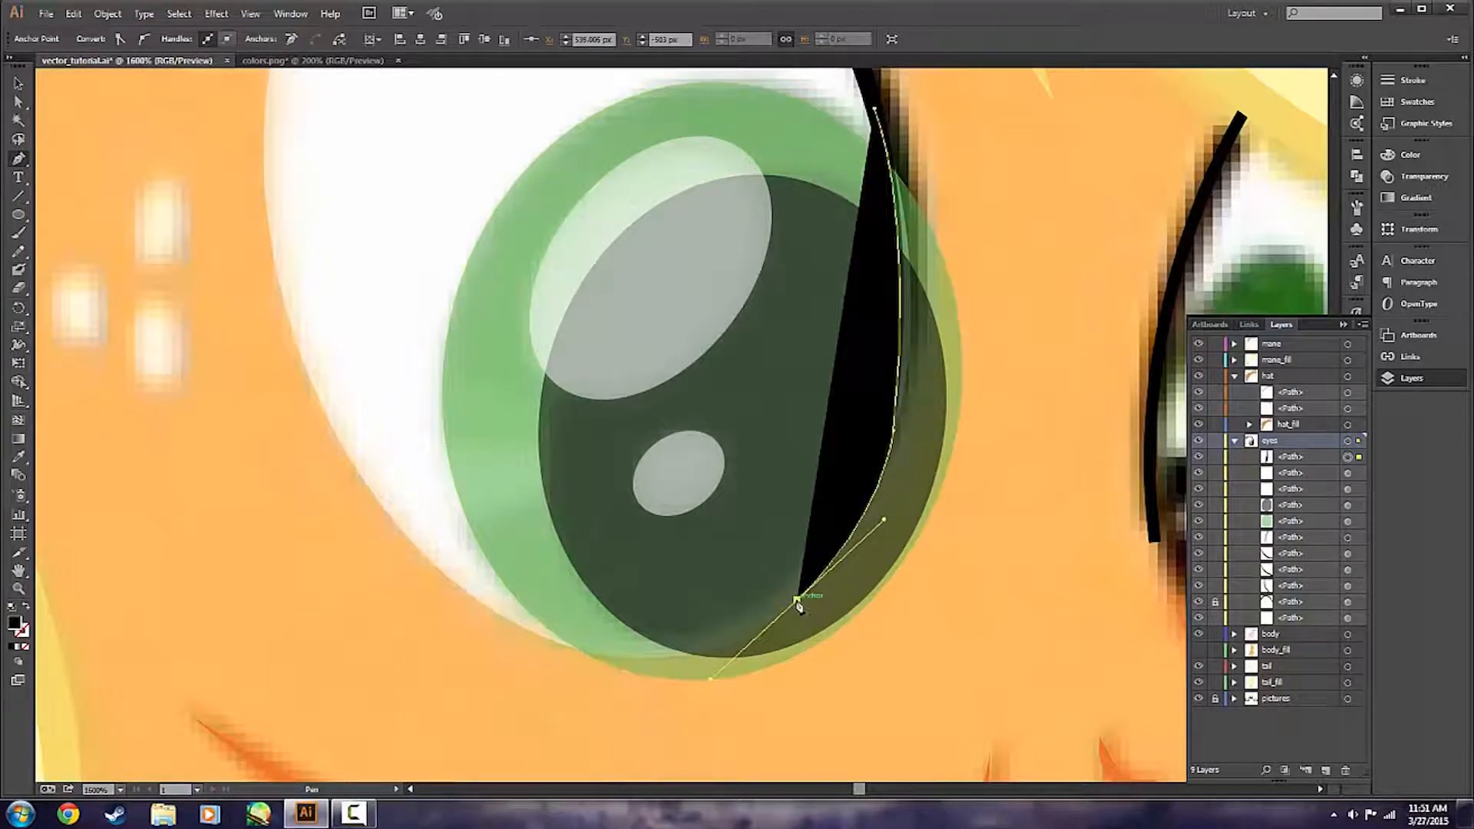
left_click_drag(558, 657, 391, 585)
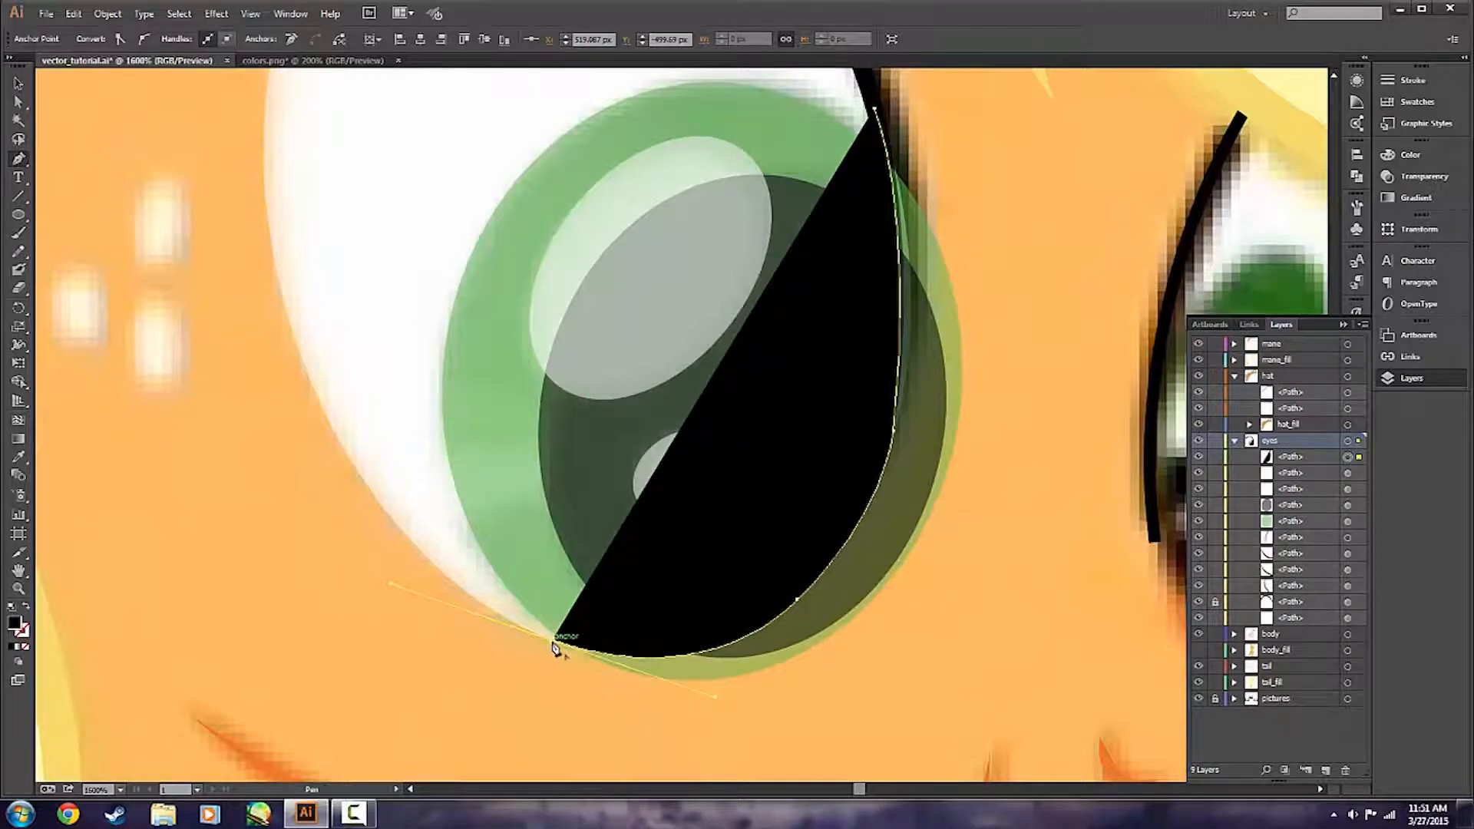
left_click(338, 412, "ctrl")
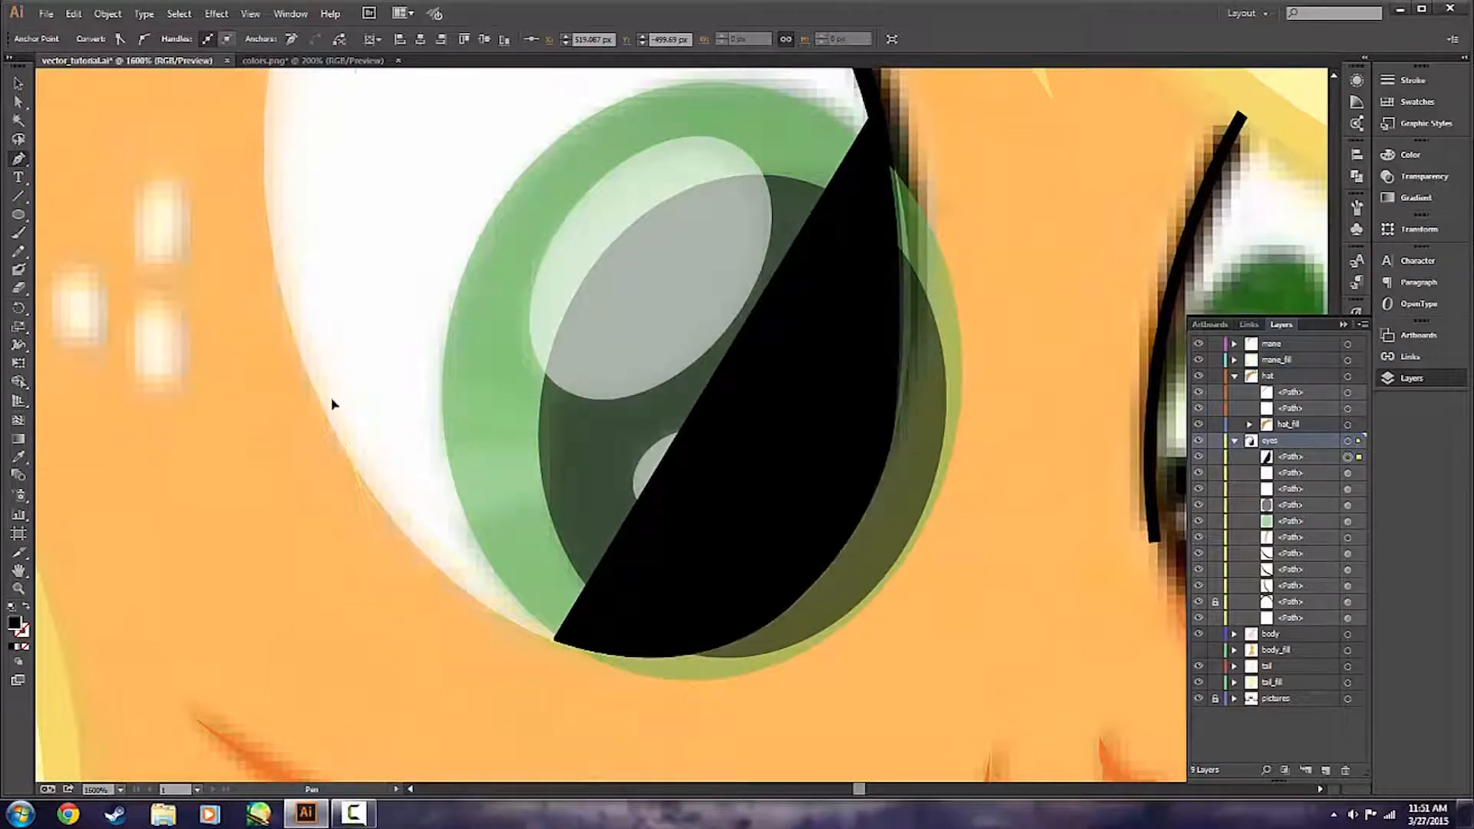
left_click_drag(277, 350, 278, 348)
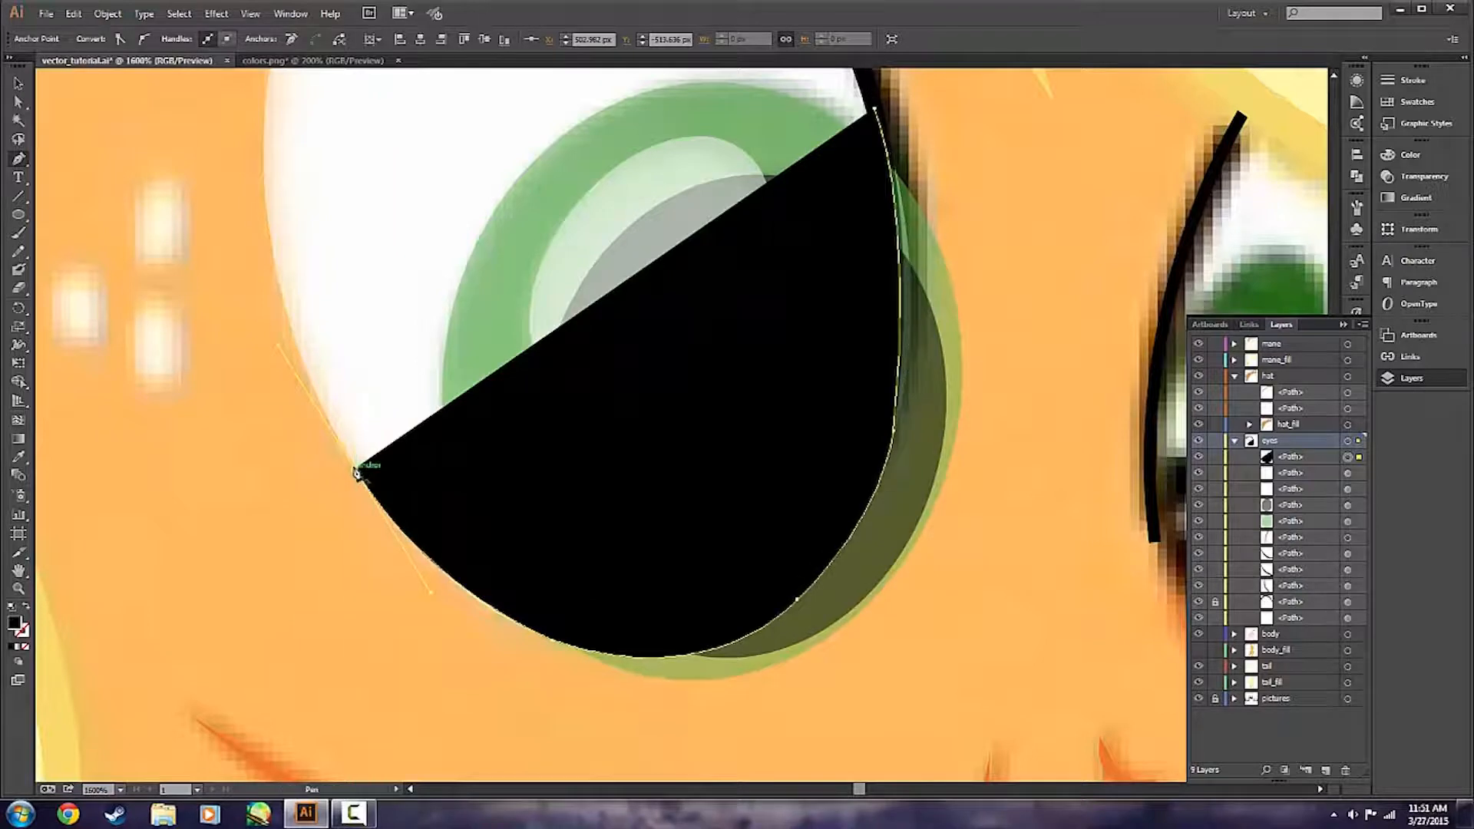
Loop the Pen path back outside the eye, below and beside the iris overhang, close it at its starting point, and deselect it.
left_click(976, 681, "ctrl")
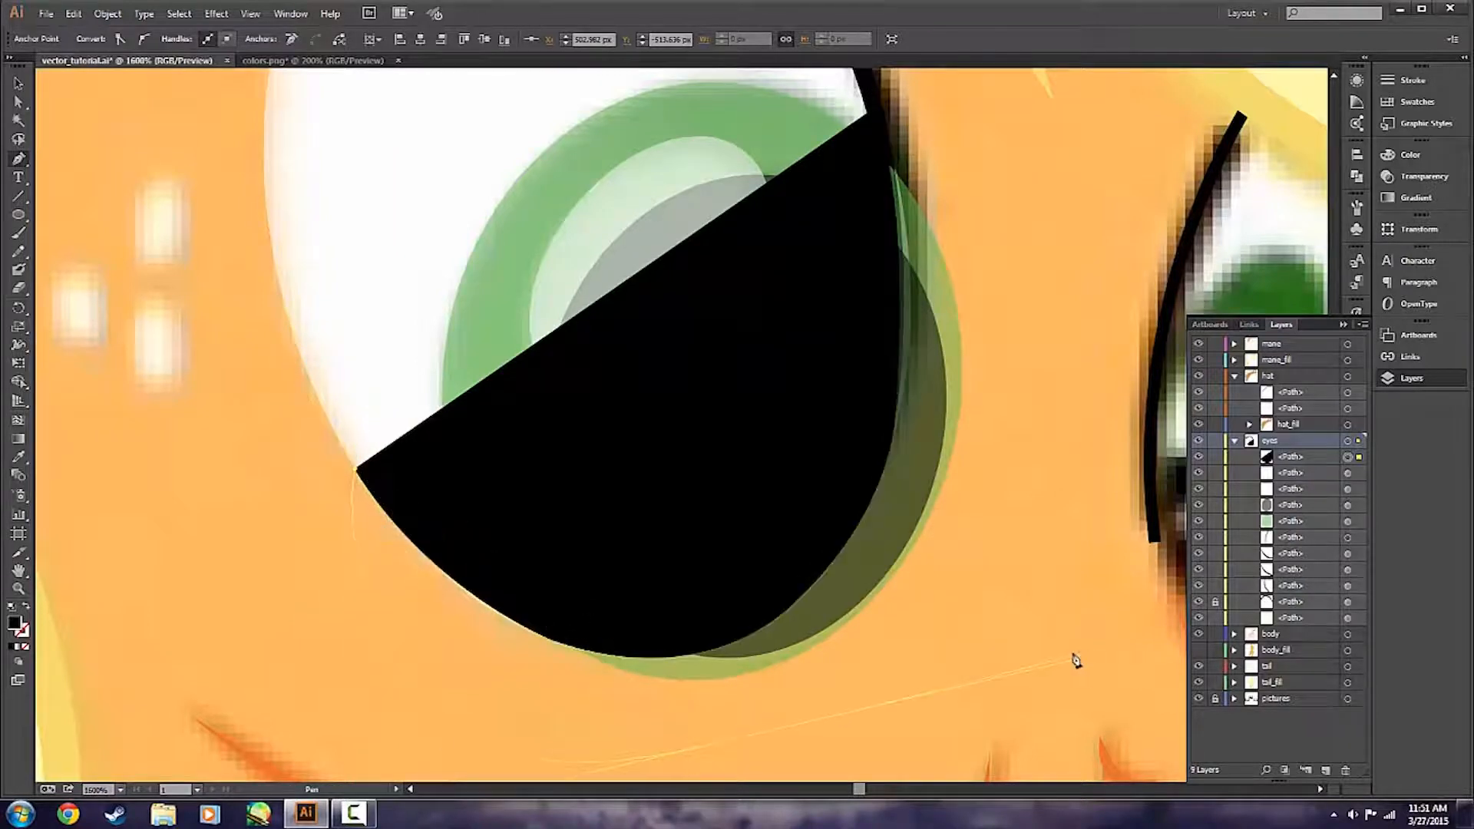
left_click_drag(1077, 660, 1092, 654)
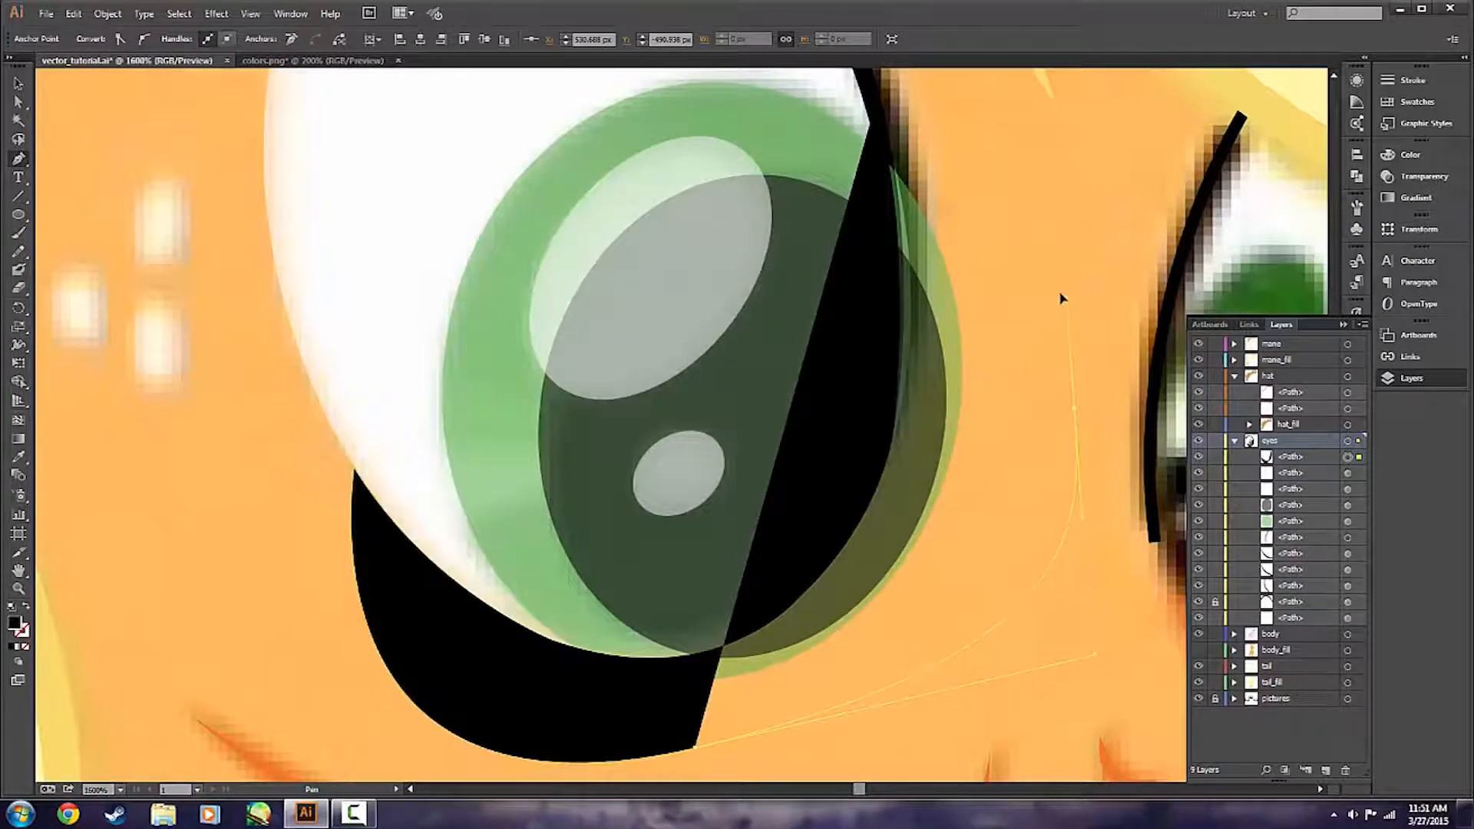
left_click_drag(1065, 302, 1060, 306)
scroll(999, 301, "up", 3)
left_click_drag(874, 300, 856, 317)
key("v")
left_click(1148, 415)
Select the black shape with the nearer eye's white, iris, pupil and highlights, and make an opacity mask with Clip turned off.
scroll(1000, 585, "down", 1)
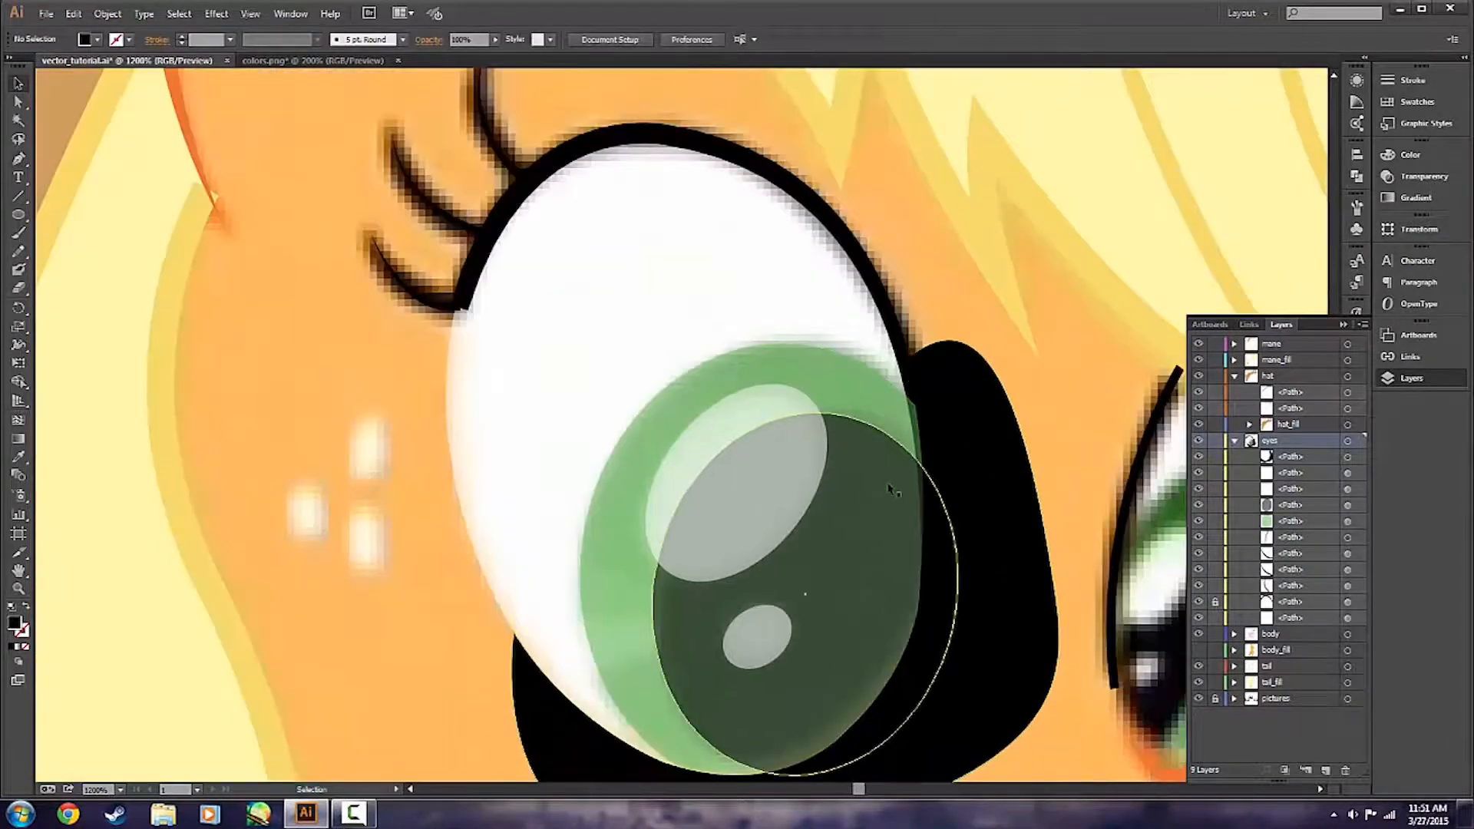
scroll(892, 487, "down", 2)
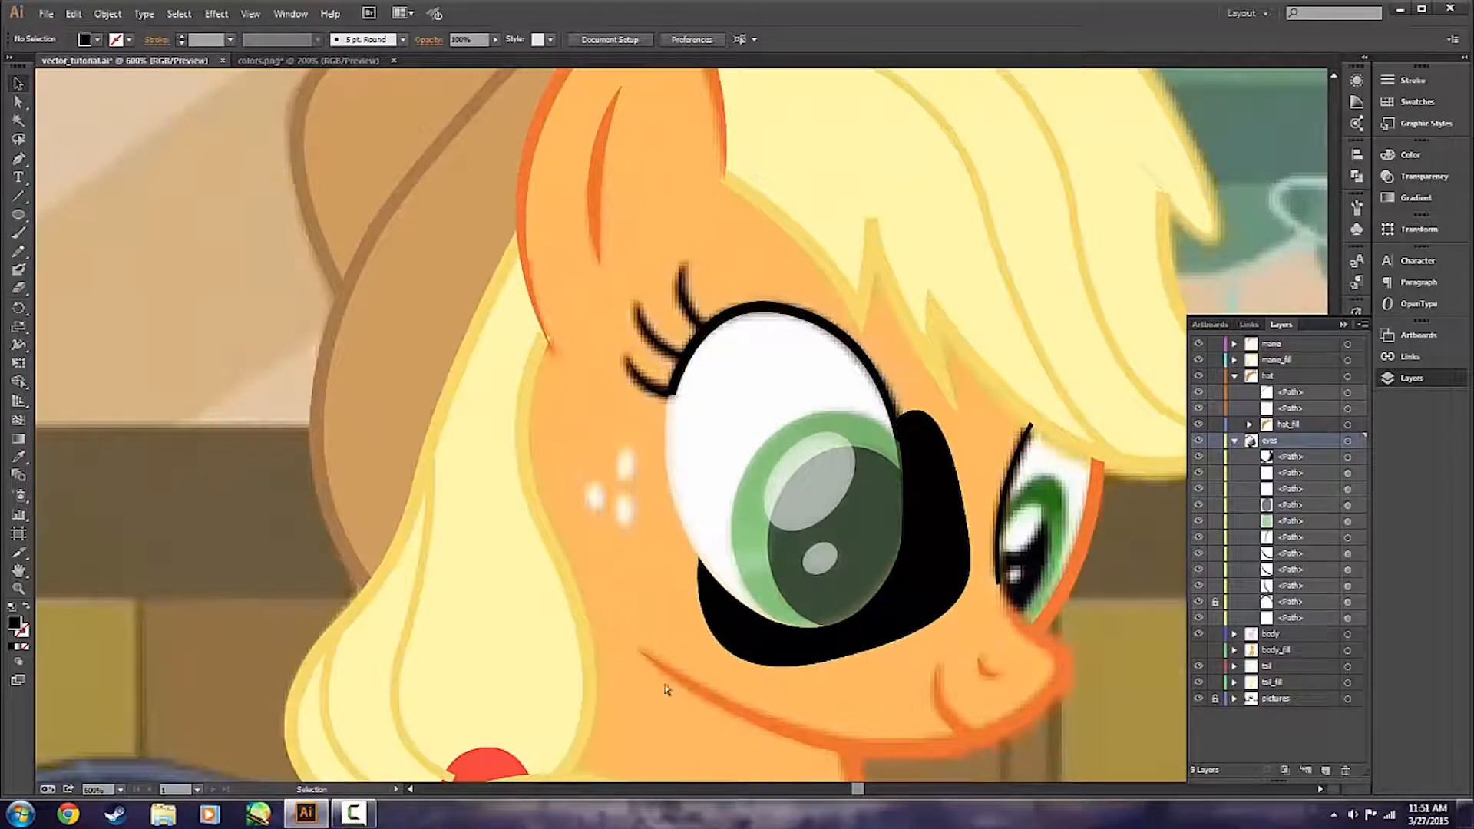
scroll(737, 707, "right", 2)
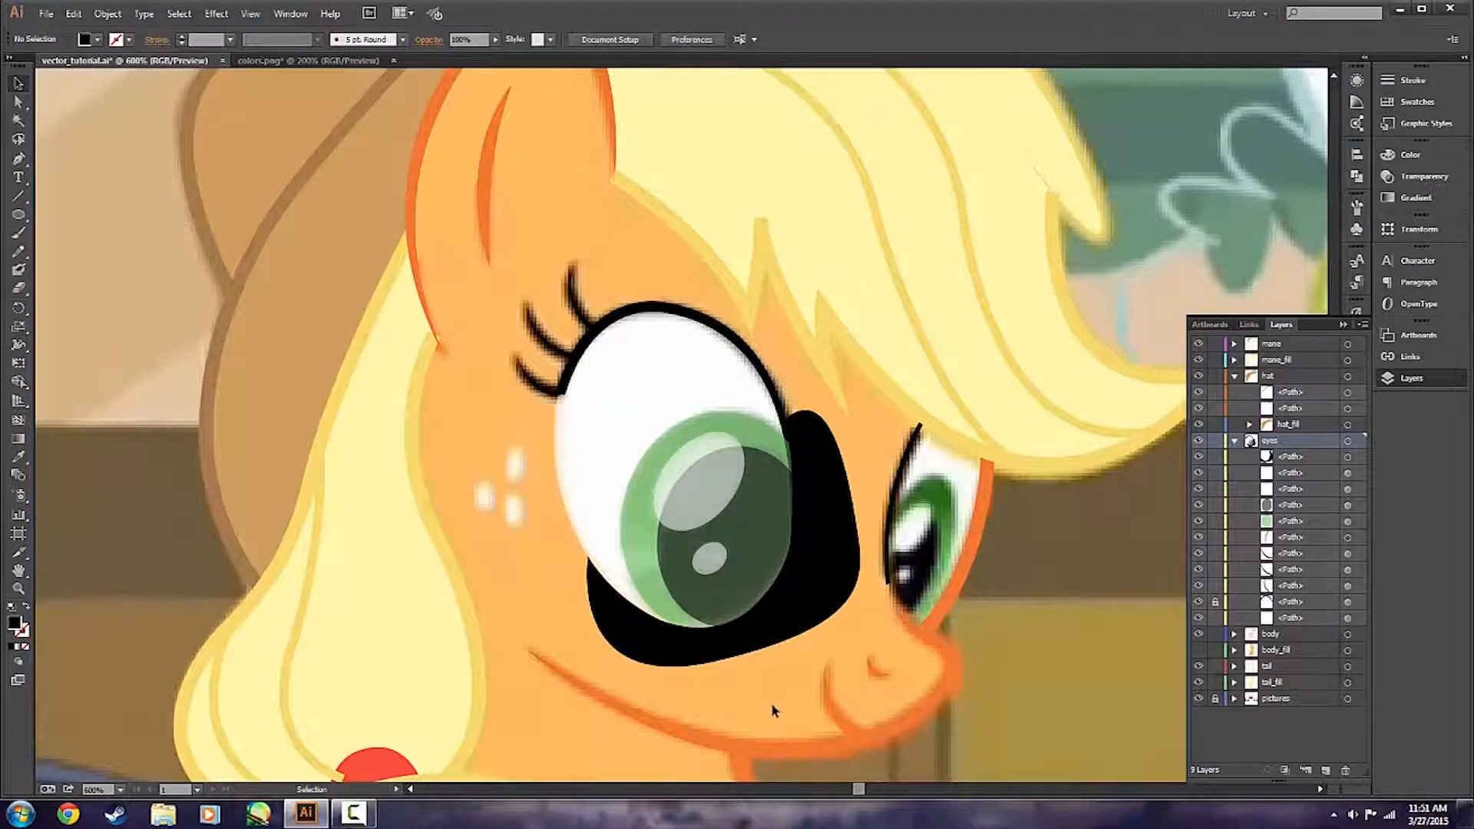
left_click(847, 551)
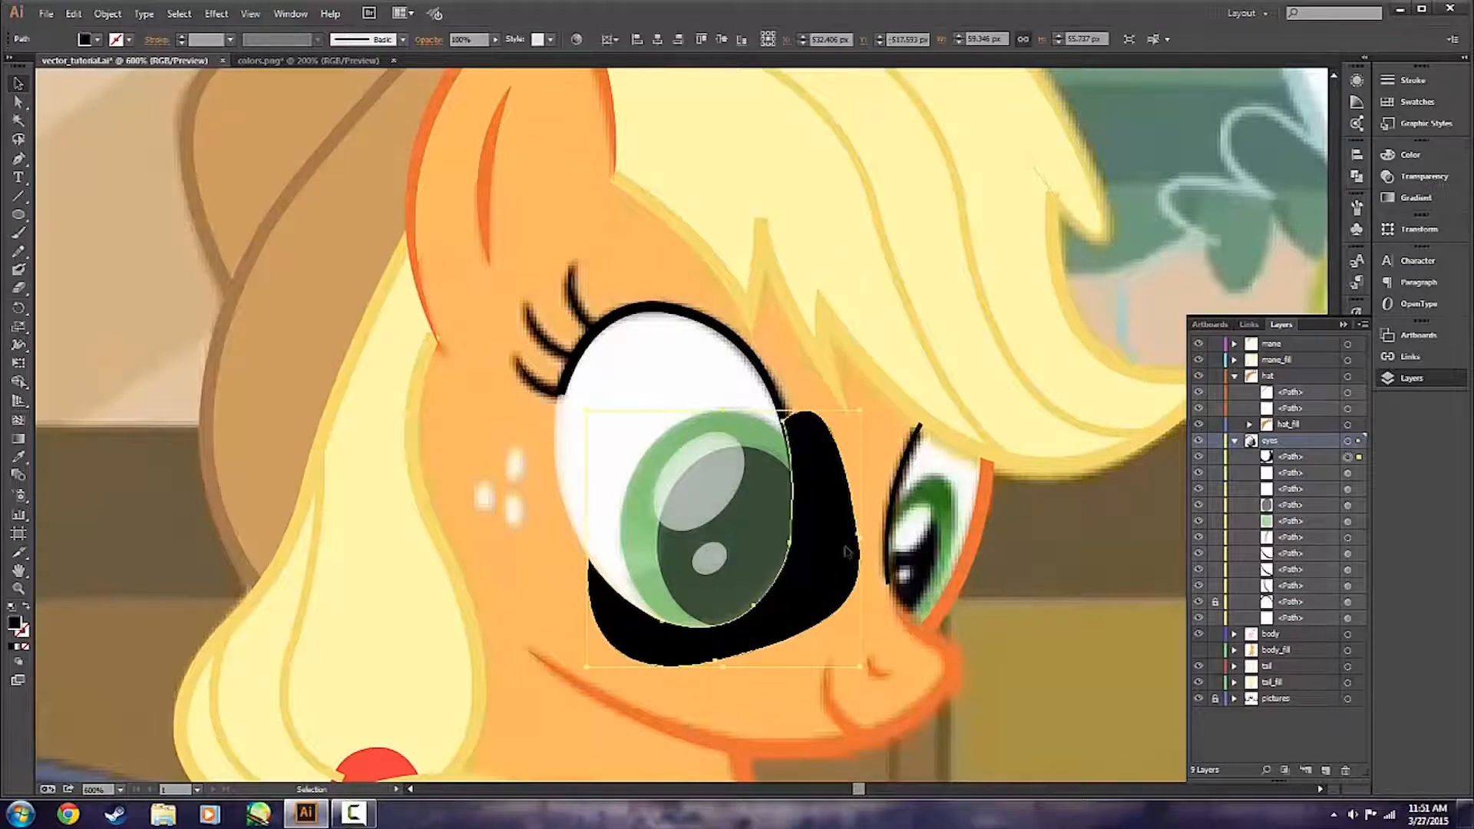
scroll(689, 692, "up", 1)
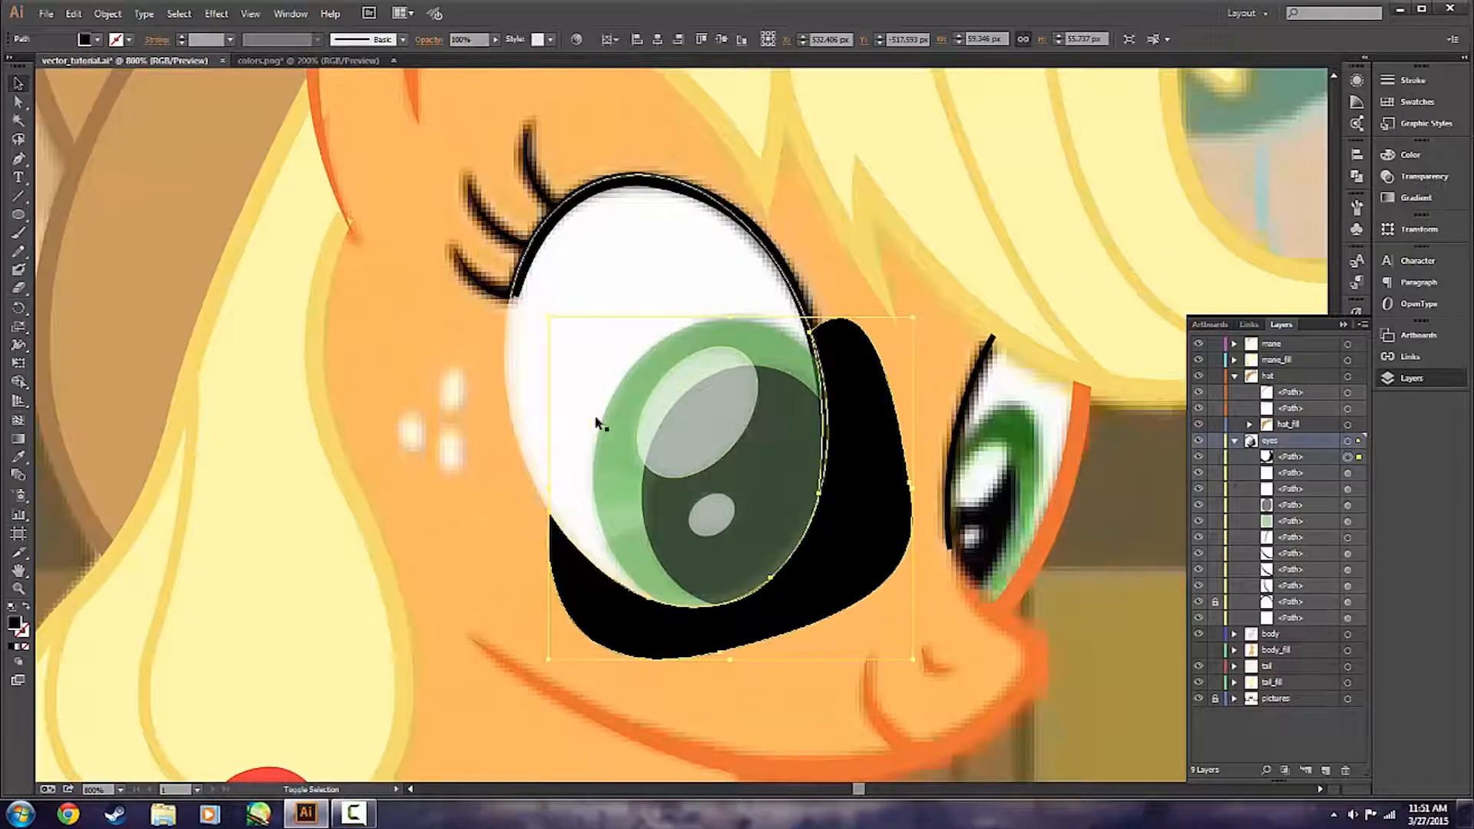
left_click(619, 261, "shift")
left_click(693, 379, "shift")
left_click(768, 476, "shift")
left_click(720, 511, "shift")
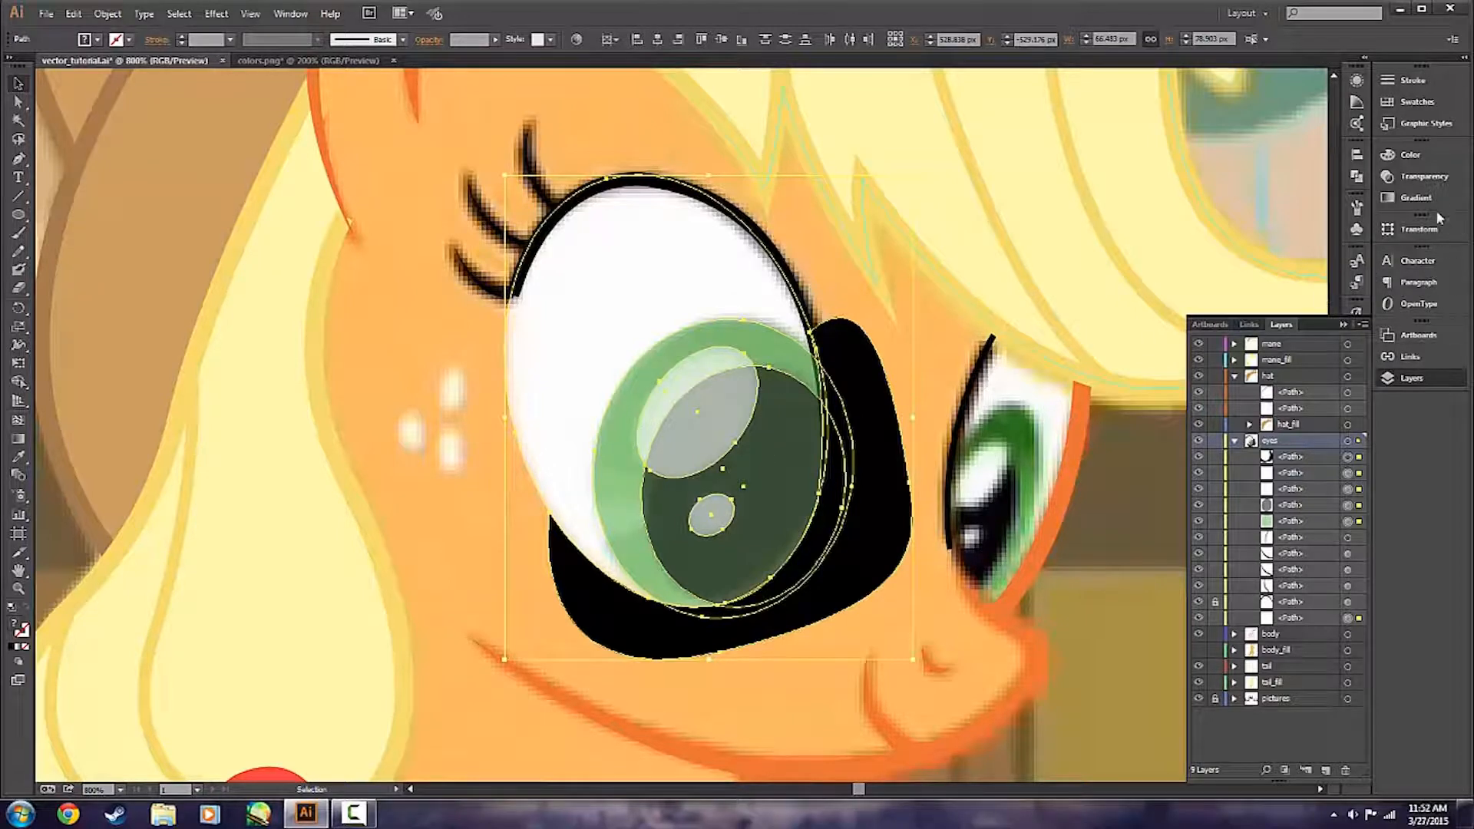
left_click(1425, 183)
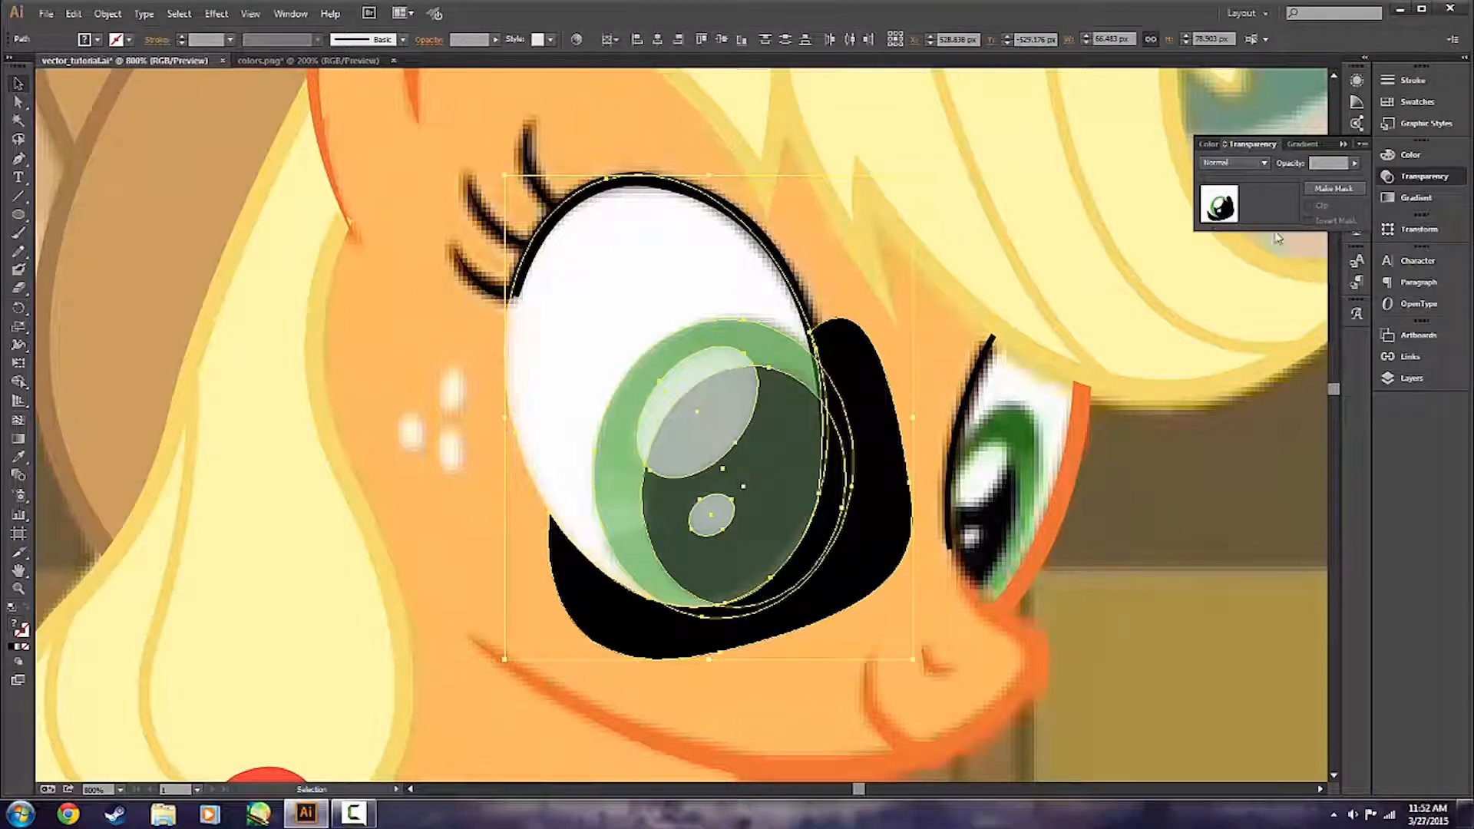
left_click(1334, 189)
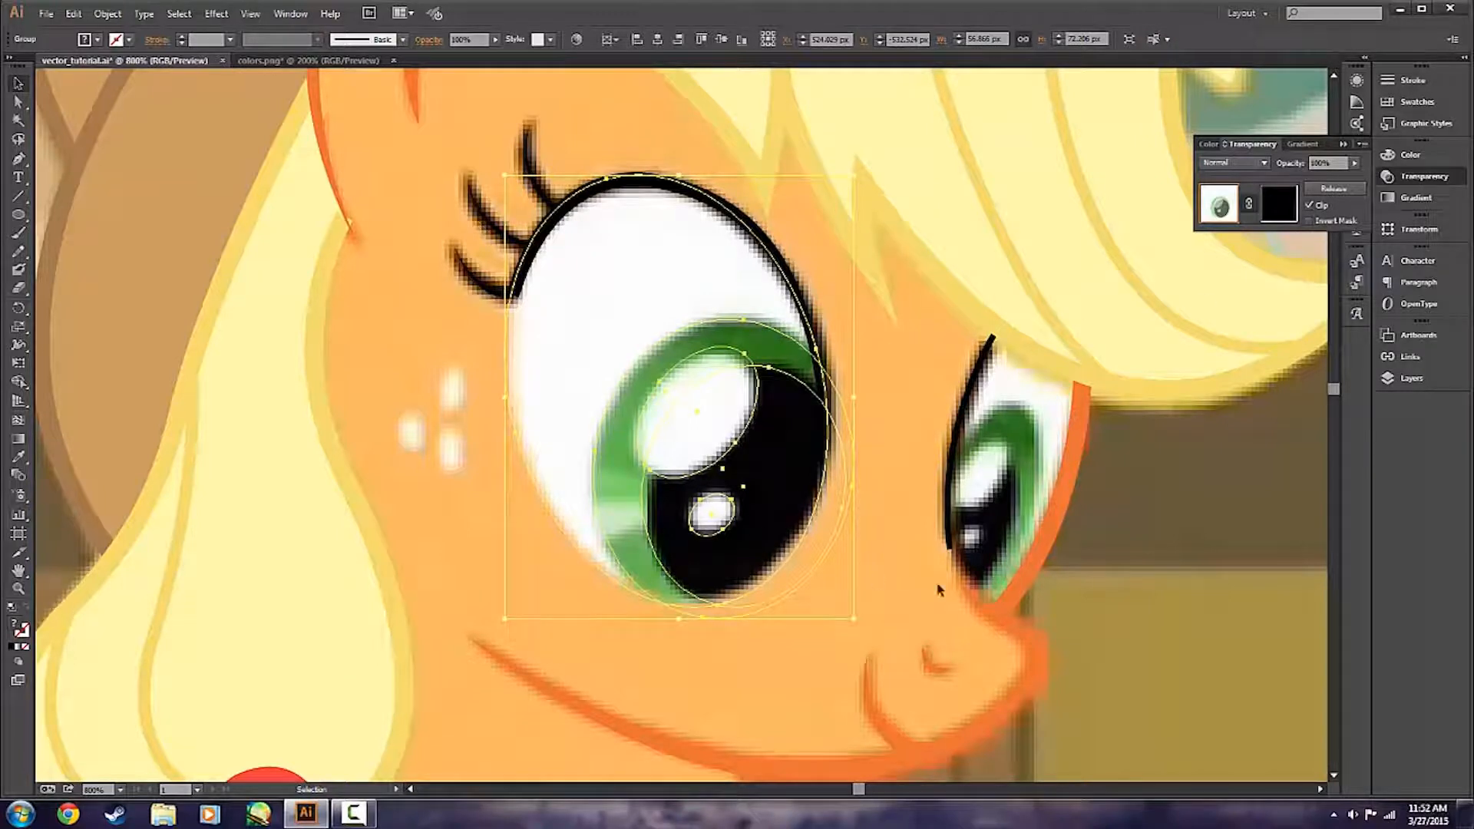
left_click(1310, 207)
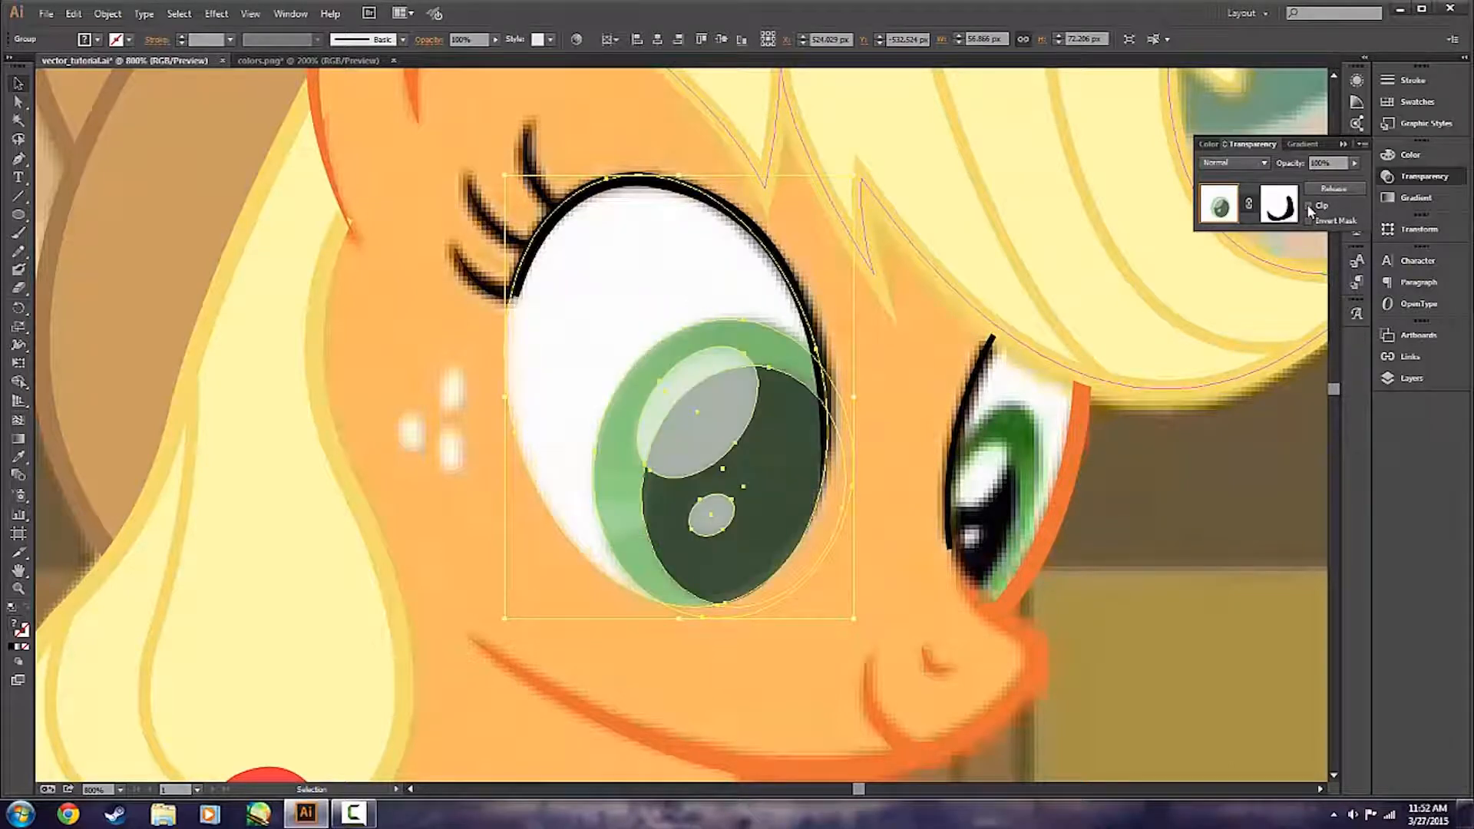
left_click(893, 390)
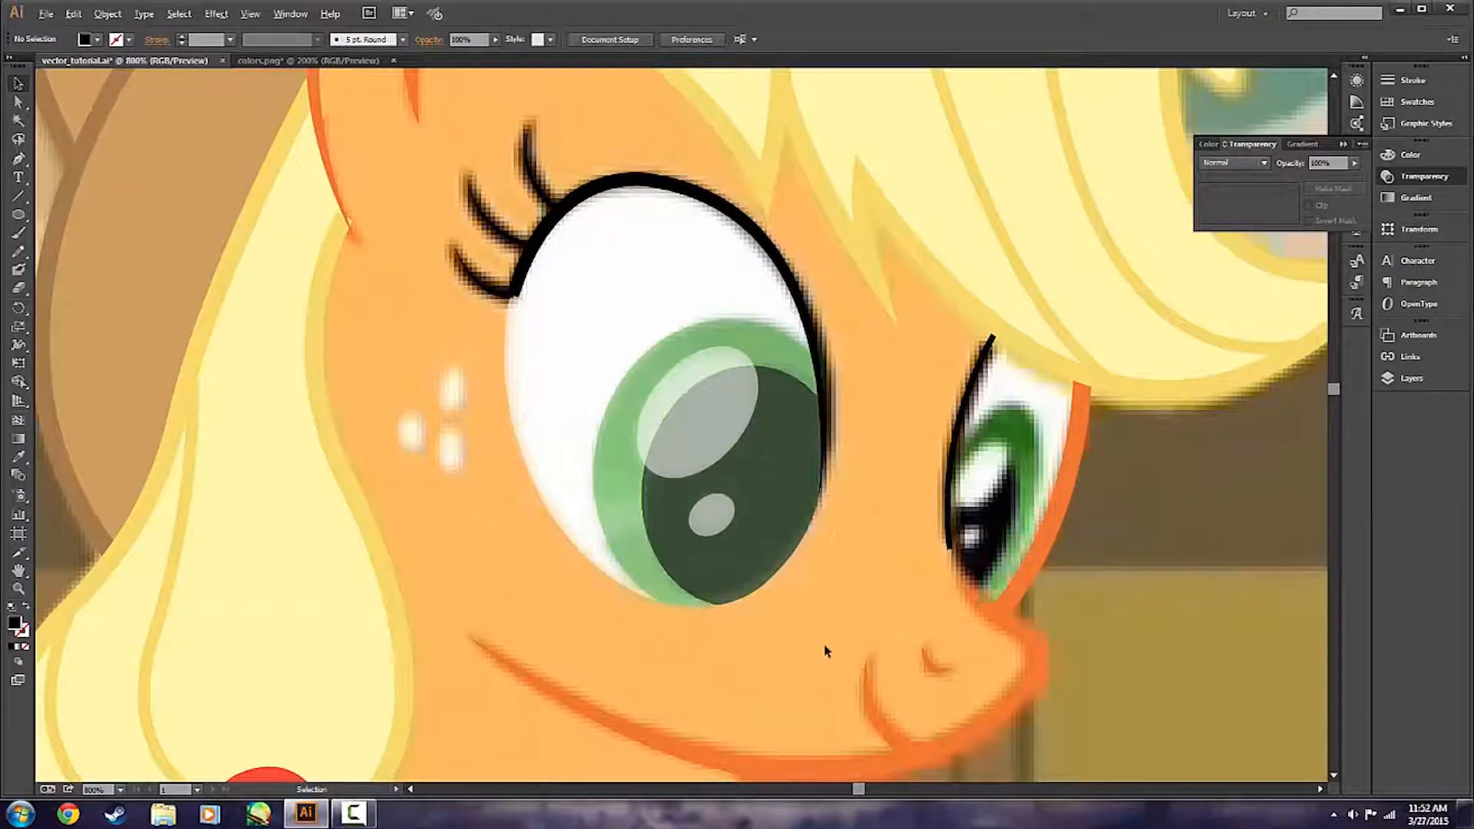
scroll(827, 651, "down", 1)
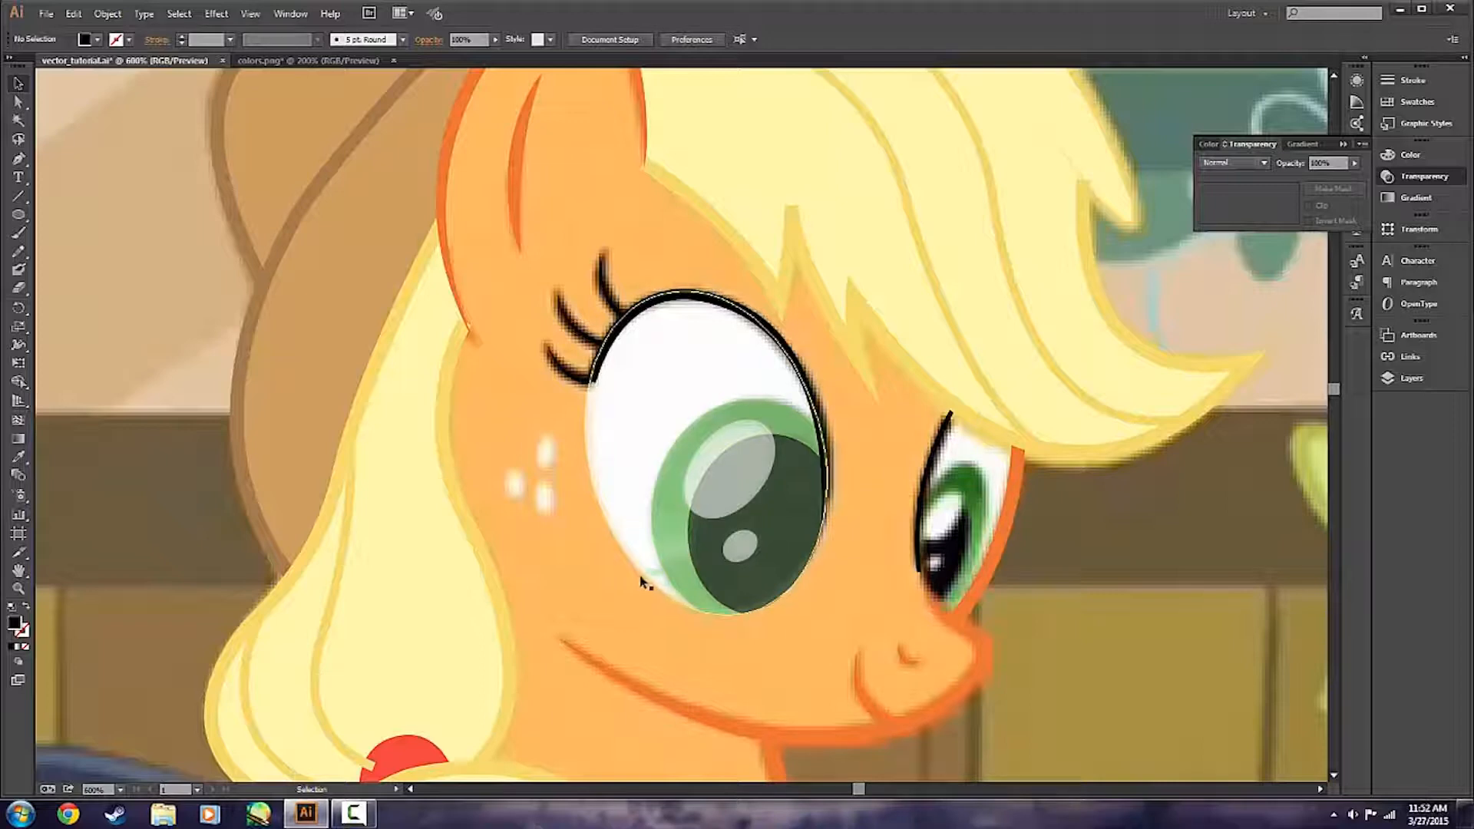
Isolate the masked eye group and set the opacity of the pupil and both highlights to 100%.
left_click(589, 482)
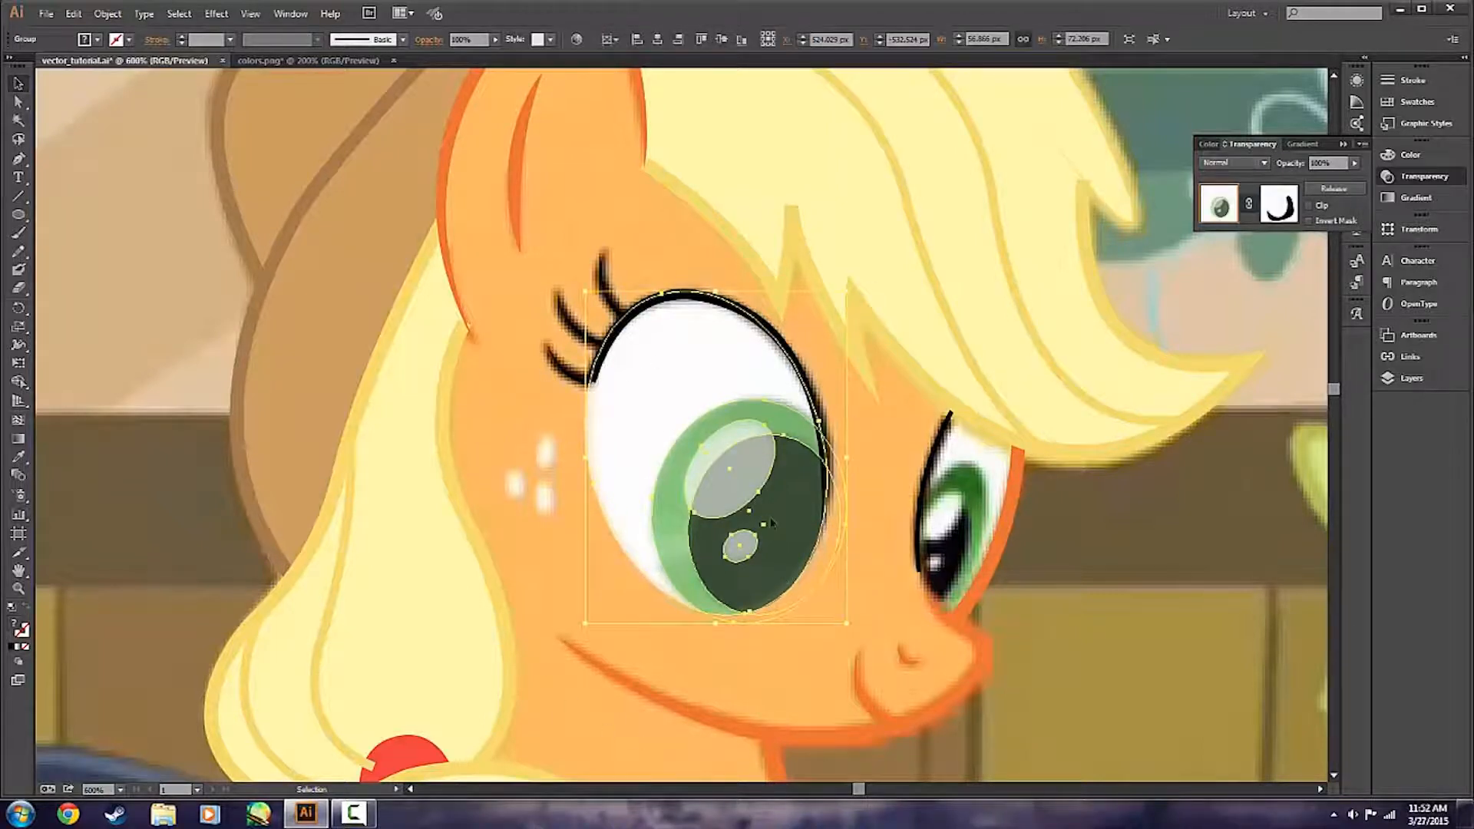
double_click(771, 523)
left_click(751, 530)
left_click(743, 561, "shift")
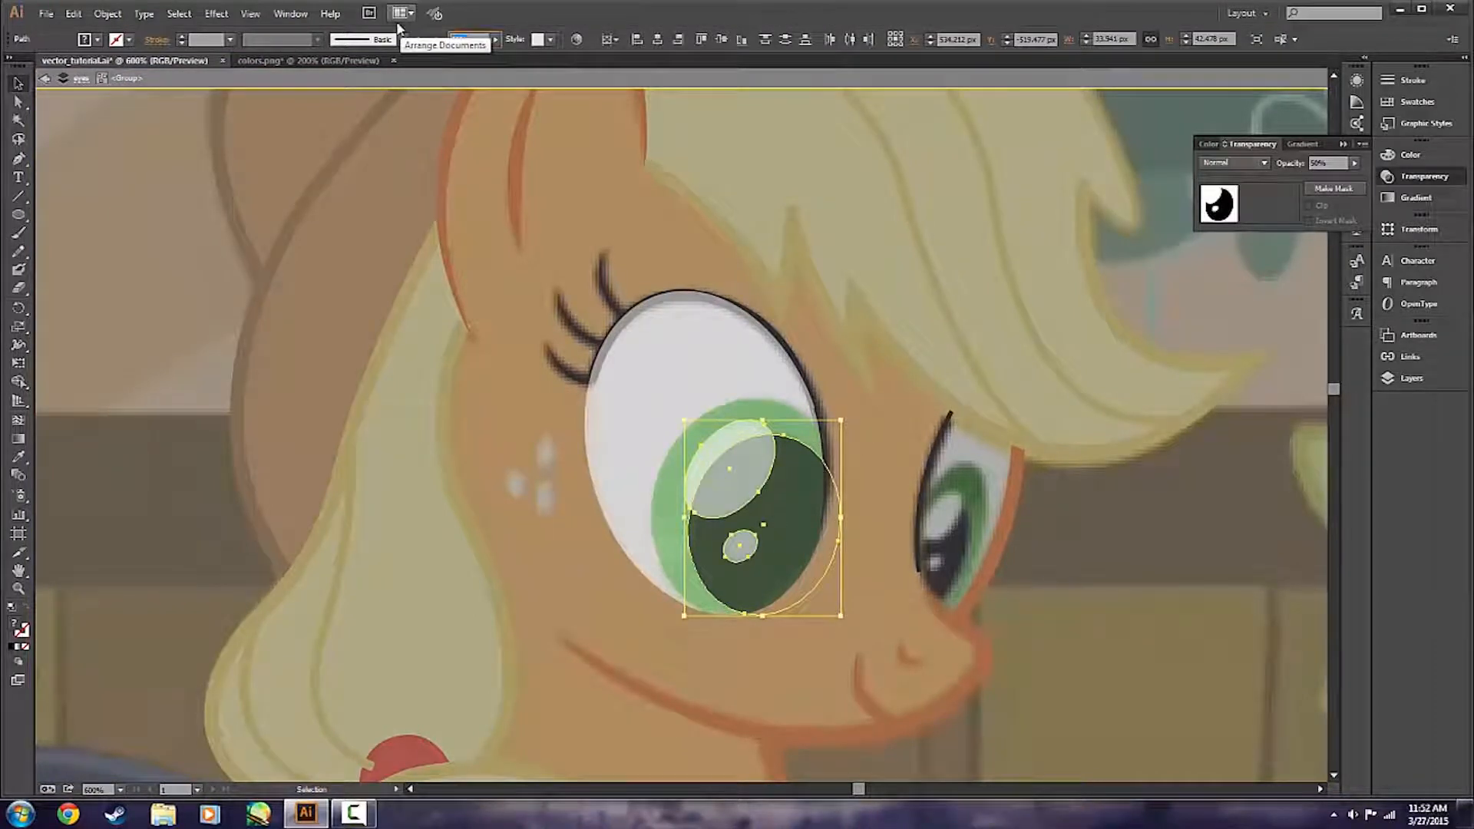
type("100")
key("Return")
Set the opacity of the eye white and green iris to 100% and leave the group's isolation.
left_click(608, 508)
left_click(660, 459)
left_click(635, 395, "shift")
left_click(465, 40)
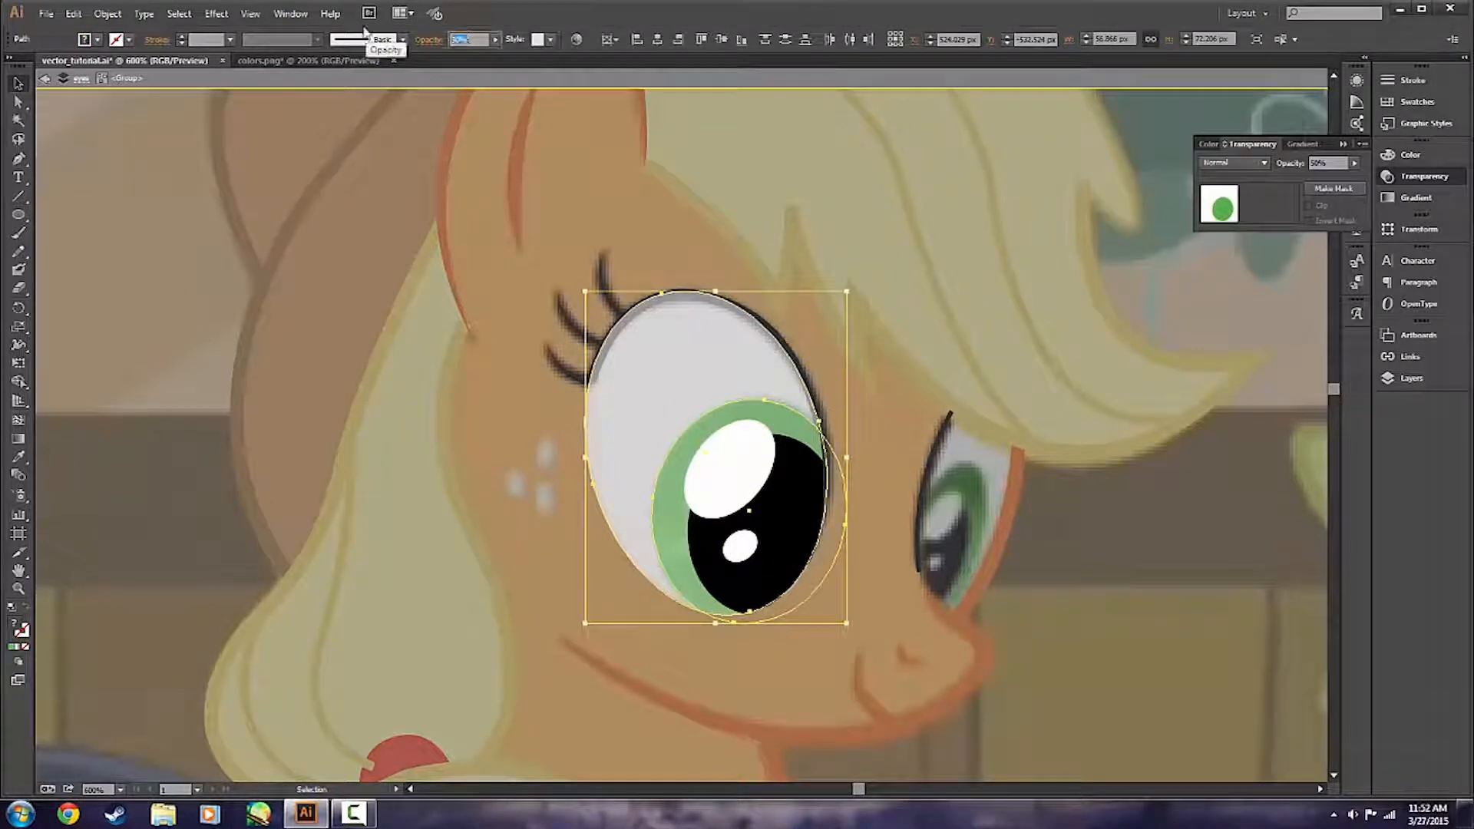
type("100")
key("Return")
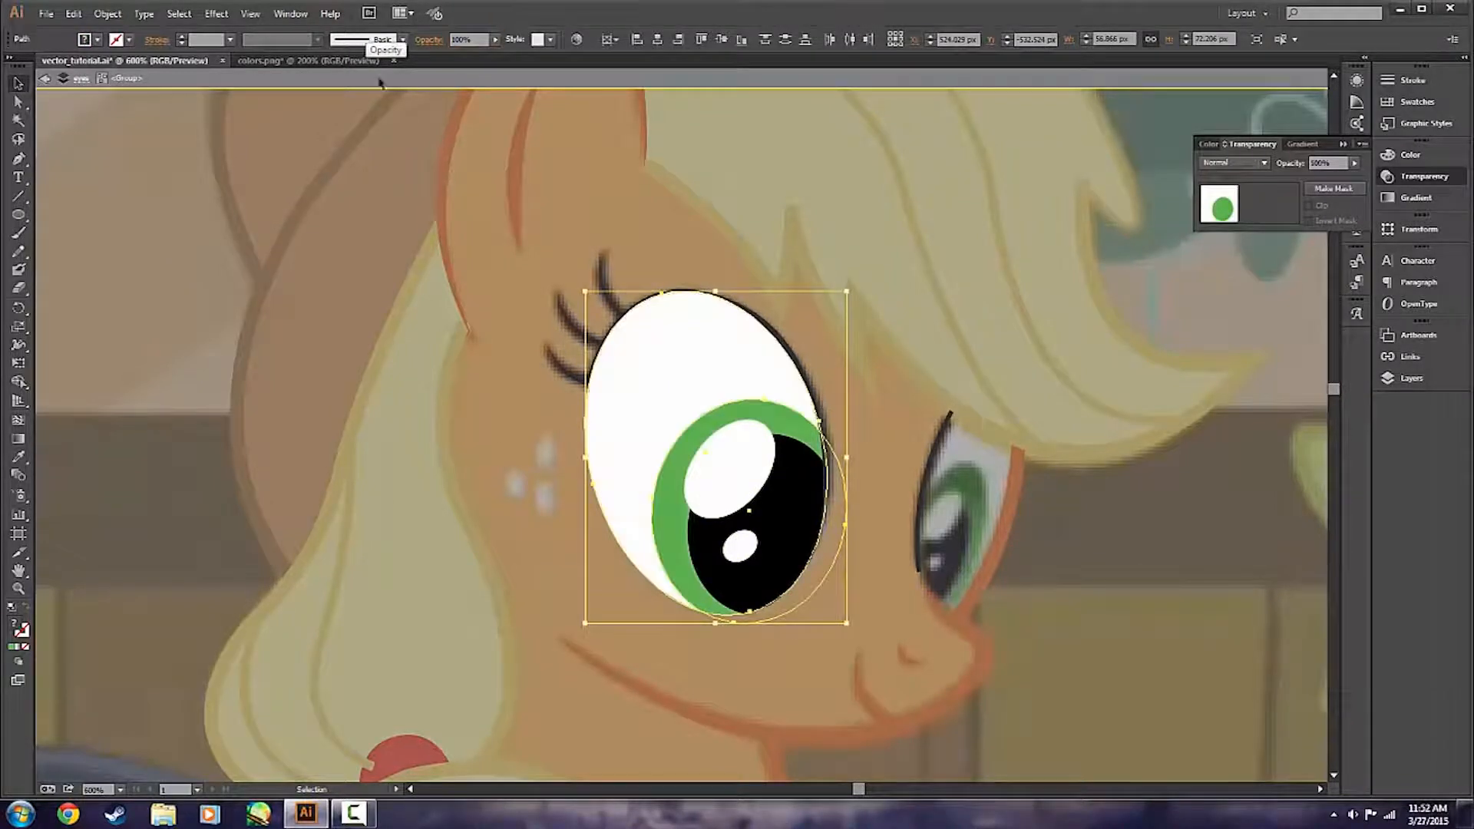
double_click(510, 430)
Display the layer list and examine the masked eye against the whole pony and up close.
scroll(1230, 629, "down", 2)
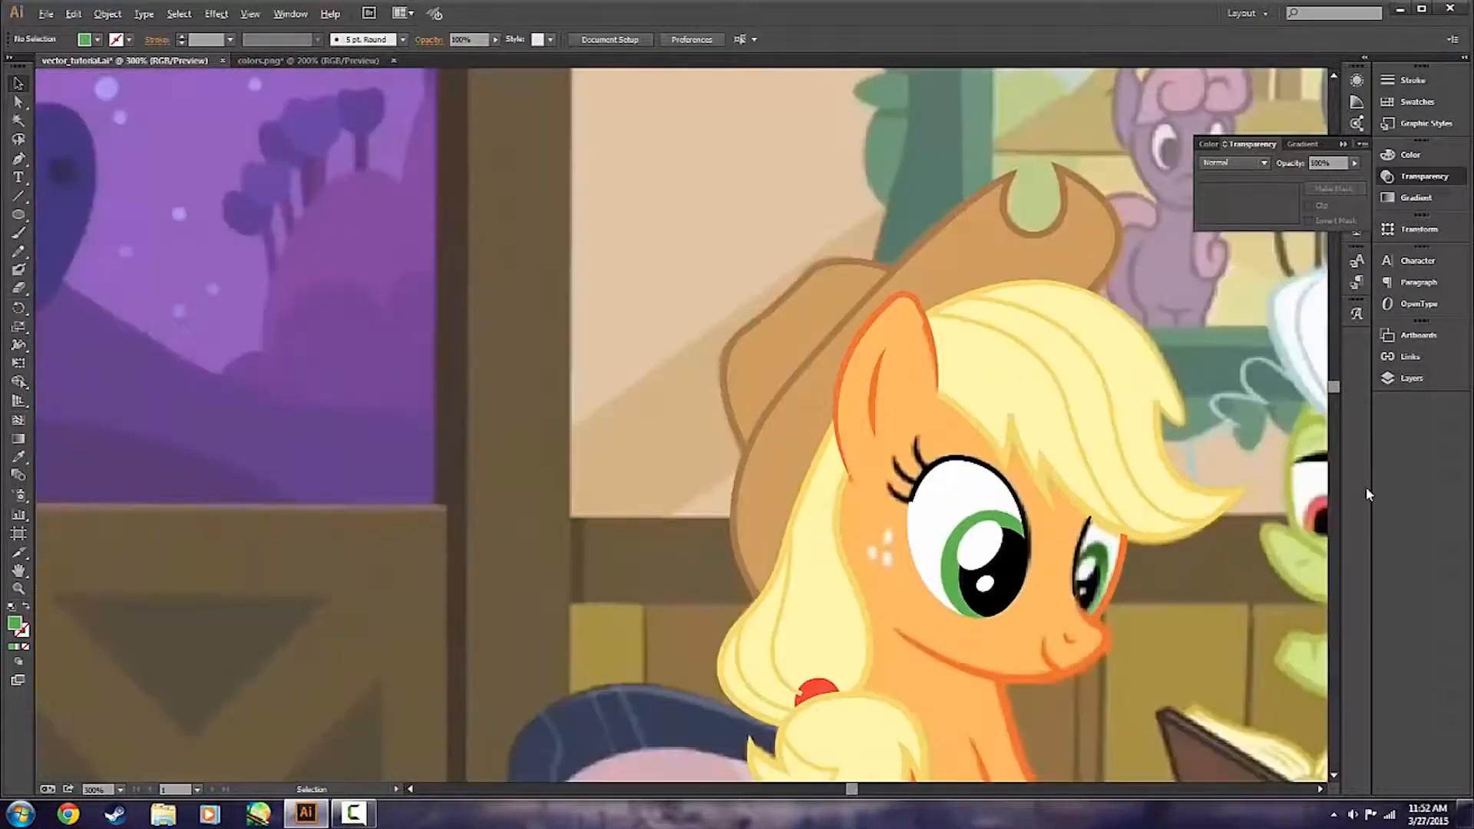
left_click(1411, 378)
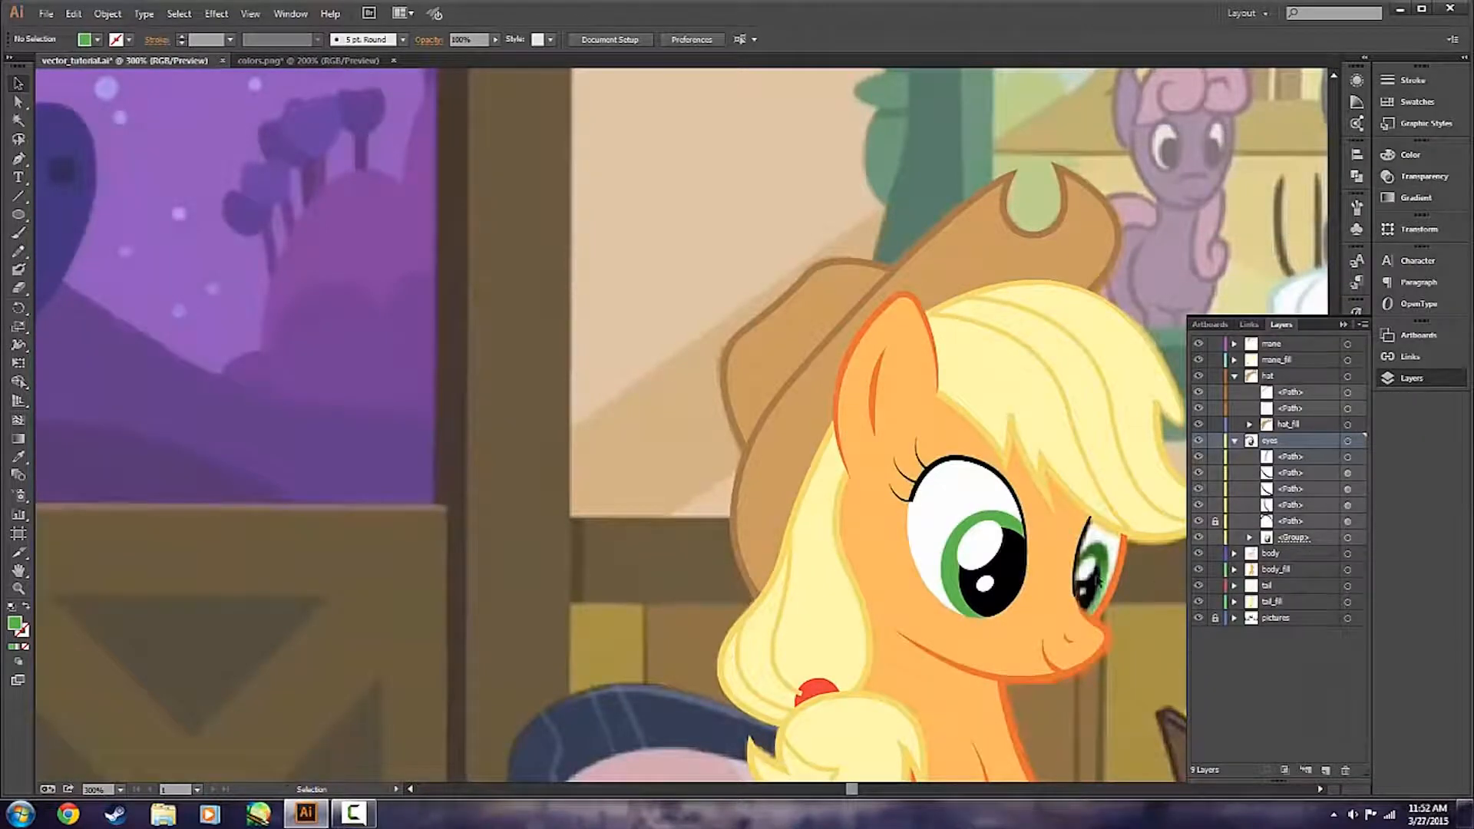
scroll(804, 574, "right", 4)
scroll(909, 634, "down", 1)
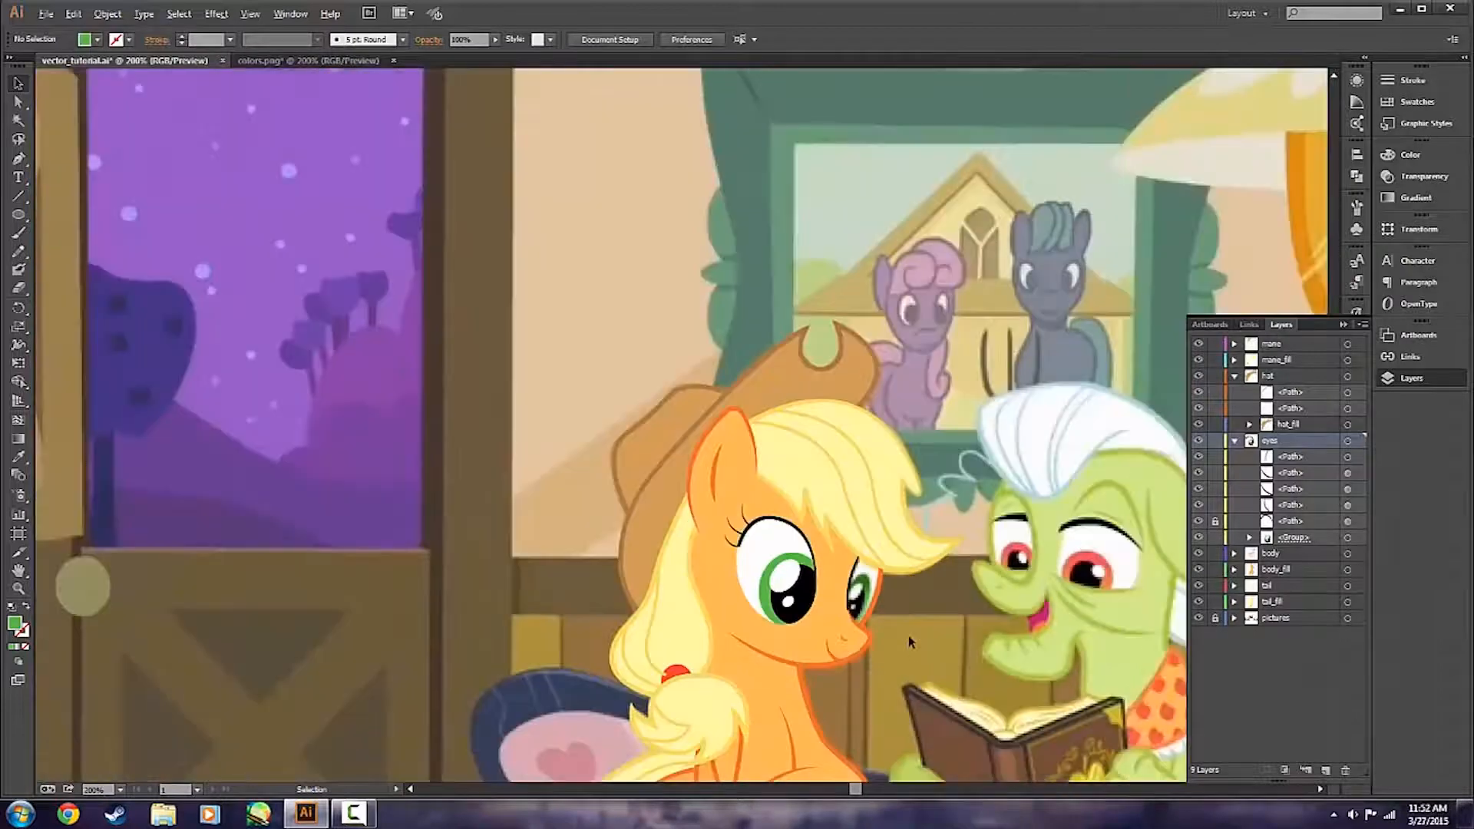
scroll(909, 634, "right", 3)
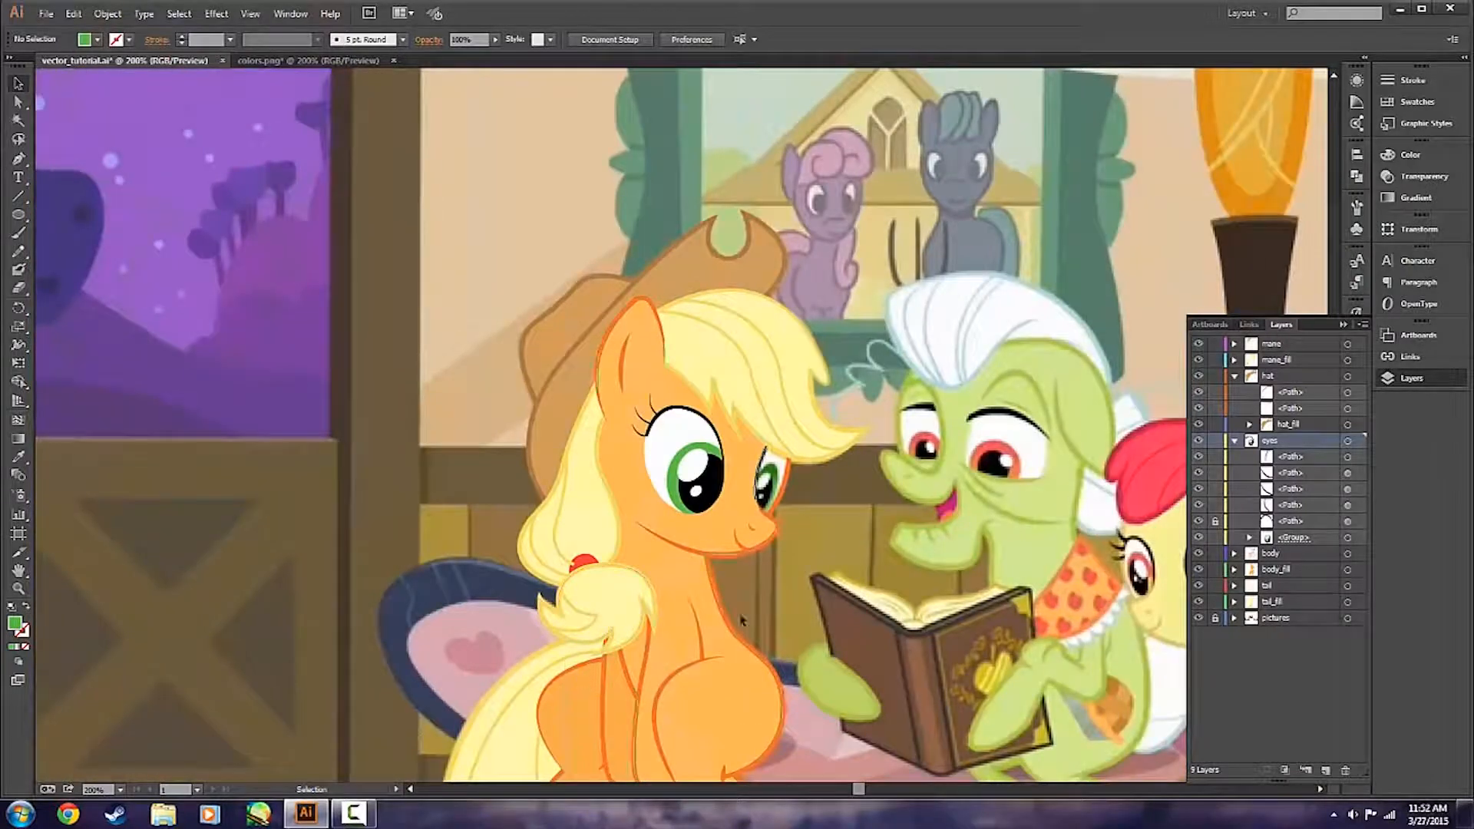
scroll(703, 547, "up", 2)
scroll(658, 543, "up", 2)
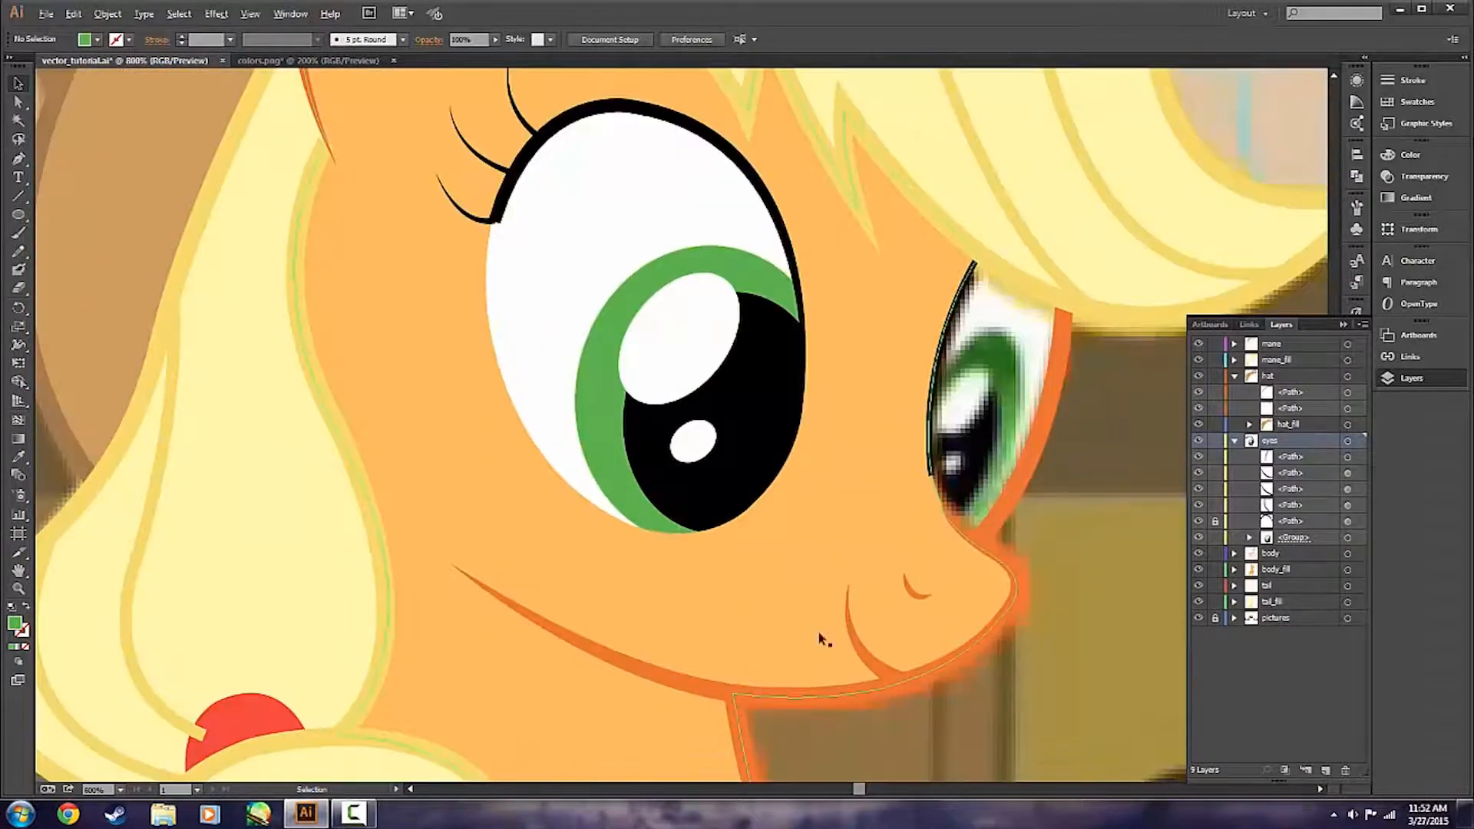
scroll(598, 482, "up", 1)
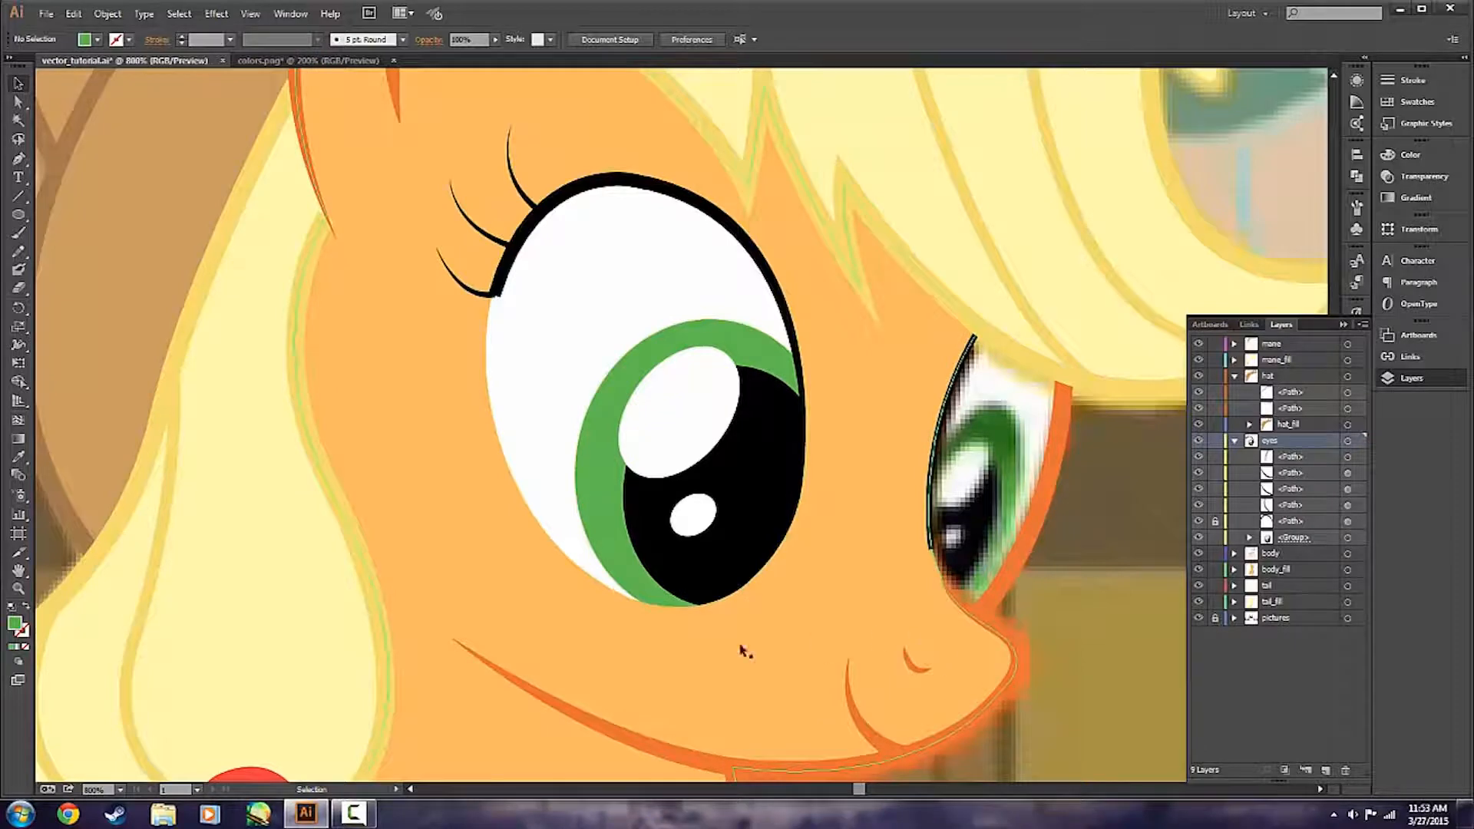
scroll(816, 641, "up", 1)
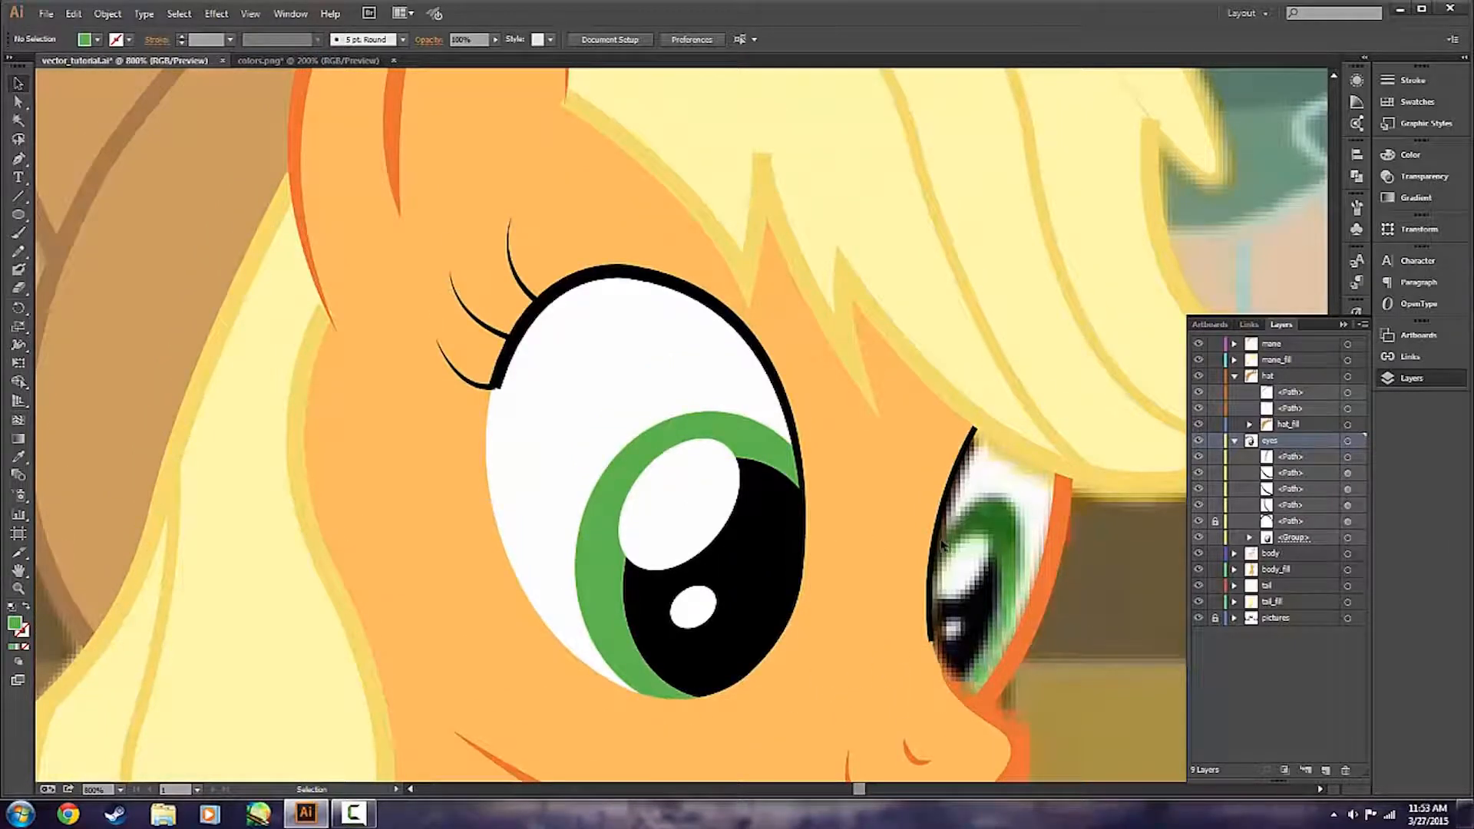
Undo the opacity changes and the opacity mask on the nearer eye.
key("a")
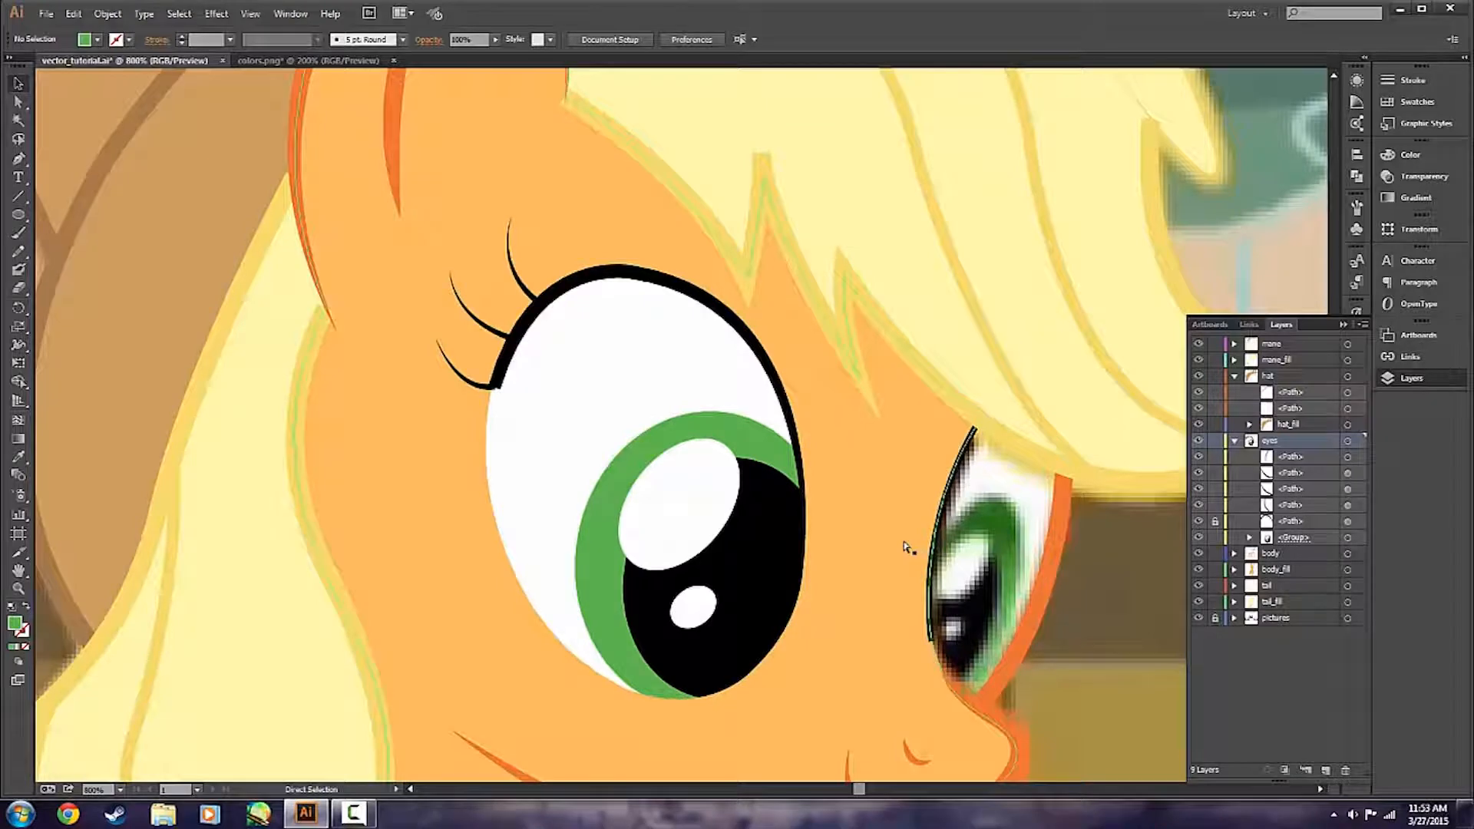
key("ctrl+z")
key("ctrl+z")
key("ctrl+z")
key("ctrl+z")
key("ctrl+z")
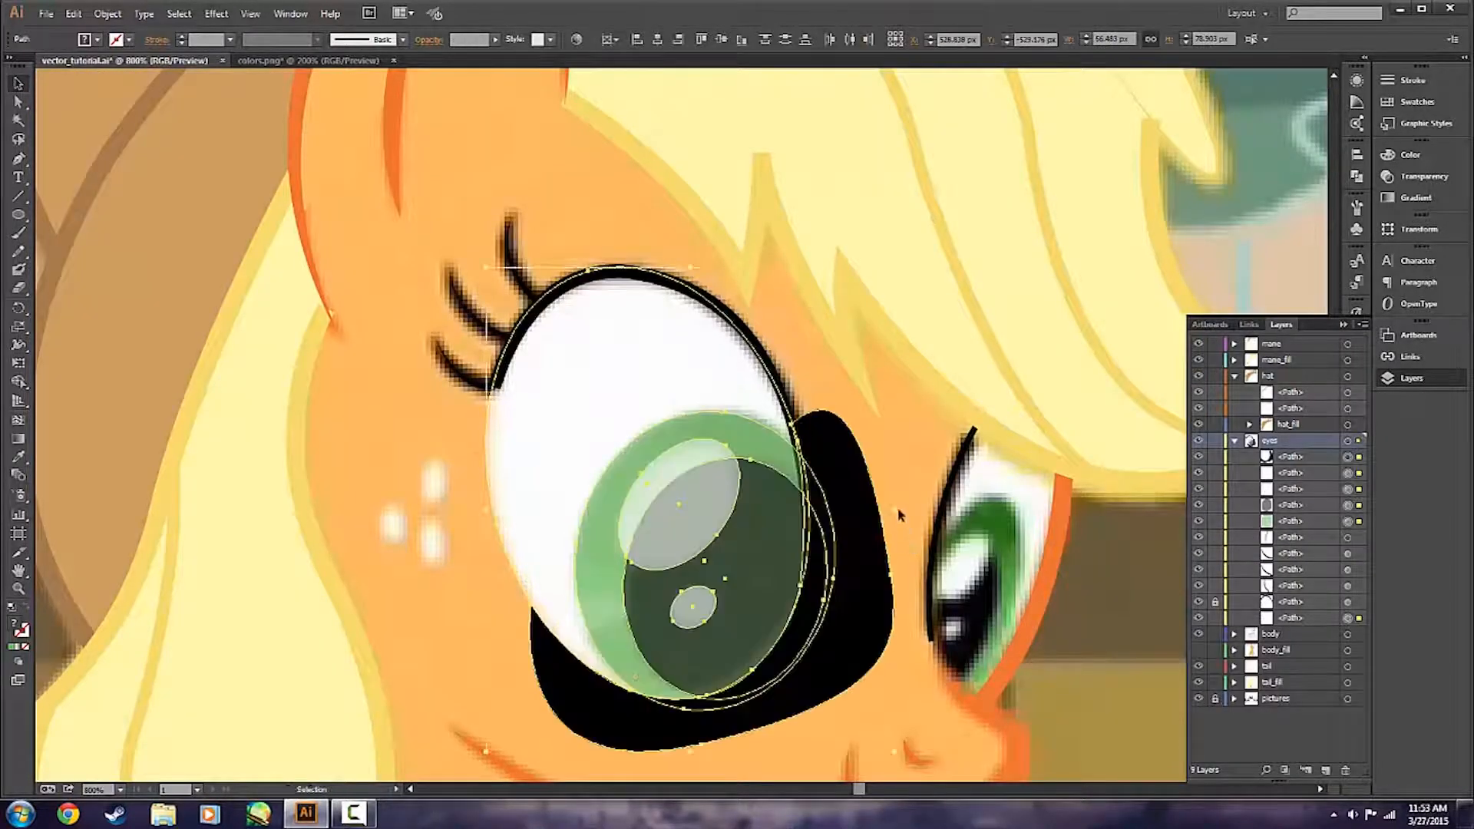
Delete the black masking shape wrapped around the nearer eye's lower edge.
left_click(894, 465)
key("v")
left_click(852, 522)
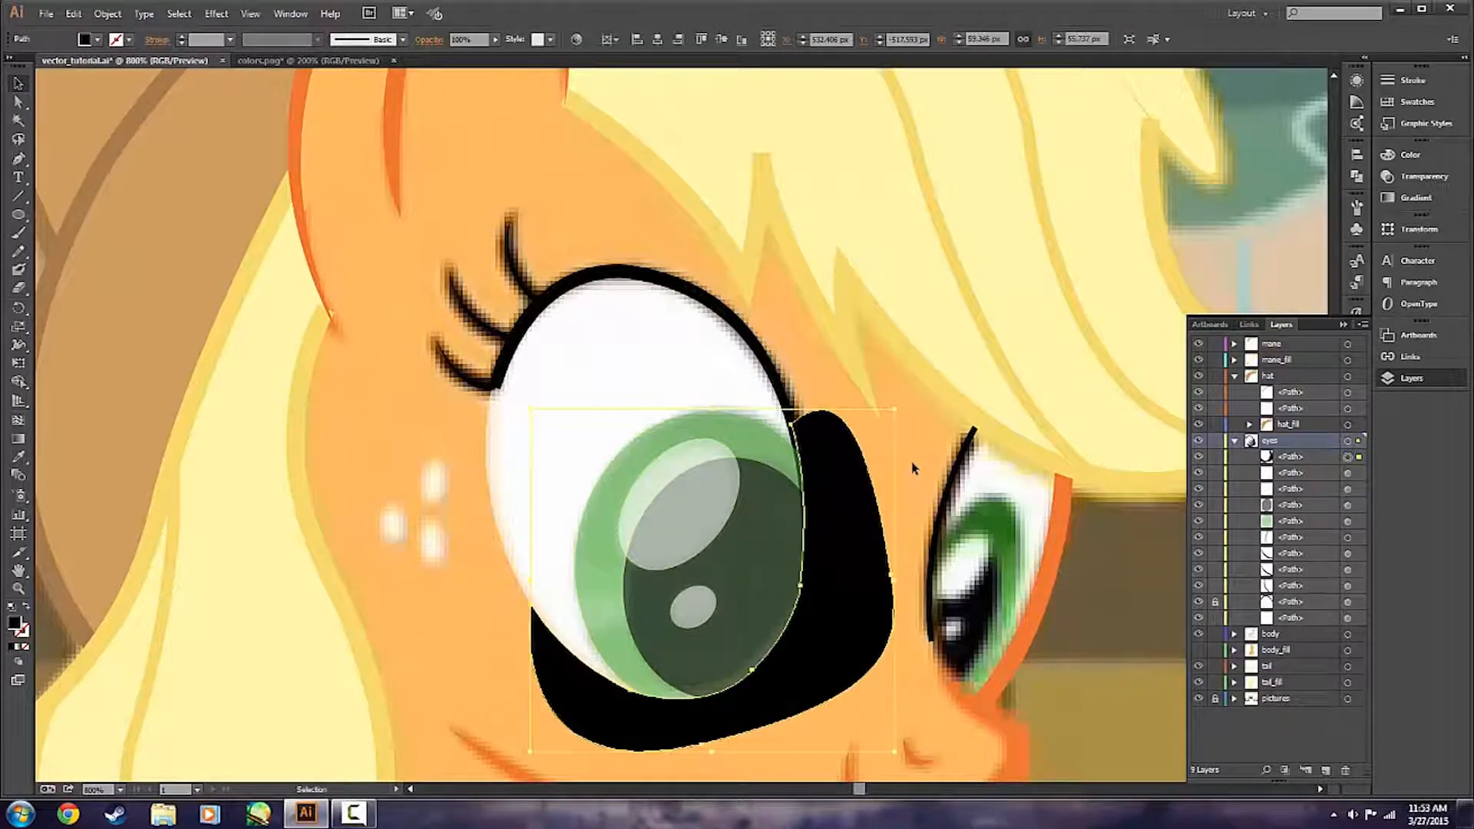
key("Delete")
Duplicate the nearer eye's white shape in place, directly in front of the original.
scroll(875, 477, "down", 1)
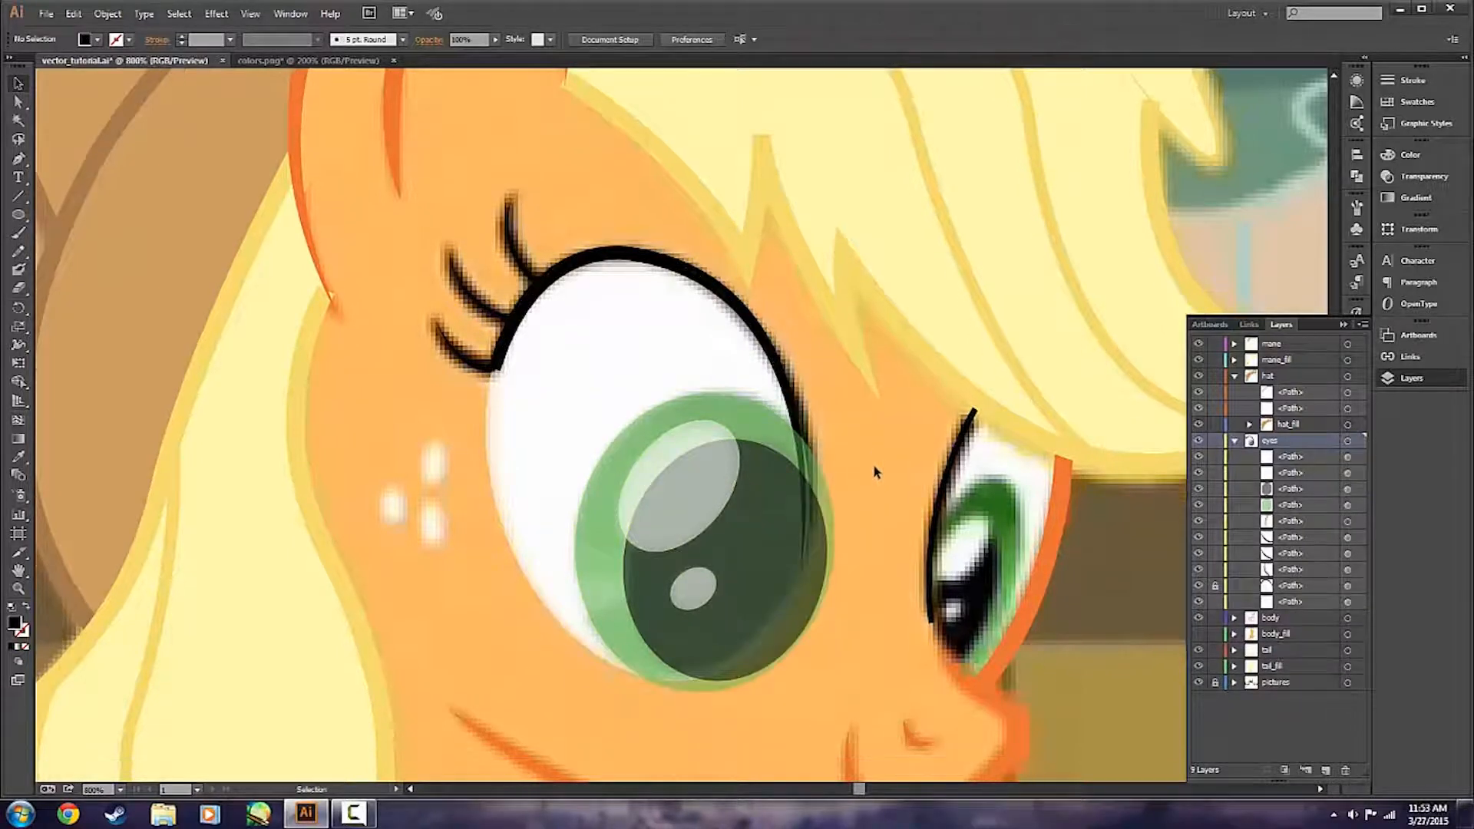
scroll(872, 486, "down", 1)
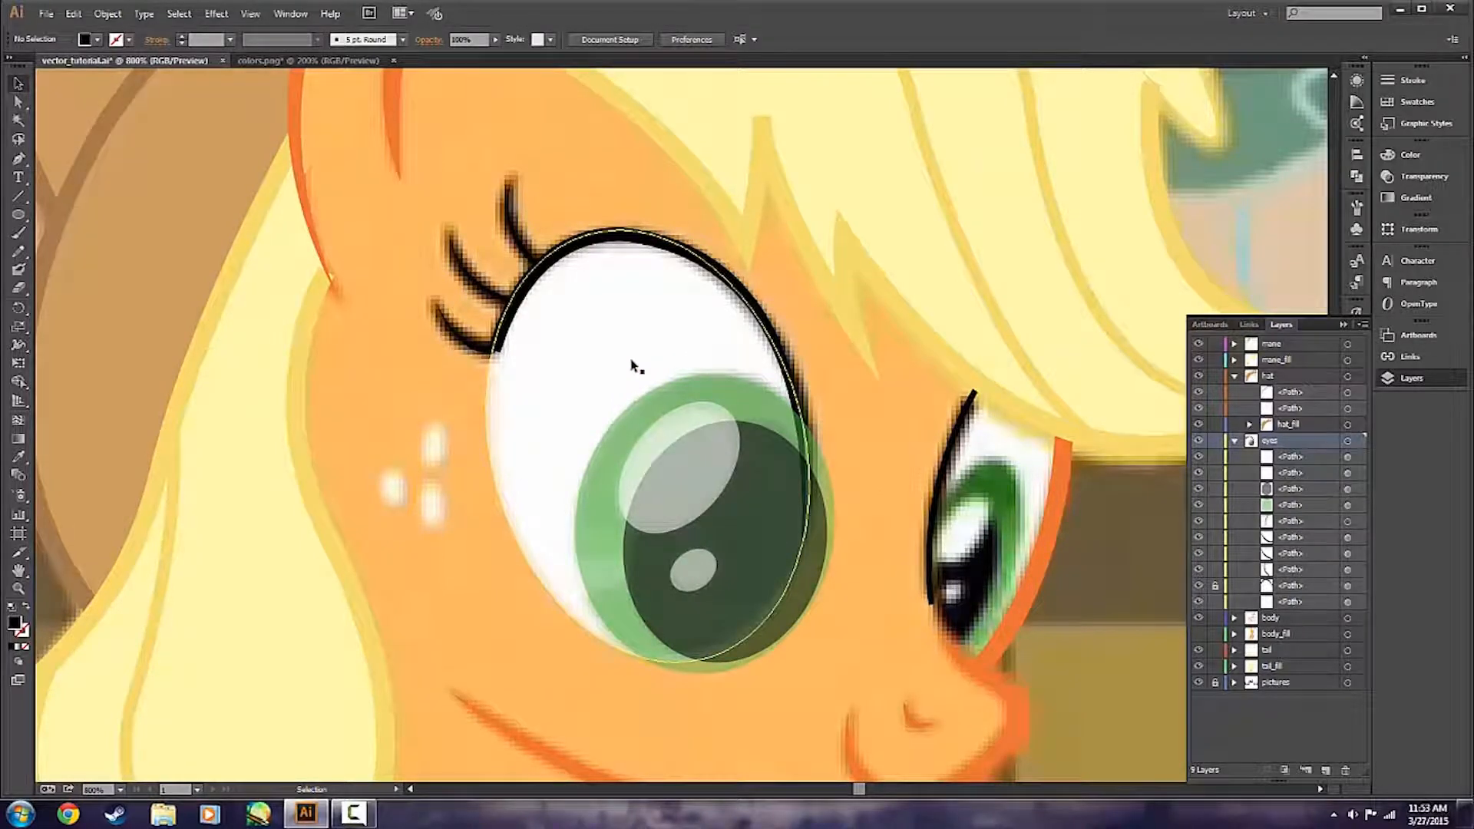
left_click(770, 442)
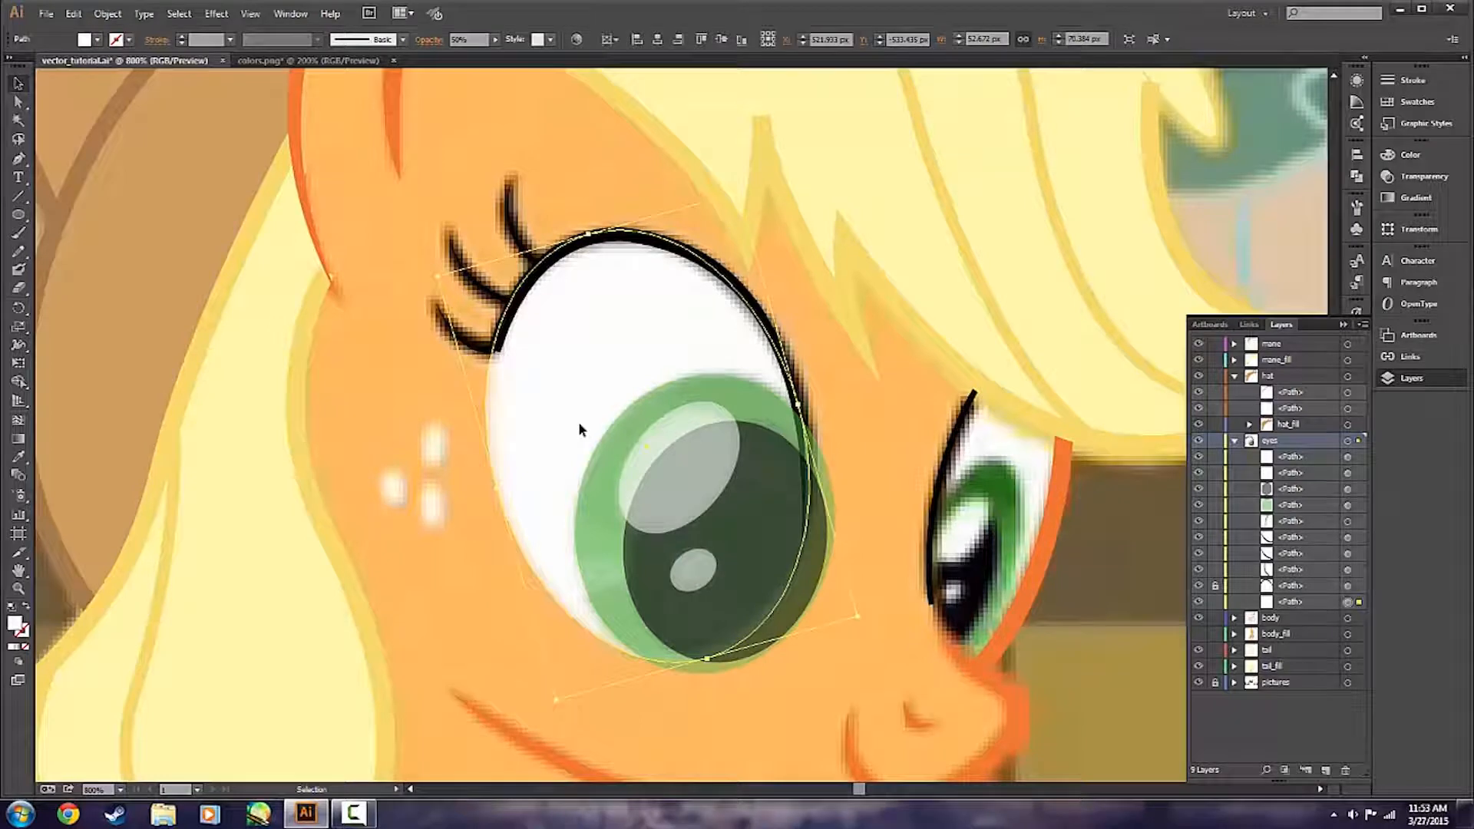
key("a")
key("ctrl+f")
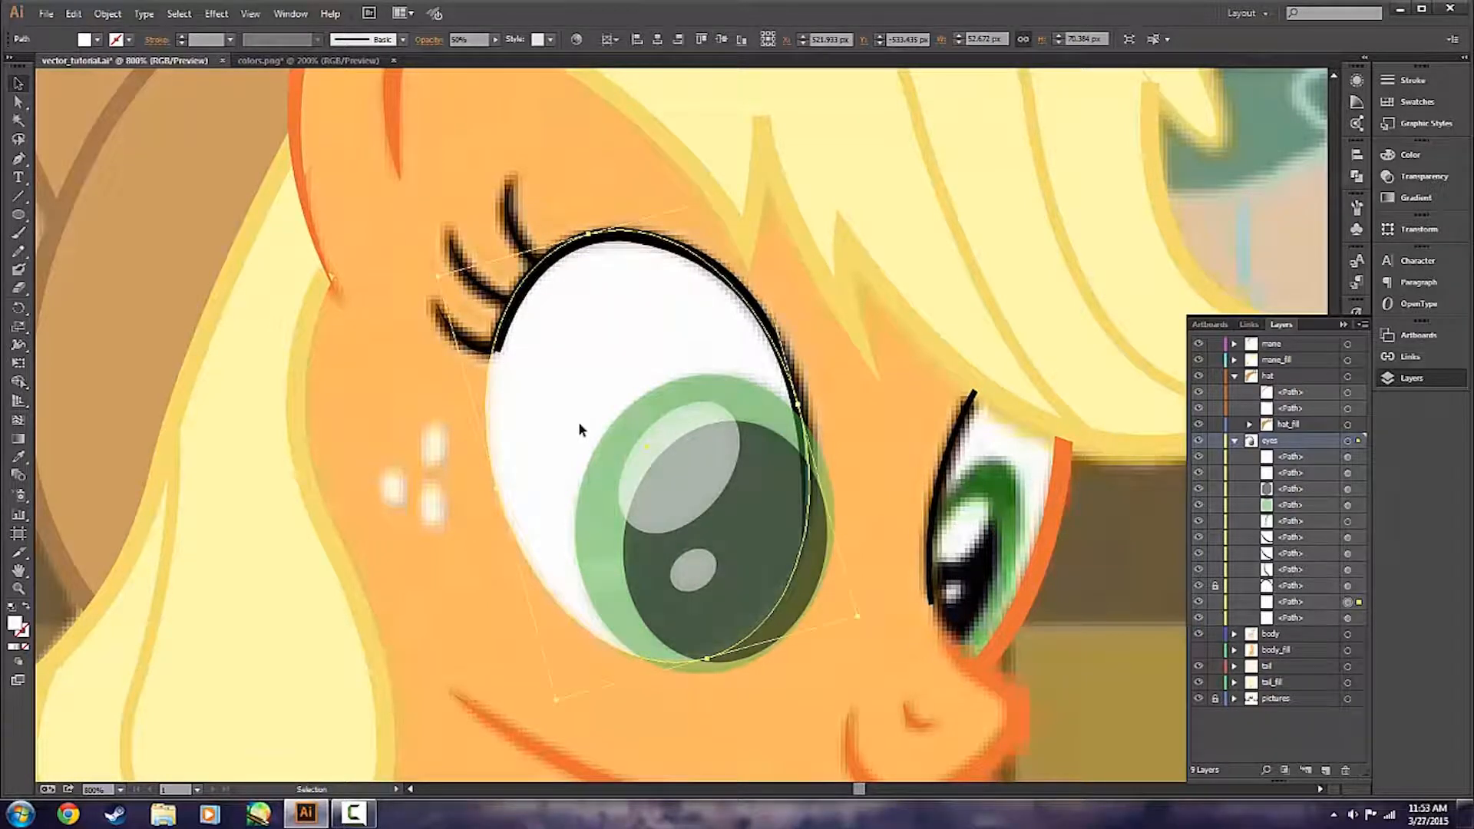
Isolate the duplicated white eye shape and cut its outline with Scissors at the lower-left edge and the upper-right edge.
double_click(657, 361)
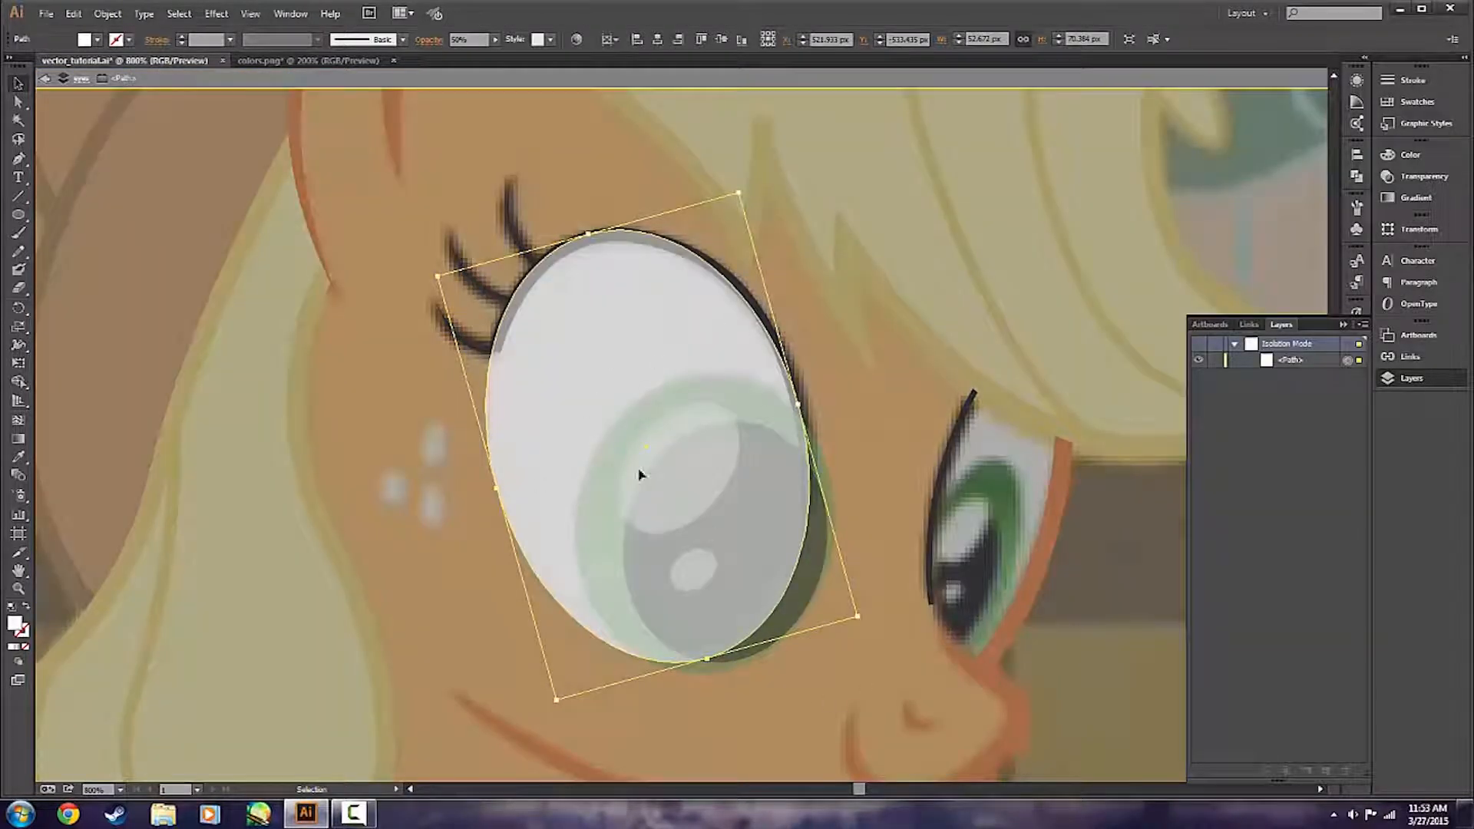
key("c")
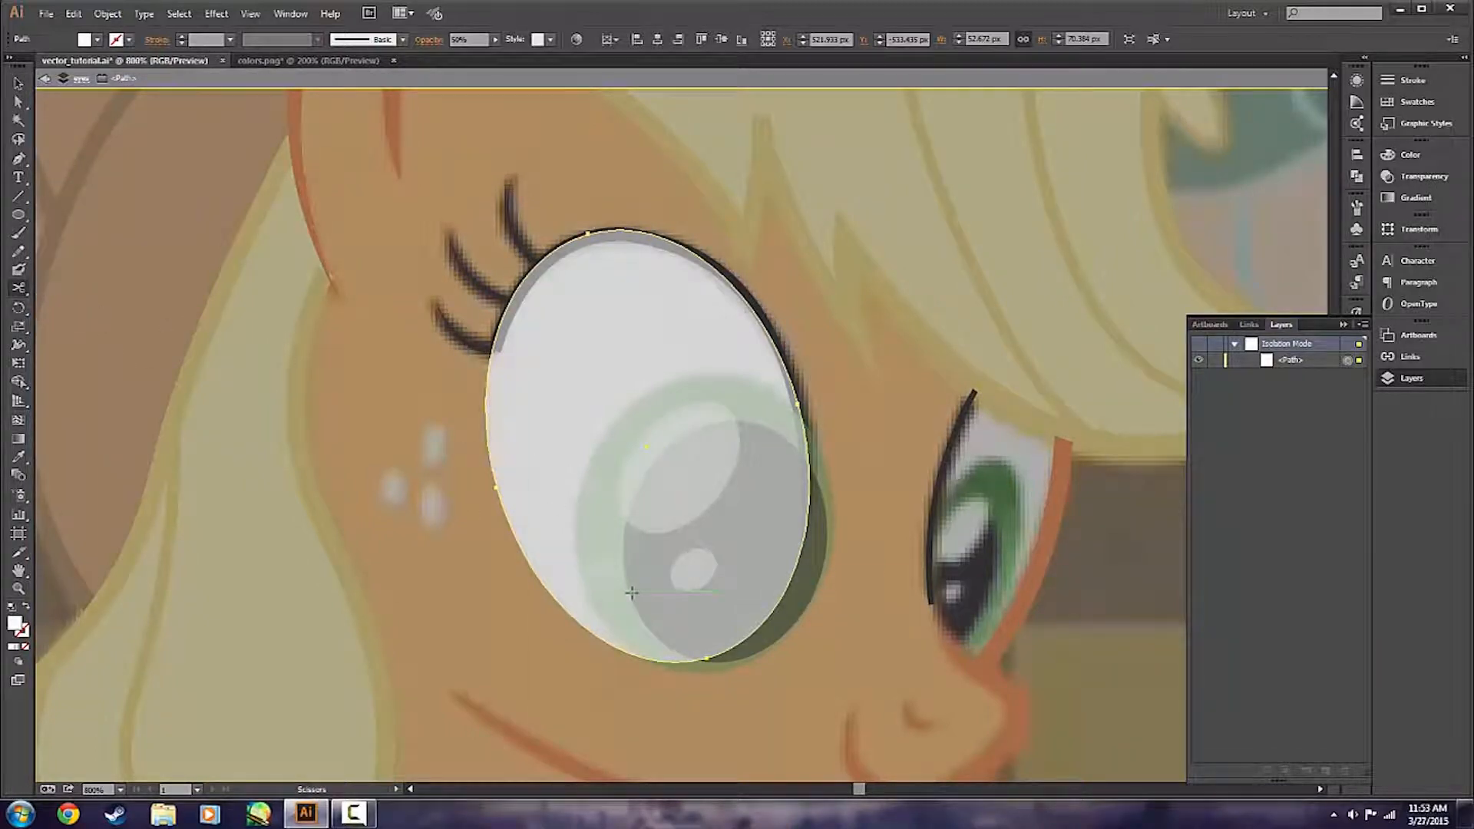
scroll(755, 710, "down", 1)
scroll(755, 711, "down", 1)
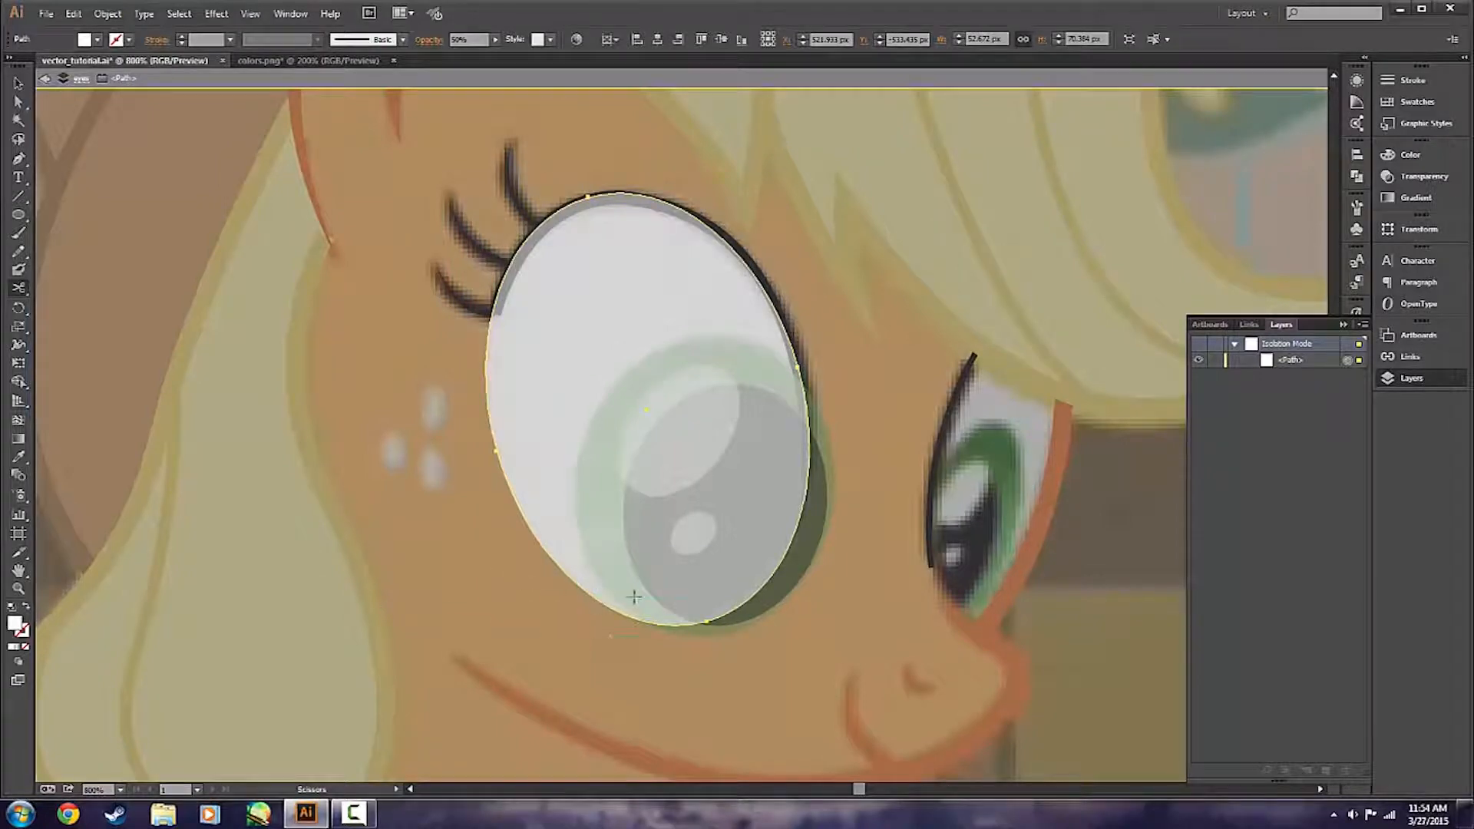
scroll(647, 678, "up", 1)
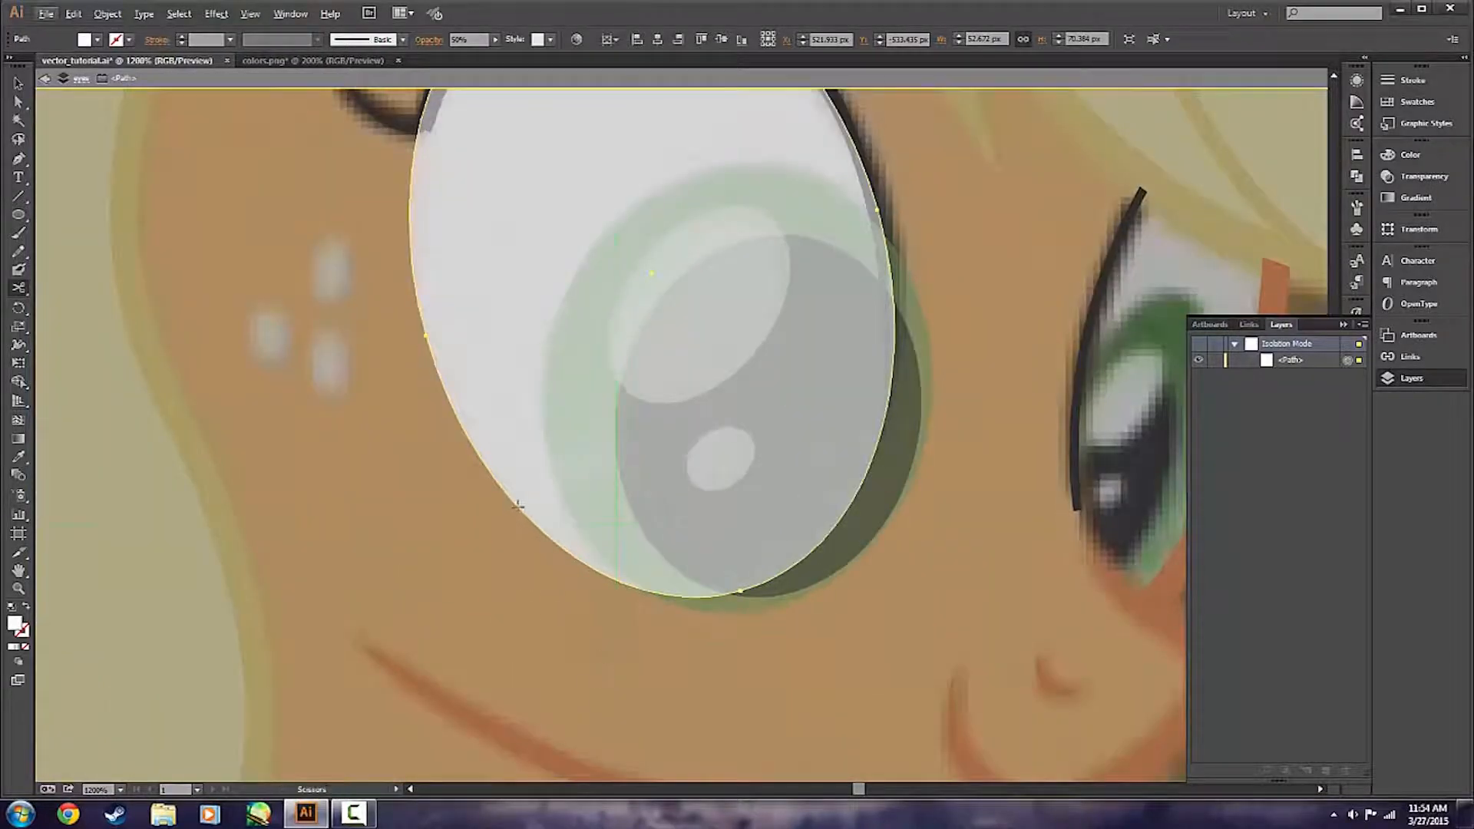
left_click(548, 536)
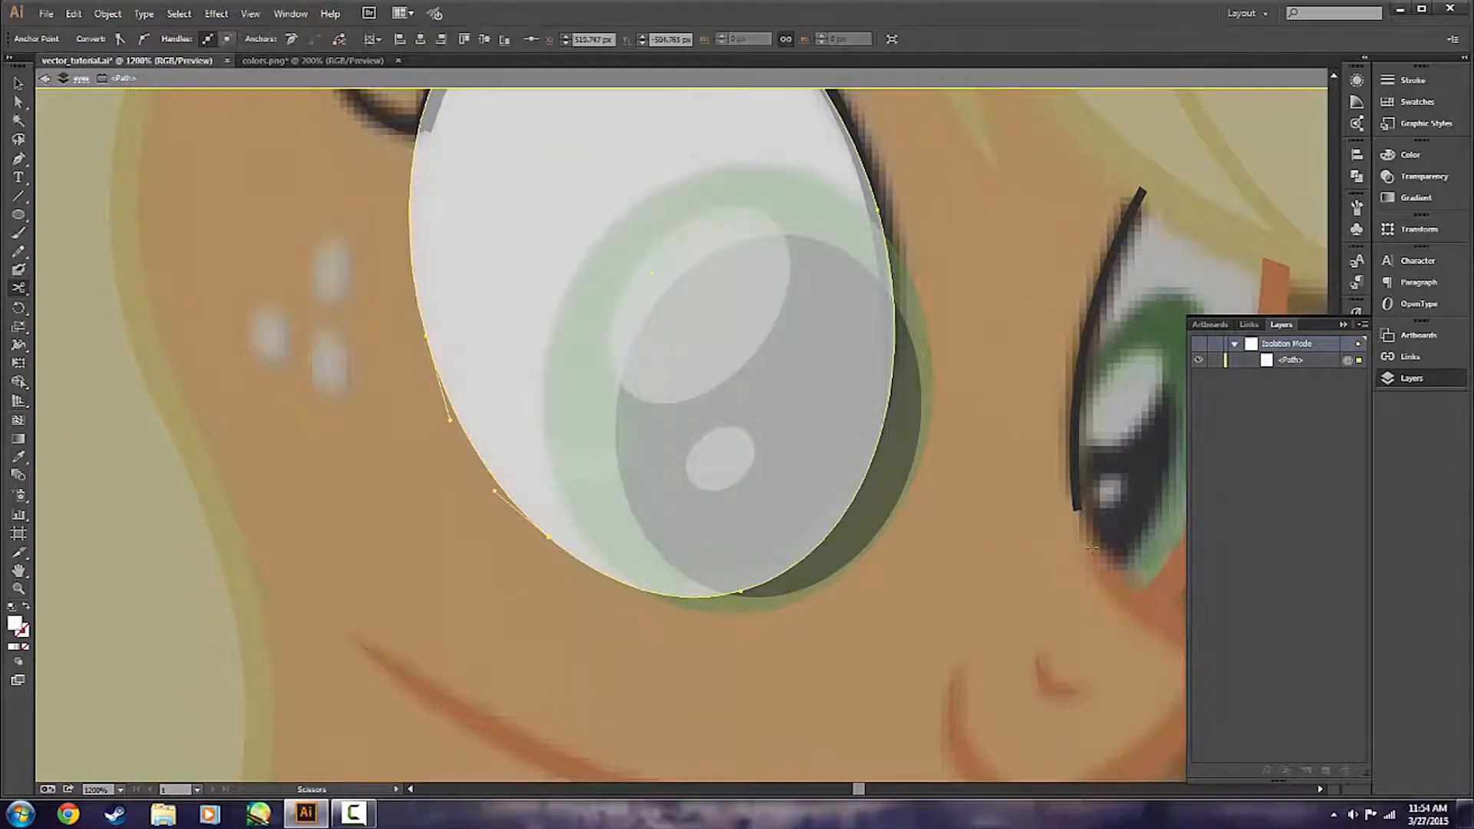
scroll(1007, 447, "up", 5)
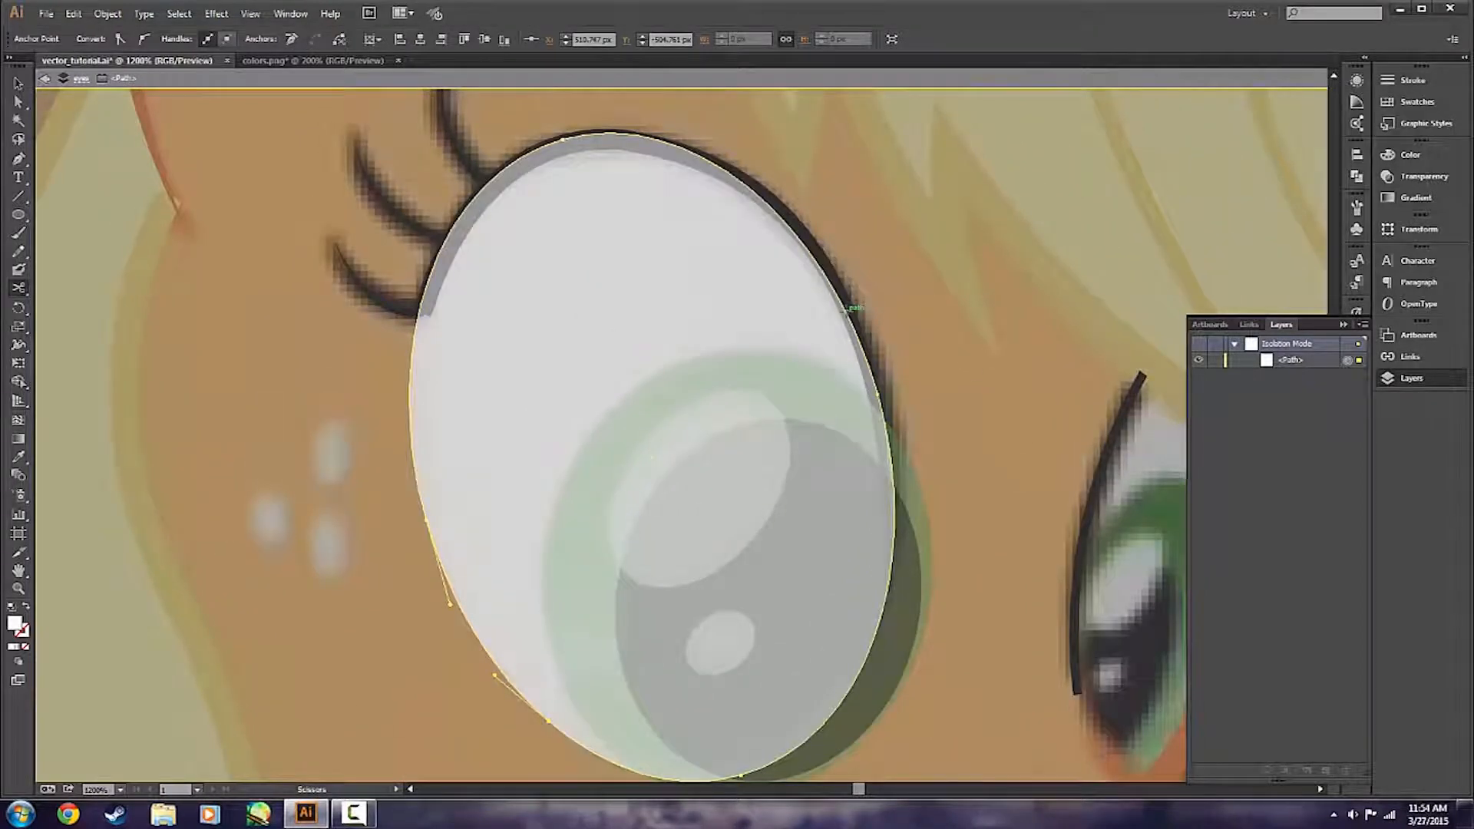
left_click(846, 310)
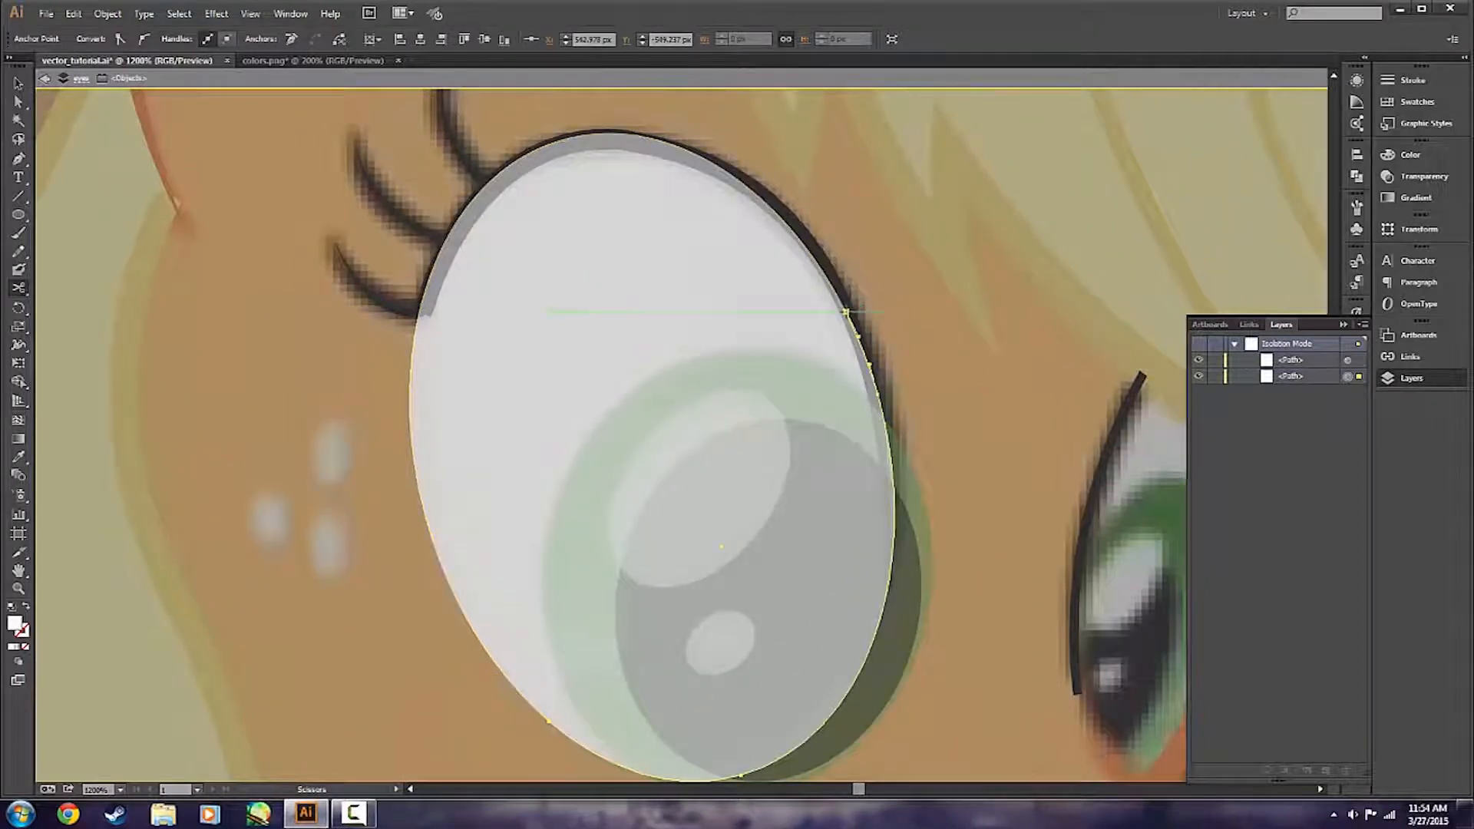
key("v")
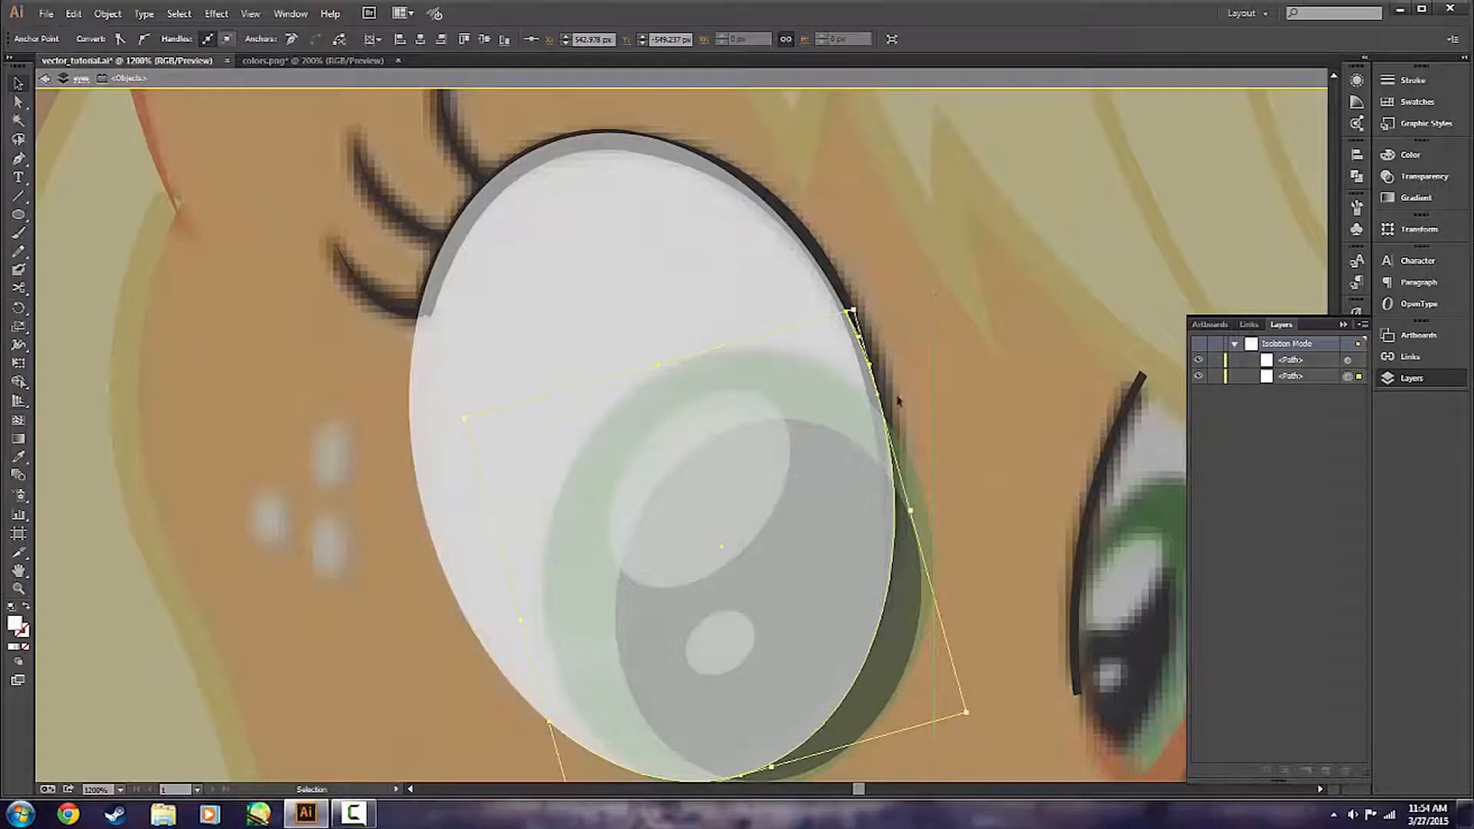
left_click_drag(825, 512, 981, 456)
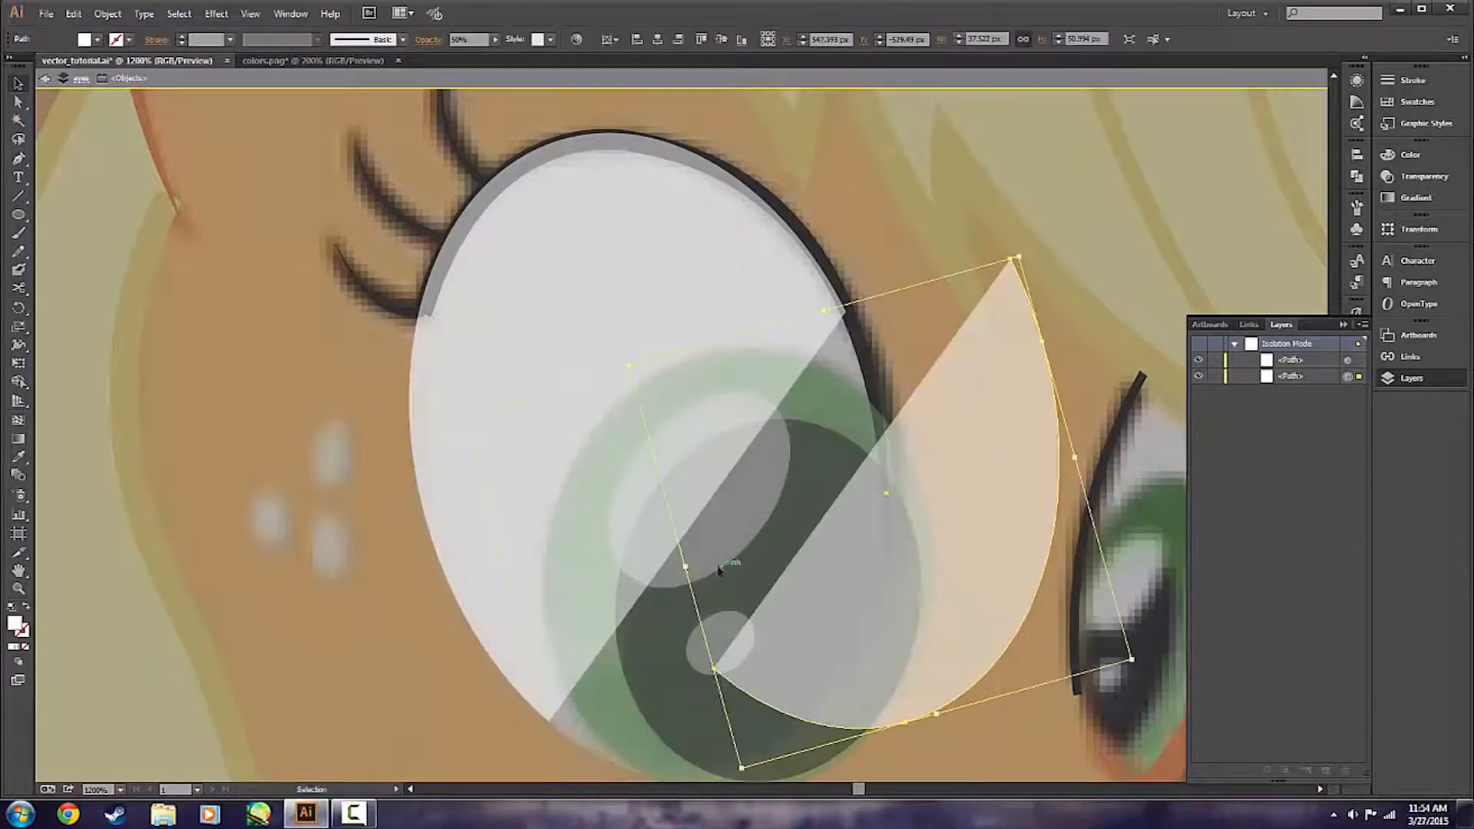
key("ctrl+z")
left_click_drag(599, 310, 405, 307)
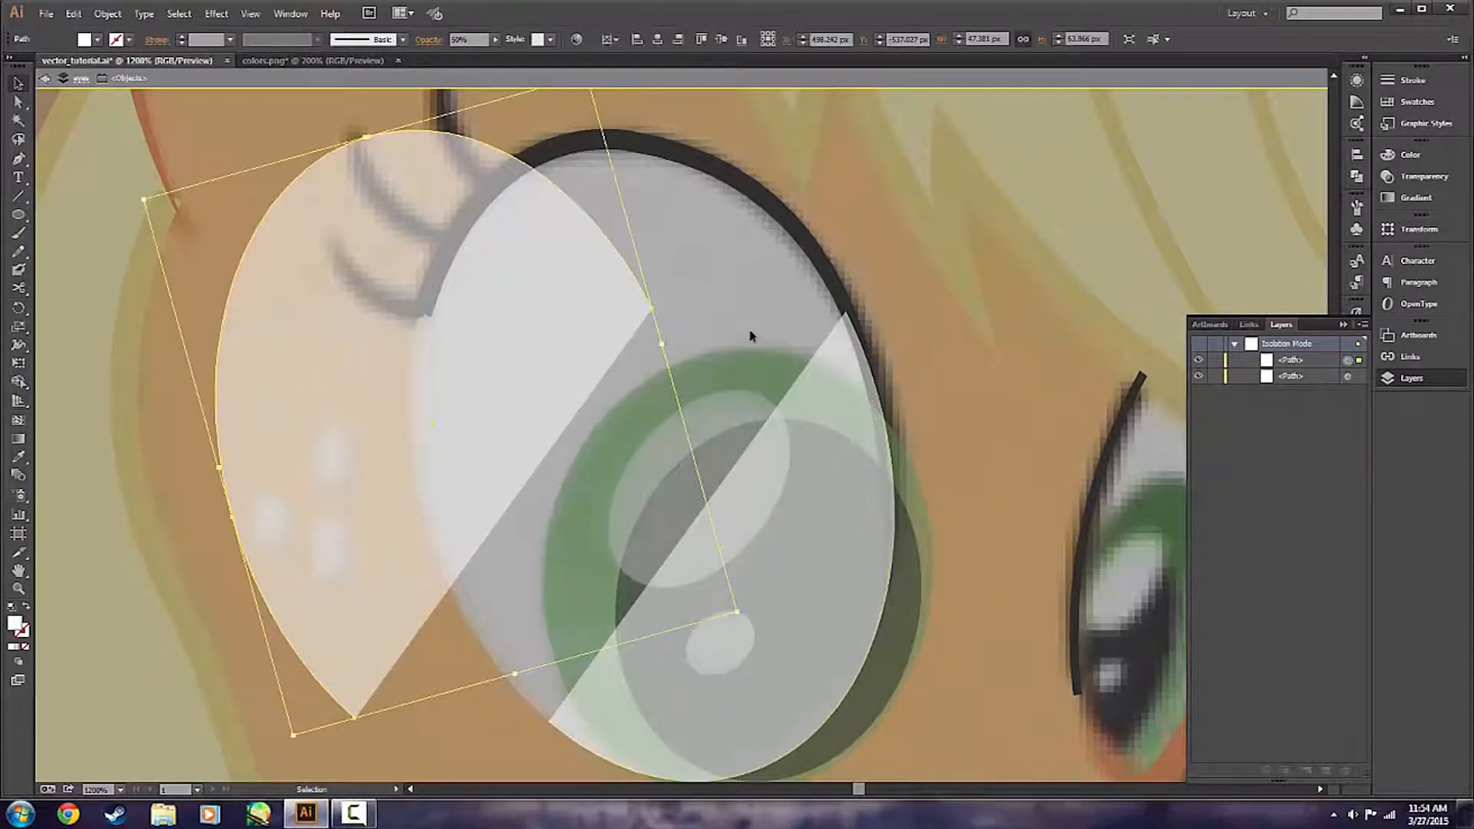
key("ctrl+z")
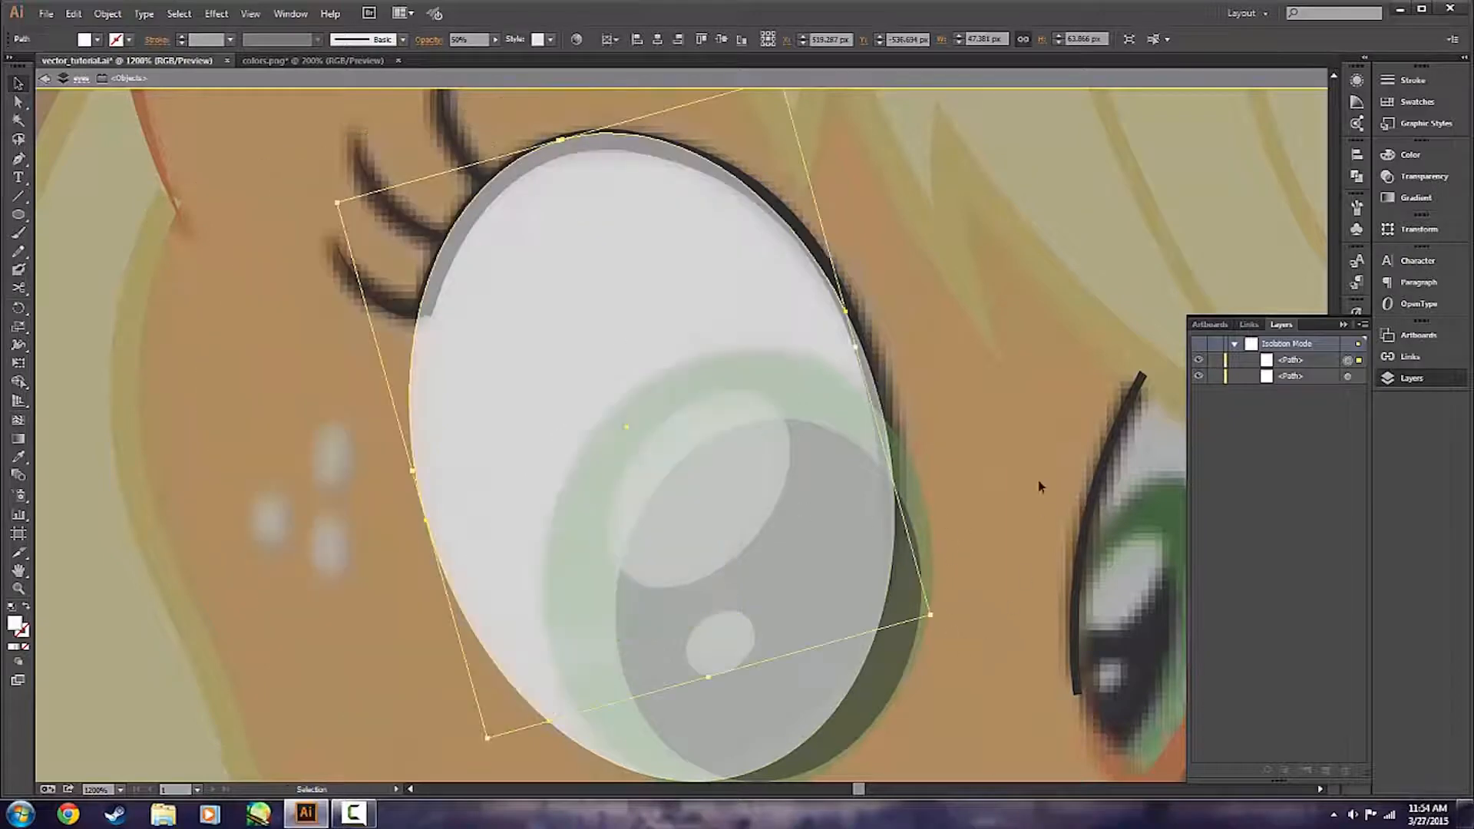
Delete the upper-left piece of the cut white shape and fill the remaining lower-right piece with black, 000000.
key("ctrl+z")
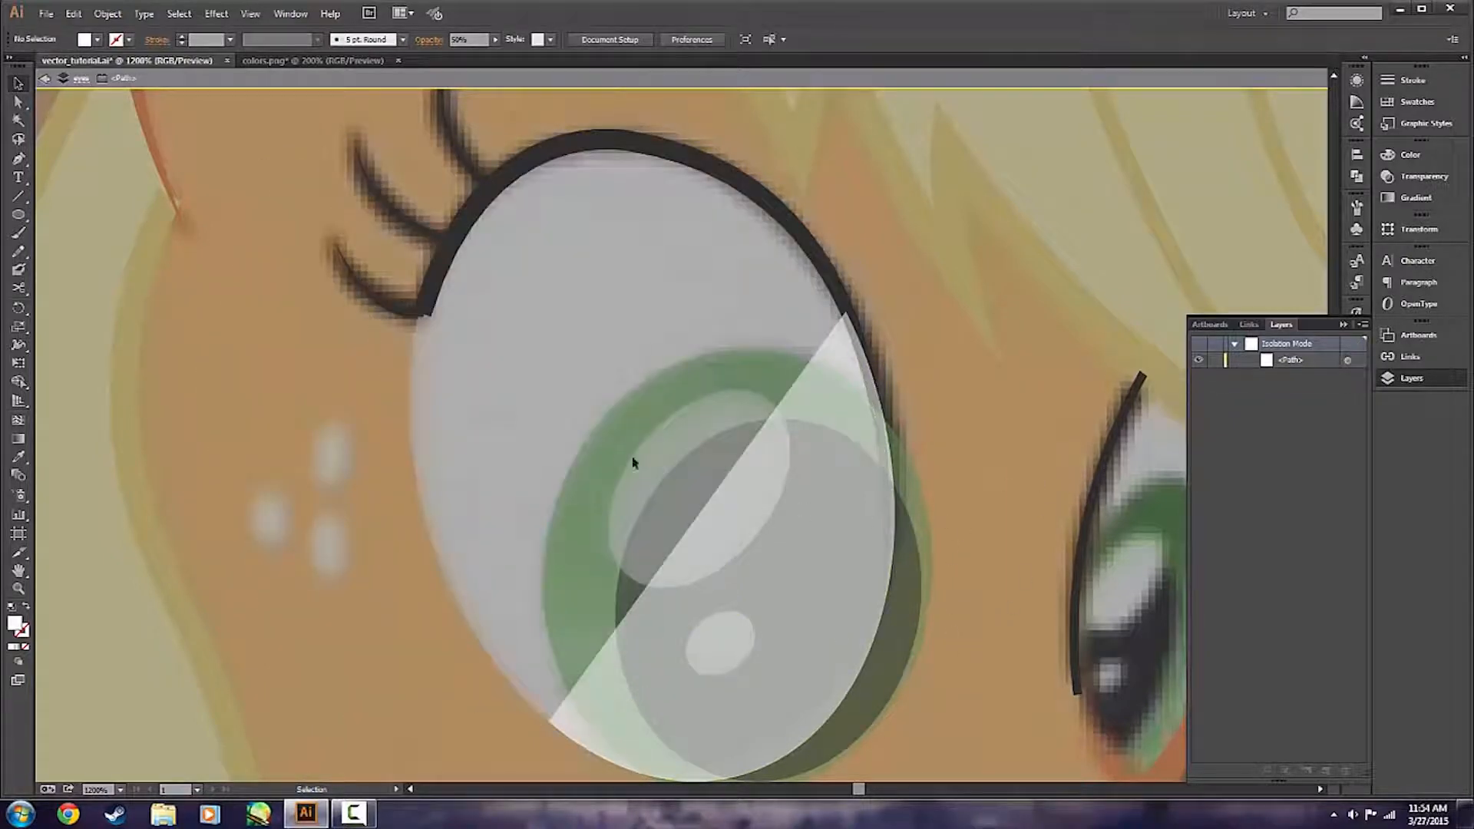
scroll(958, 492, "down", 2)
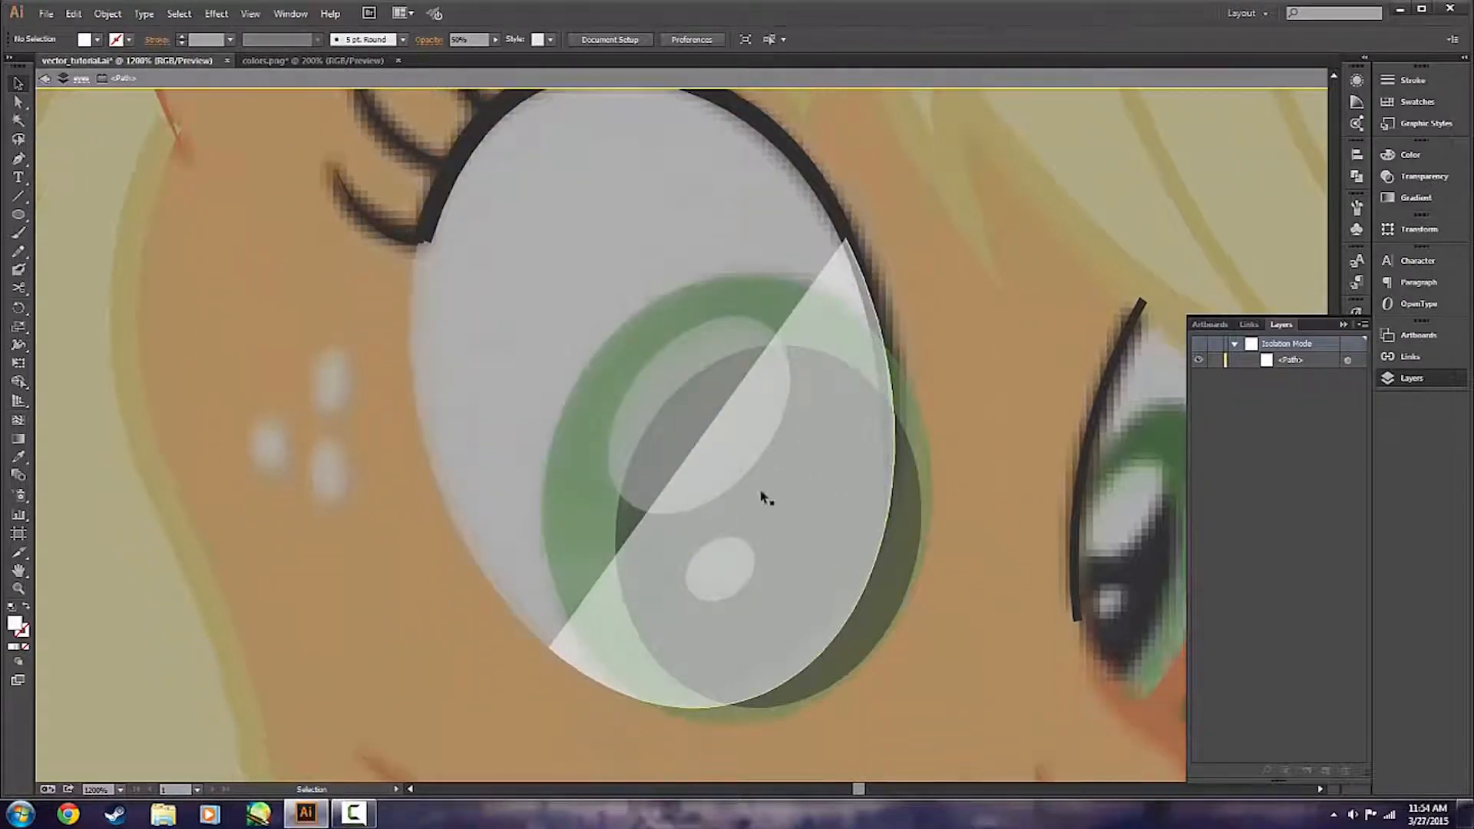
left_click(835, 476)
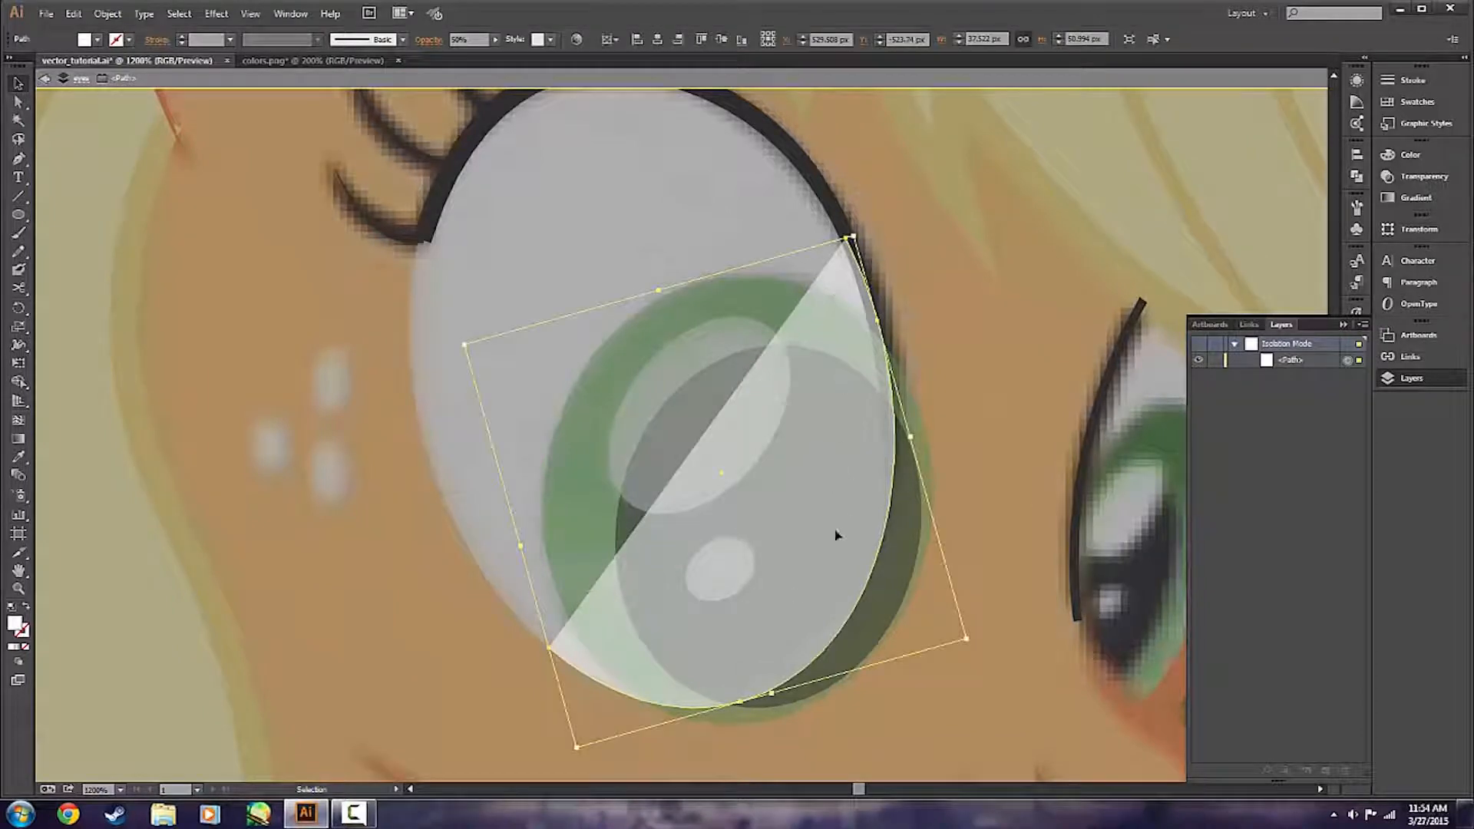
double_click(15, 625)
left_click(981, 553)
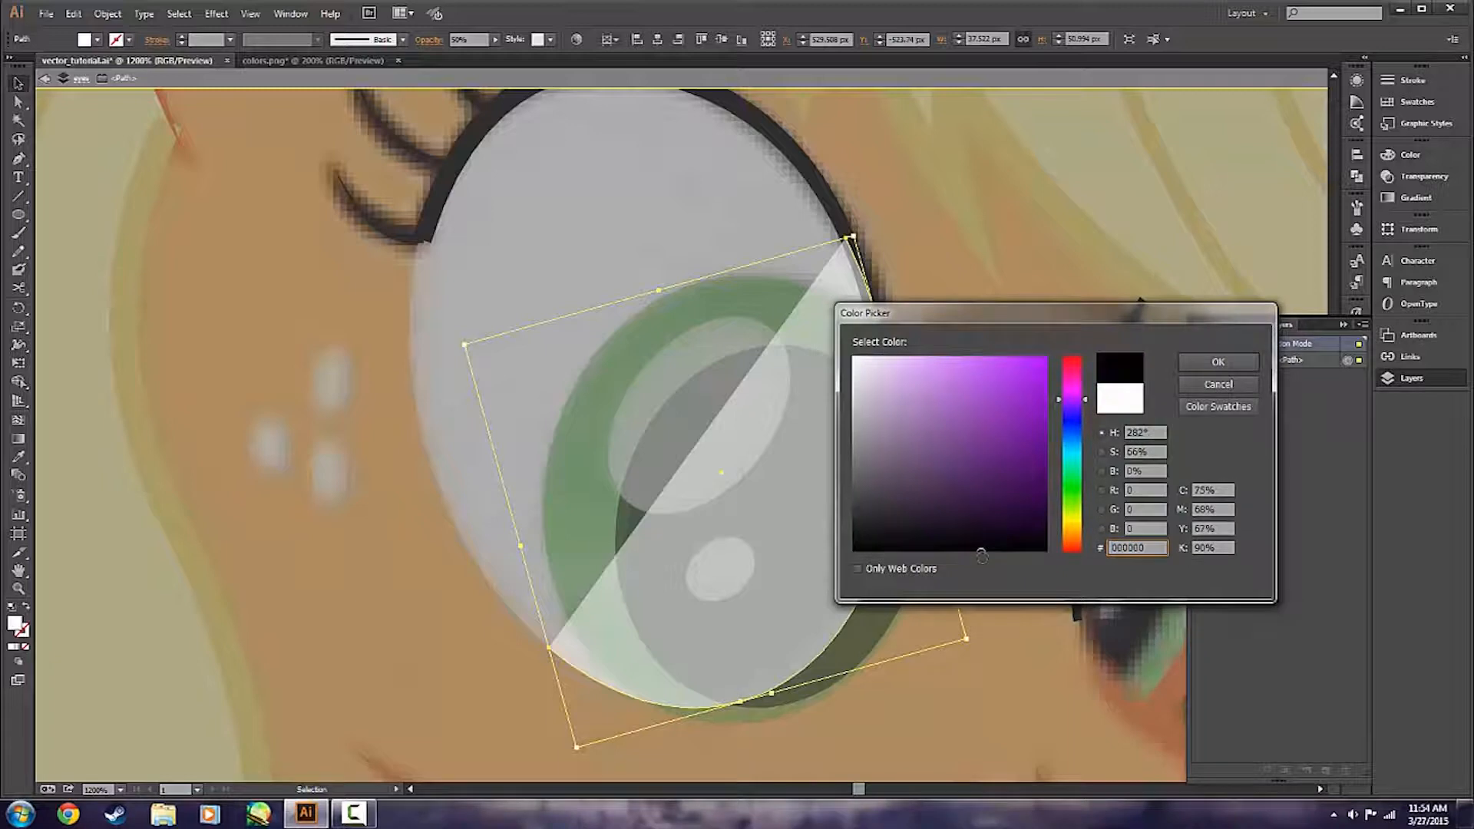
left_click(1216, 366)
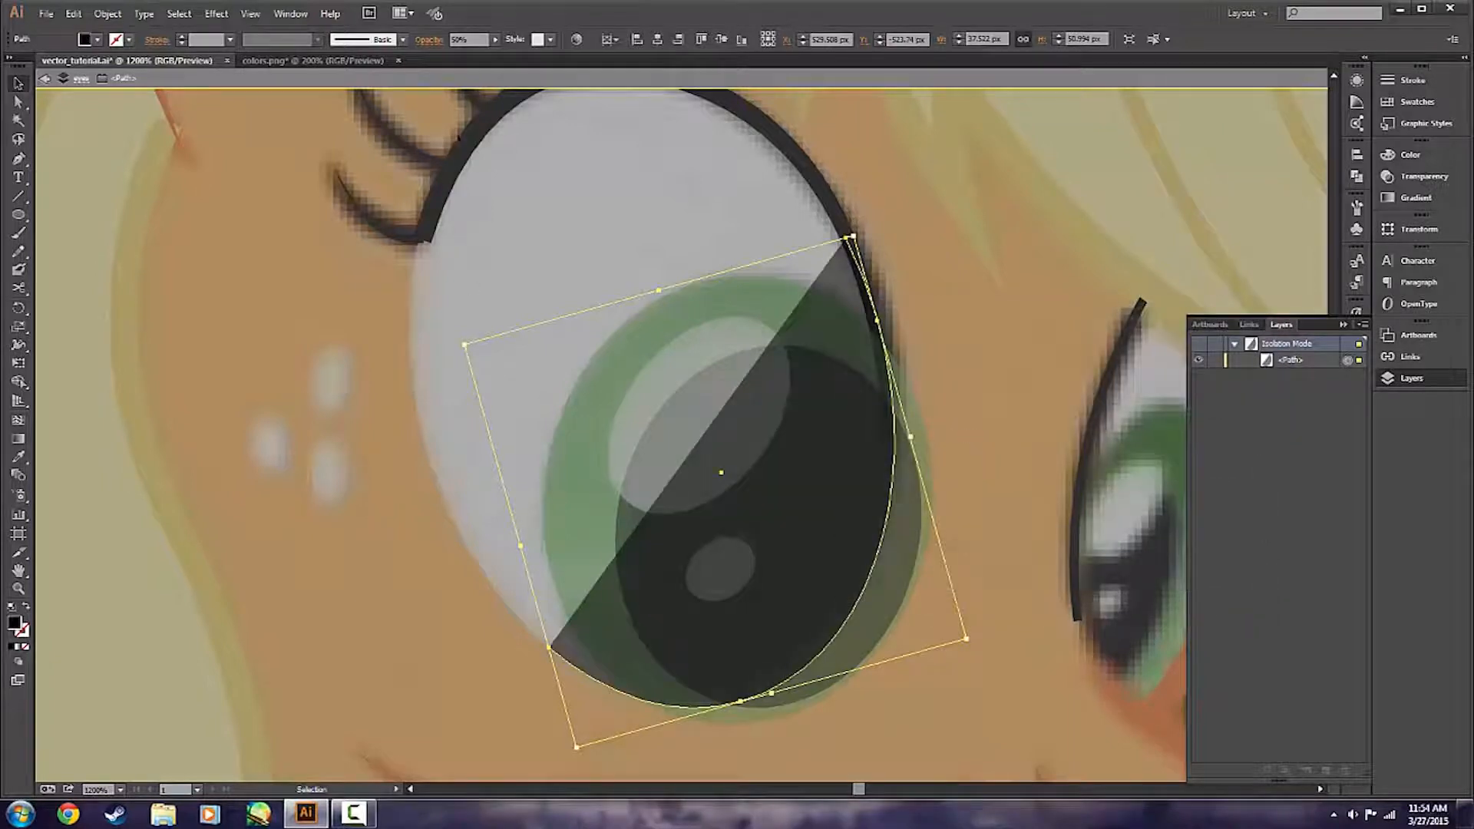
Set the black lower-right piece's opacity to 100%.
left_click(465, 39)
type("100")
key("Return")
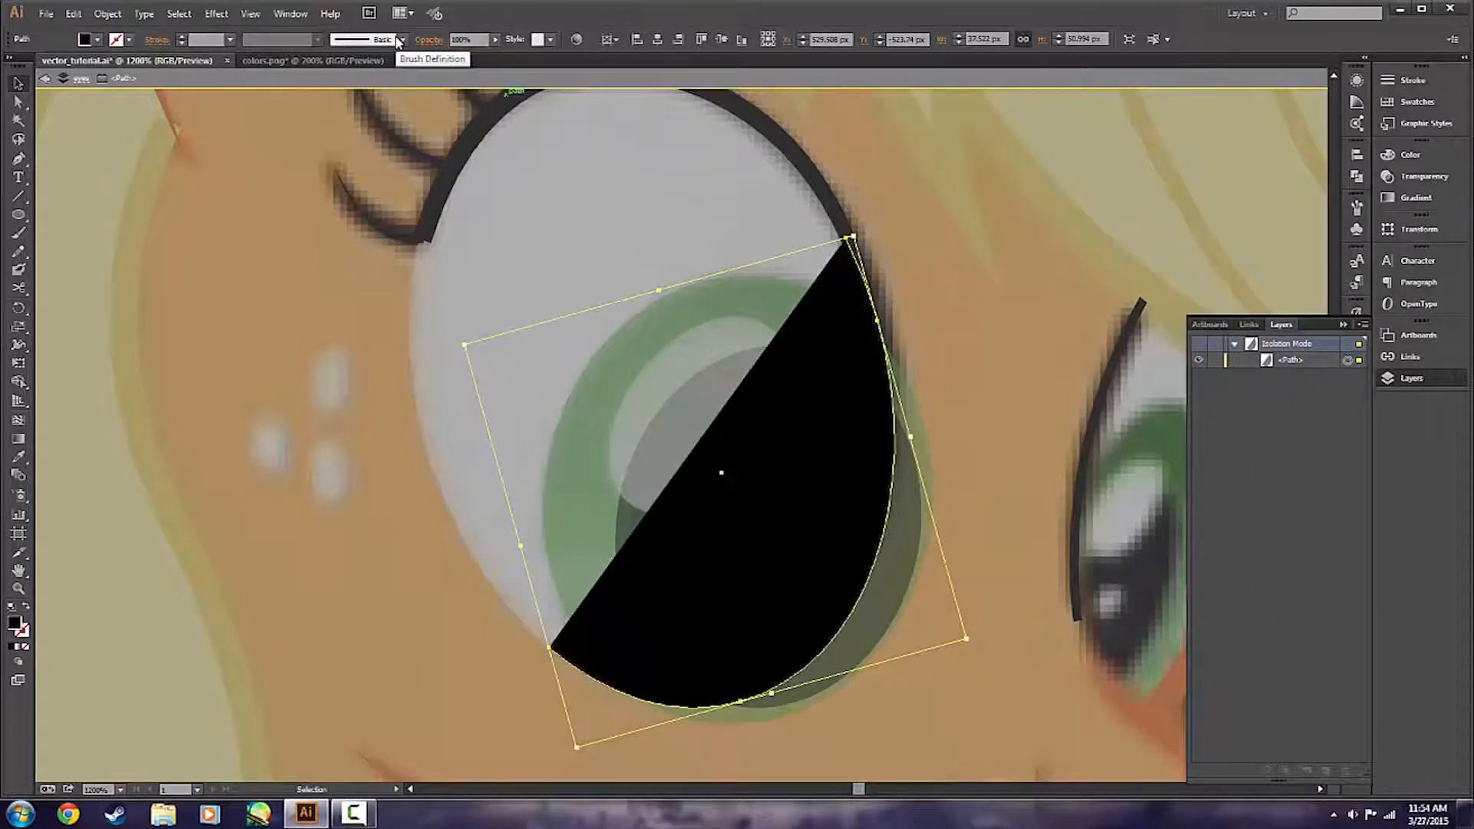
Extend the black piece's open path with the Pen tool around the outside of the iris, closing it as a crescent beside and below the eye.
key("space")
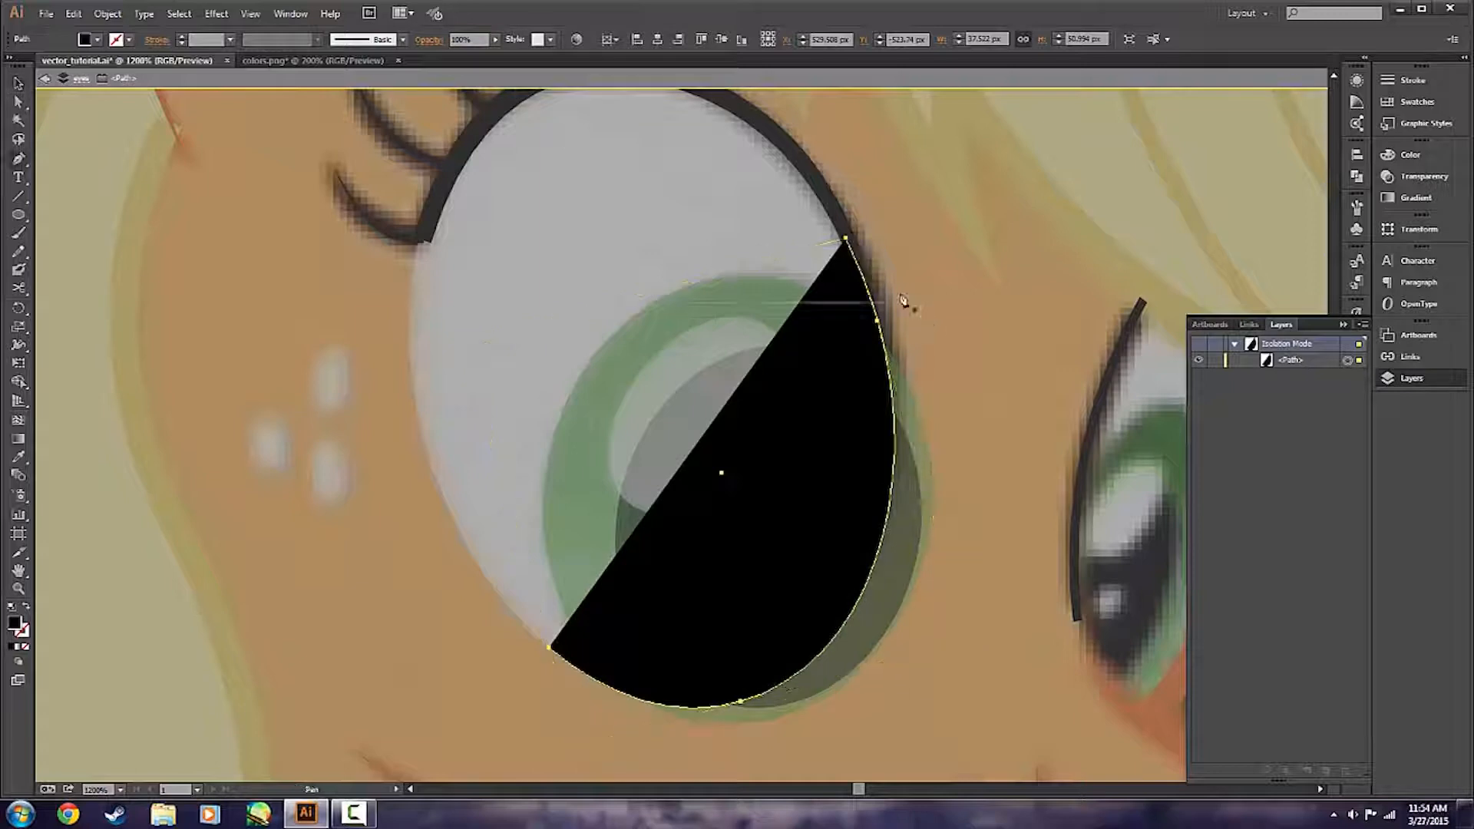
left_click(848, 239)
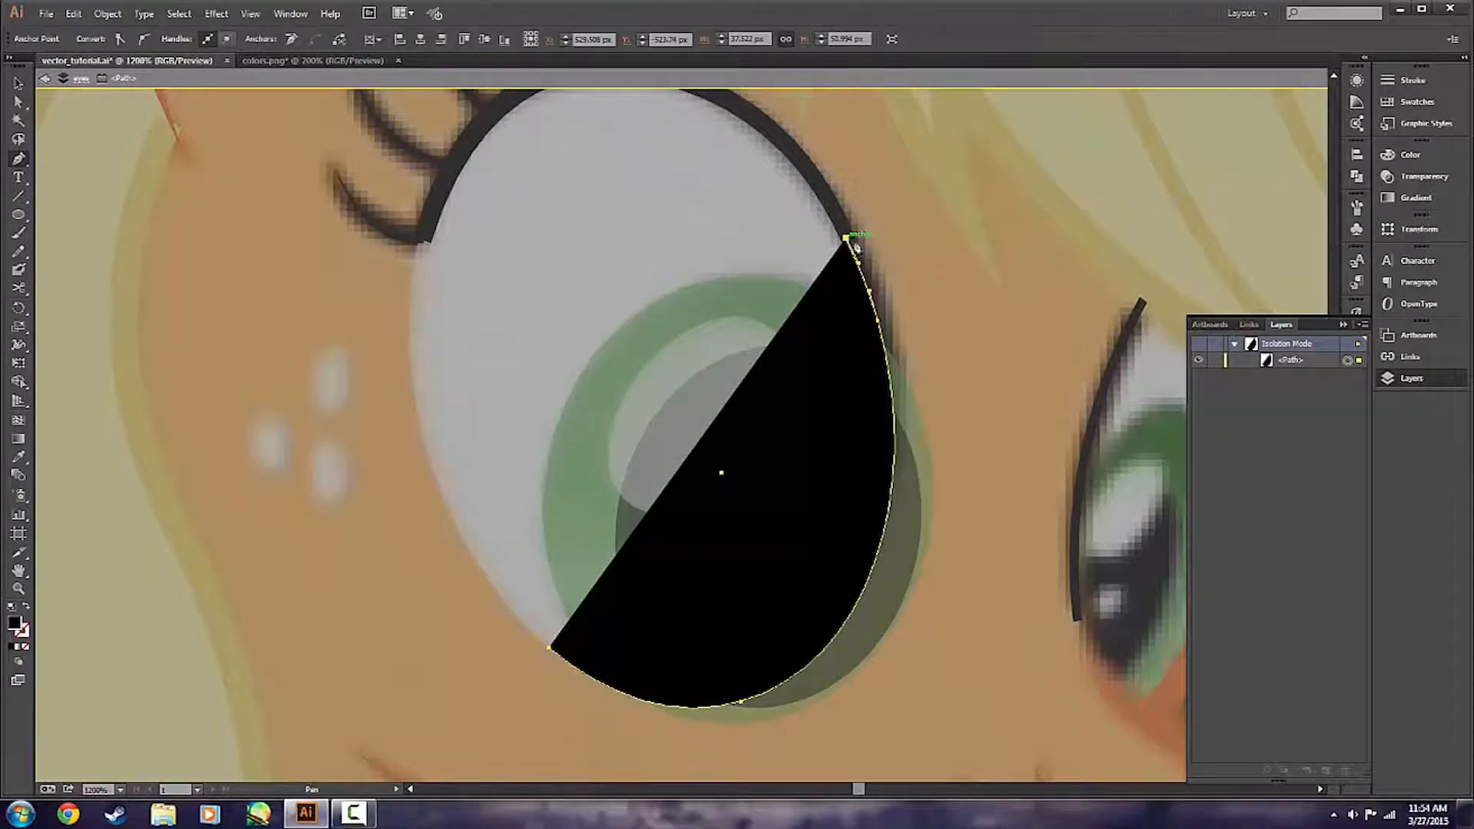
scroll(977, 421, "down", 1)
scroll(986, 404, "down", 1)
left_click_drag(976, 443, 954, 618)
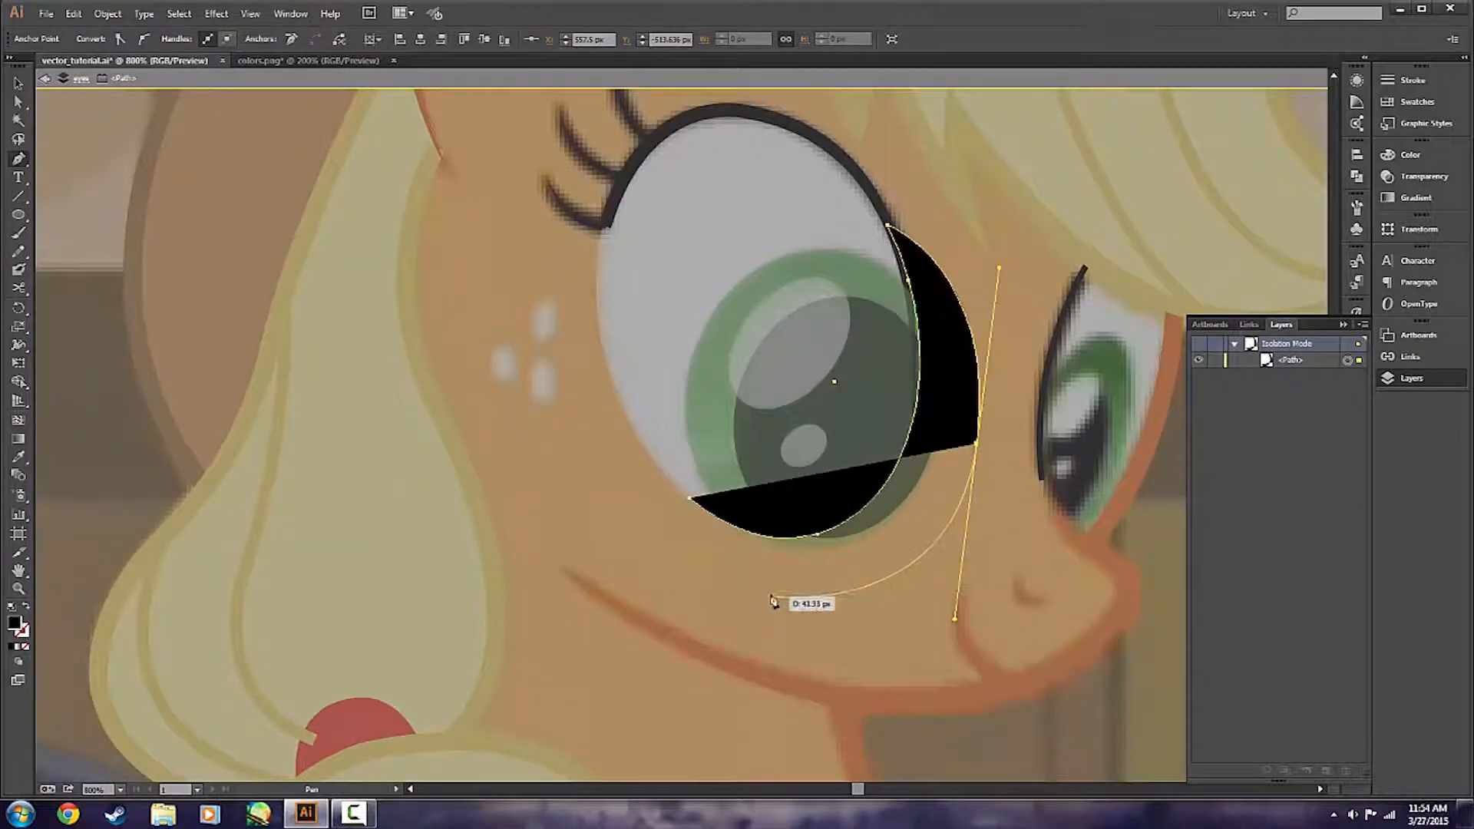
left_click(739, 584)
left_click_drag(689, 501, 652, 435)
key("ctrl+z")
left_click_drag(690, 500, 739, 432)
key("v")
left_click(908, 637)
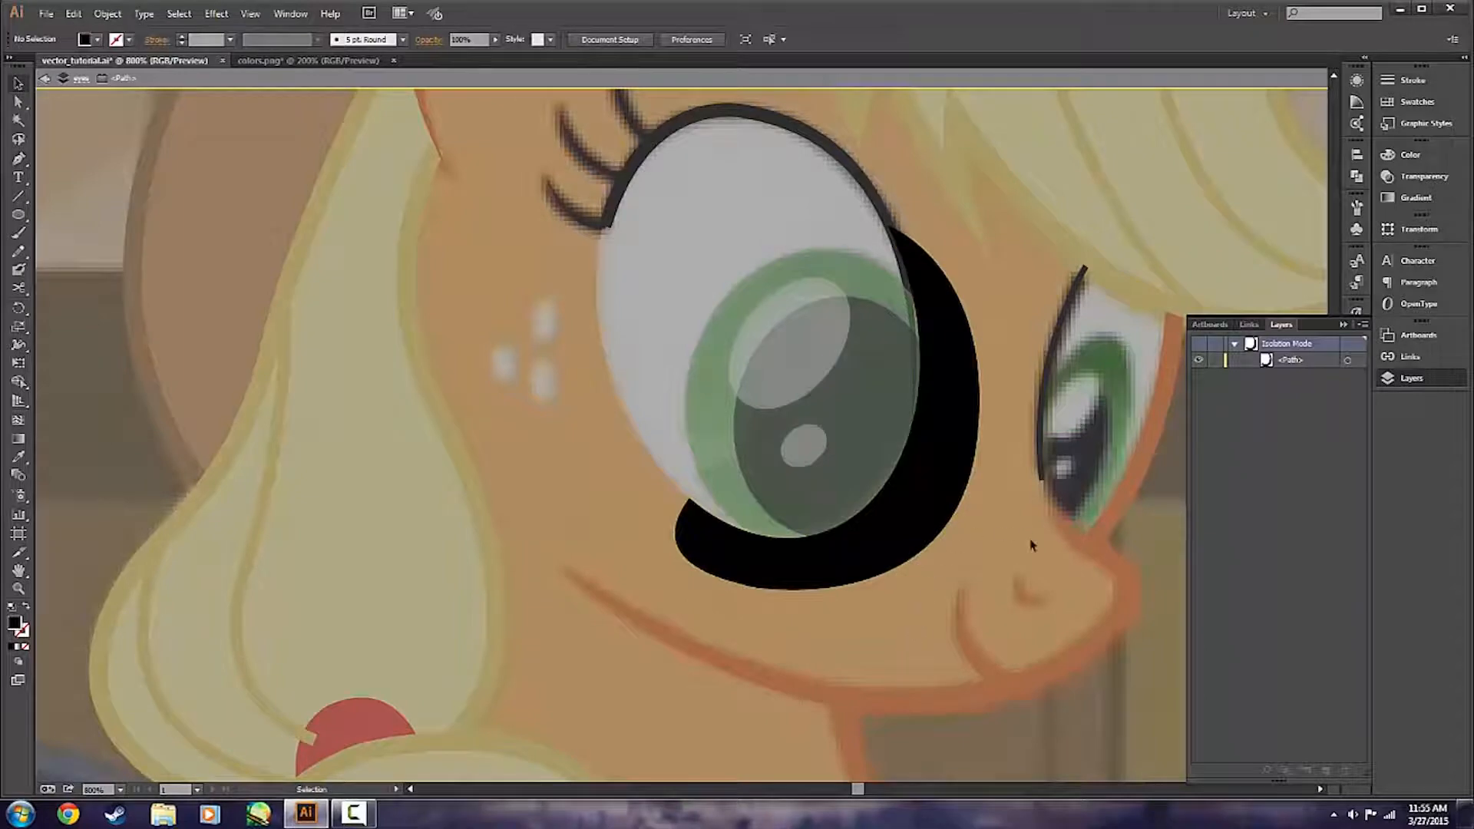
Leave isolation mode and move the black crescent to the front of the eyes layer.
double_click(1001, 534)
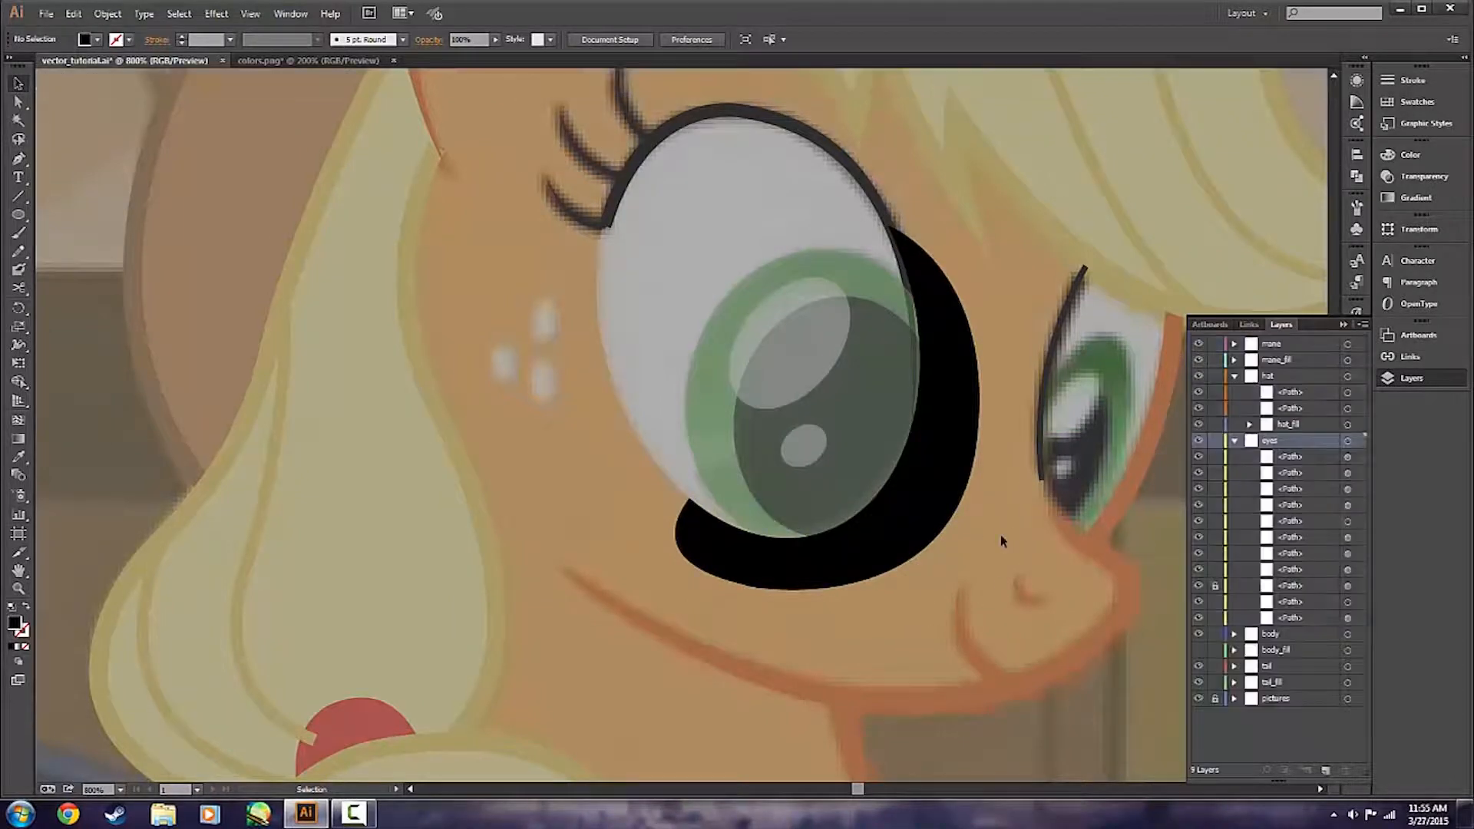
left_click(921, 530)
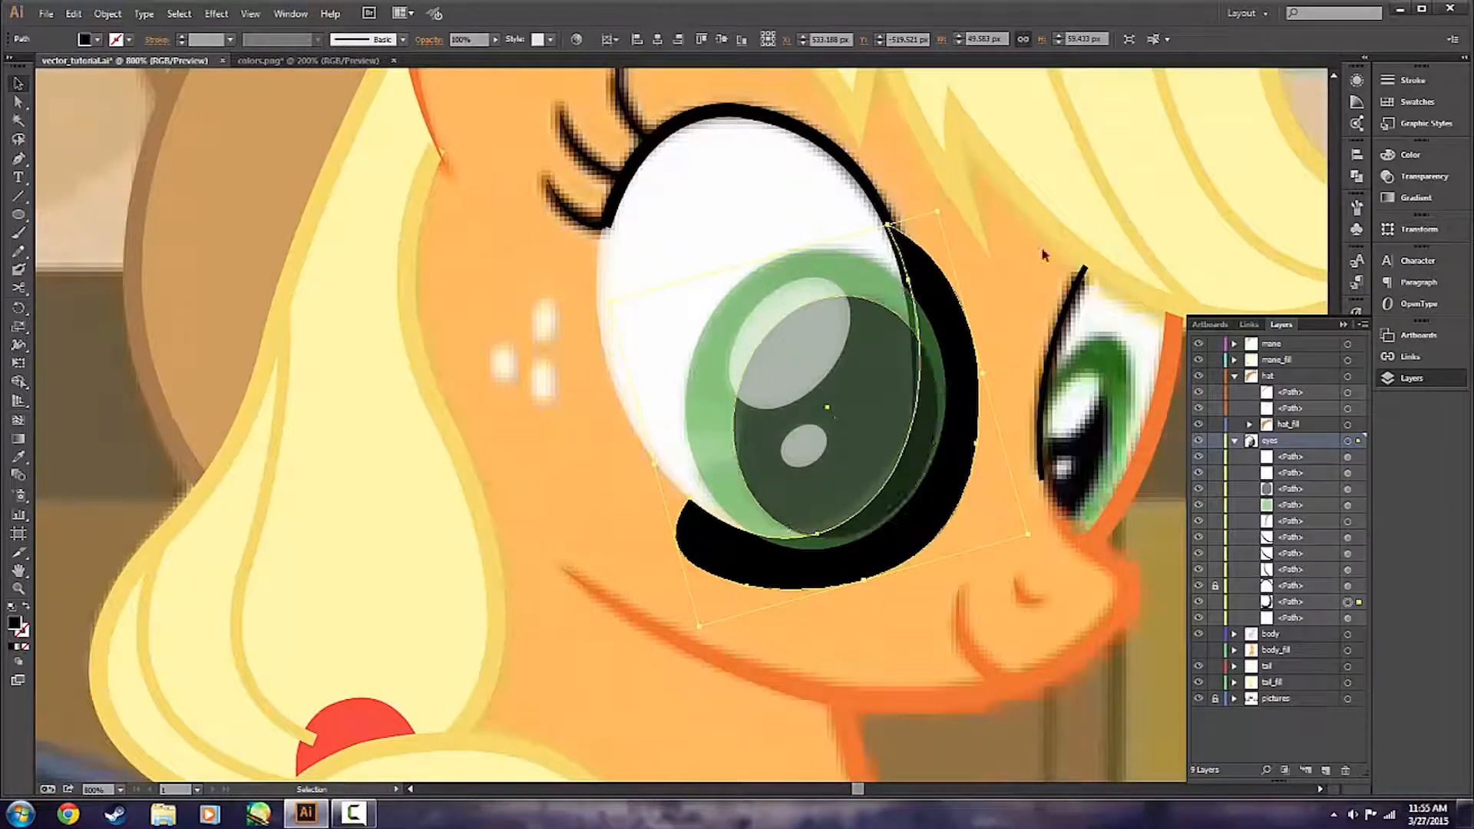
left_click_drag(1314, 602, 1306, 449)
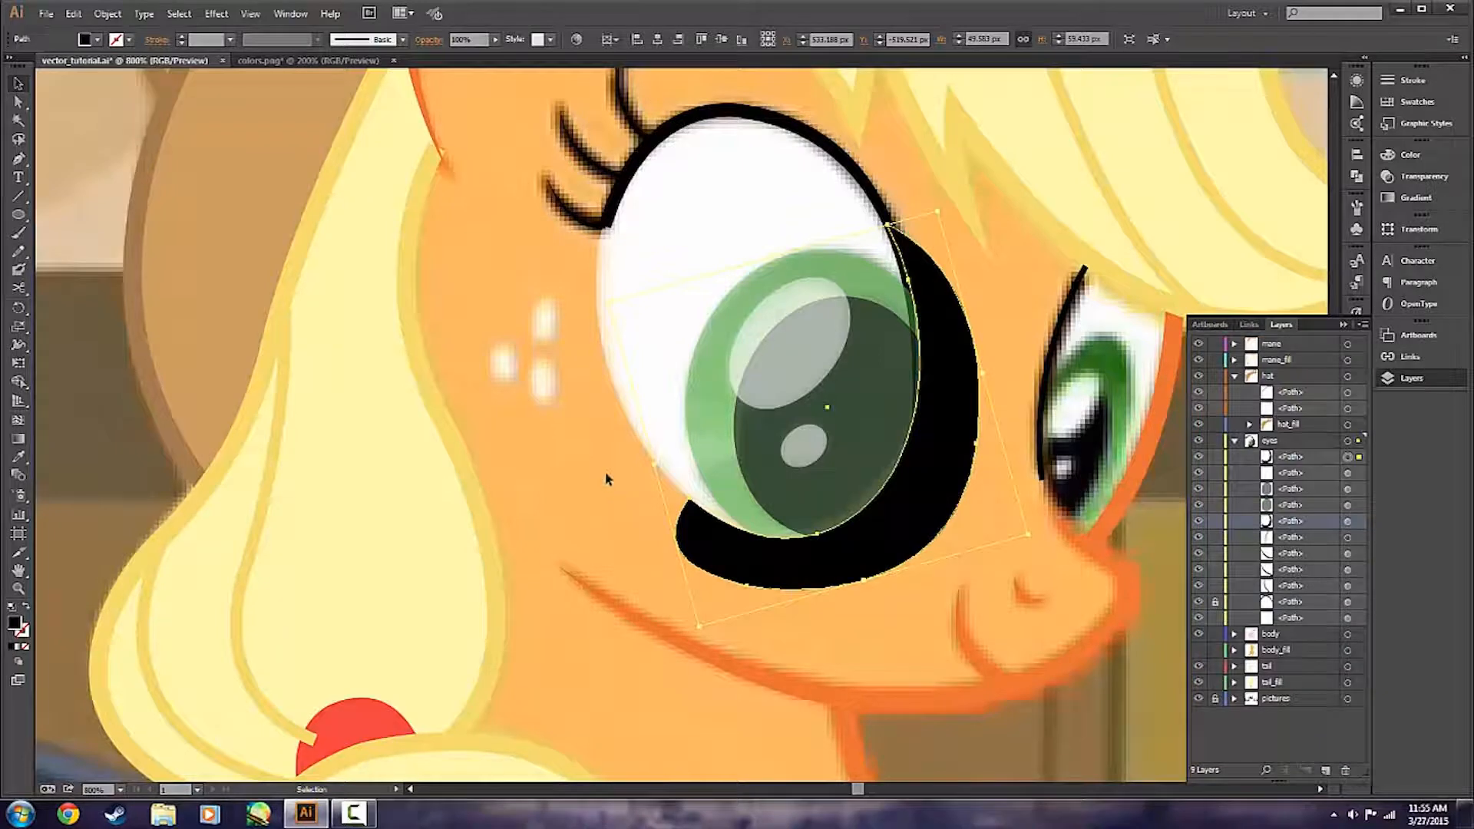
left_click(800, 607)
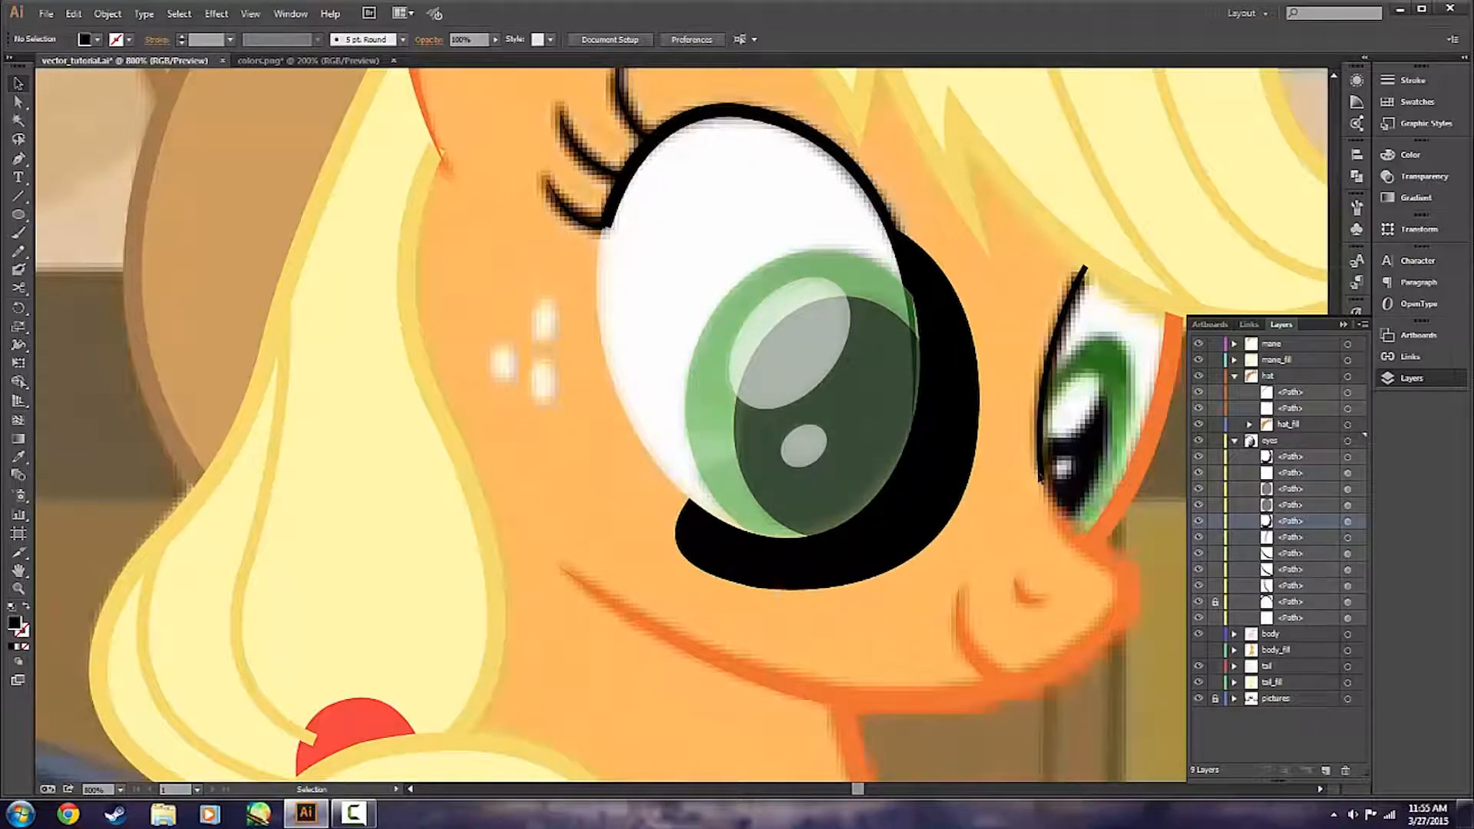
Add an anchor point on the black crescent's inner edge, where the eye's dark outline ends beside the pupil.
scroll(1022, 492, "up", 2)
scroll(1098, 491, "up", 4)
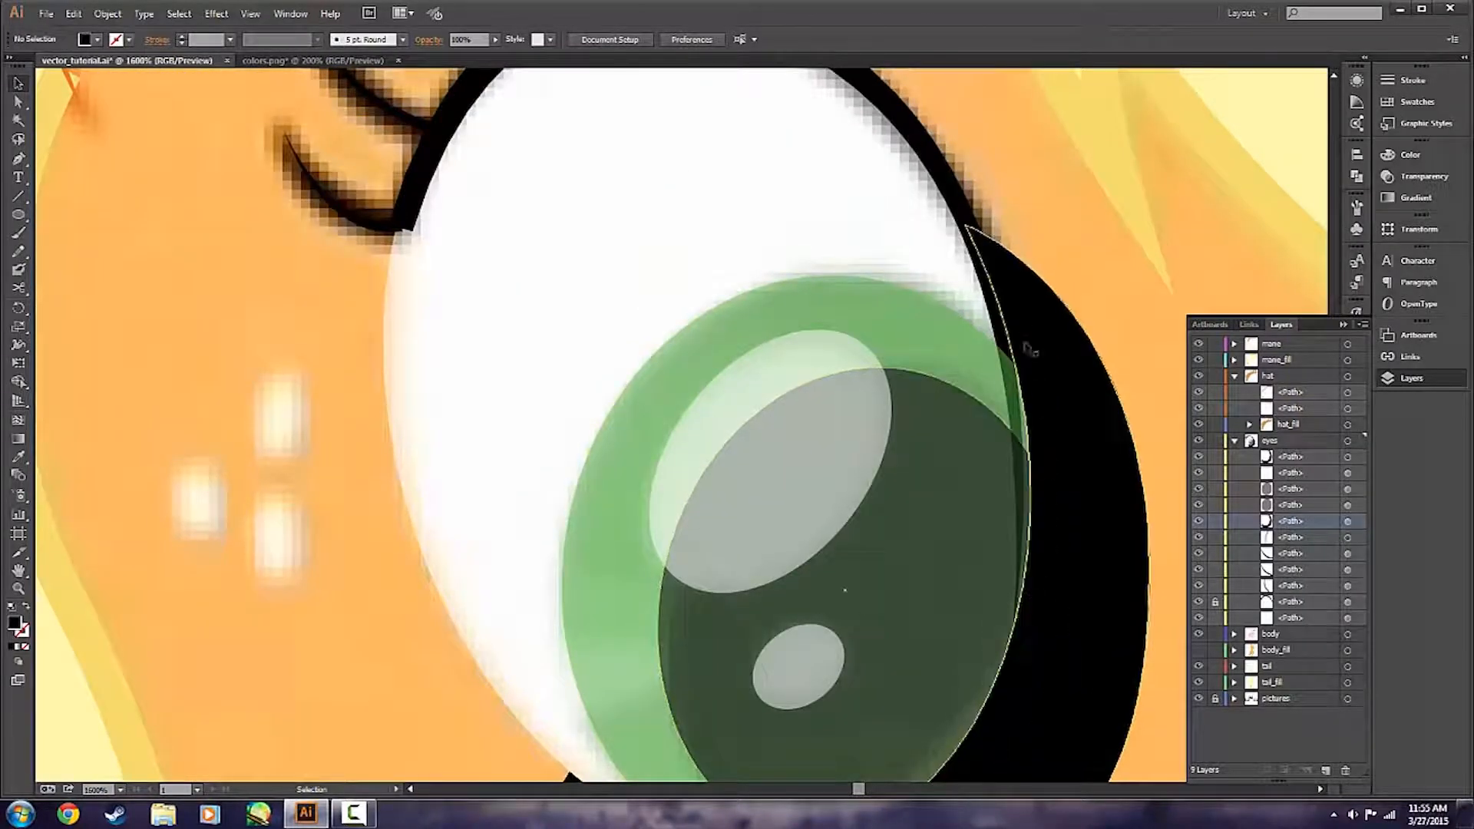
scroll(1090, 630, "down", 2)
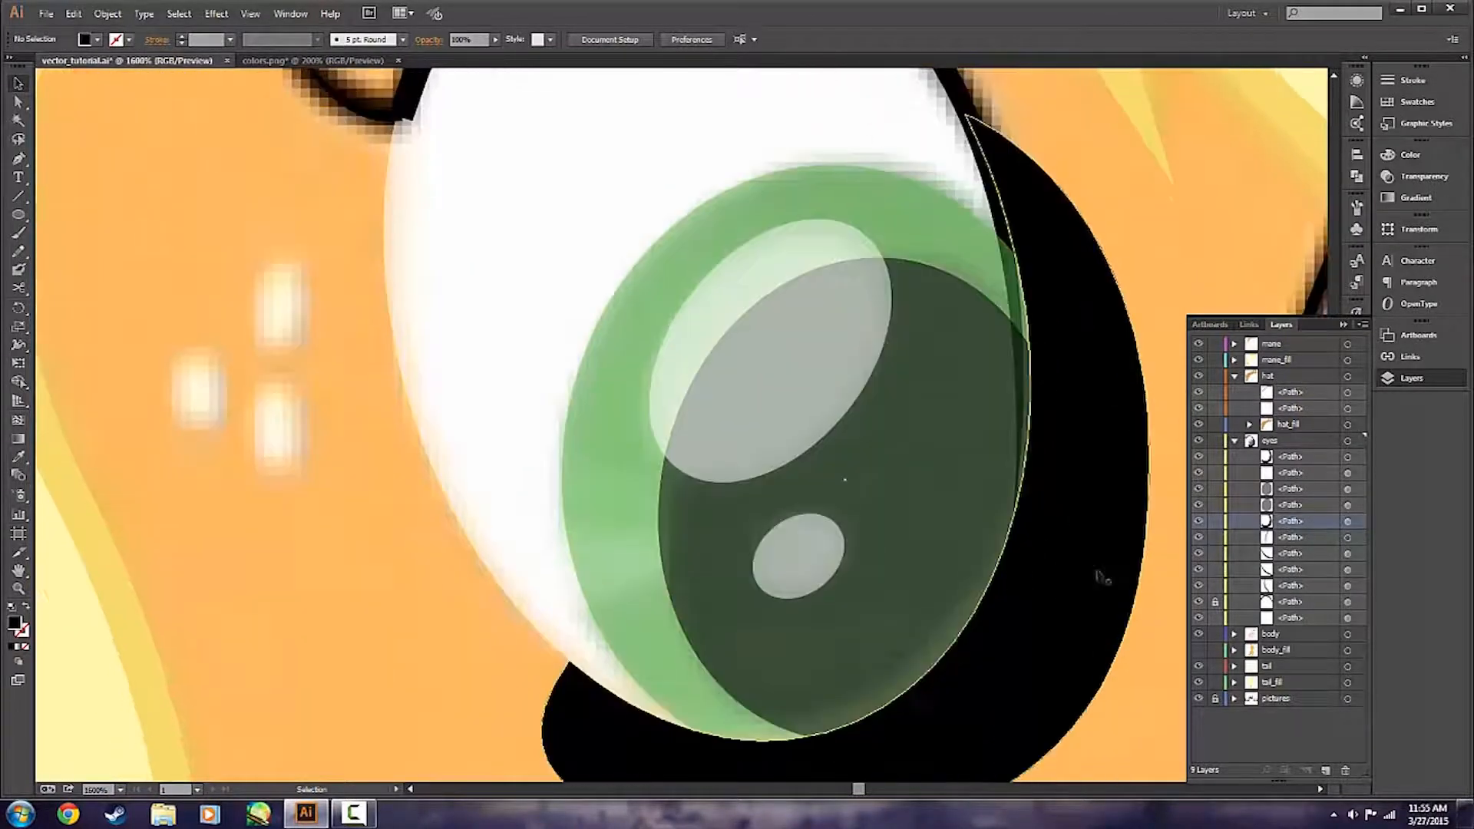
left_click(1073, 478)
scroll(1065, 511, "up", 2)
key("plus")
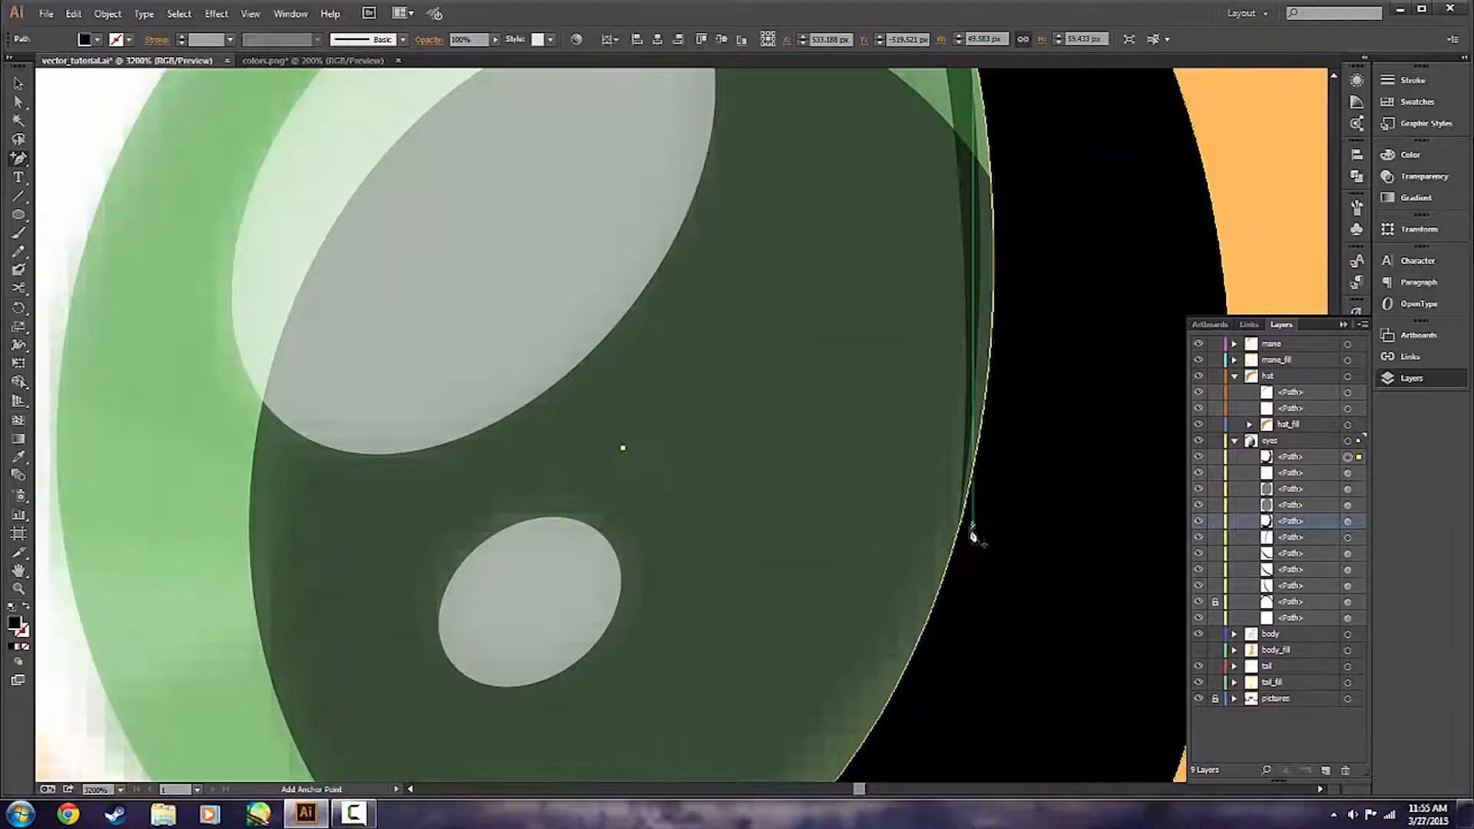
scroll(969, 541, "up", 2)
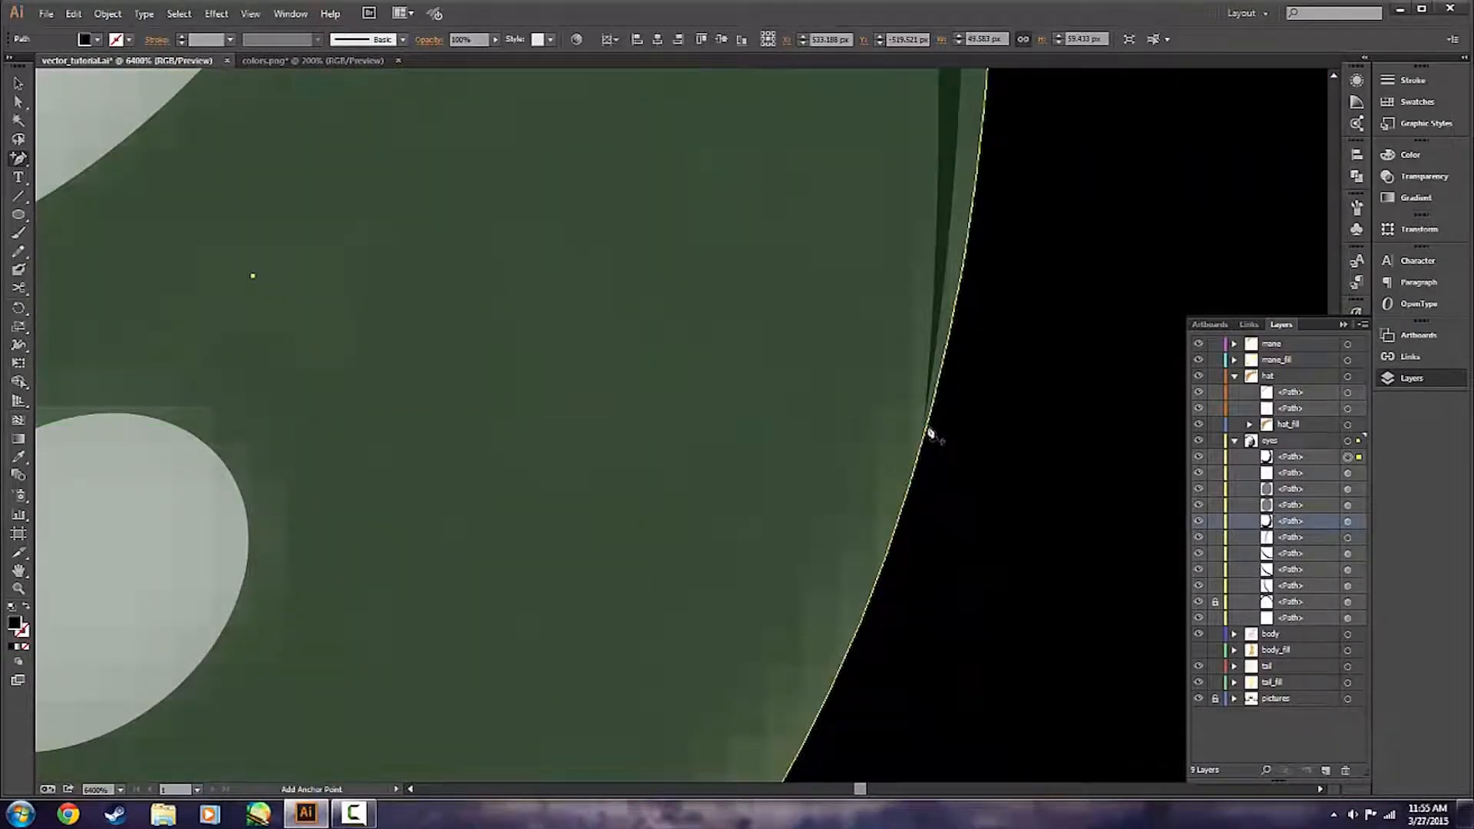
left_click(930, 434)
key("a")
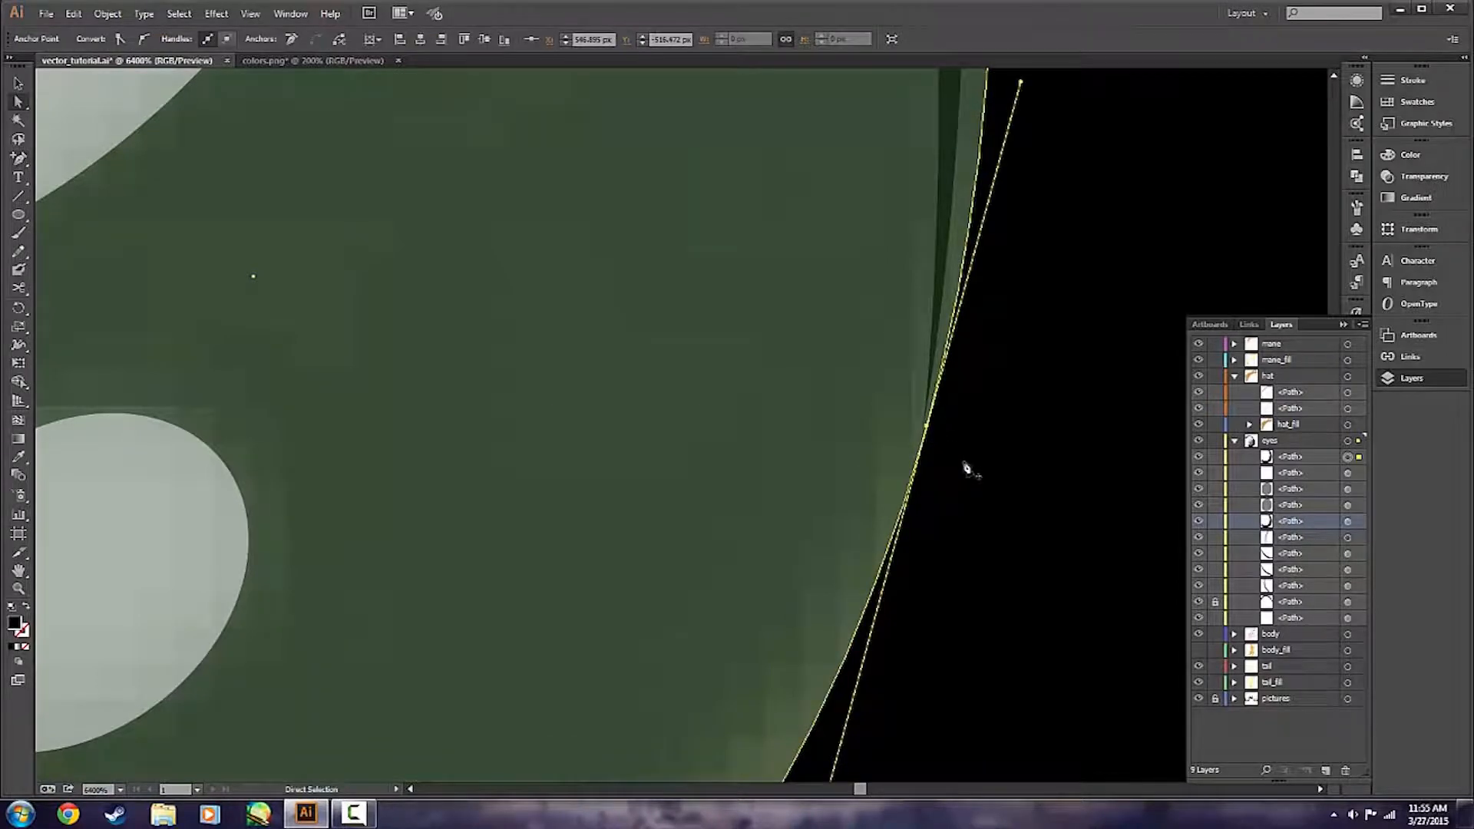
Reshape the crescent's inner edge beside the pupil by adjusting the upper point and the new anchor's upper handle.
scroll(964, 471, "down", 3)
left_click(1105, 378)
left_click(1043, 411)
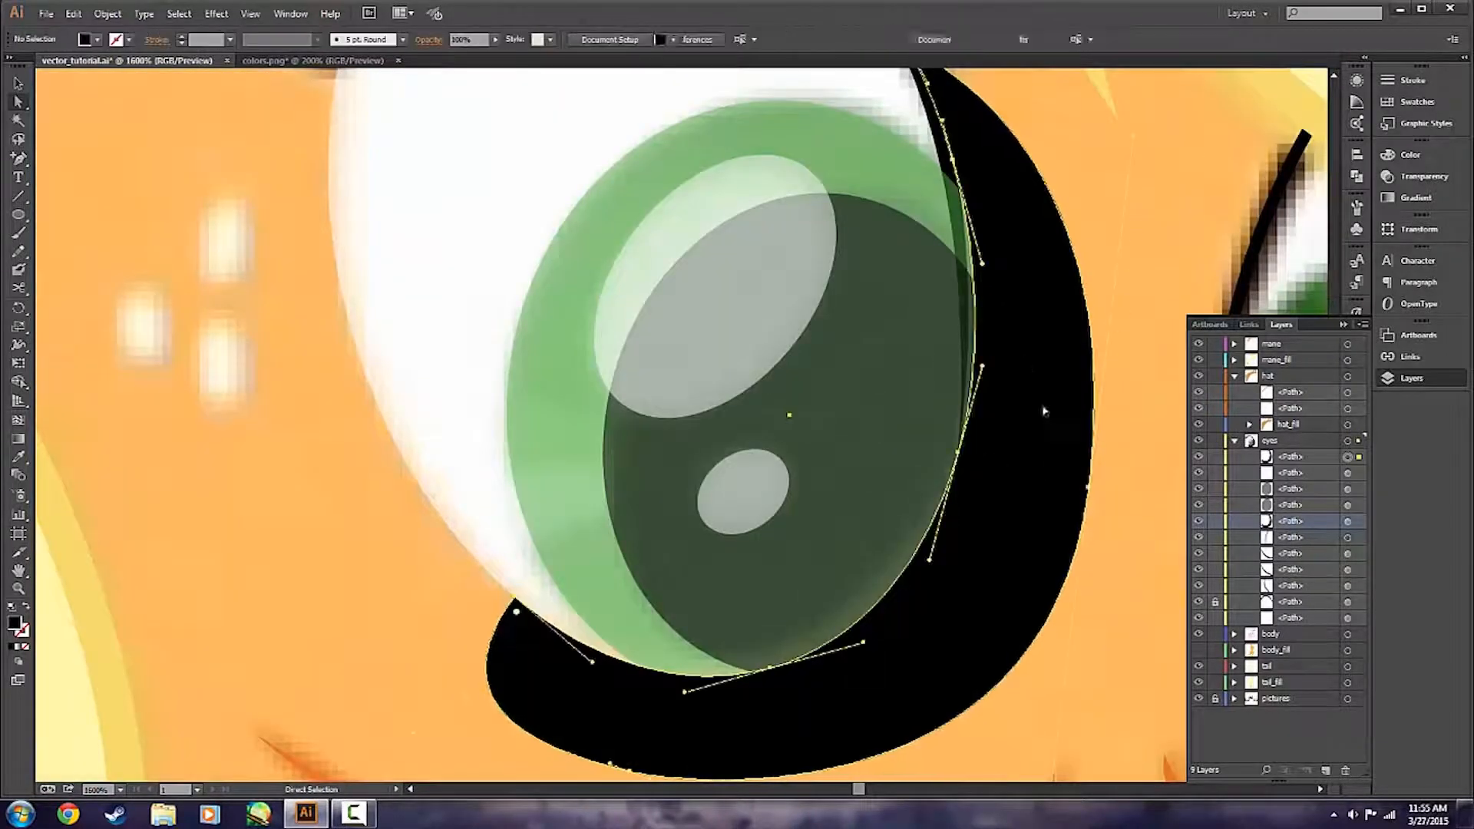
scroll(1047, 447, "up", 5)
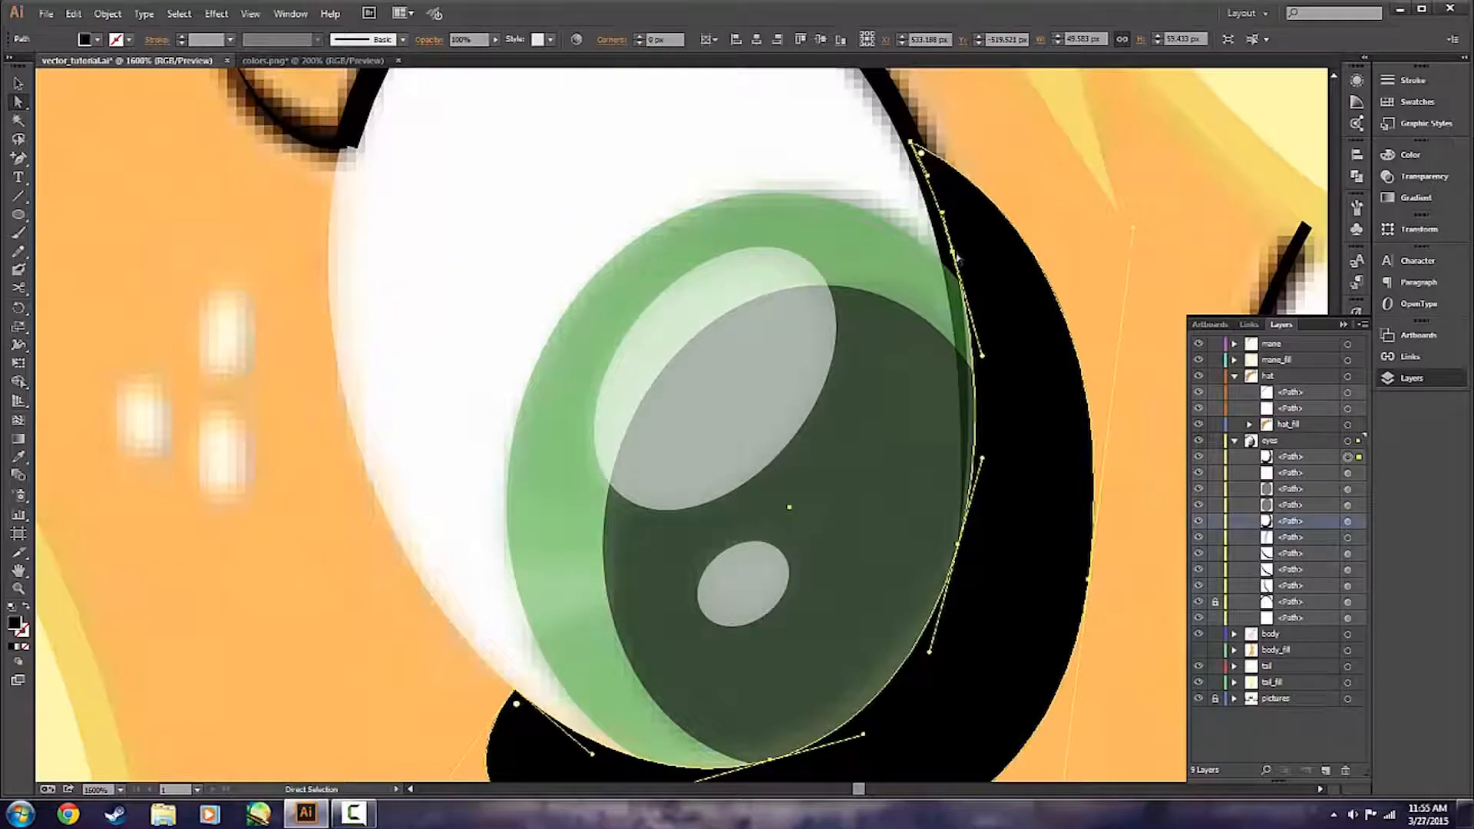
left_click_drag(953, 252, 952, 262)
left_click_drag(985, 461, 965, 543)
left_click_drag(965, 466, 965, 468)
Fine-tune the upper inner anchor's handle so the crescent's edge curves closer to the eye's dark outline beside the iris.
scroll(971, 504, "up", 4)
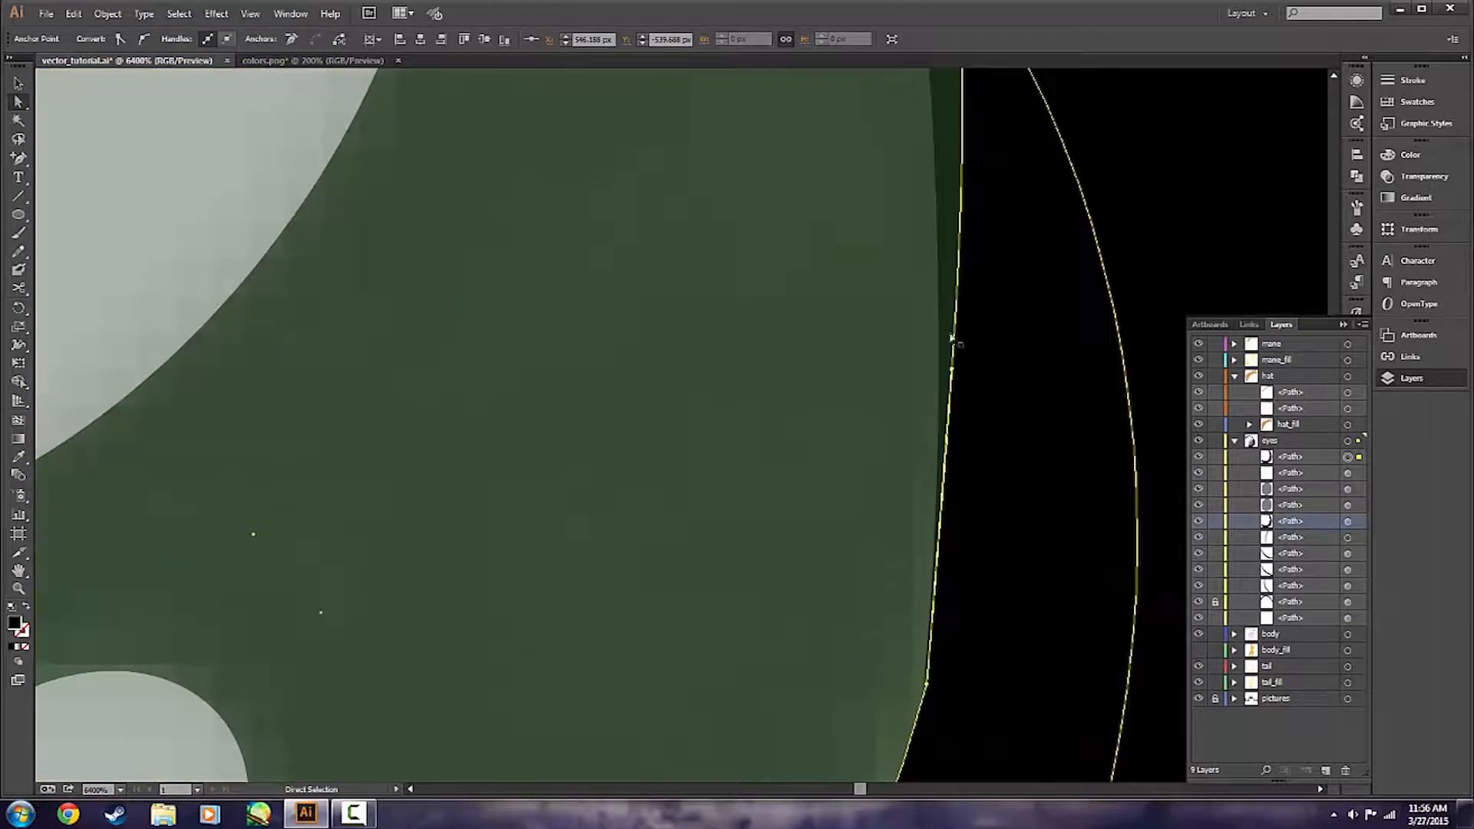
scroll(965, 307, "up", 10)
scroll(983, 454, "down", 2)
scroll(994, 434, "down", 1)
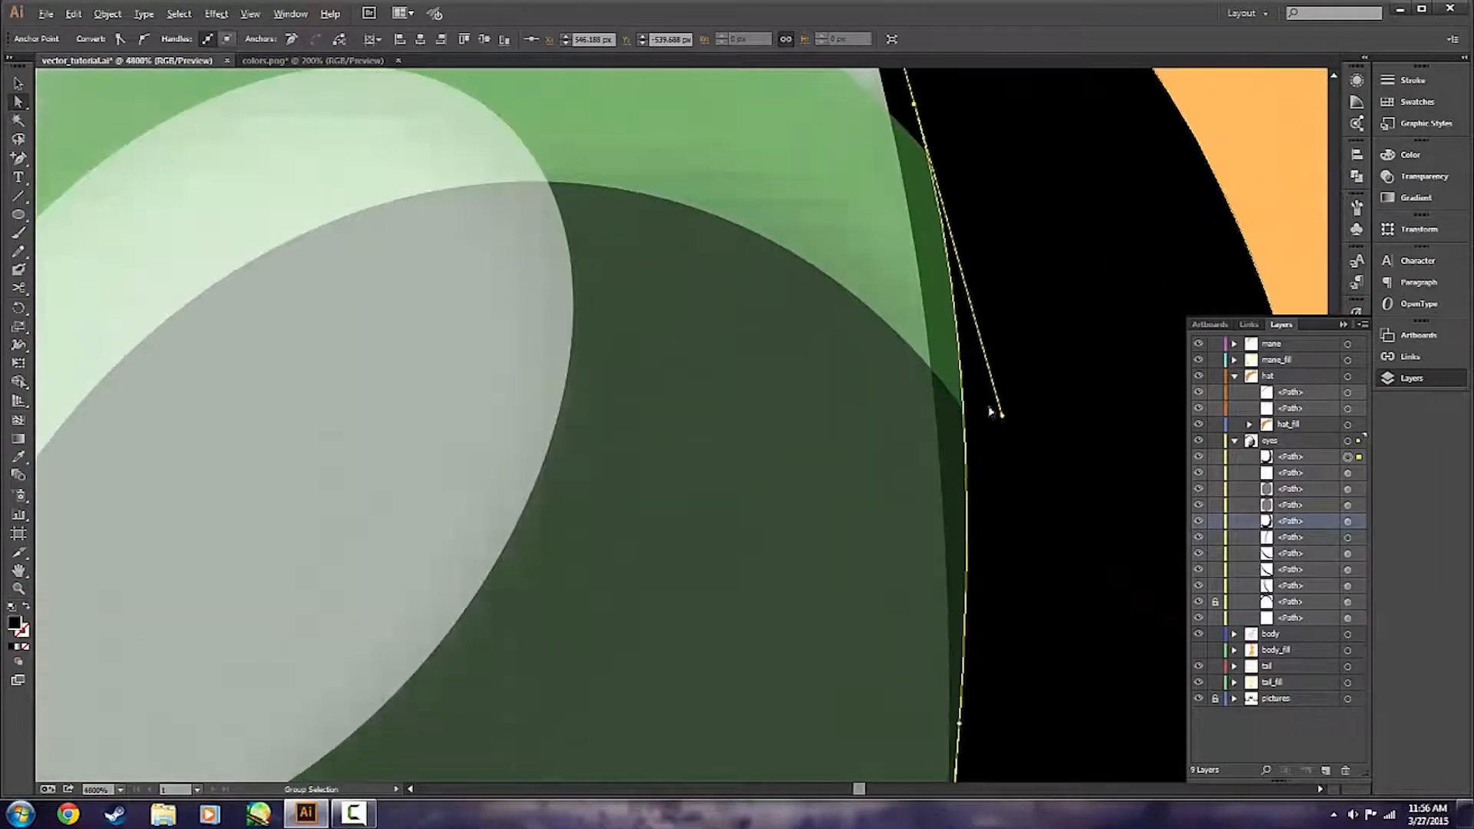
left_click_drag(1002, 401, 981, 425)
left_click(1203, 225)
scroll(1147, 477, "down", 5)
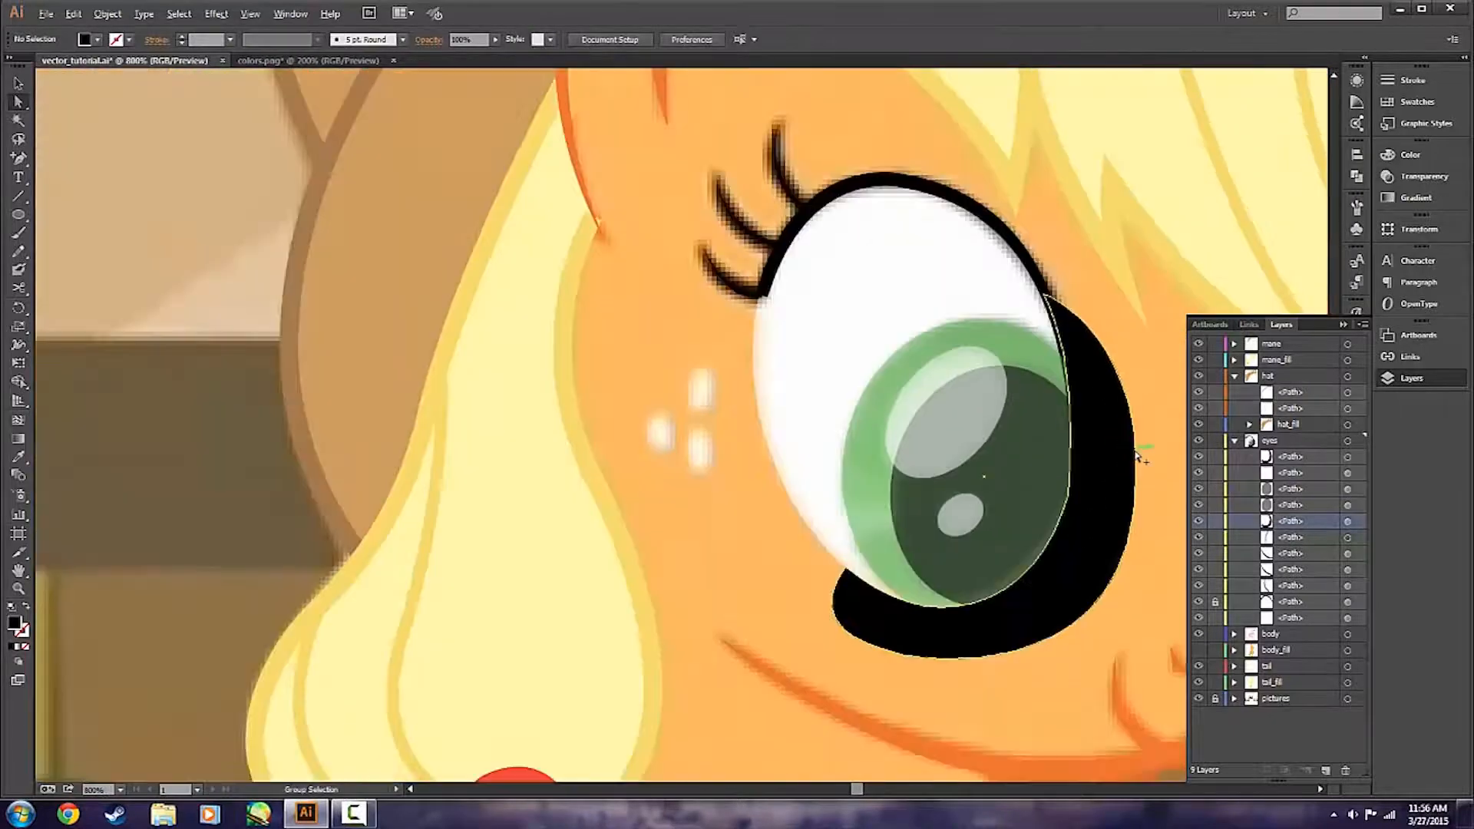
Make an opacity mask from the nearer eye's white, iris, pupil, highlights and the black crescent, with Clip turned off.
scroll(1066, 455, "up", 1)
left_click_drag(1065, 454, 974, 453)
left_click(869, 521)
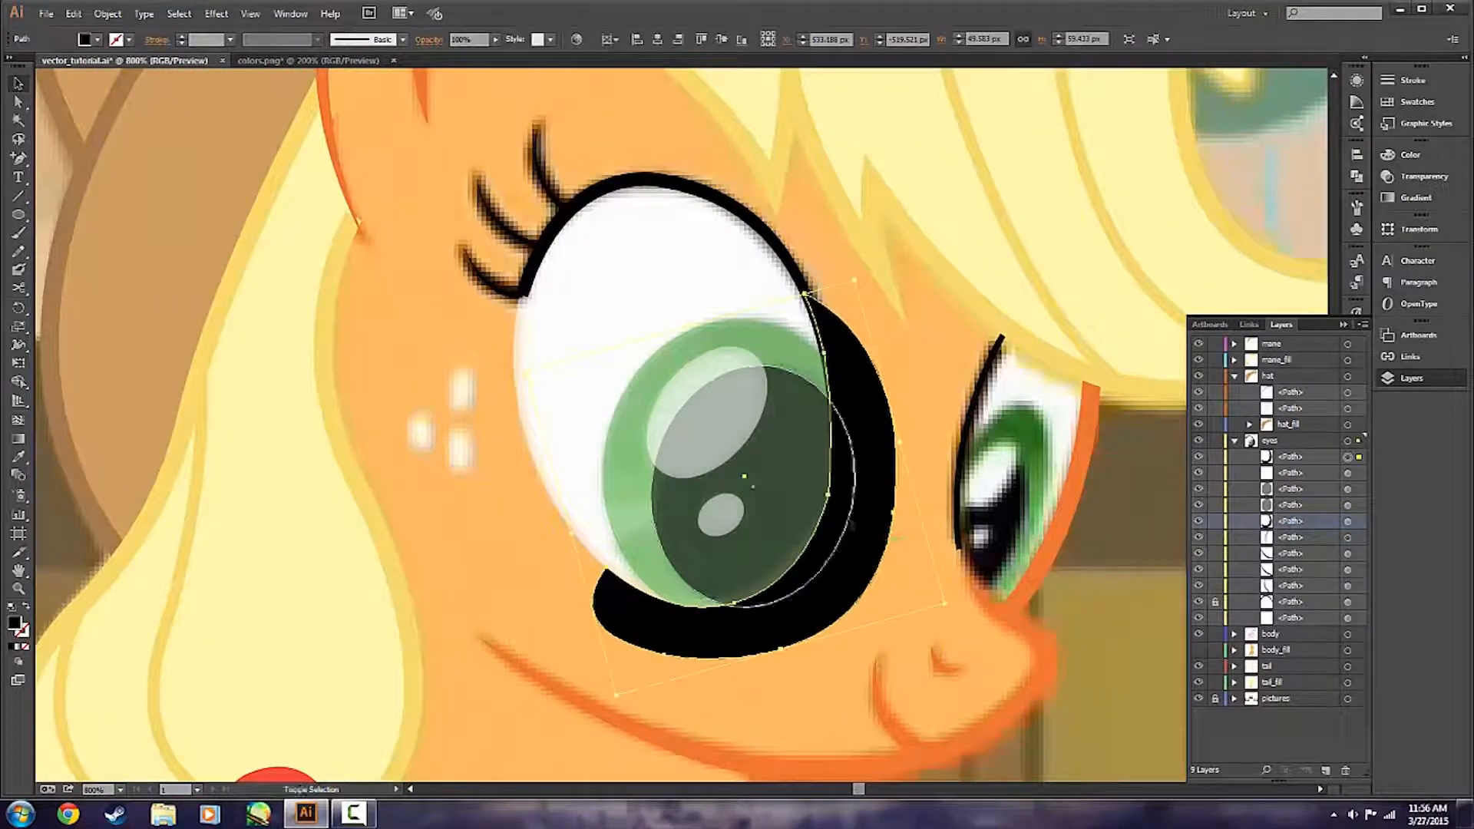
left_click(719, 513, "shift")
left_click(728, 418, "shift")
left_click(771, 352, "shift")
left_click(760, 284, "shift")
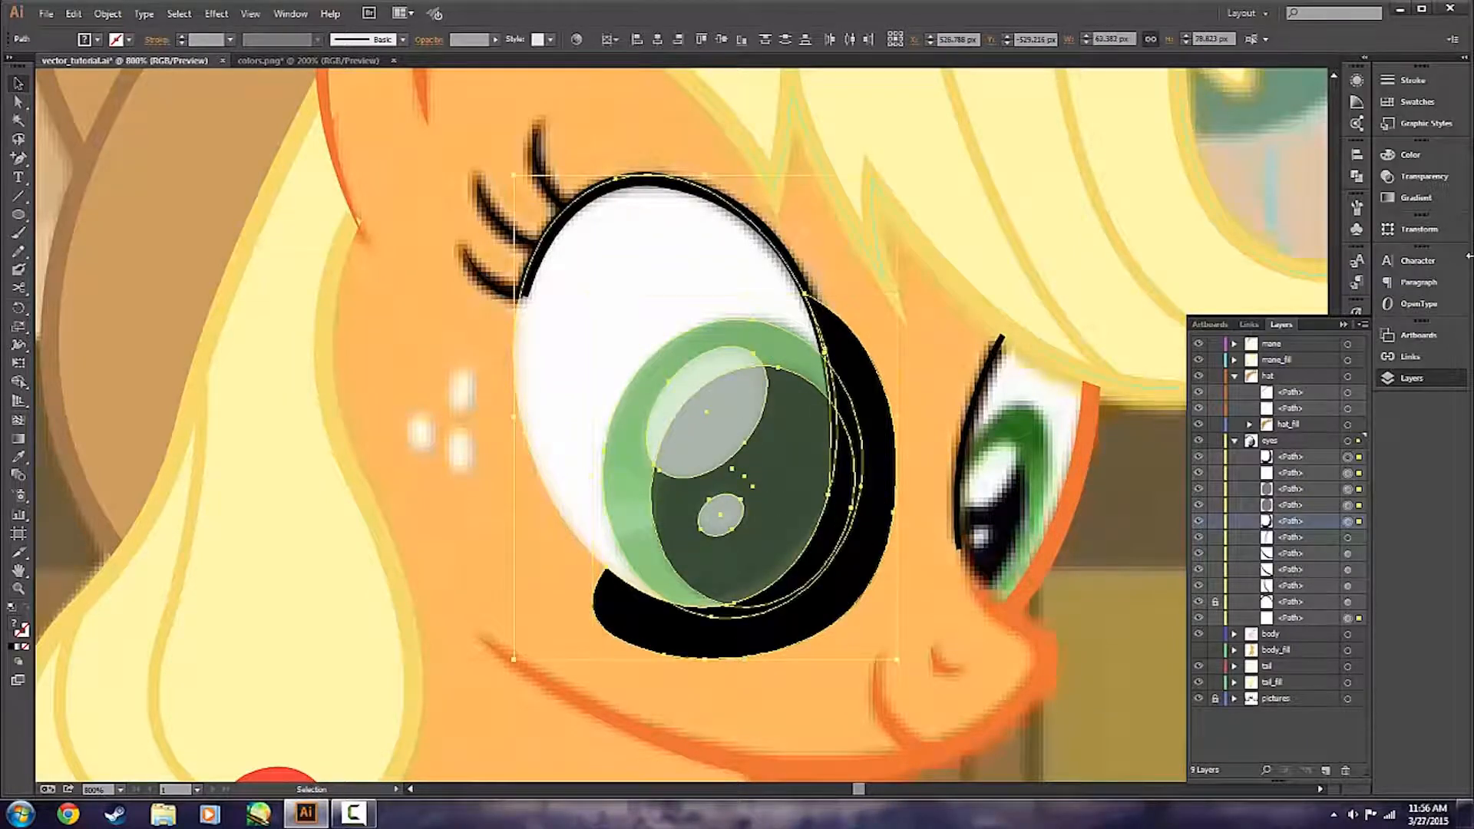
left_click(1436, 184)
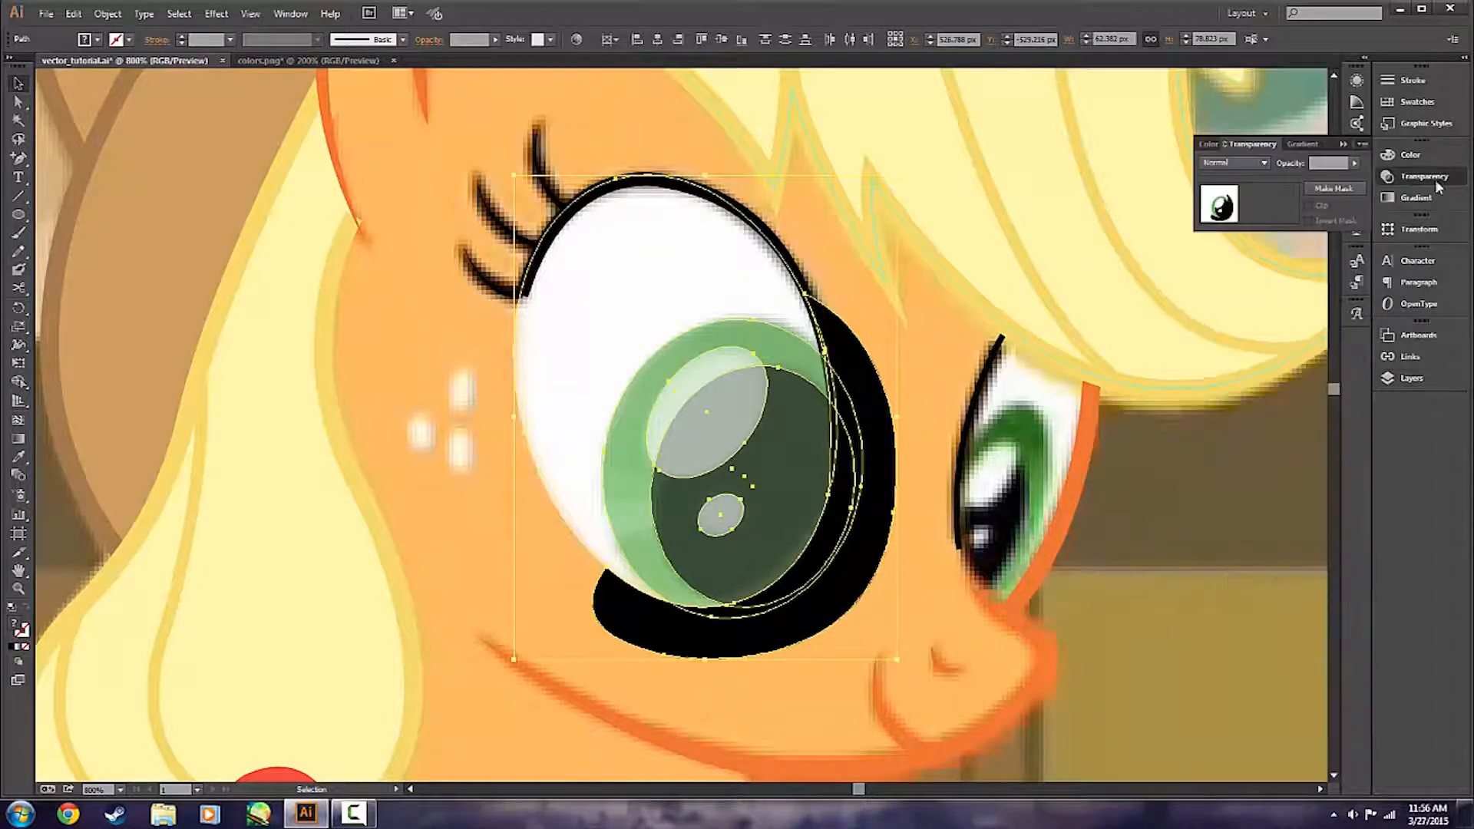
left_click(1334, 189)
left_click(1310, 206)
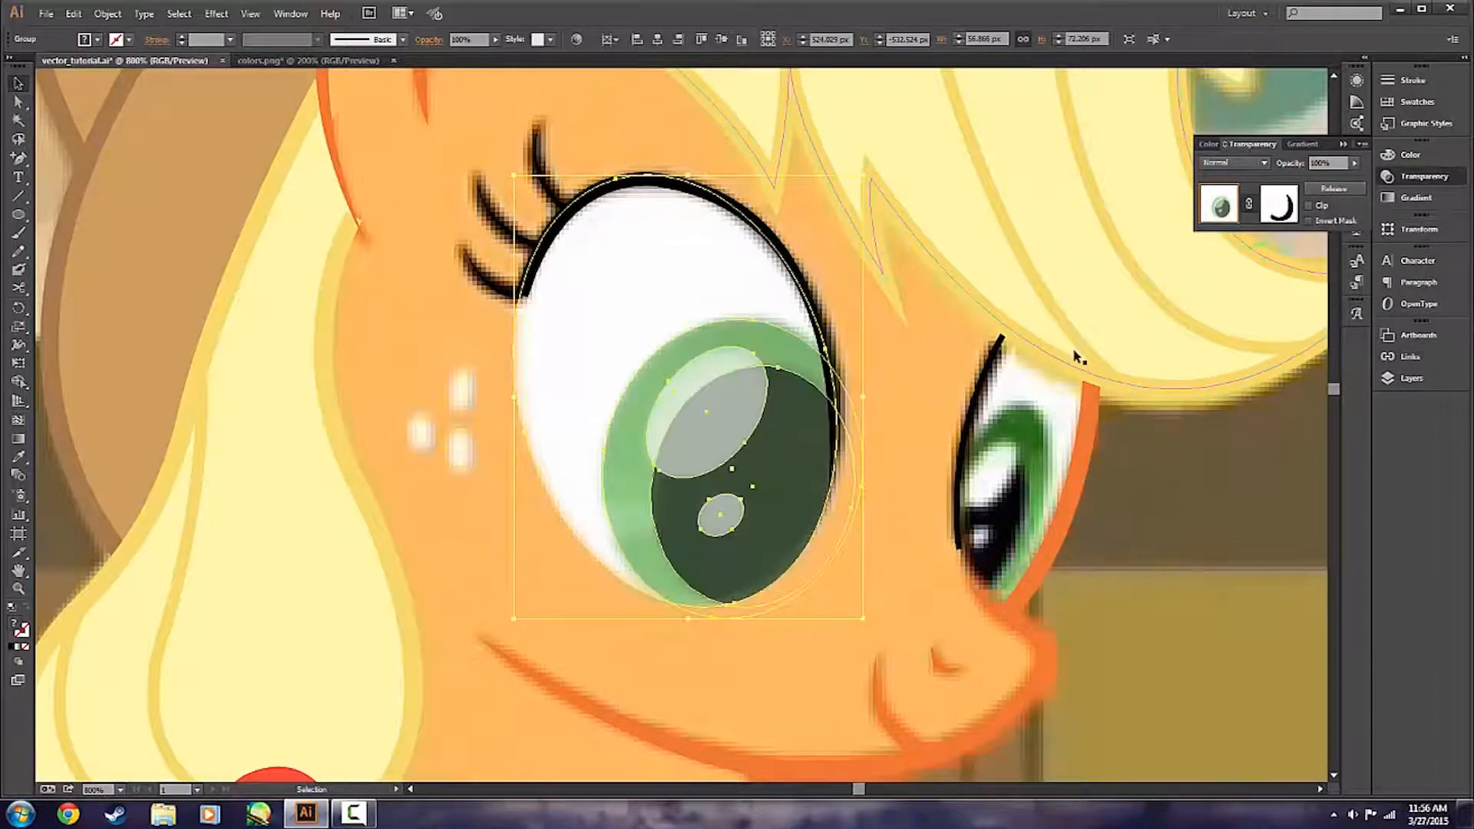
left_click(929, 430)
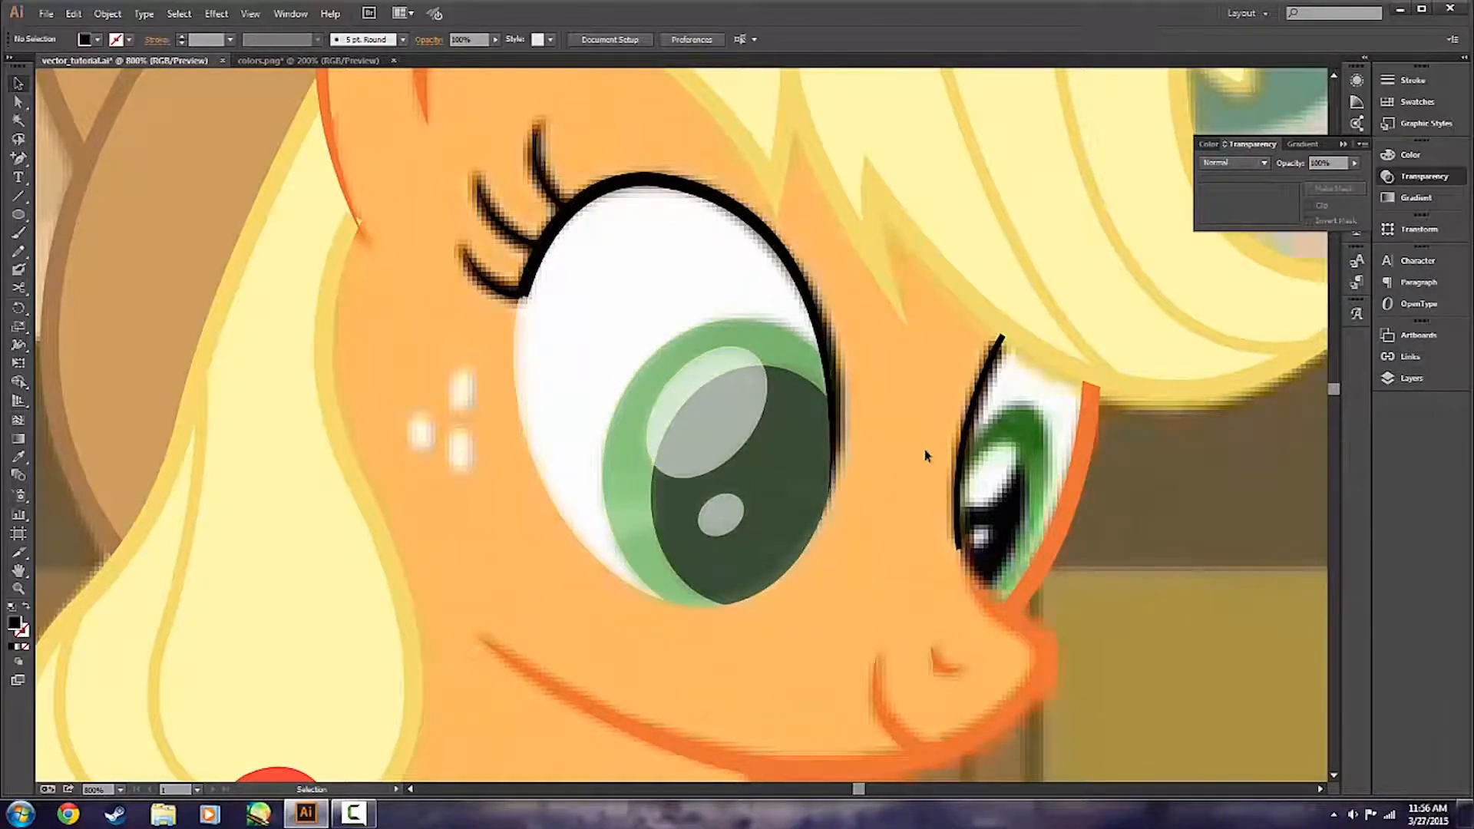
Enter isolation mode on the nearer eye's masked group.
scroll(902, 519, "down", 1)
left_click(813, 501)
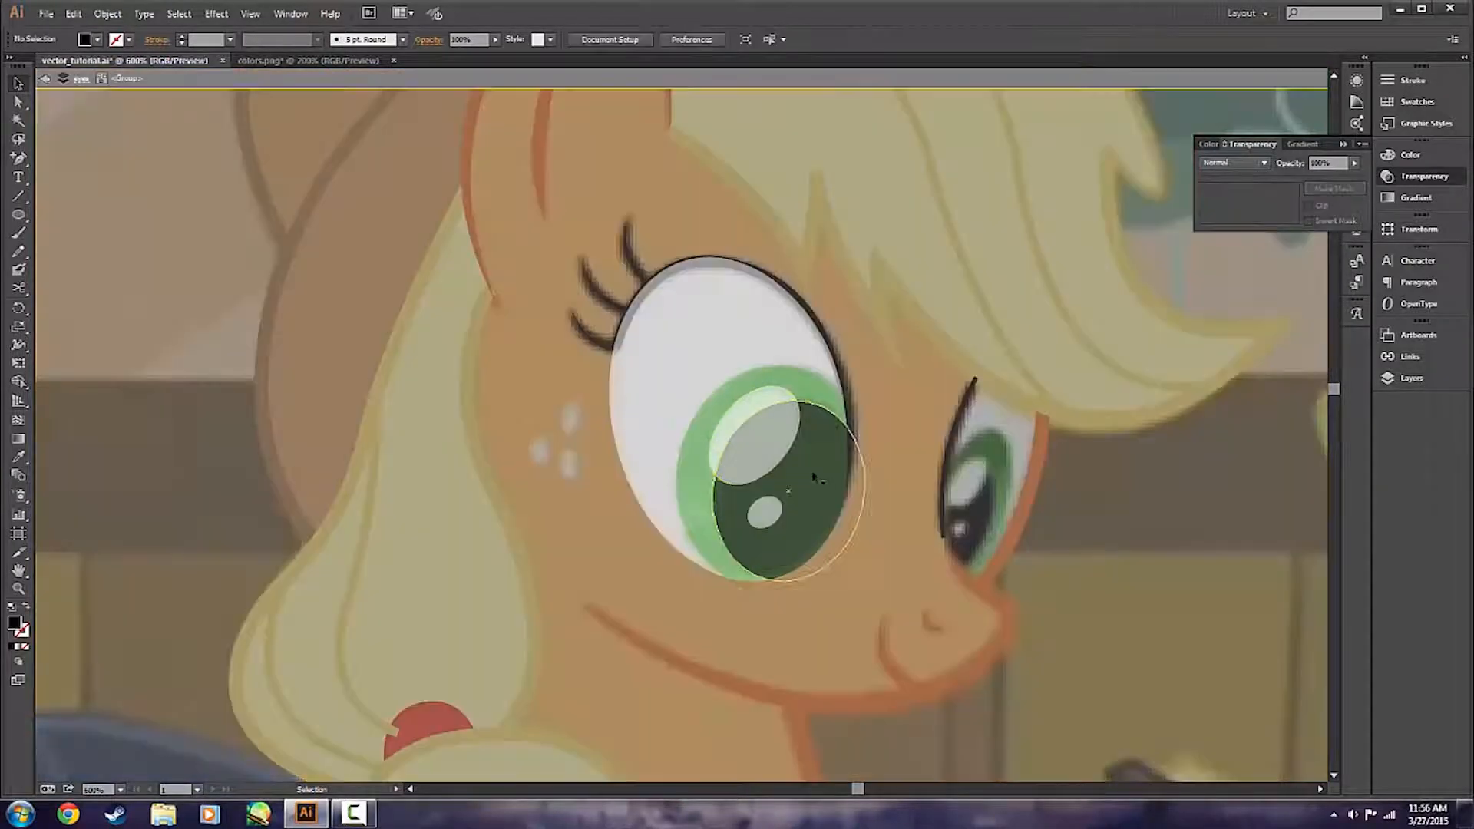
left_click(803, 615)
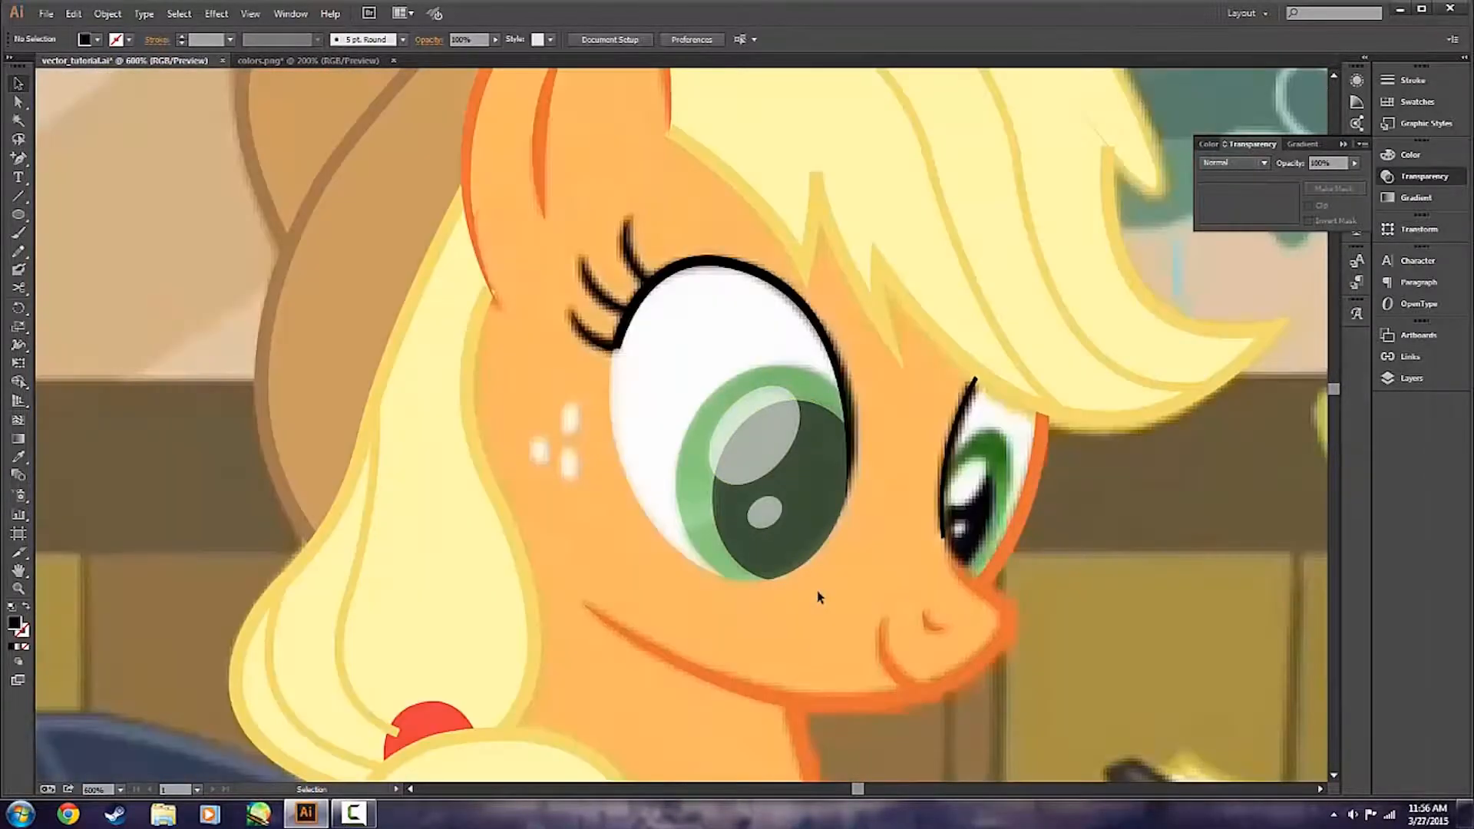
left_click(808, 473)
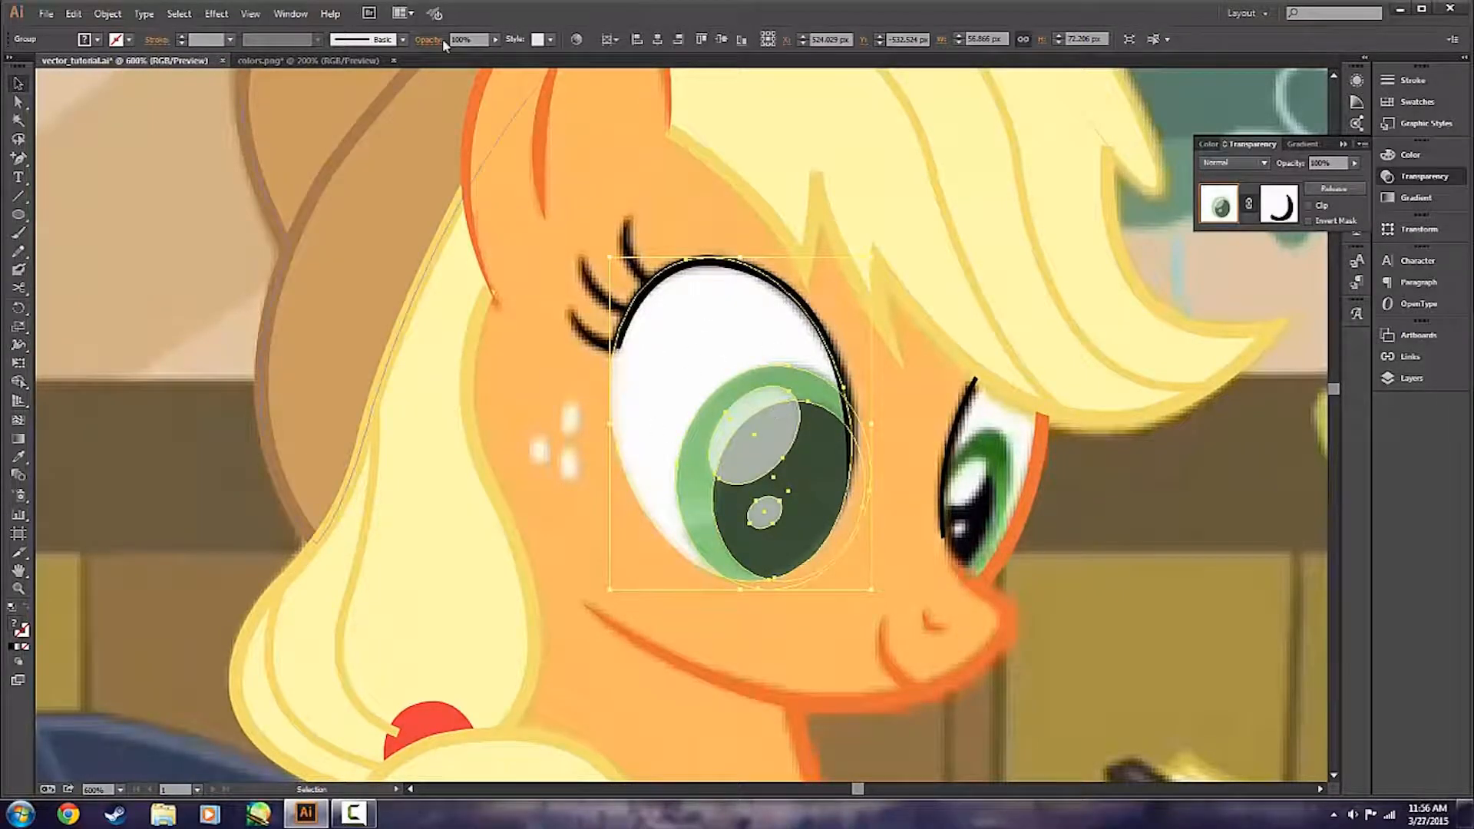
double_click(807, 468)
Try to set the opacity of the nearer eye's pupil and two highlights to 100%.
left_click(824, 483)
left_click(769, 438, "shift")
left_click(768, 511, "shift")
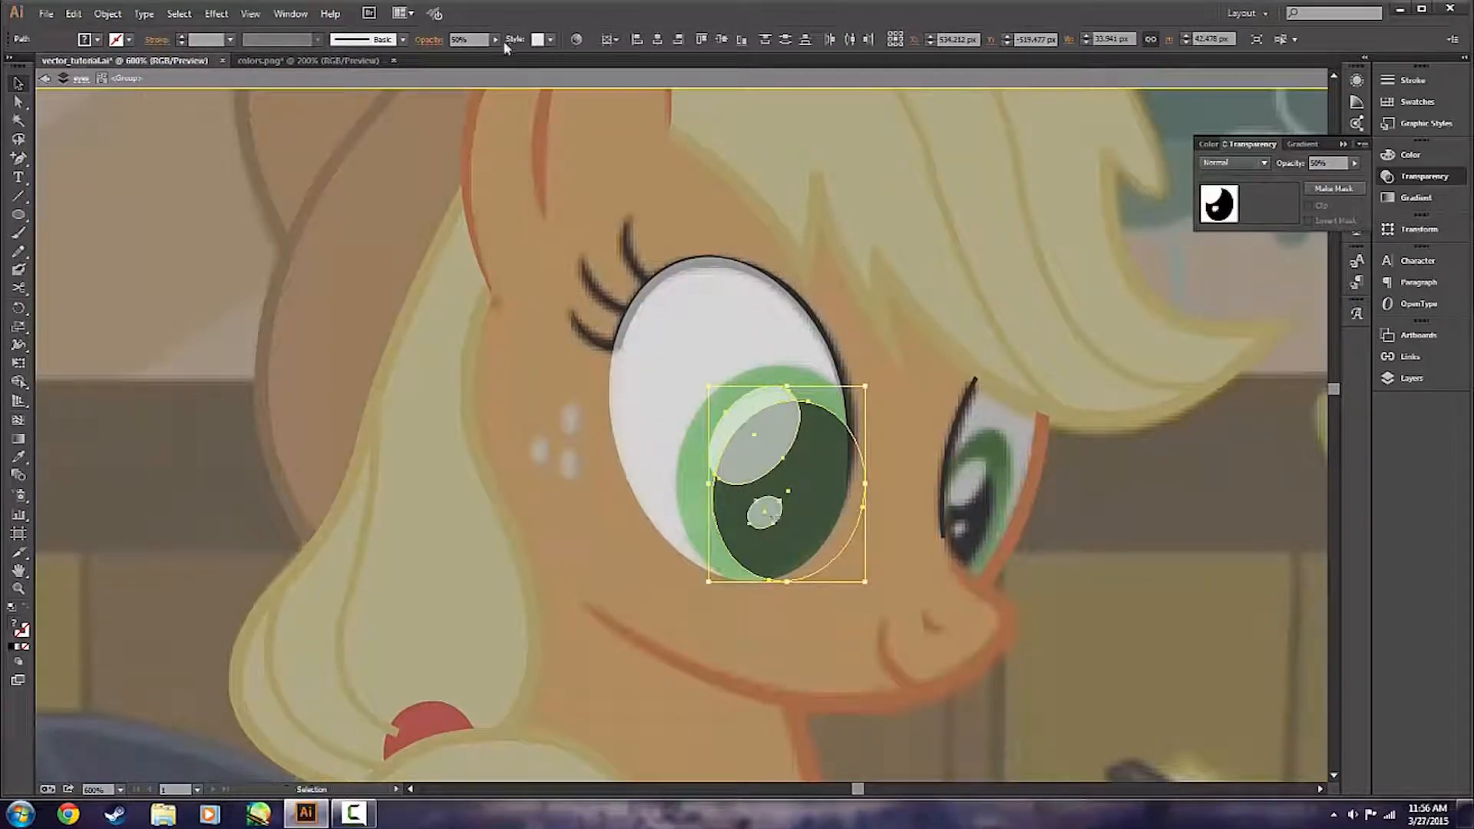
left_click_drag(470, 40, 396, 46)
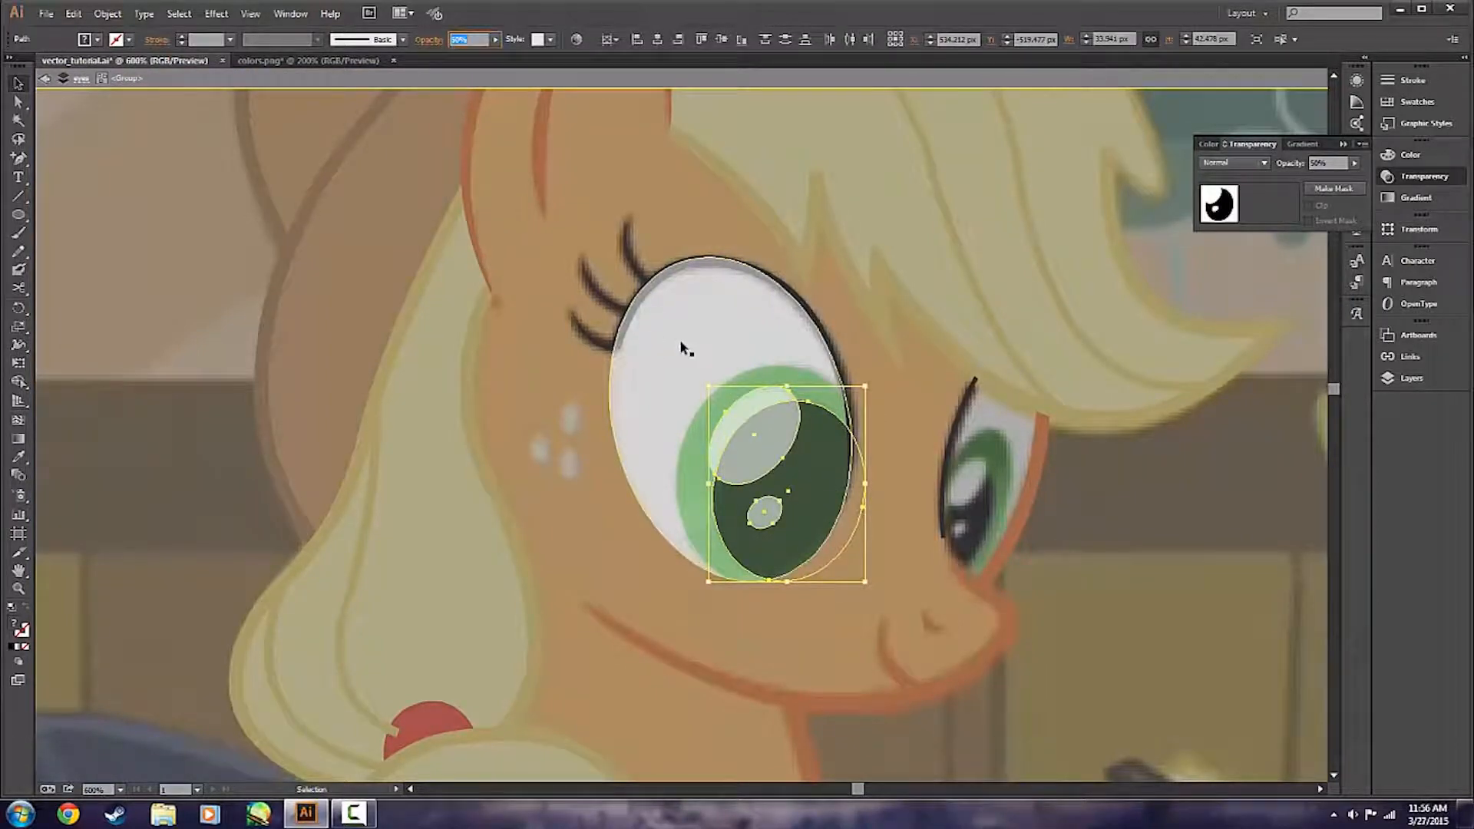
type("100")
key("Return")
key("a")
key("ctrl+z")
left_click(845, 620)
left_click(809, 498)
left_click(767, 516, "shift")
left_click(776, 438, "shift")
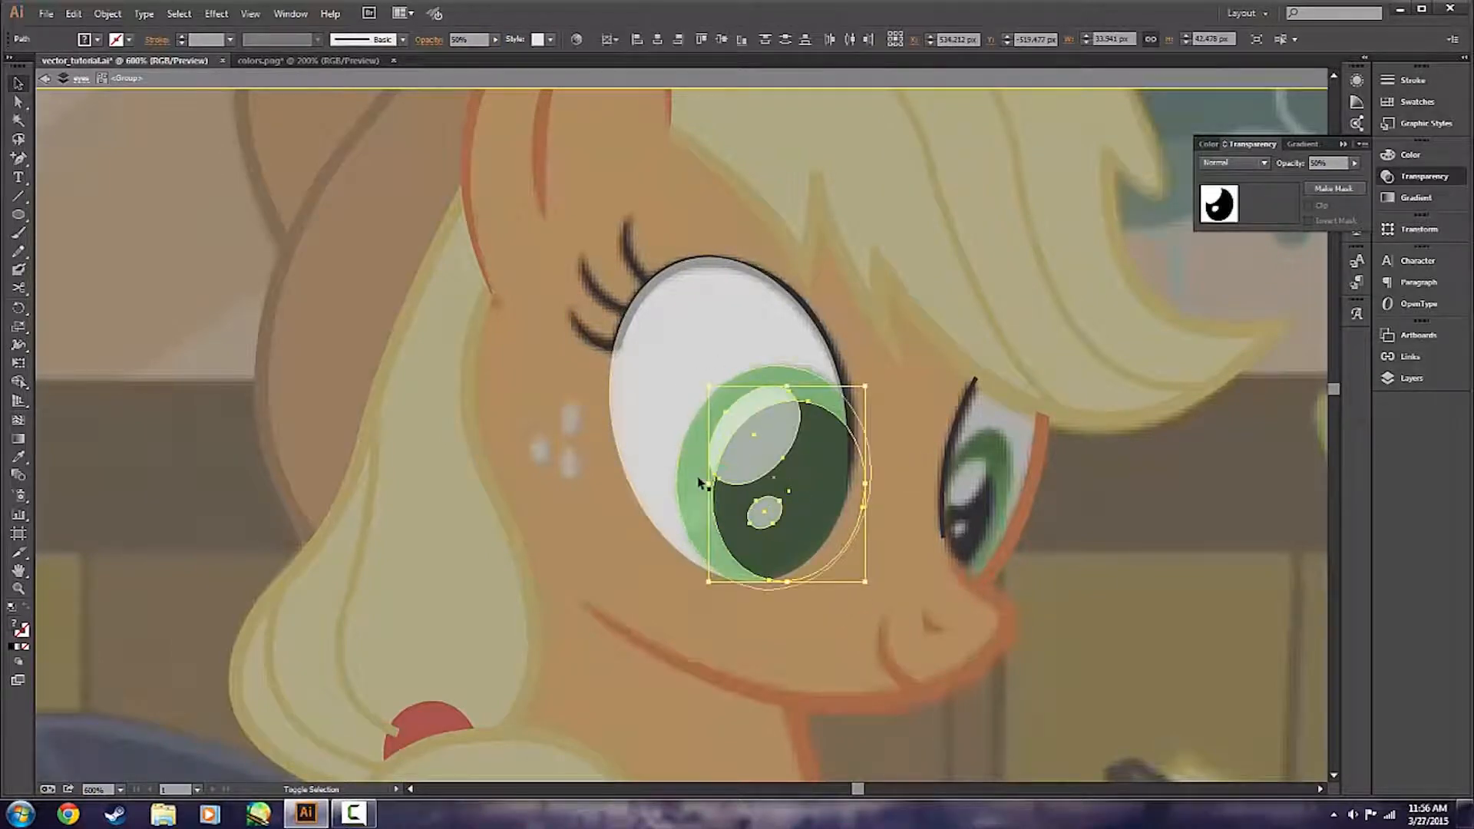
left_click(675, 385)
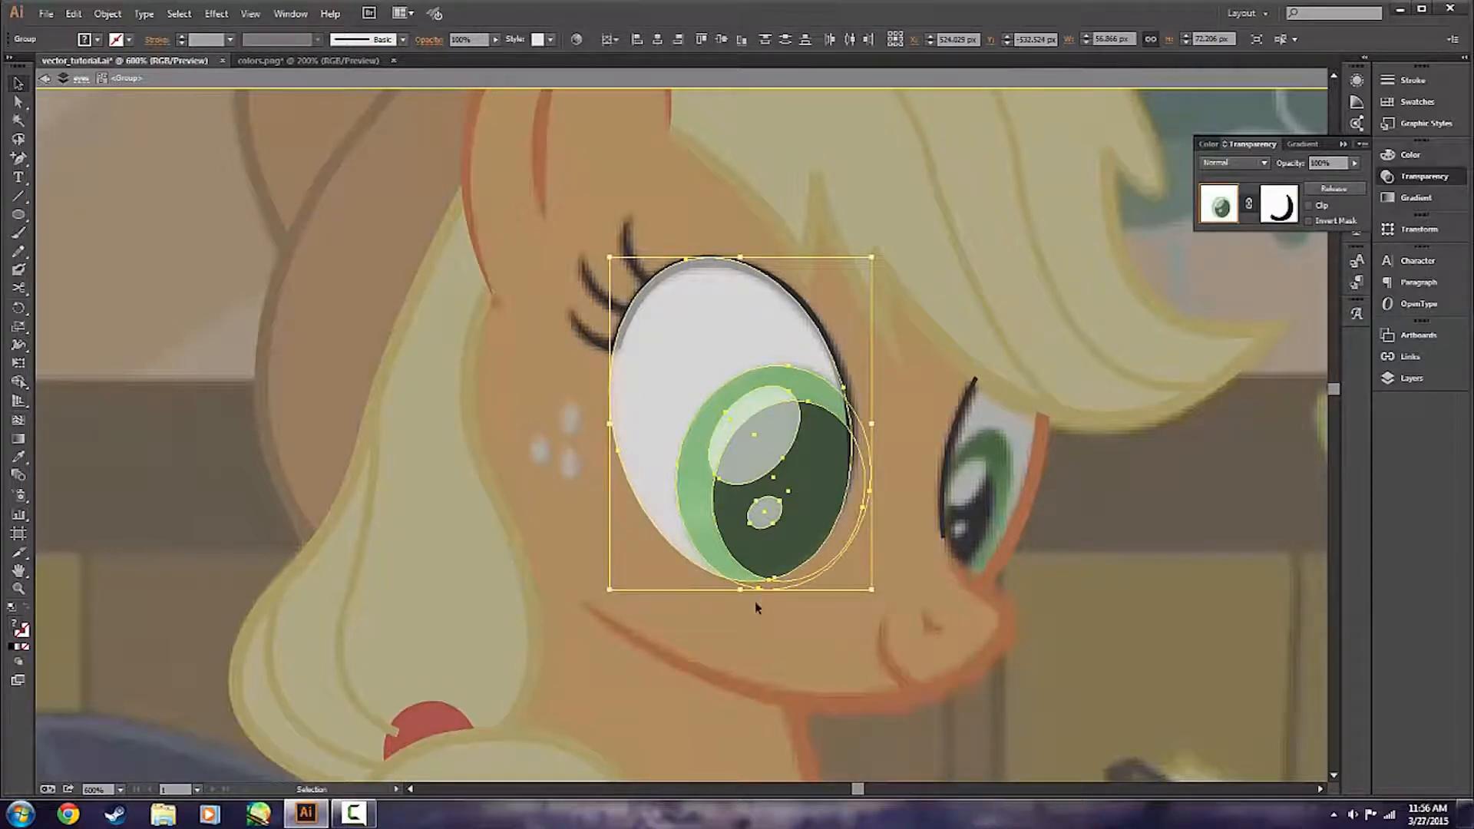
Select the nearer eye's pupil and both highlights and set their opacity to 100%.
left_click(776, 596)
left_click(778, 547)
left_click(768, 512, "shift")
left_click(761, 439, "shift")
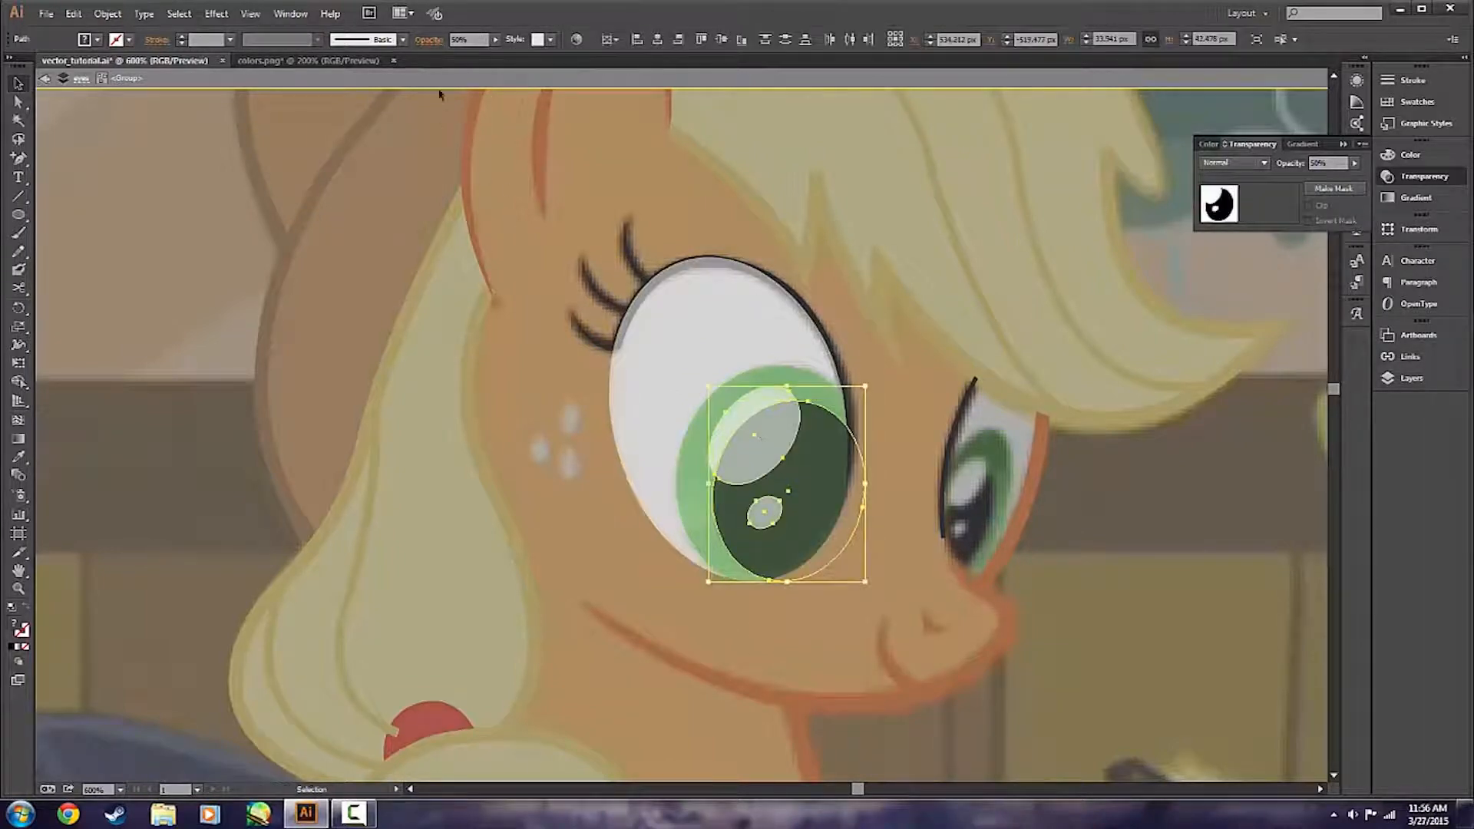
left_click(482, 40)
type("100")
key("Return")
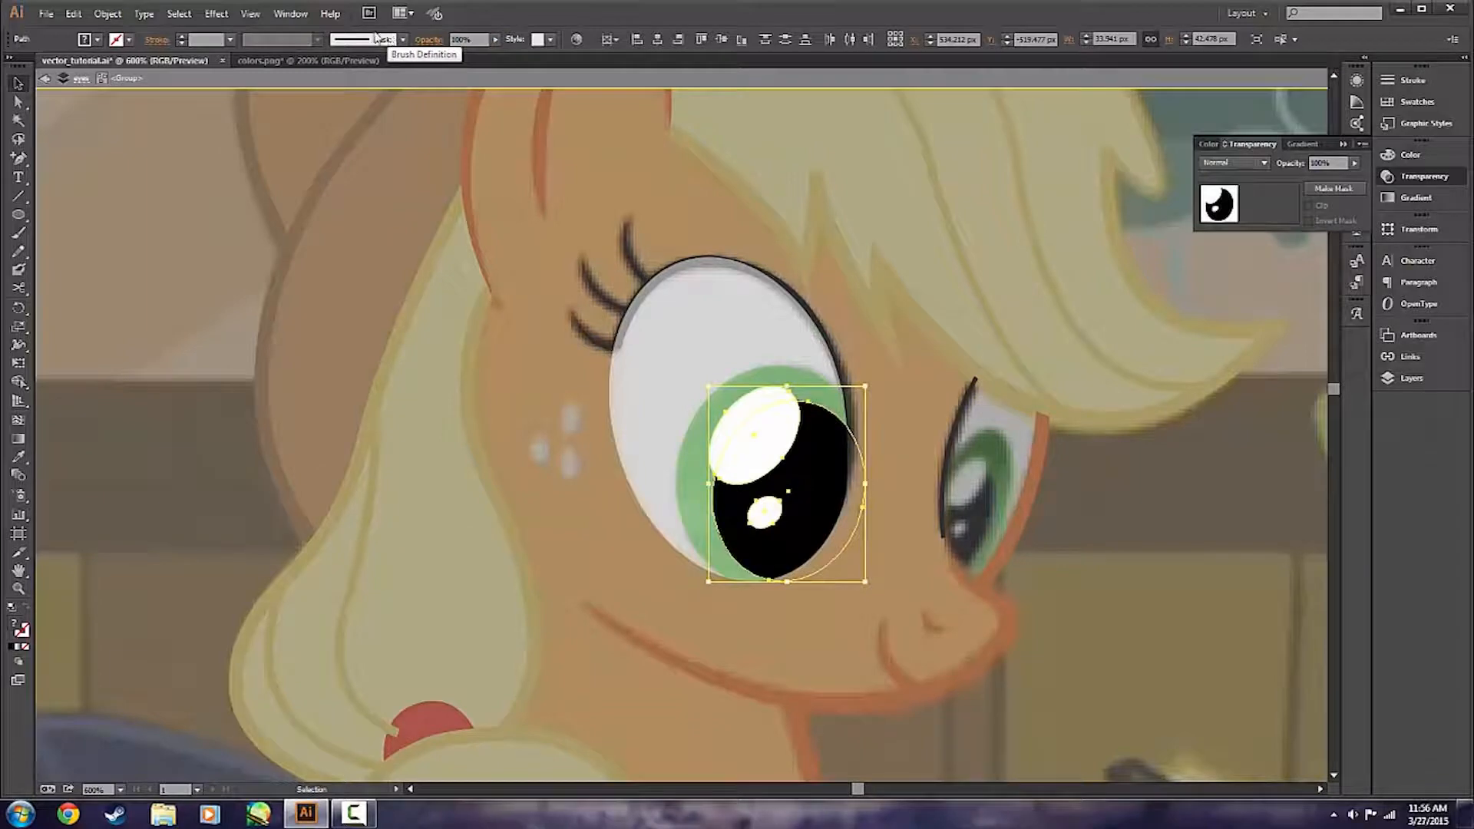
Set the nearer eye's green iris and white to 100% opacity and leave isolation mode.
left_click(687, 499)
left_click(683, 344, "shift")
left_click_drag(477, 40, 402, 35)
type("100")
key("Return")
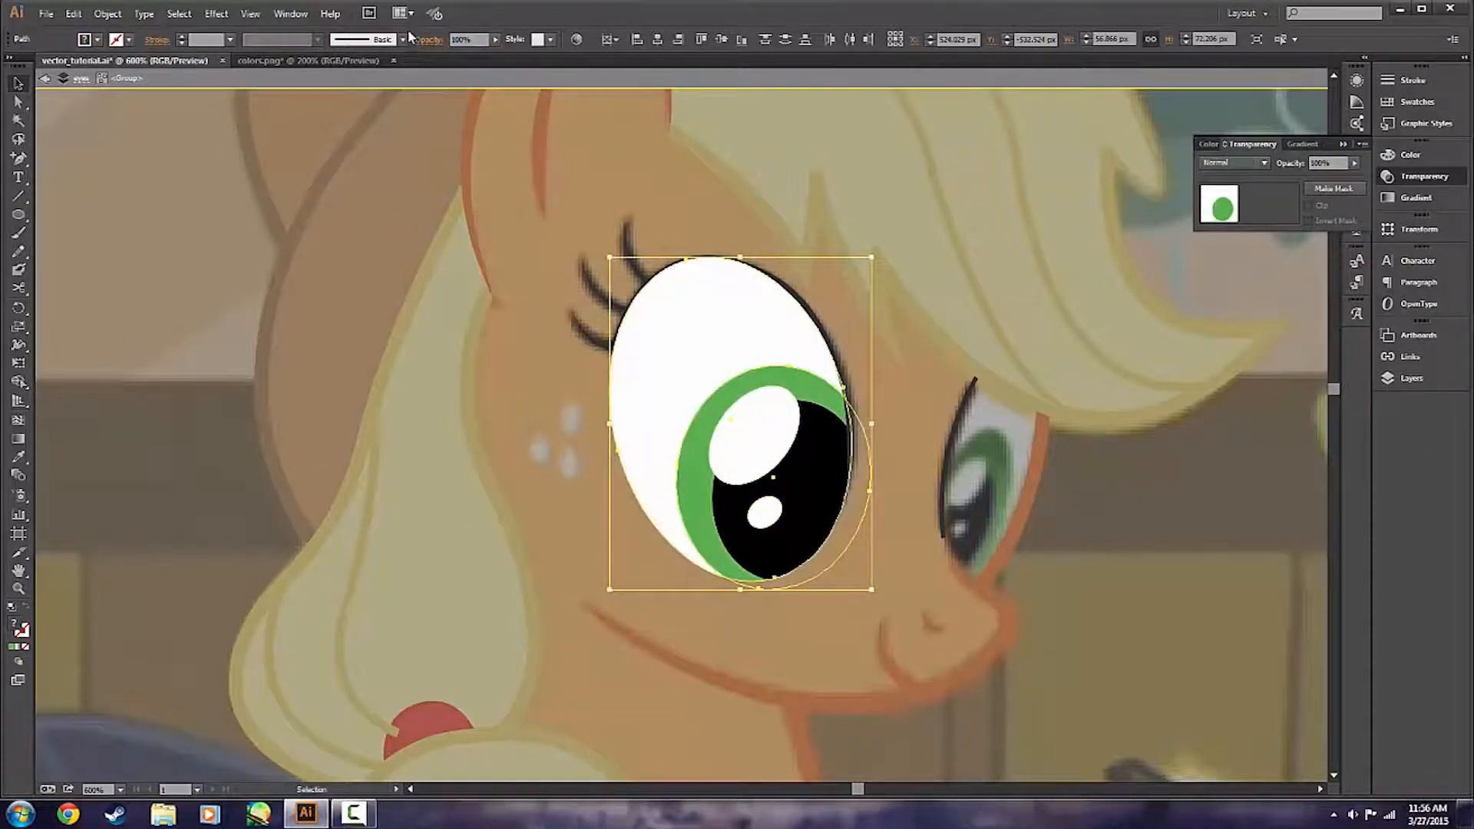
double_click(502, 315)
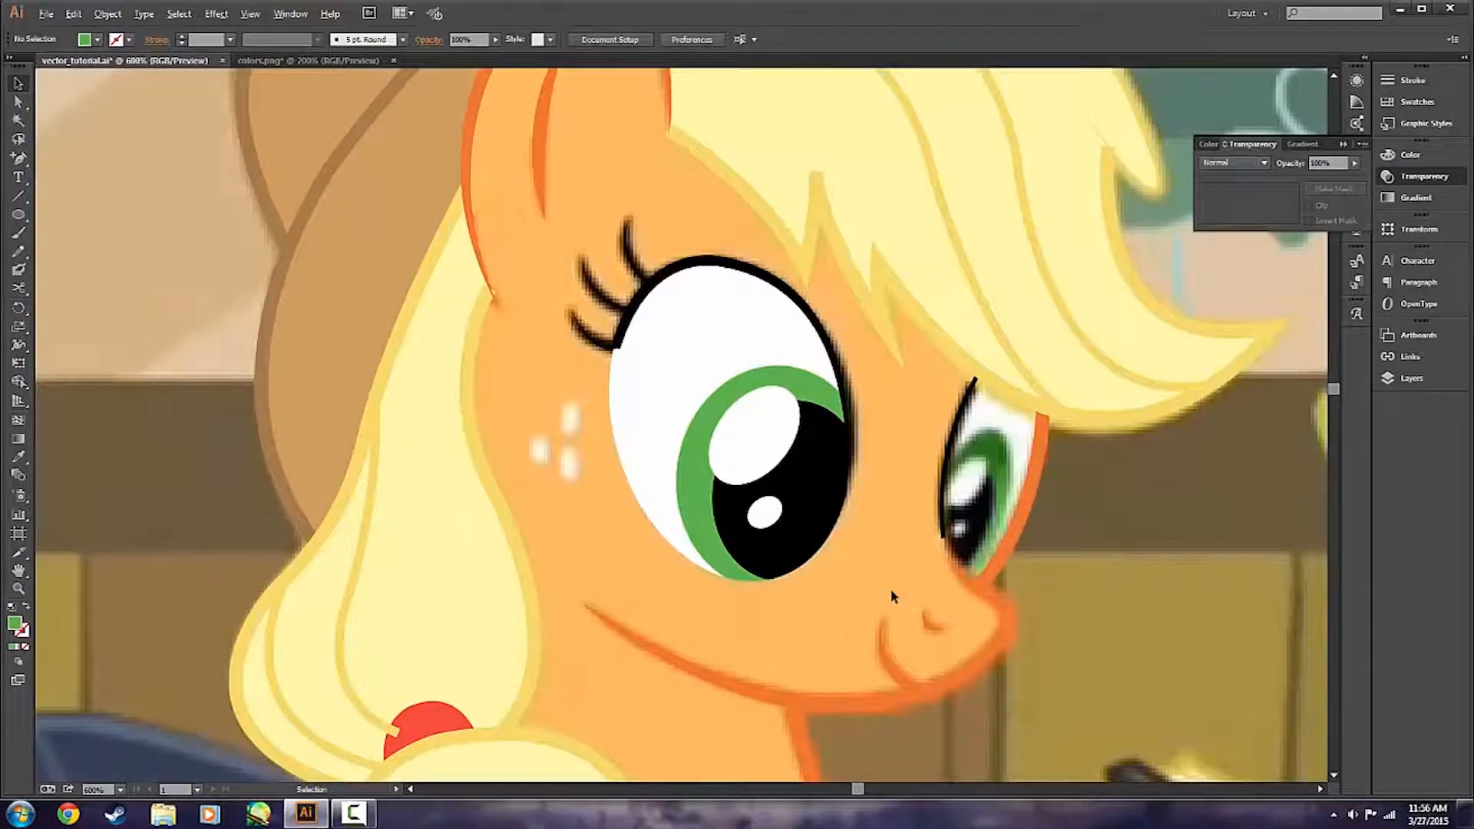
Examine the masked eye's edge beside the iris and pupil against the dark outline of the reference picture.
scroll(824, 572, "up", 3)
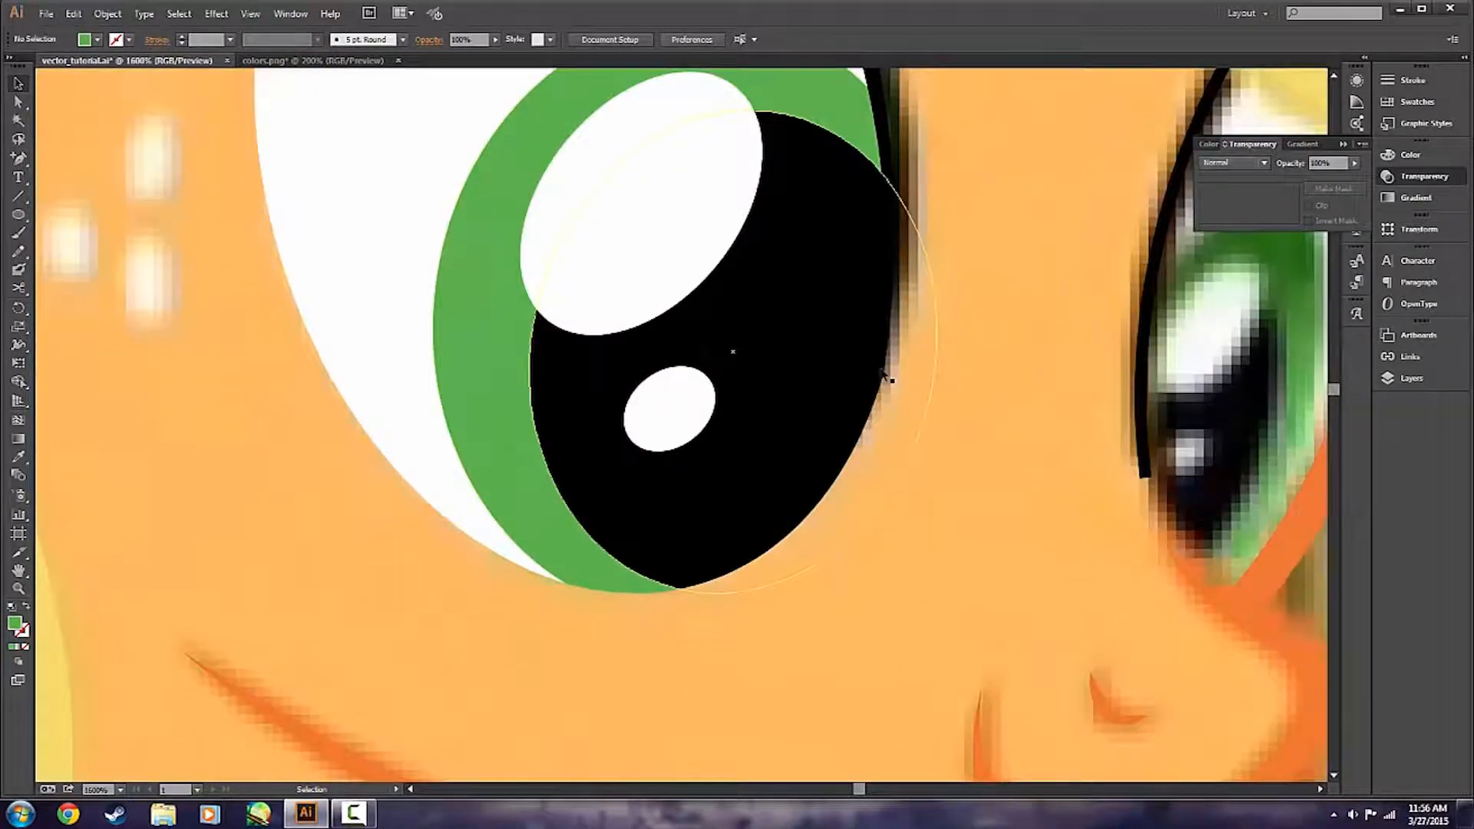
scroll(1003, 381, "up", 5)
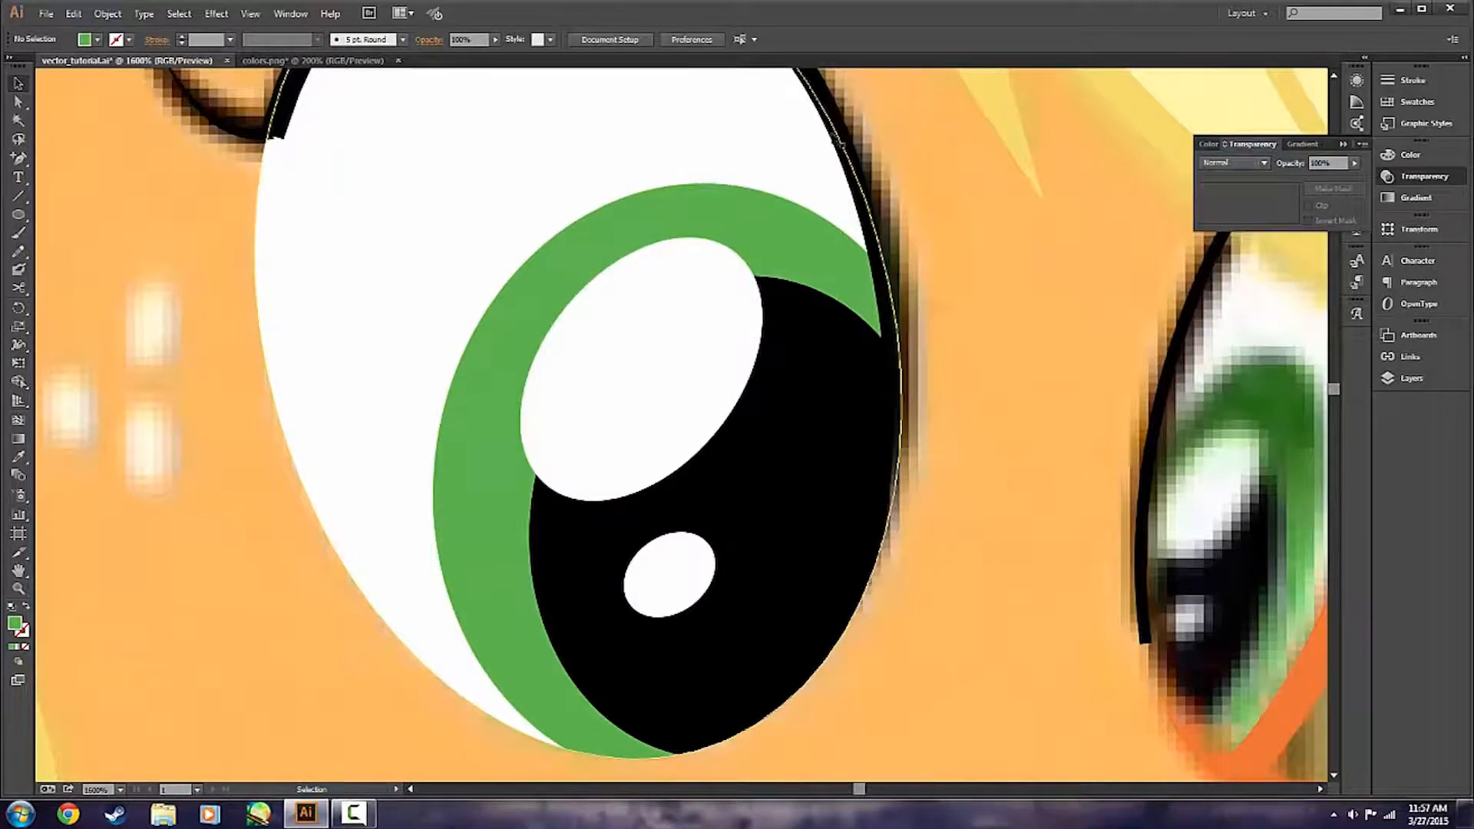
left_click(889, 287)
left_click(1014, 367)
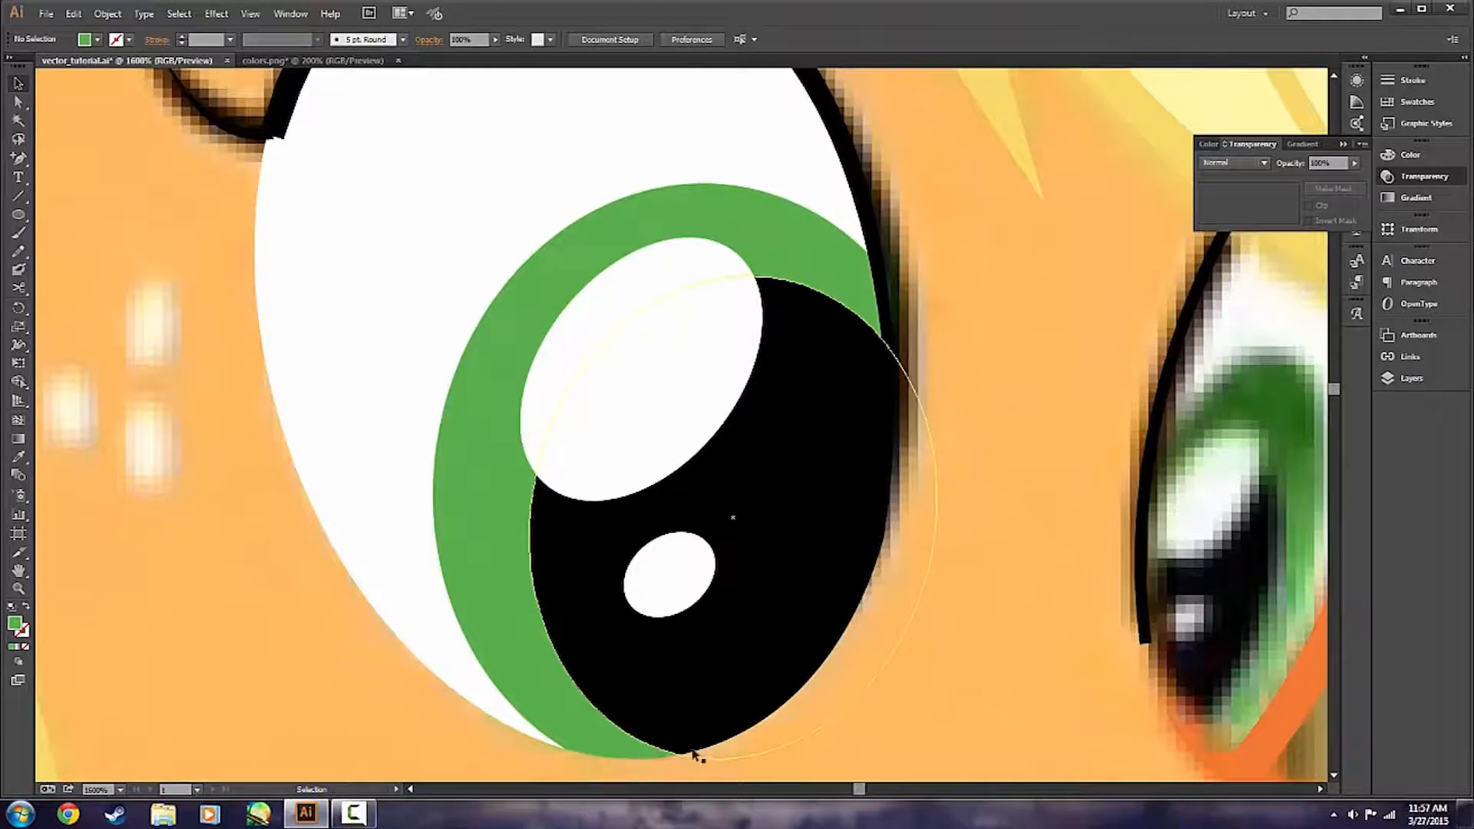
key("a")
left_click(862, 203)
left_click(1018, 222)
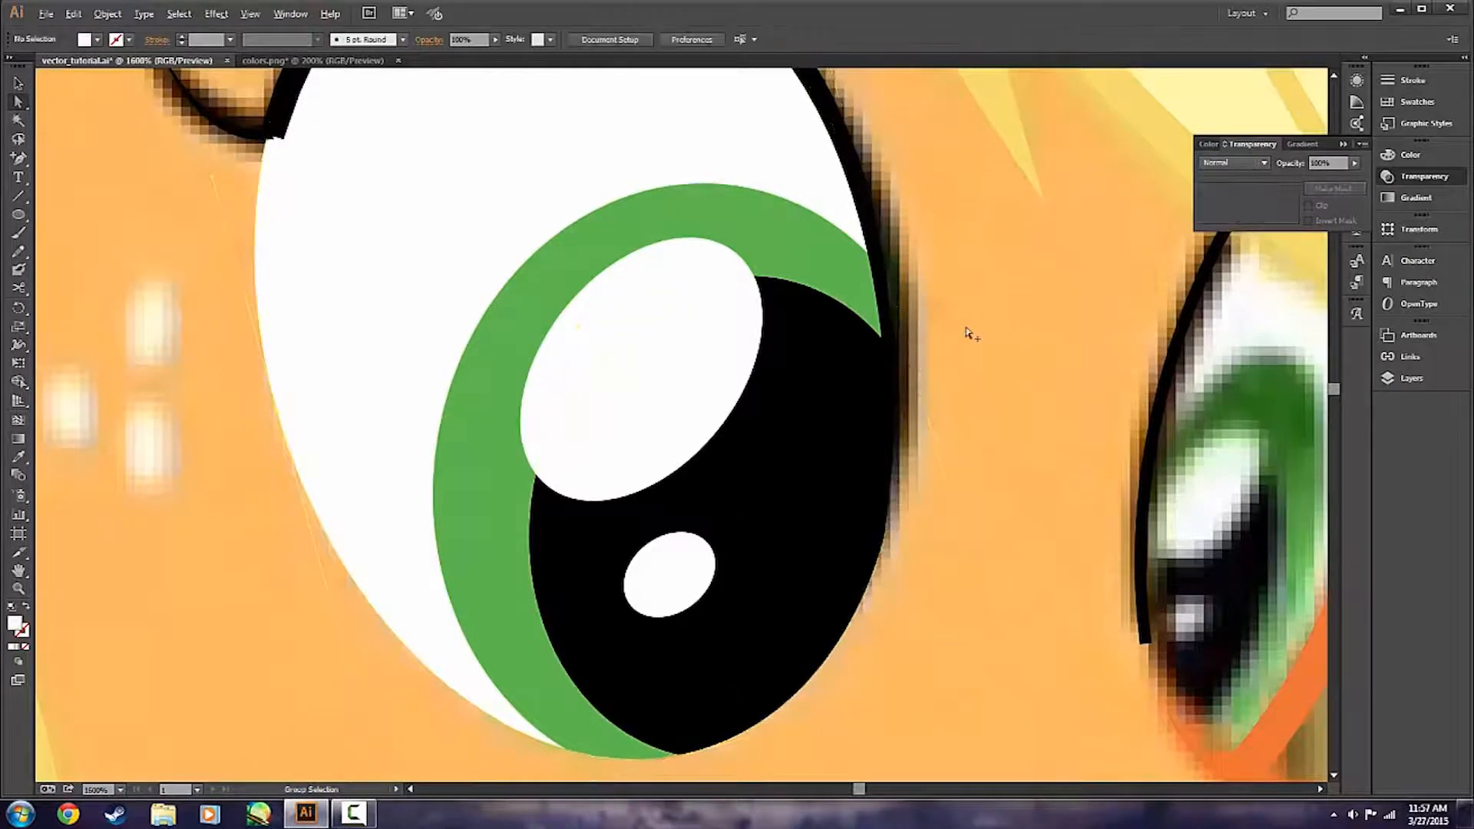
scroll(969, 332, "down", 1)
key("v")
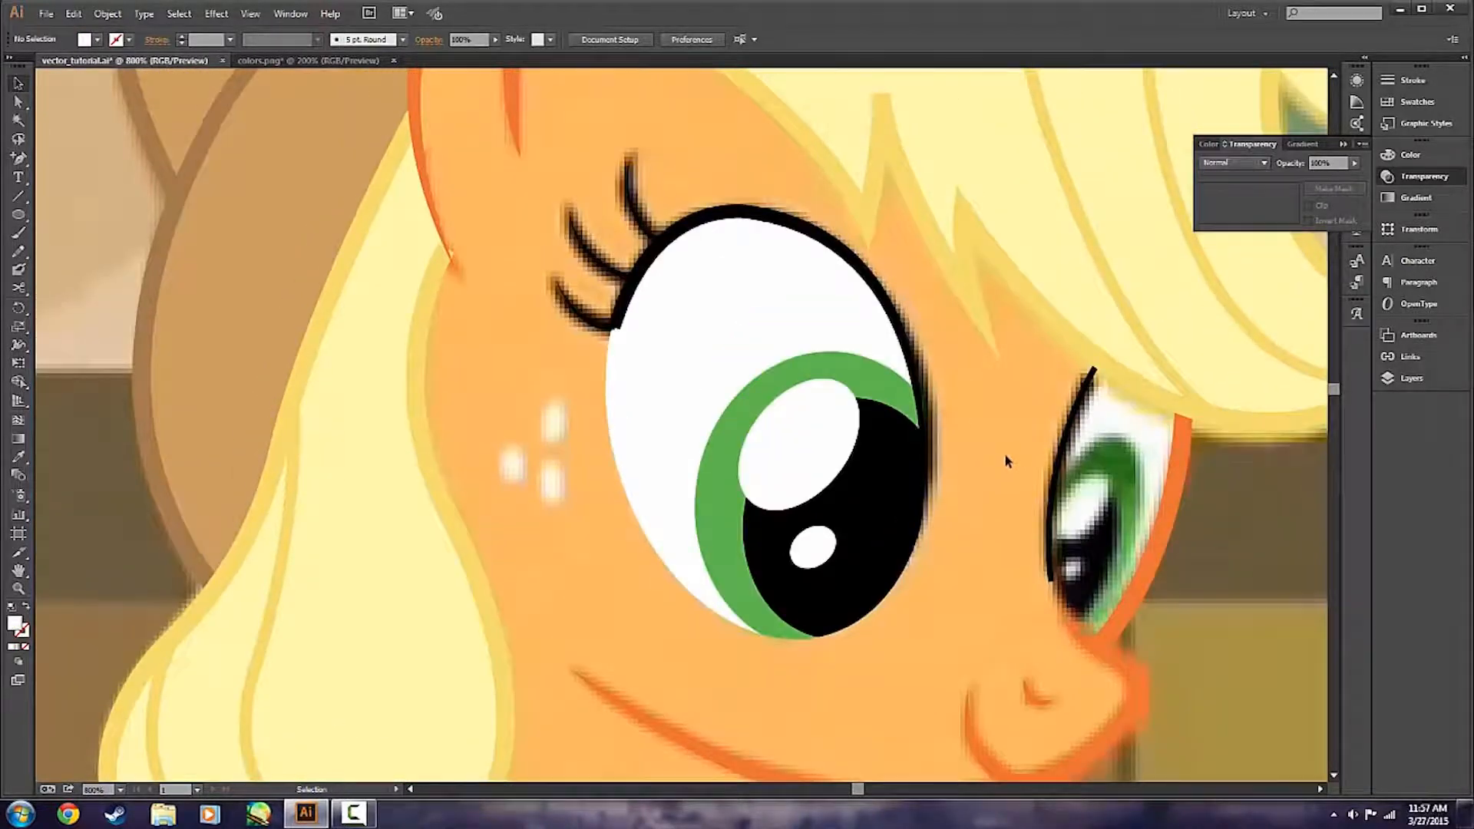
scroll(983, 480, "down", 1)
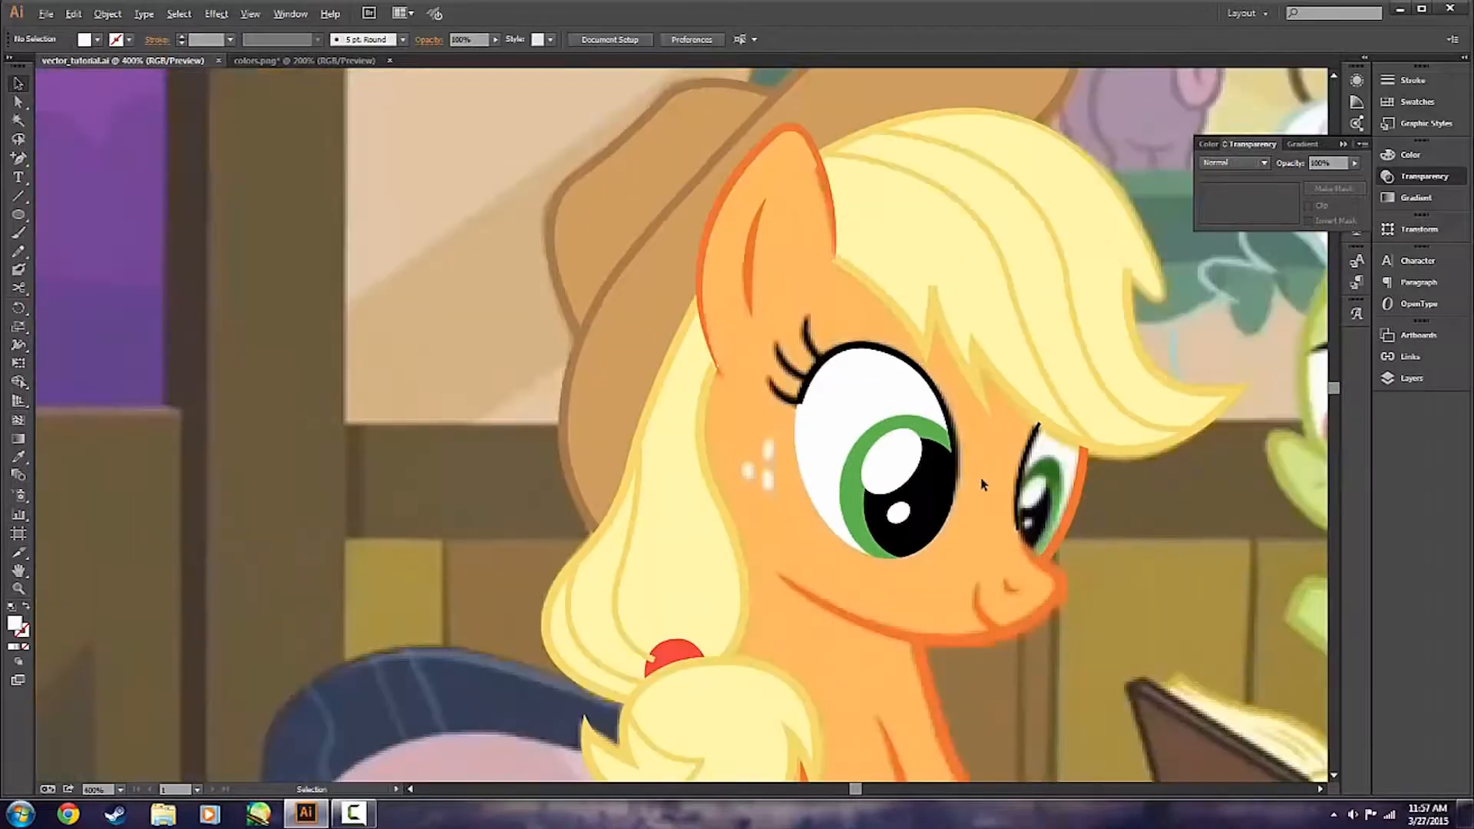
Make the body_fill layer visible.
scroll(983, 483, "down", 1)
left_click(1411, 377)
left_click(1200, 569)
Examine the traced pony with its body fill shown, both as a whole and around the face.
scroll(1069, 589, "right", 6)
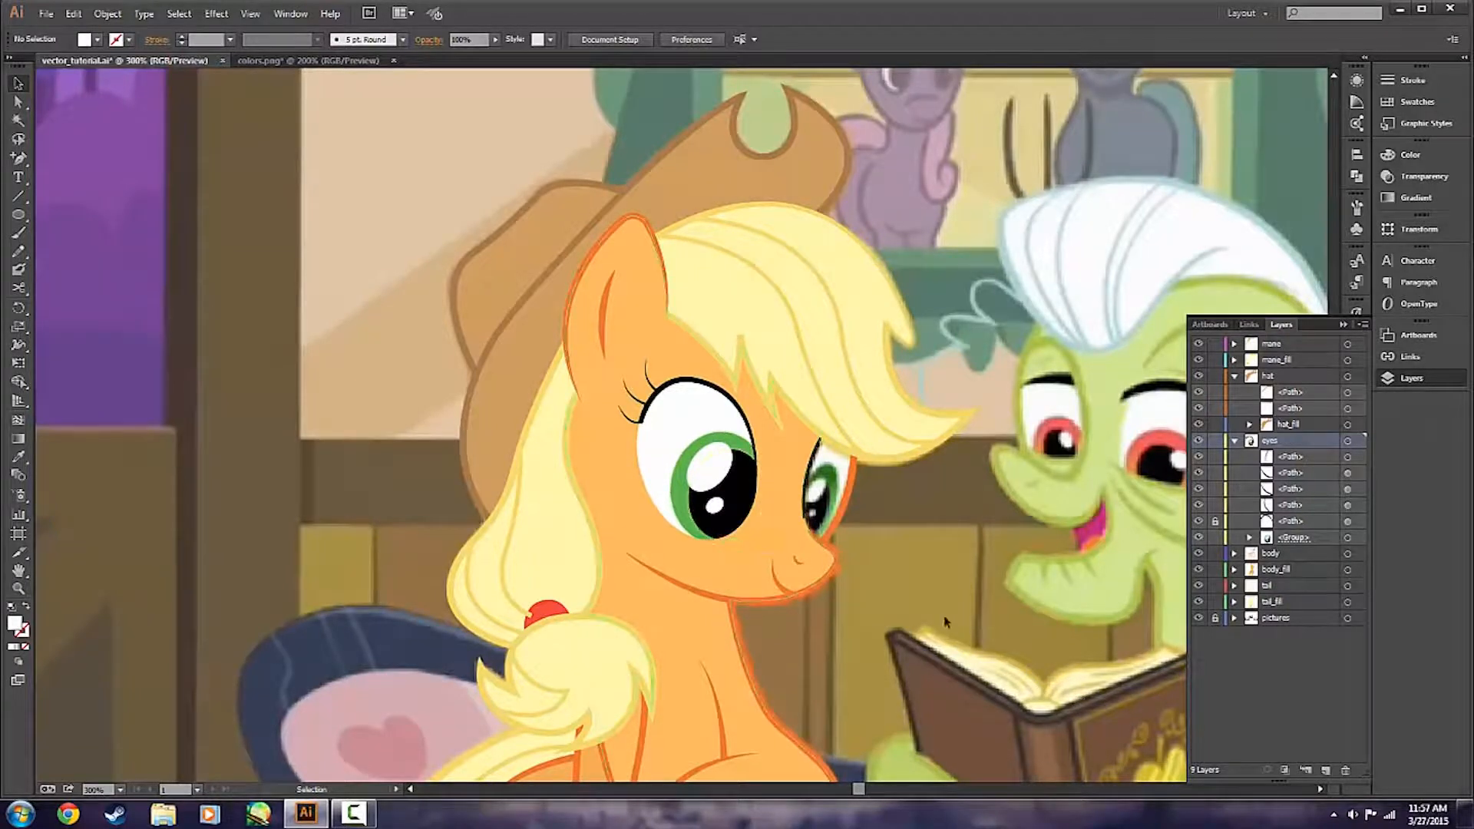
scroll(941, 617, "down", 2)
scroll(933, 519, "down", 3)
scroll(934, 522, "down", 3)
scroll(935, 521, "right", 7)
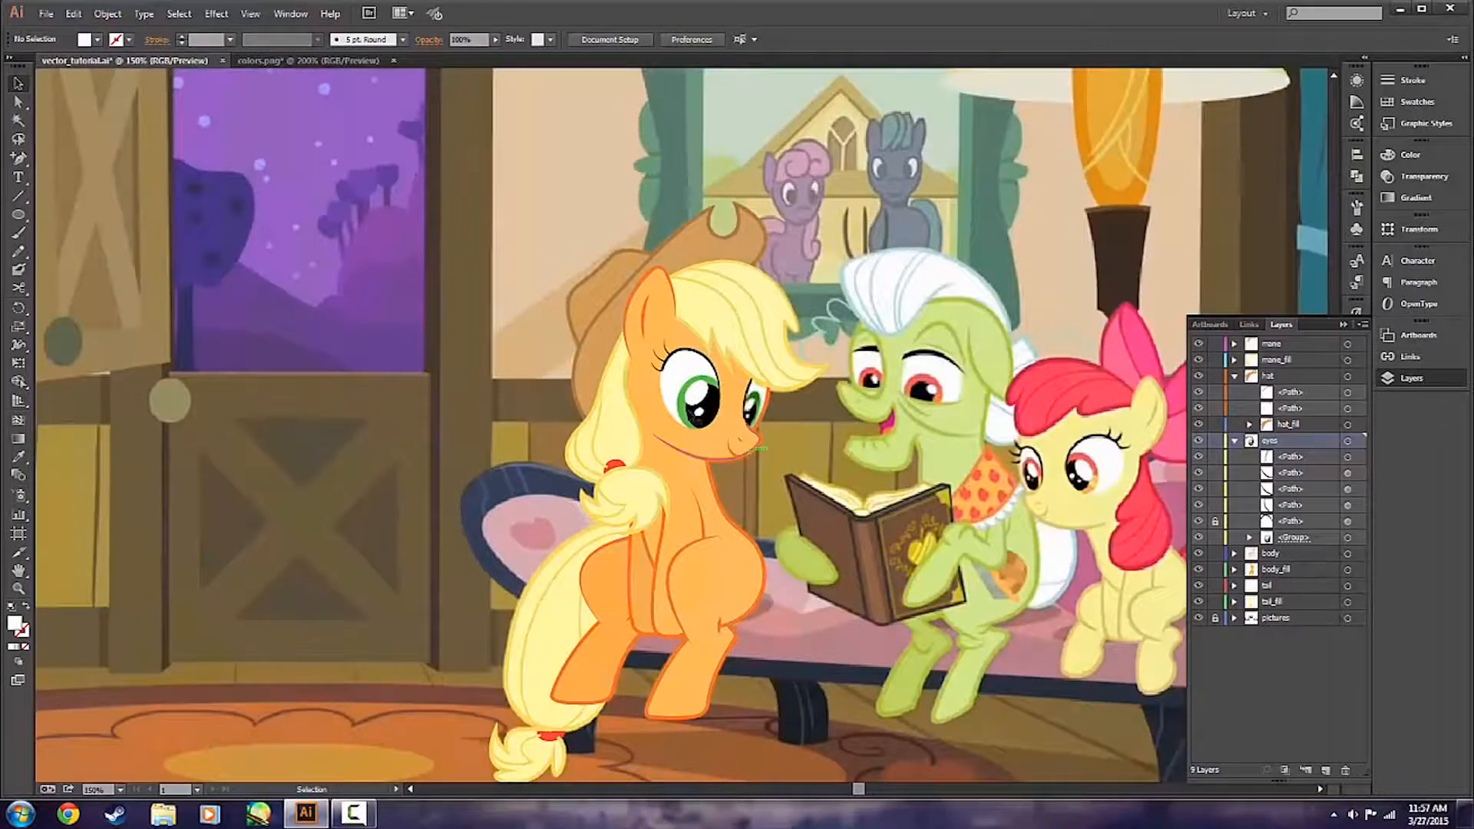
scroll(682, 434, "up", 3)
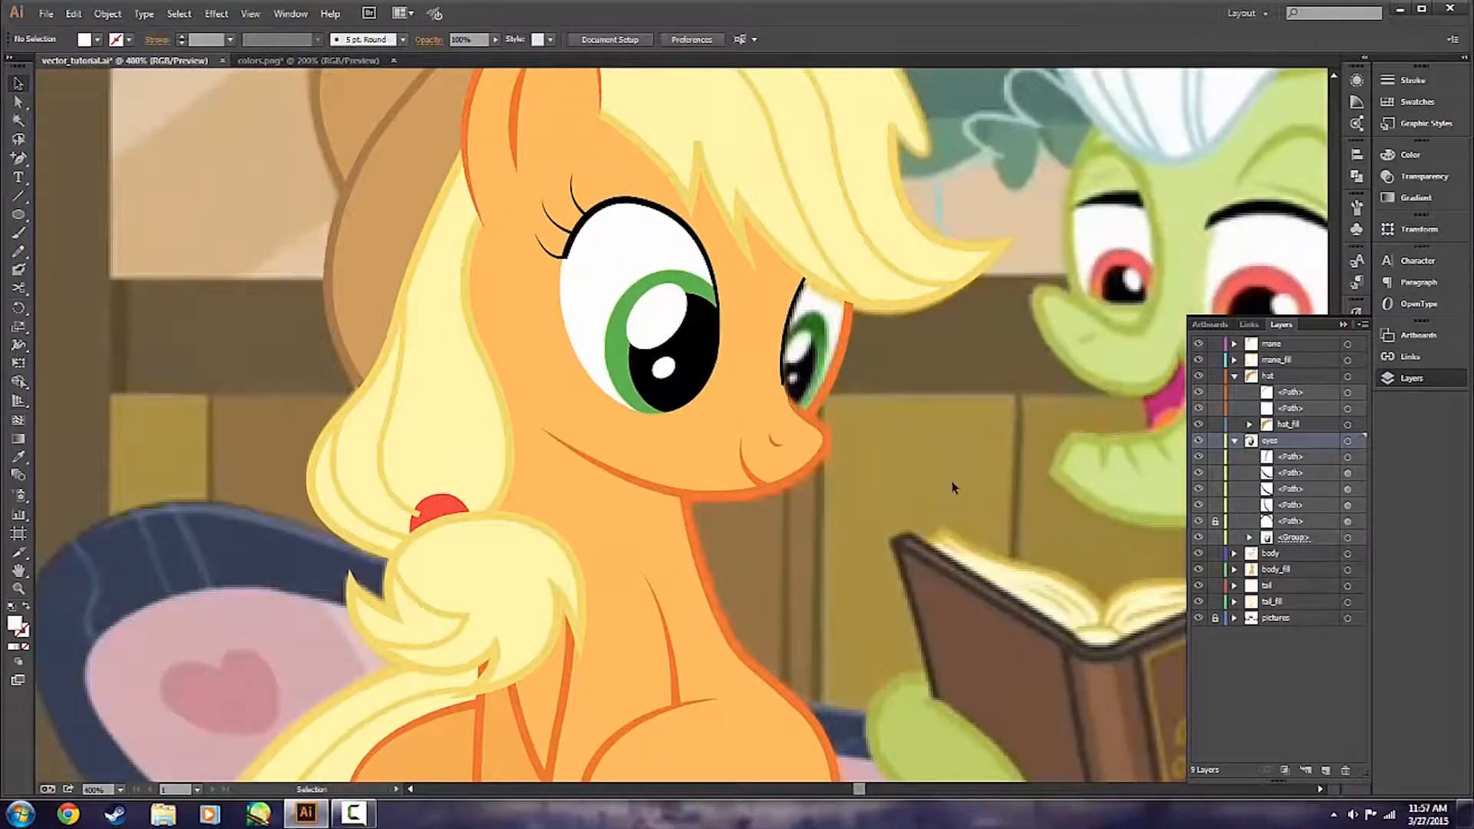
scroll(913, 475, "down", 1)
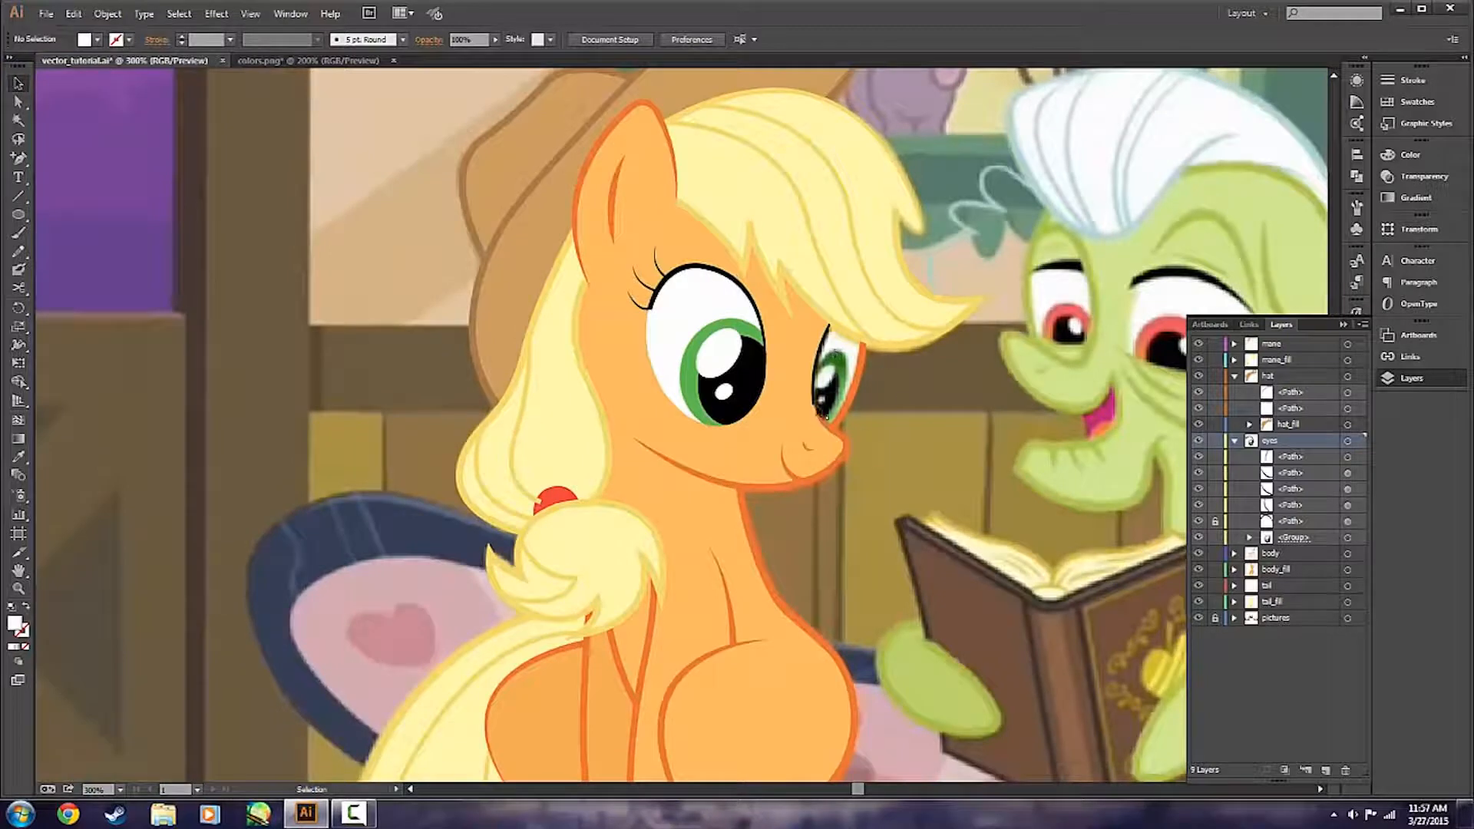
scroll(941, 472, "up", 2)
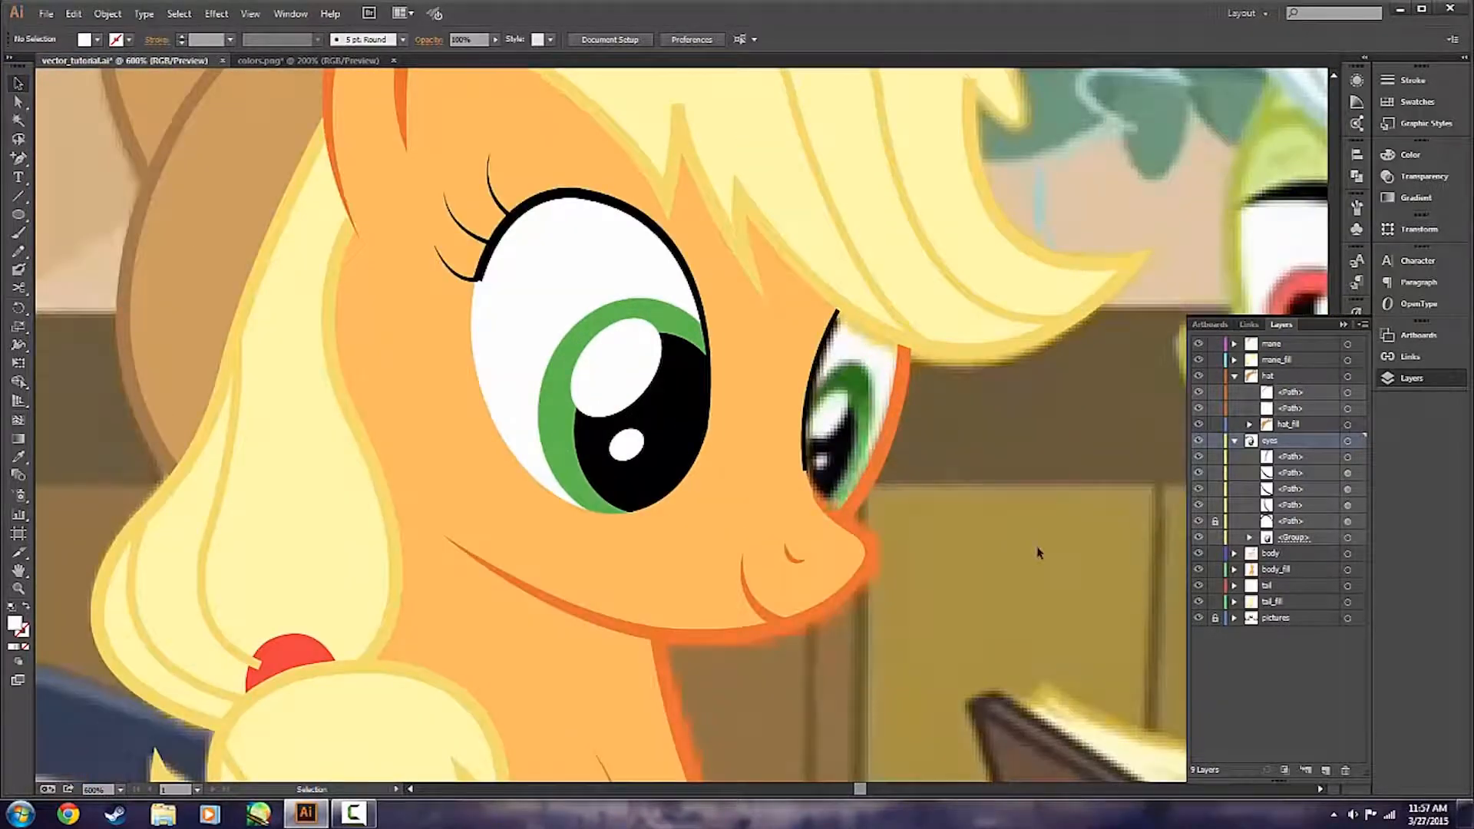
Apply a tapered width profile to the black outline stroke of the farther eye.
left_click(814, 360)
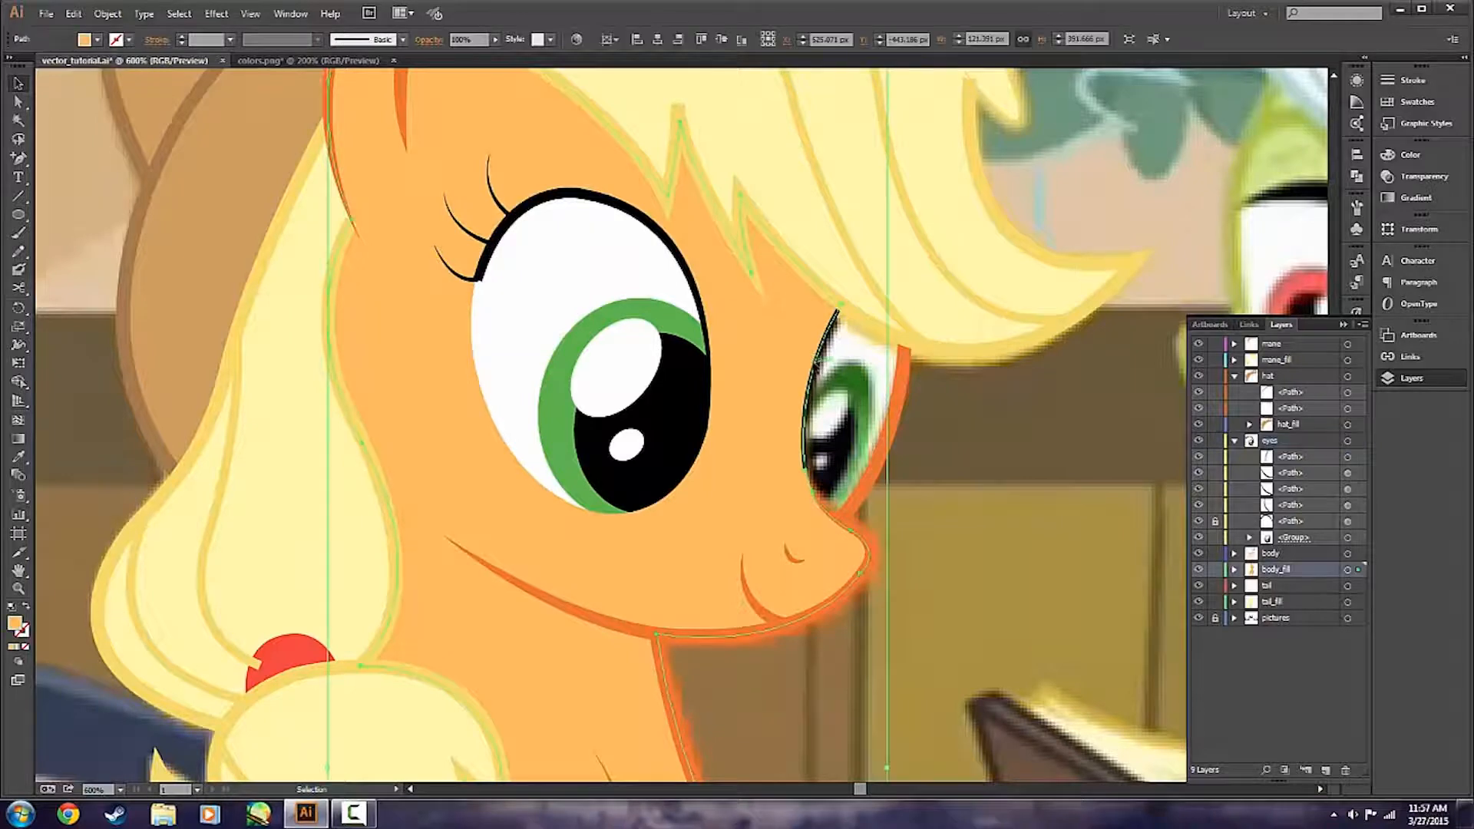
left_click(948, 455)
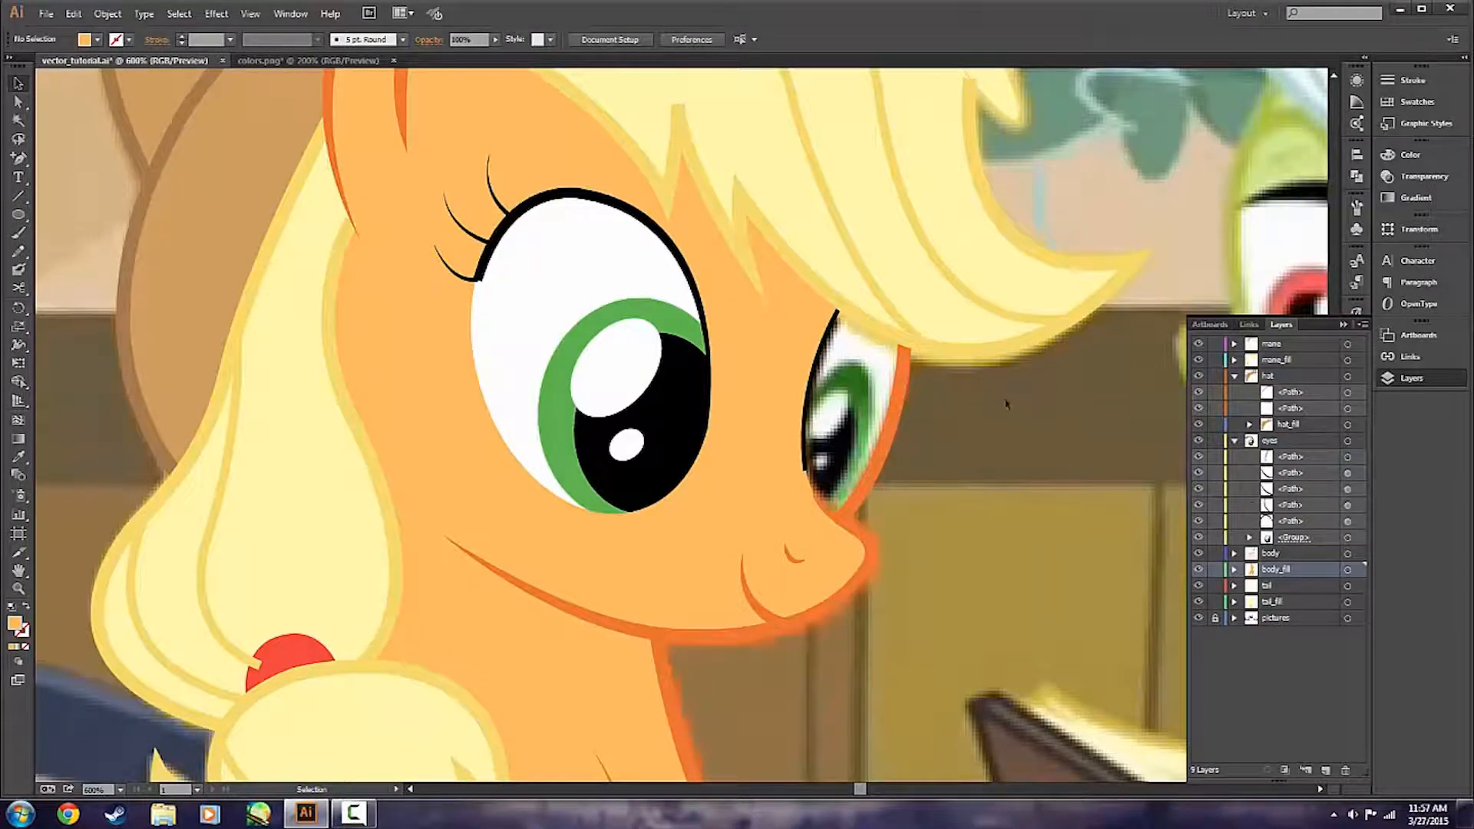
left_click(832, 328)
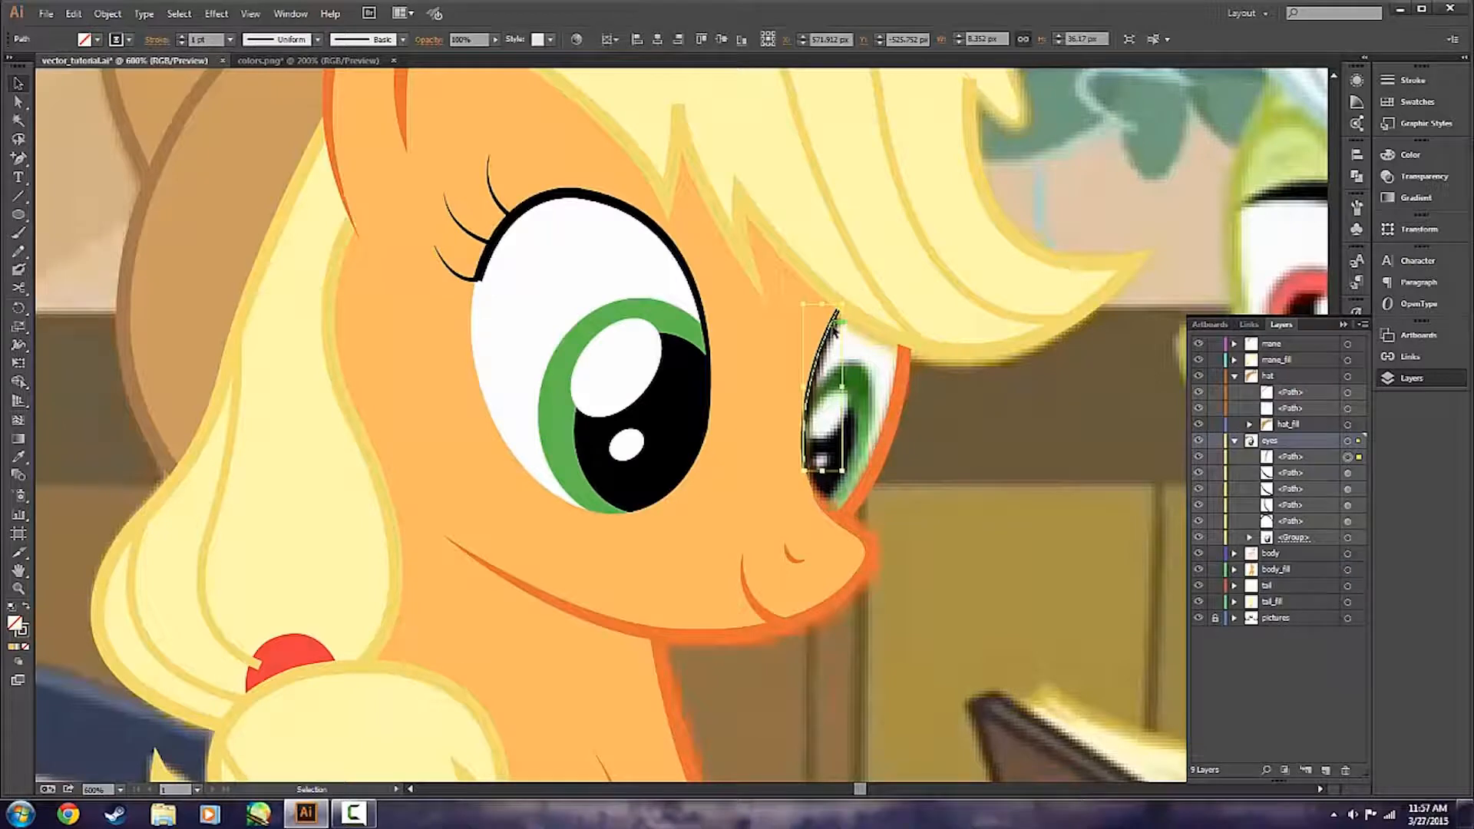
left_click(295, 41)
left_click(289, 161)
left_click(964, 457)
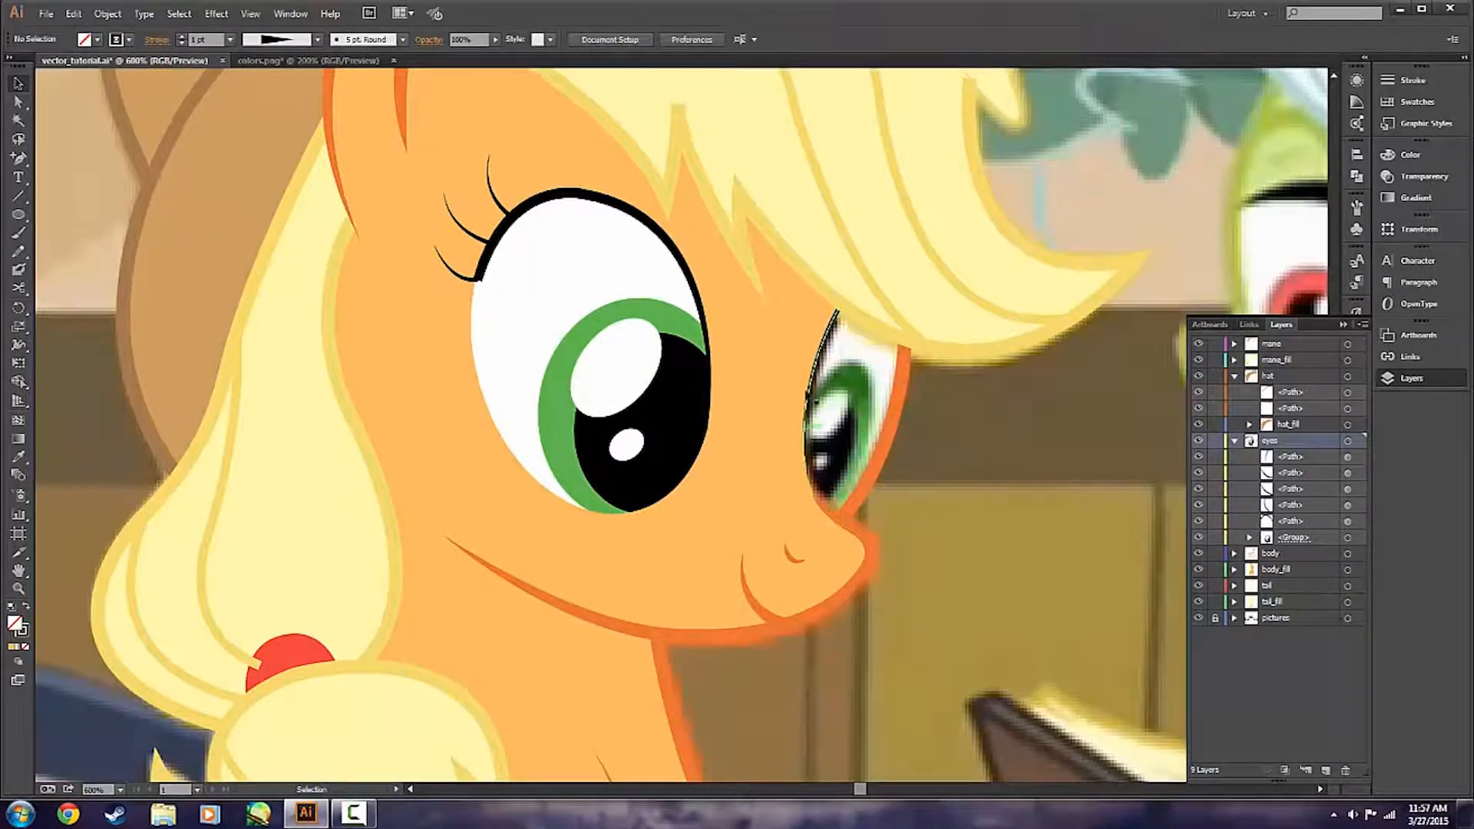
Try to reshape the body outline beneath the farther eye, where it meets the muzzle.
scroll(858, 514, "up", 3)
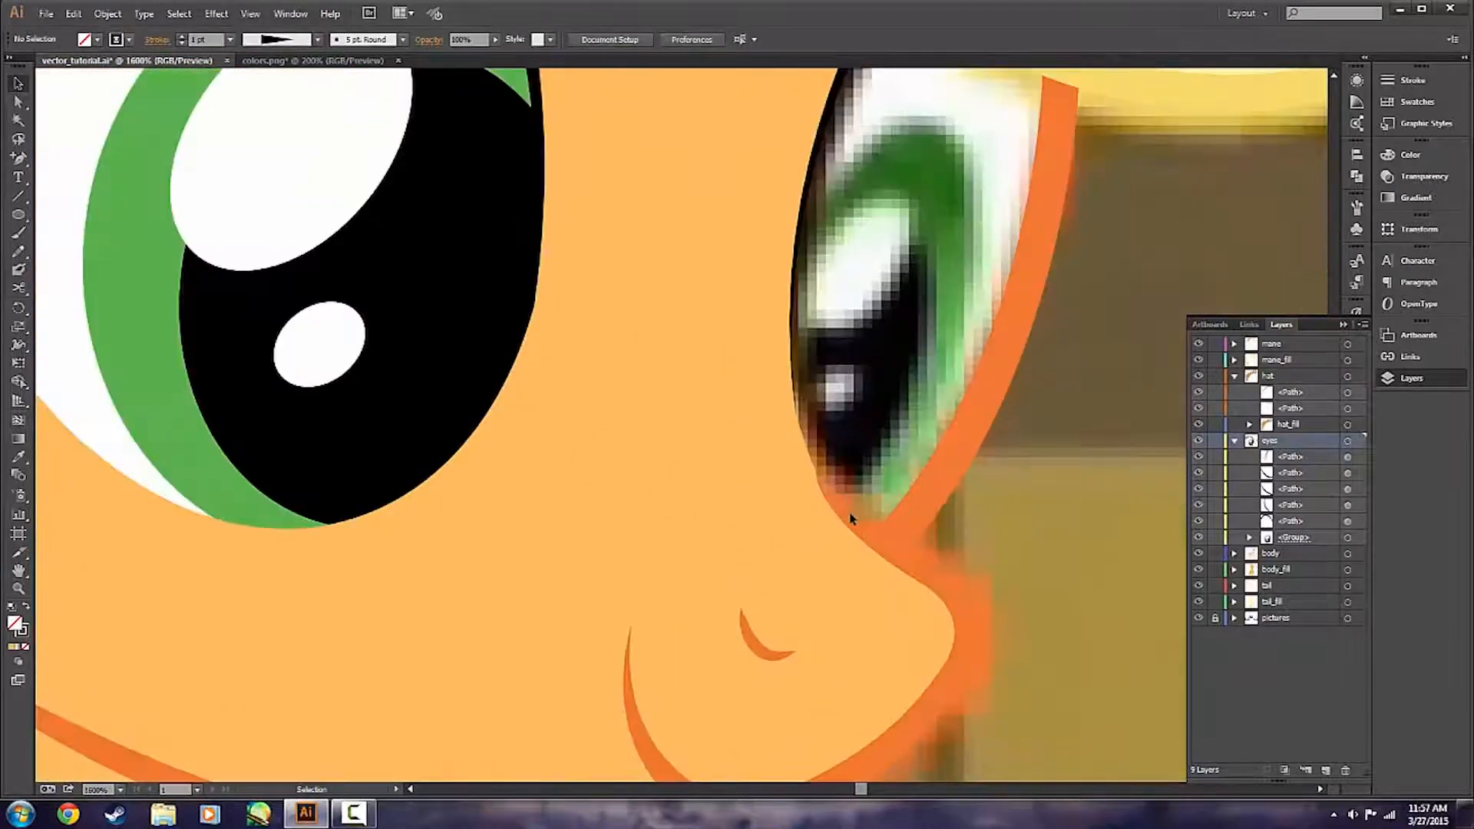
key("a")
left_click(844, 521)
left_click(1000, 520)
scroll(925, 515, "up", 3)
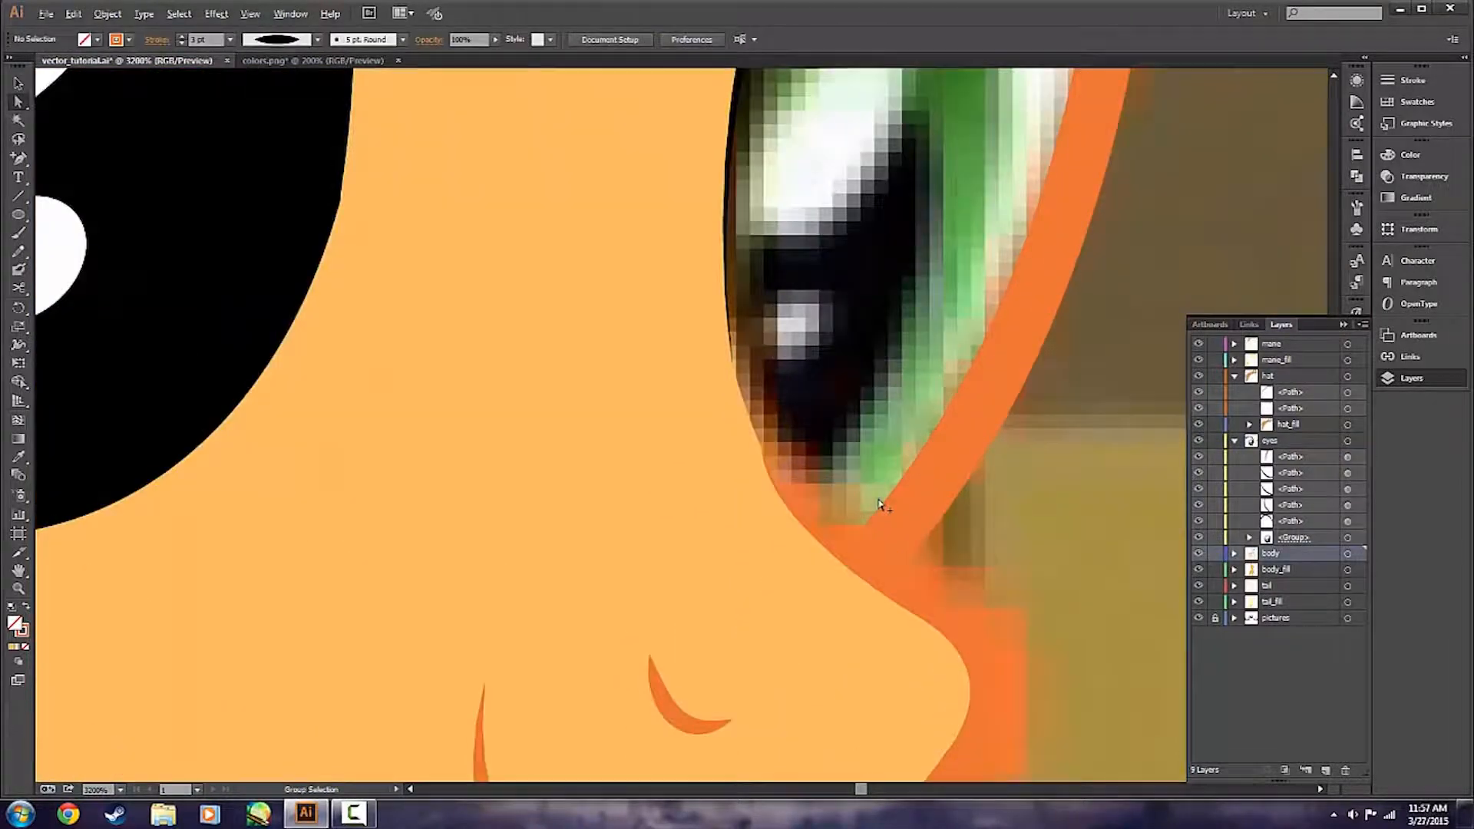
left_click_drag(607, 412, 640, 550)
left_click(1094, 619)
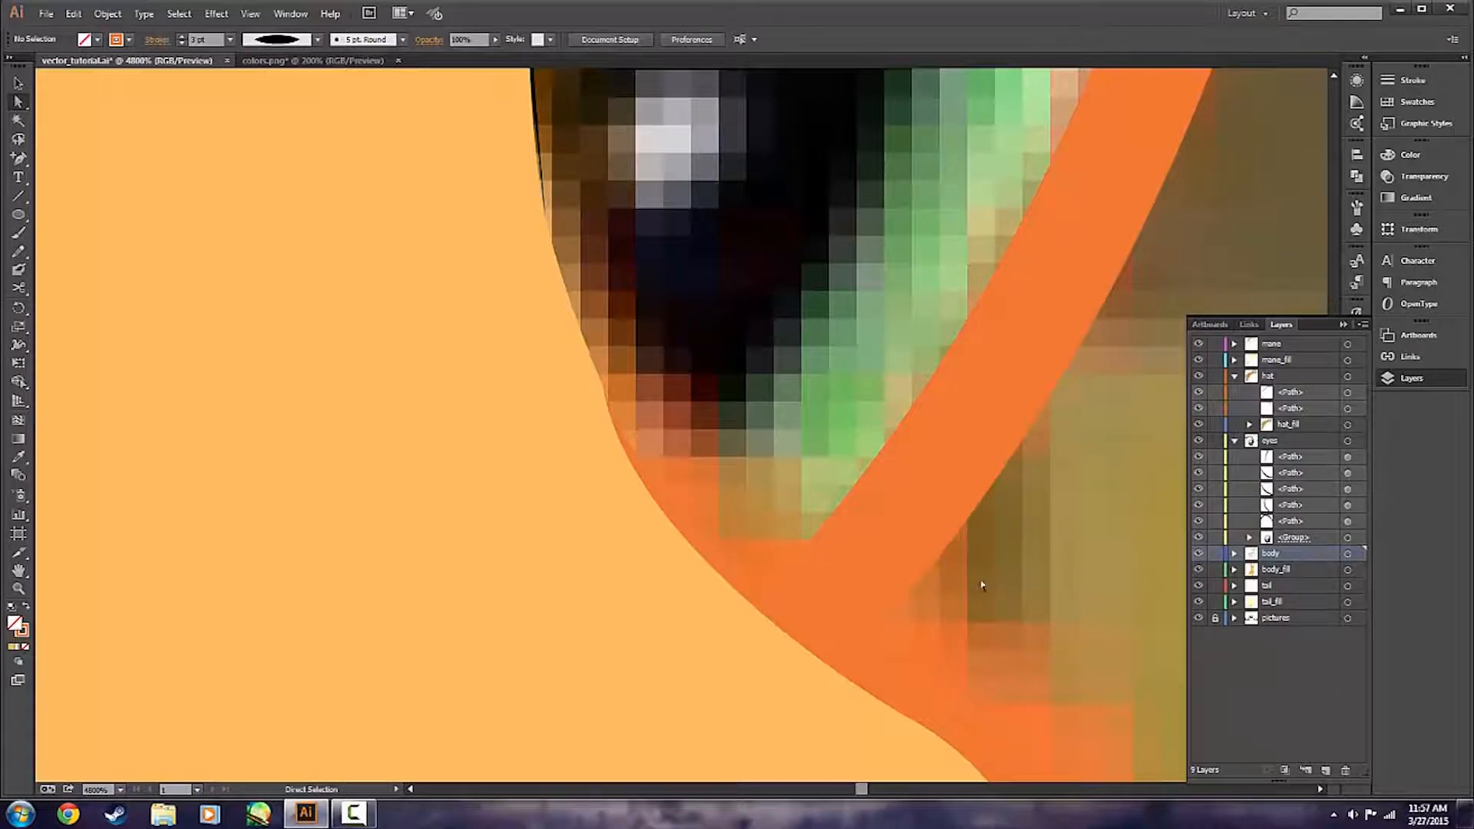
Undo the last changes to the outline beneath the farther eye.
key("ctrl+z")
left_click(1018, 560)
key("ctrl+z")
left_click(1055, 525)
scroll(733, 382, "down", 2)
scroll(691, 390, "up", 1)
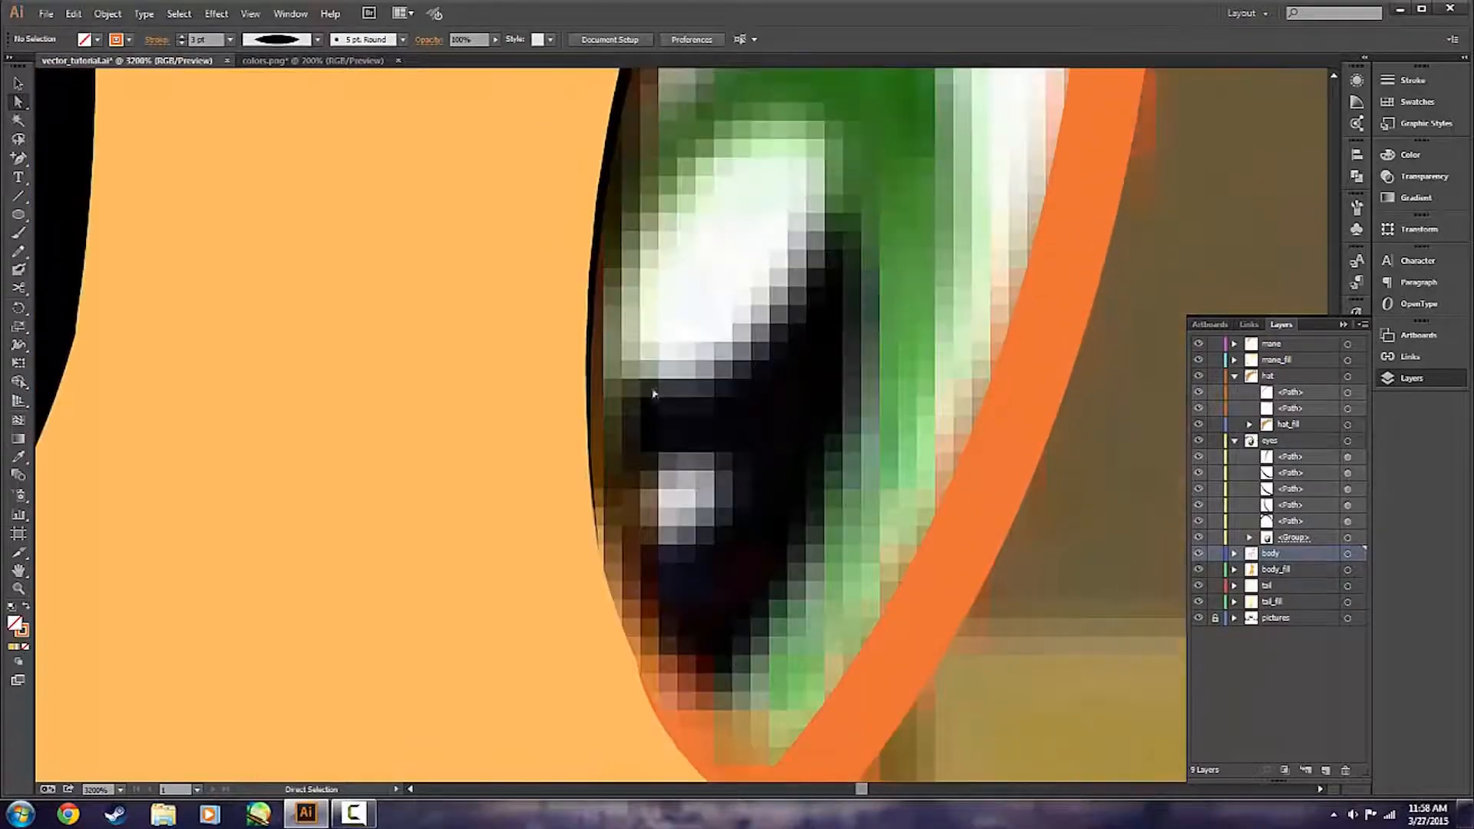
Set the stroke weight of the farther eye's black outline to 2 pt.
left_click(578, 564)
scroll(576, 569, "up", 2)
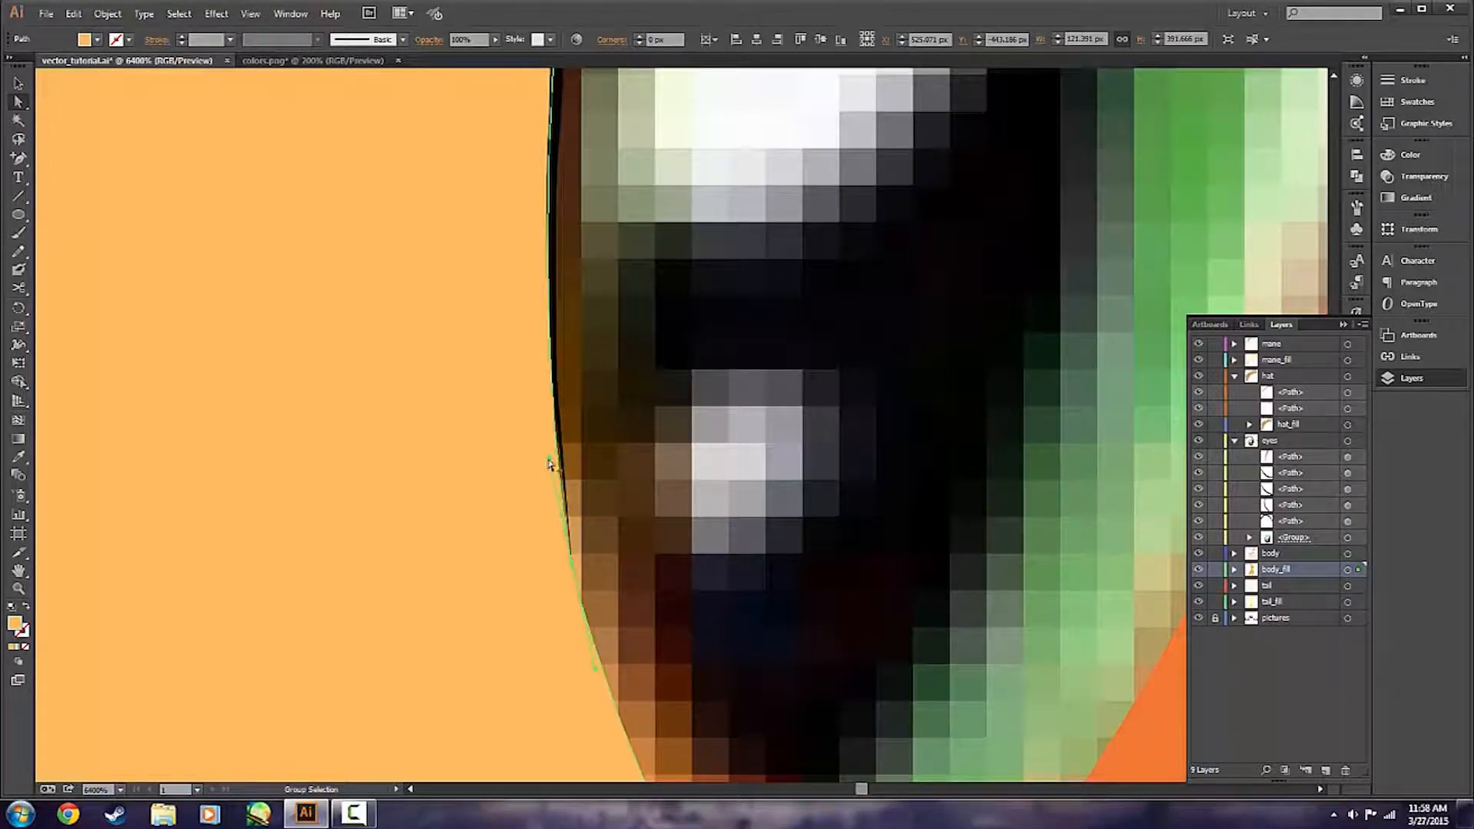
left_click(570, 466)
scroll(570, 466, "down", 4)
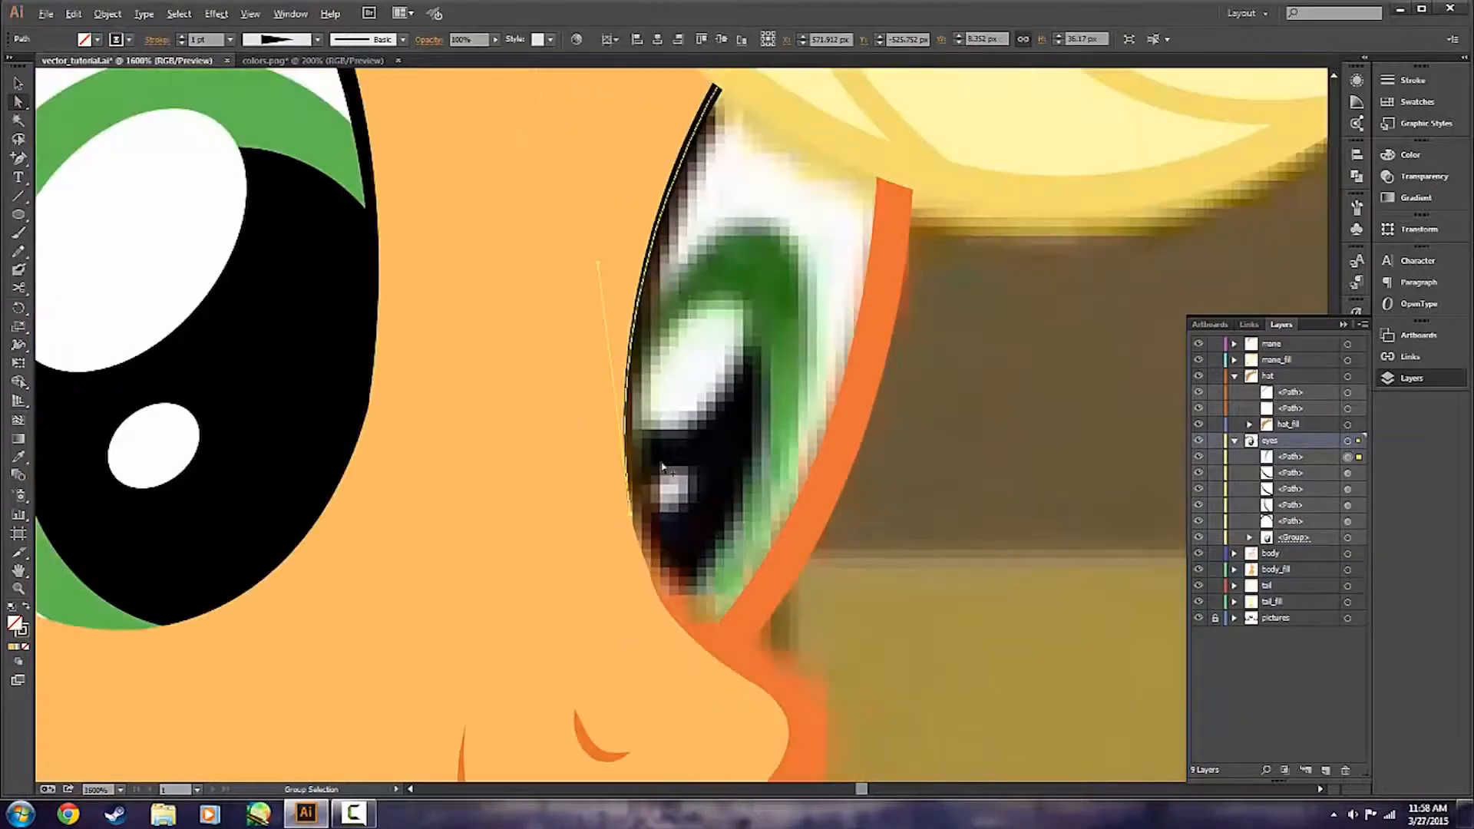
scroll(662, 466, "up", 2)
left_click(182, 35)
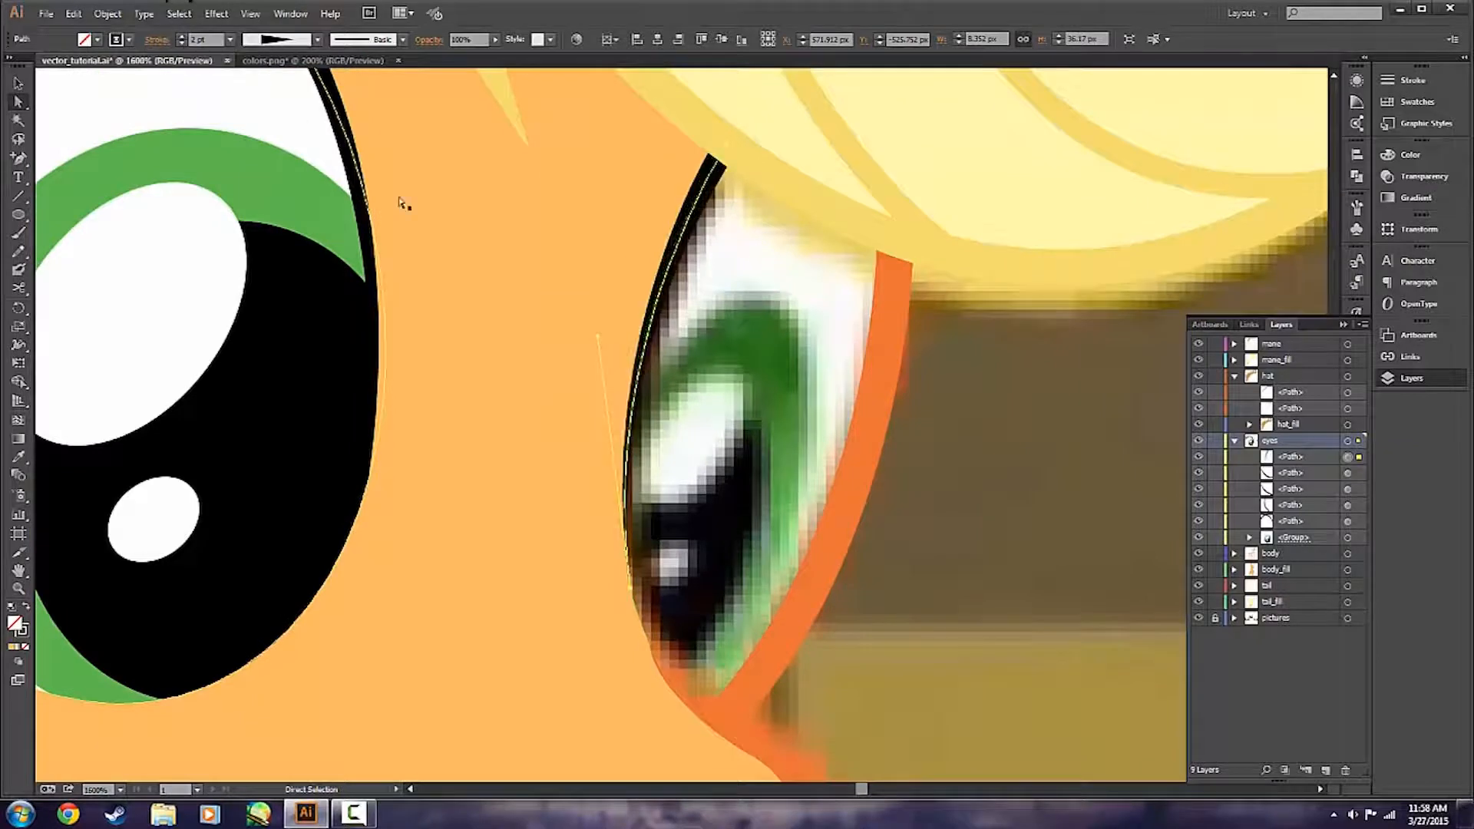
Adjust the curve of the body fill's edge where it meets the lower end of the farther eye's black outline.
scroll(637, 602, "up", 3)
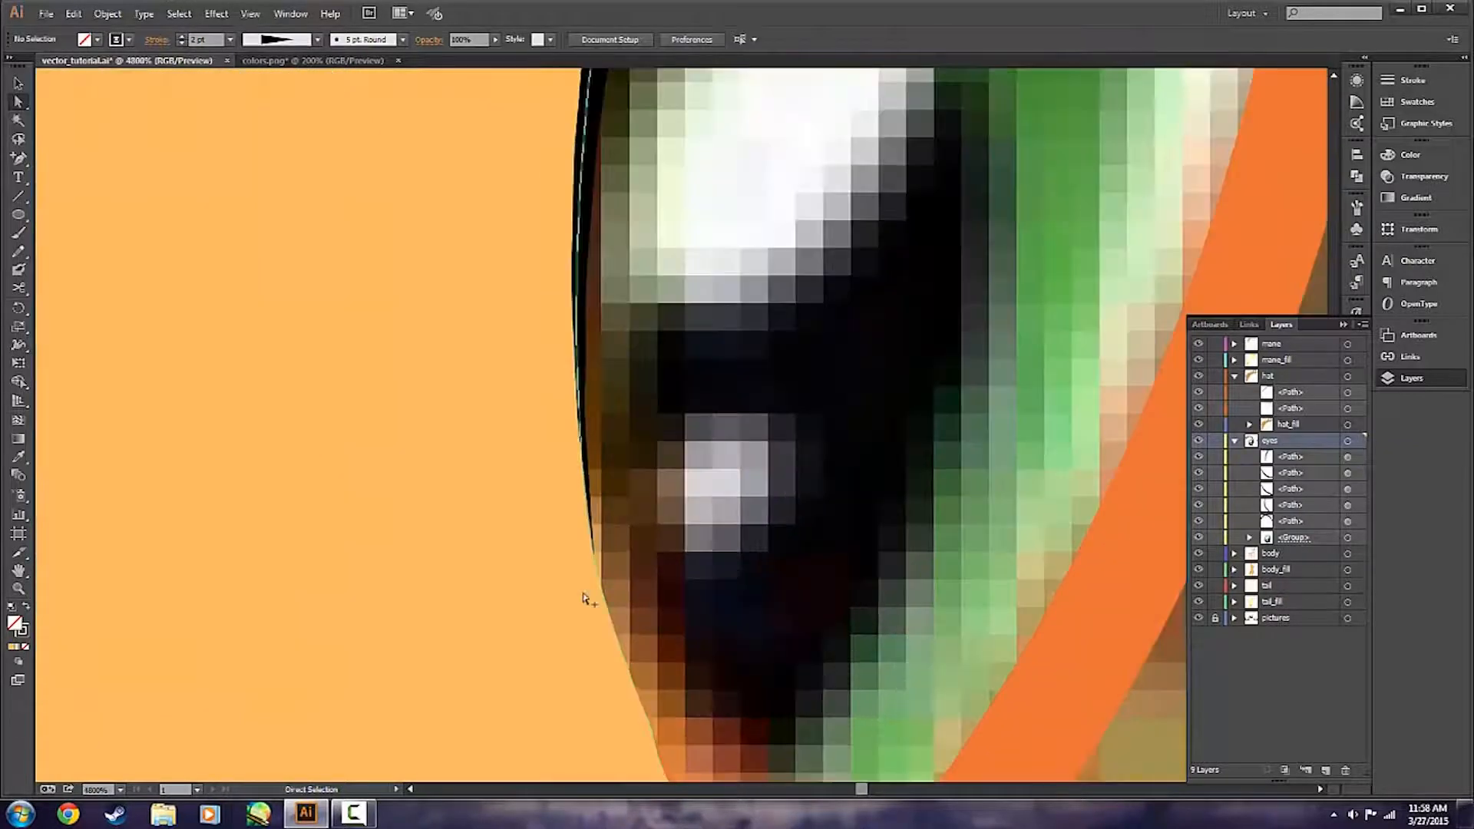
left_click(627, 520)
scroll(627, 520, "up", 1)
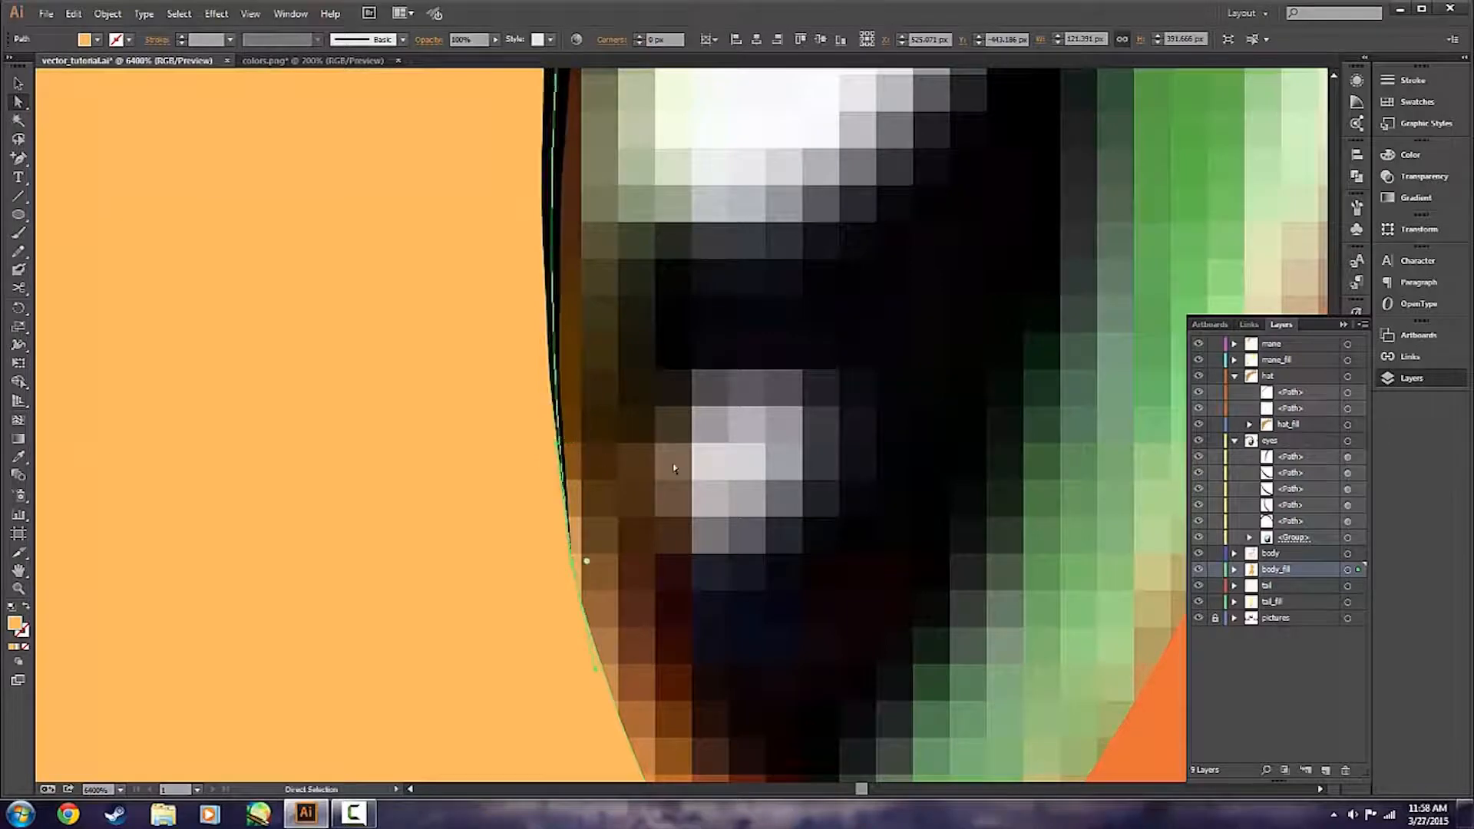
left_click(718, 495)
scroll(718, 495, "down", 6)
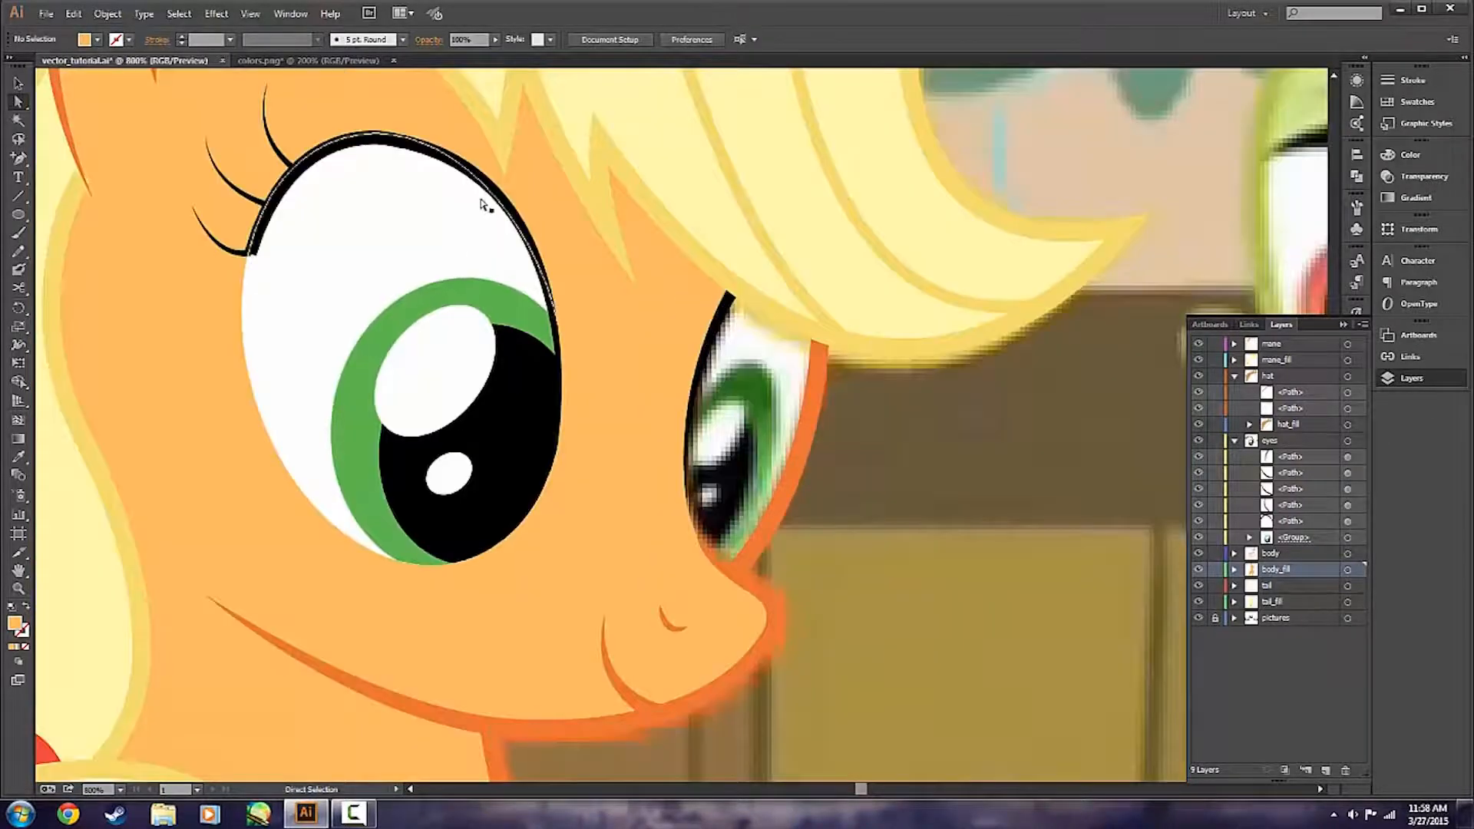
Check the orange face outline beside the farther eye, deselect it and save the document.
key("v")
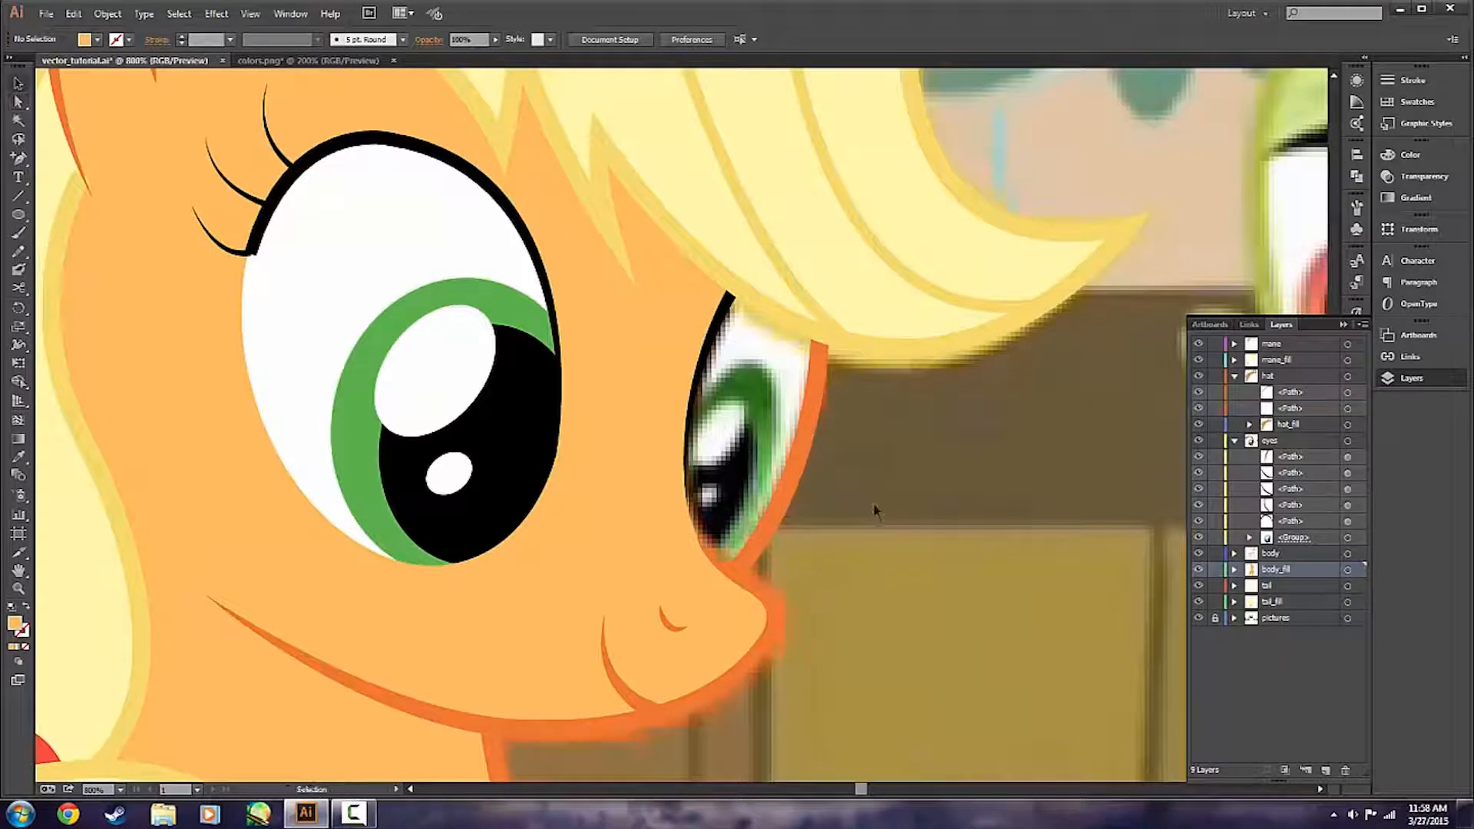
left_click(804, 478)
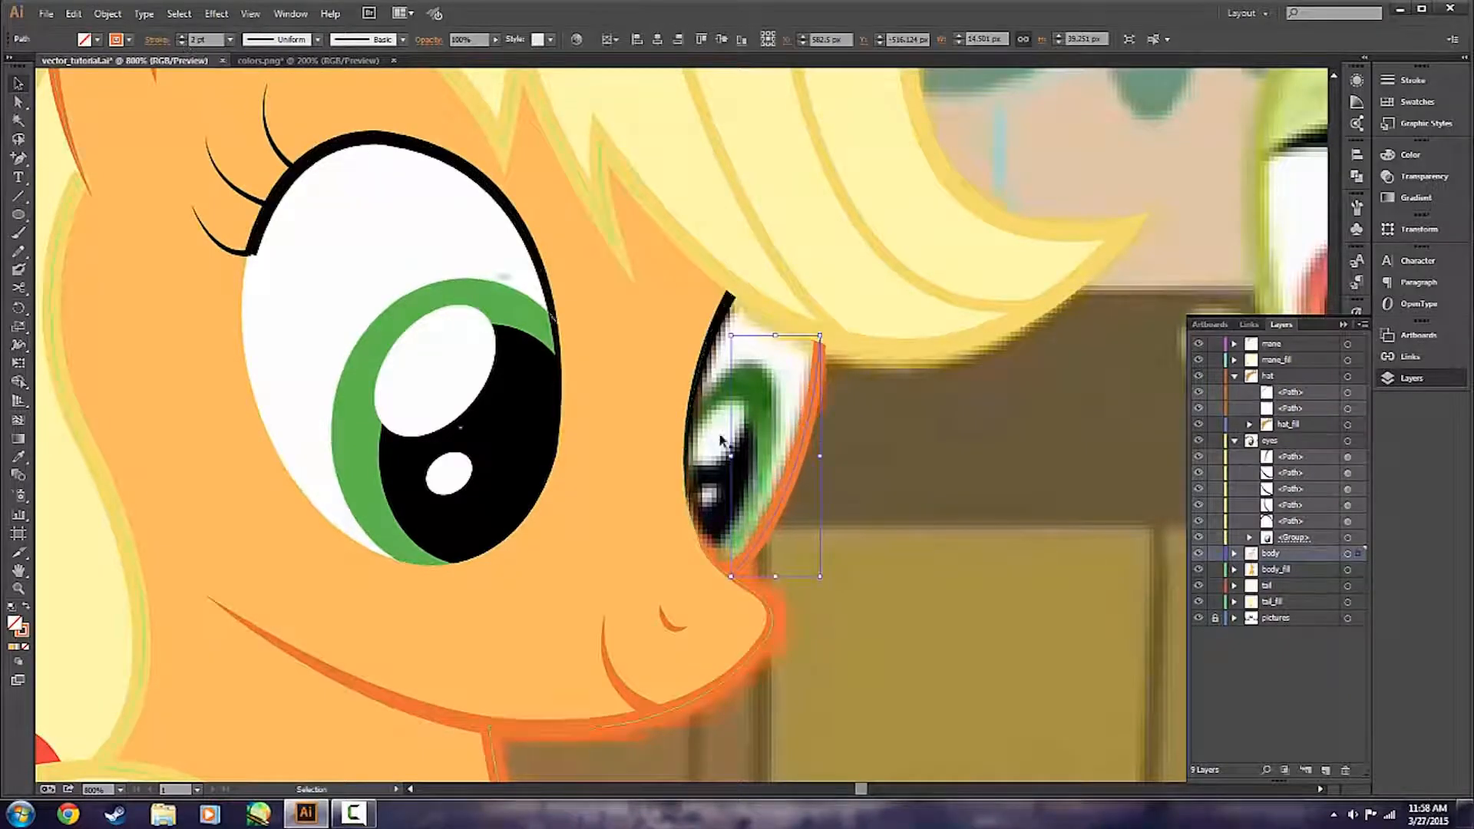
left_click(919, 528)
key("ctrl+s")
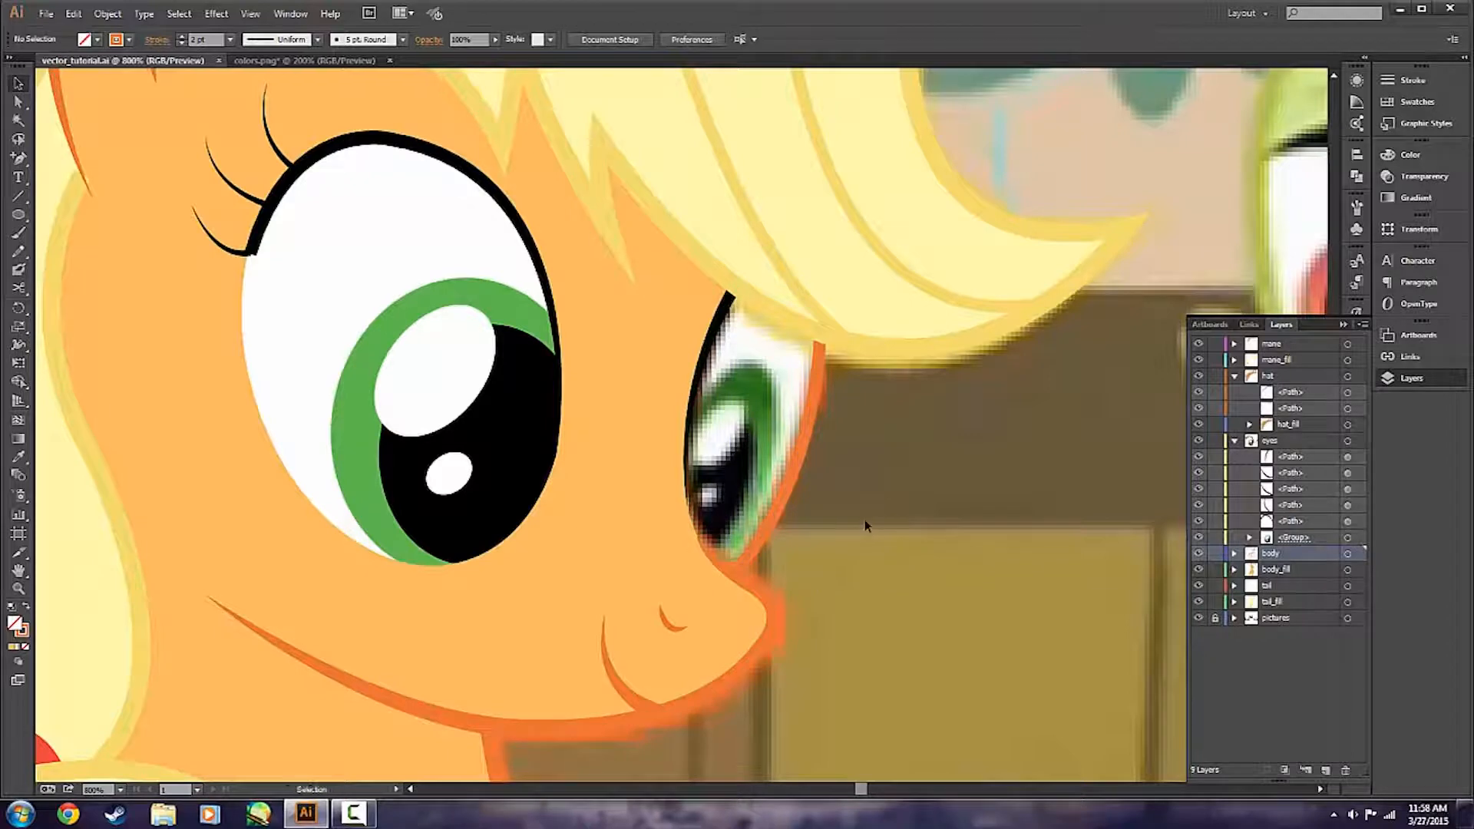
scroll(790, 499, "down", 2)
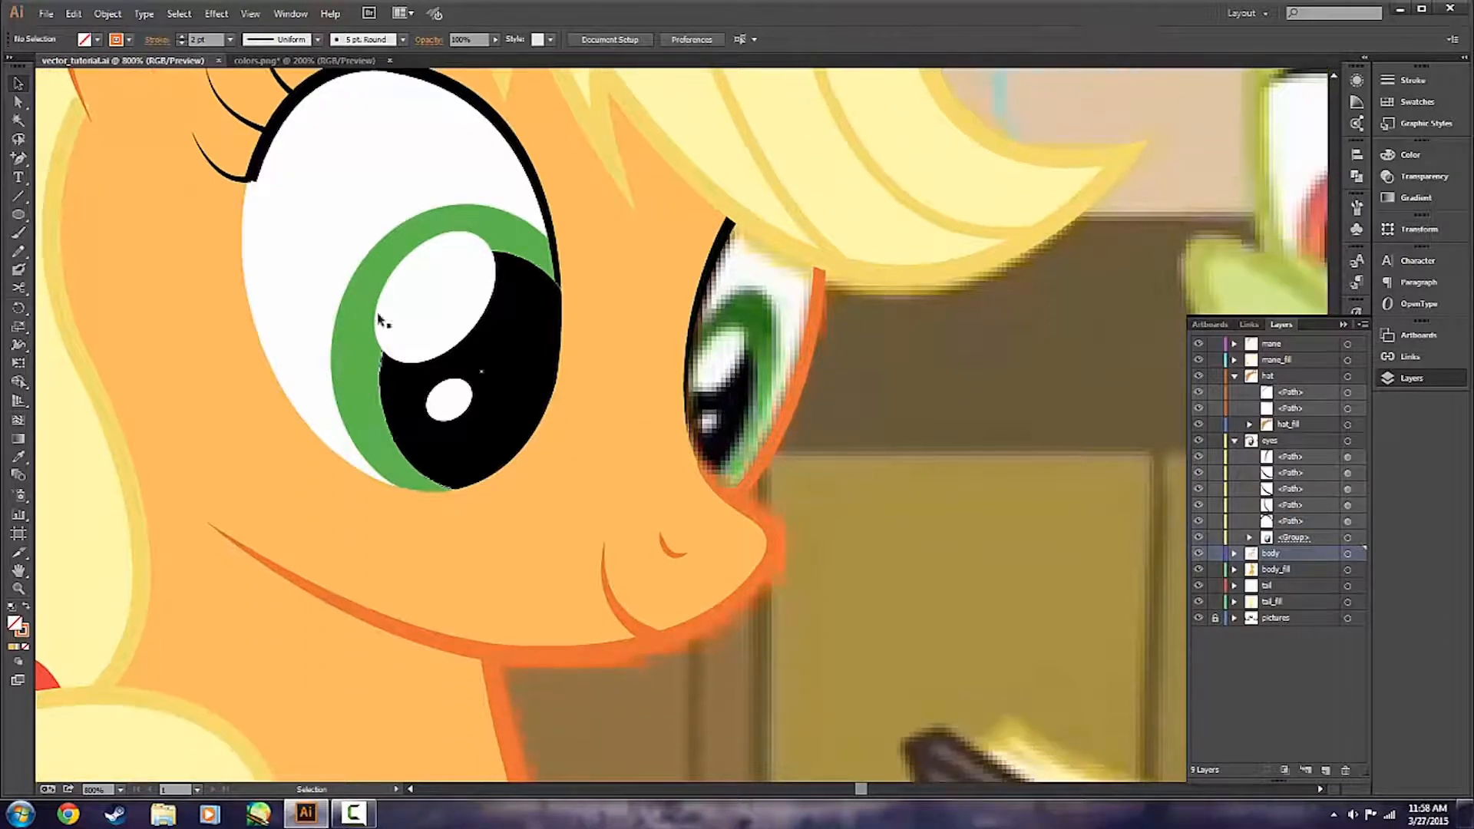
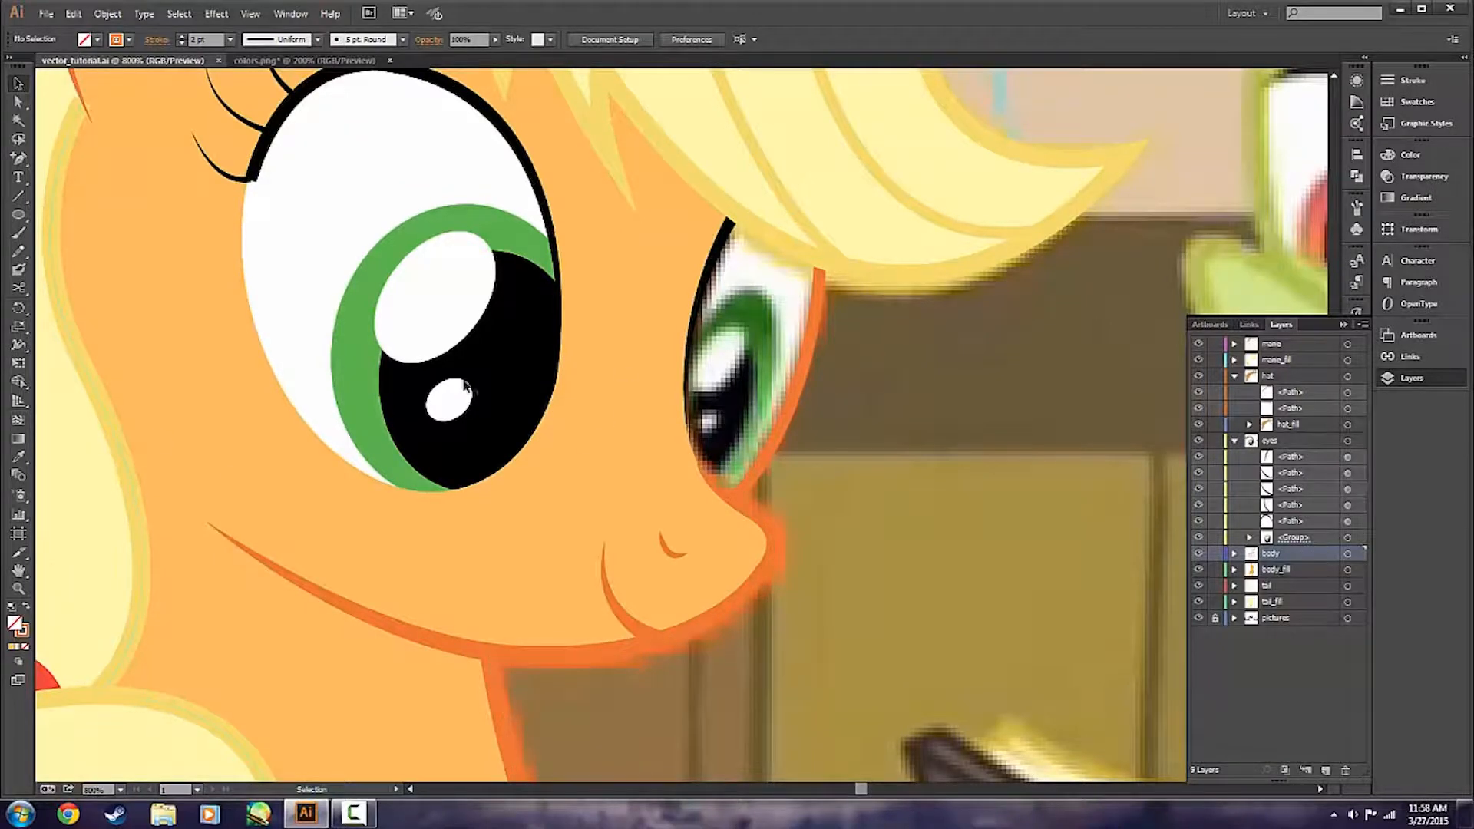
Draw a white ellipse without stroke over the farther eye, tilted and positioned to match the reference's eye white.
key("l")
left_click(25, 606)
double_click(14, 623)
left_click(854, 357)
key("Return")
mouse_move(740, 500)
left_mouse_down()
mouse_move(879, 185)
mouse_move(927, 214)
left_mouse_up()
key("v")
mouse_move(828, 322)
left_mouse_down()
mouse_move(721, 372)
mouse_move(748, 339)
left_mouse_up()
left_click_drag(843, 233, 853, 210)
Set the white ellipse's opacity to 50% and hide the body_fill layer.
left_click_drag(480, 39, 376, 24)
type("50")
key("Return")
left_click(960, 445)
left_click(1199, 570)
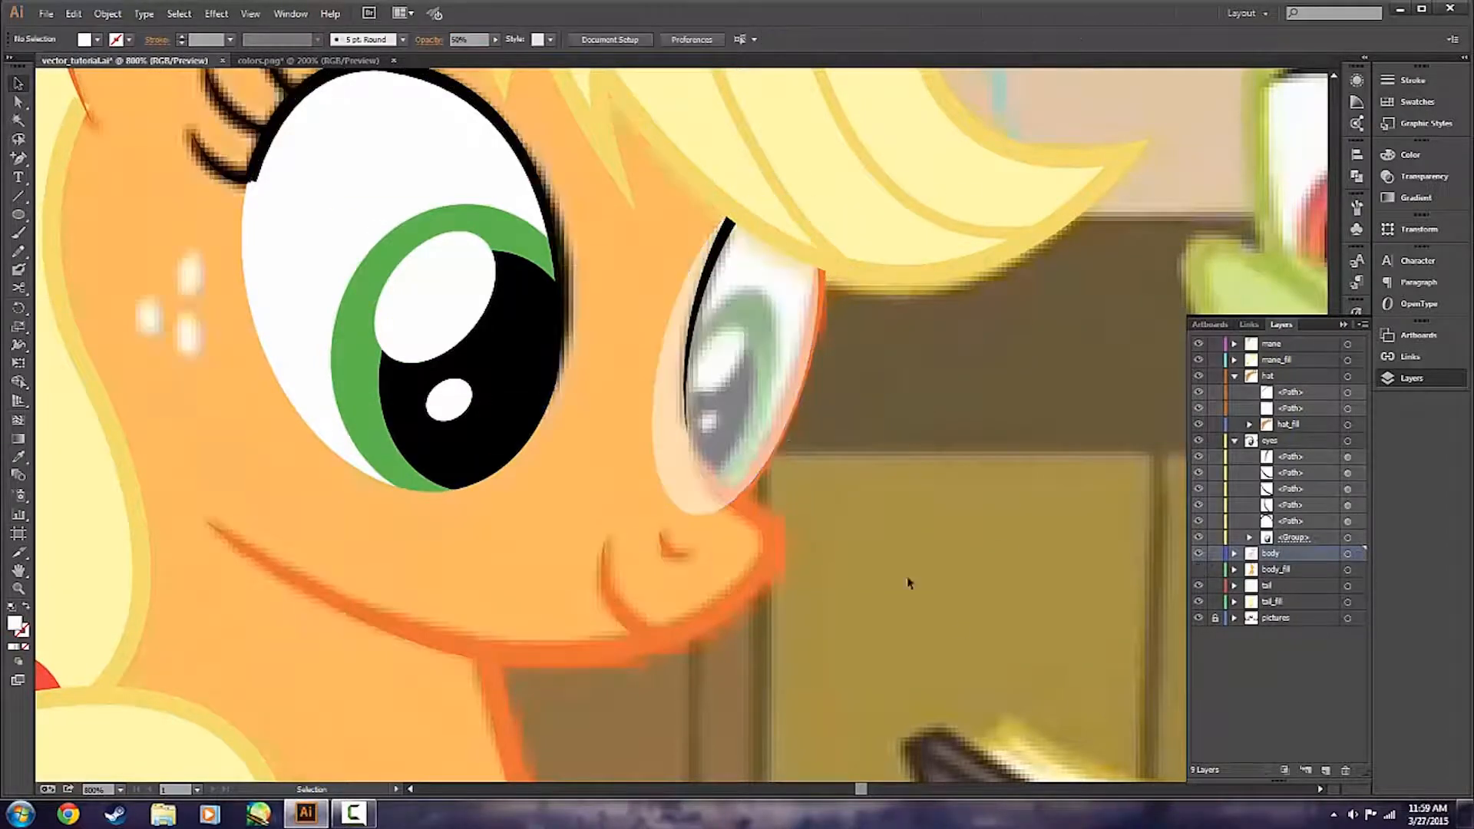
Duplicate the white ellipse in place, give it the nearer iris's green at 50% opacity, and fit it to the farther eye's iris.
scroll(829, 466, "up", 1)
scroll(768, 322, "up", 2)
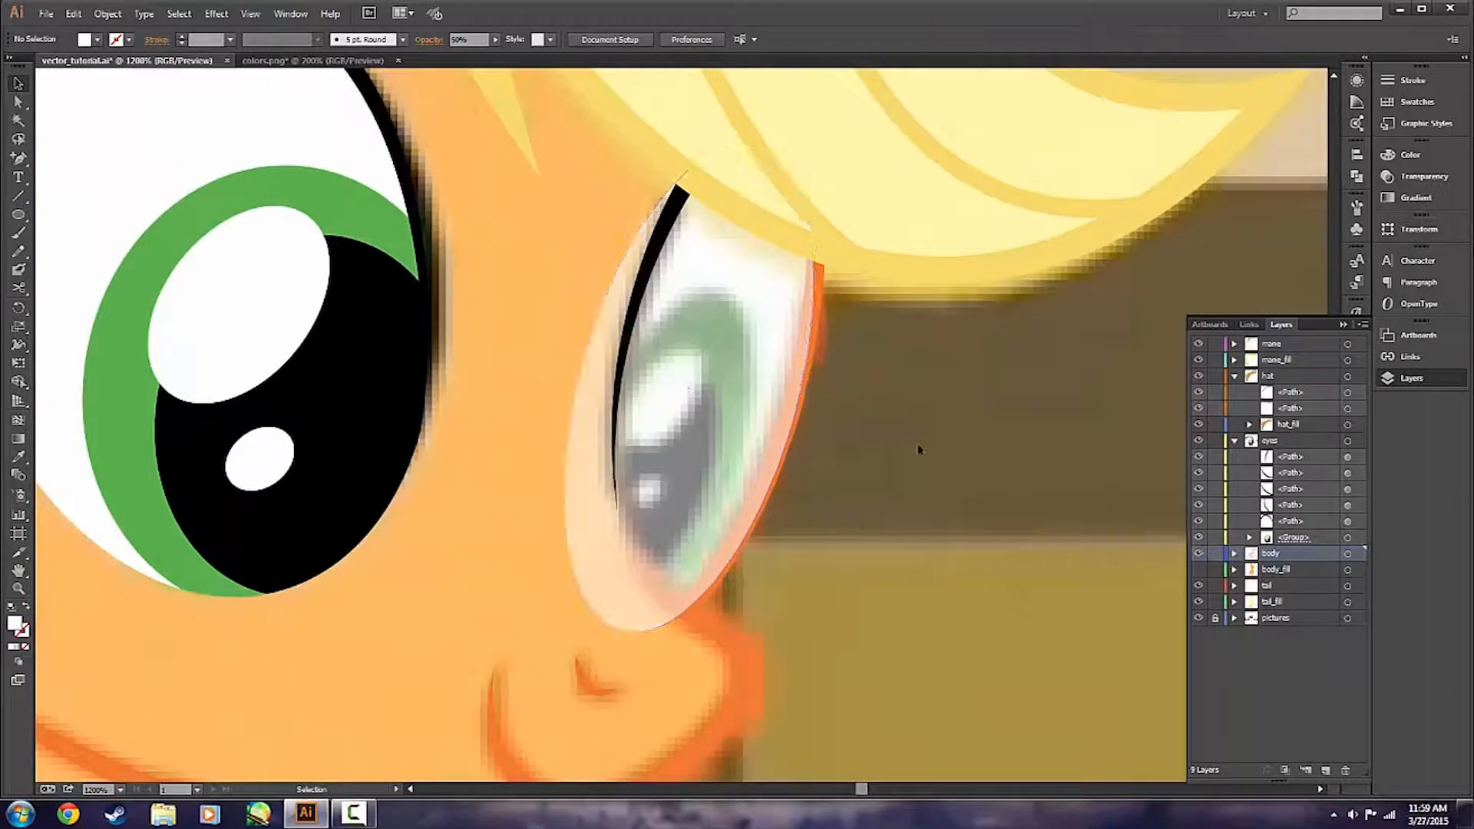
left_click(757, 430)
key("ctrl+c")
key("ctrl+f")
key("i")
left_click(349, 203)
left_click_drag(476, 40, 371, 33)
type("50")
key("Return")
key("v")
left_click_drag(859, 175, 675, 402)
left_click(954, 495)
Check the farther eye's iris against the reference by toggling the eyes layer's visibility.
left_click(1199, 441)
left_click(1198, 441)
left_click(1234, 554)
left_click(1292, 570)
left_click(1292, 586, "shift")
mouse_move(1291, 586)
left_mouse_down()
mouse_move(1291, 441)
mouse_move(1288, 562)
left_mouse_up()
left_click(1234, 586)
left_click(1291, 469)
left_click(1310, 461, "shift")
left_click(1200, 444)
left_click(1200, 443)
left_click(1199, 443)
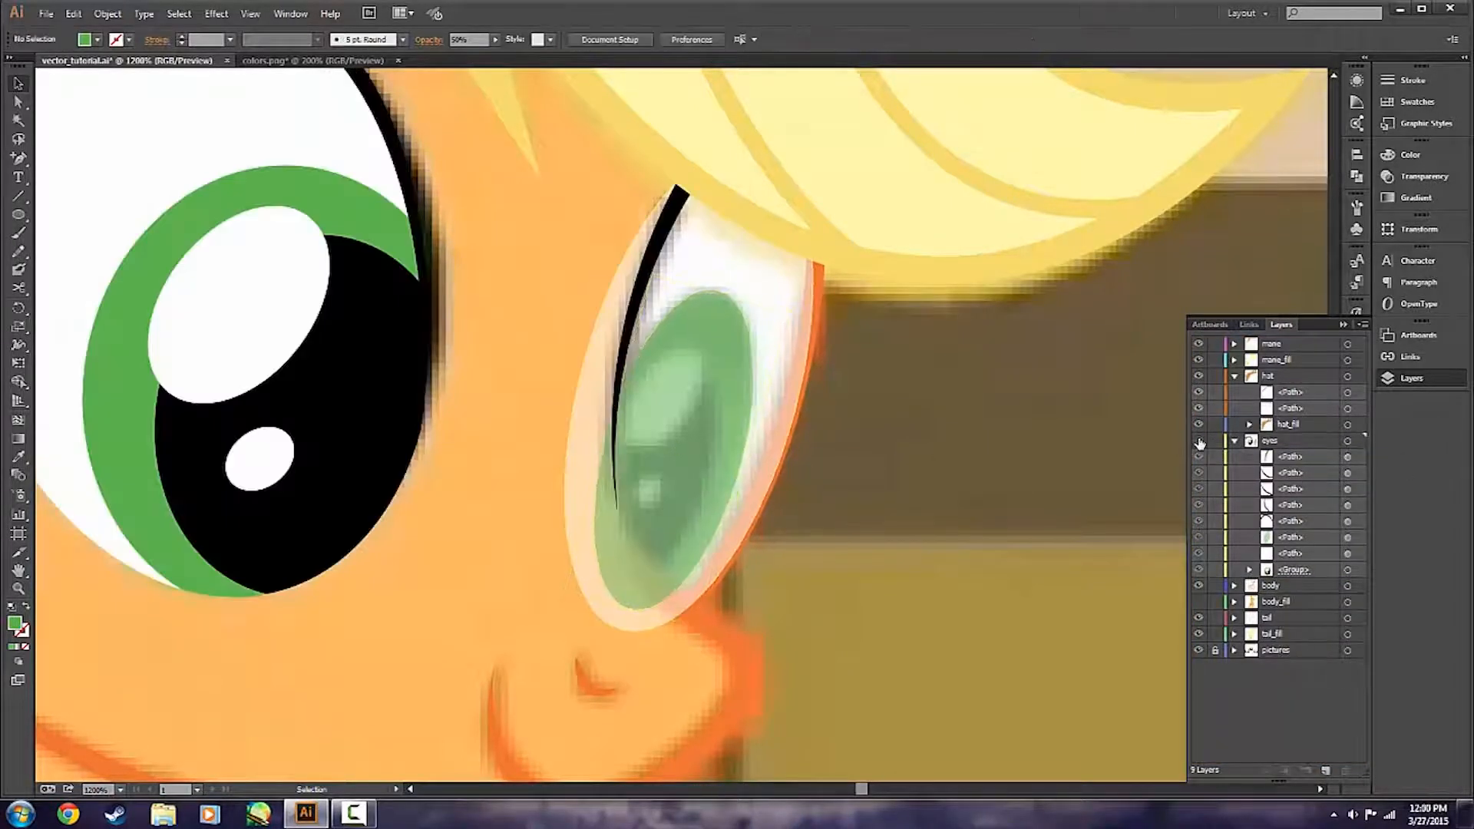
Duplicate the green iris ellipse in place, fill the copy with black and scale it to the farther eye's pupil.
left_click(710, 438)
key("ctrl+c")
key("ctrl+f")
double_click(15, 623)
left_click(958, 548)
left_click(1215, 361)
left_click_drag(783, 312, 741, 357)
left_click(1037, 501)
left_click(633, 565)
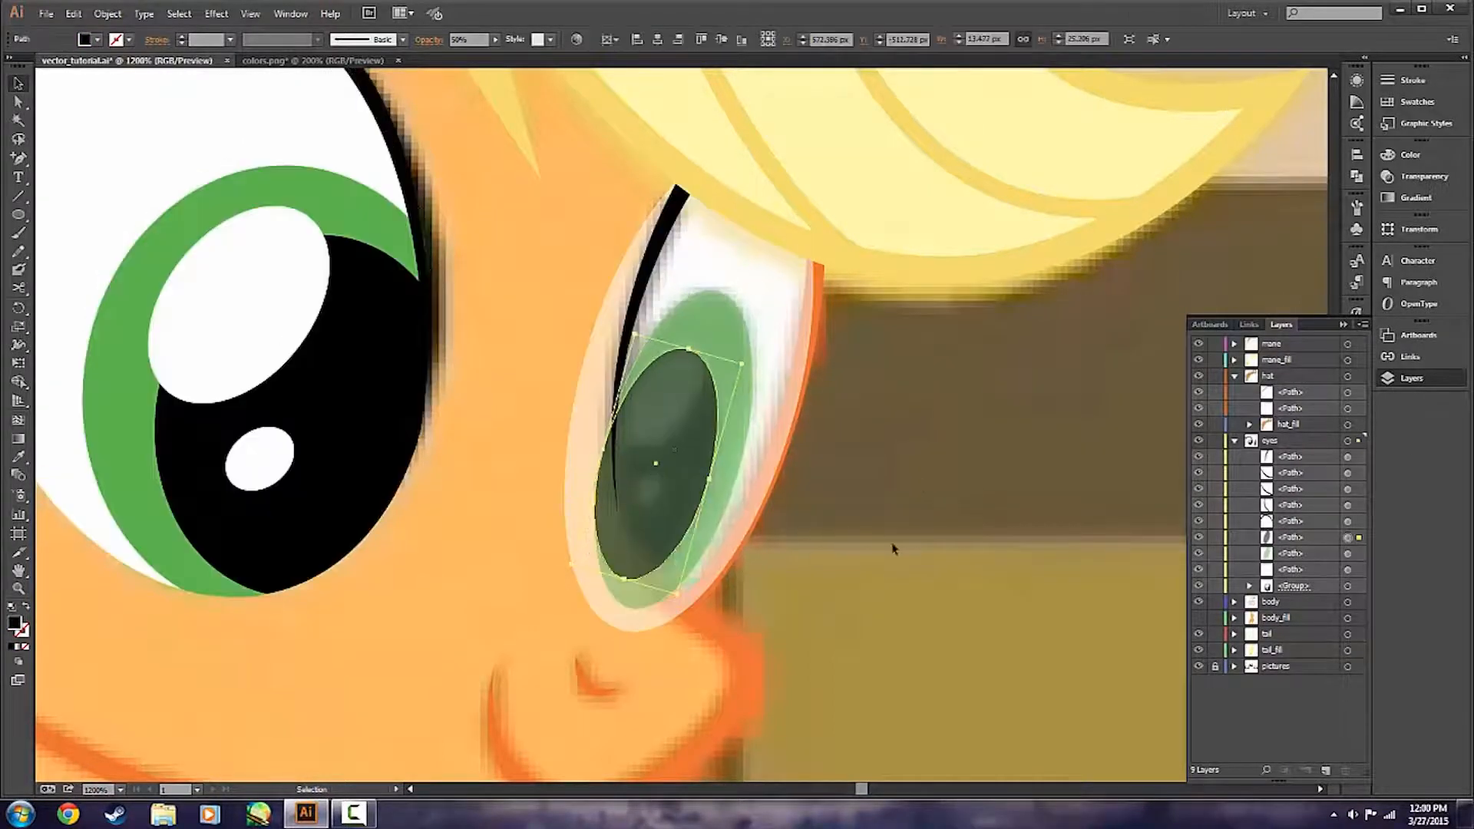
left_click(1041, 575)
left_click(1200, 442)
left_click(1200, 442)
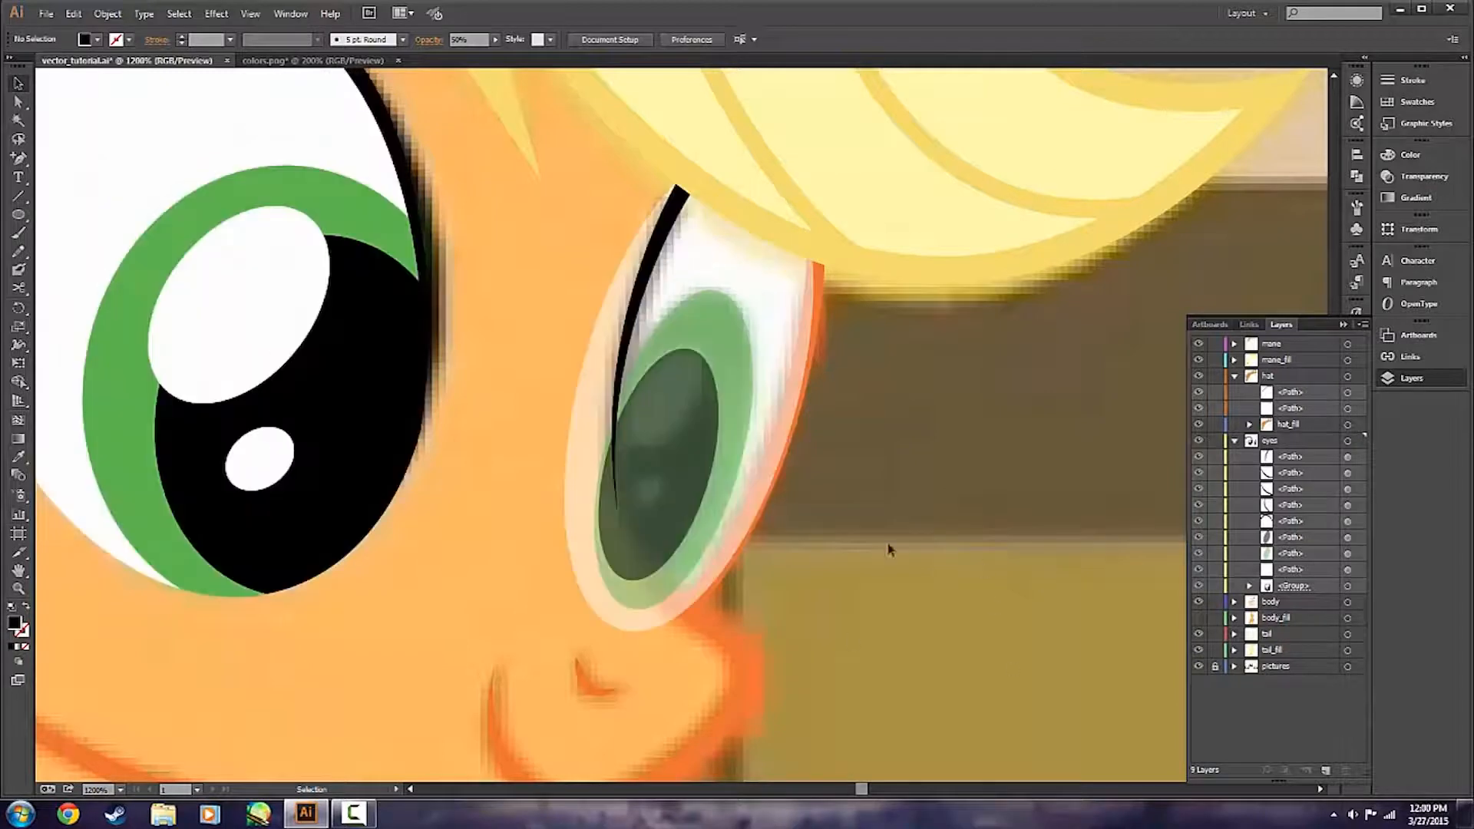
Duplicate the pupil ellipse in place, fill the copy with white and scale and tilt it to the large upper highlight.
left_click(679, 462)
key("ctrl+c")
key("ctrl+f")
double_click(15, 623)
left_click(855, 358)
left_click(1222, 362)
left_click_drag(742, 364, 683, 454)
left_click_drag(688, 448, 689, 403)
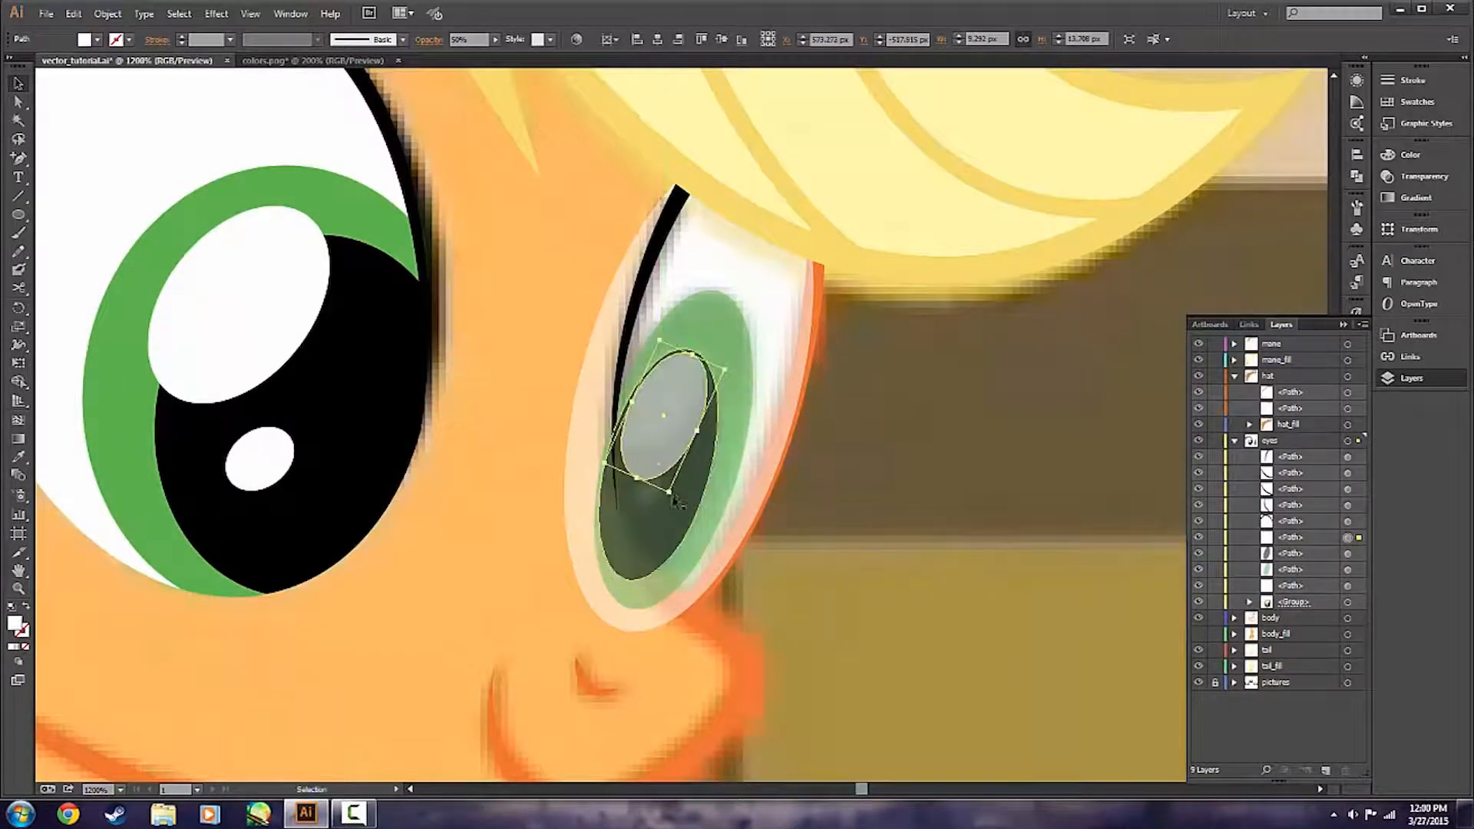
Fine-tune the large white highlight's shape and position in the farther eye's pupil to match the reference.
left_click(914, 477)
left_click(675, 407)
left_click_drag(674, 336, 700, 351)
left_click(883, 430)
left_click(676, 407)
left_click(913, 445)
Duplicate the large highlight and shrink the copy into the small lower highlight of the farther eye.
left_click(667, 401)
key("ctrl+c")
key("ctrl+f")
left_click_drag(667, 400, 645, 491)
left_click_drag(632, 504, 649, 489)
left_click(949, 541)
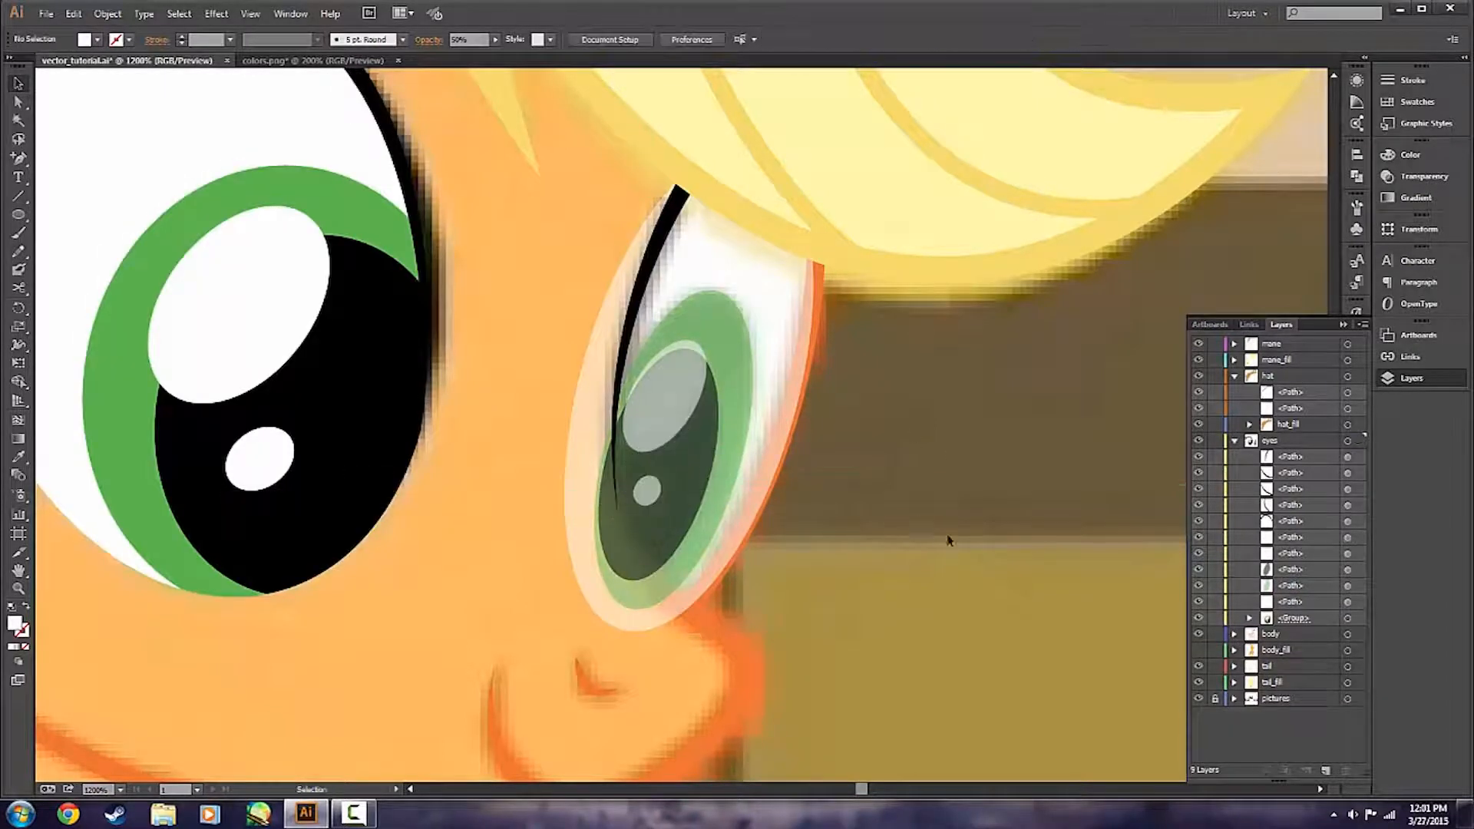
Begin a black-filled, unstroked pen shape at the top of the farther eye's black outline, lock that outline path and trace down to its lower end.
key("p")
double_click(15, 624)
left_click(971, 549)
left_click(1209, 360)
scroll(623, 695, "up", 2)
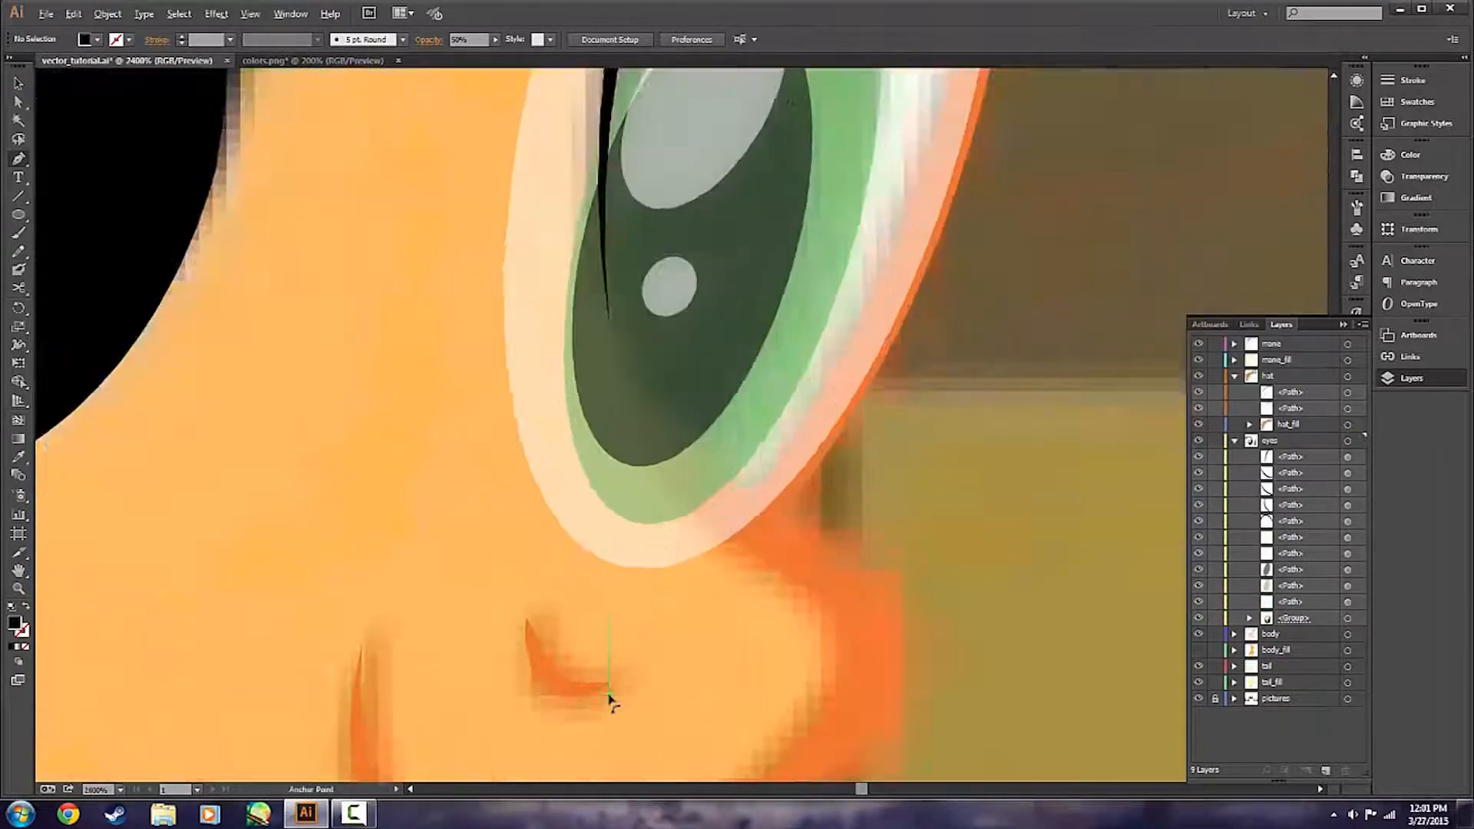
scroll(609, 700, "down", 2)
left_click(730, 256)
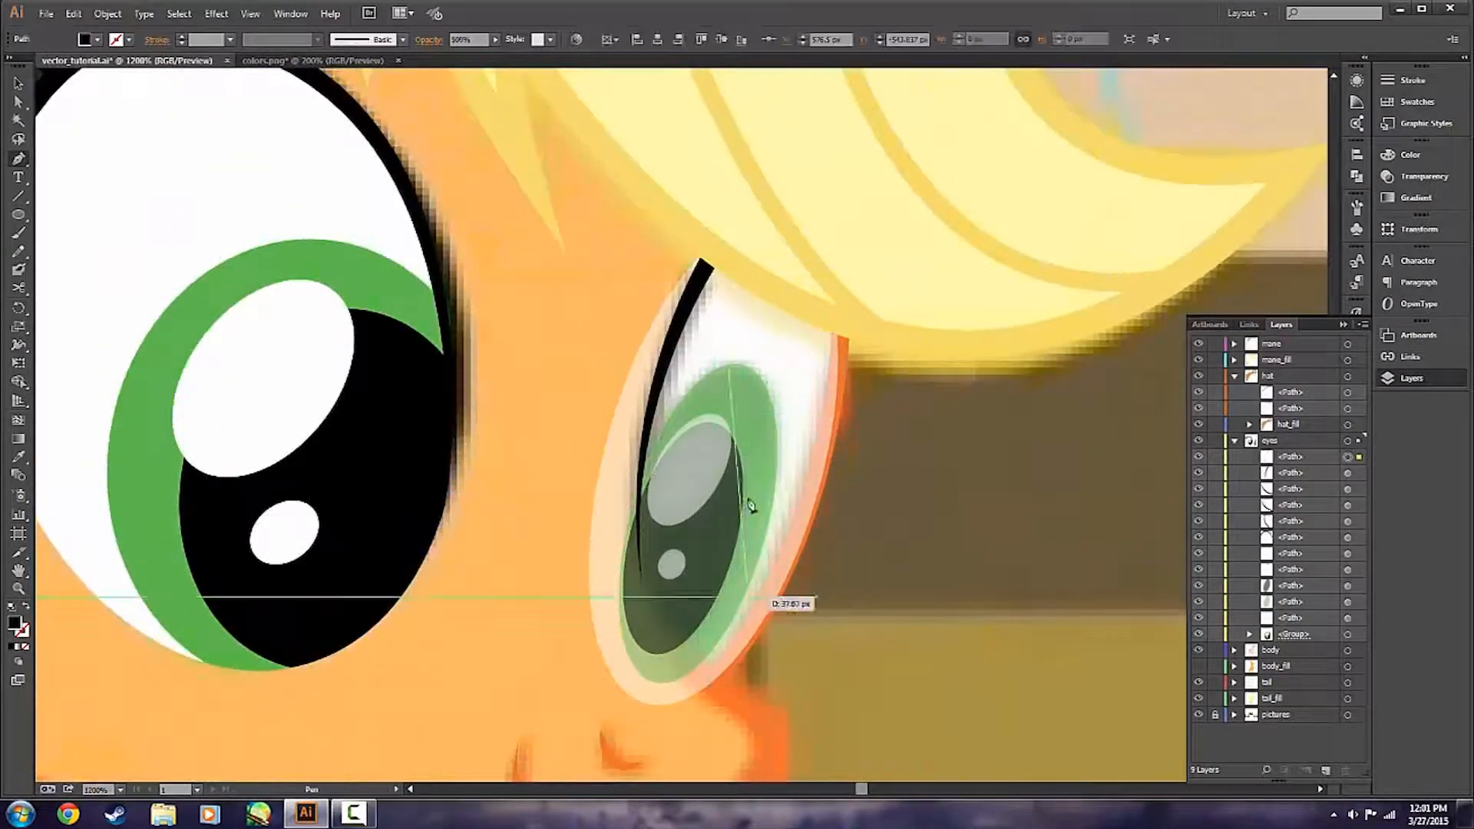
left_click(1215, 473)
left_click_drag(642, 583, 651, 614)
scroll(629, 541, "up", 5)
scroll(897, 532, "down", 3)
left_click(832, 517)
scroll(975, 675, "down", 3)
scroll(903, 474, "up", 2)
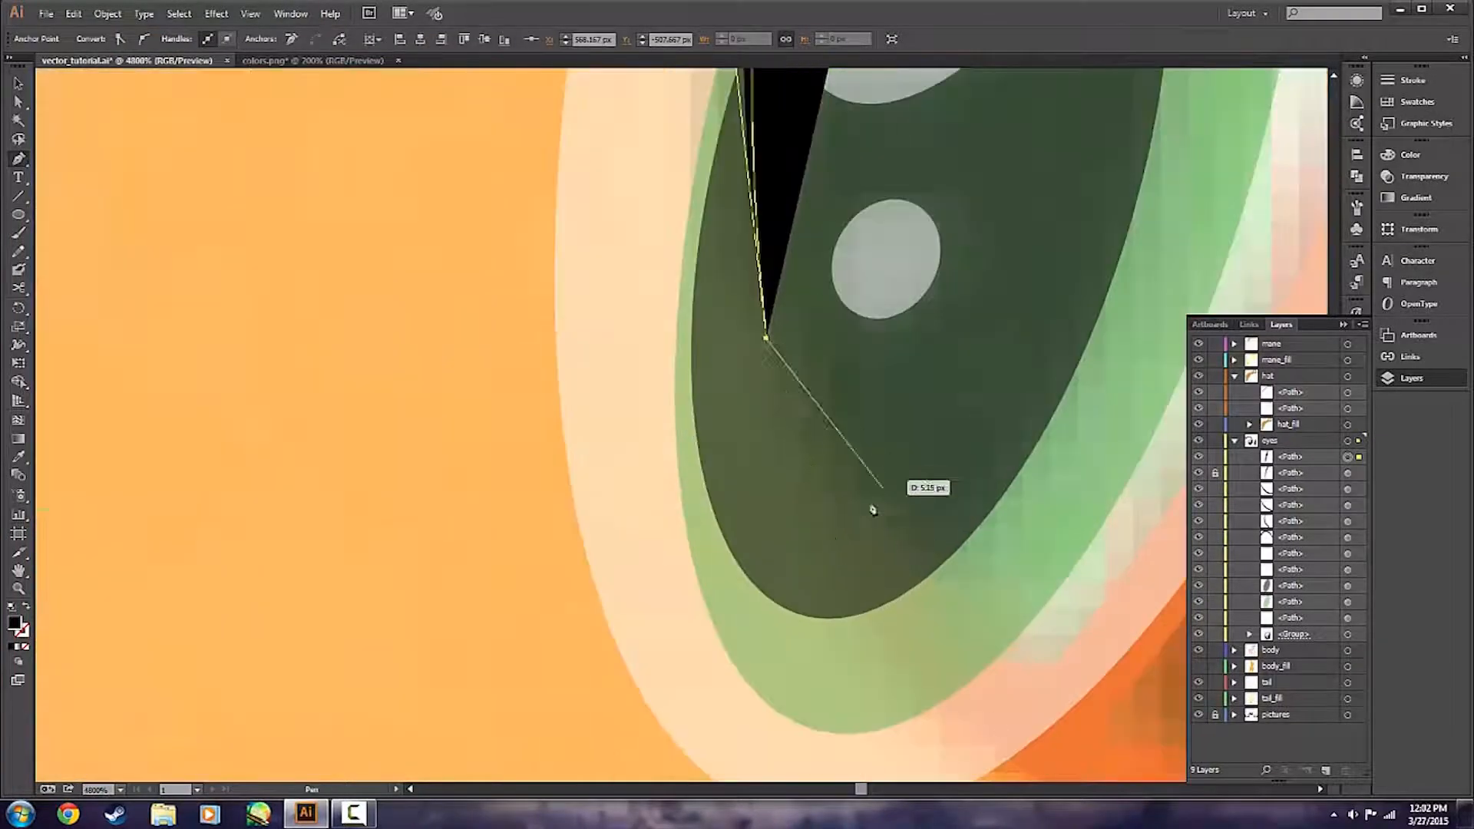
Hide the farther eye's green iris and black pupil, and continue the black pen shape along the eye's lower edge to the face outline.
left_click(1198, 602)
left_click(1199, 586)
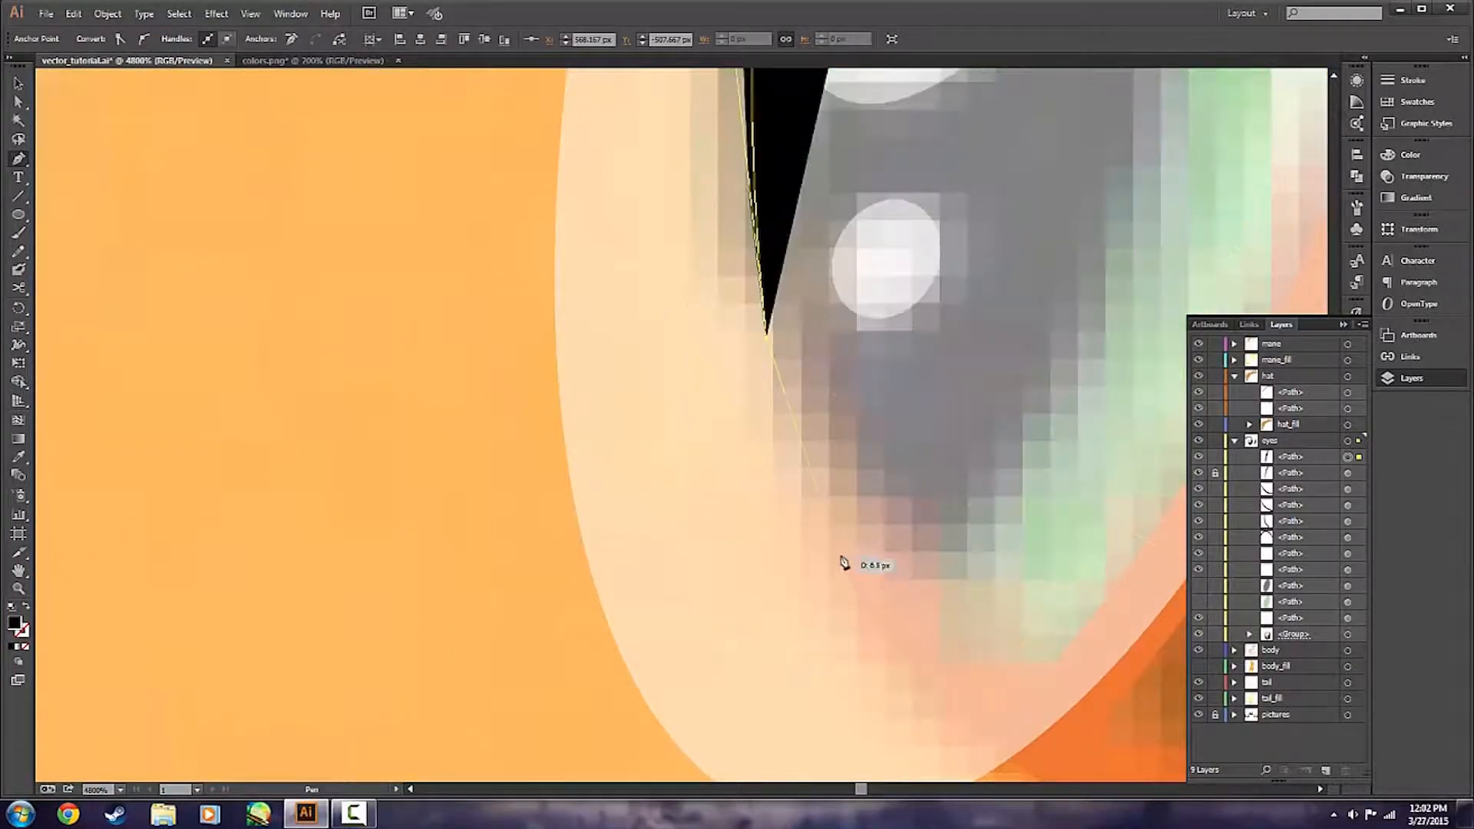
left_click_drag(840, 553, 869, 621)
left_click_drag(897, 700, 897, 700)
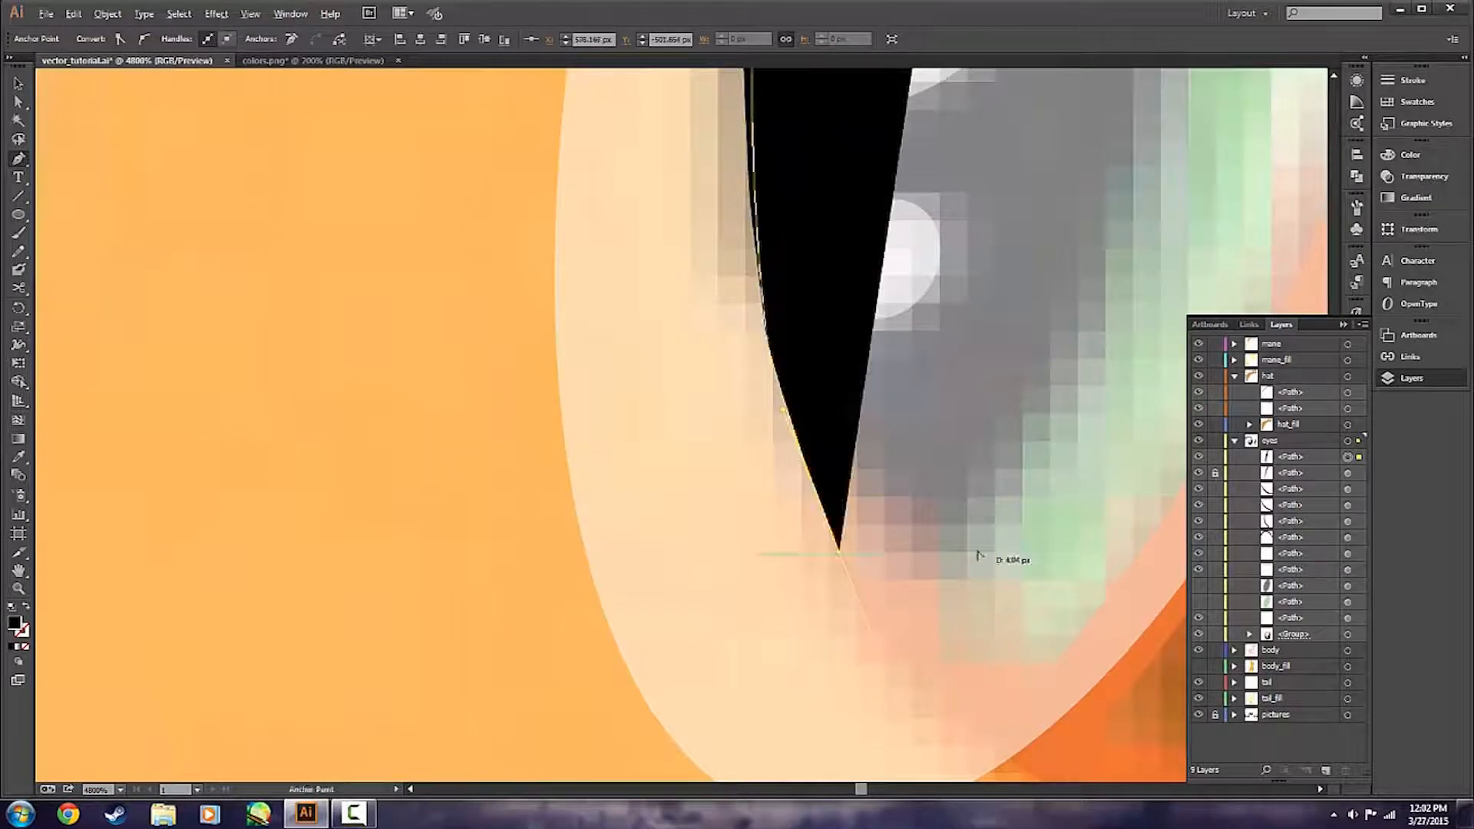
scroll(979, 554, "down", 3)
left_click_drag(1043, 412, 1204, 499)
scroll(888, 430, "down", 2)
left_click(796, 421)
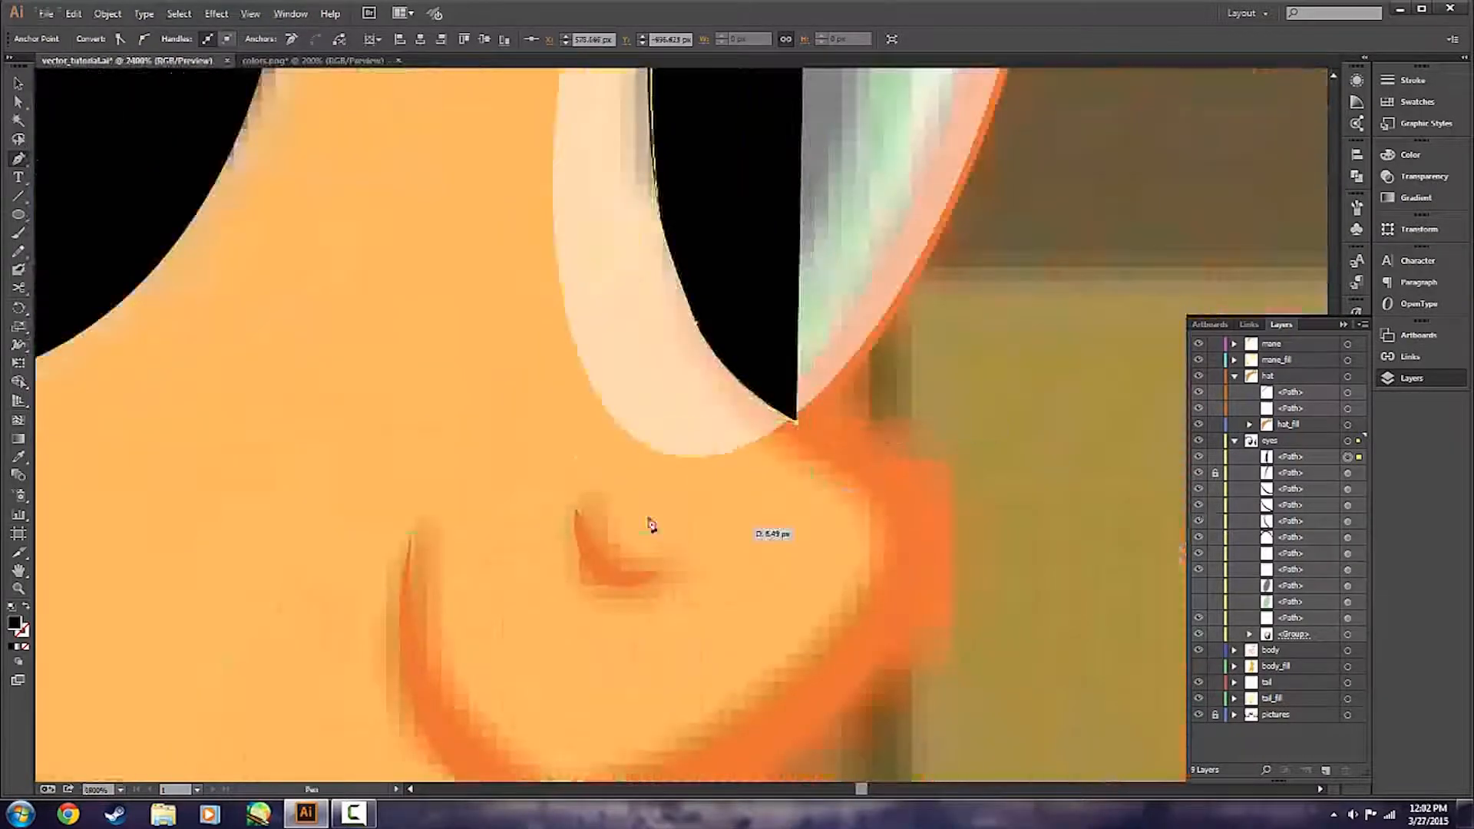
Close the black pen shape around the part of the eye ellipses that overhangs the face beyond the black outline.
left_click_drag(579, 454, 408, 388)
left_click(500, 116)
scroll(938, 190, "down", 2)
scroll(938, 190, "up", 3)
left_click_drag(791, 135, 817, 85)
scroll(845, 154, "up", 2)
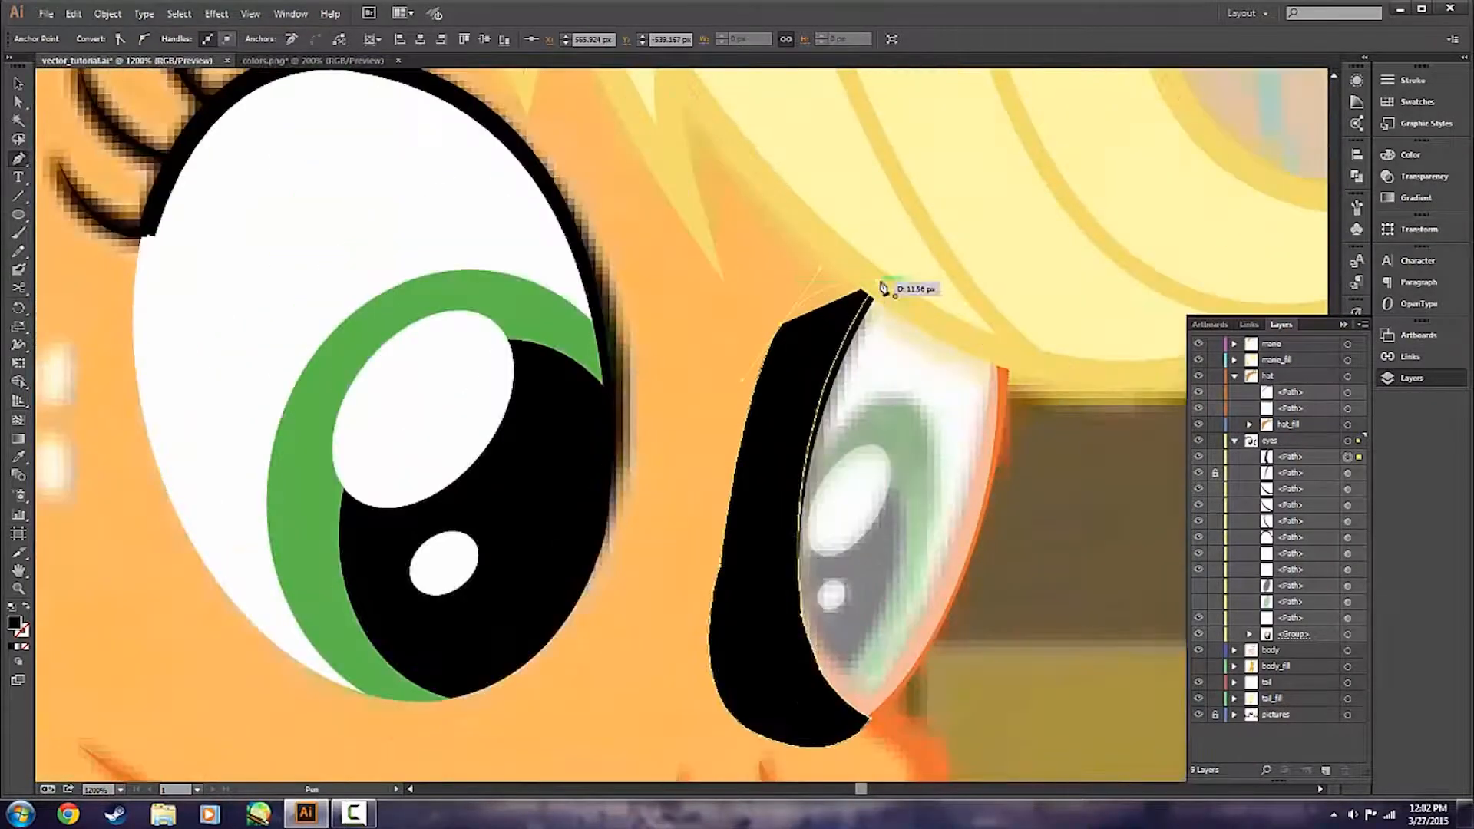
left_click(839, 272)
left_click(872, 295)
Show the iris and pupil again, and apply the black pen shape as an opacity mask to all the farther eye's ellipses.
left_click(1104, 625, "ctrl")
scroll(1106, 623, "down", 1)
left_click_drag(1198, 586, 1198, 602)
left_click(776, 469, "ctrl")
left_click(858, 482, "shift")
left_click(920, 461, "shift")
left_click(960, 437, "shift")
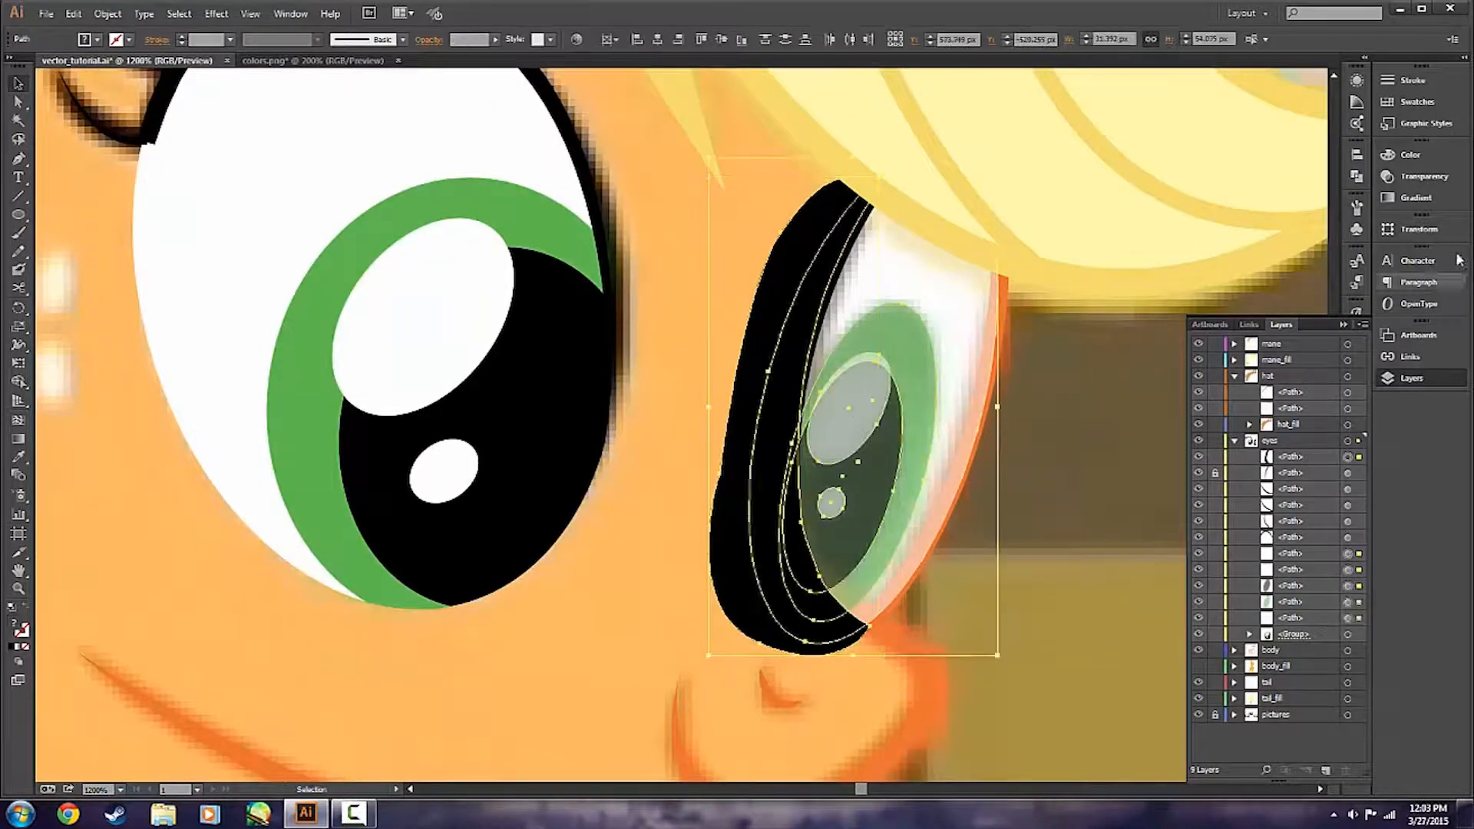
left_click(1423, 176)
left_click(1334, 189)
left_click(1189, 447)
key("F7")
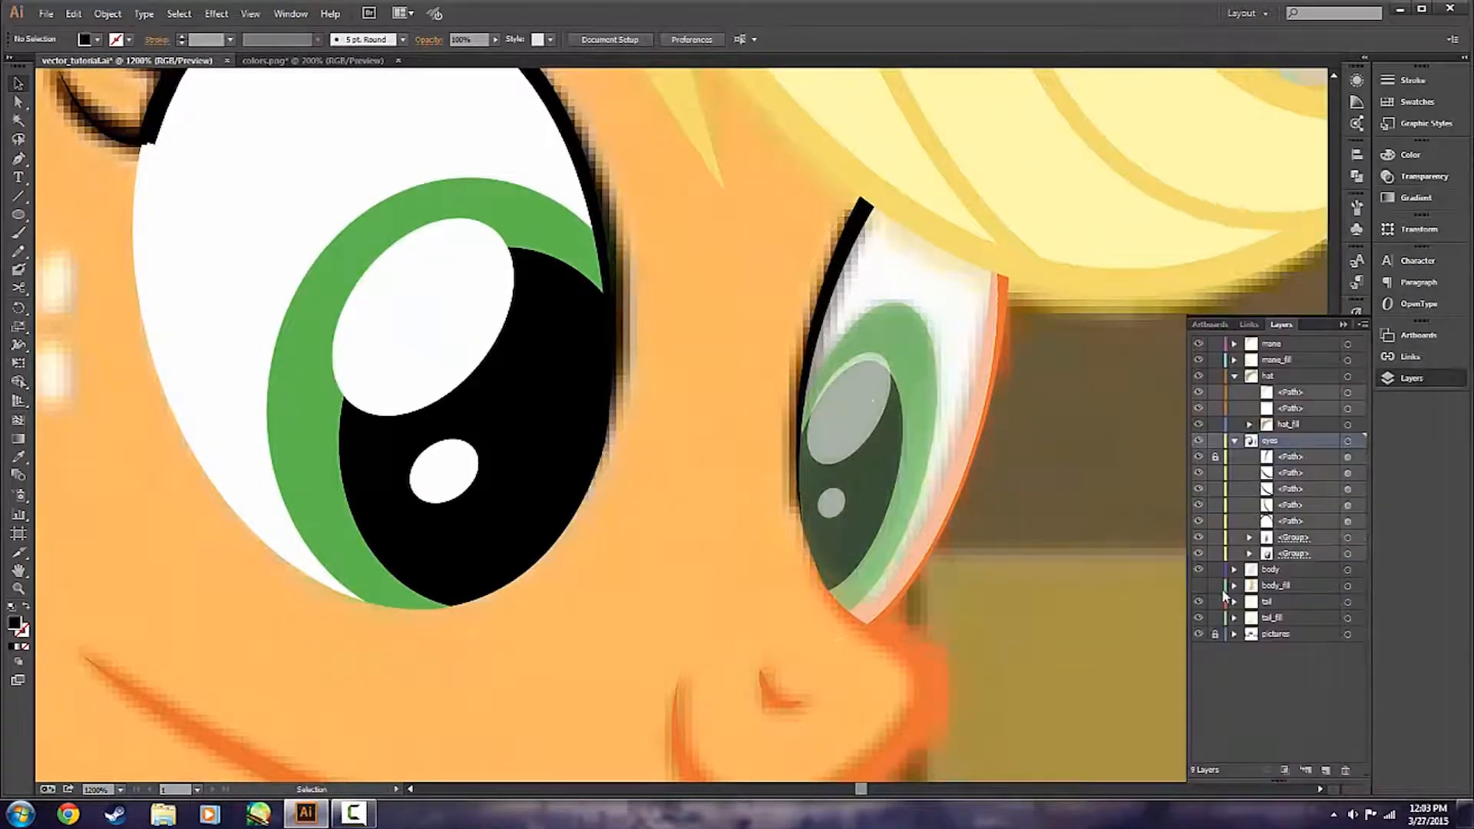
Set the opacity of the pupil, highlights, iris and eye white inside the farther eye's masked group to 100%.
double_click(904, 438)
left_click(875, 453)
left_click(848, 421, "shift")
left_click(831, 503, "shift")
left_click_drag(470, 40, 383, 33)
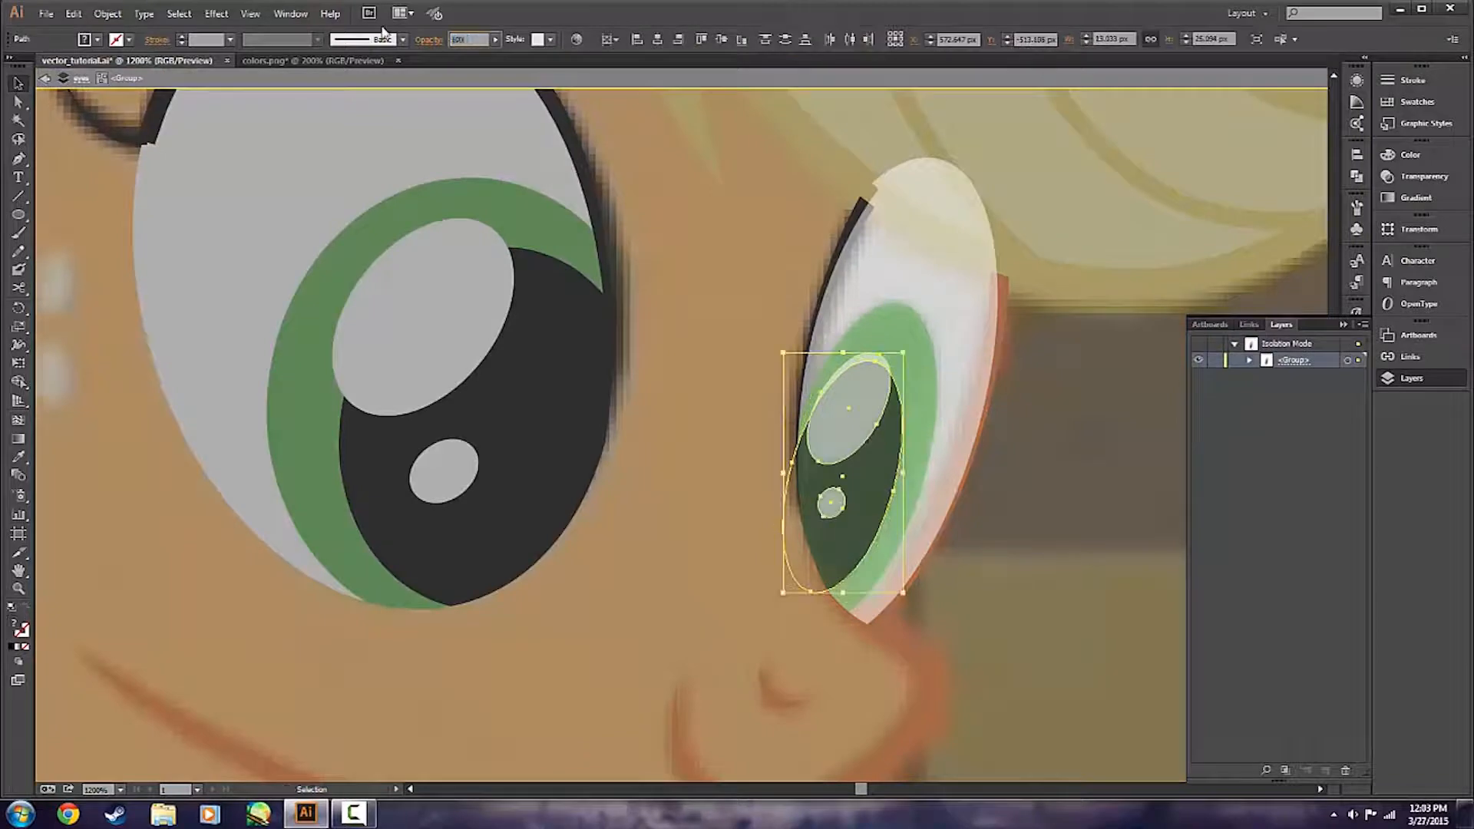
type("100")
left_click(918, 430)
left_click(956, 361, "shift")
left_click_drag(473, 39, 411, 38)
type("100")
double_click(1084, 474)
Move the orange face outline beside the farther eye into the eyes layer, above the eye shapes, and check their junction.
left_click(1004, 300)
left_click(1267, 770)
left_click_drag(1291, 642, 1275, 410)
left_click(1120, 471)
scroll(868, 683, "up", 3)
scroll(911, 484, "up", 2)
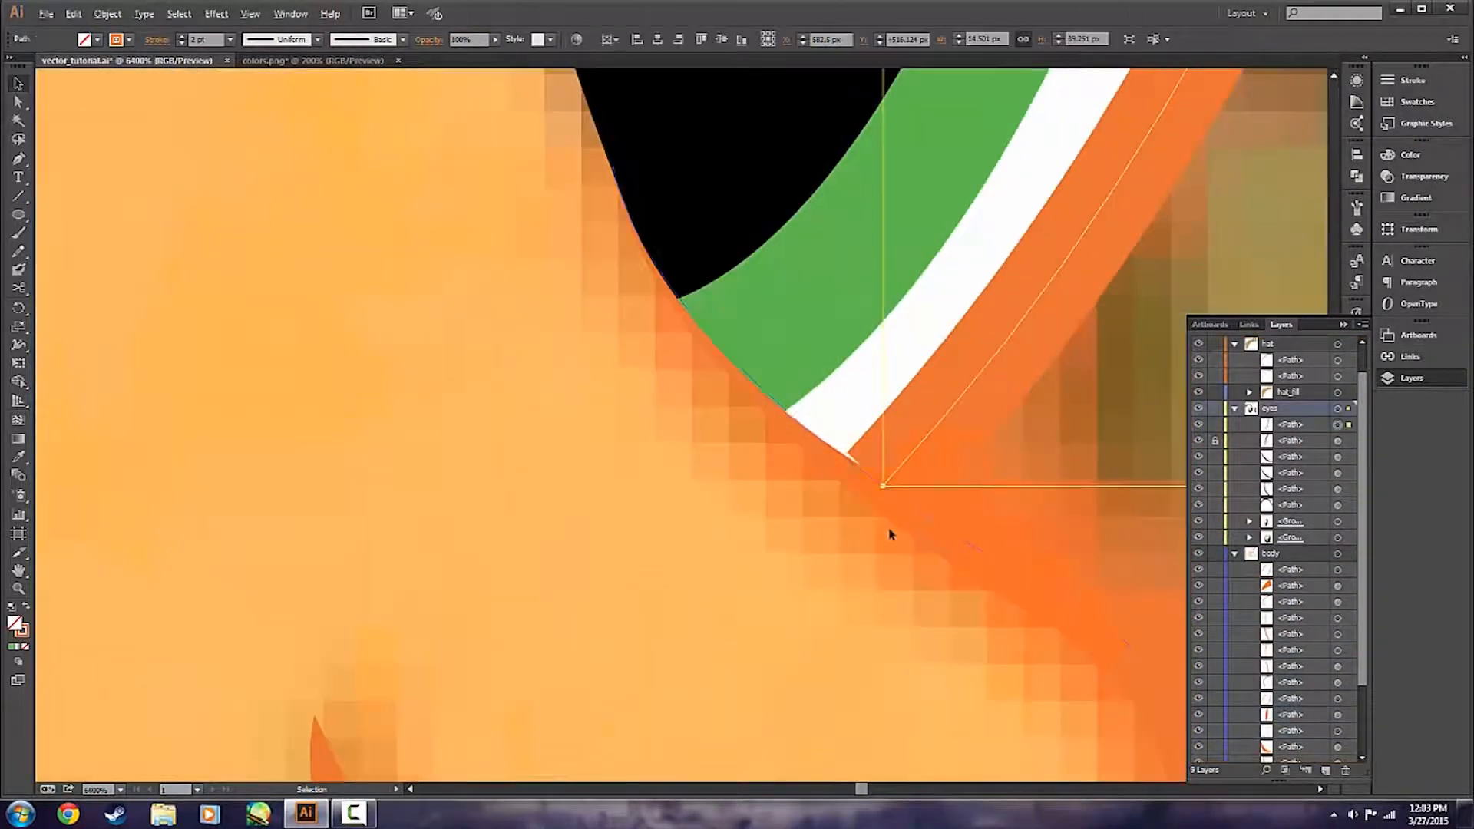
left_click(878, 494)
left_click(1108, 547)
scroll(1108, 547, "down", 6)
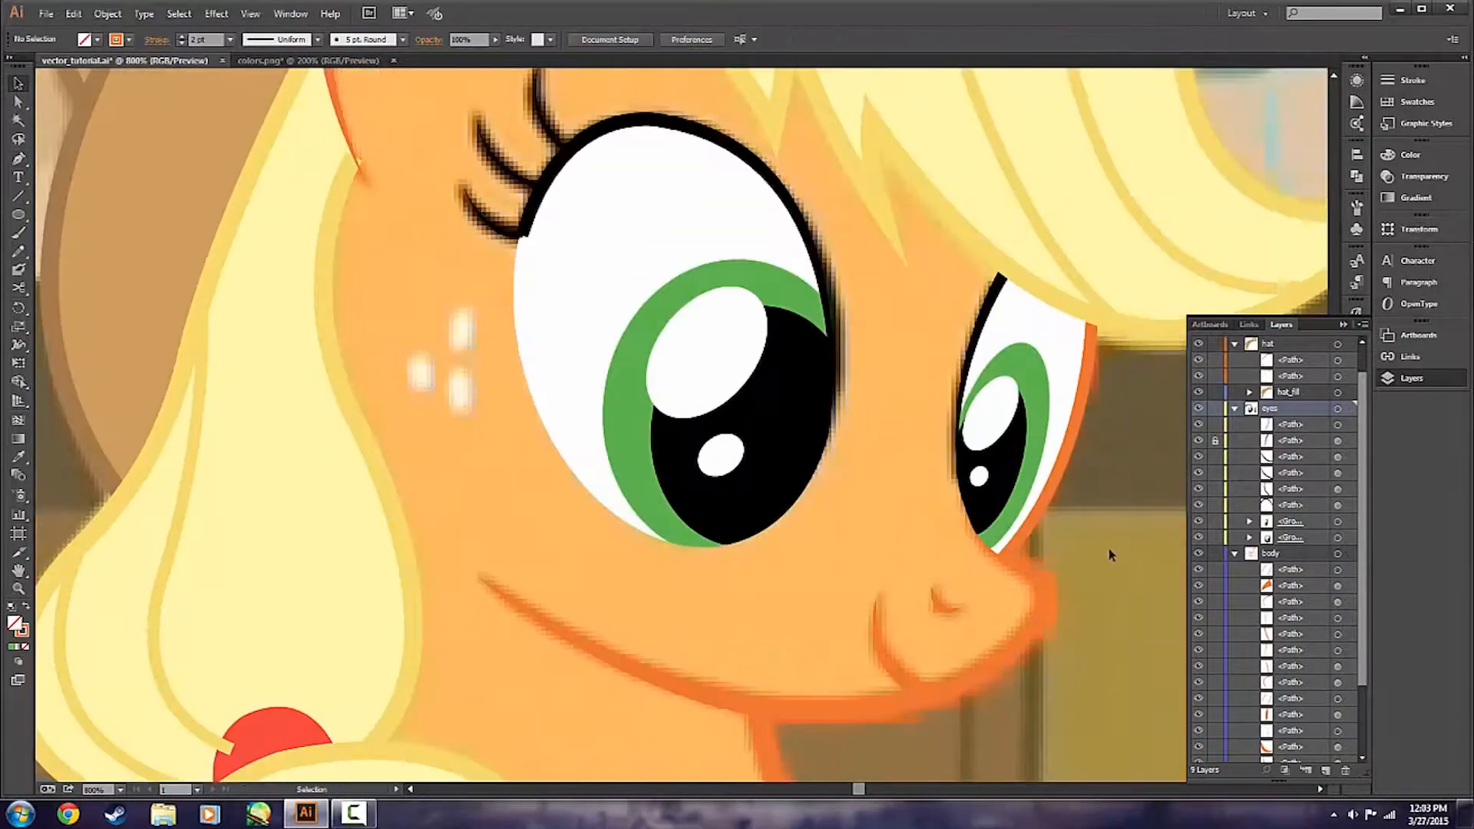
scroll(1108, 546, "down", 2)
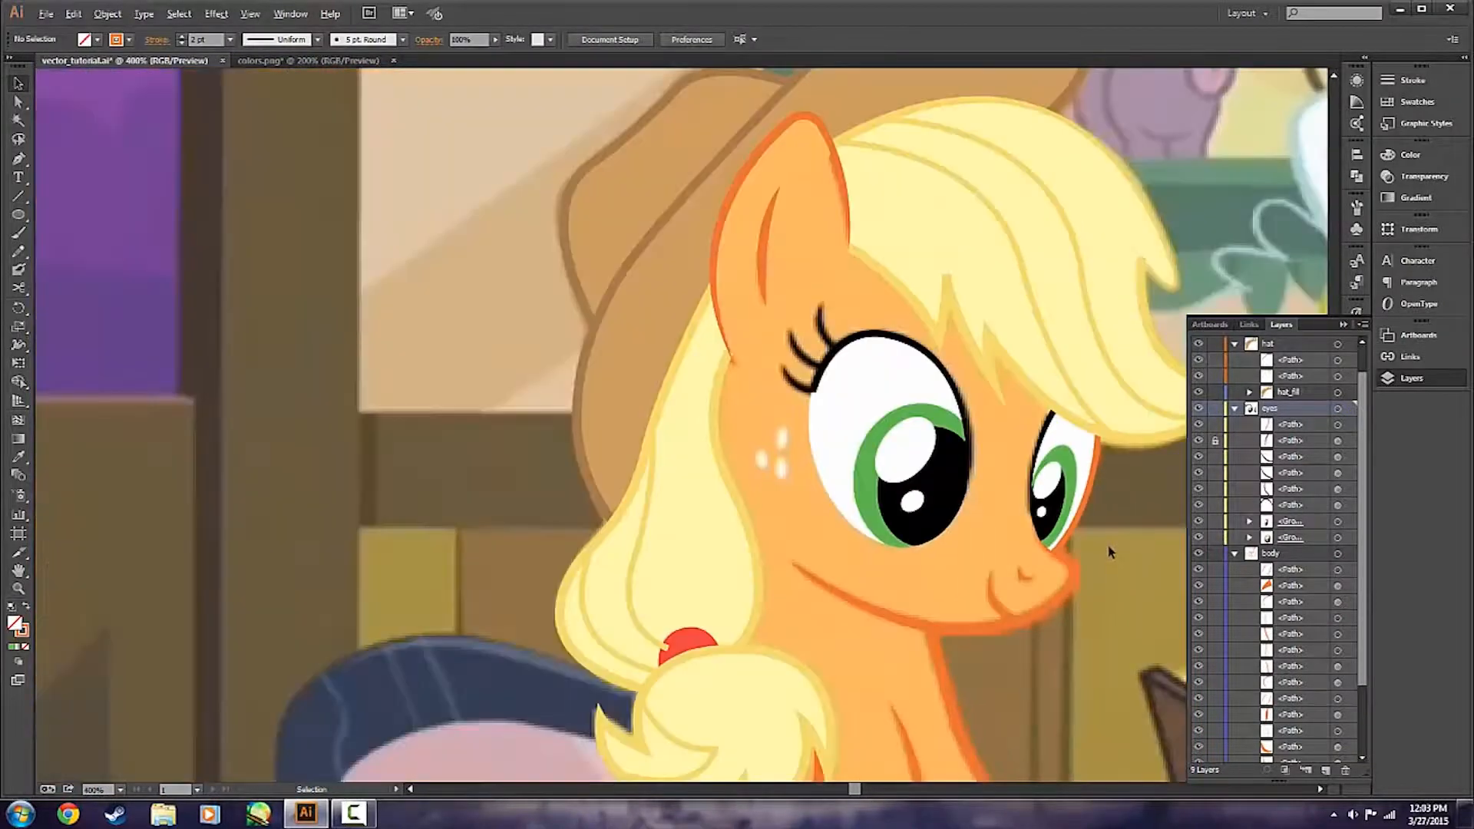
Collapse the contents of the body and eyes layers.
left_click(1234, 553)
left_click(1234, 441)
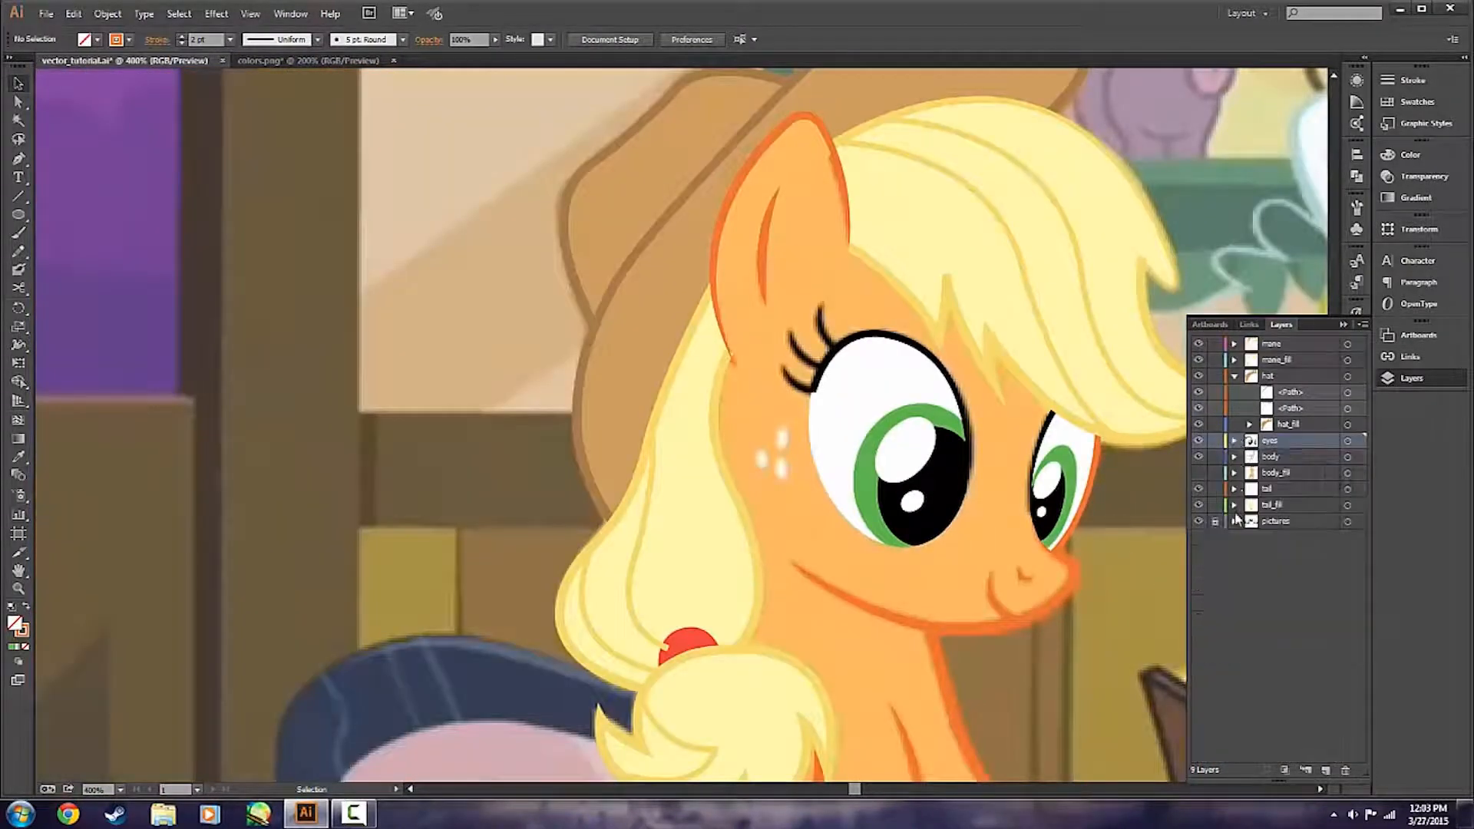
left_click(1234, 440)
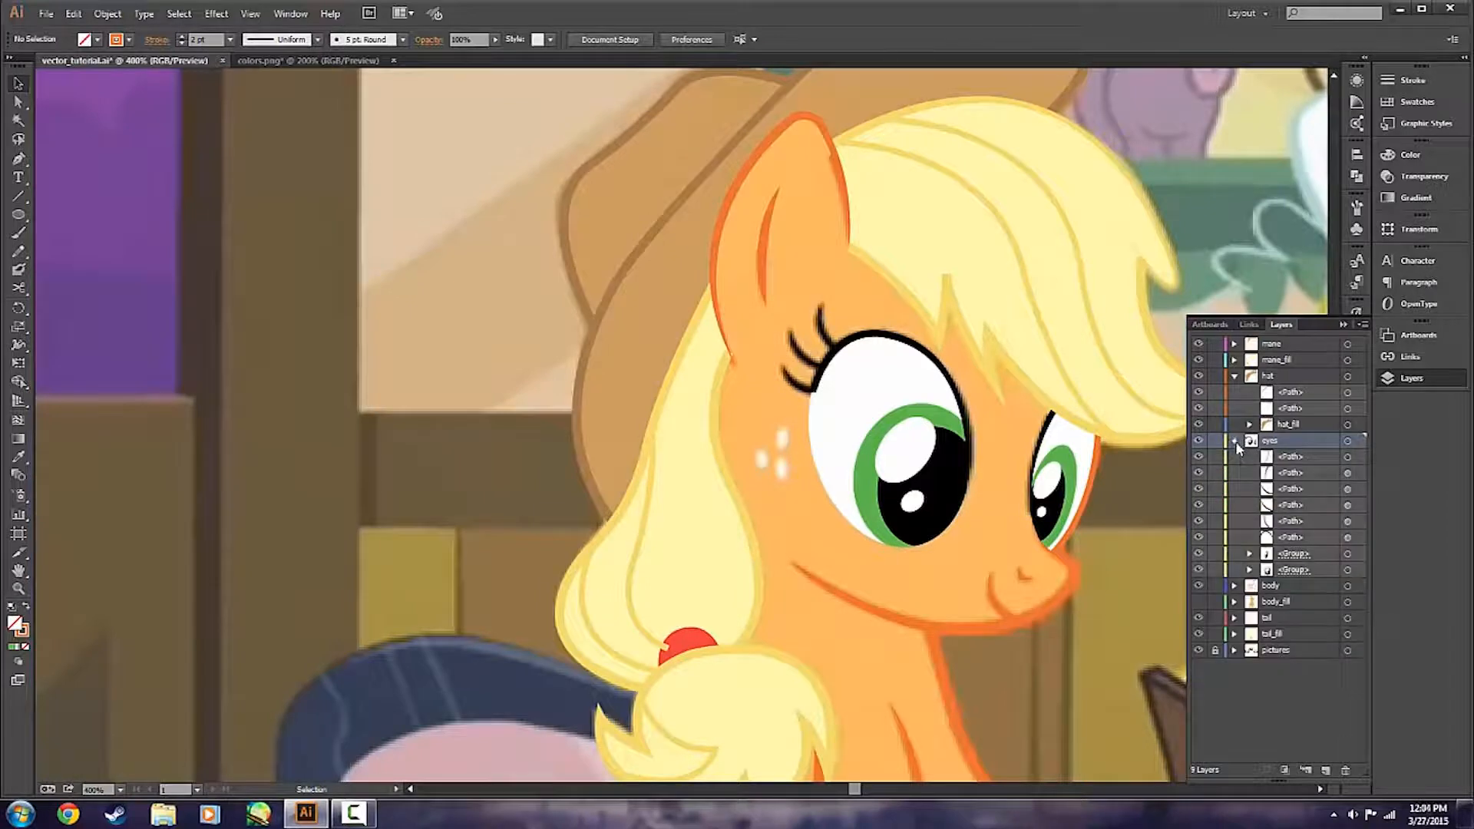
left_click(1233, 441)
left_click(1234, 442)
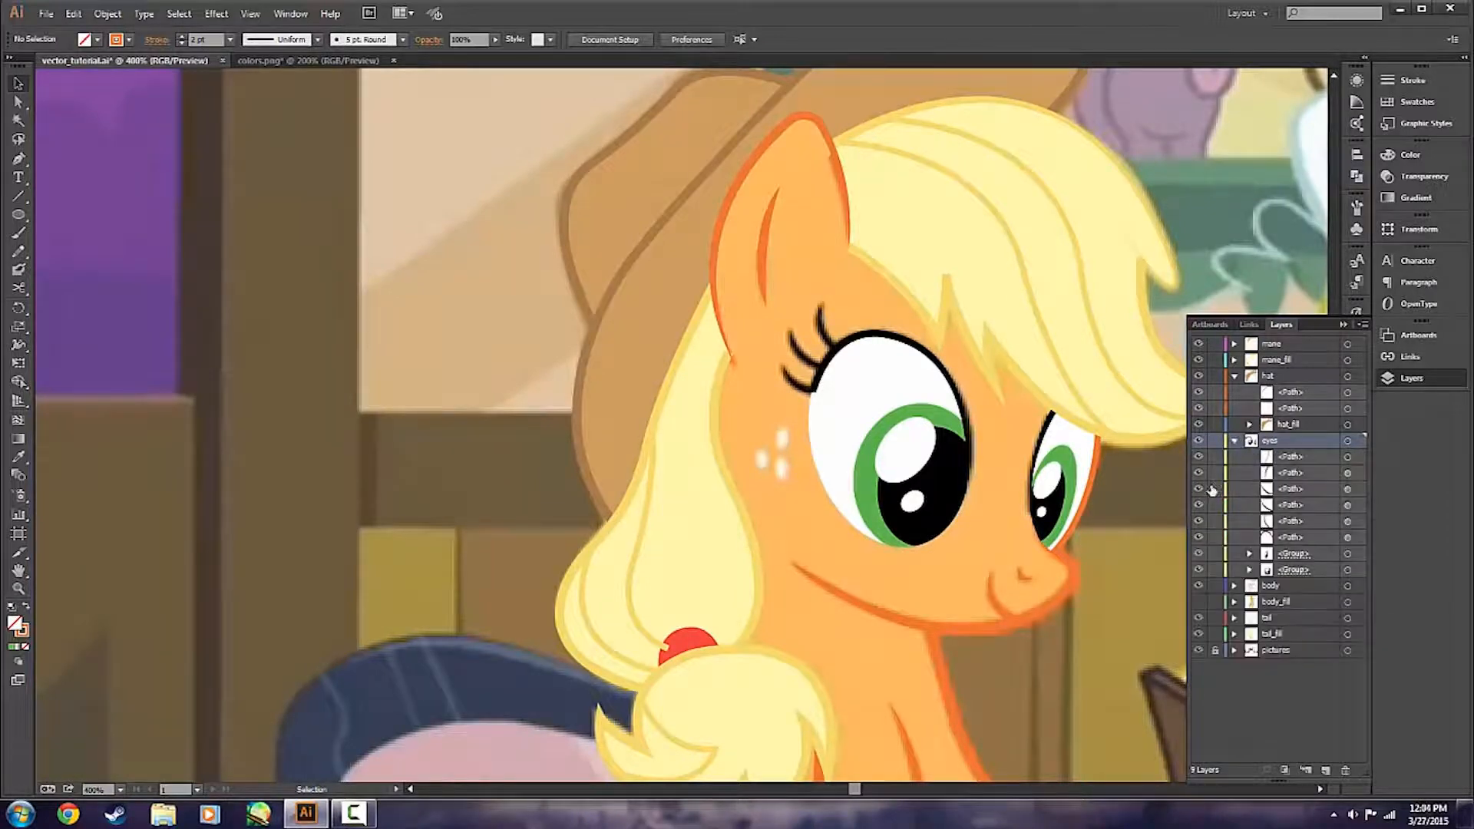
left_click(1234, 441)
left_click(1234, 442)
left_click(1235, 443)
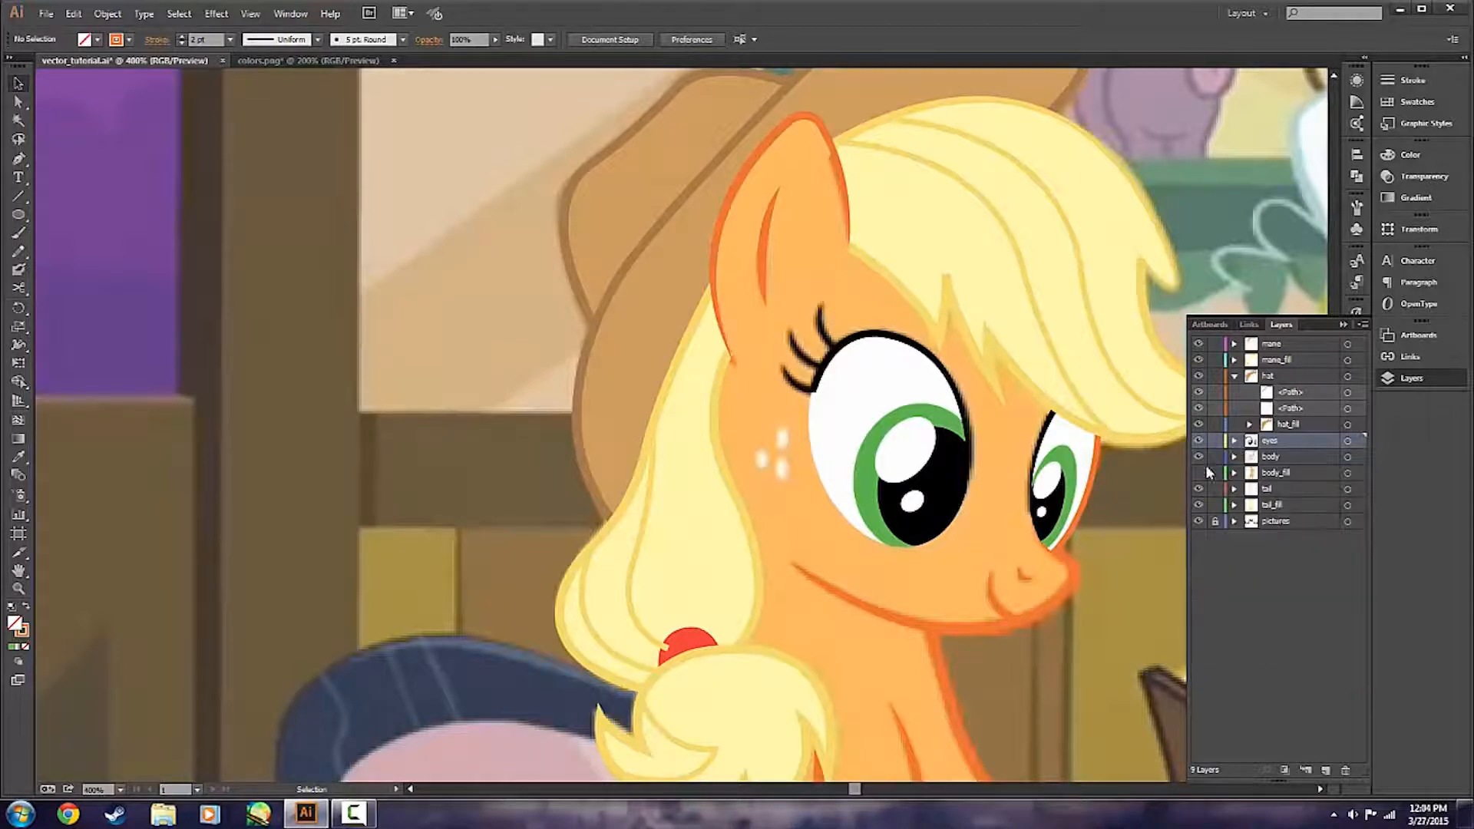
Show the body_fill layer again and save the document.
left_click(1200, 474)
key("ctrl+minus")
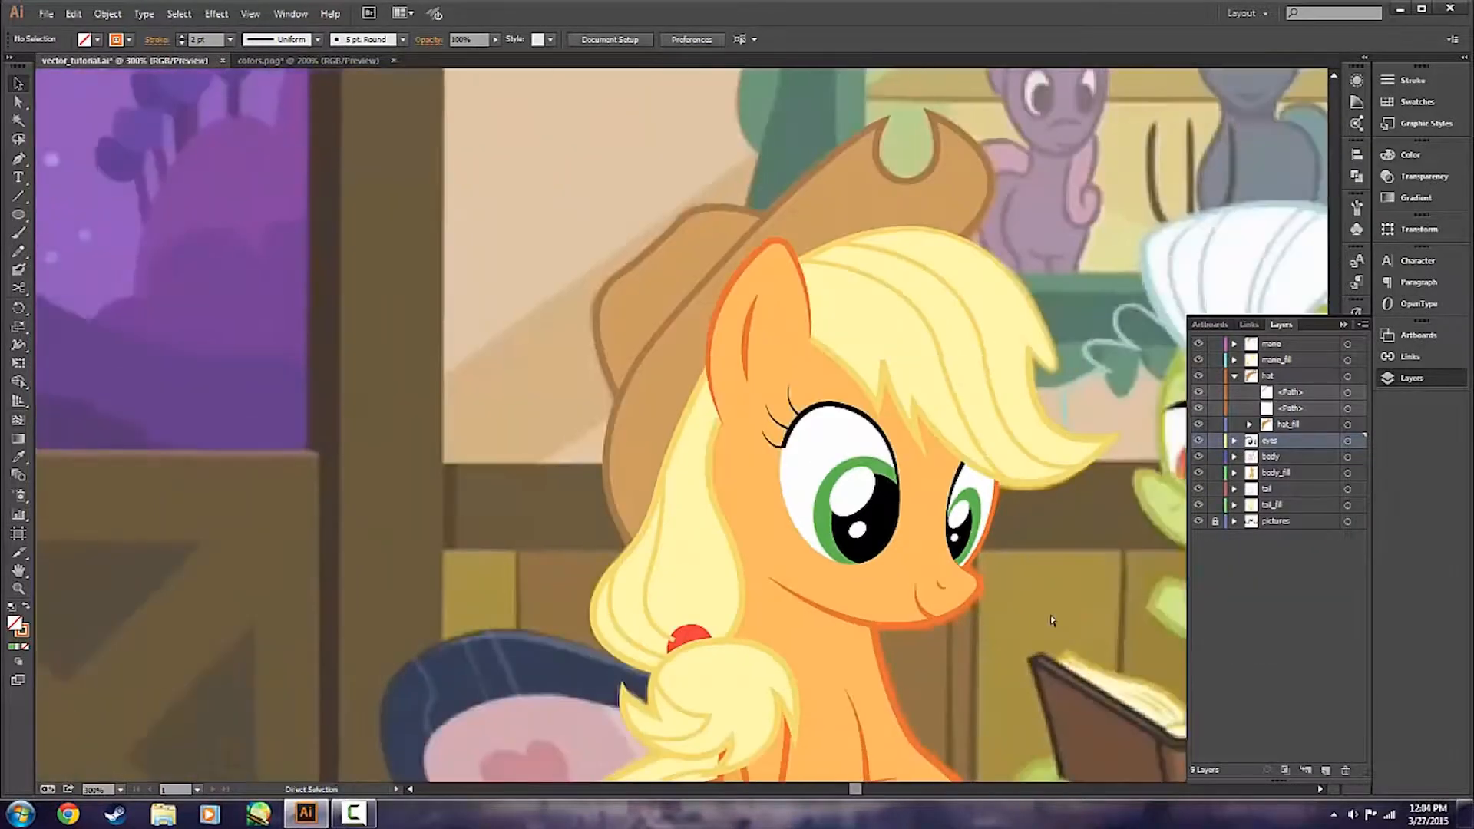
key("ctrl+s")
scroll(1053, 611, "down", 5)
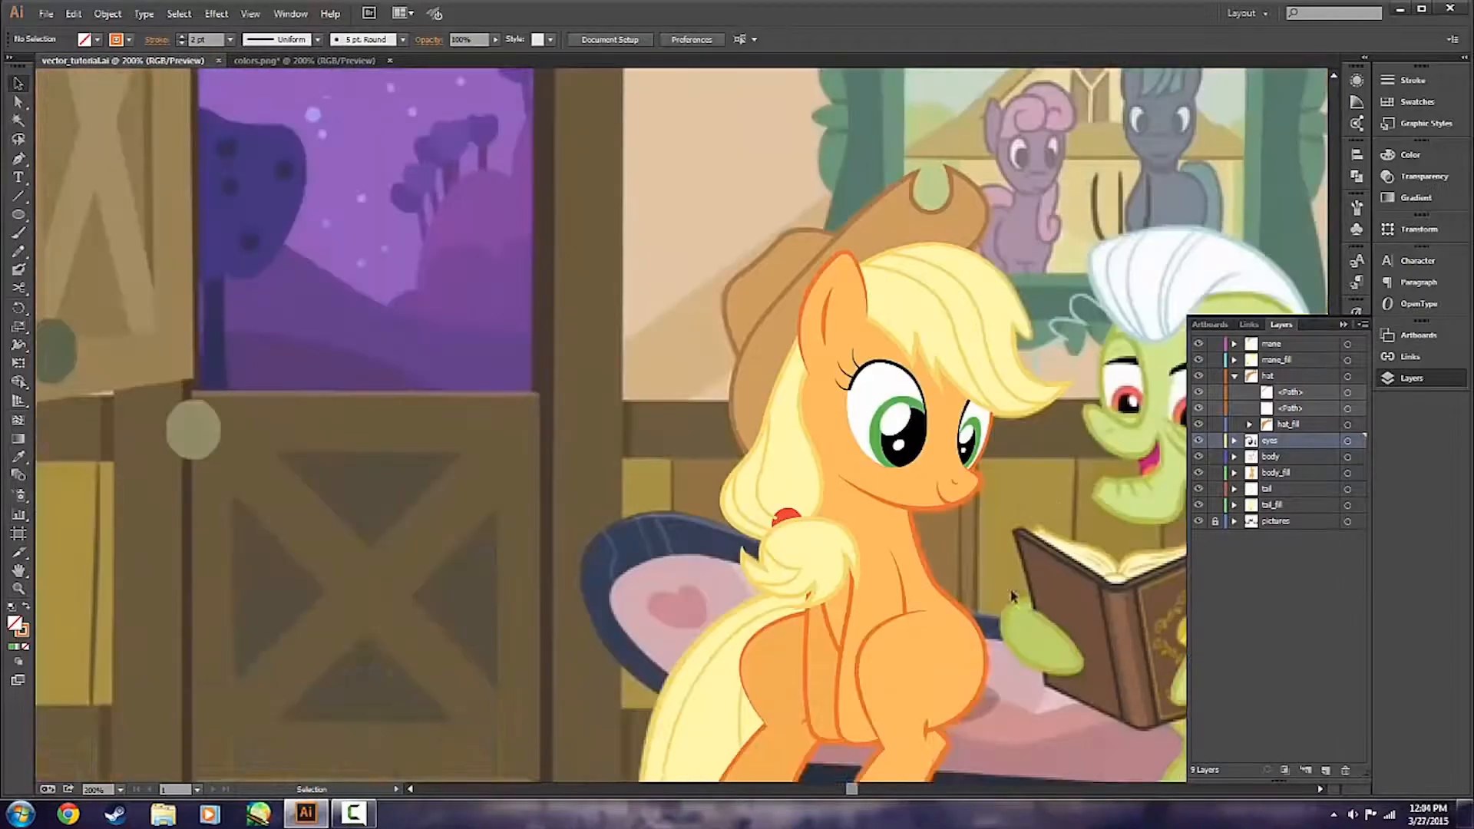
Compare the finished eyes with the reference picture by toggling the eyes and body_fill layers' visibility.
scroll(1002, 583, "right", 1)
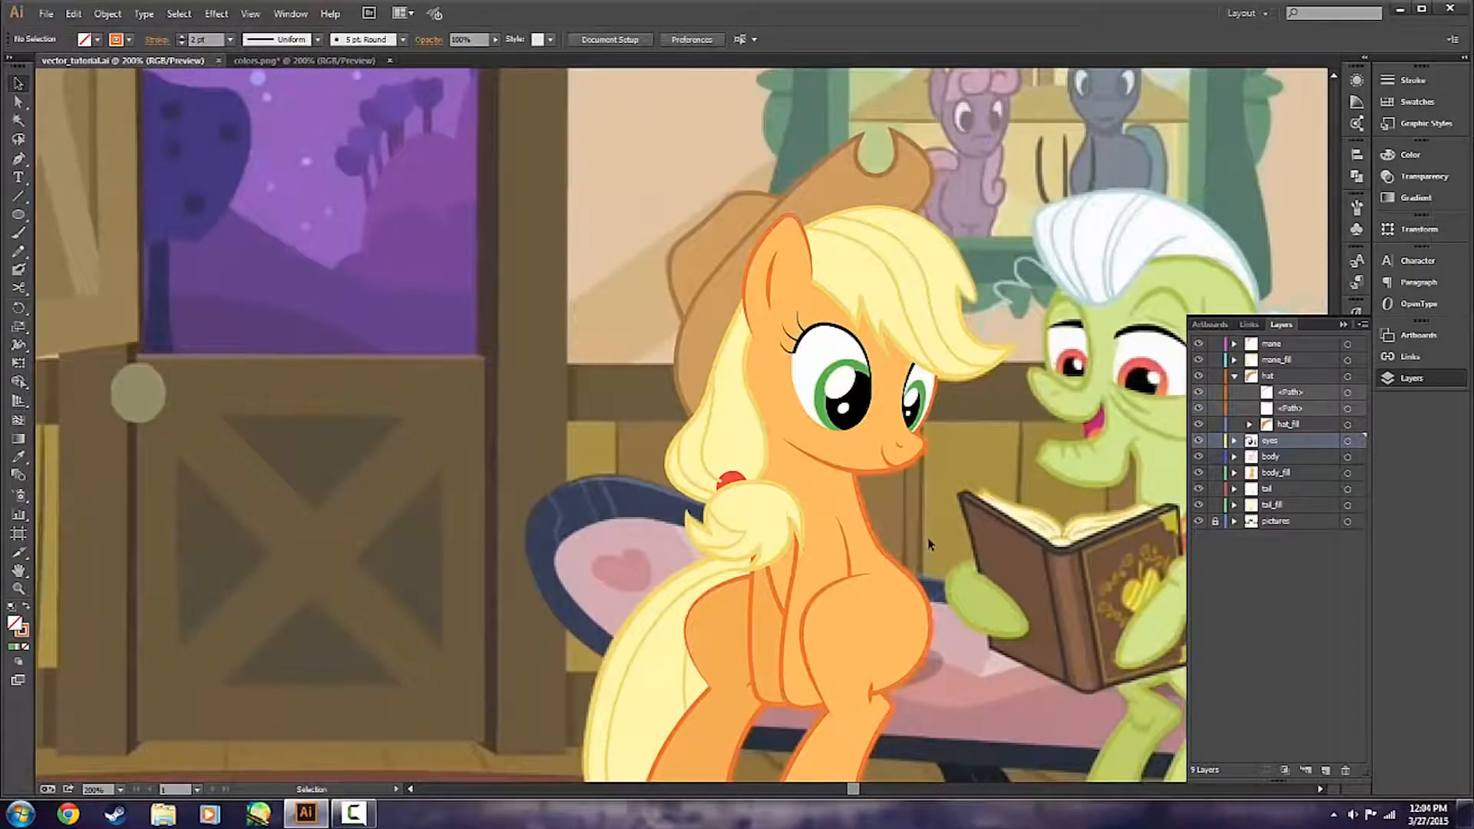
left_click(1199, 472)
left_click(1199, 444)
left_click(1198, 444)
left_click(1199, 443)
left_click(1199, 443)
left_click(1199, 443)
left_click(1199, 443)
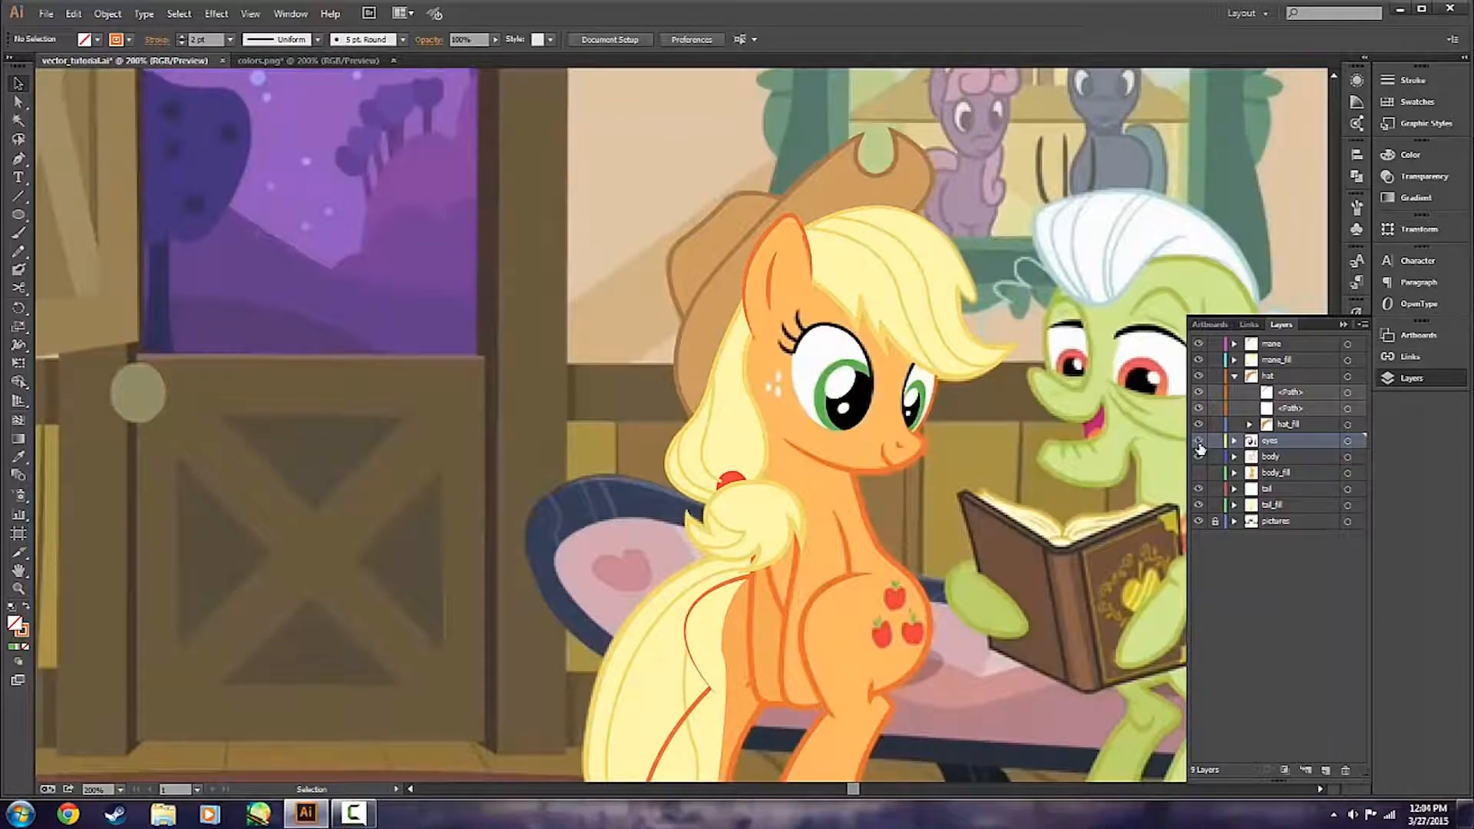
left_click(1198, 443)
left_click(1199, 443)
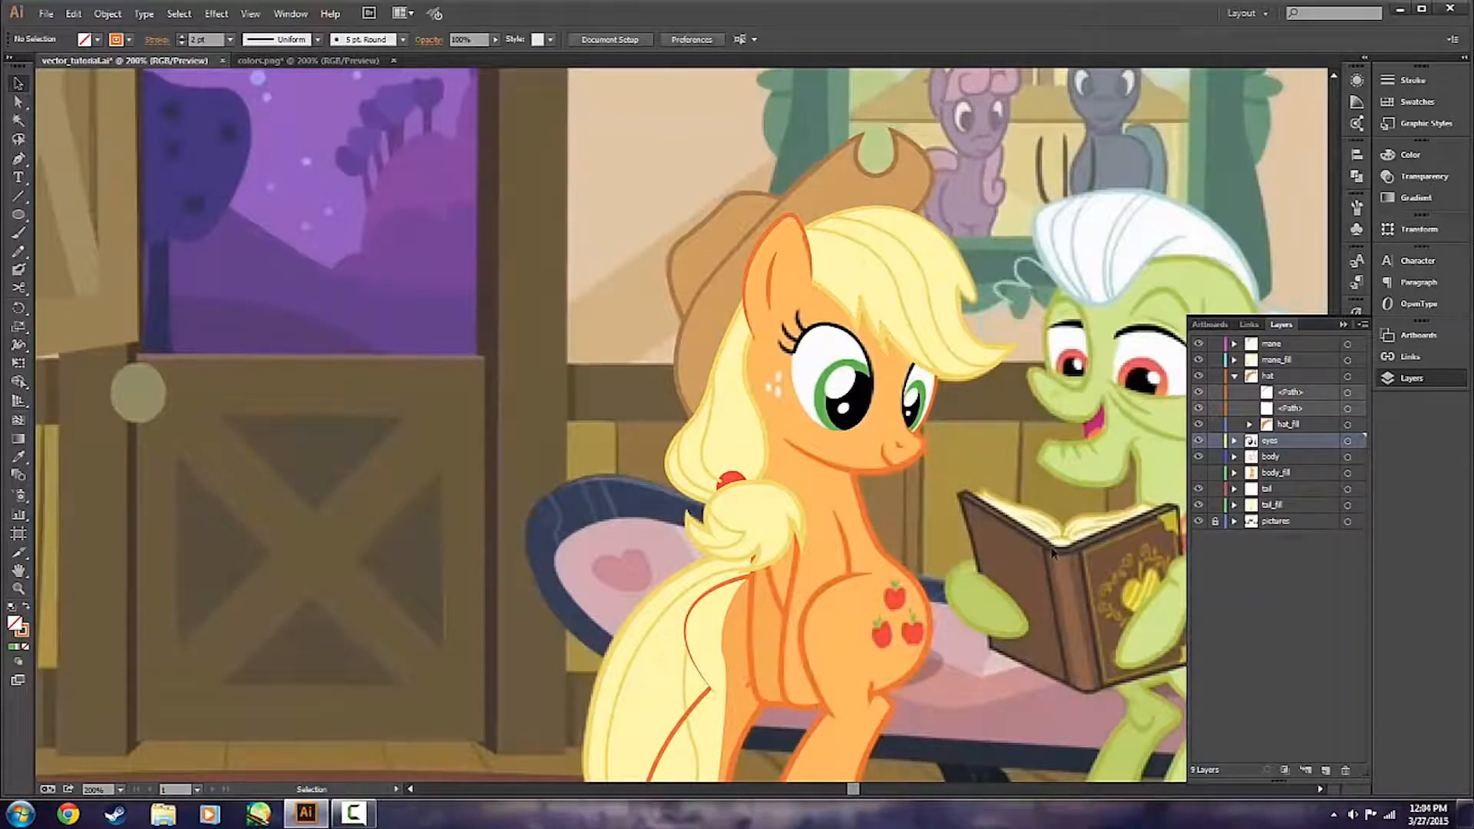
left_click(1199, 473)
left_click(1198, 443)
left_click(1198, 443)
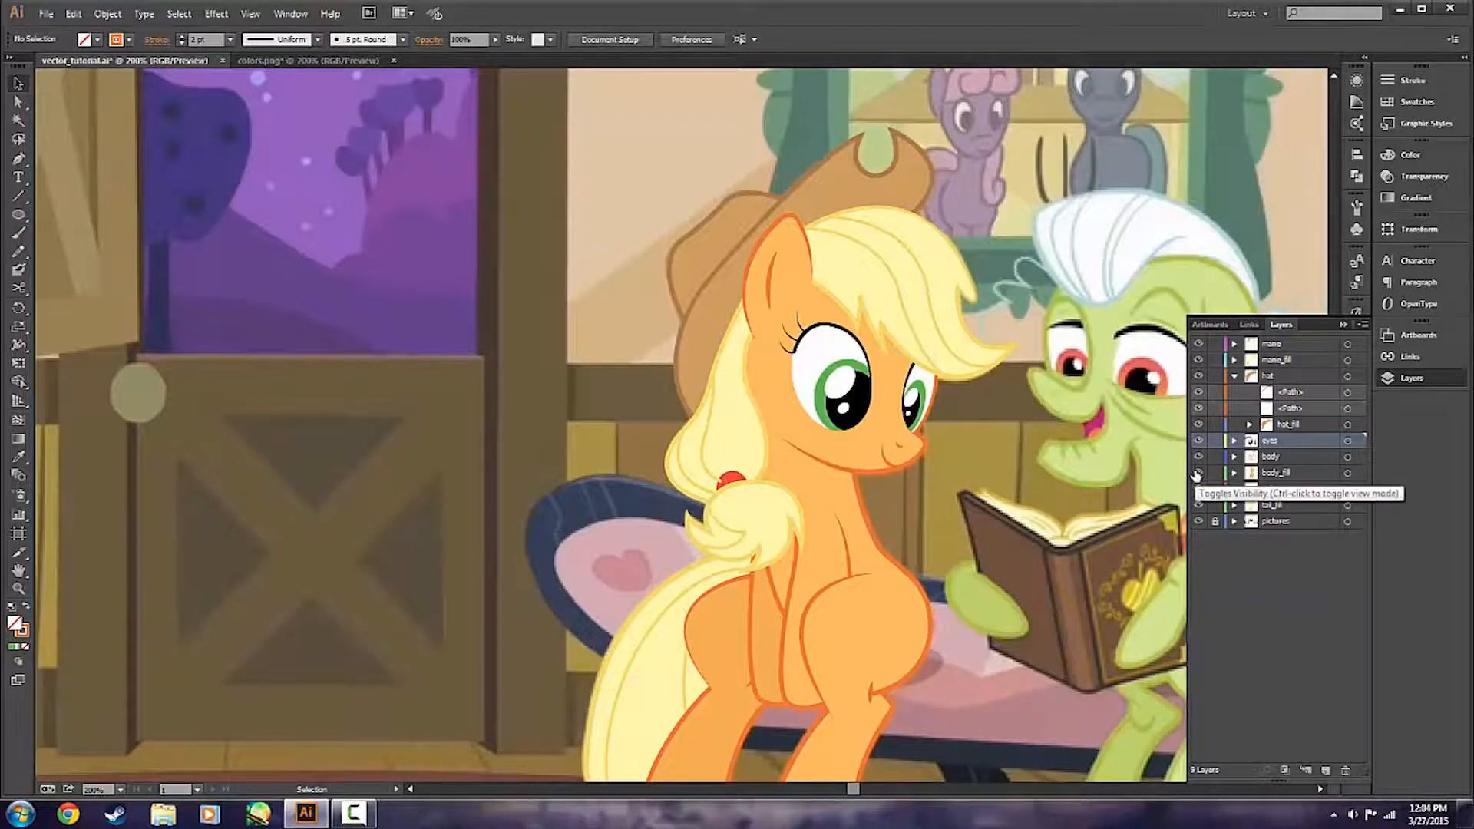
Hide the body_fill layer and trace the three cheek freckles as white ellipses without stroke, the freckle nearest the mane about 3.9 by 6.6 px.
left_click(1197, 473)
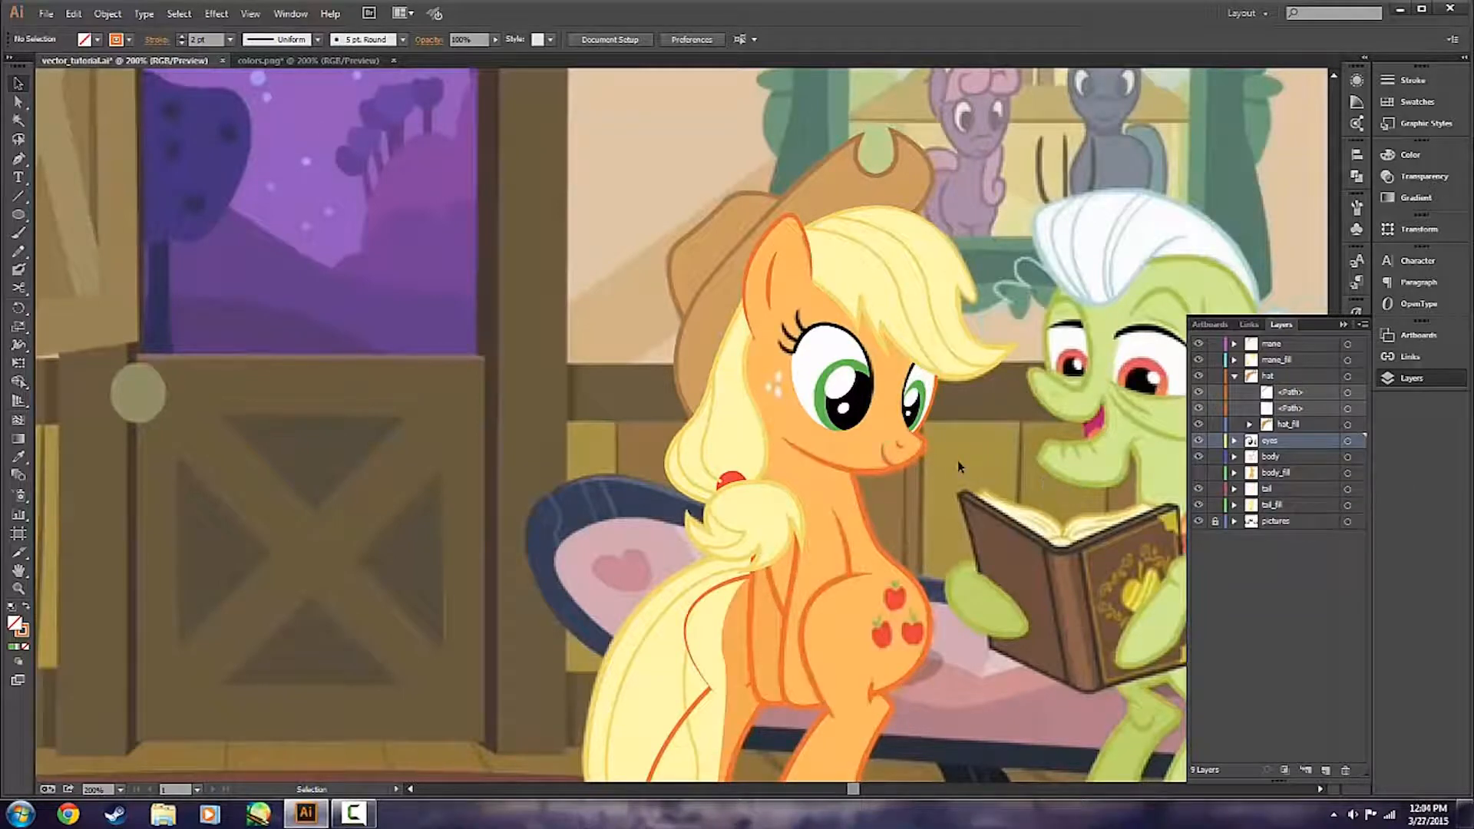
scroll(836, 376, "up", 3)
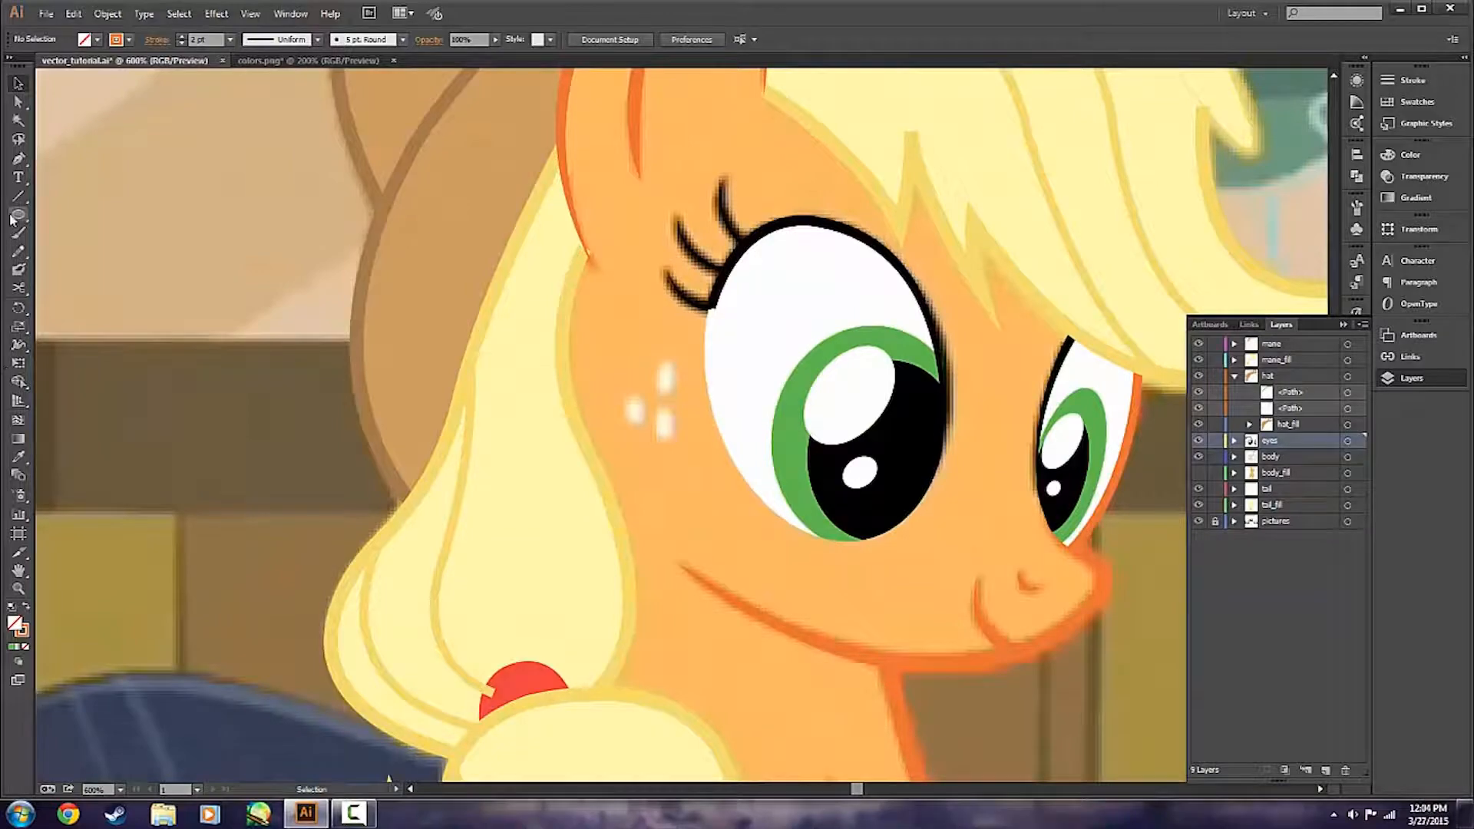
left_click(26, 606)
double_click(14, 623)
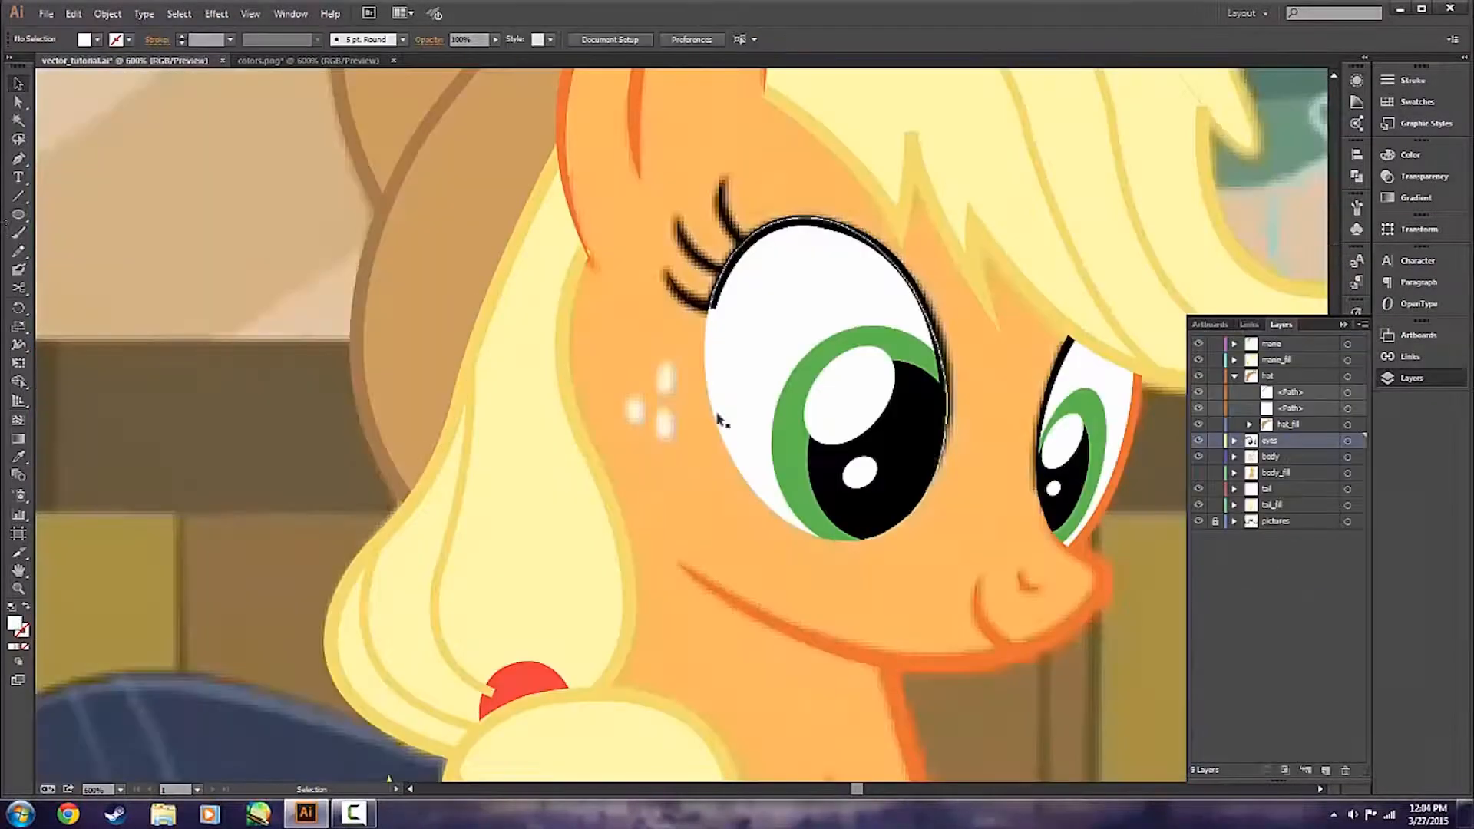
key("l")
scroll(670, 374, "up", 1)
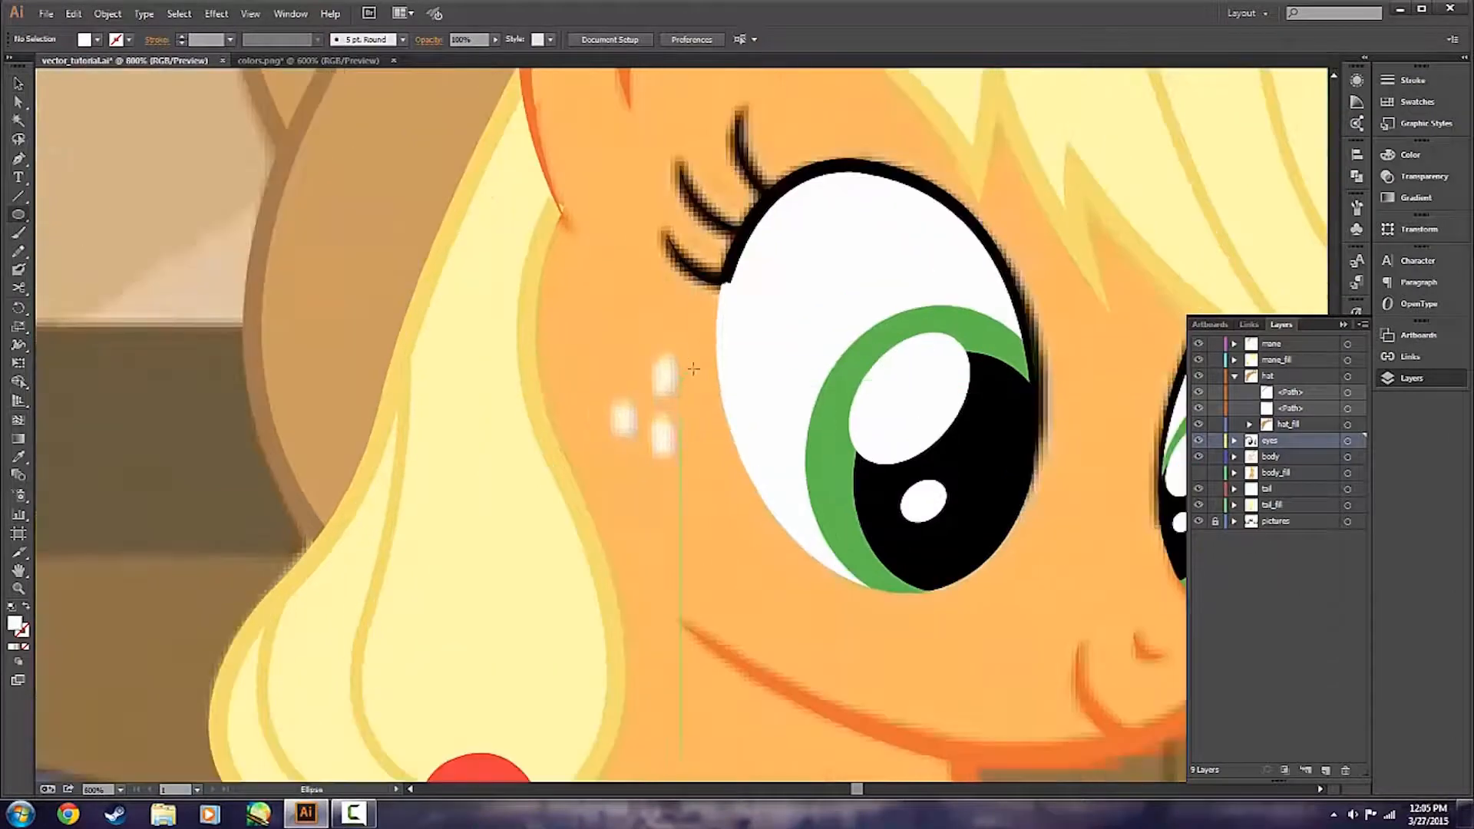
left_click_drag(678, 360, 652, 392)
key("v")
mouse_move(666, 361)
left_mouse_down()
mouse_move(659, 447)
mouse_move(624, 419)
left_mouse_up()
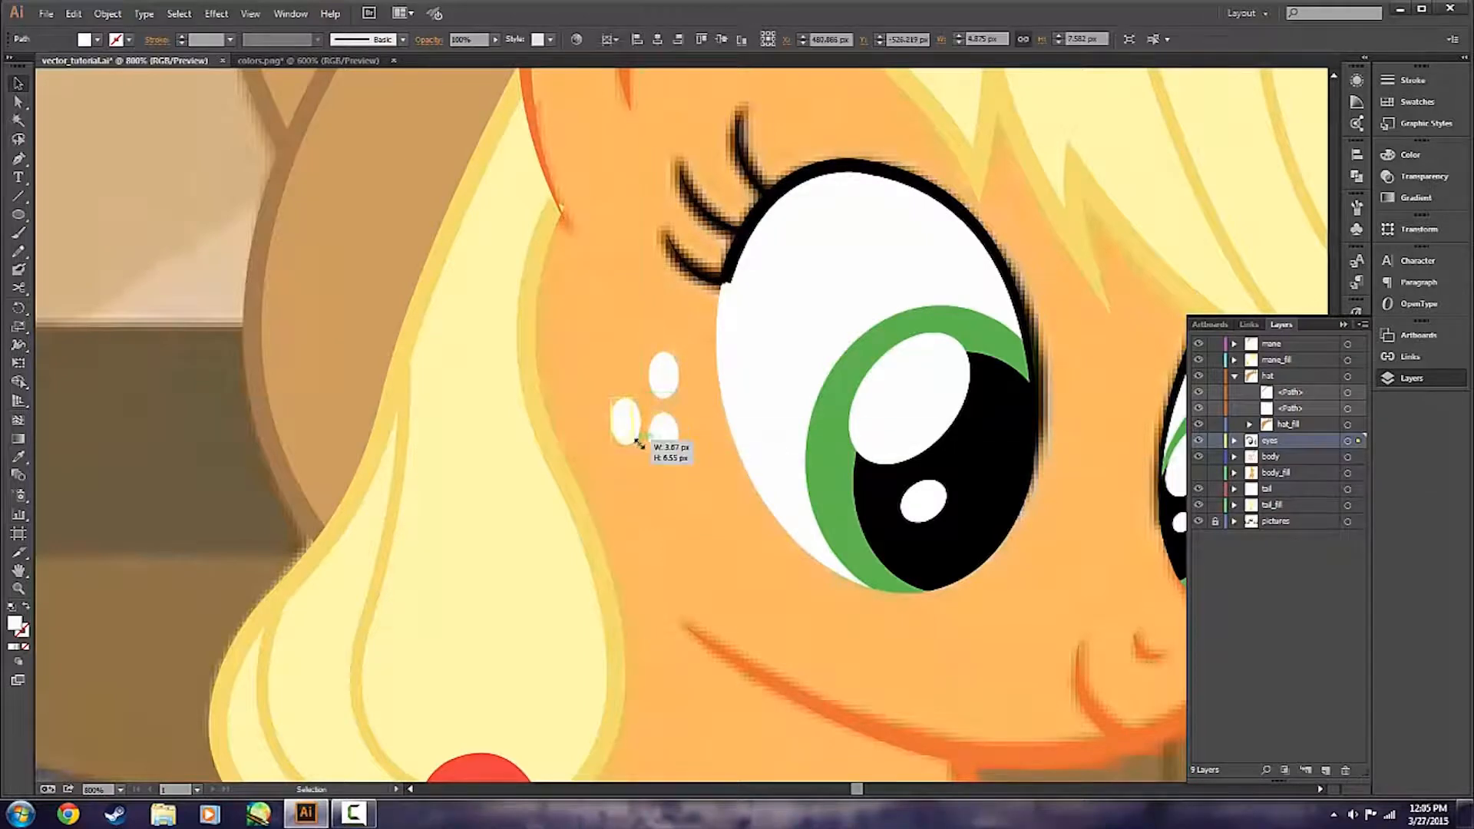
left_click(678, 540)
scroll(679, 540, "down", 2)
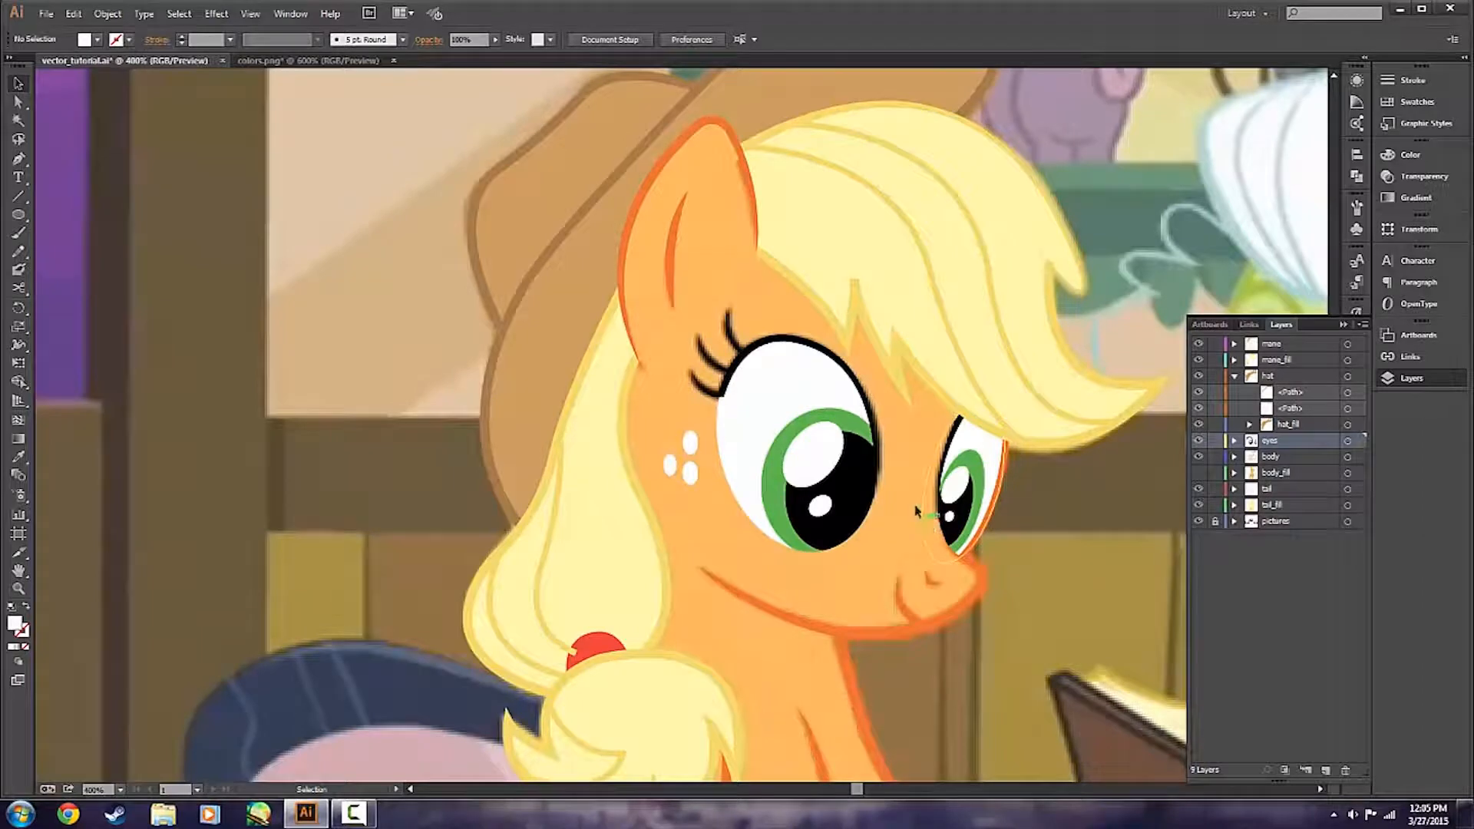
Sample the light green highlight of Applejack's eye in colors.png, copy its hex code 7DD967, and return to vector_tutorial.ai.
scroll(644, 596, "right", 2)
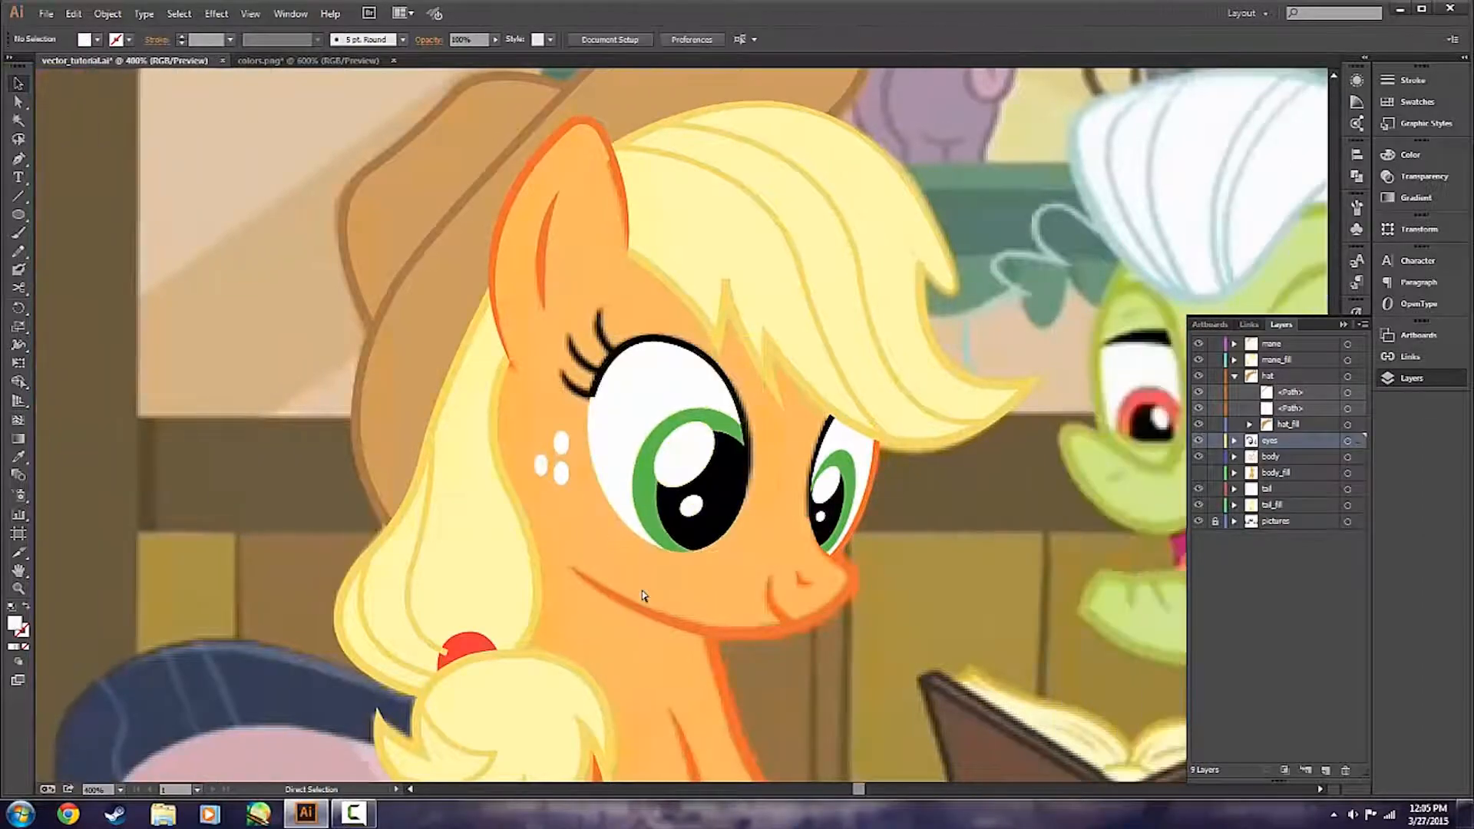
scroll(643, 596, "down", 1)
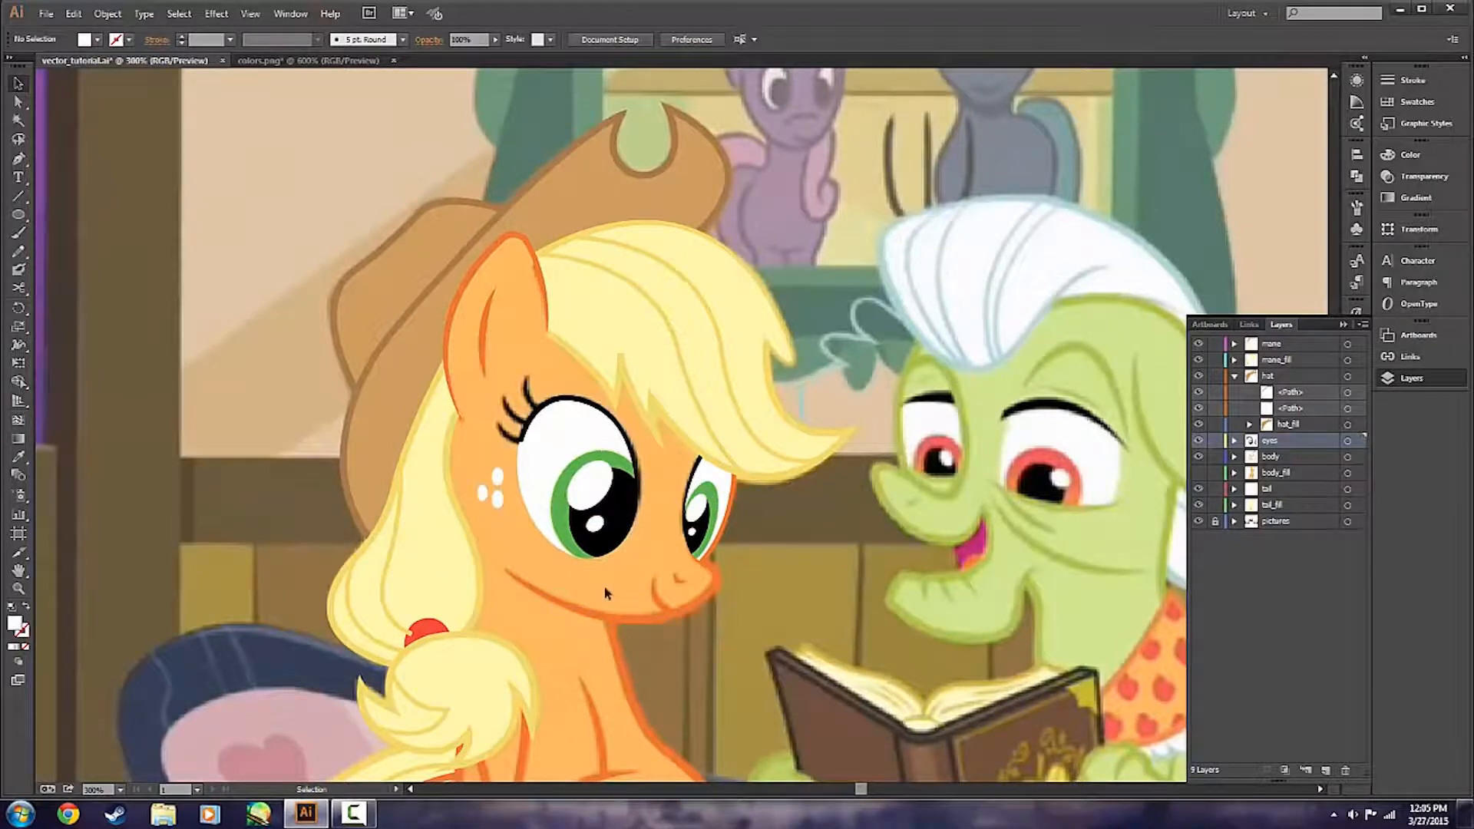
scroll(536, 602, "up", 2)
scroll(669, 603, "up", 1)
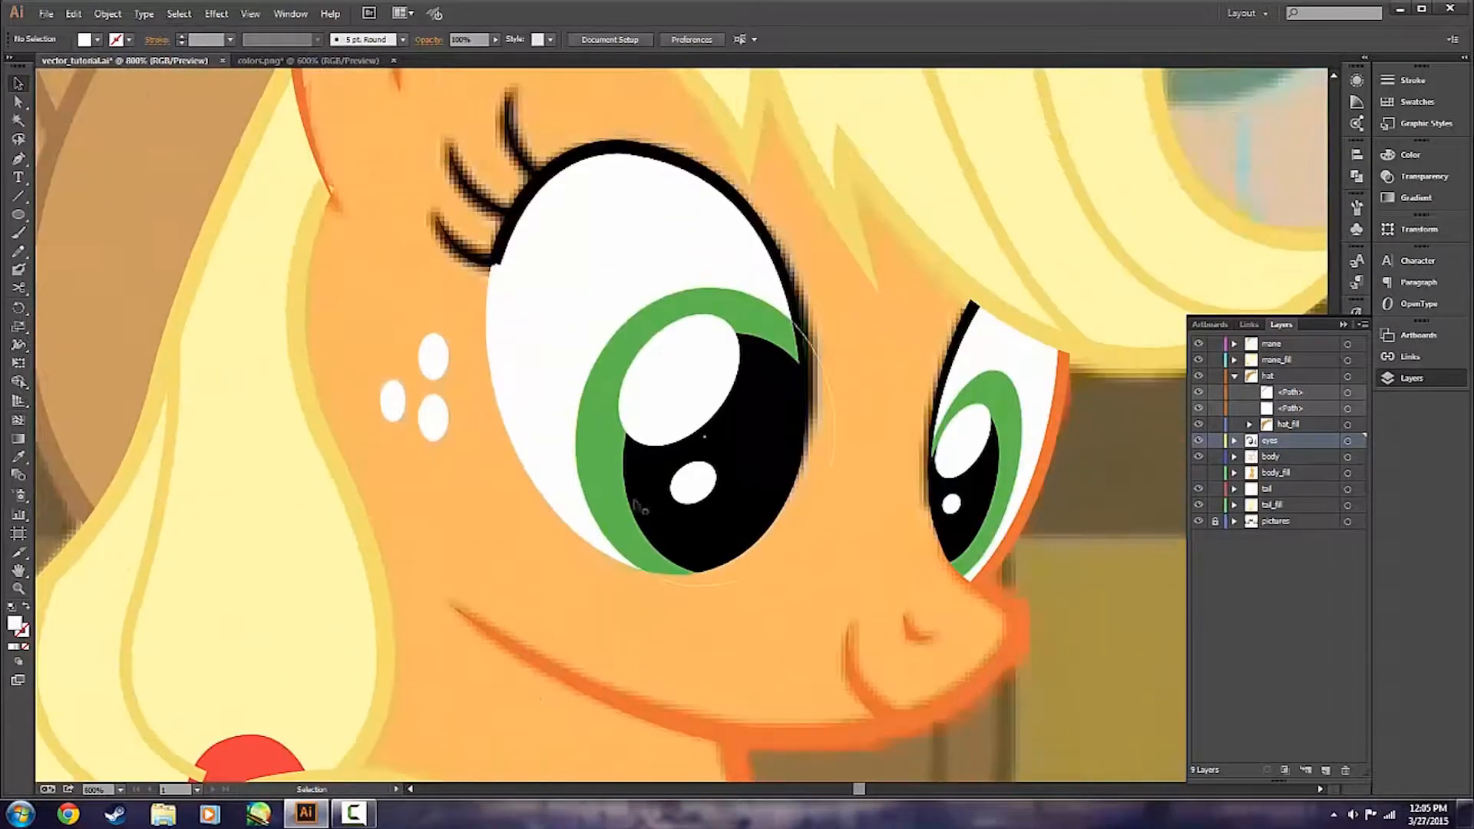
key("p")
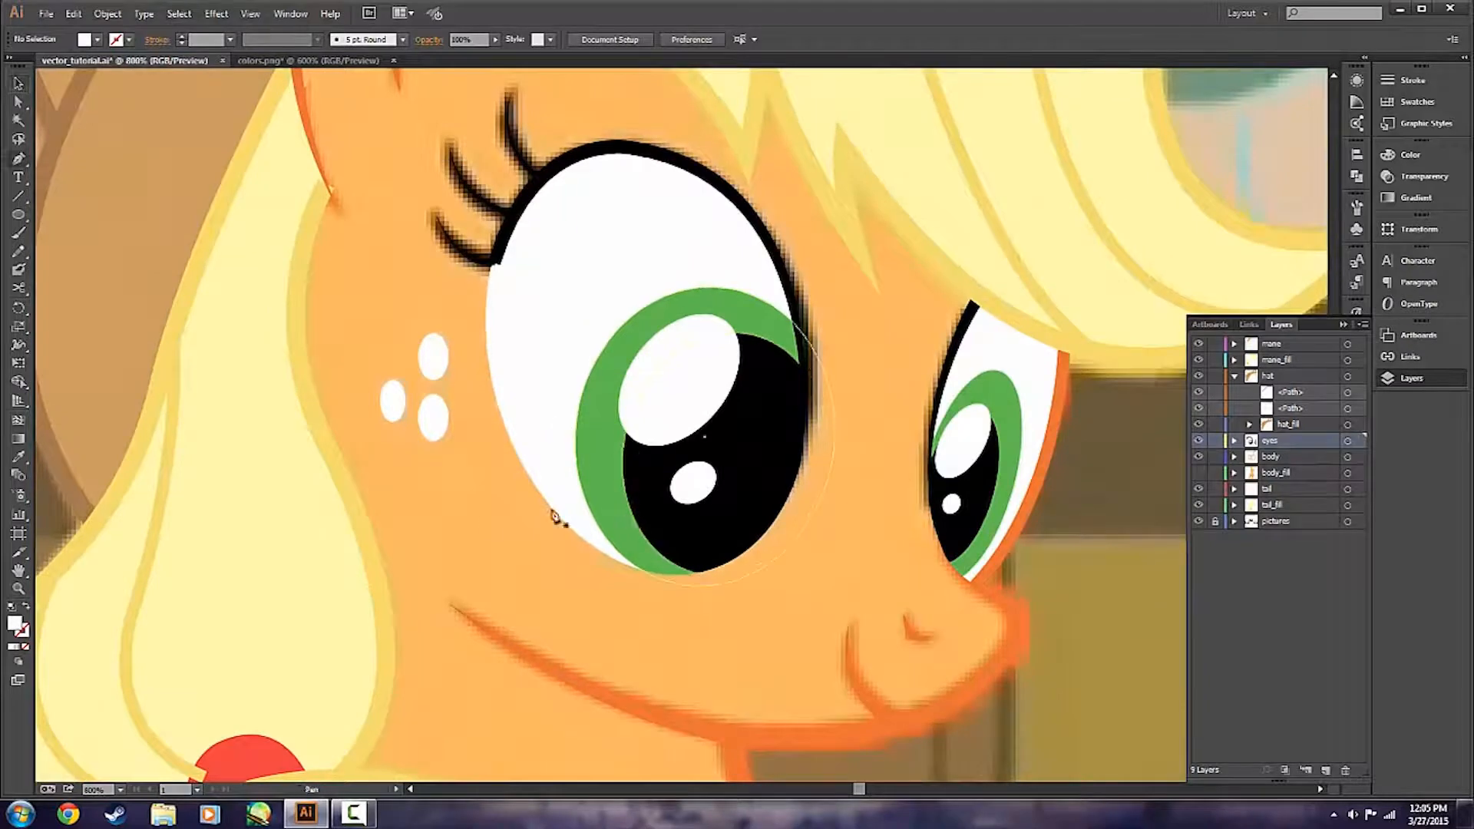
left_click(301, 60)
key("i")
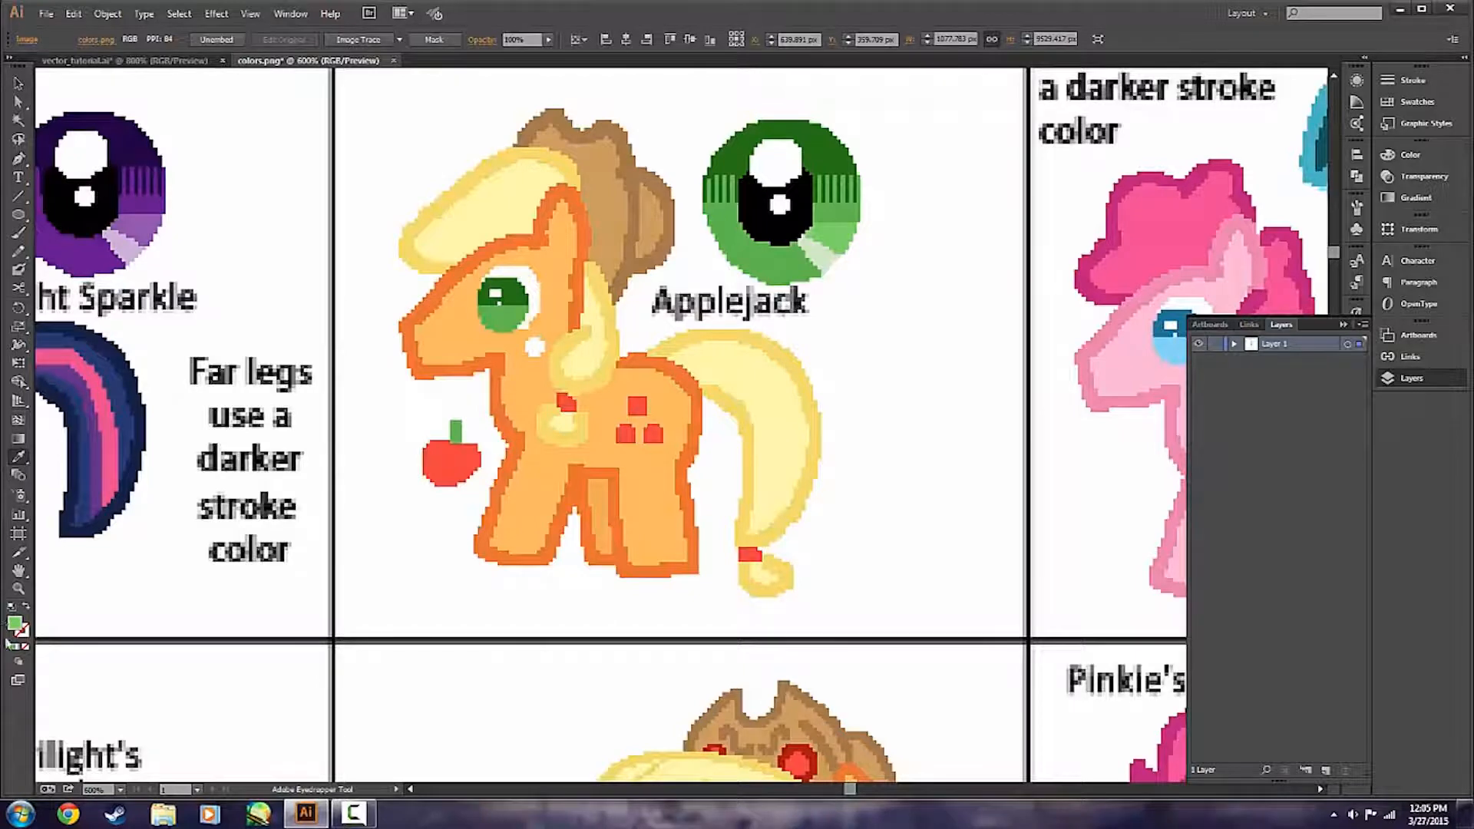
double_click(15, 624)
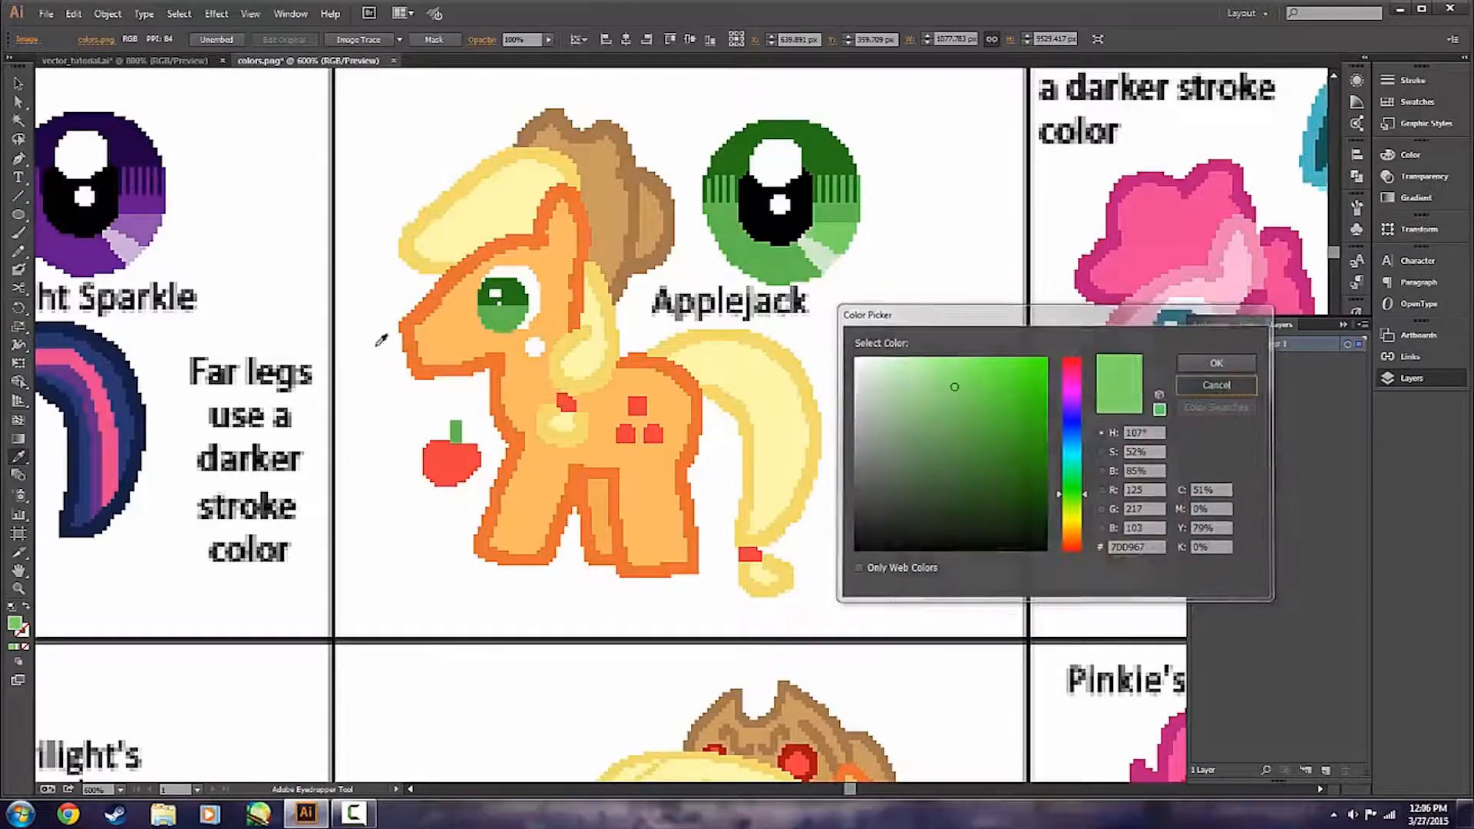
left_click(1229, 394)
left_click(17, 83)
left_click(122, 60)
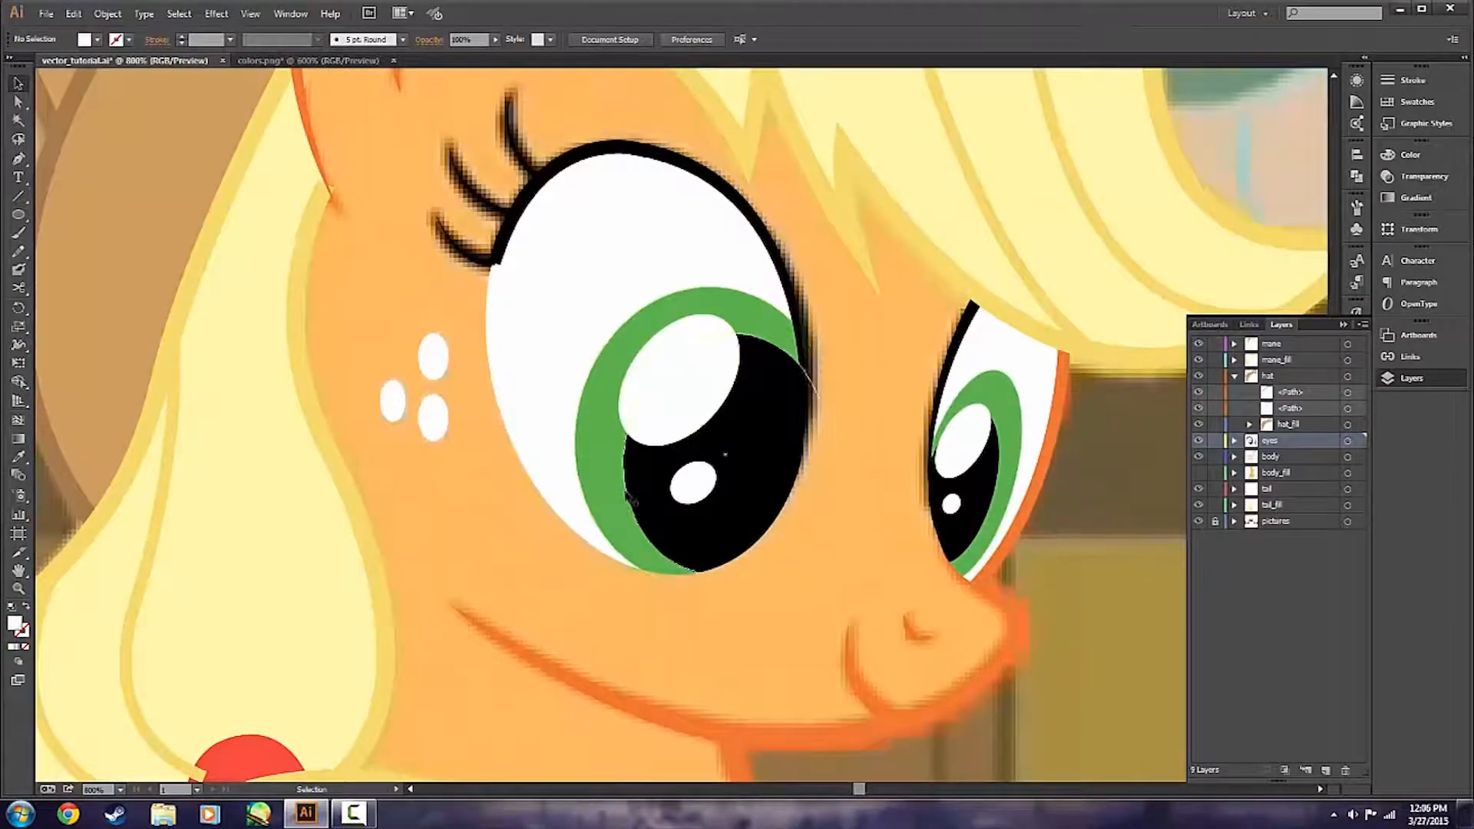
Expand the eyes layer and hide the nearer eye's group to expose the iris in the reference picture.
left_click(1197, 441)
left_click(1197, 441)
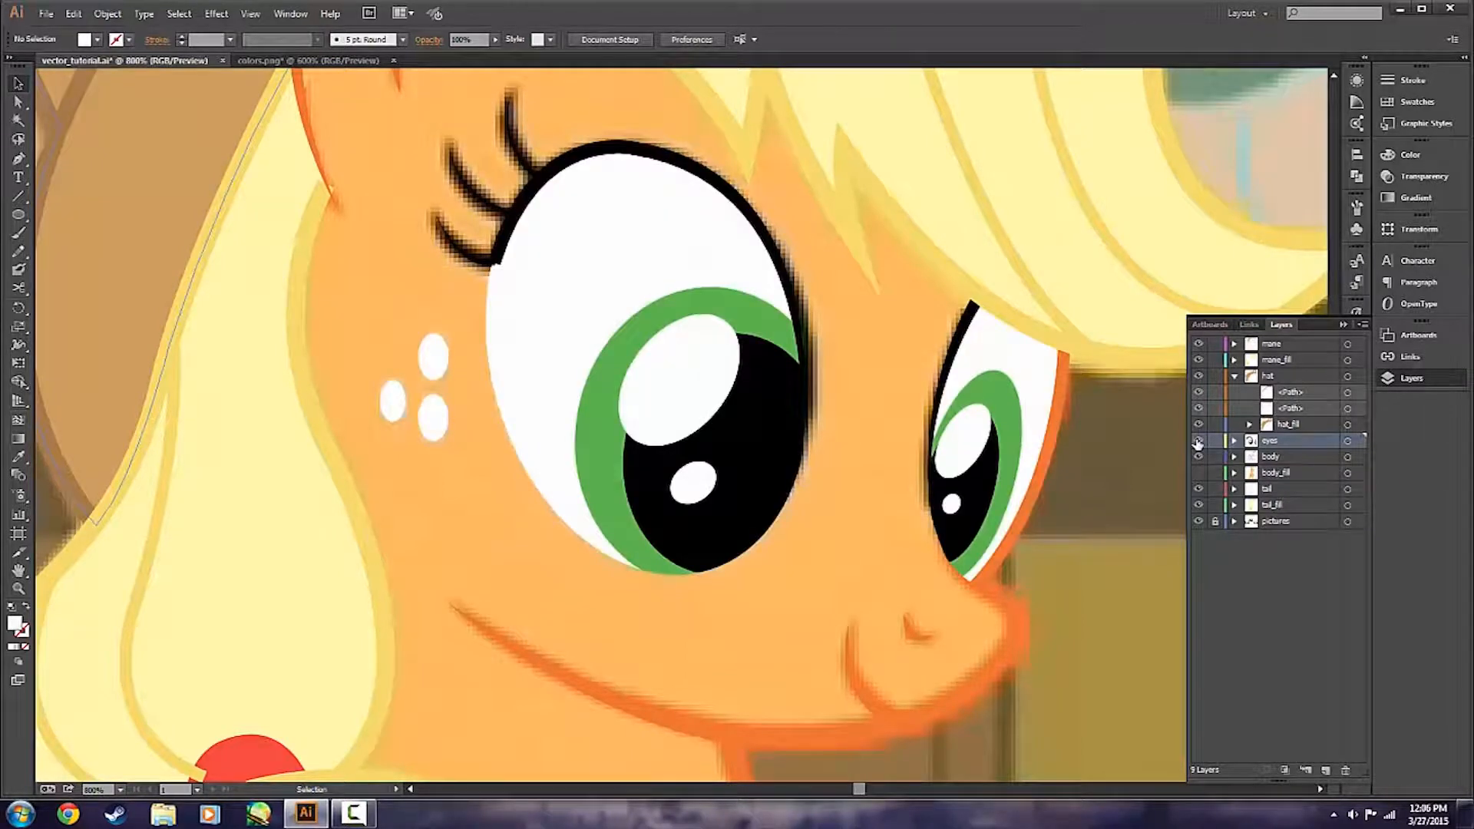
left_click(1234, 441)
left_click(1199, 602)
left_click(1198, 602)
left_click(1198, 618)
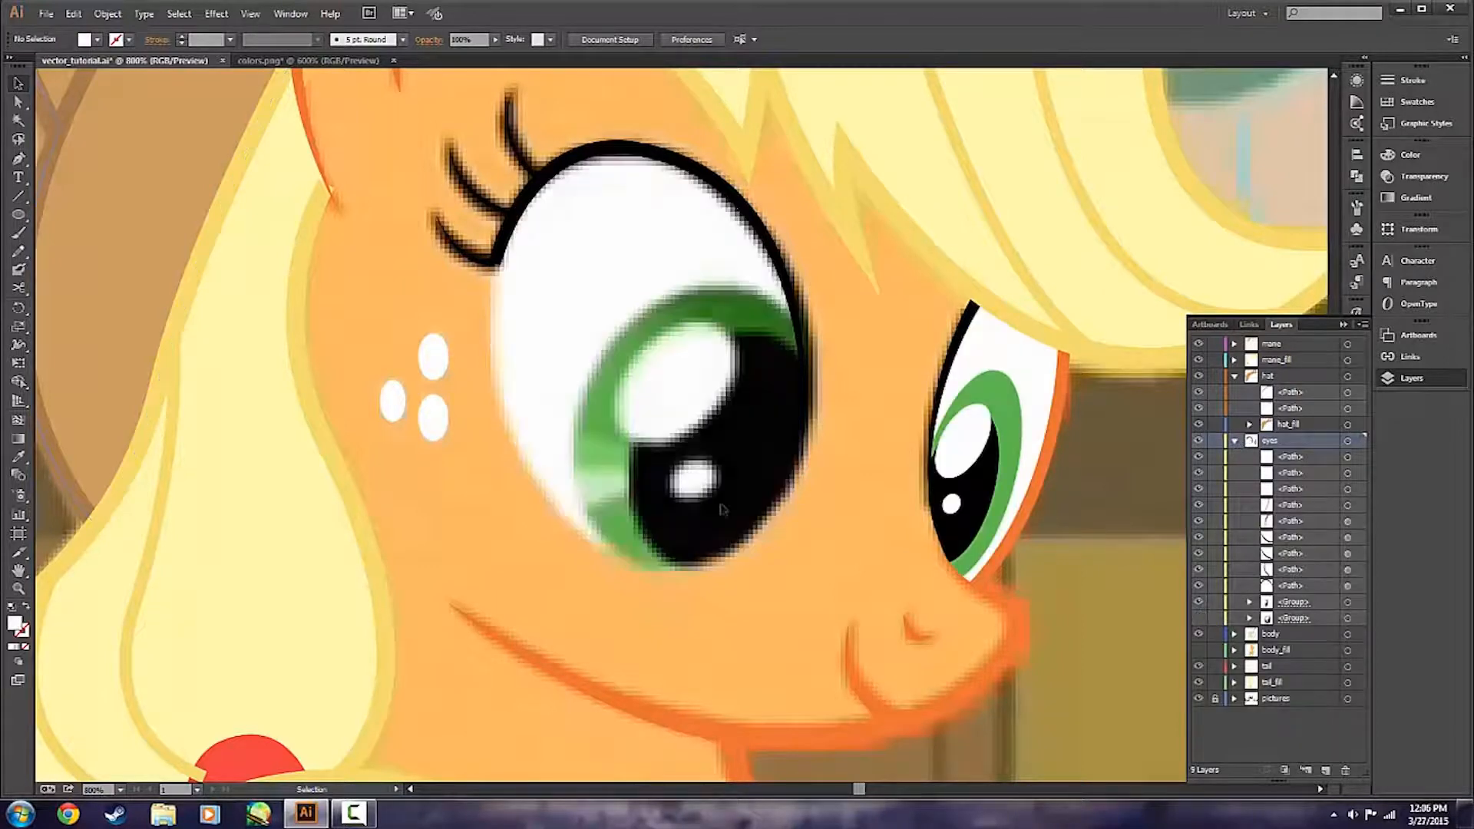
Draw a four-sided highlight filled with 7DD967 from the nearer eye's pupil across the iris, using the Pen tool.
key("p")
double_click(11, 630)
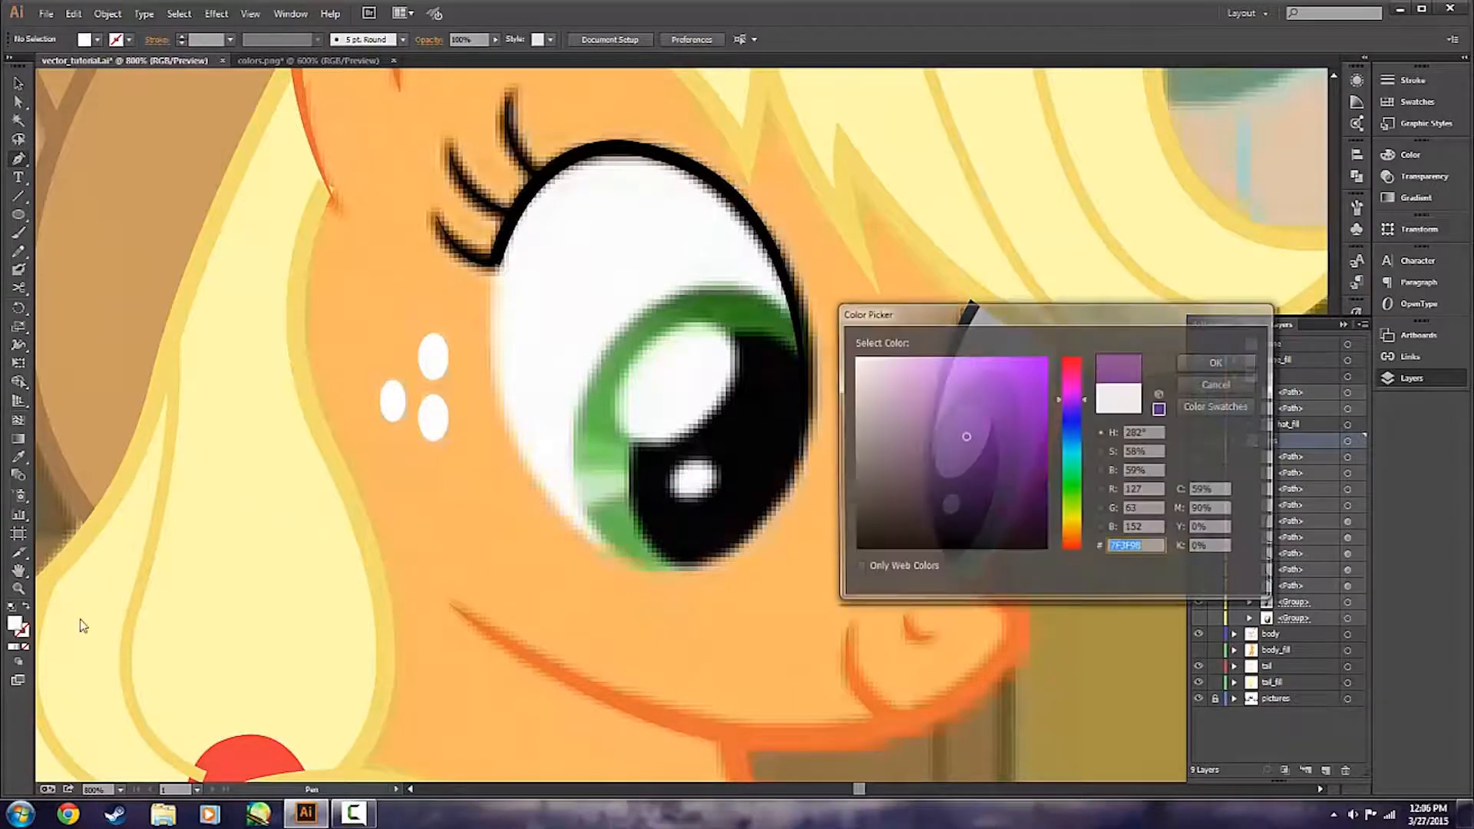
type("7DD967")
left_click(1219, 362)
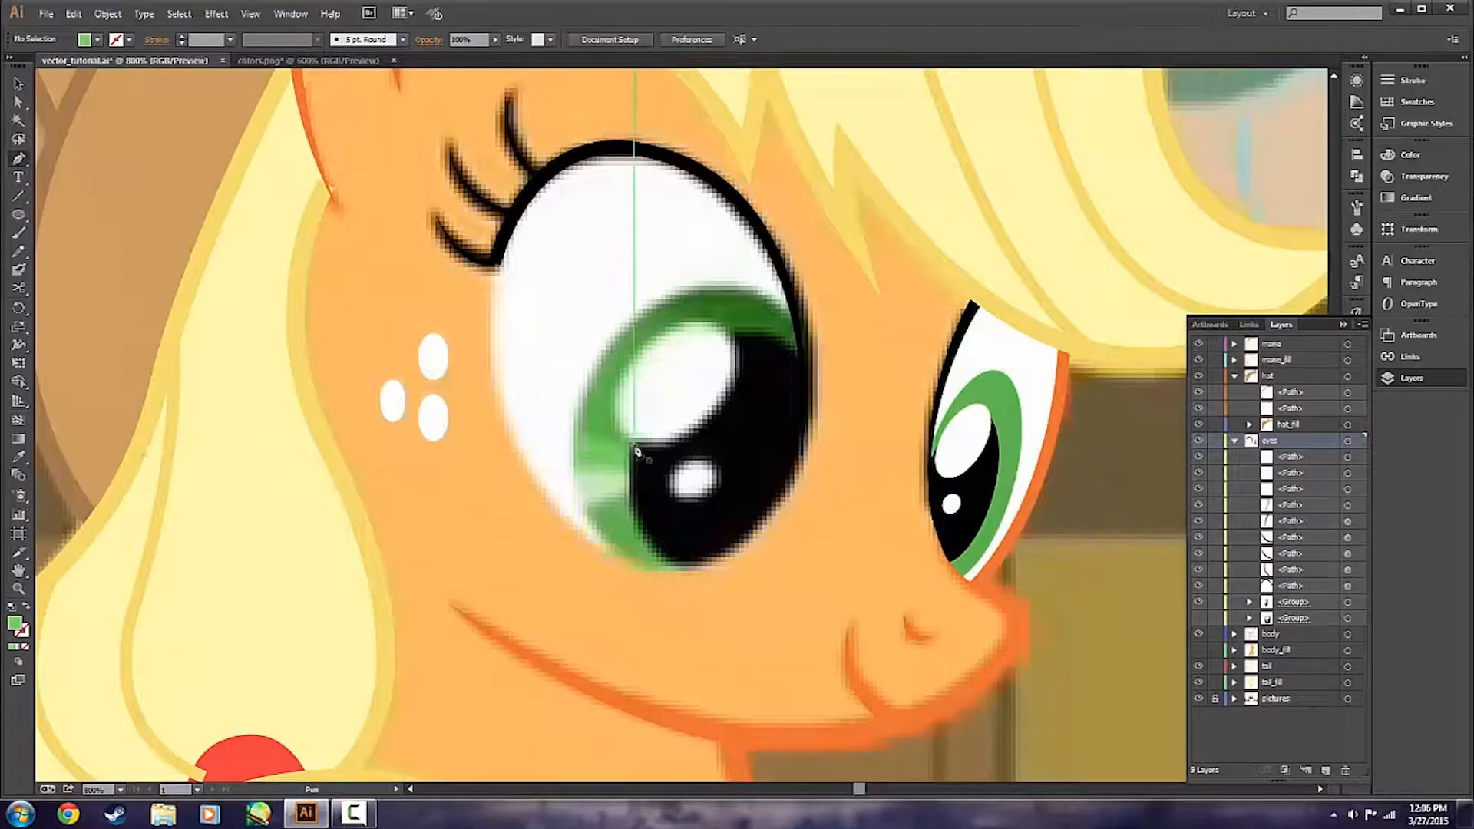
left_click(641, 452)
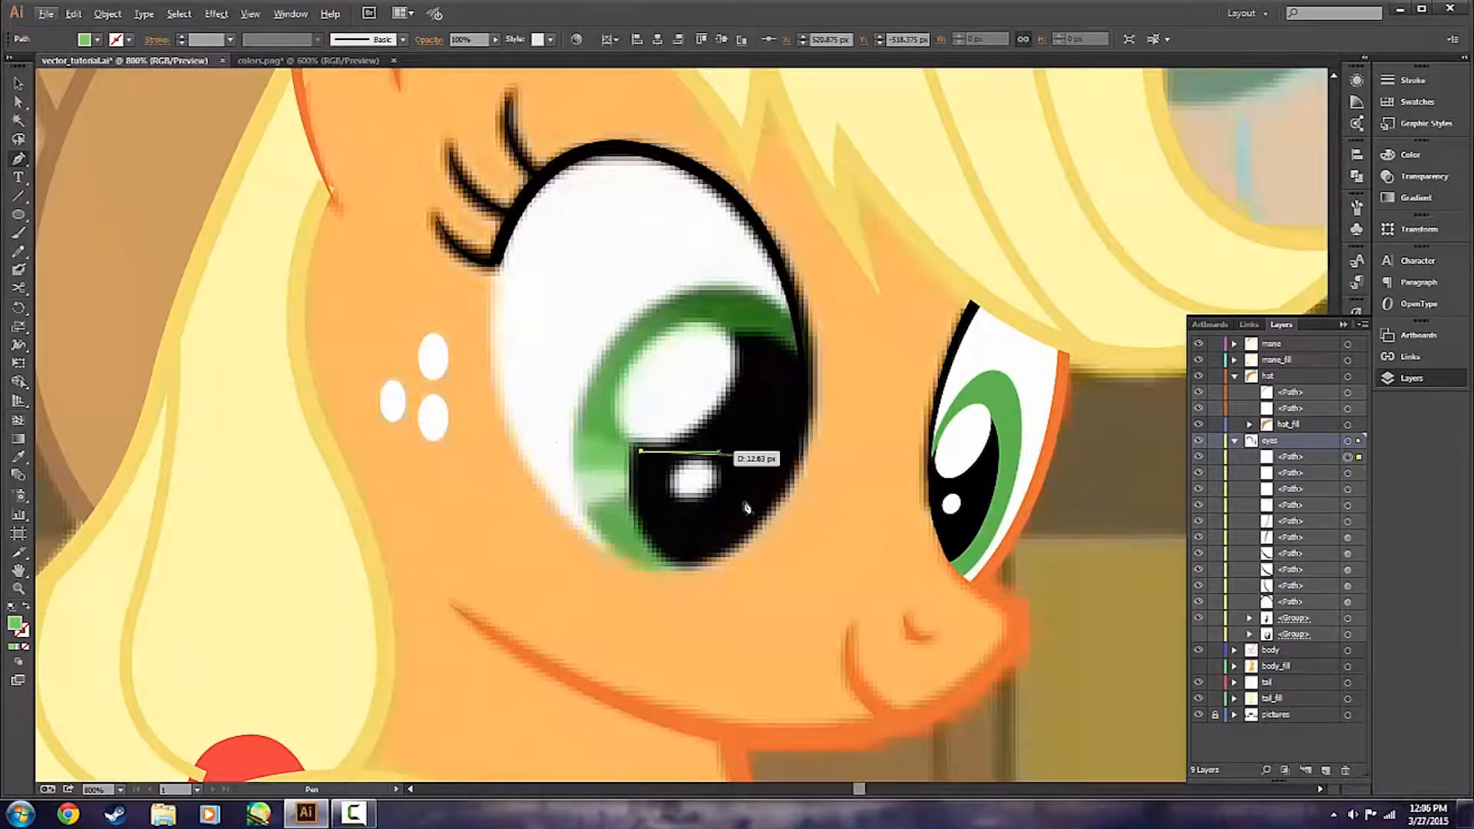
scroll(493, 487, "up", 1)
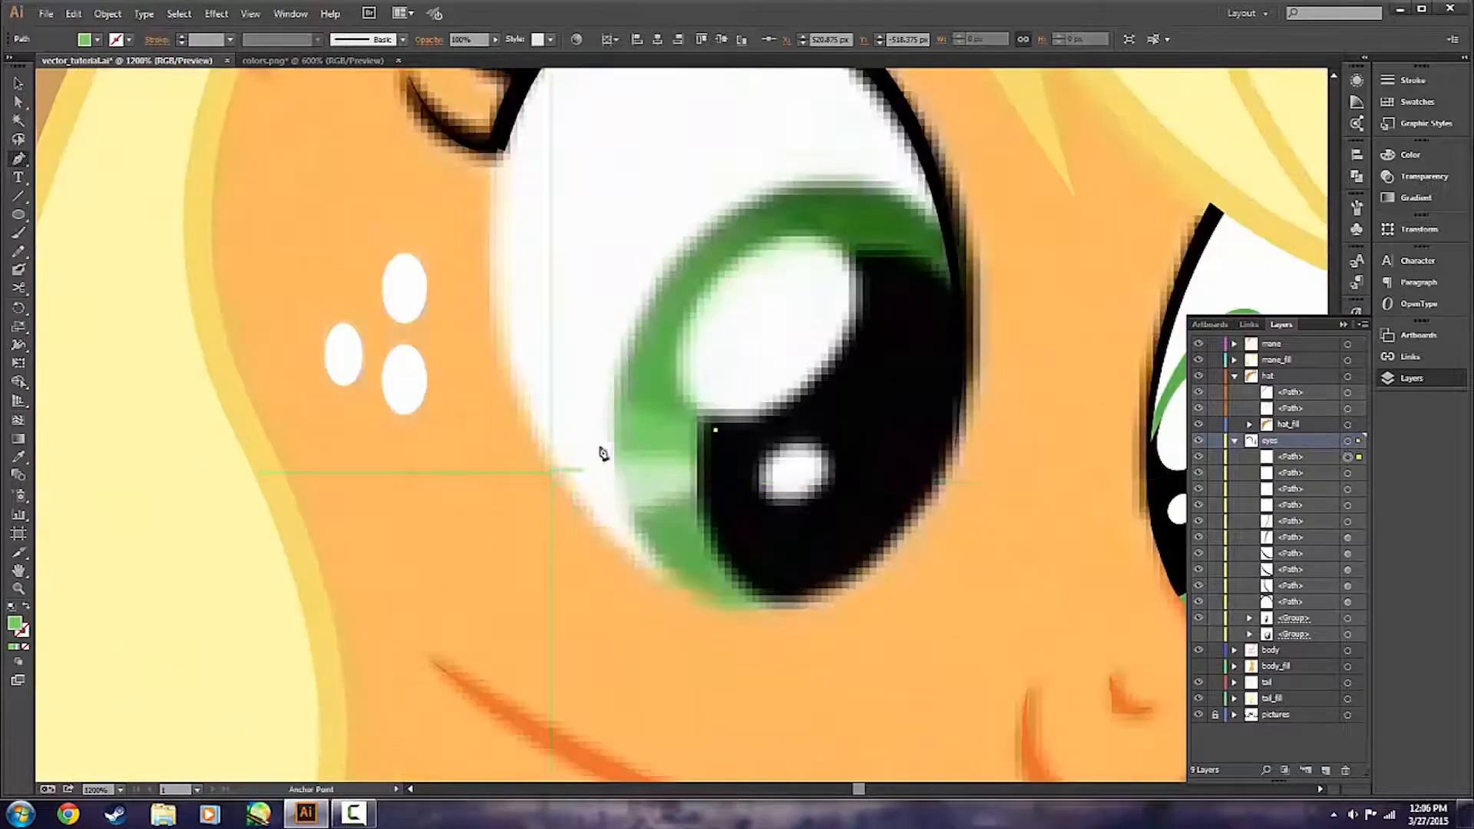
left_click(587, 396)
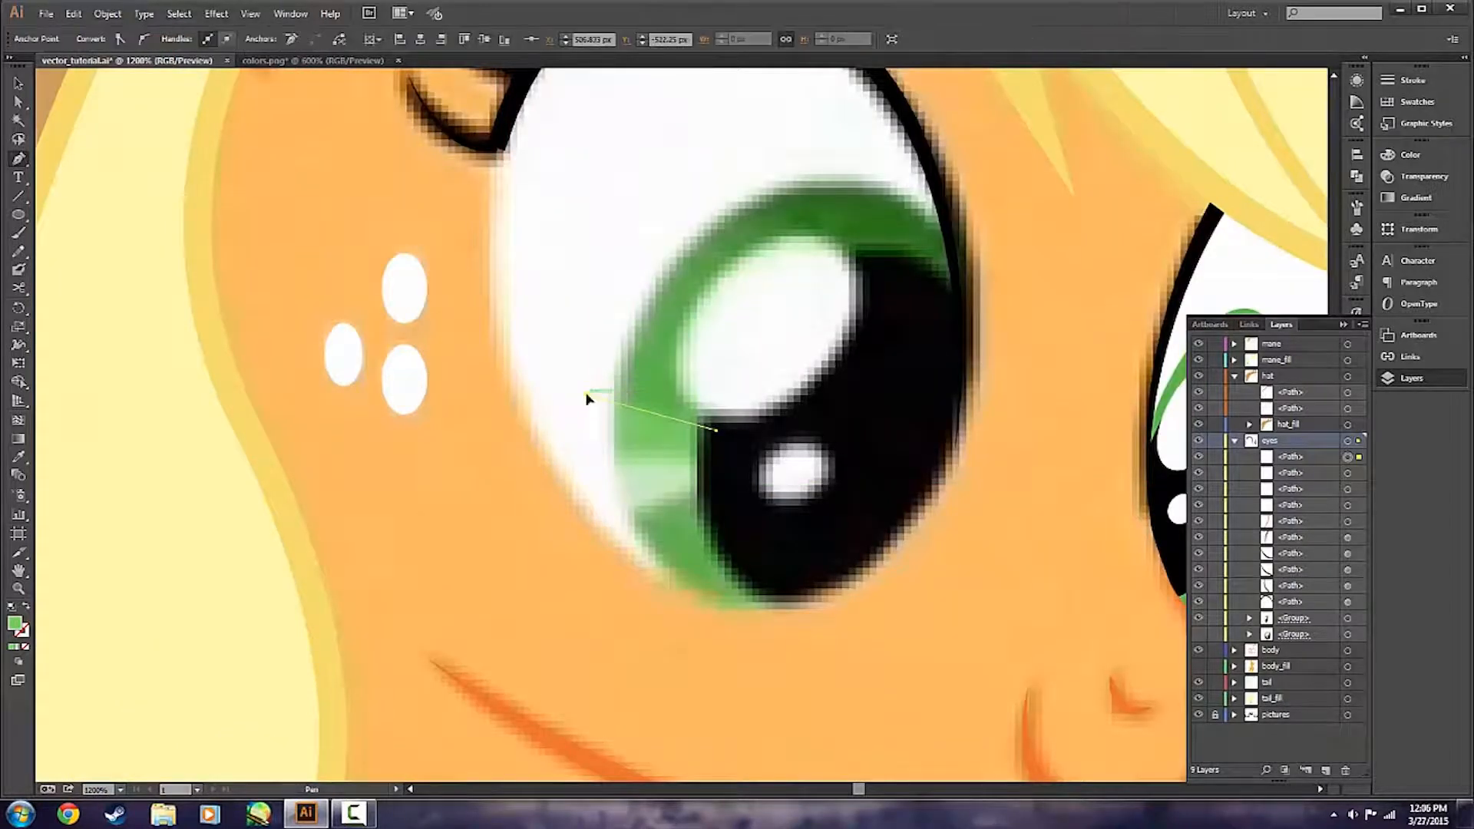
left_click(588, 470)
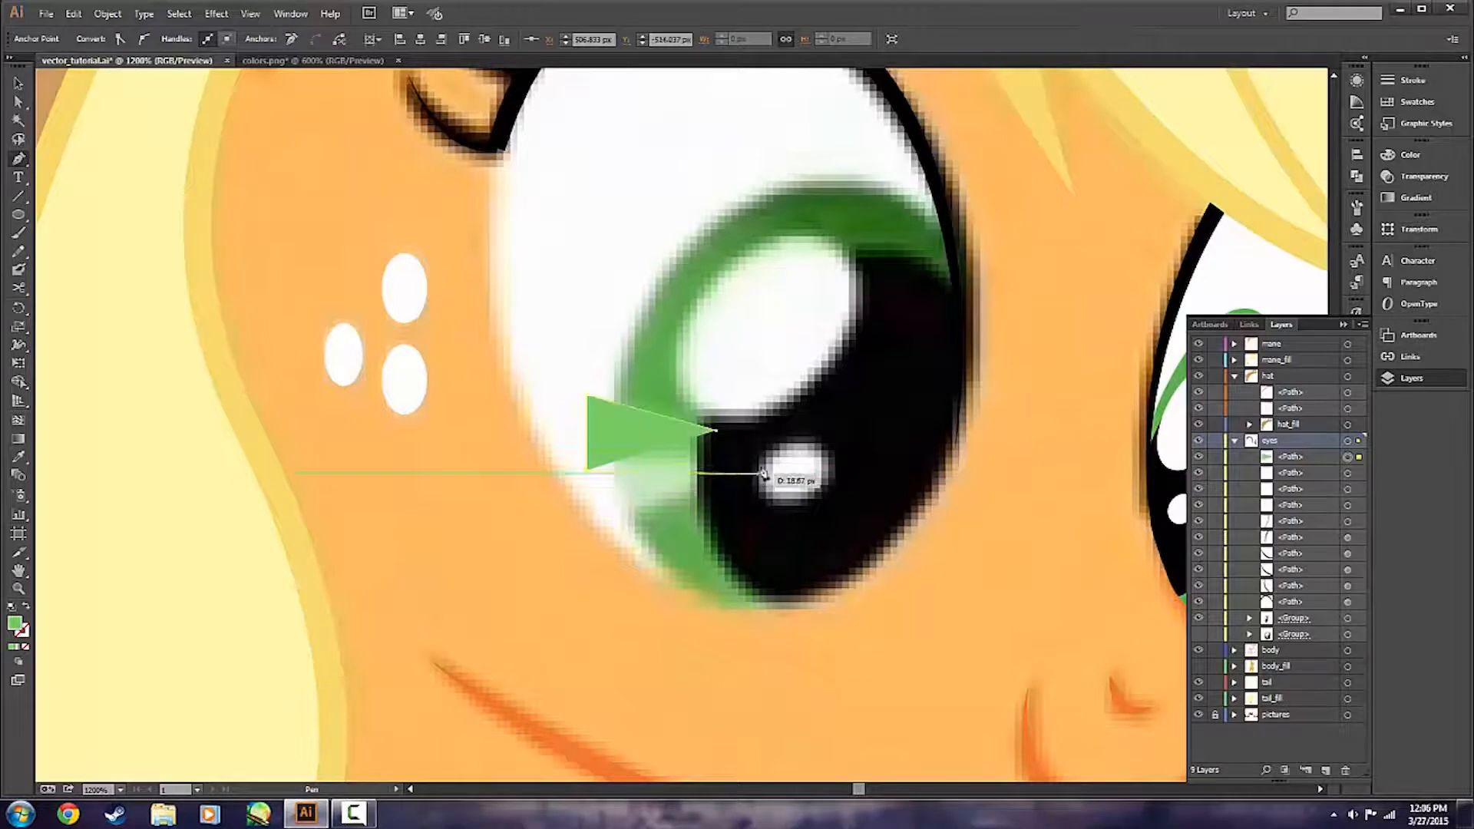
left_click(718, 466)
key("v")
left_click(736, 510)
scroll(851, 503, "down", 5)
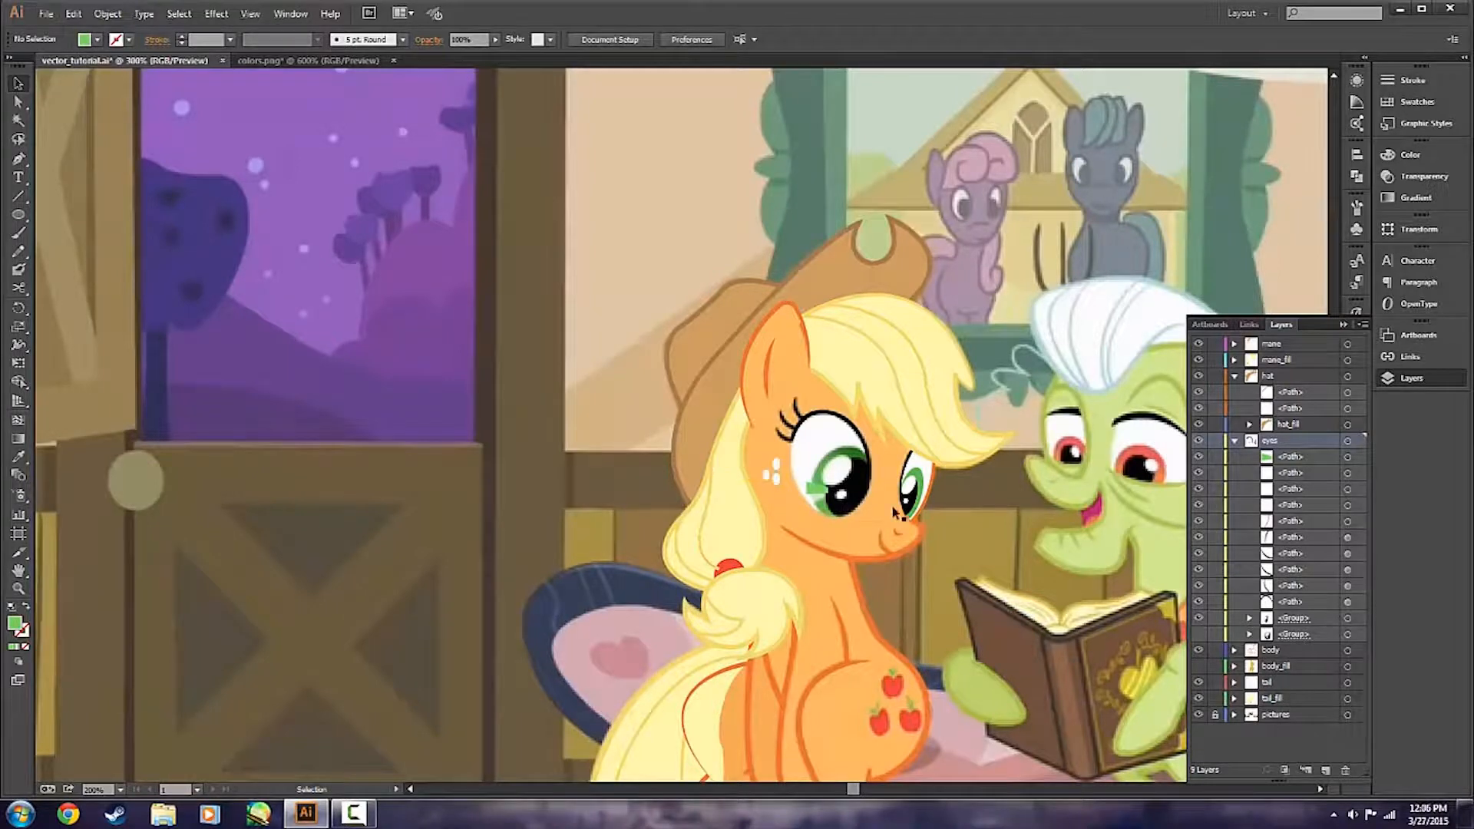
Sample the palest green highlight of Applejack's eye in colors.png, copy its hex code D1ECC9, and return to vector_tutorial.ai.
scroll(899, 512, "up", 2)
scroll(775, 486, "up", 3)
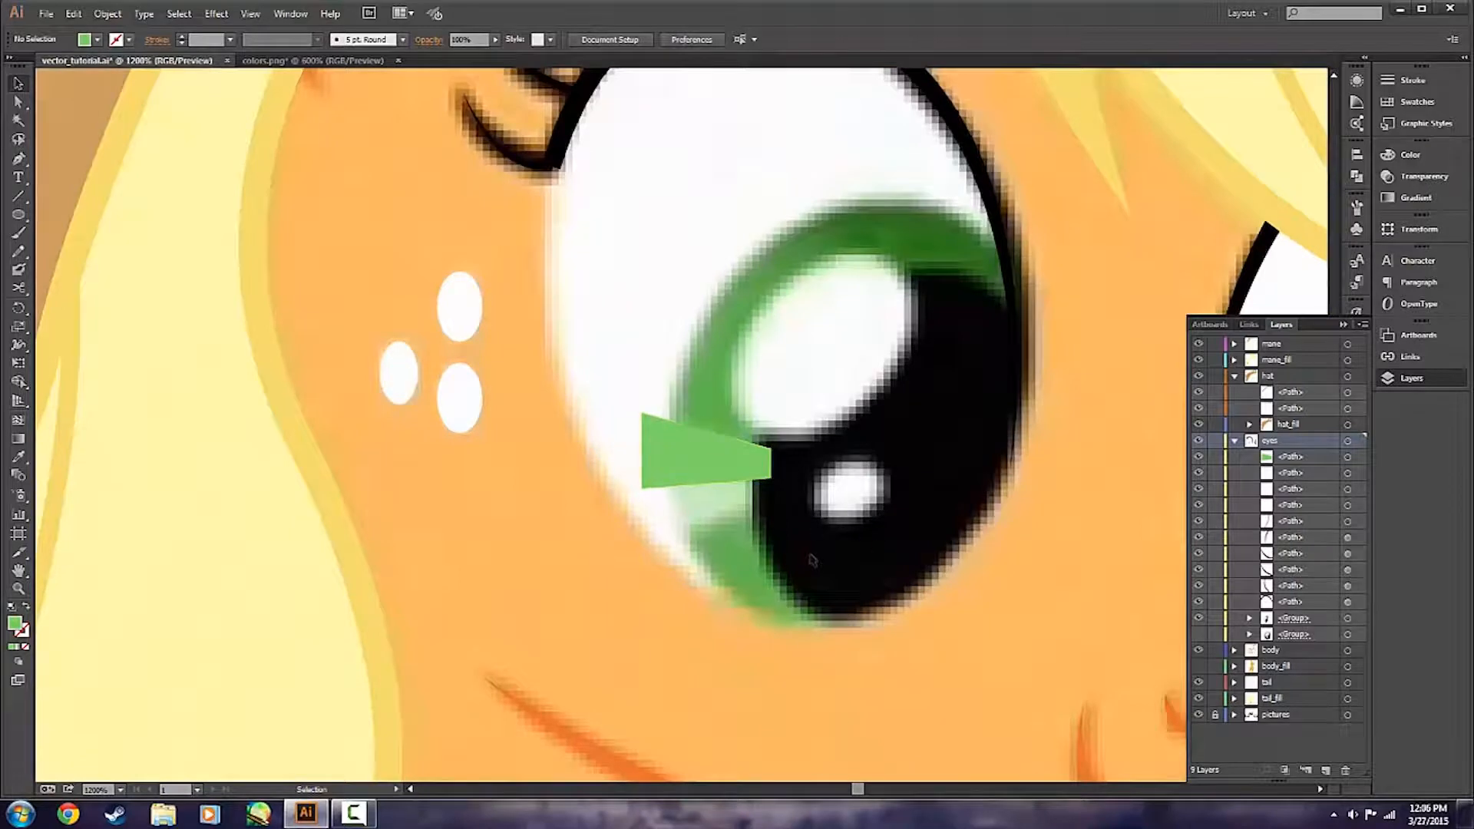
left_click(267, 61)
key("i")
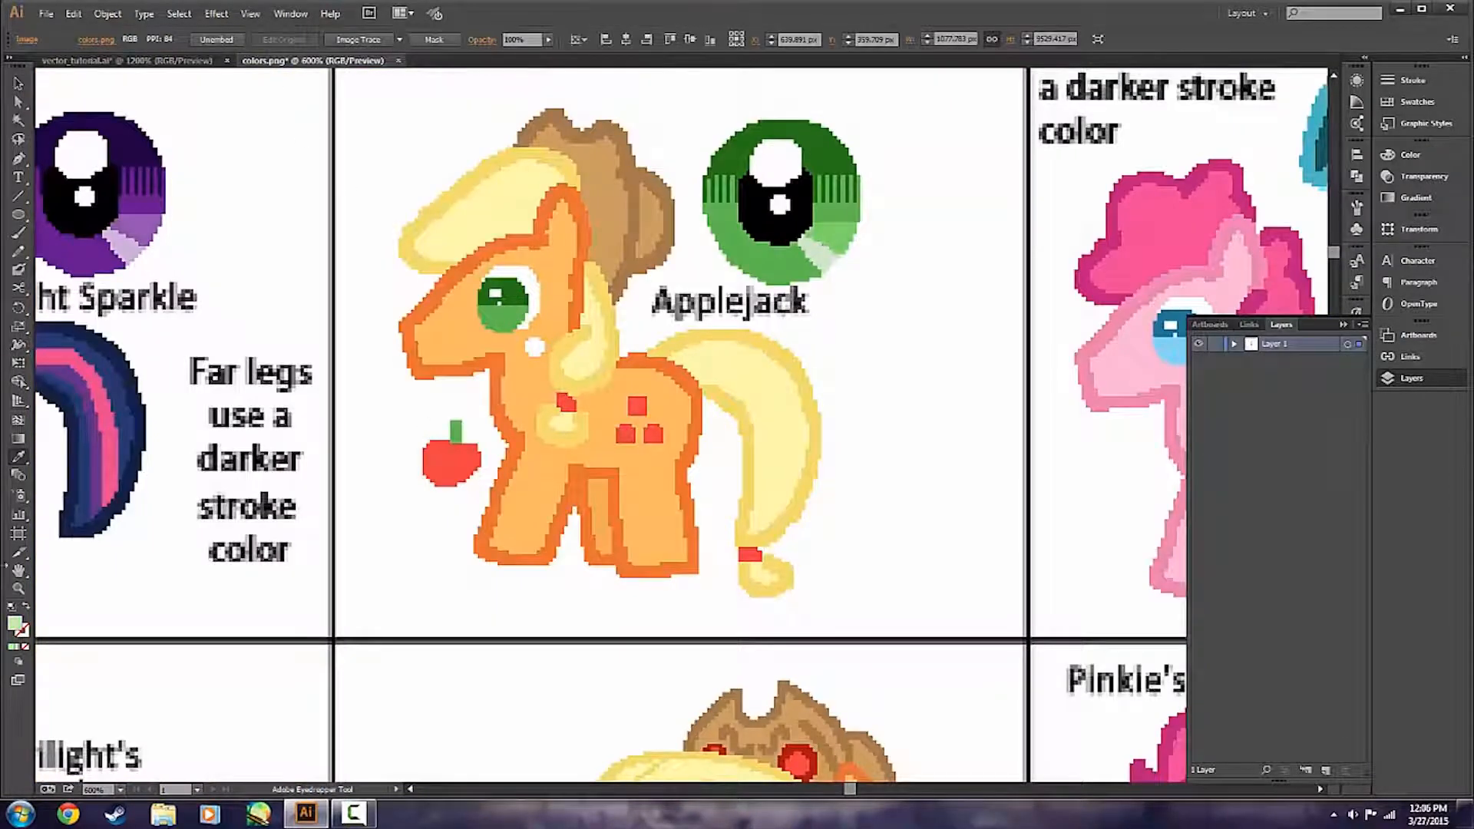
double_click(15, 624)
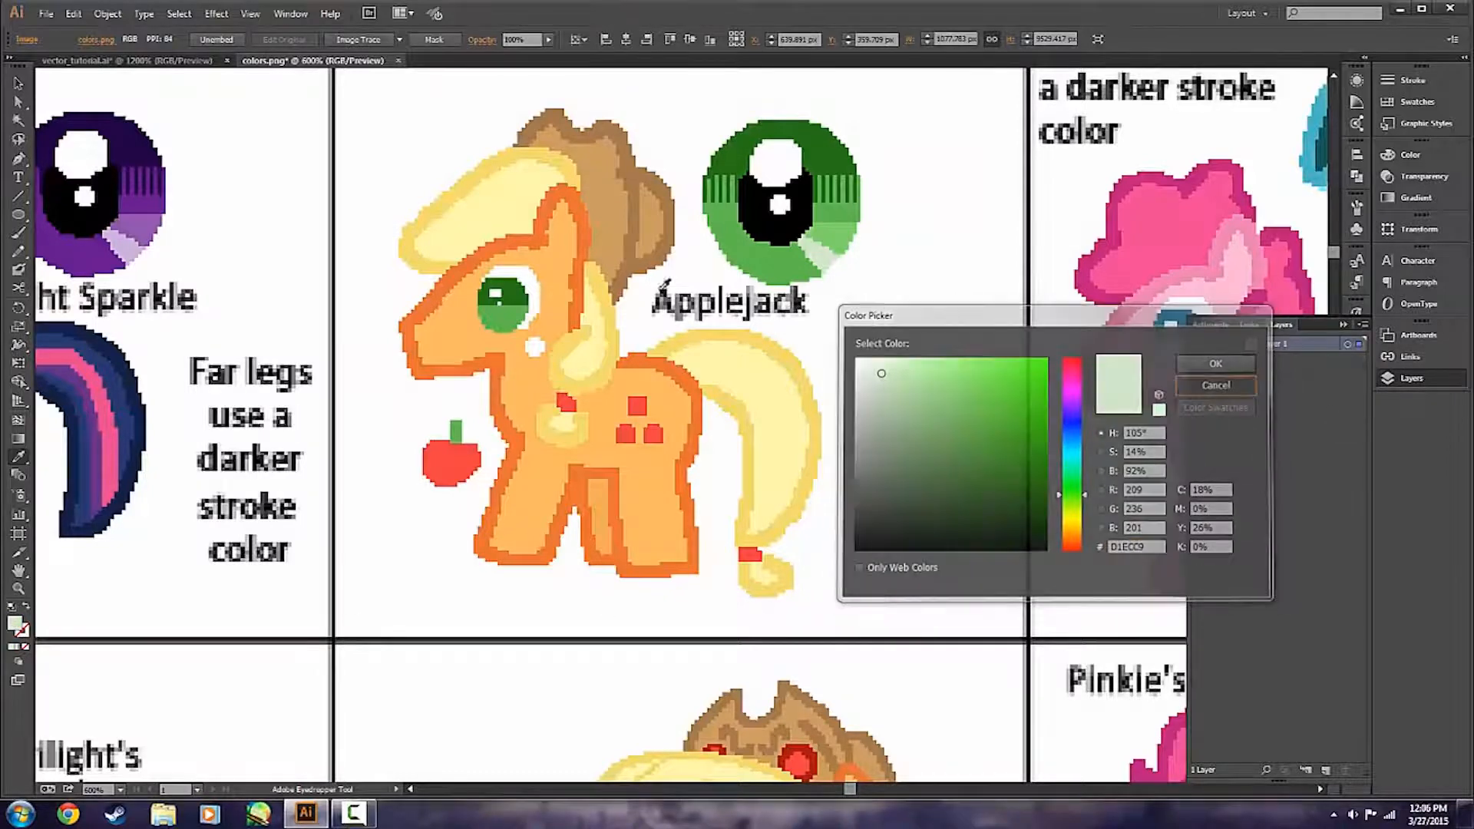
left_click(1219, 362)
left_click(19, 83)
left_click(85, 60)
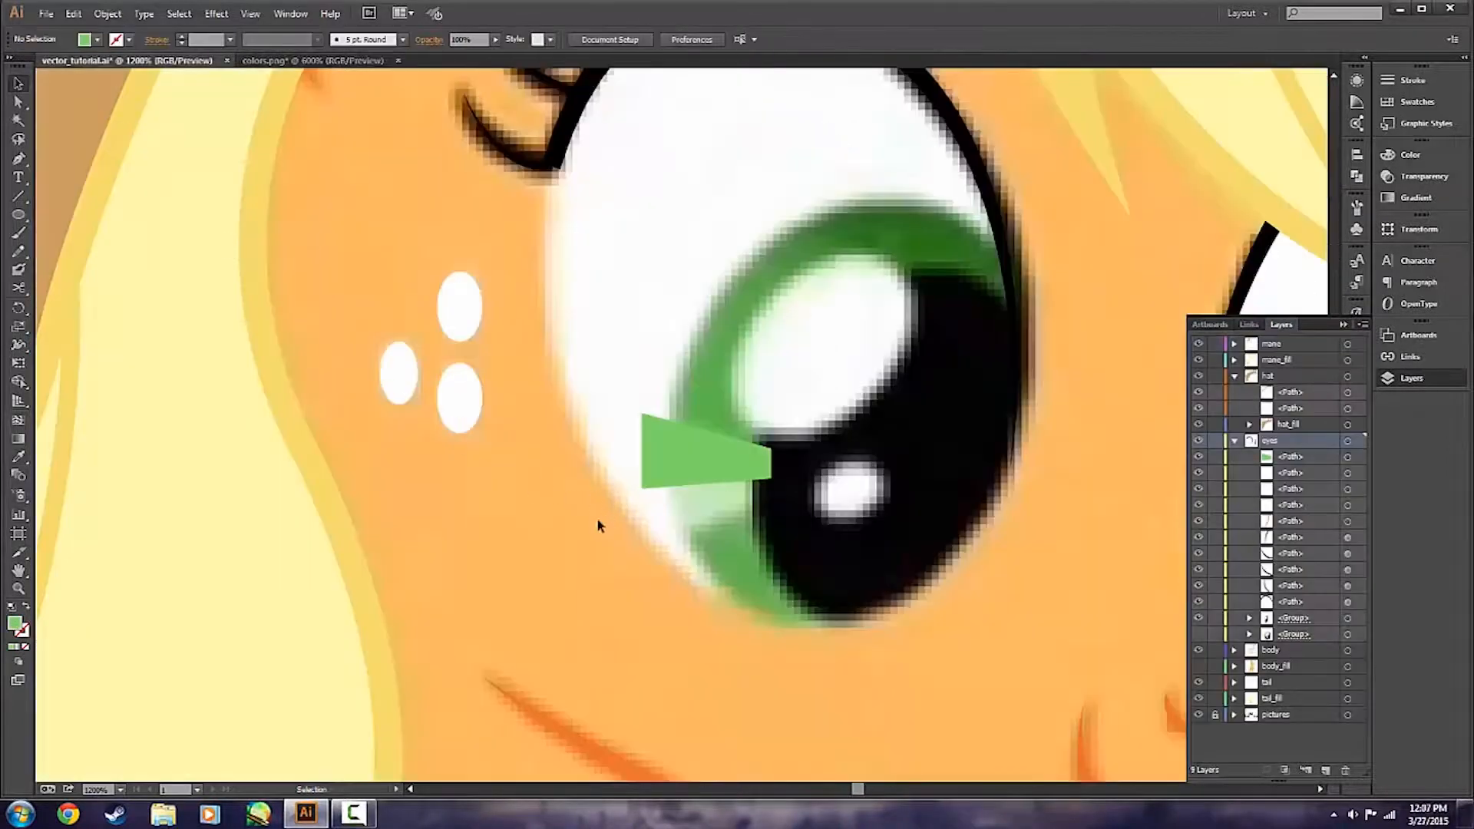
Draw a four-sided highlight filled with D1ECC9 directly below the green one, sharing its lower edge, using the Pen tool.
key("p")
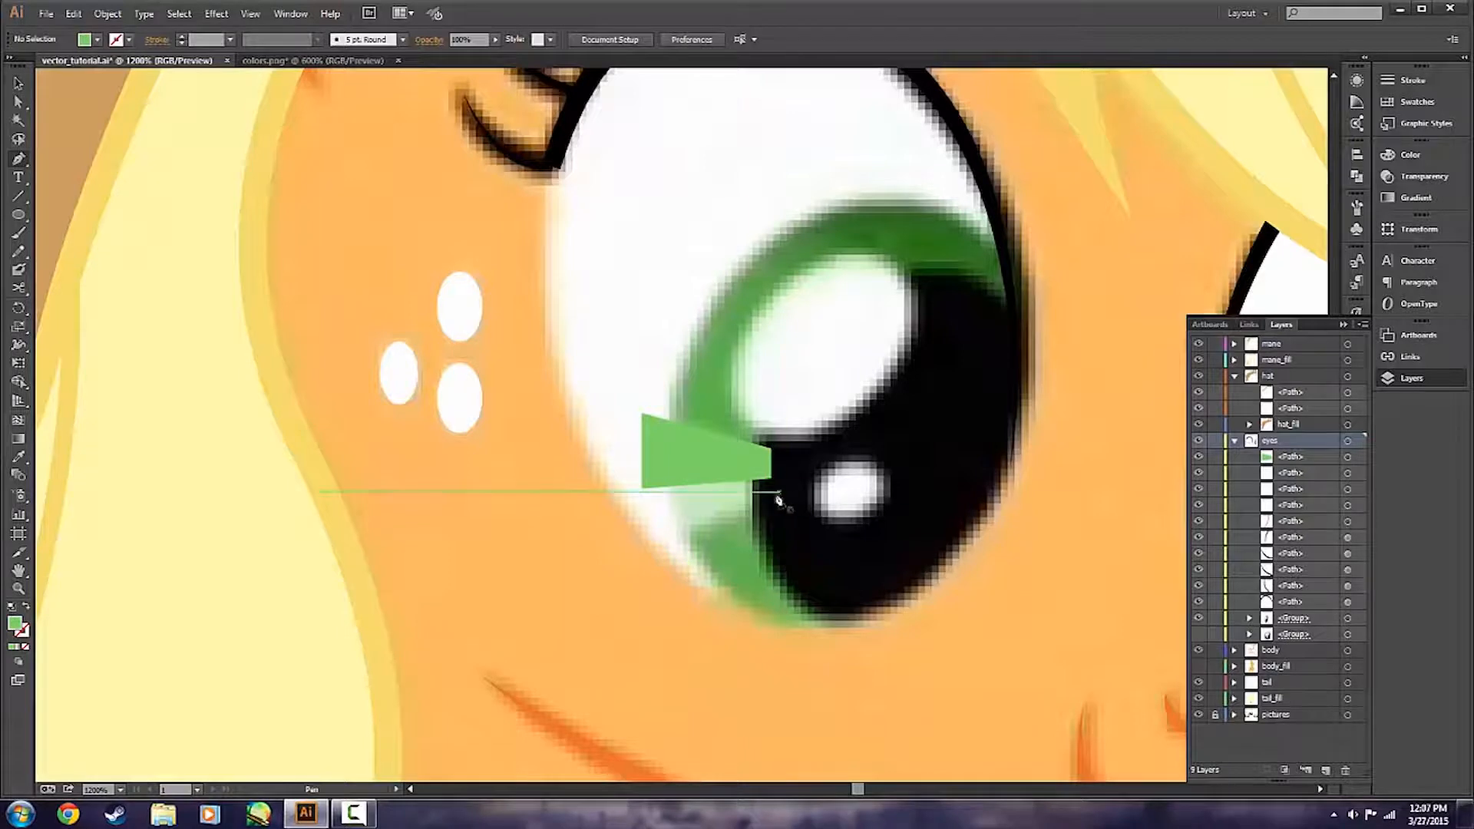
double_click(16, 624)
type("D1ECC9")
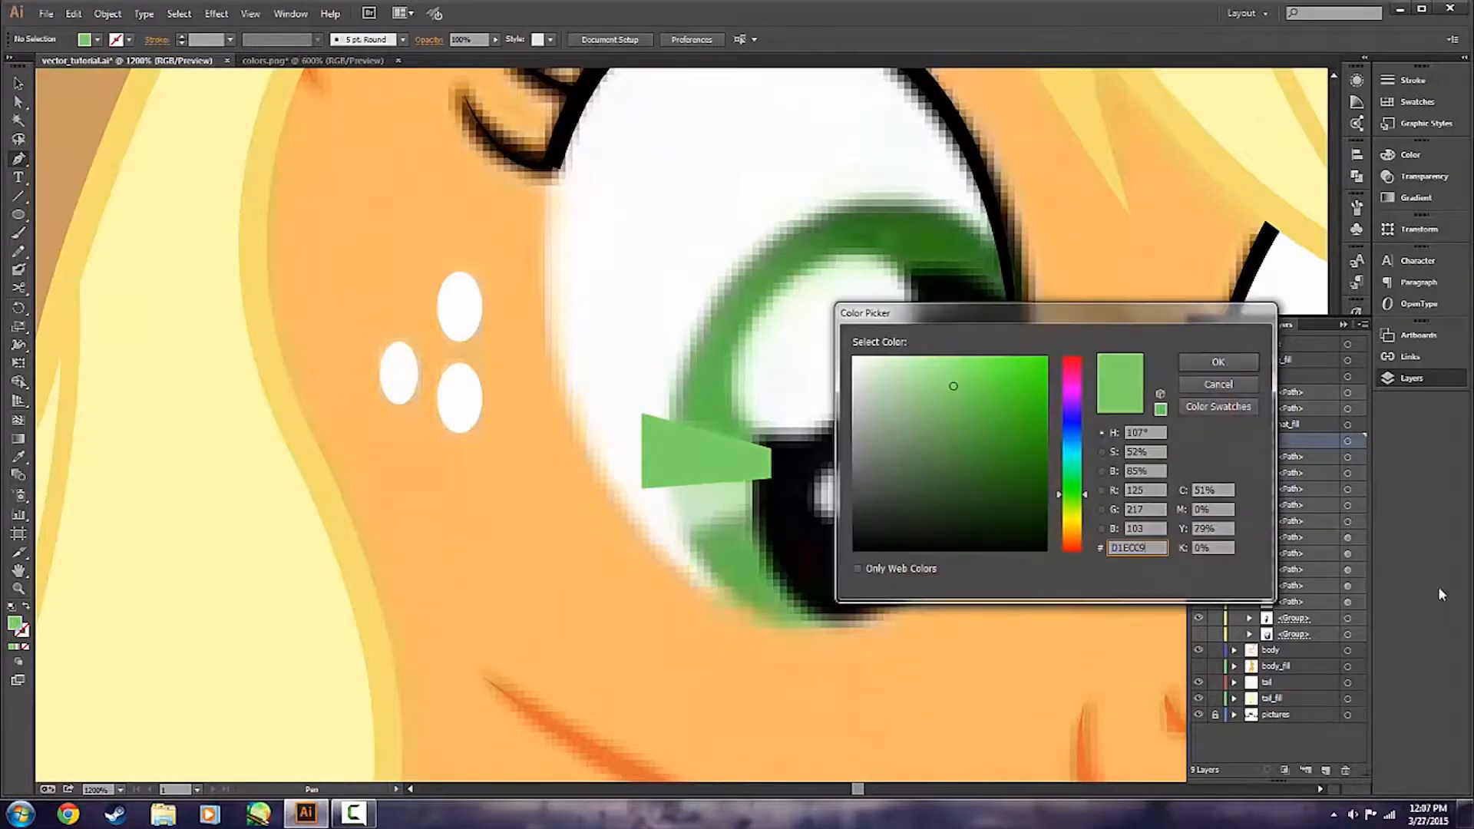
left_click(1251, 364)
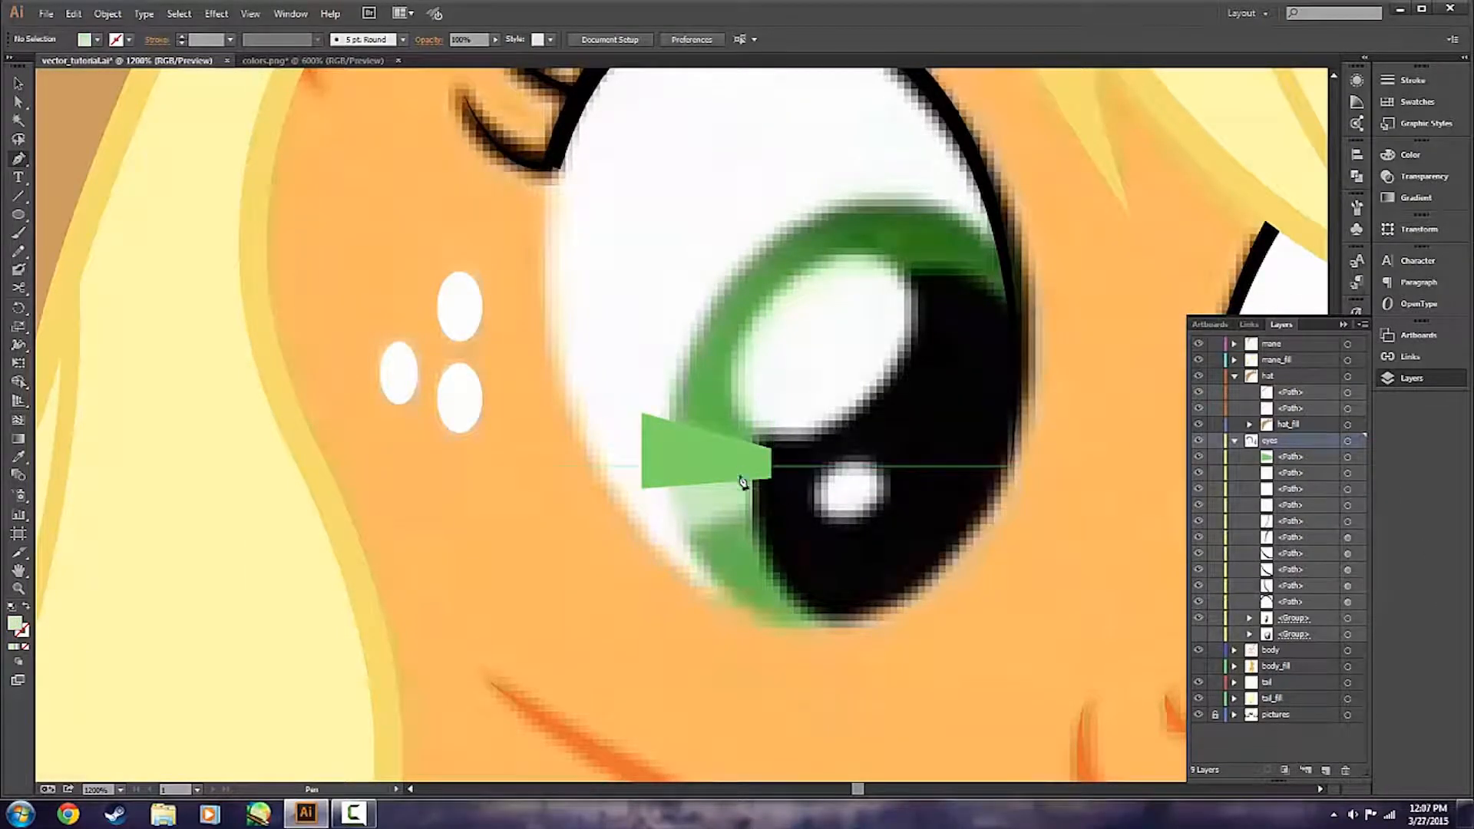
left_click(771, 480)
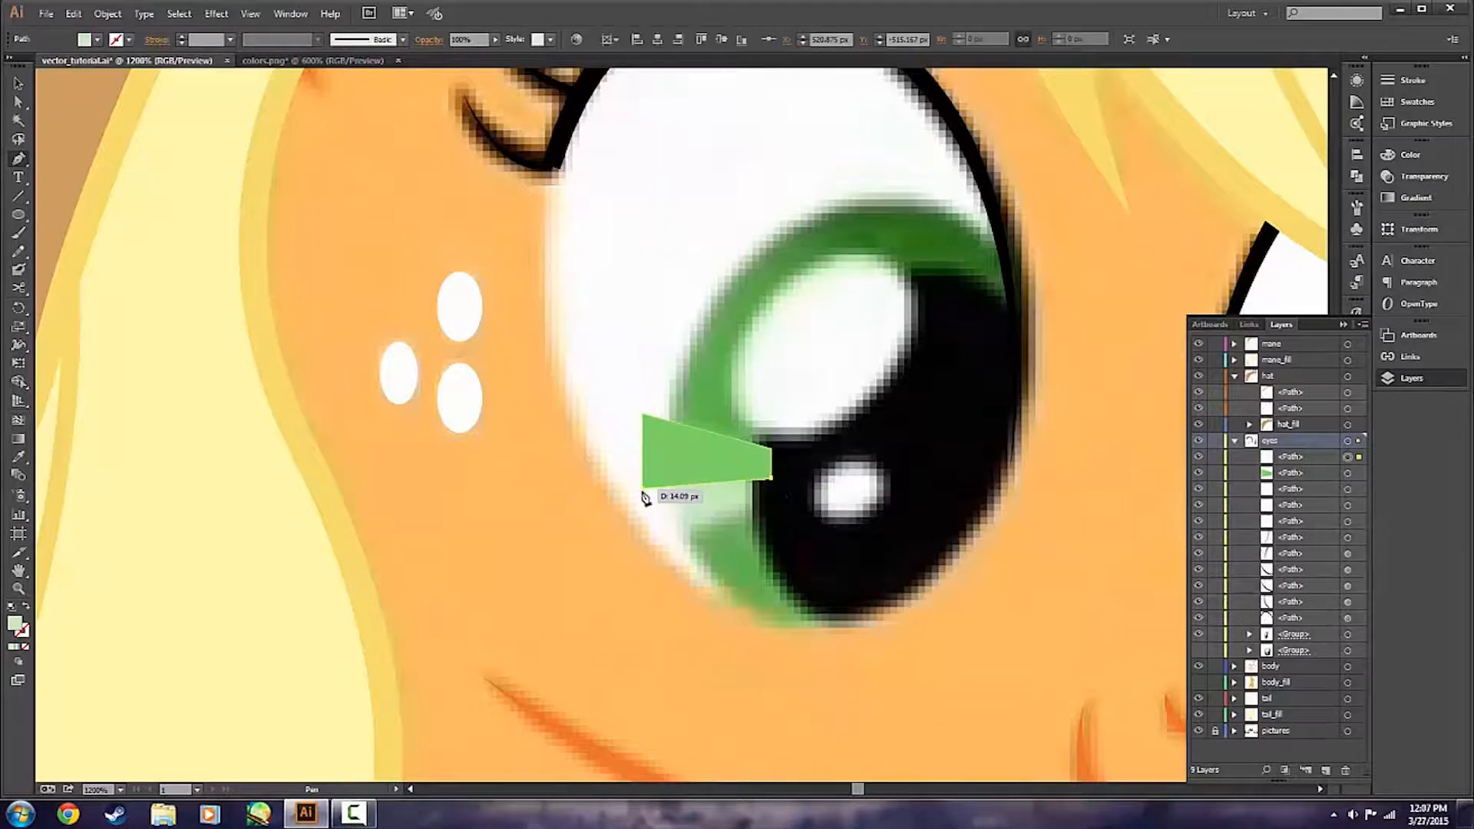
left_click(644, 487)
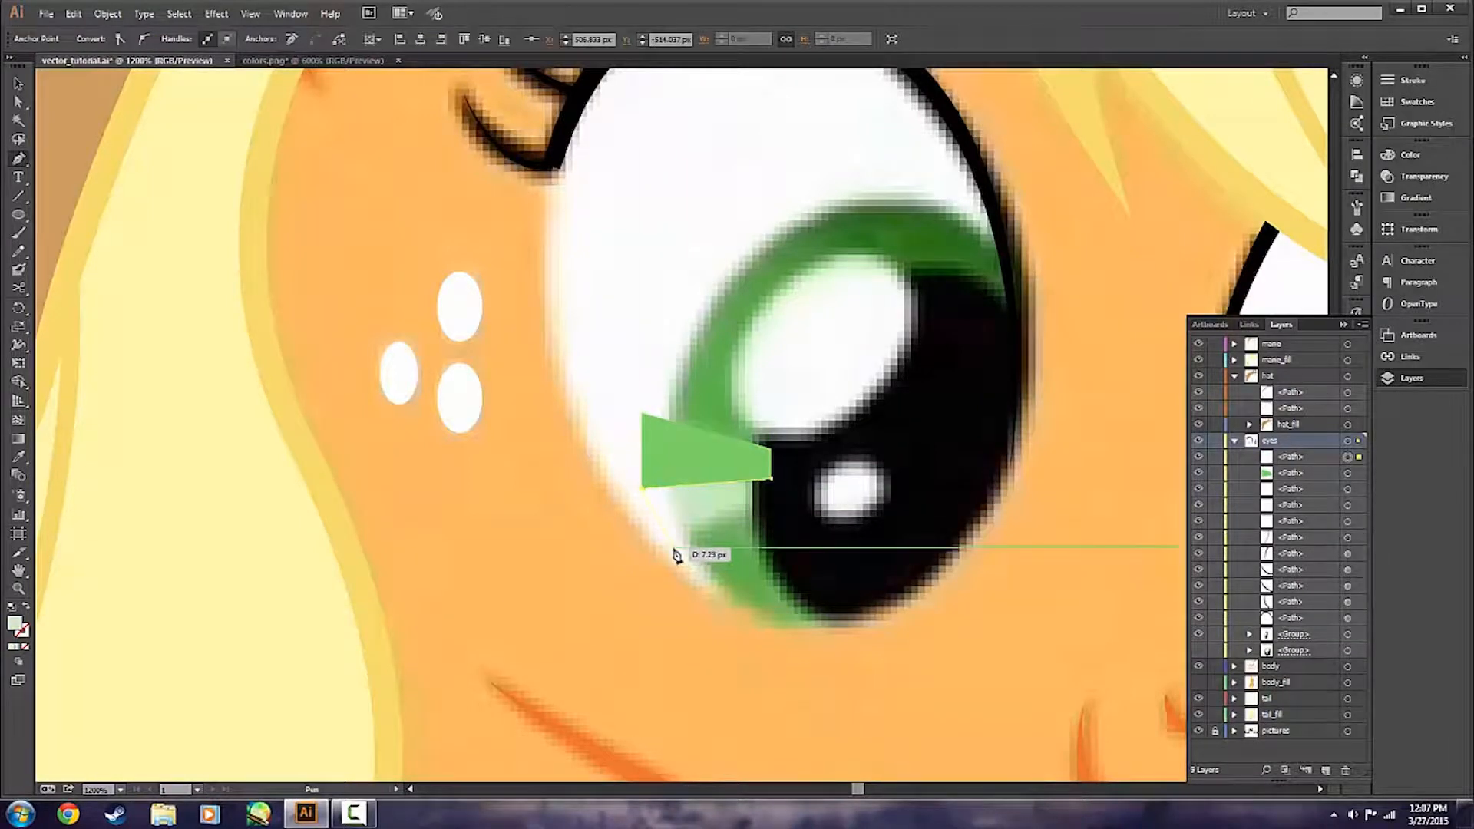
left_click(670, 541)
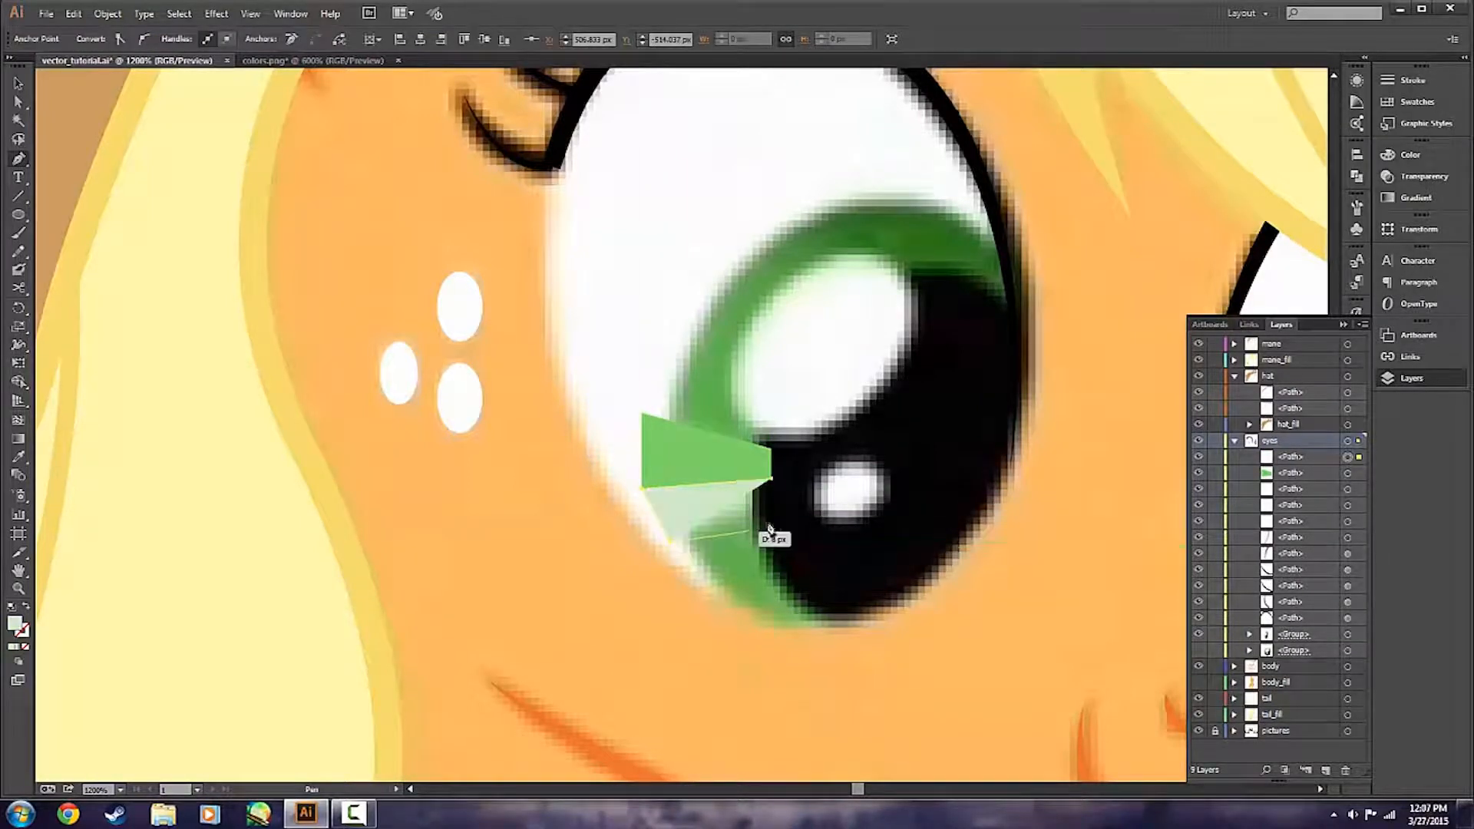
left_click(773, 506)
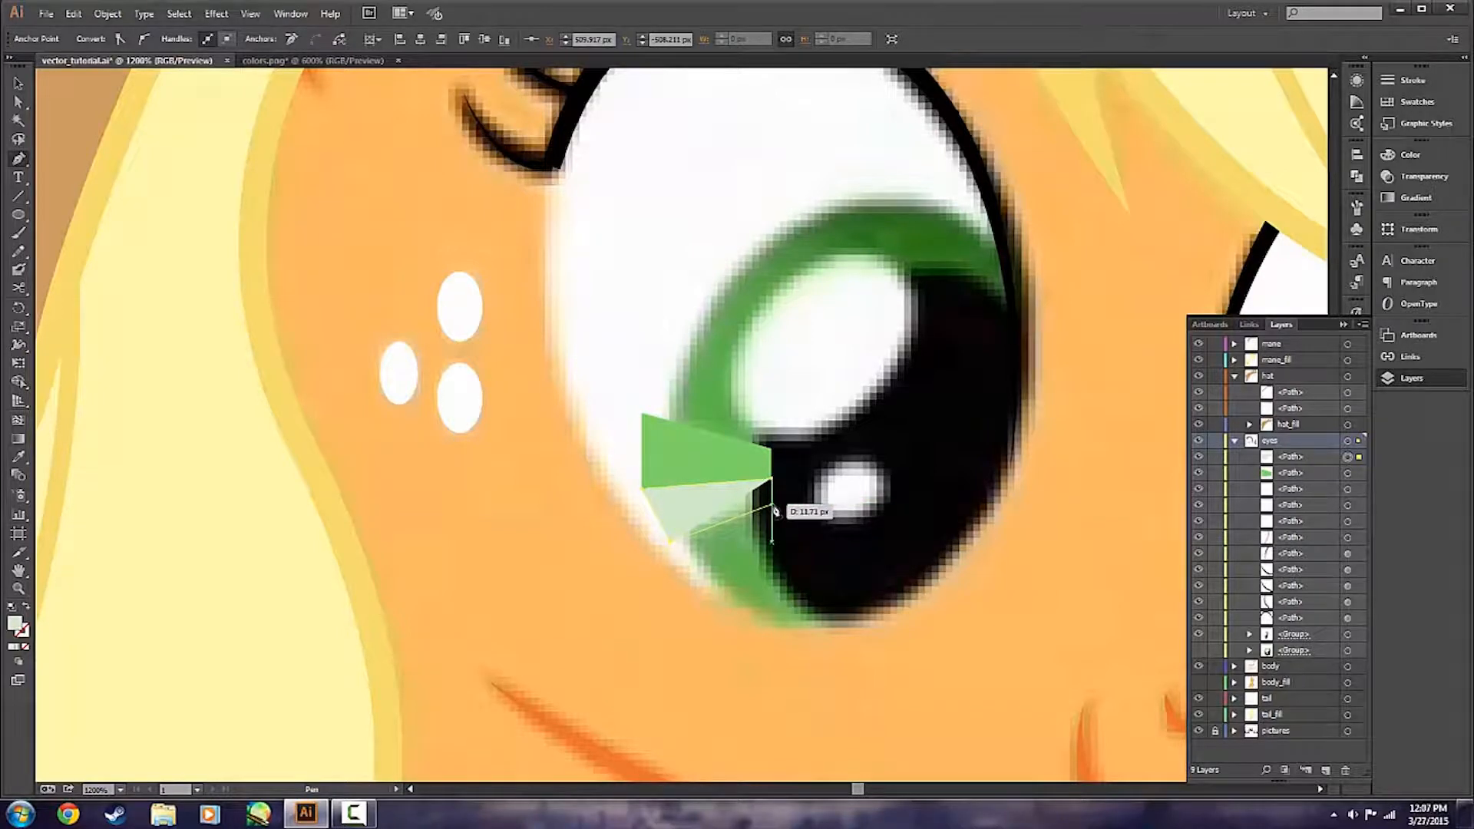
left_click(772, 479)
key("v")
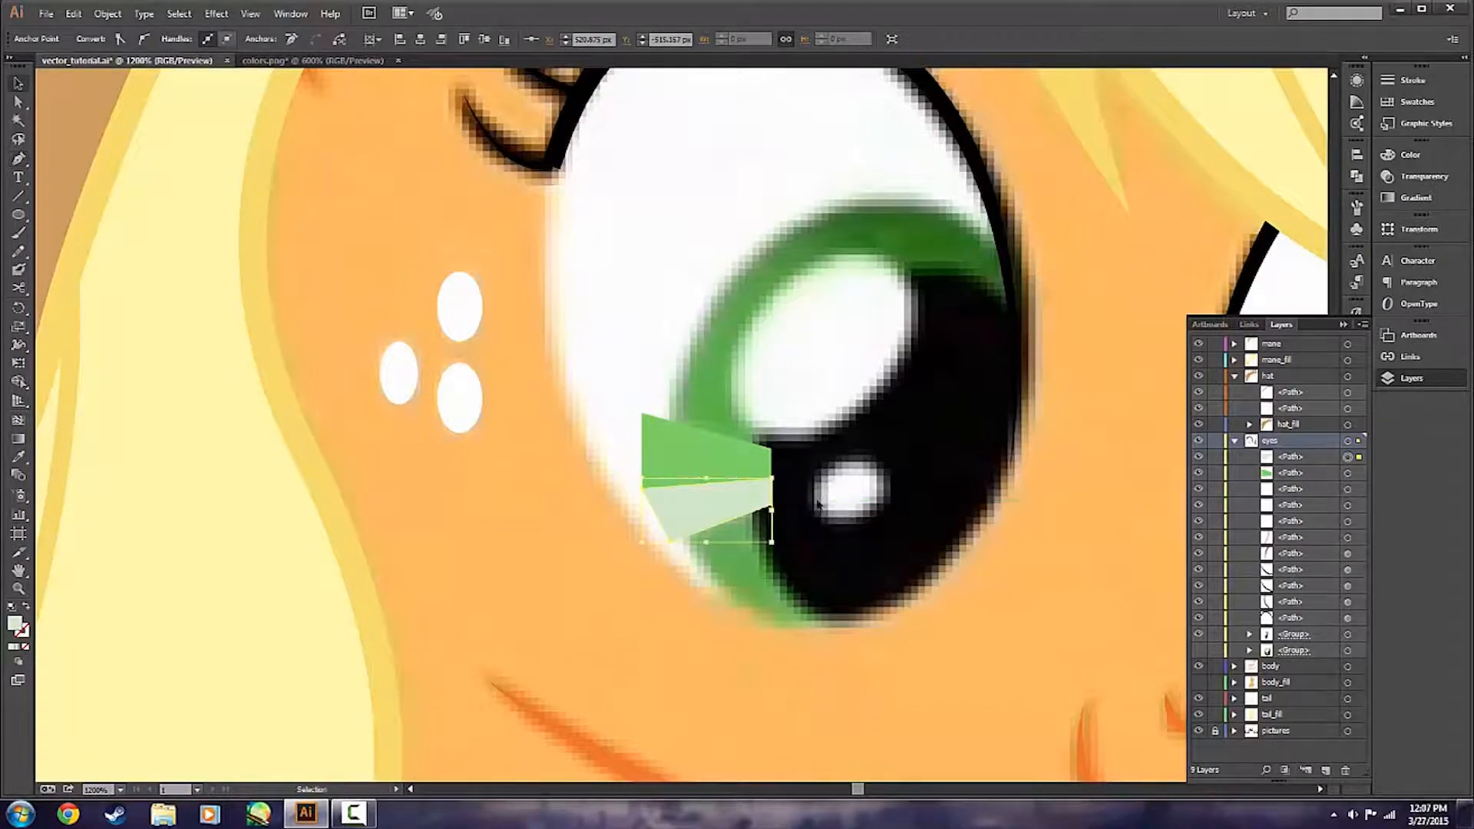
key("ctrl+shift+a")
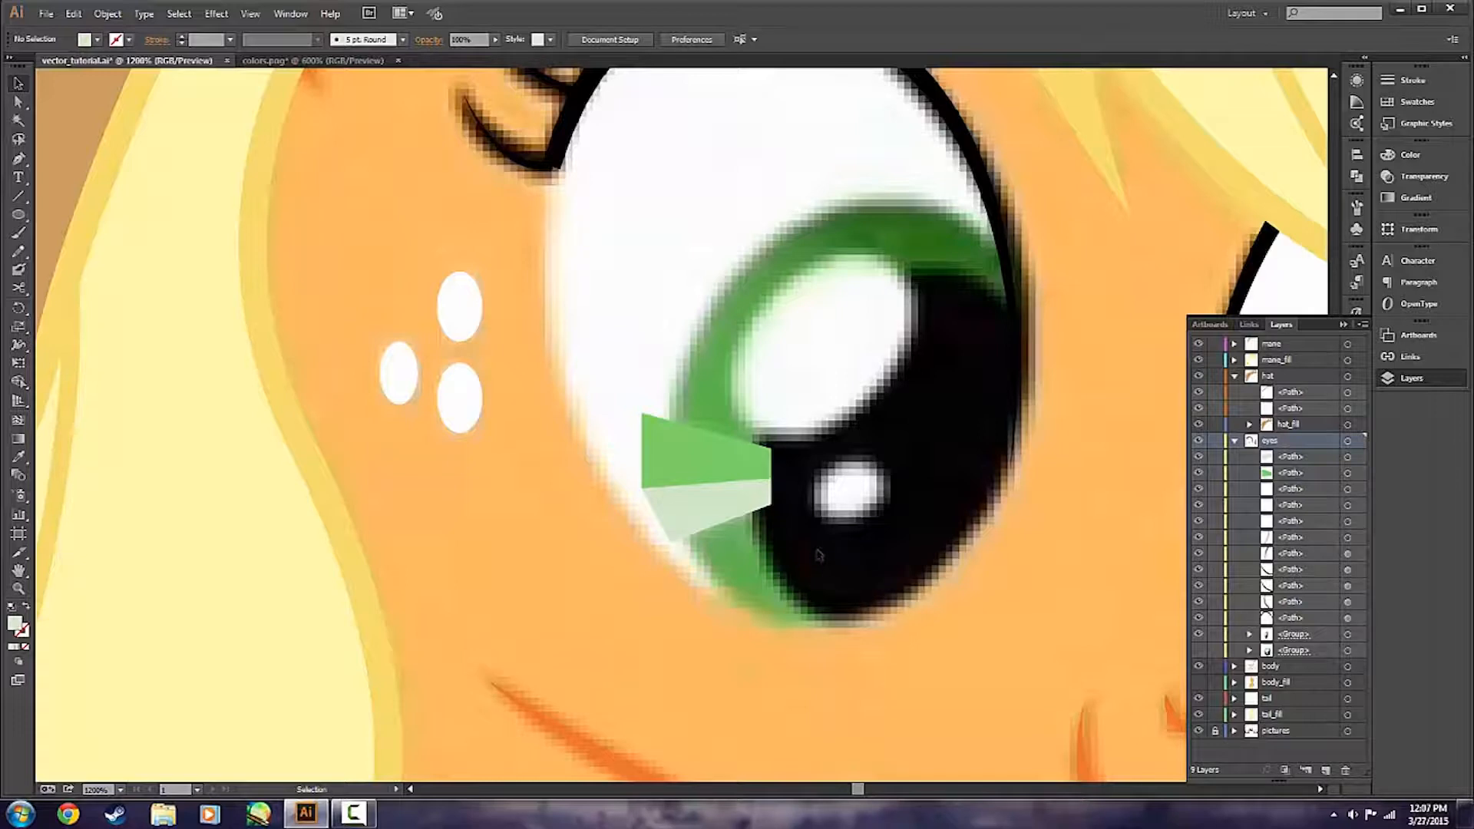
Show the nearer eye's group again and paste a copy of its black pupil in place at the front of the eyes layer.
left_click(1205, 616)
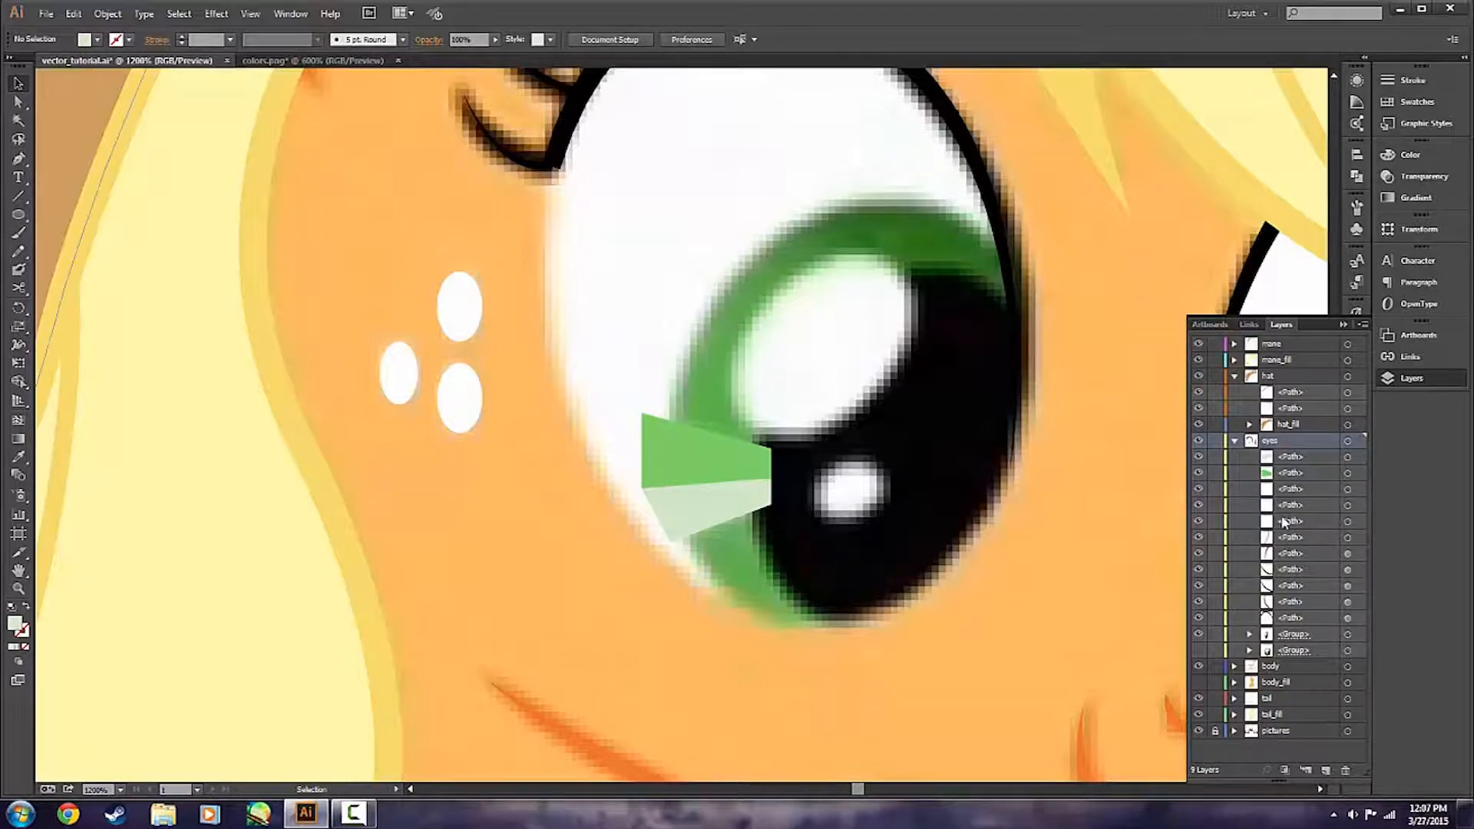
left_click(1202, 655)
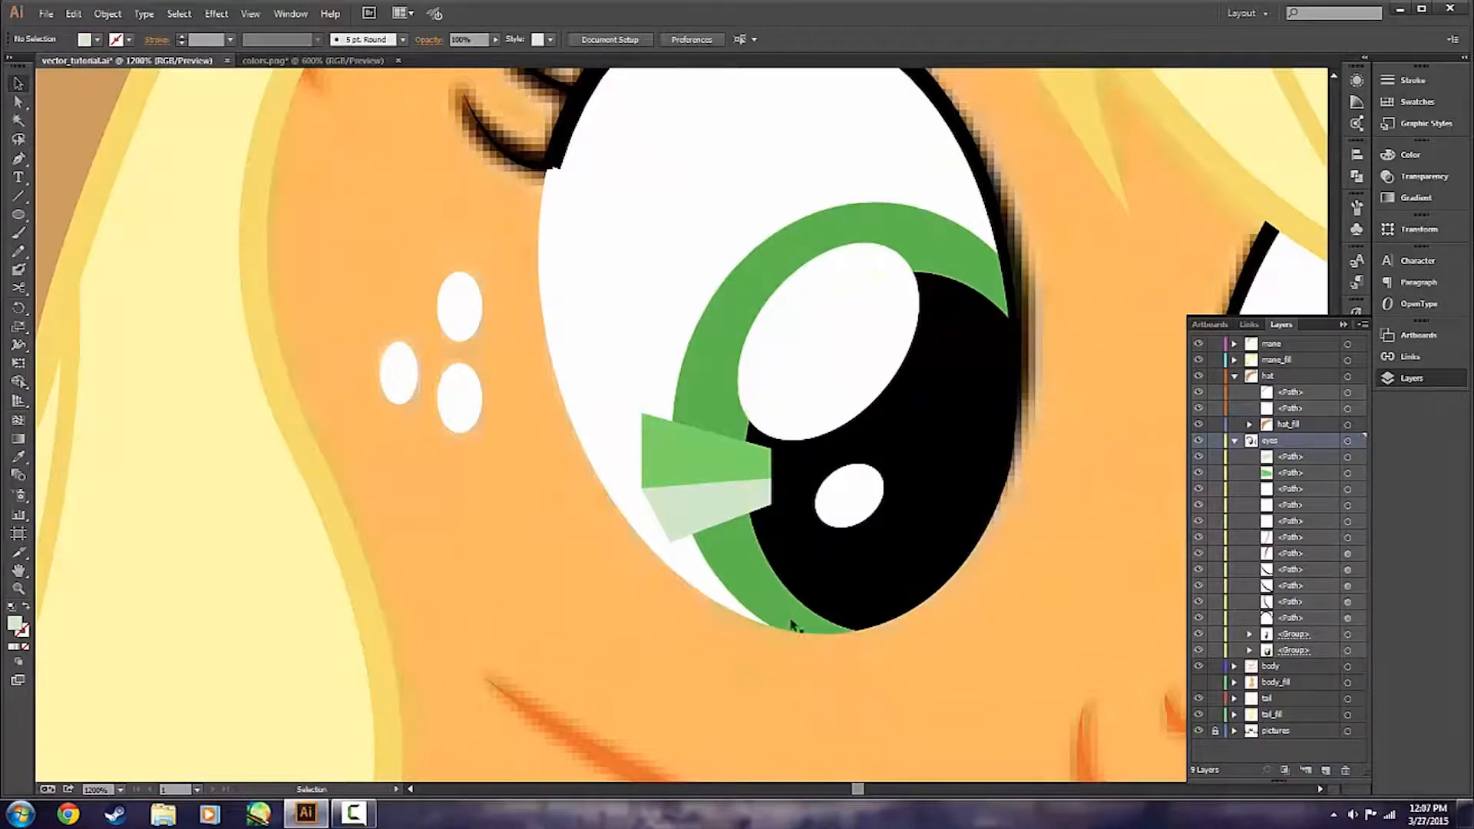
double_click(803, 524)
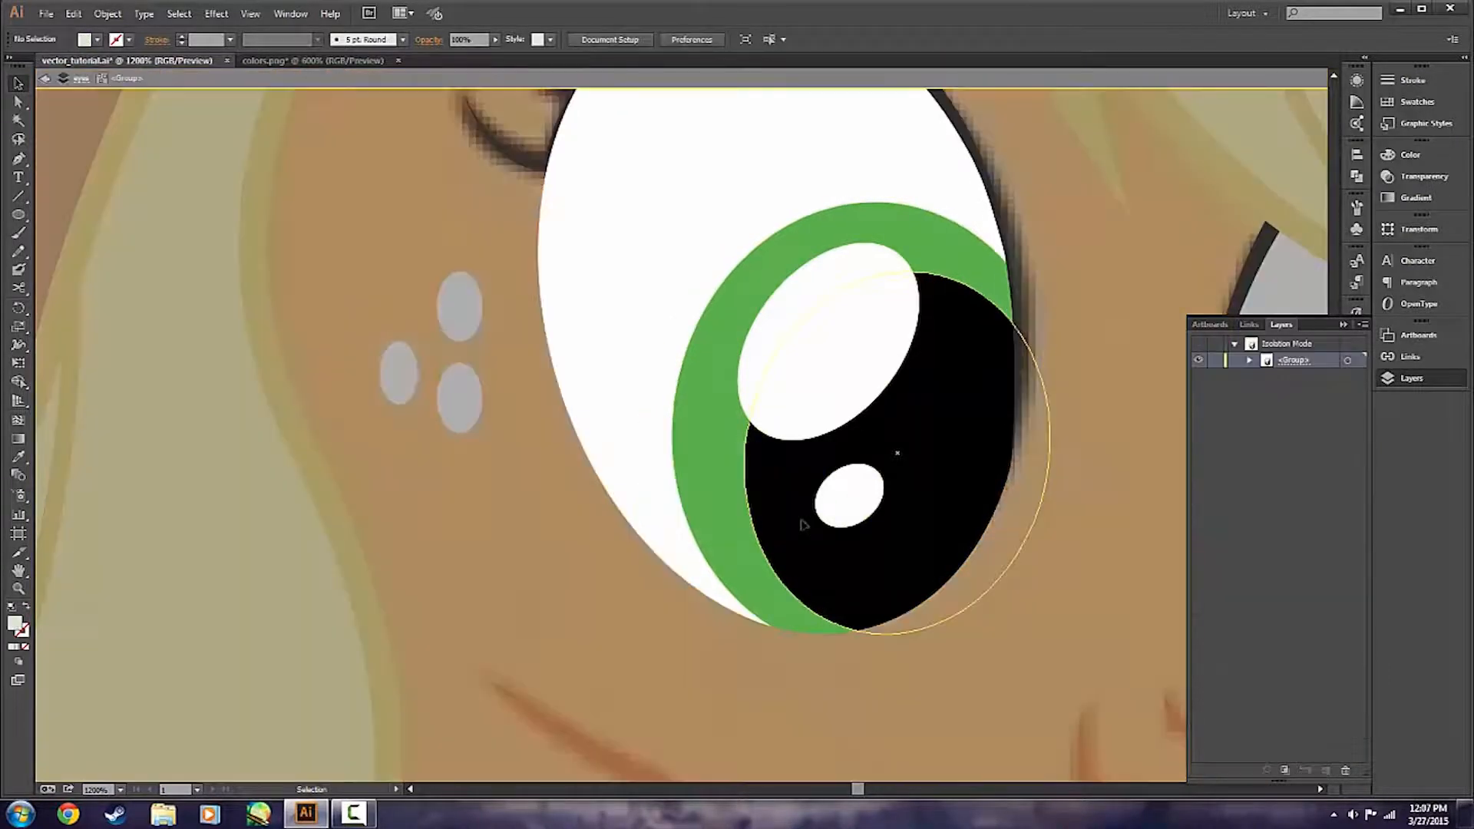
left_click(803, 525)
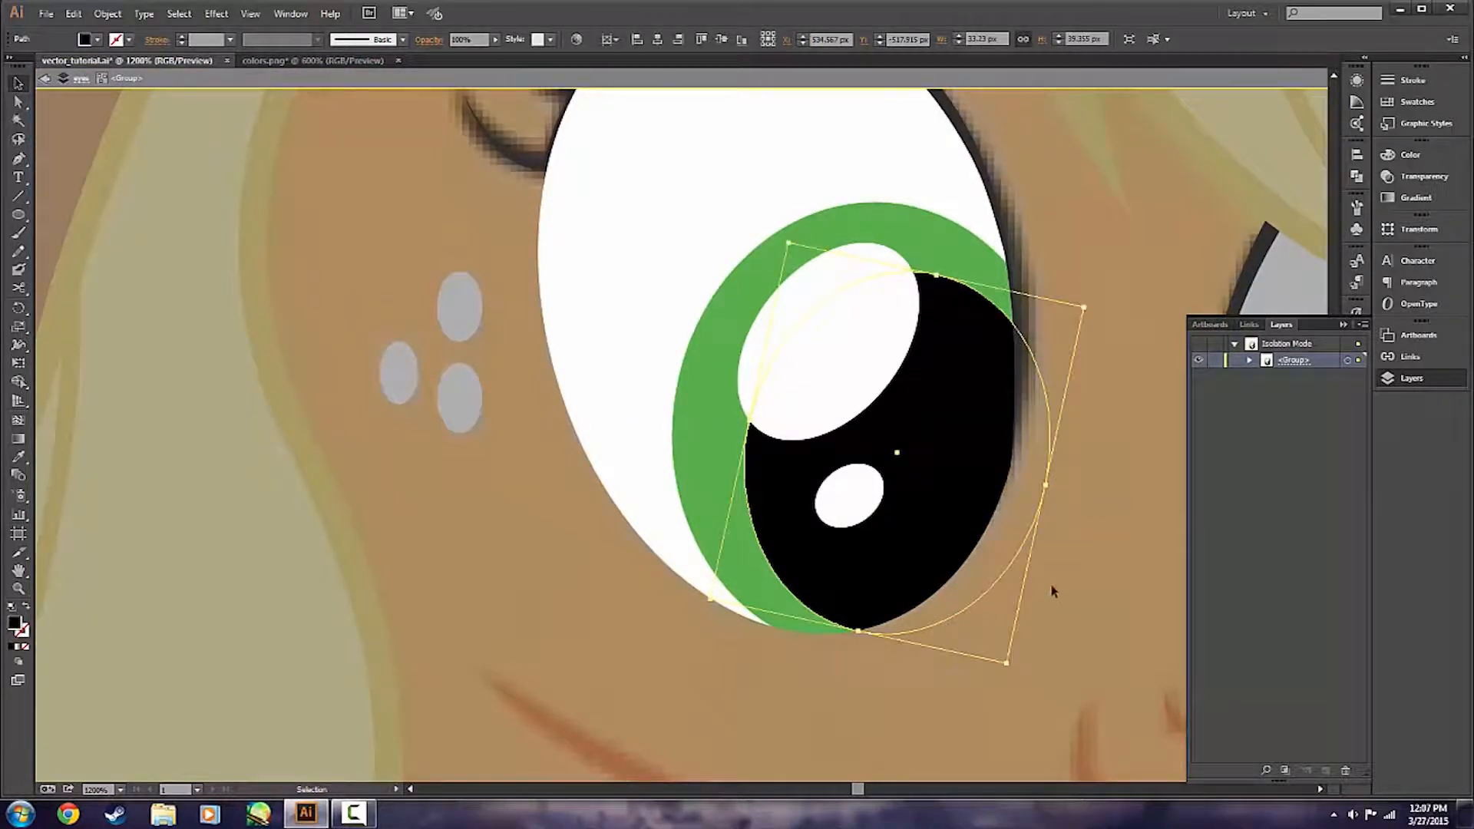
key("Escape")
key("ctrl+shift+bracketright")
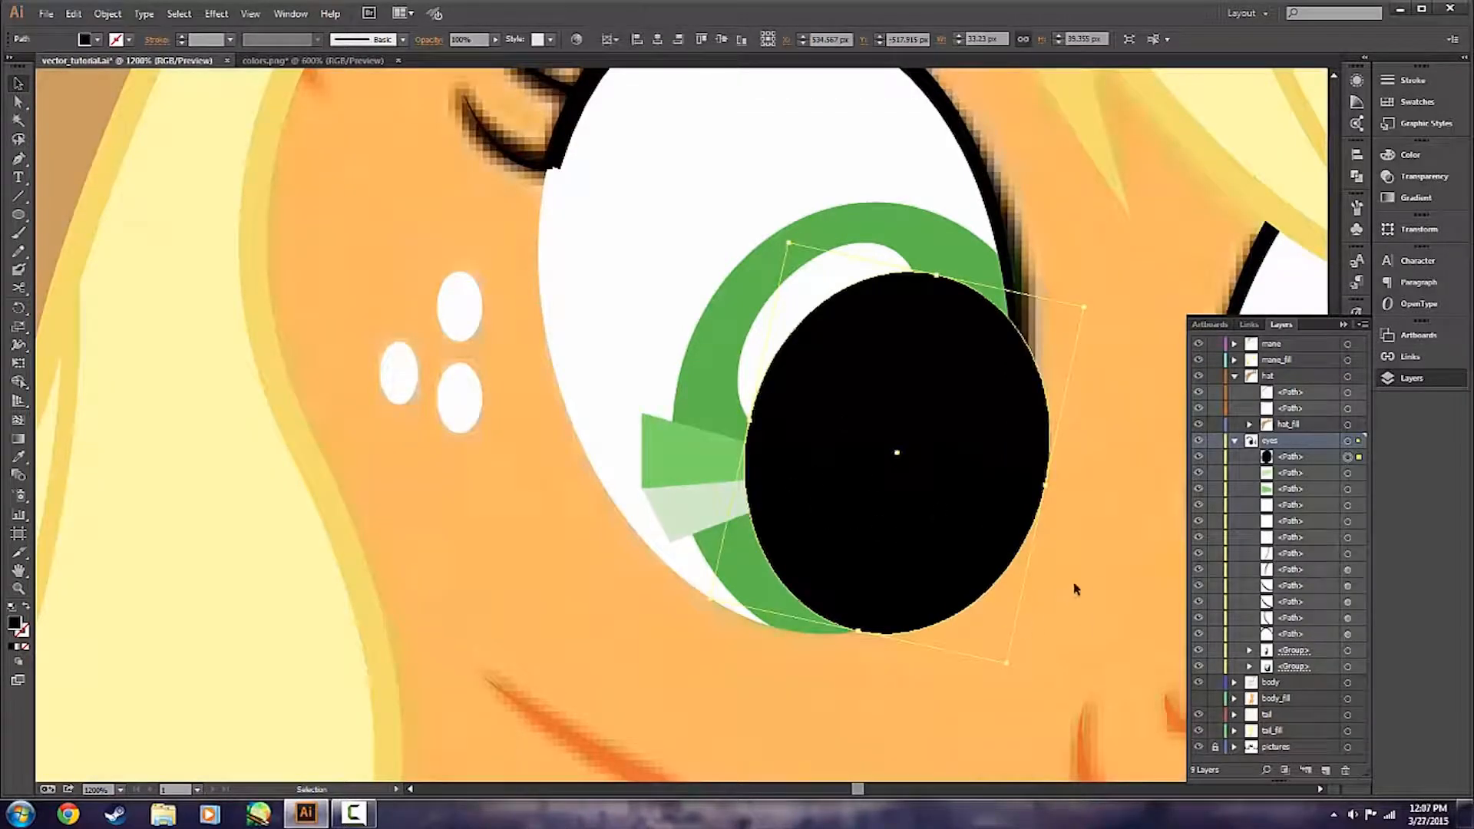
Copy the white eye shape and the green iris from the nearer eye's group and paste them in front, outside the group.
left_click(634, 639)
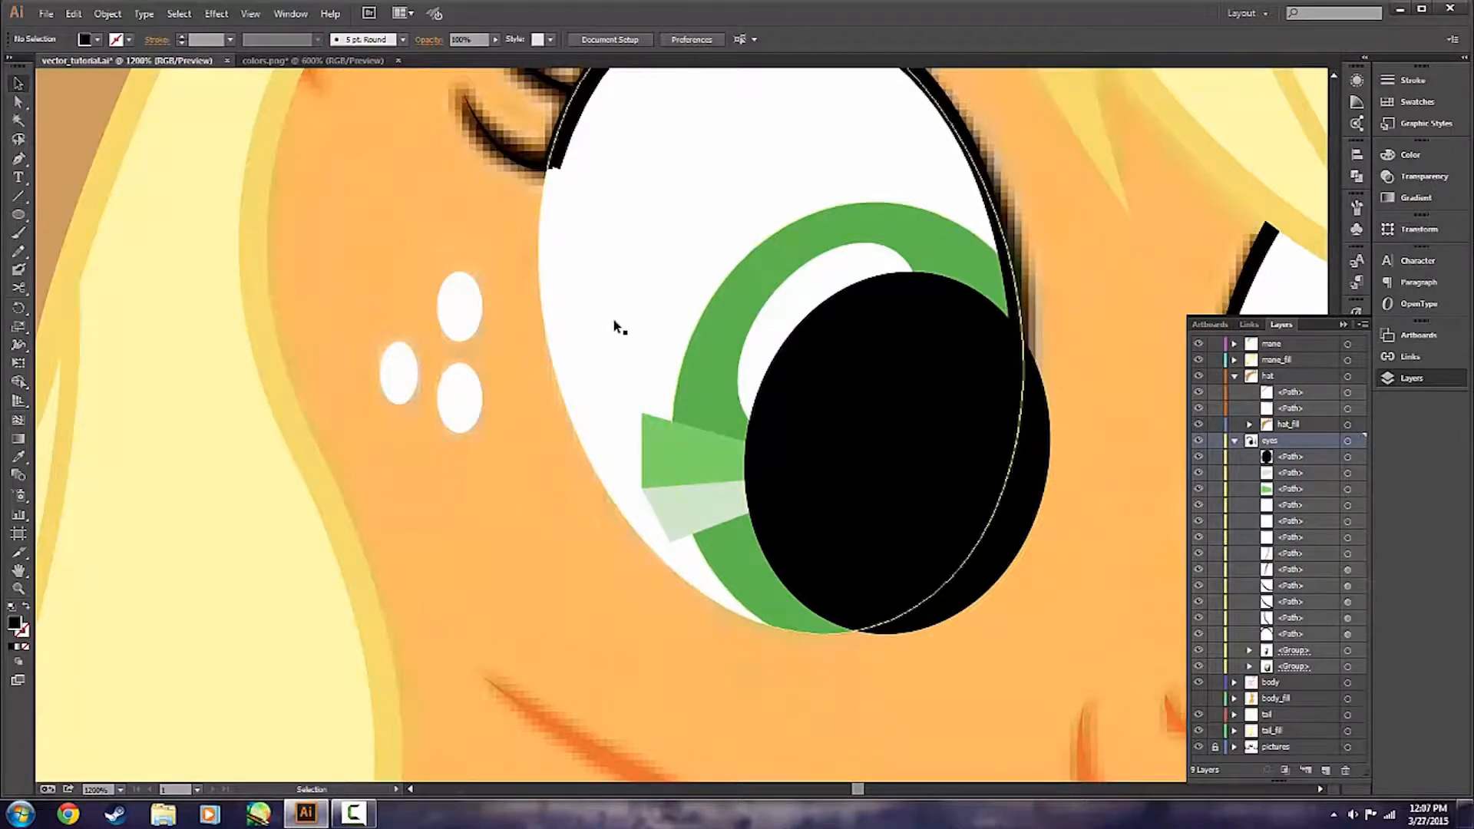
left_click(614, 322)
double_click(614, 322)
left_click(617, 326)
left_click(701, 388, "shift")
key("ctrl+c")
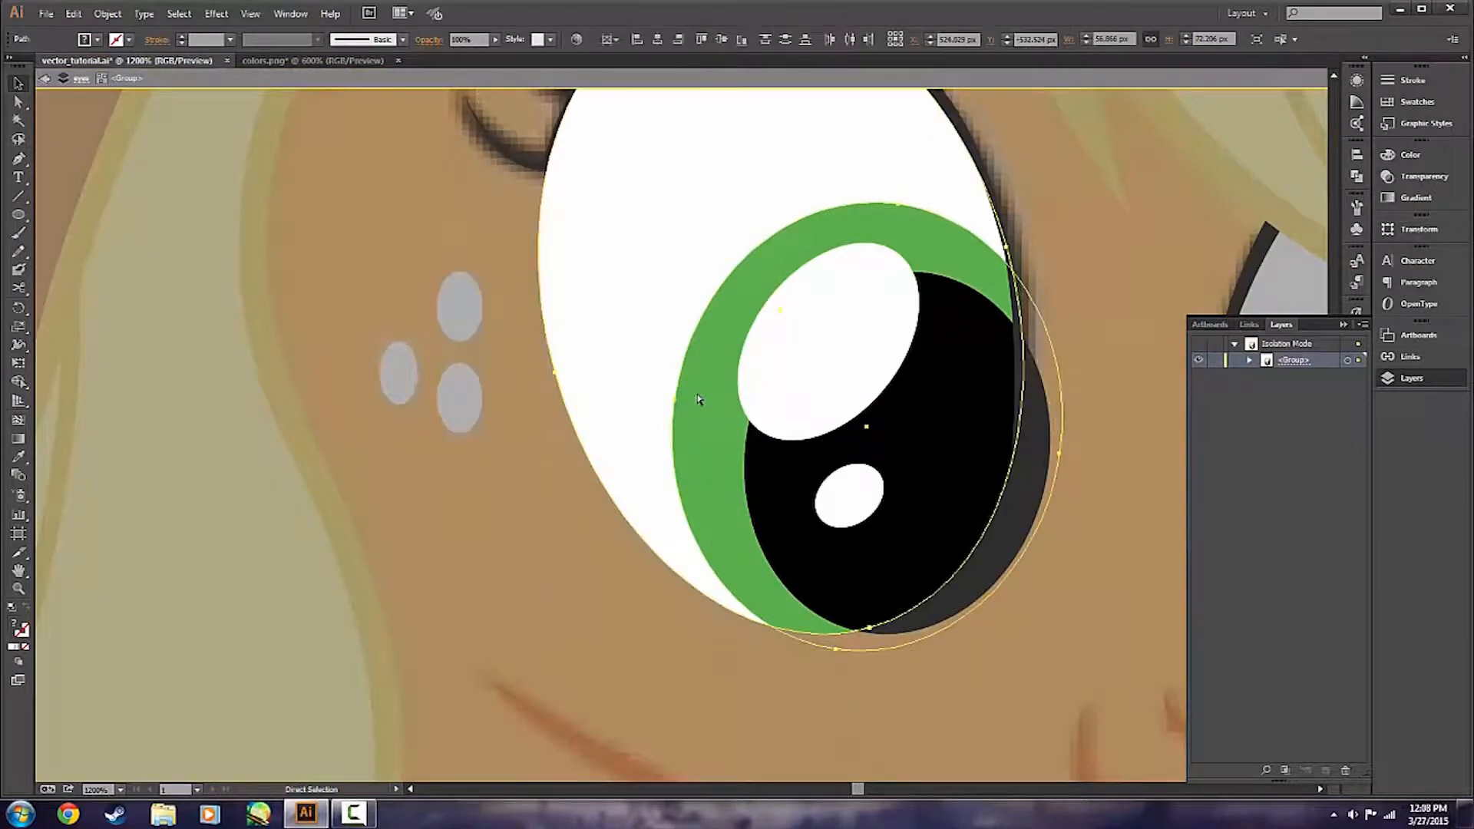
key("Escape")
key("ctrl+f")
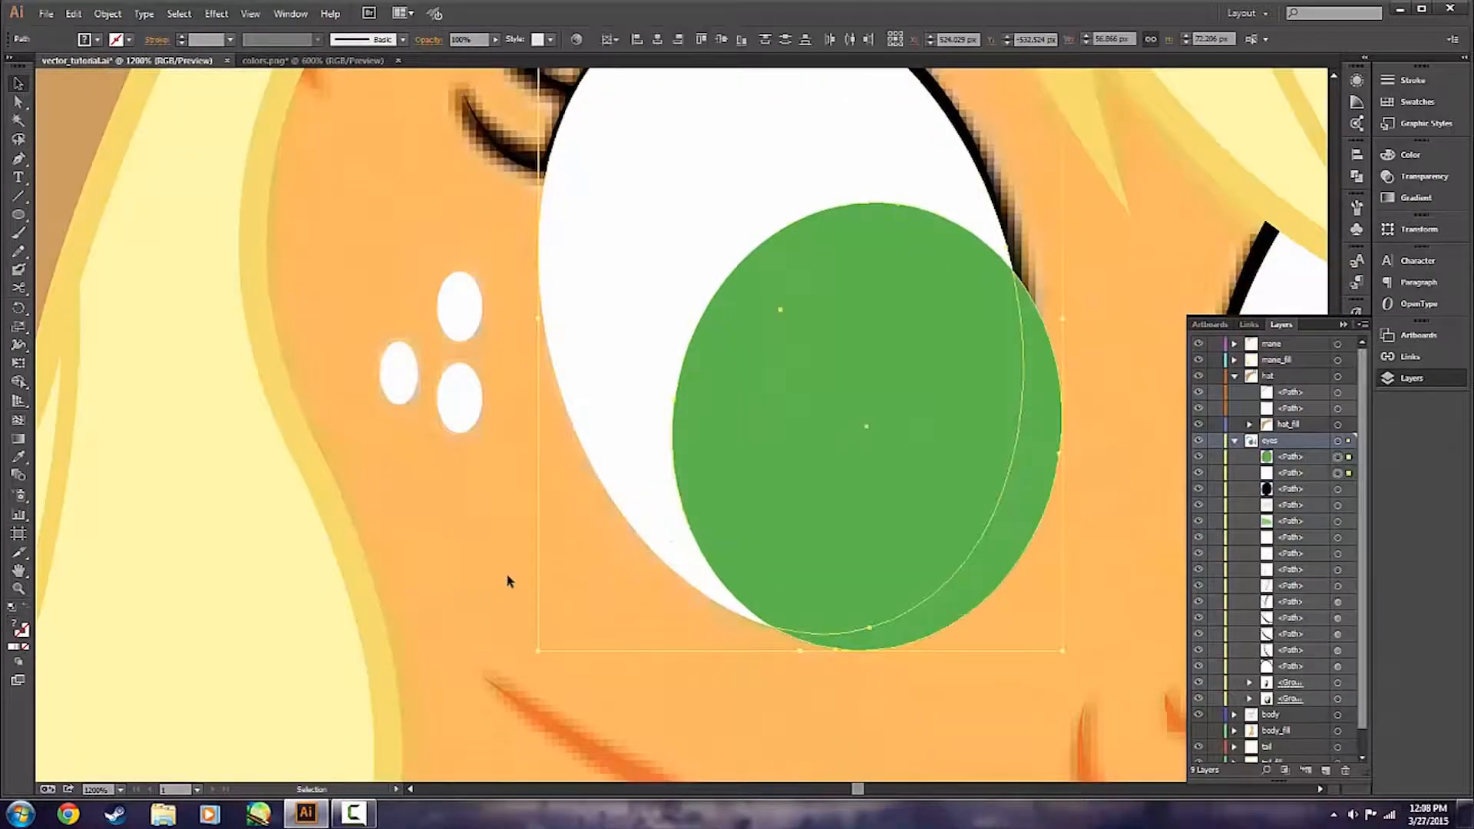
Subtract the copied green iris from the copied white eye shape with the Pathfinder's Minus Front.
left_click(686, 614)
scroll(686, 614, "down", 2)
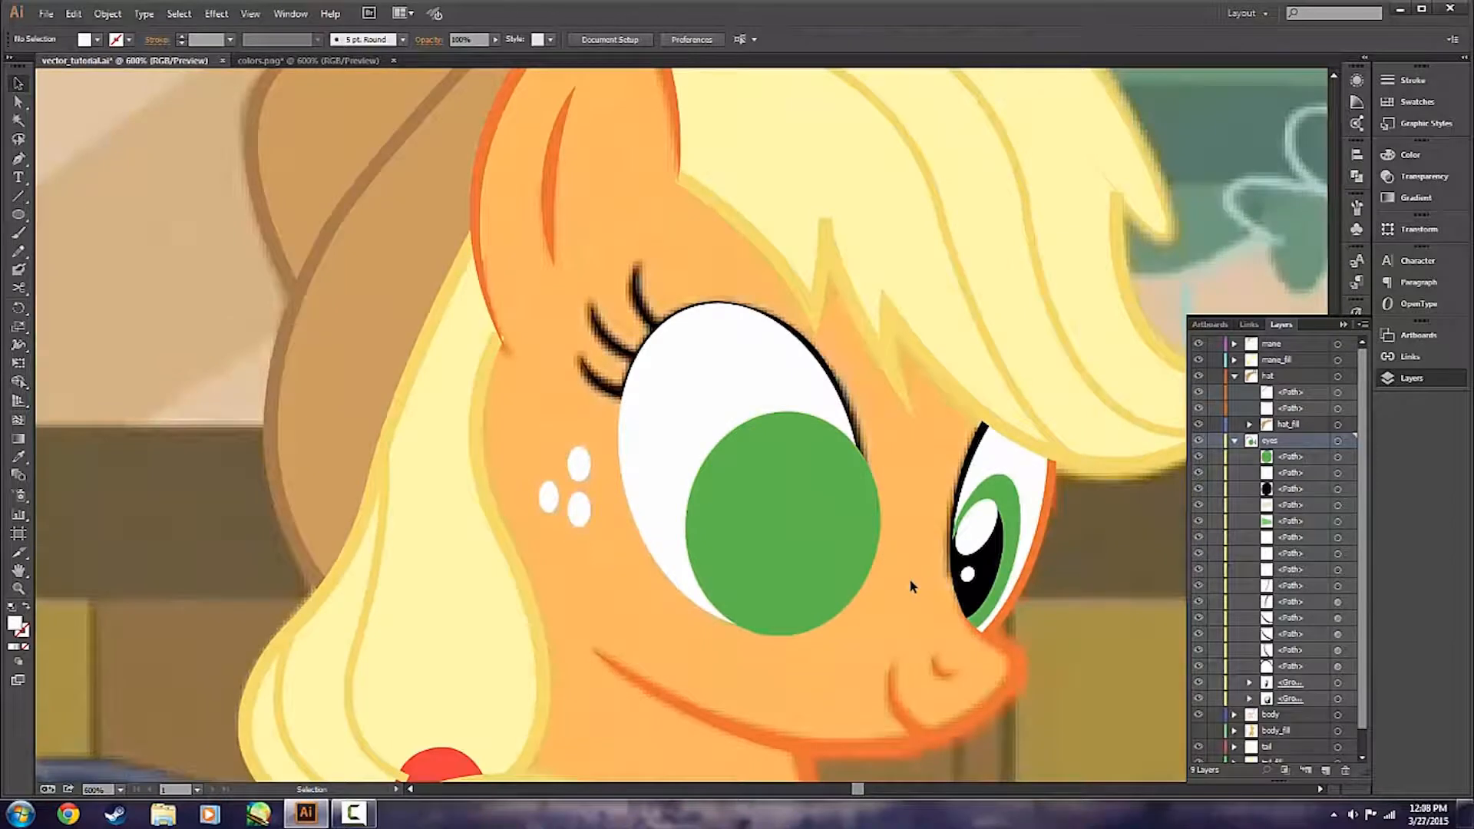
left_click(1343, 325)
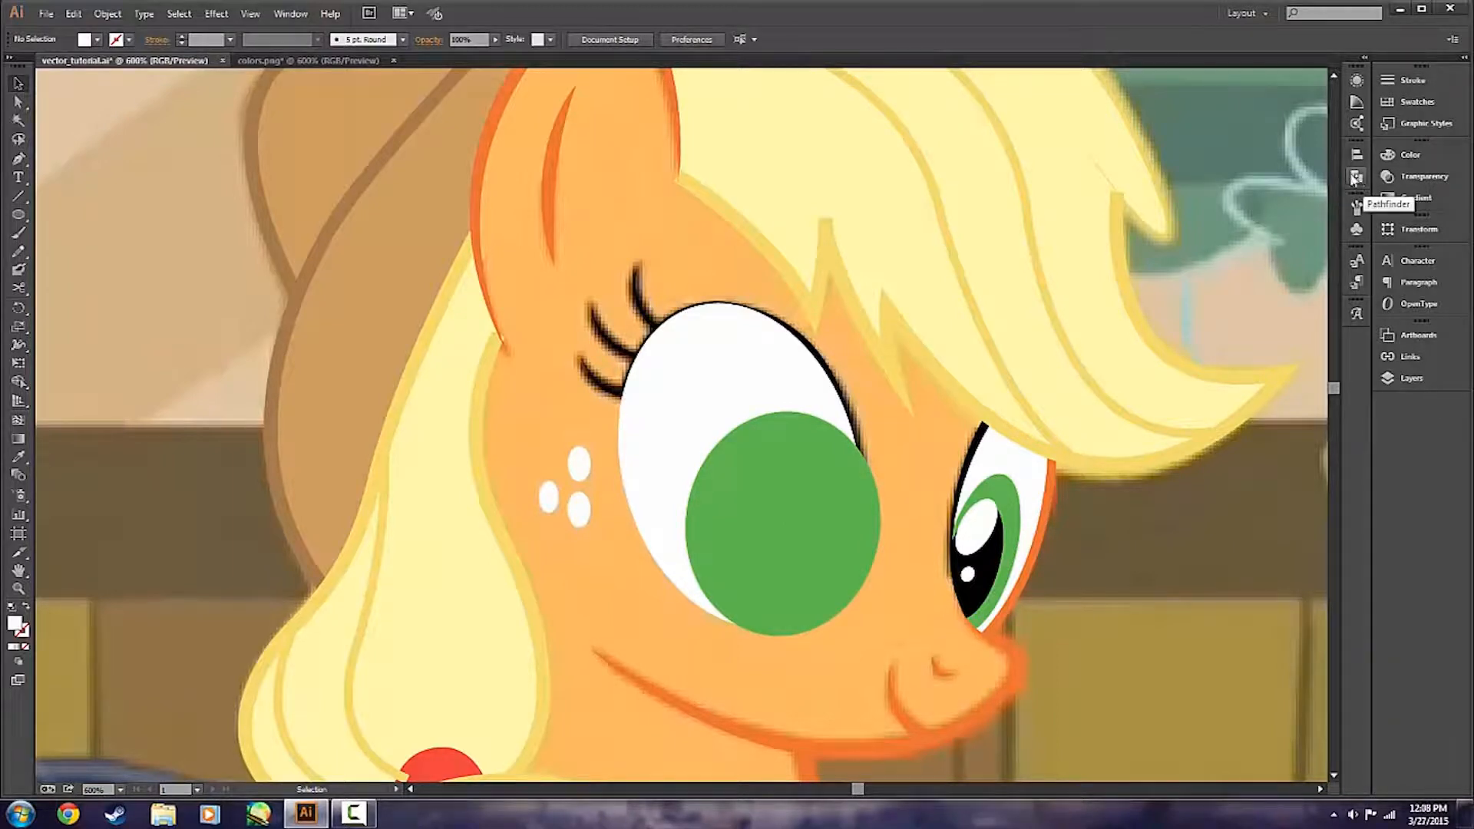
left_click(1357, 178)
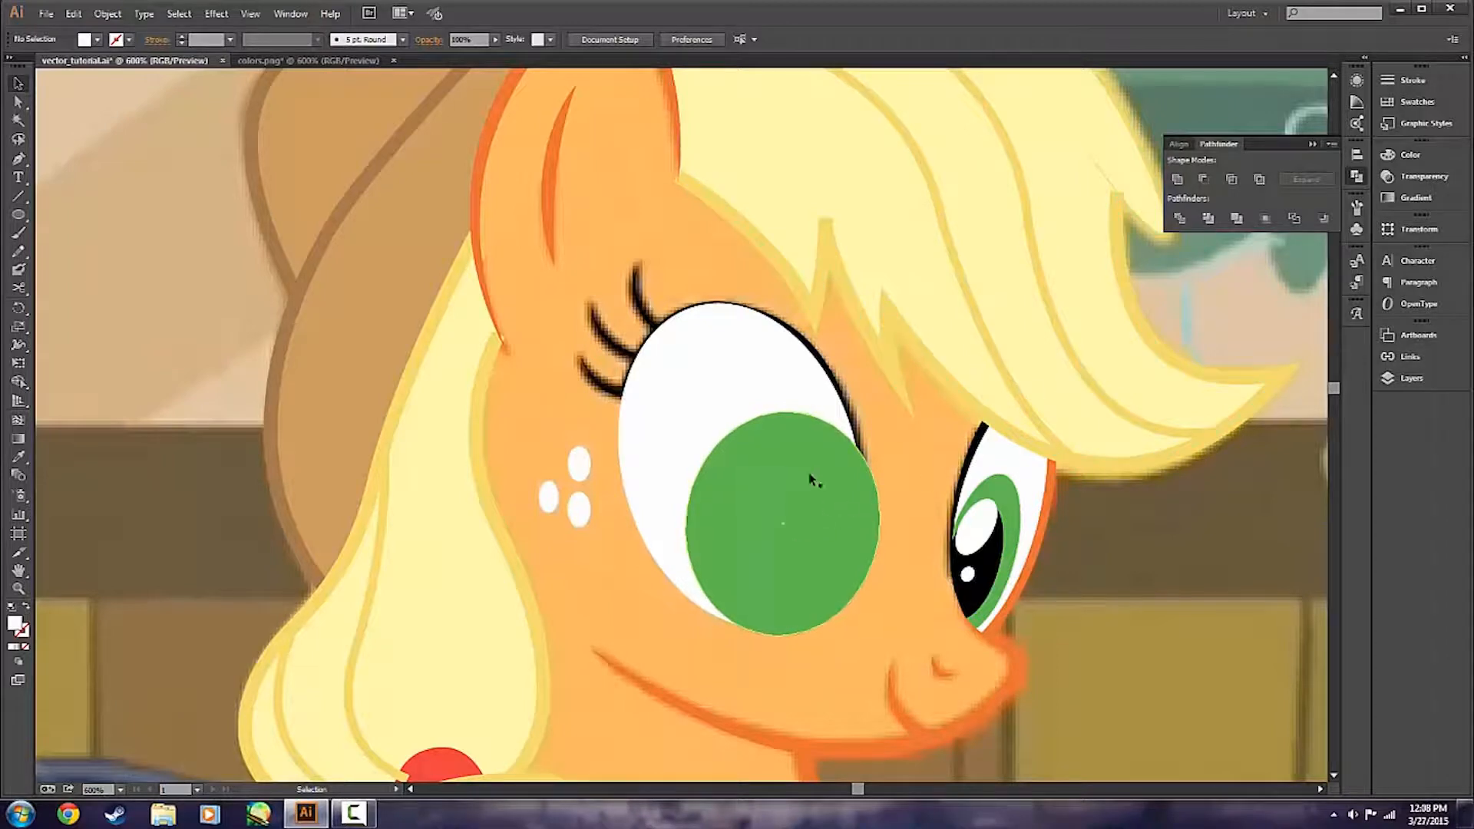
left_click(726, 542)
left_click(678, 461, "shift")
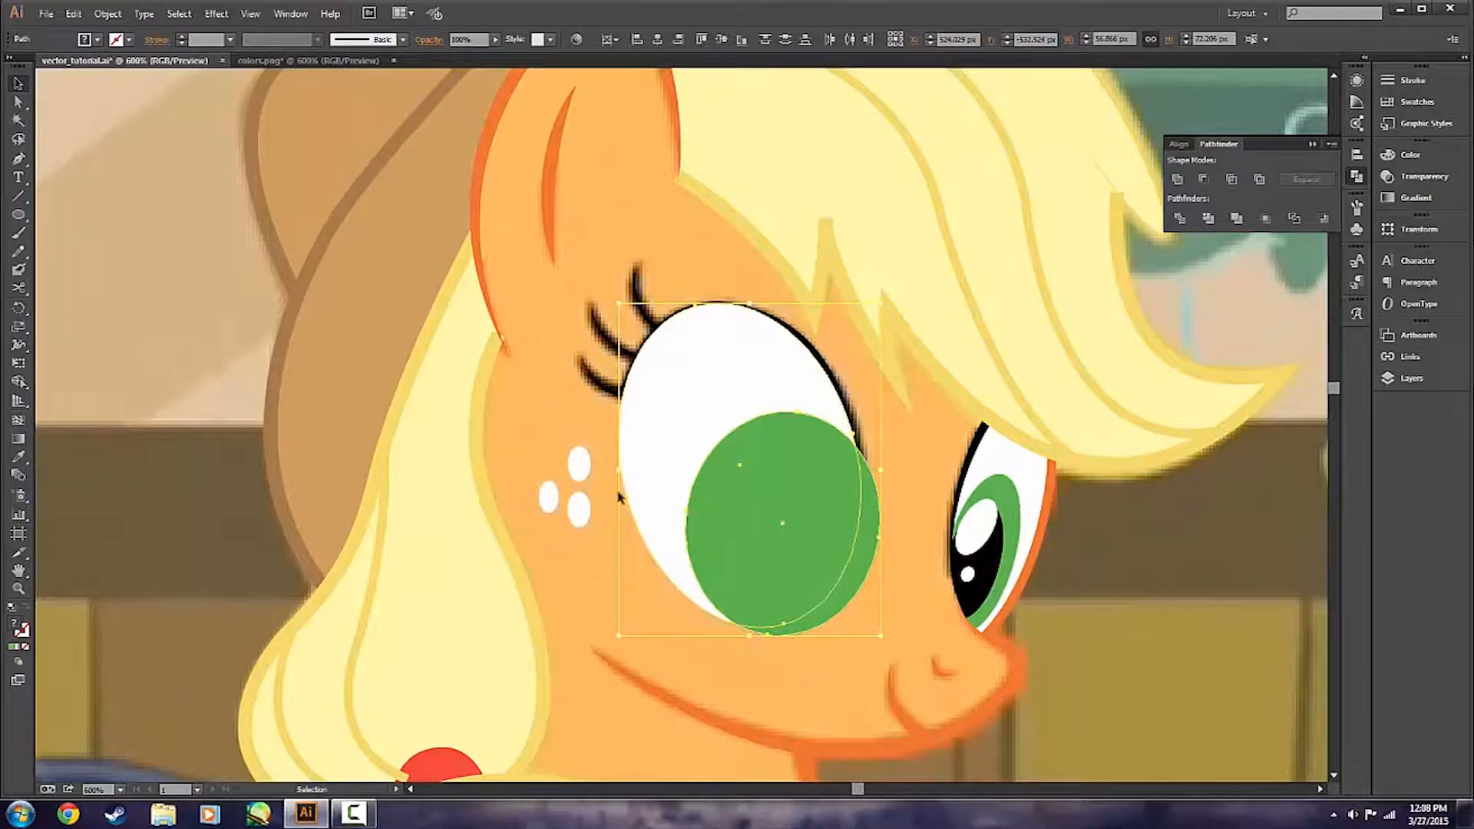
left_click(1204, 180)
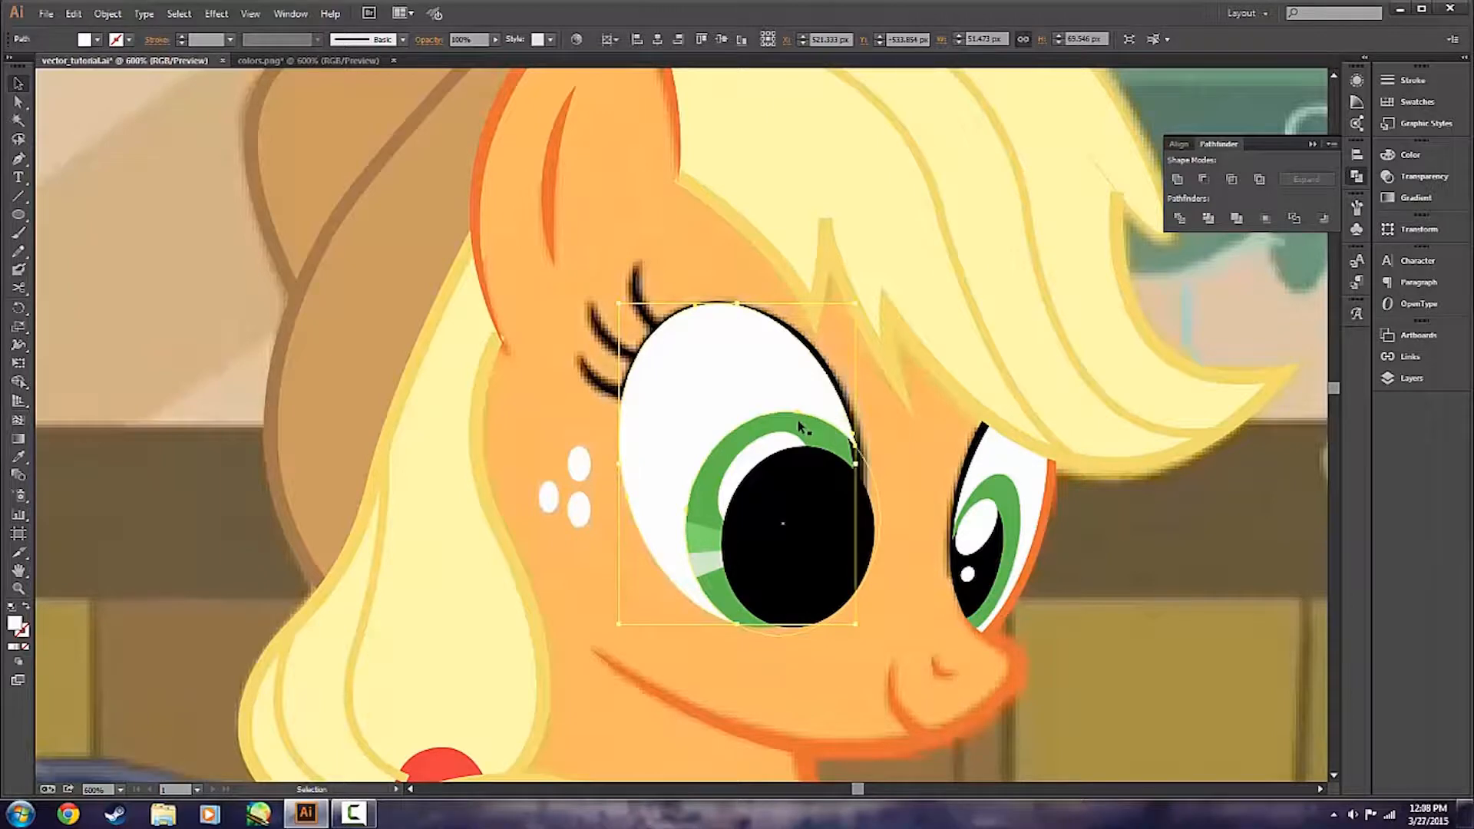
Move the cut white eye shape off the eye to inspect it, and undo the move.
left_click(907, 449)
left_click_drag(677, 399, 147, 295)
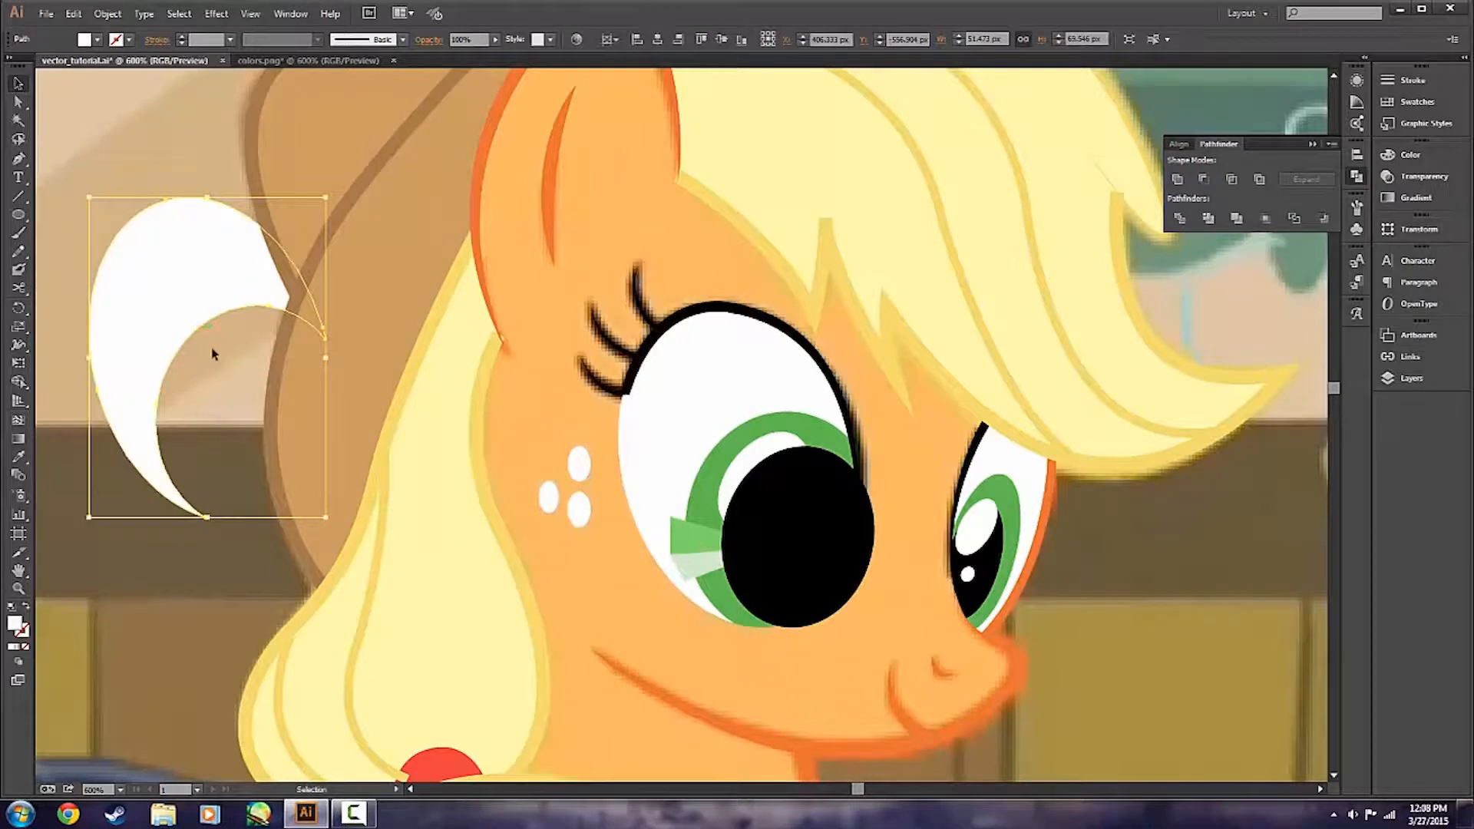
key("ctrl+z")
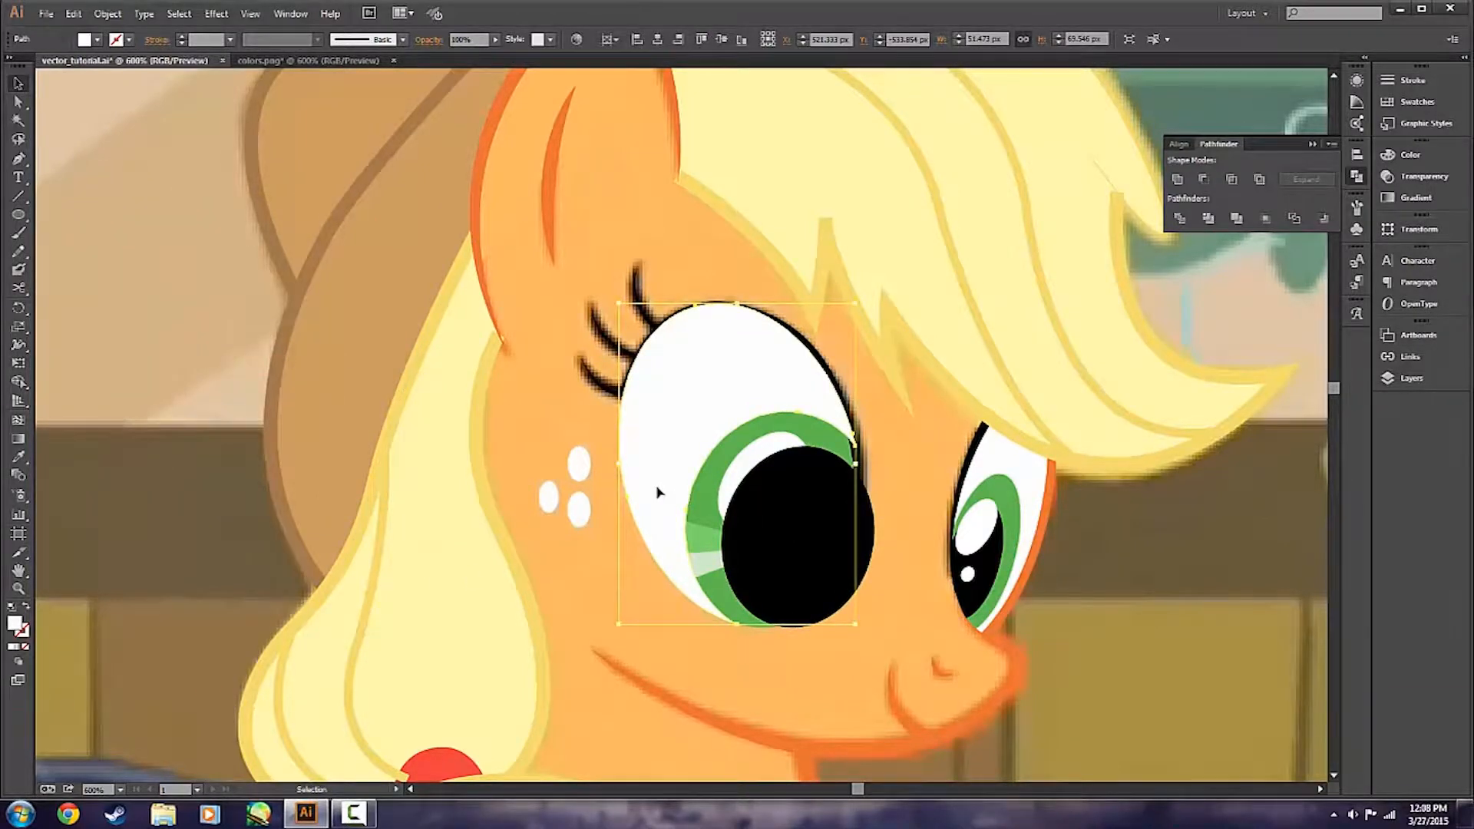
left_click(897, 493)
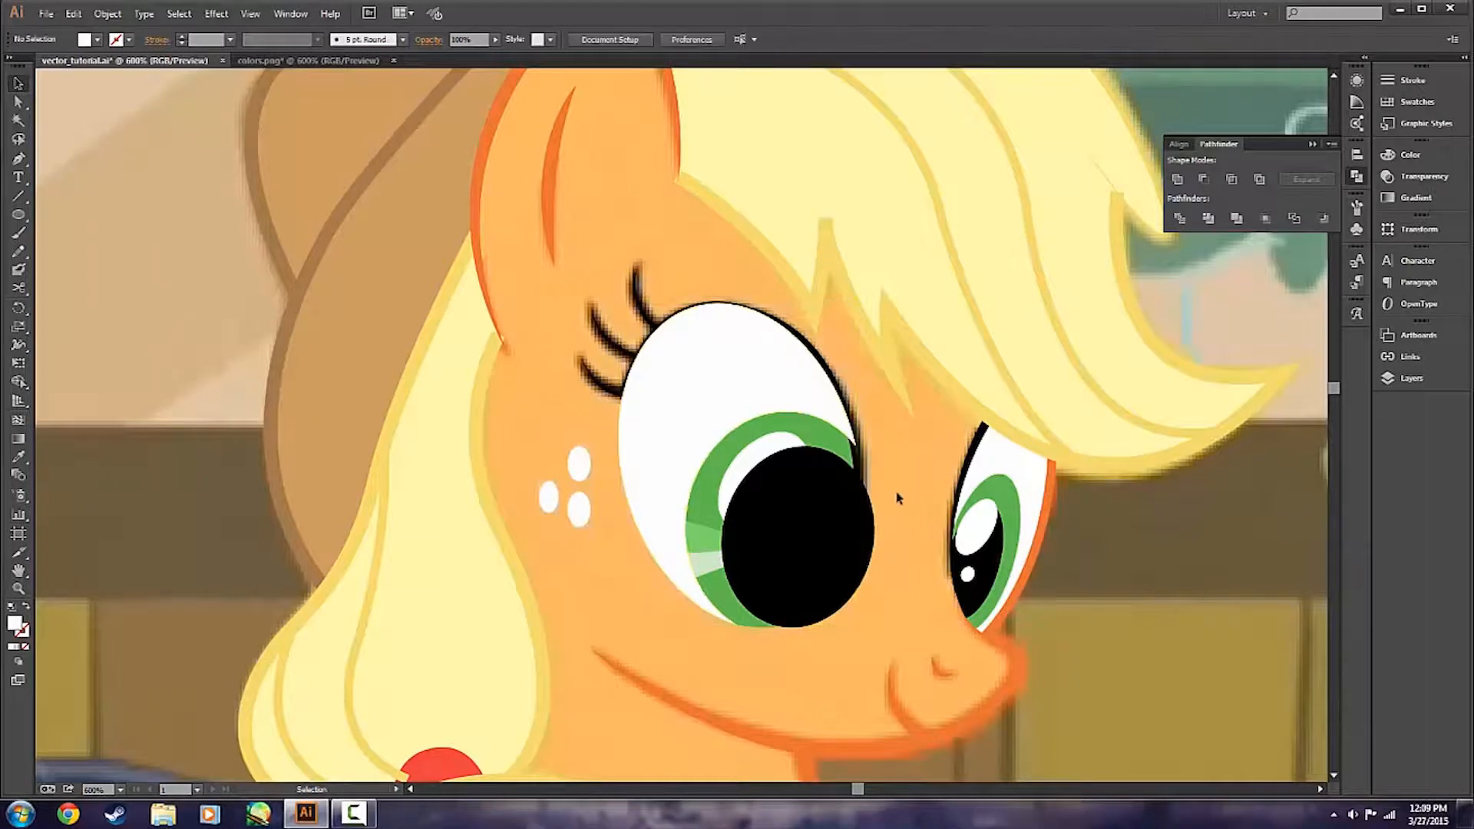
Fill the cut white eye shape black (000000) together with the pupil copy and group the two shapes.
left_click(747, 405)
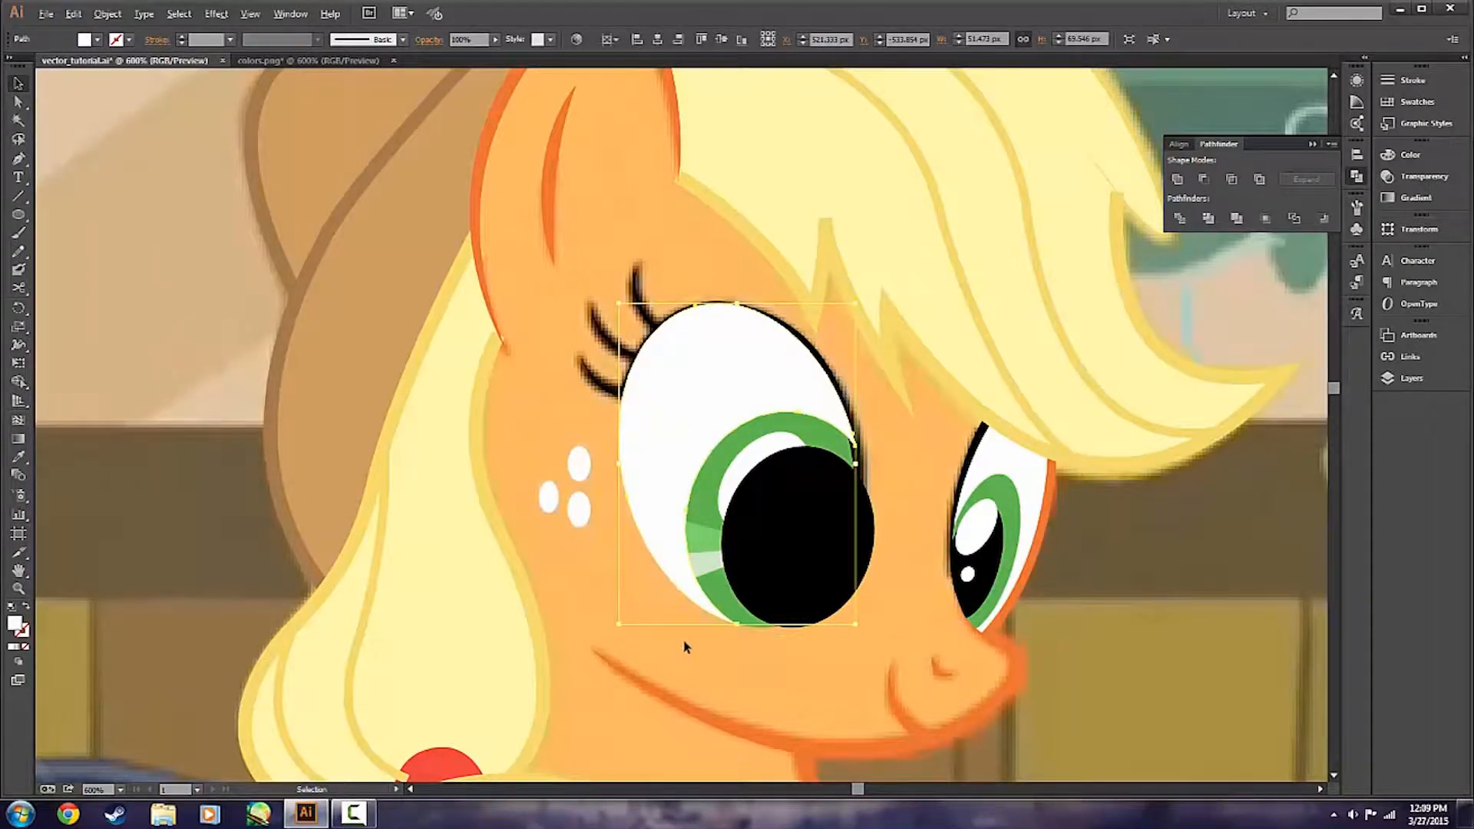
scroll(685, 647, "up", 1)
left_click(825, 499, "shift")
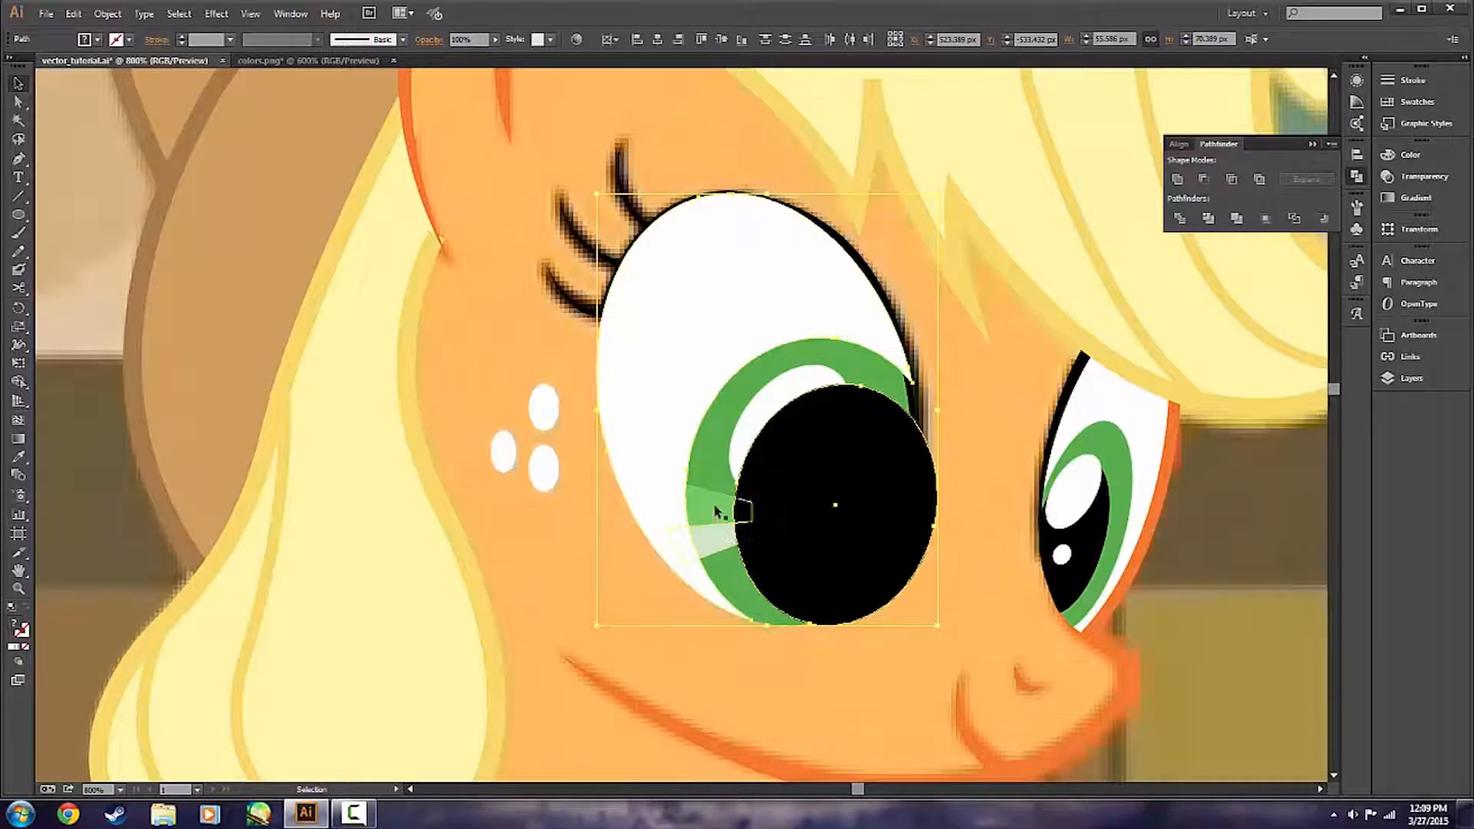
left_click(708, 667)
left_click(810, 513)
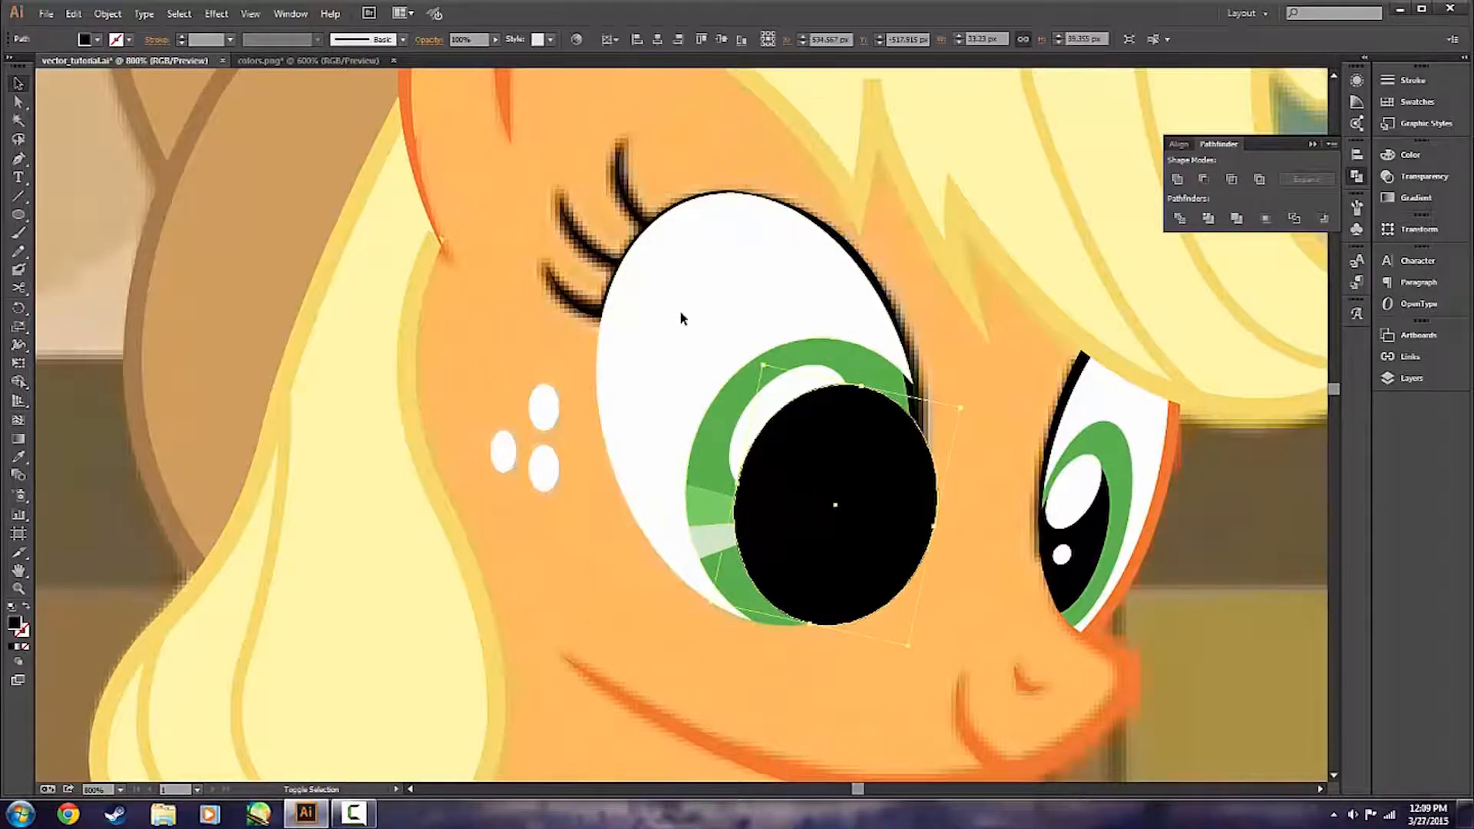
left_click(681, 317, "shift")
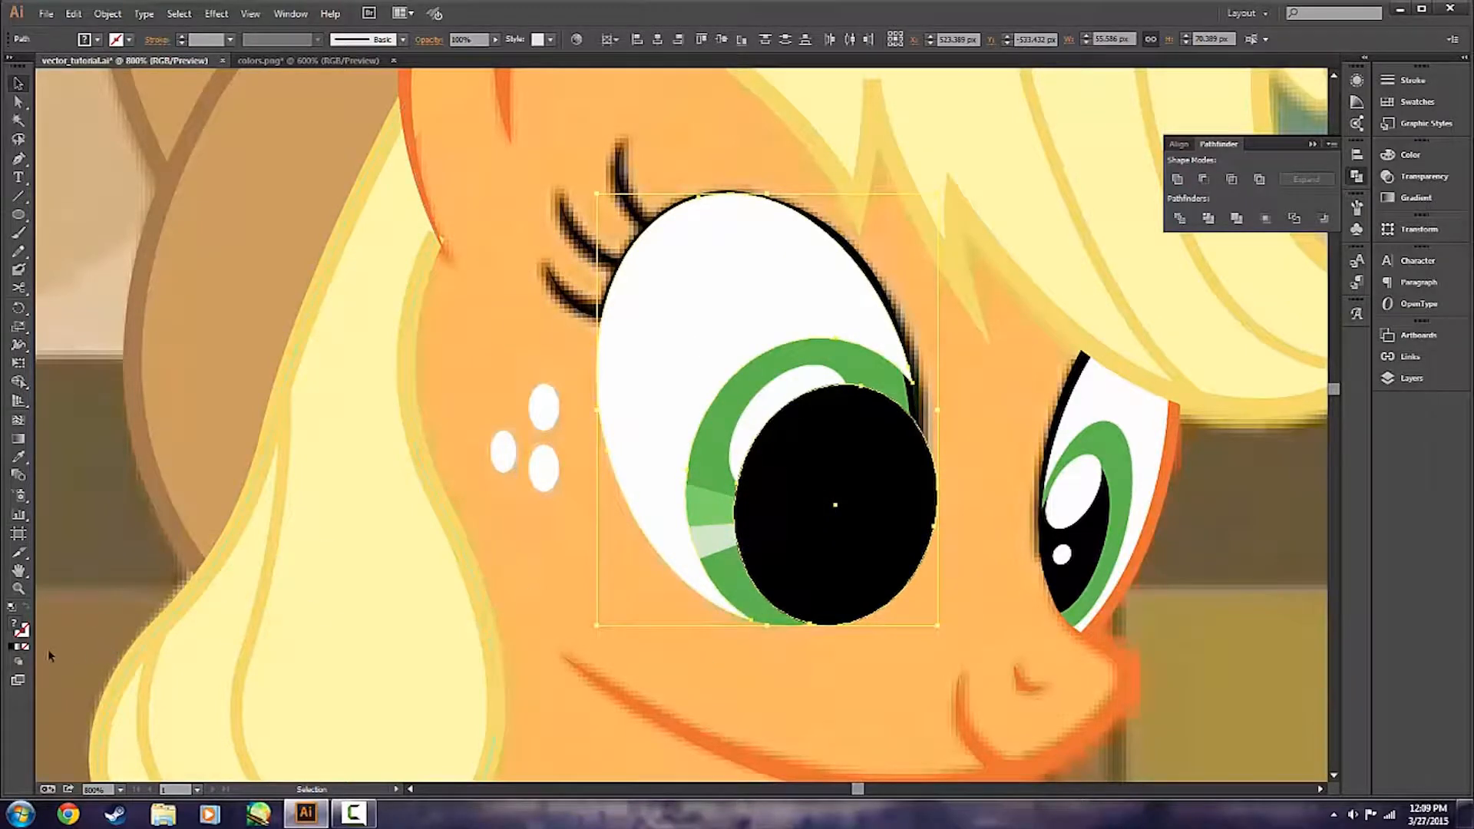
left_click(12, 647)
right_click(709, 332)
left_click(758, 407)
left_click(578, 596)
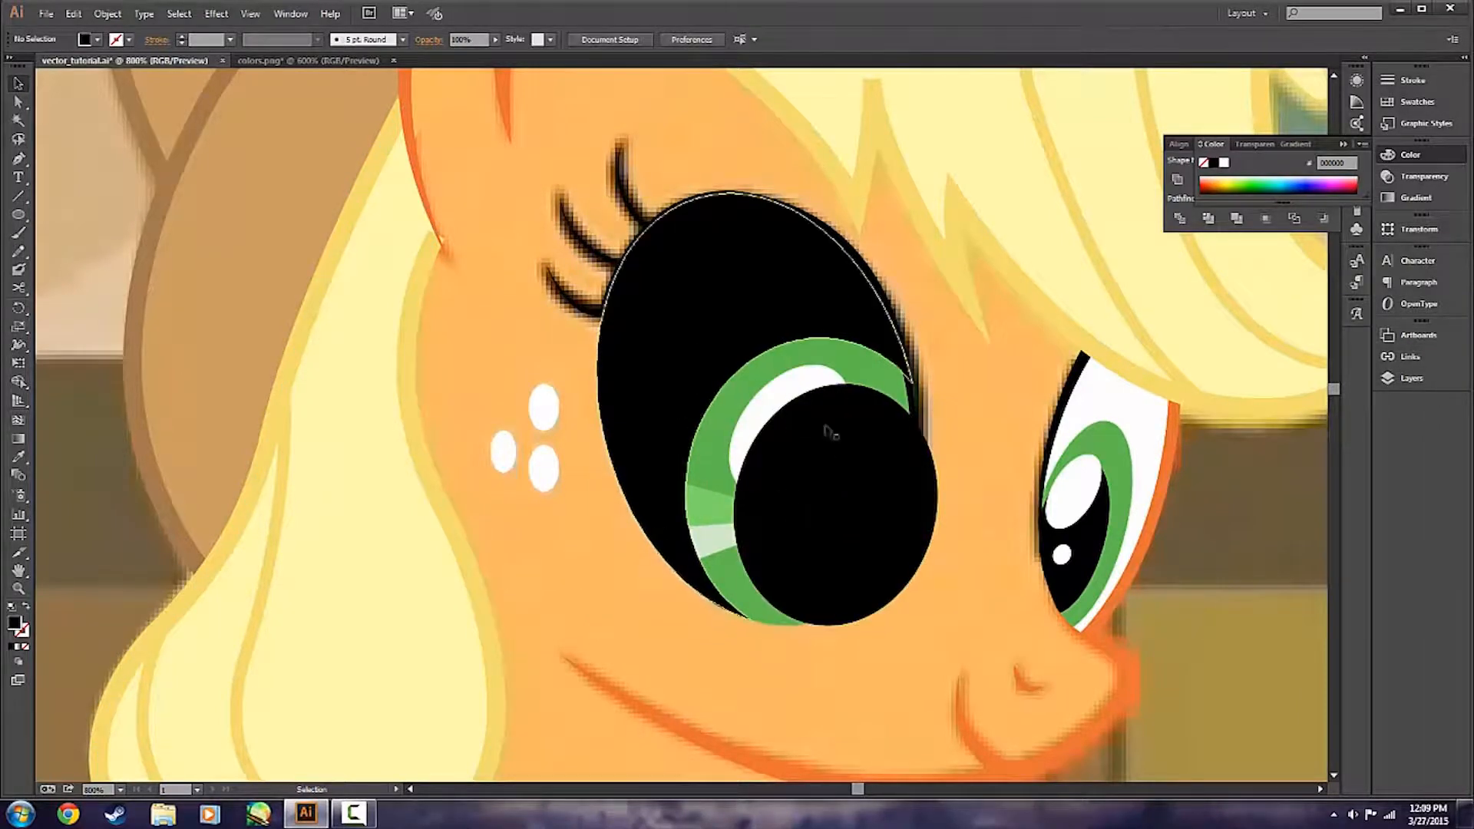
Try to subtract the black group from both iris highlights at once with Minus Front.
left_click(823, 517)
left_click(705, 545, "shift")
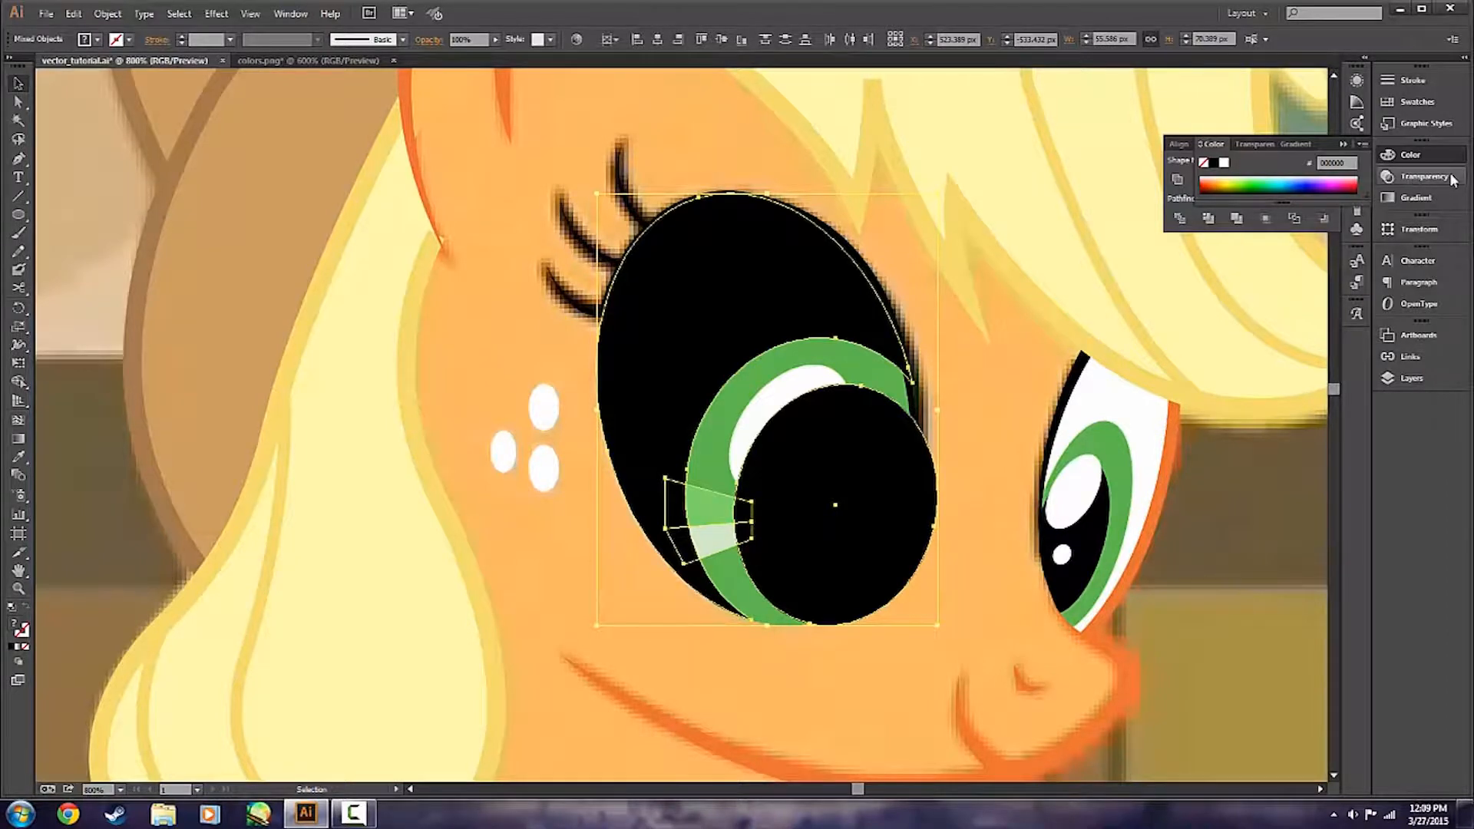
left_click(1357, 176)
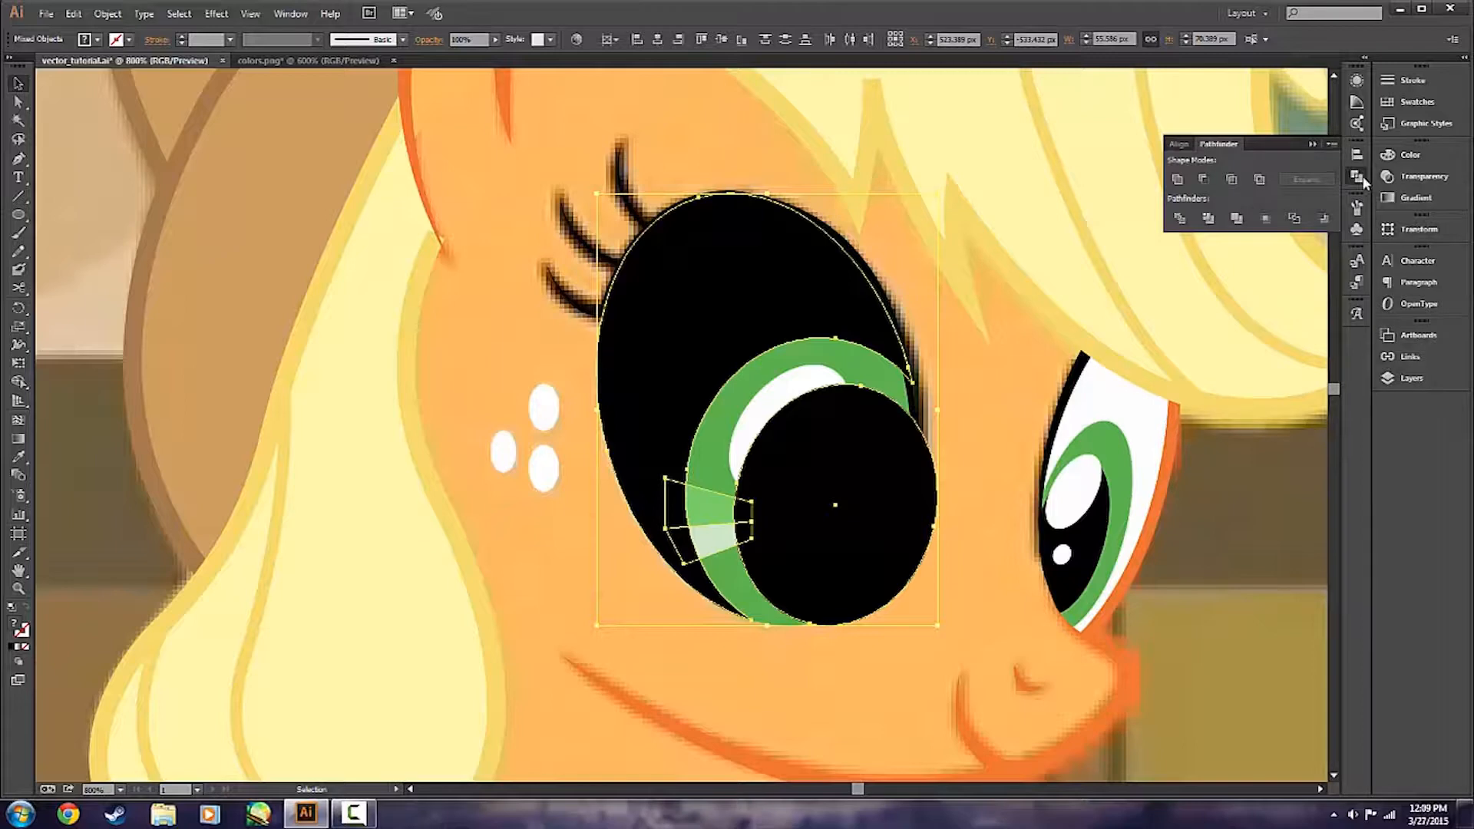
left_click(1202, 180)
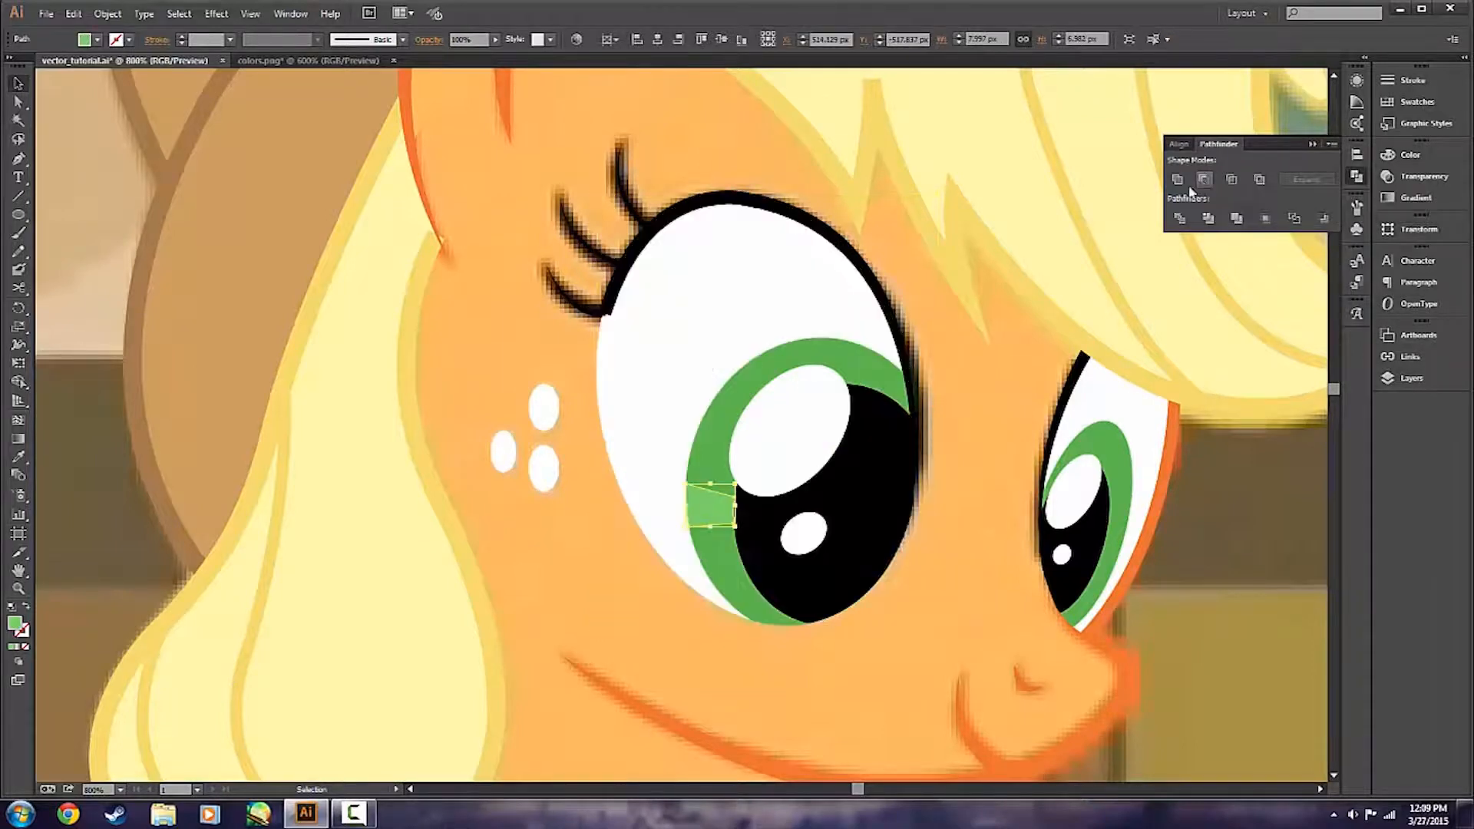
left_click(996, 528)
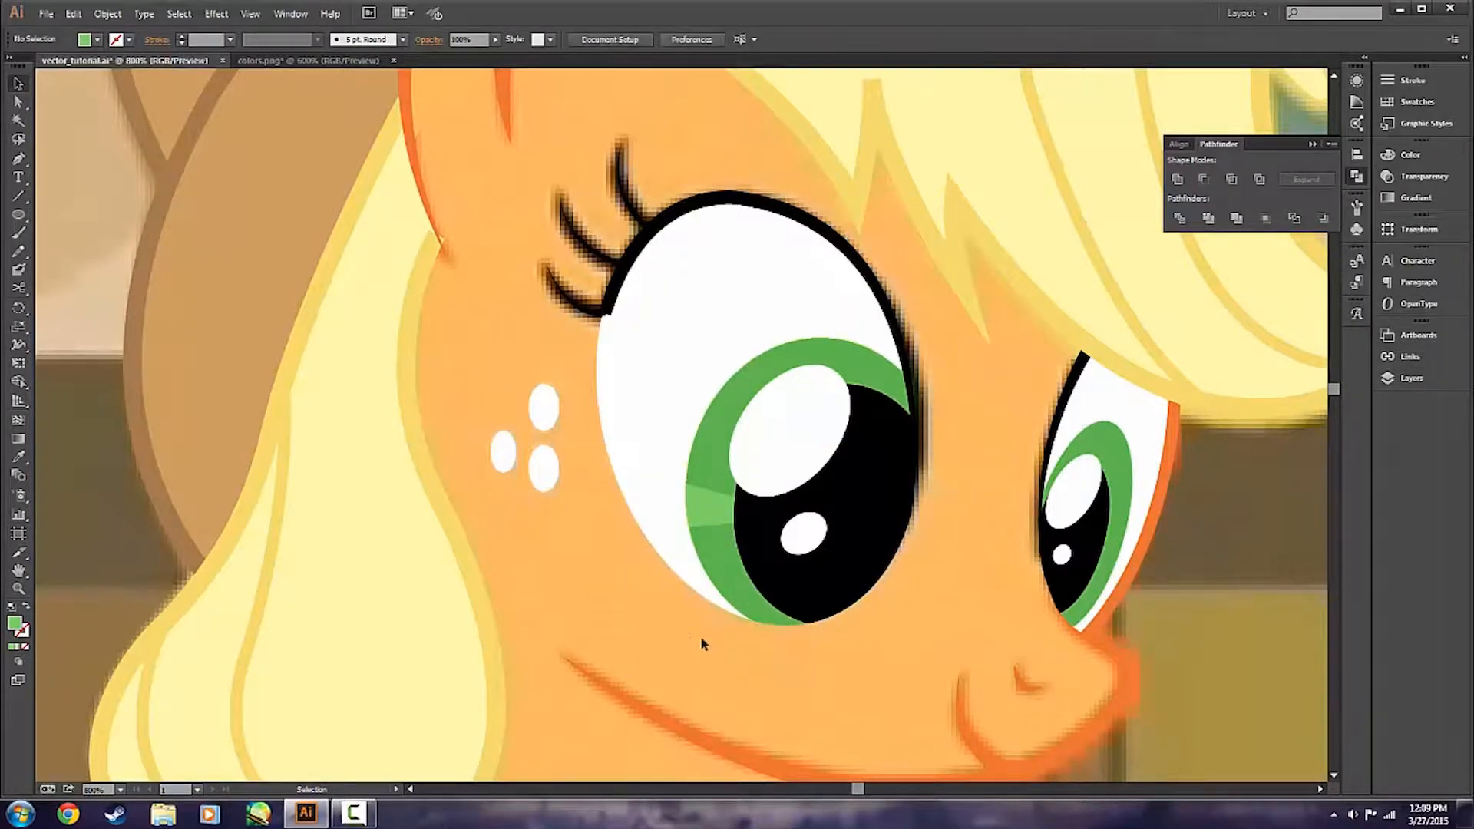
key("ctrl+z")
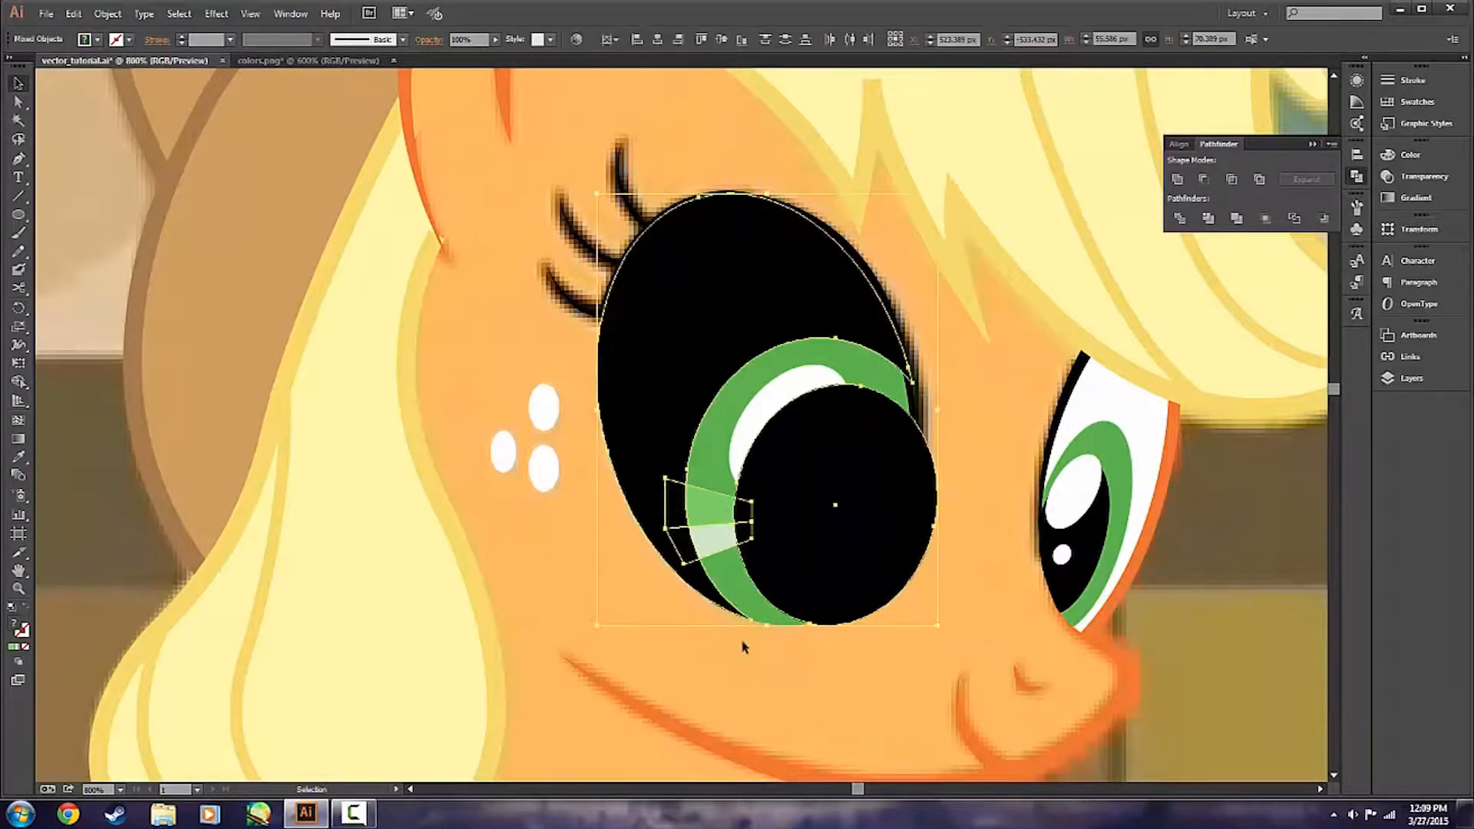
Group the two iris highlights and try the Pathfinder's Trim on them together with the black group.
left_click(690, 701)
left_click(708, 537)
right_click(714, 542)
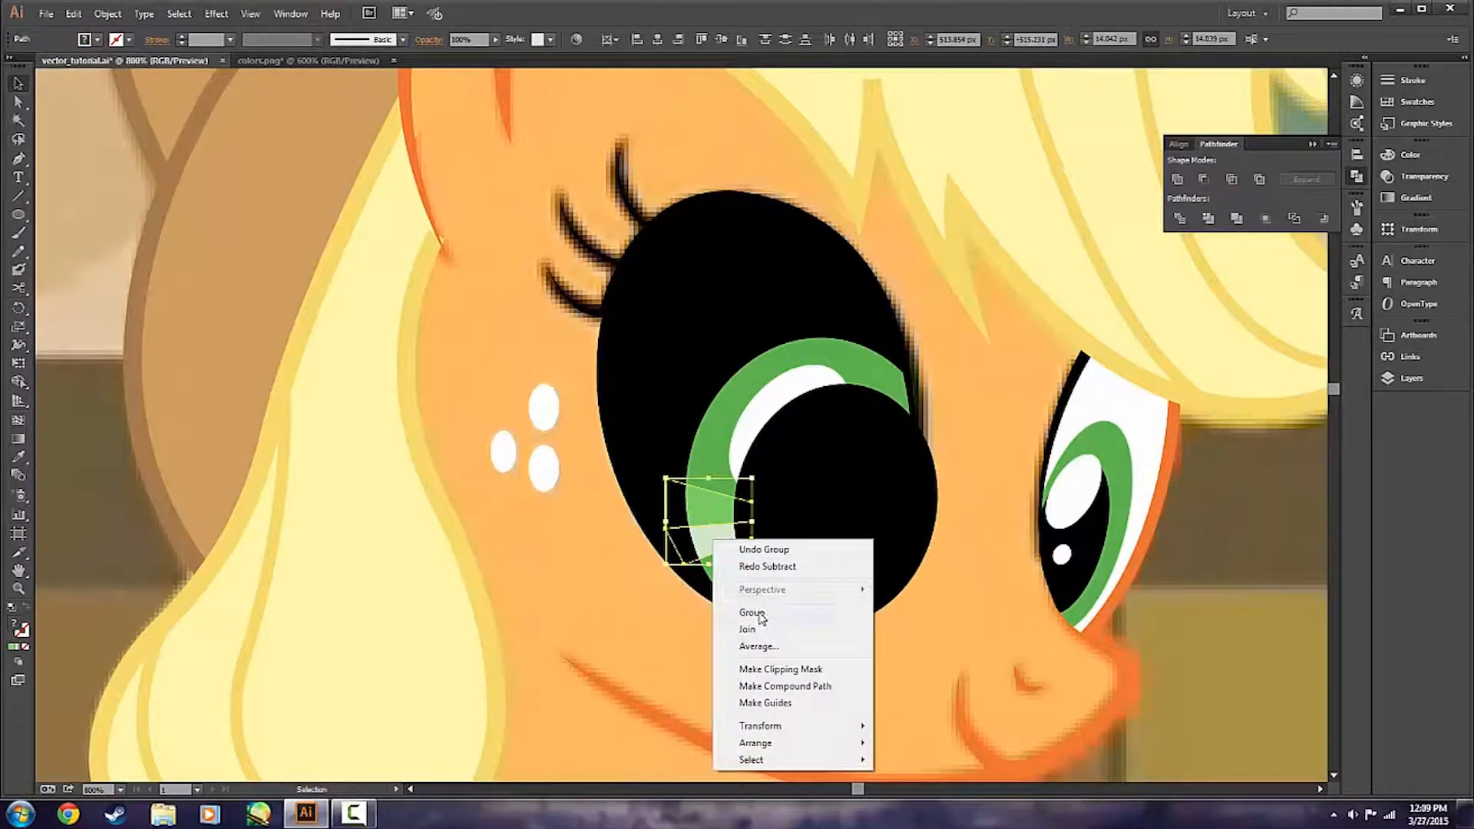
left_click(758, 614)
left_click(756, 643)
left_click(787, 529)
left_click(714, 510, "shift")
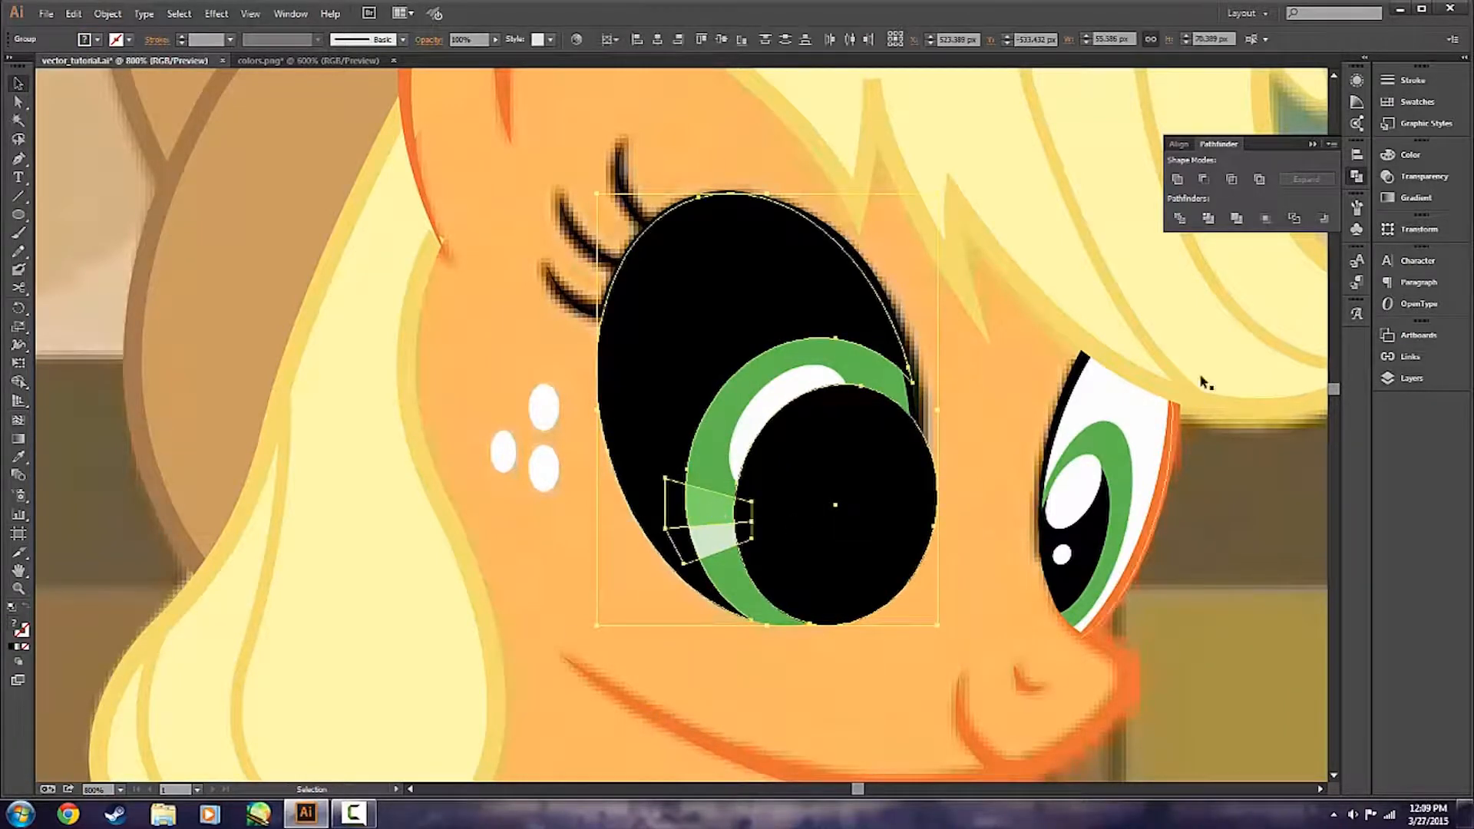
left_click(1210, 218)
key("ctrl+z")
Ungroup the two iris highlights.
left_click(653, 676)
left_click(803, 494)
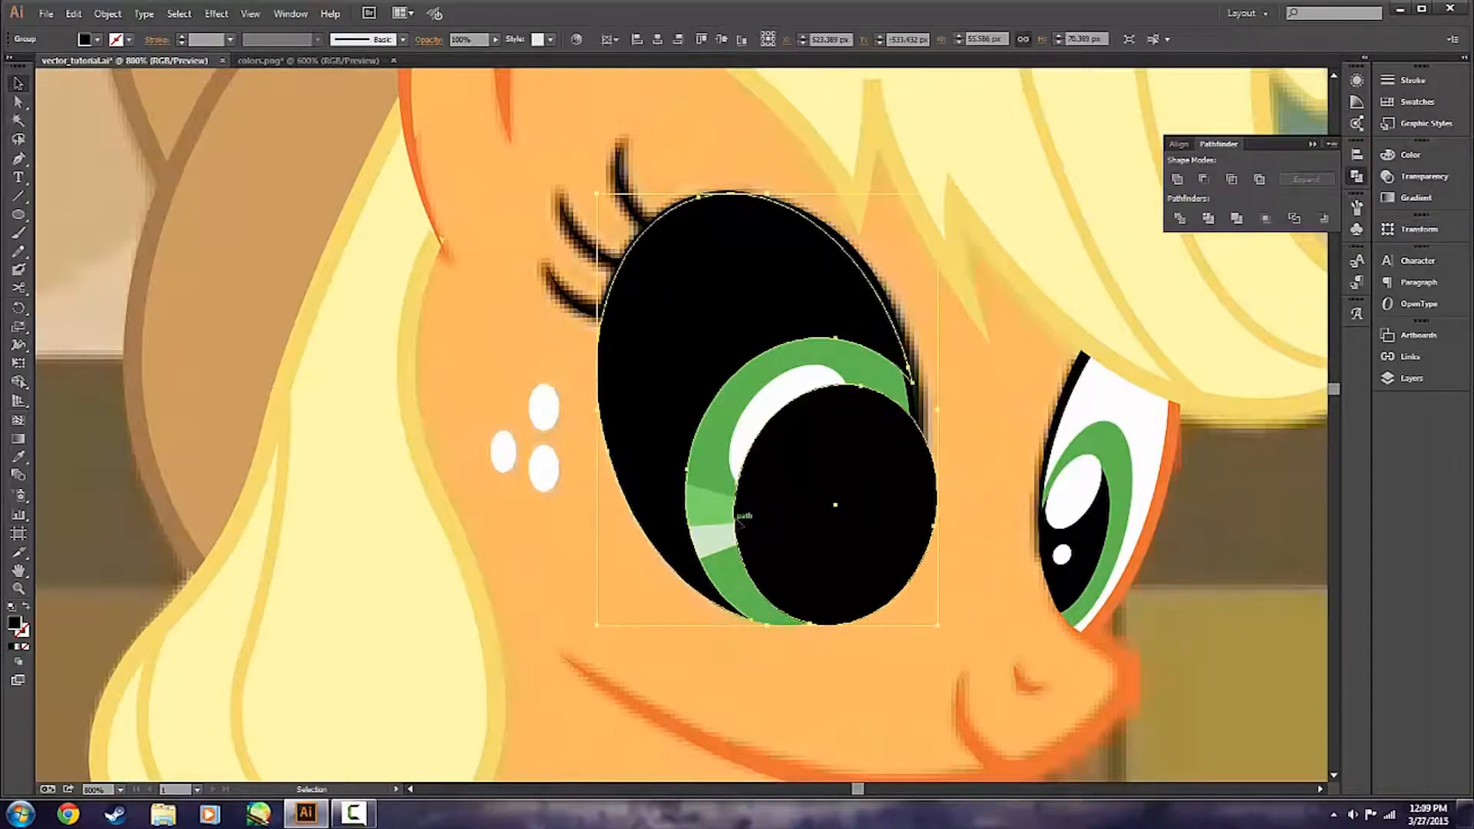
key("a")
key("v")
left_click(707, 522, "shift")
left_click(708, 522)
right_click(725, 513)
left_click(792, 605)
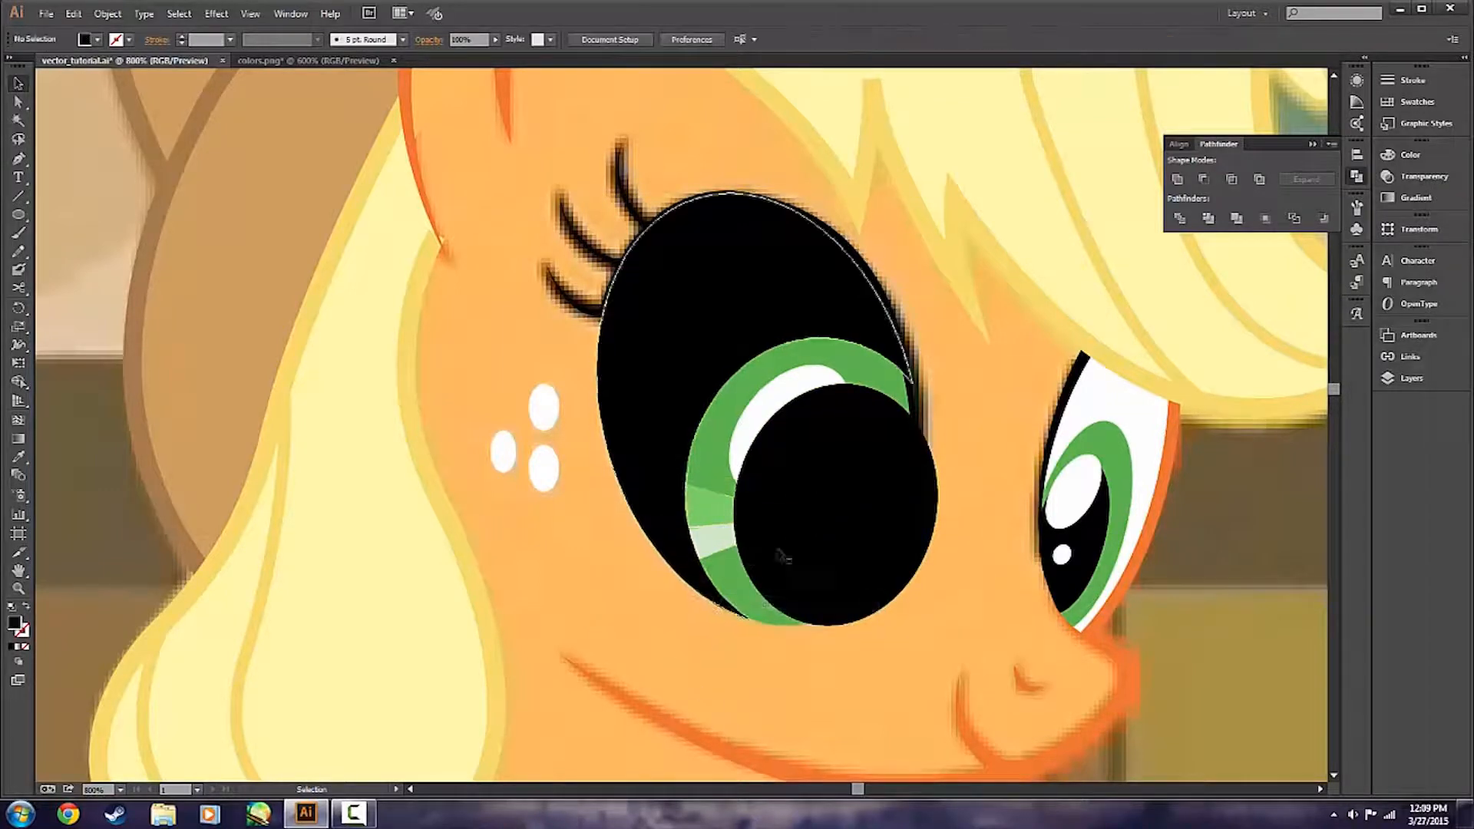
Cut the green and the pale highlight separately to the iris outline by subtracting copies of the black group with Minus Front.
left_click(725, 526, "shift")
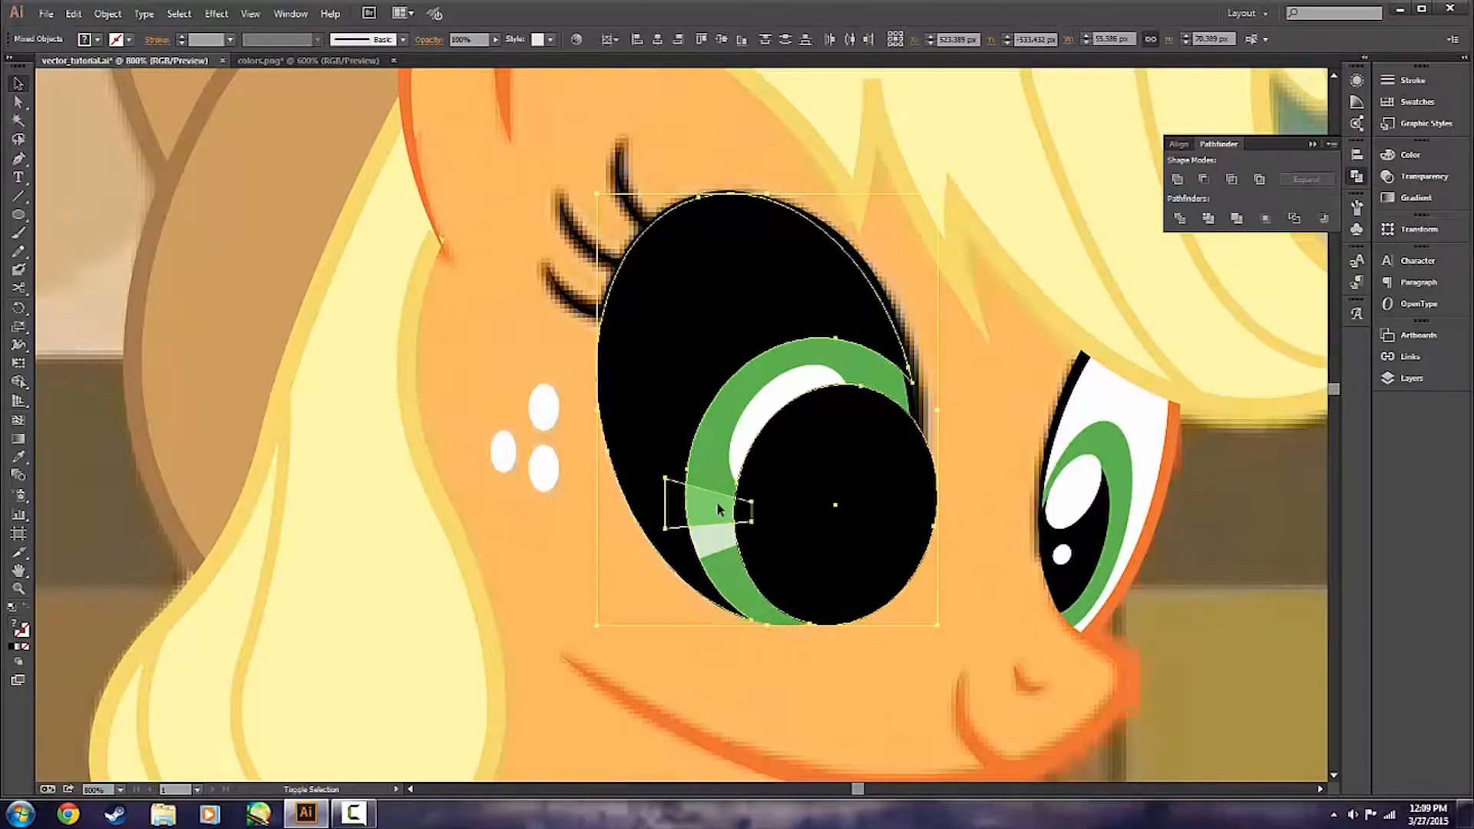
left_click(1205, 179)
left_click(779, 703)
left_click(828, 551)
left_click(731, 542, "shift")
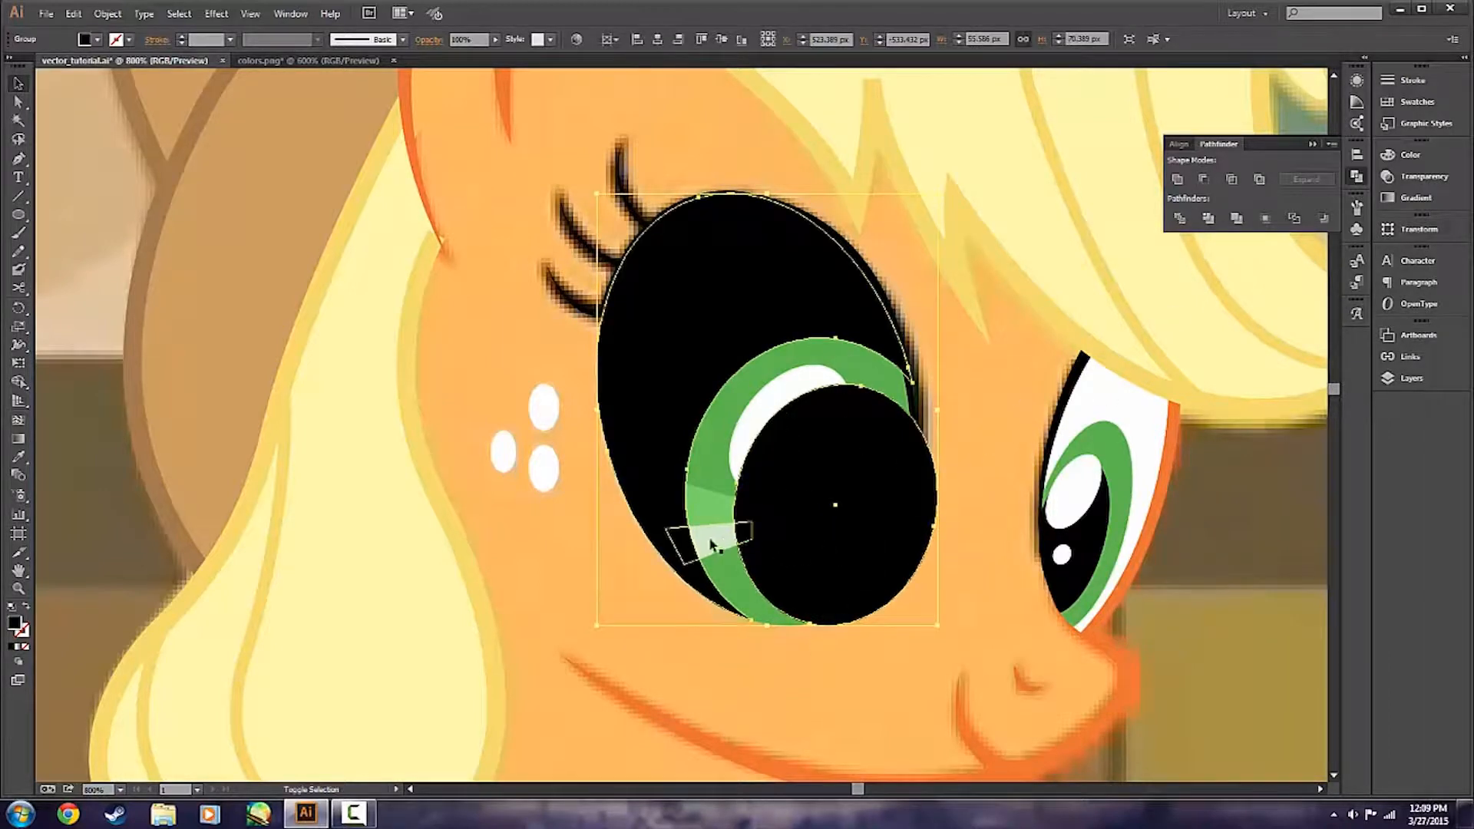
left_click(1205, 179)
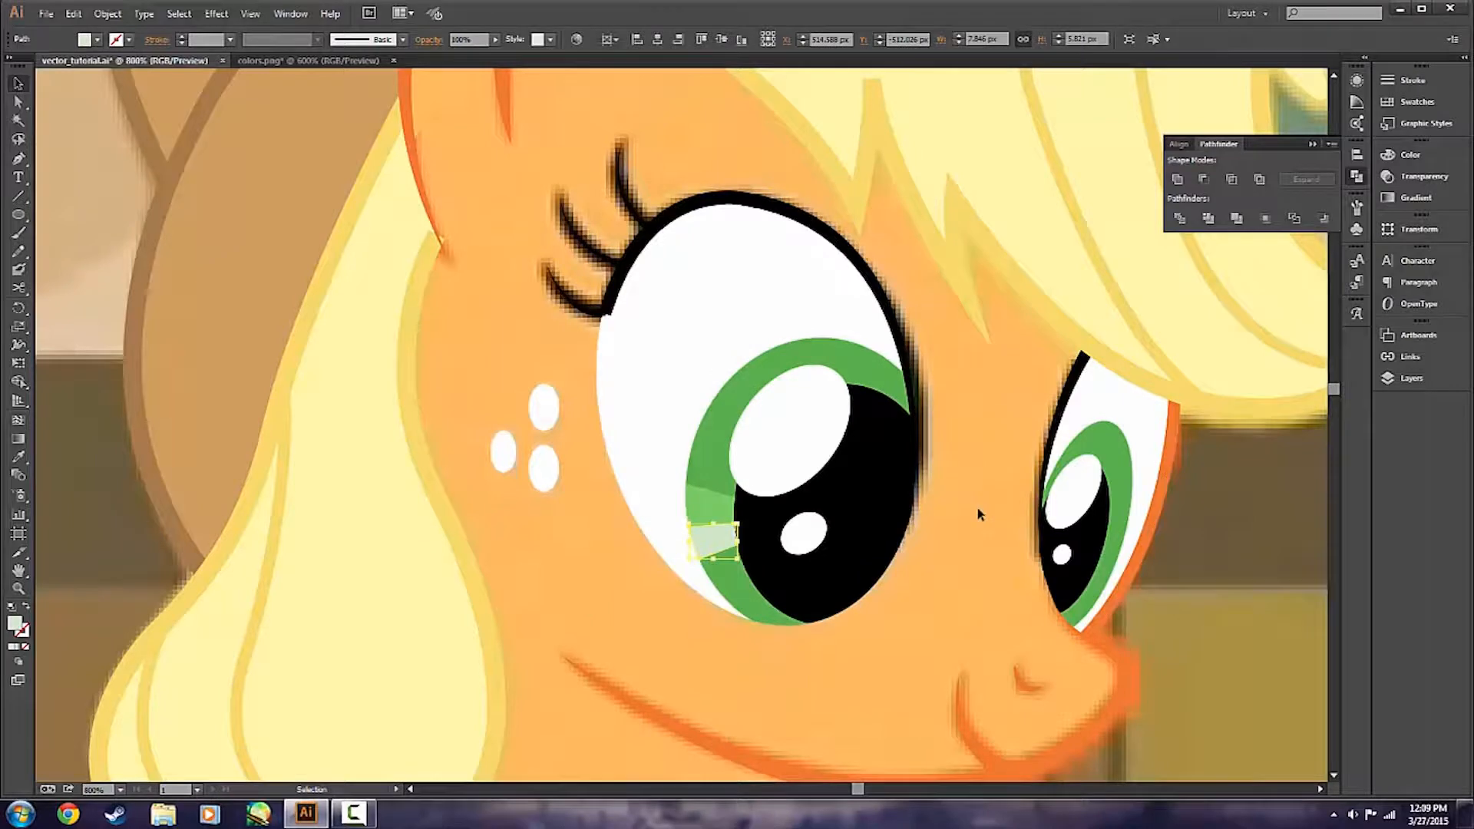
left_click(978, 513)
scroll(738, 586, "up", 3)
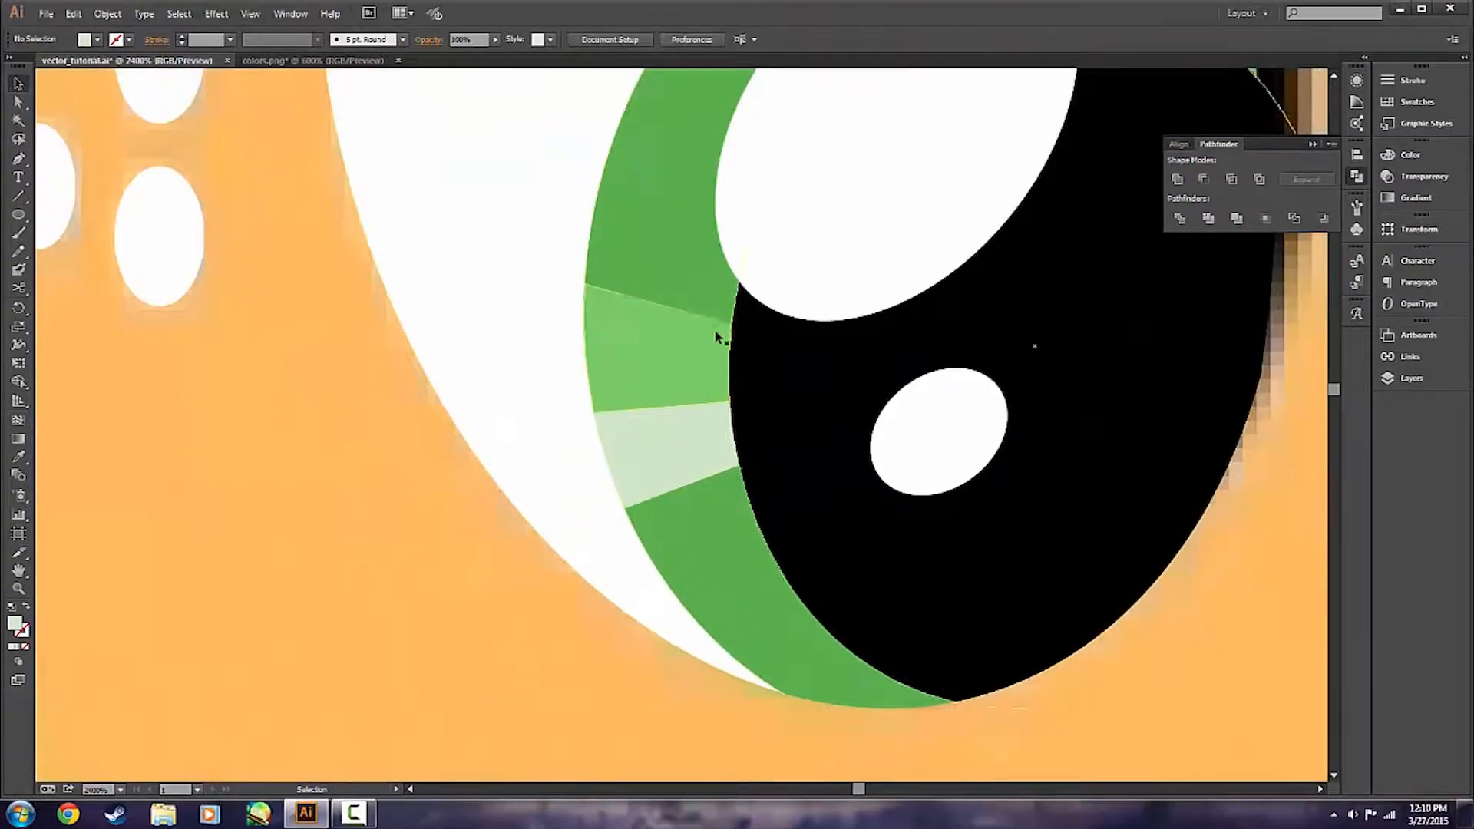
scroll(411, 643, "down", 3)
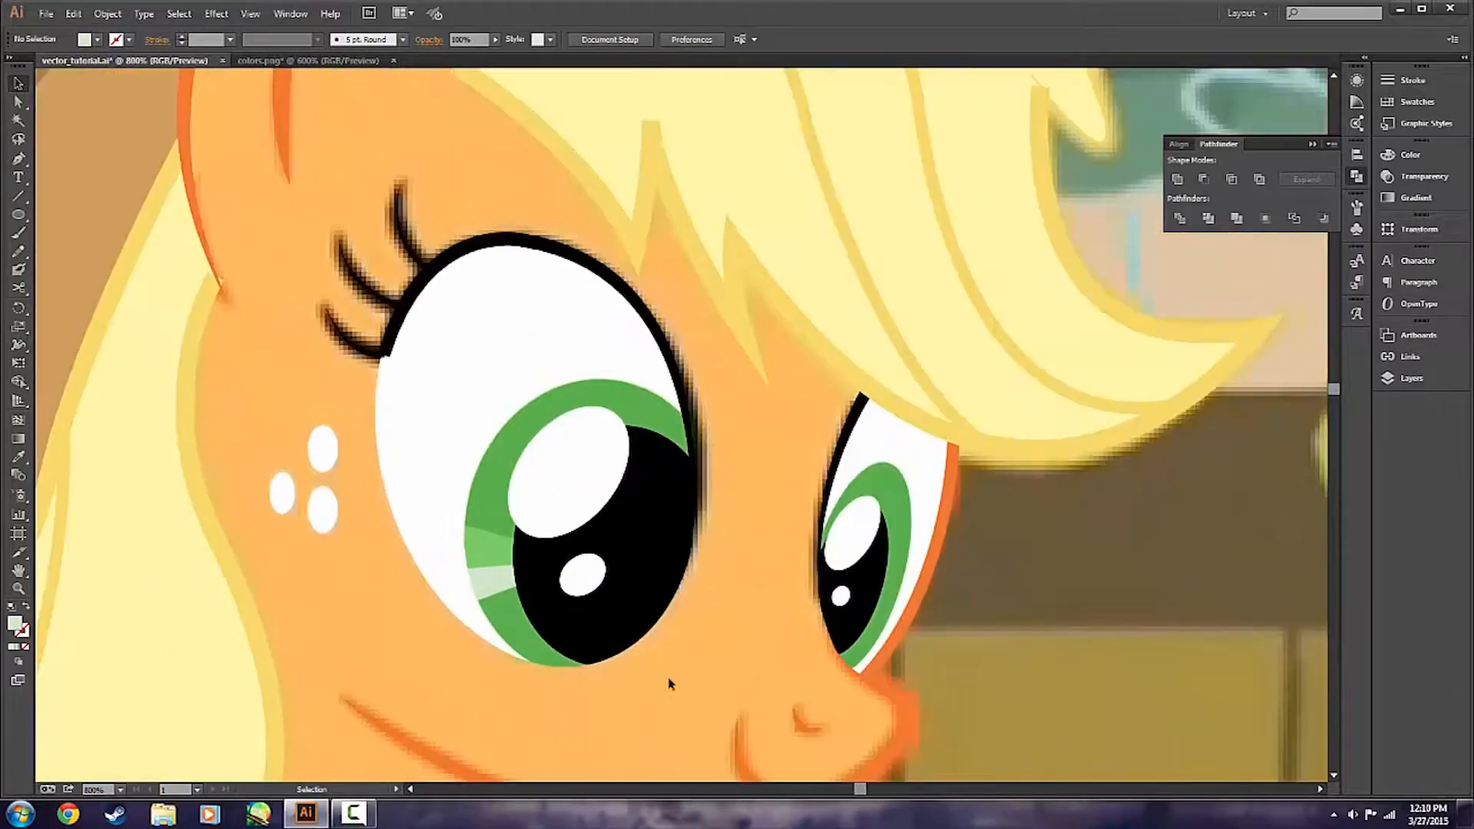
Set the nearer eye group's opacity to 50% and select its two iris highlights.
scroll(814, 679, "down", 4)
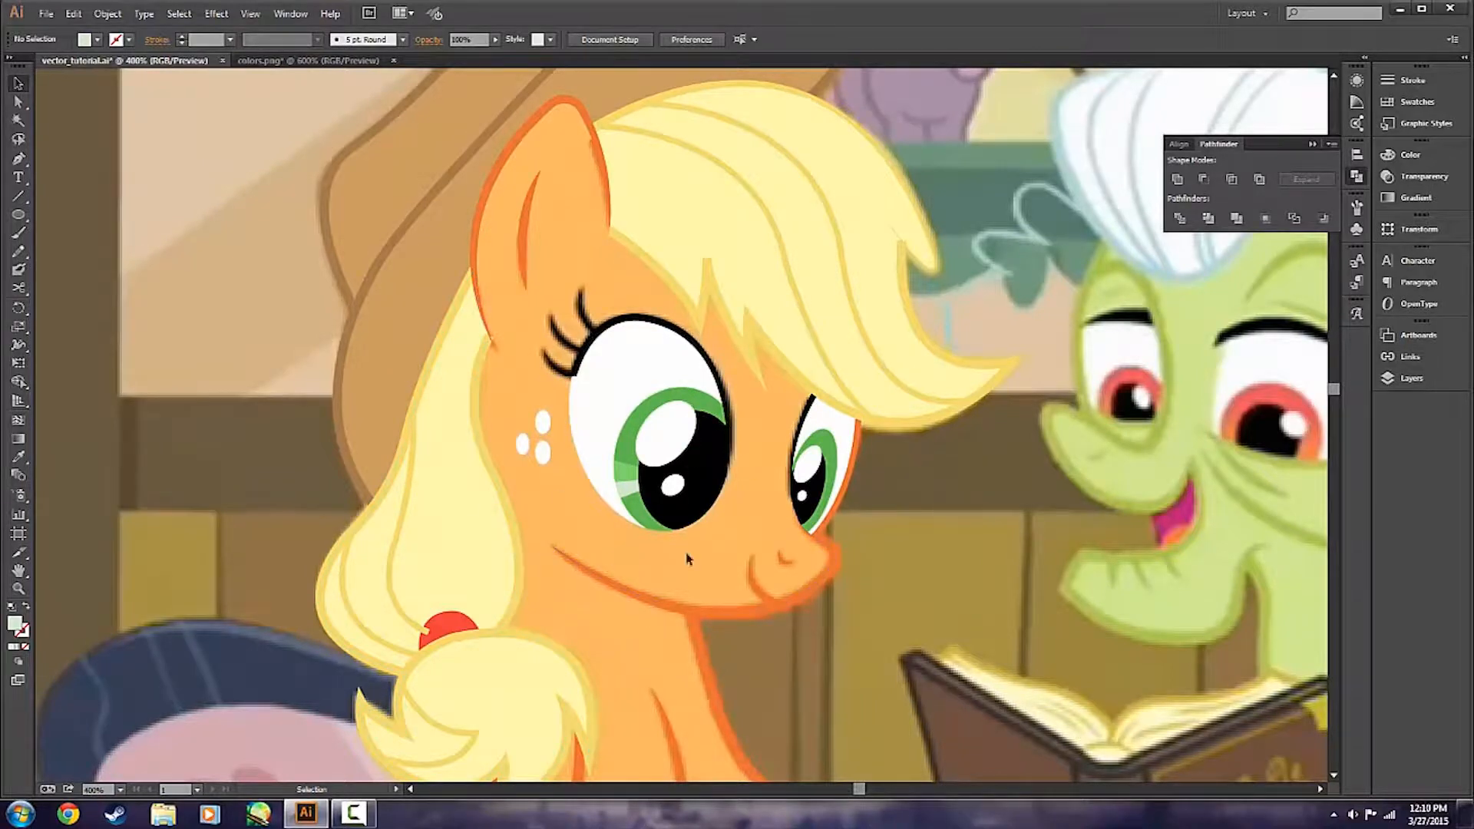
scroll(584, 492, "up", 3)
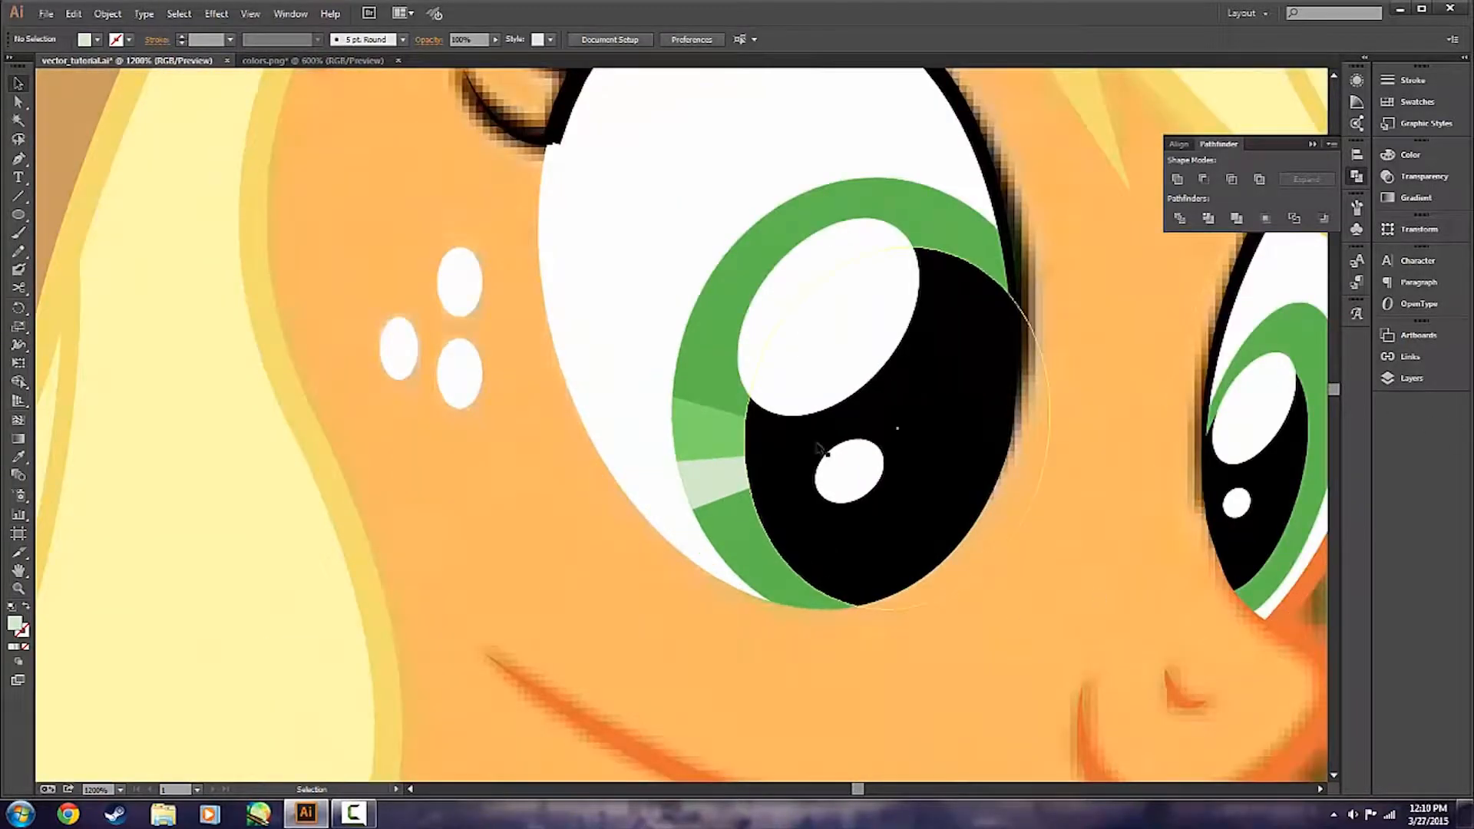
left_click(725, 376)
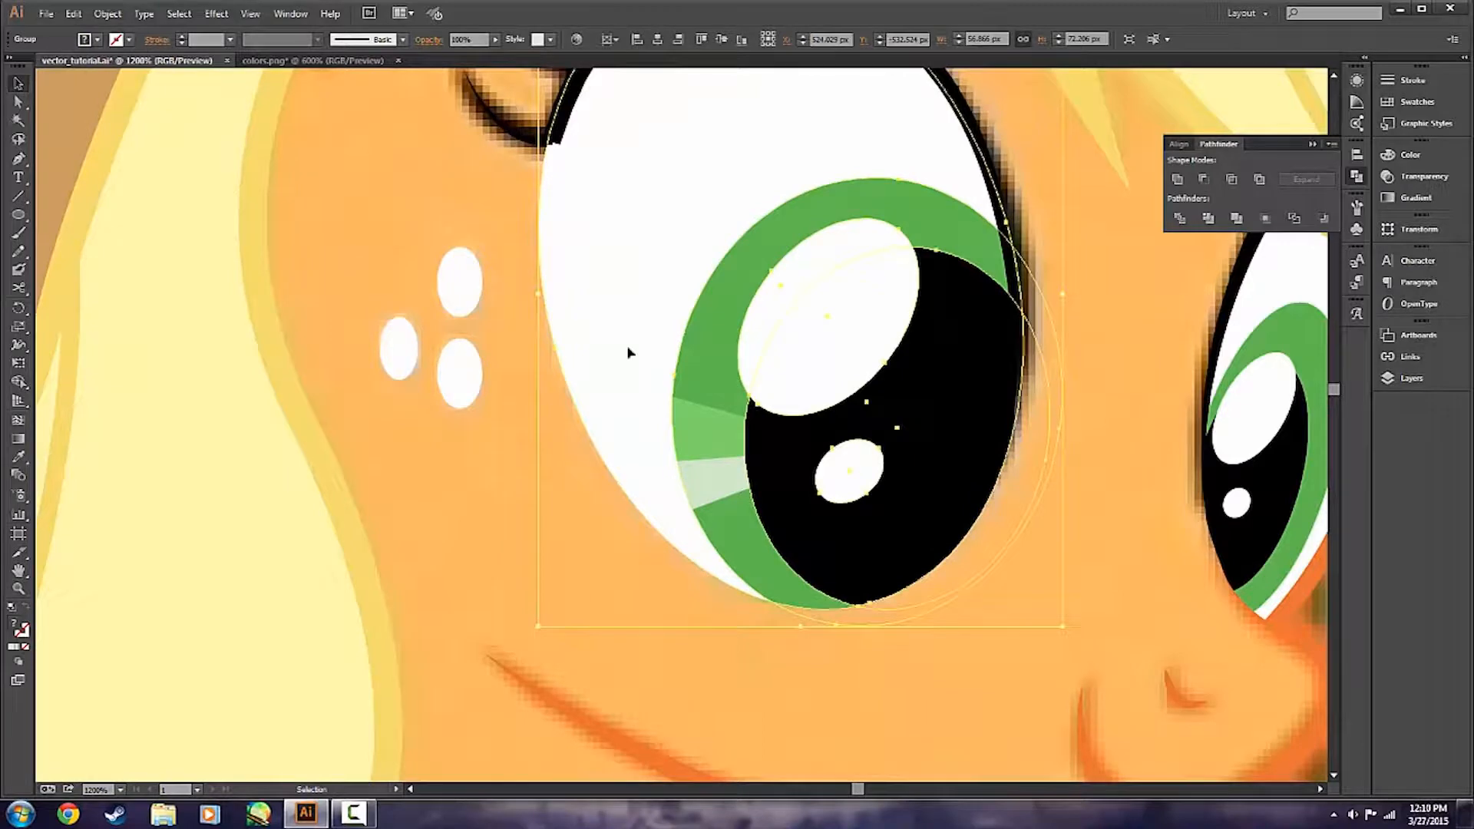
left_click(470, 40)
type("5")
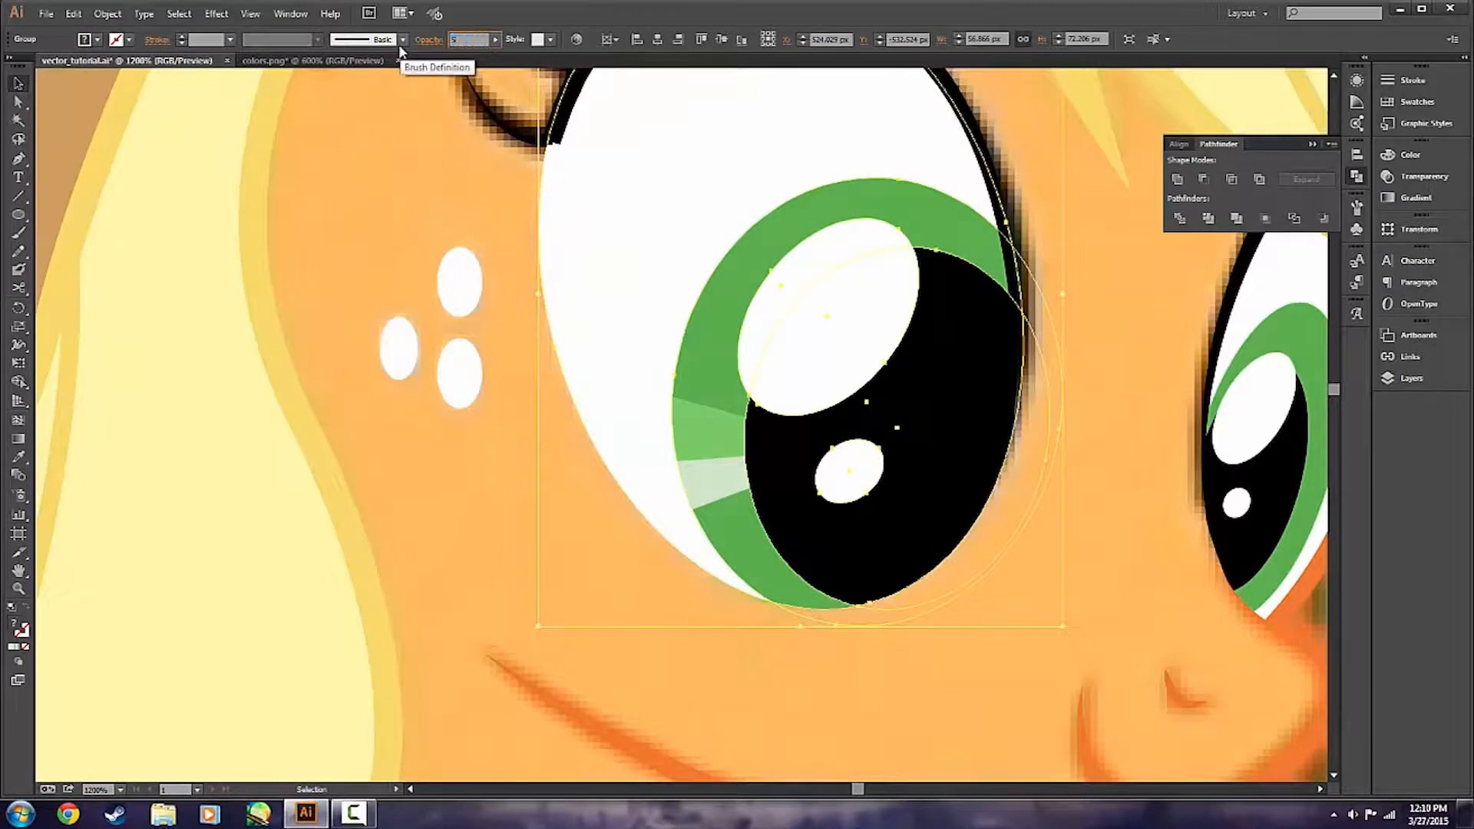
type("0")
key("Return")
left_click(676, 459)
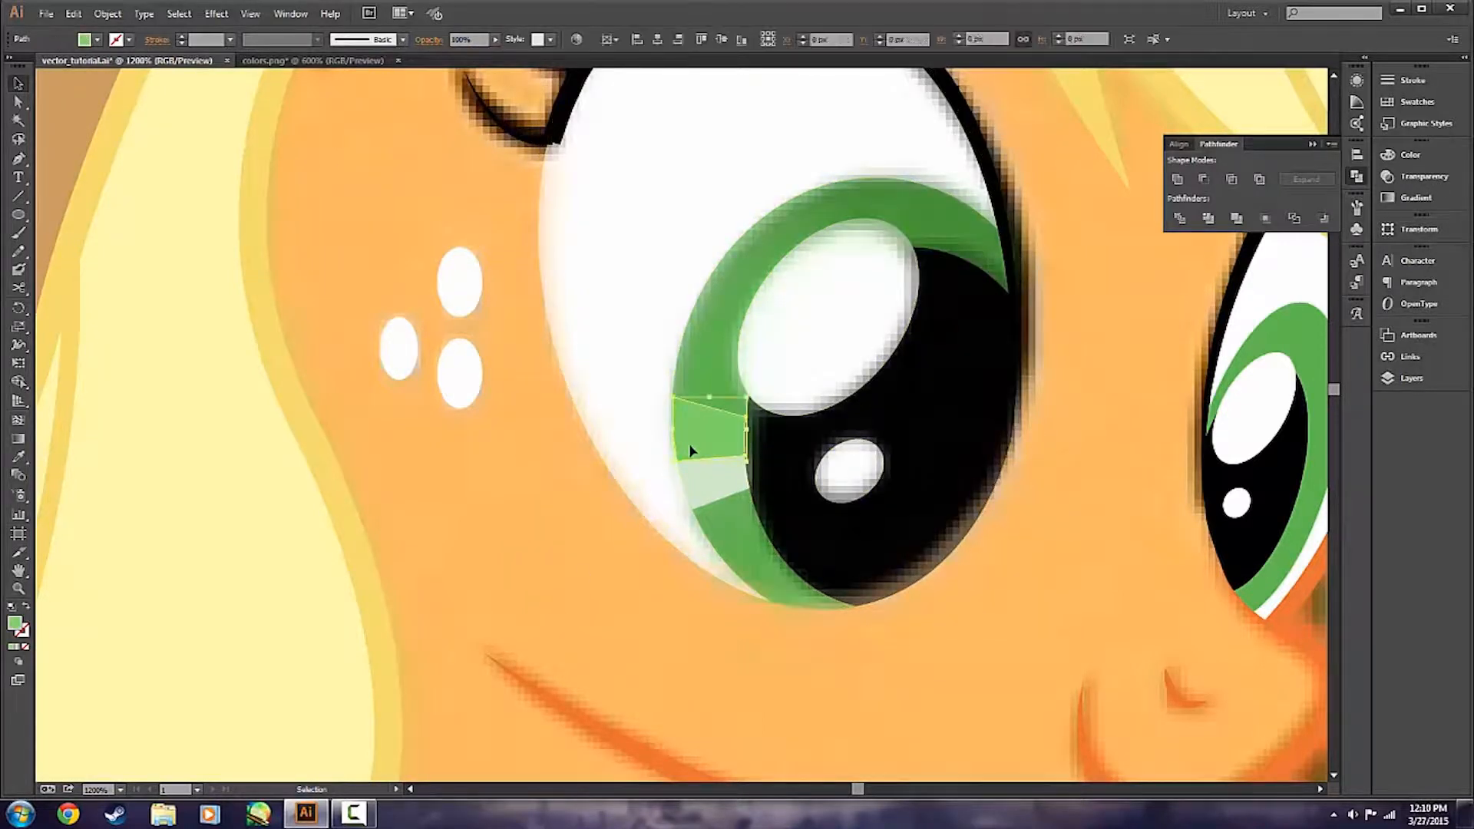
left_click(697, 475, "shift")
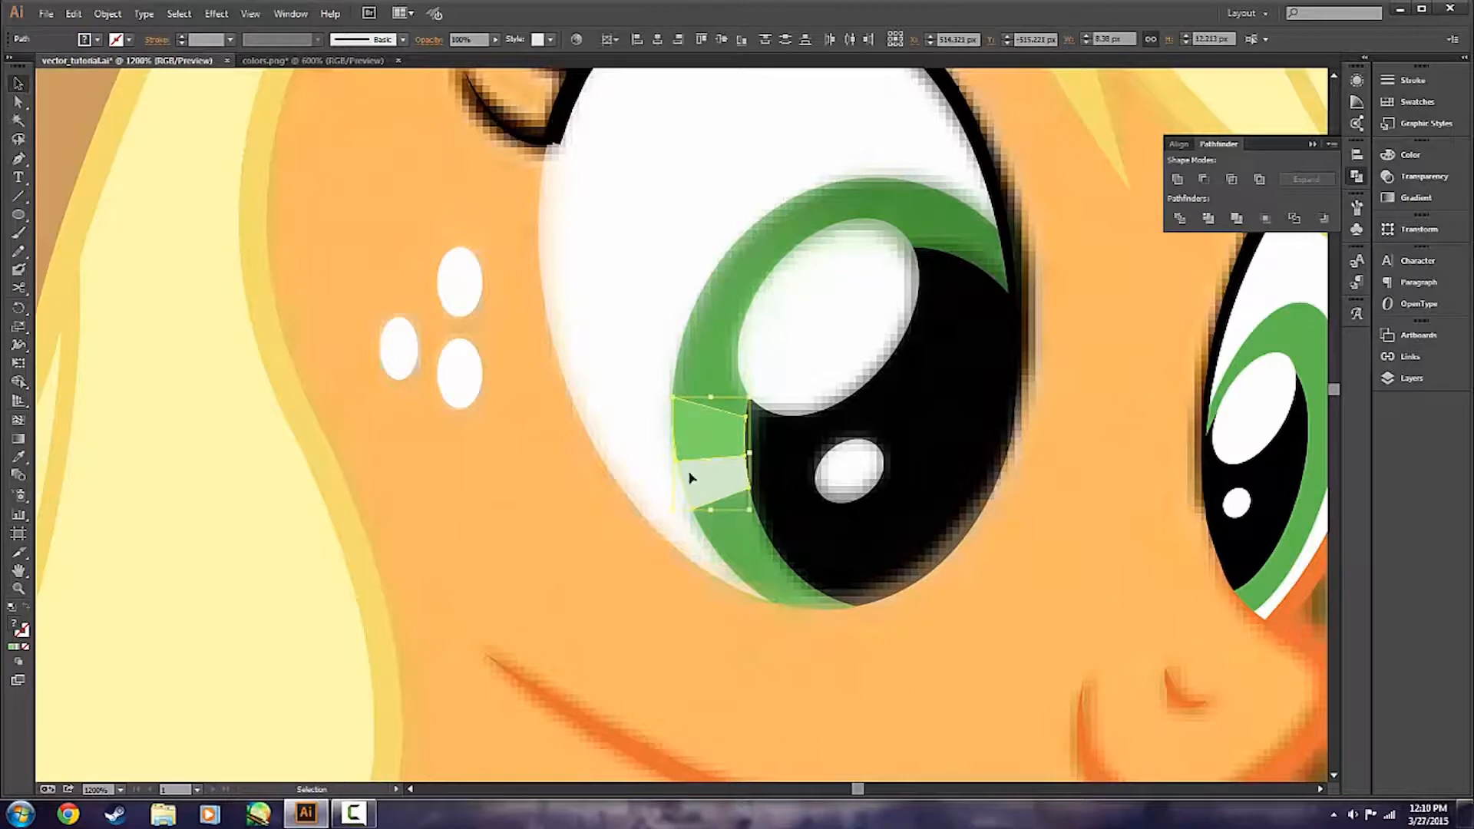
left_click(464, 39)
left_click(1058, 557)
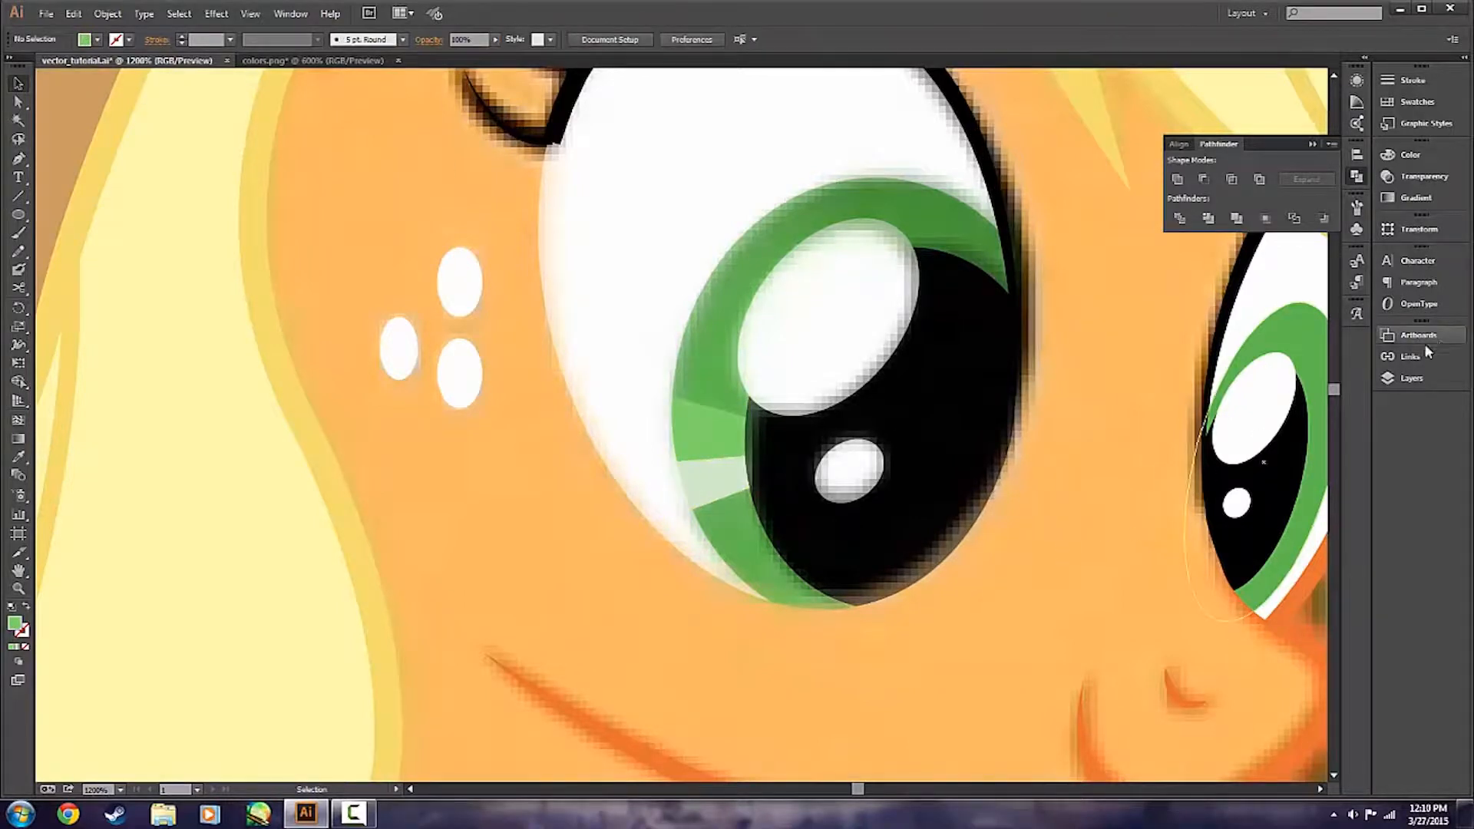
Hide the two iris highlight paths and lower the nearer eye group's opacity to 20%.
left_click(1411, 378)
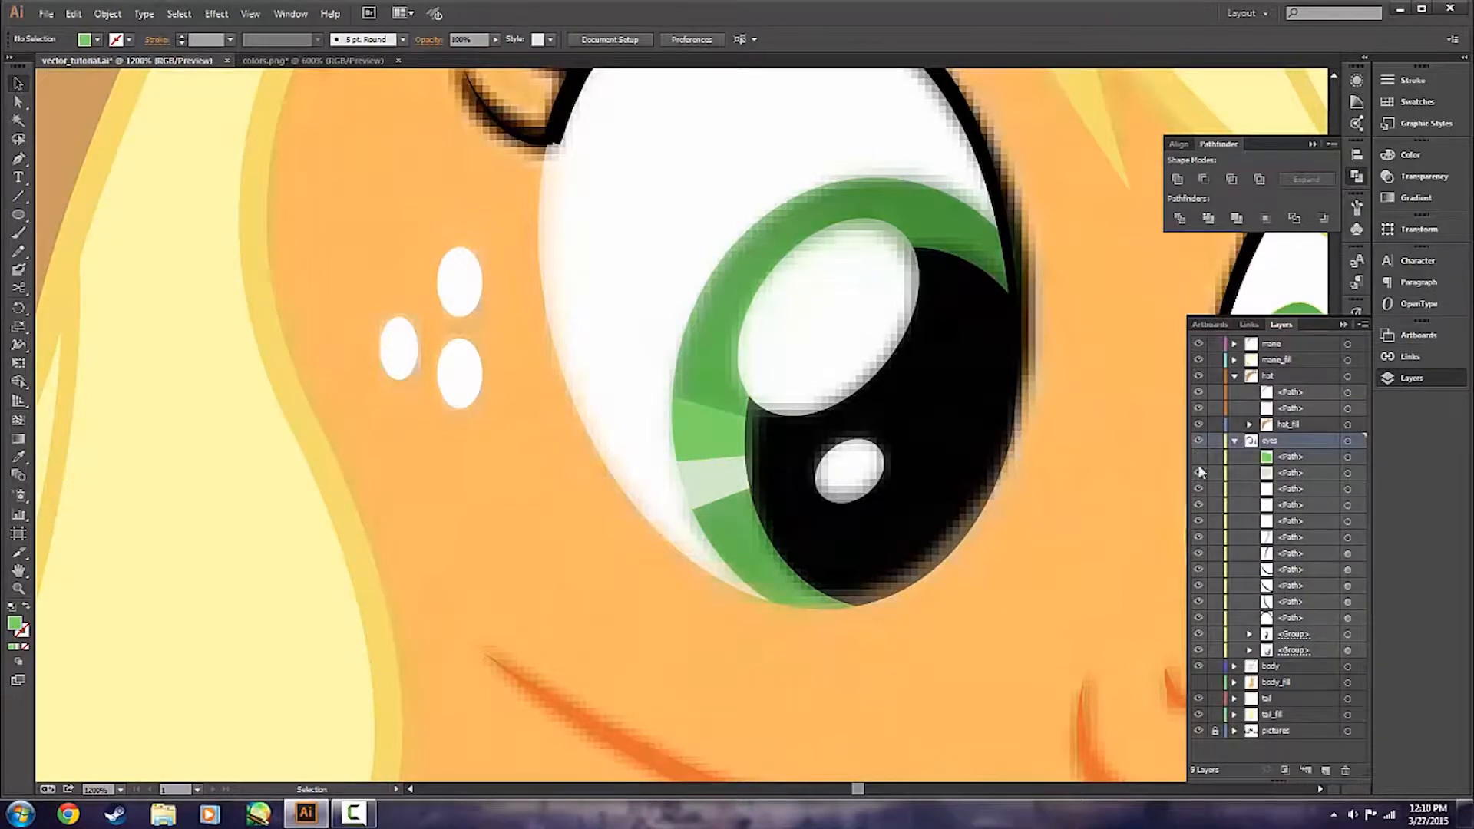
left_click_drag(1199, 459, 1199, 474)
left_click(731, 519)
left_click(453, 38)
type("20")
key("Return")
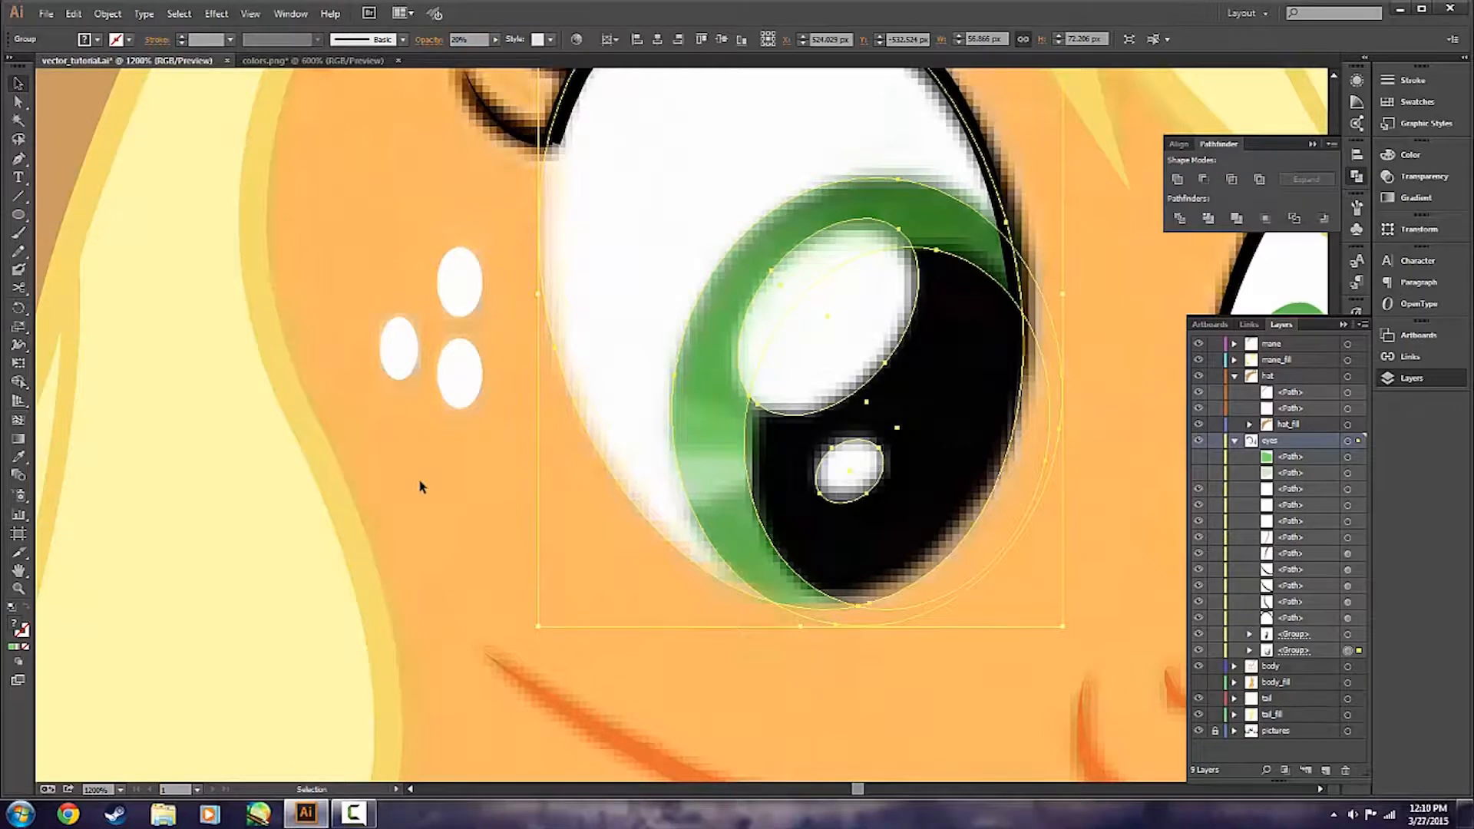
left_click(420, 486)
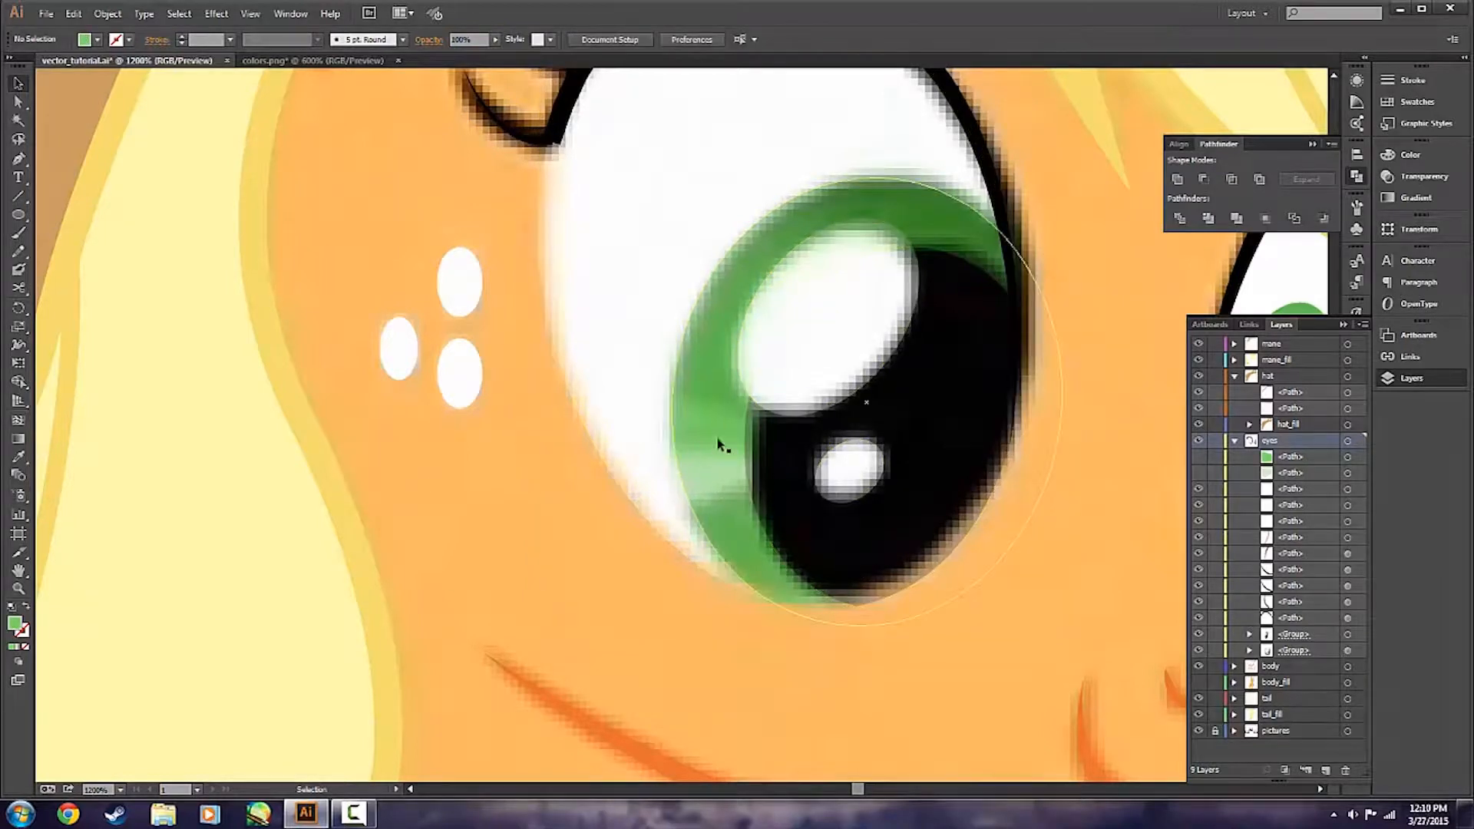
Trace a replacement light green highlight across the nearer iris with the Pen tool, curving its sides along the iris and pupil edges.
key("p")
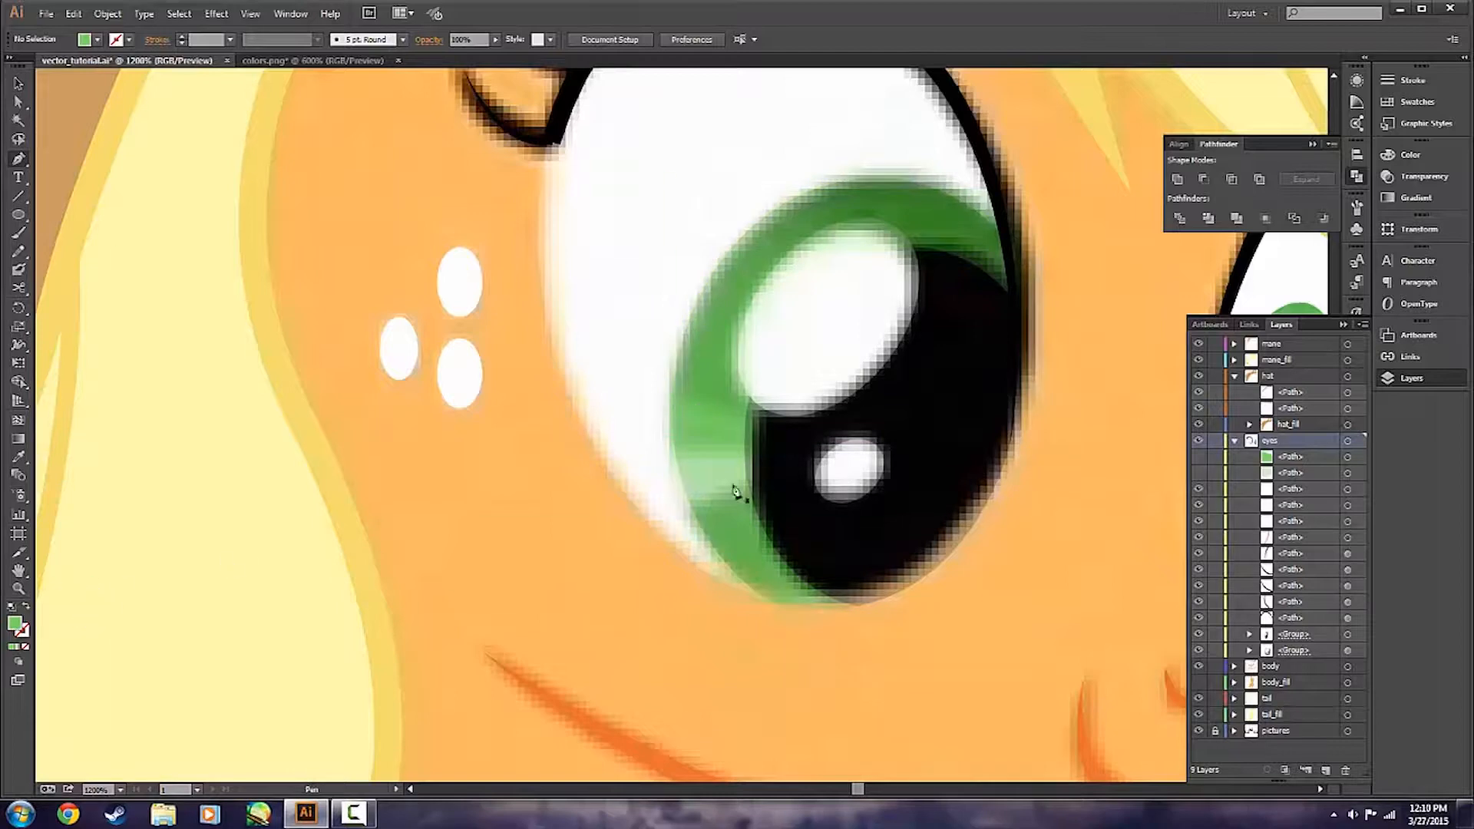
scroll(736, 492, "up", 3)
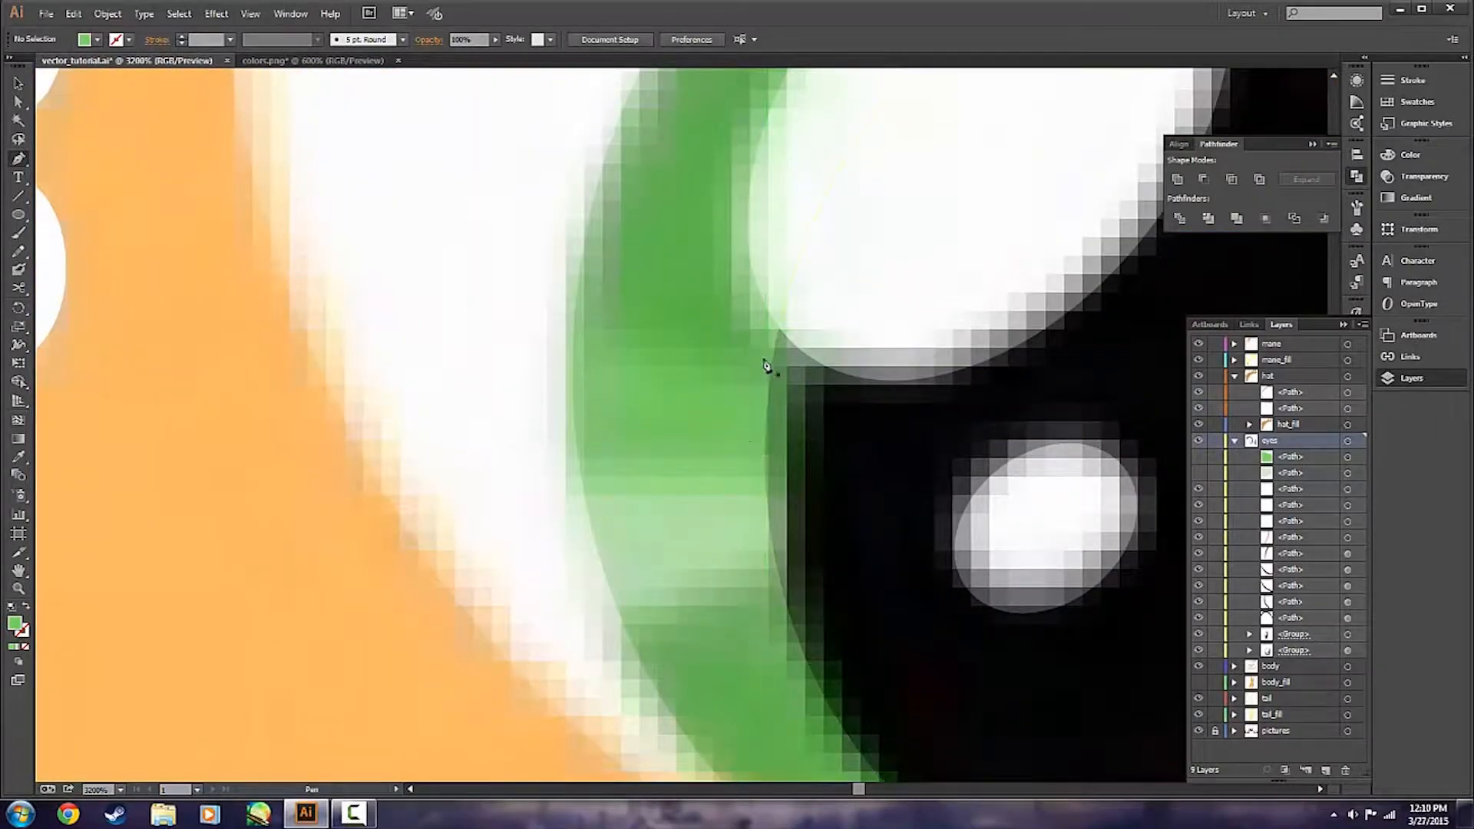
left_click(773, 390)
left_click_drag(769, 388, 769, 420)
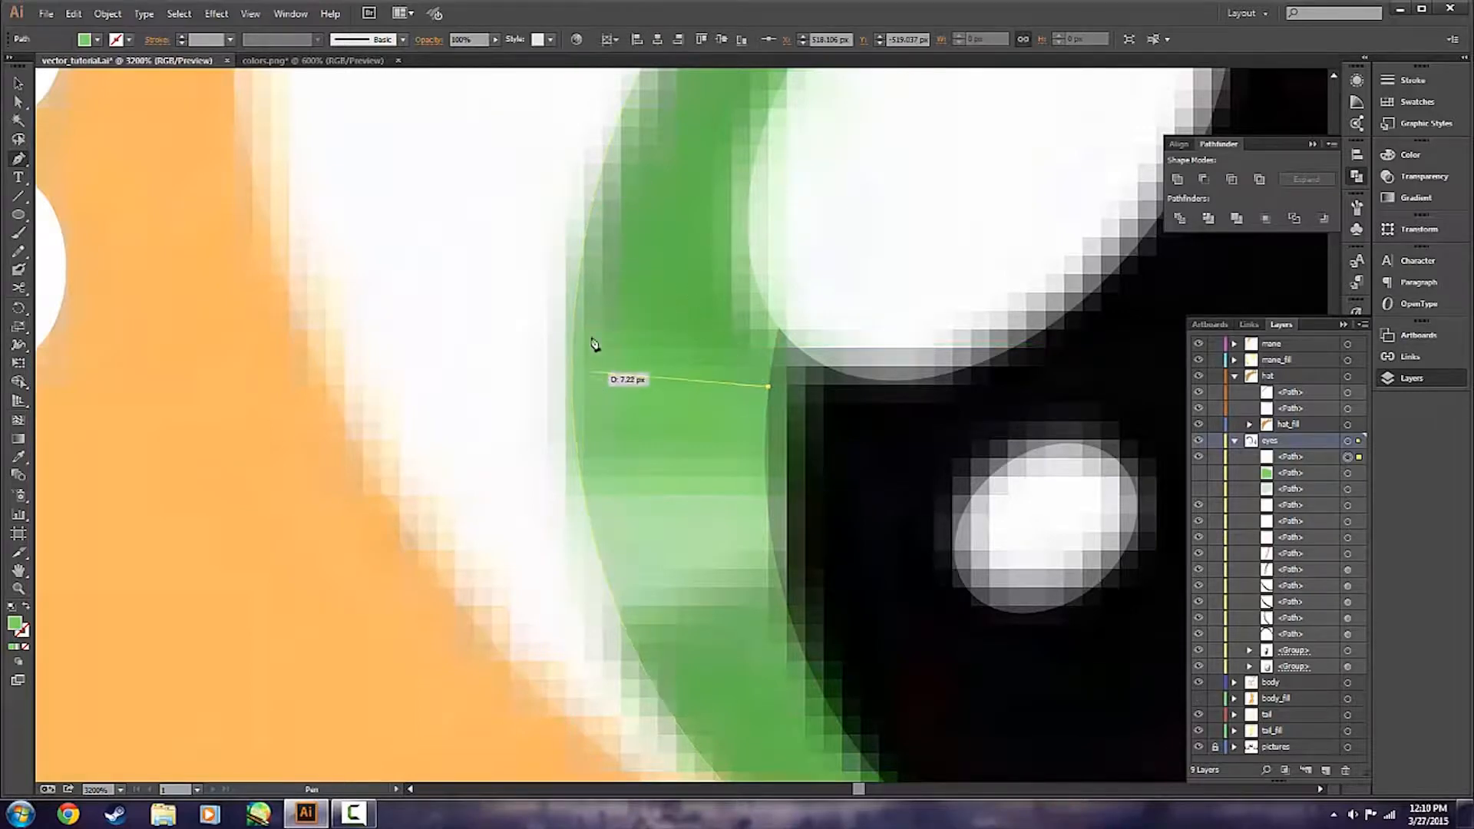
left_click_drag(573, 336, 586, 500)
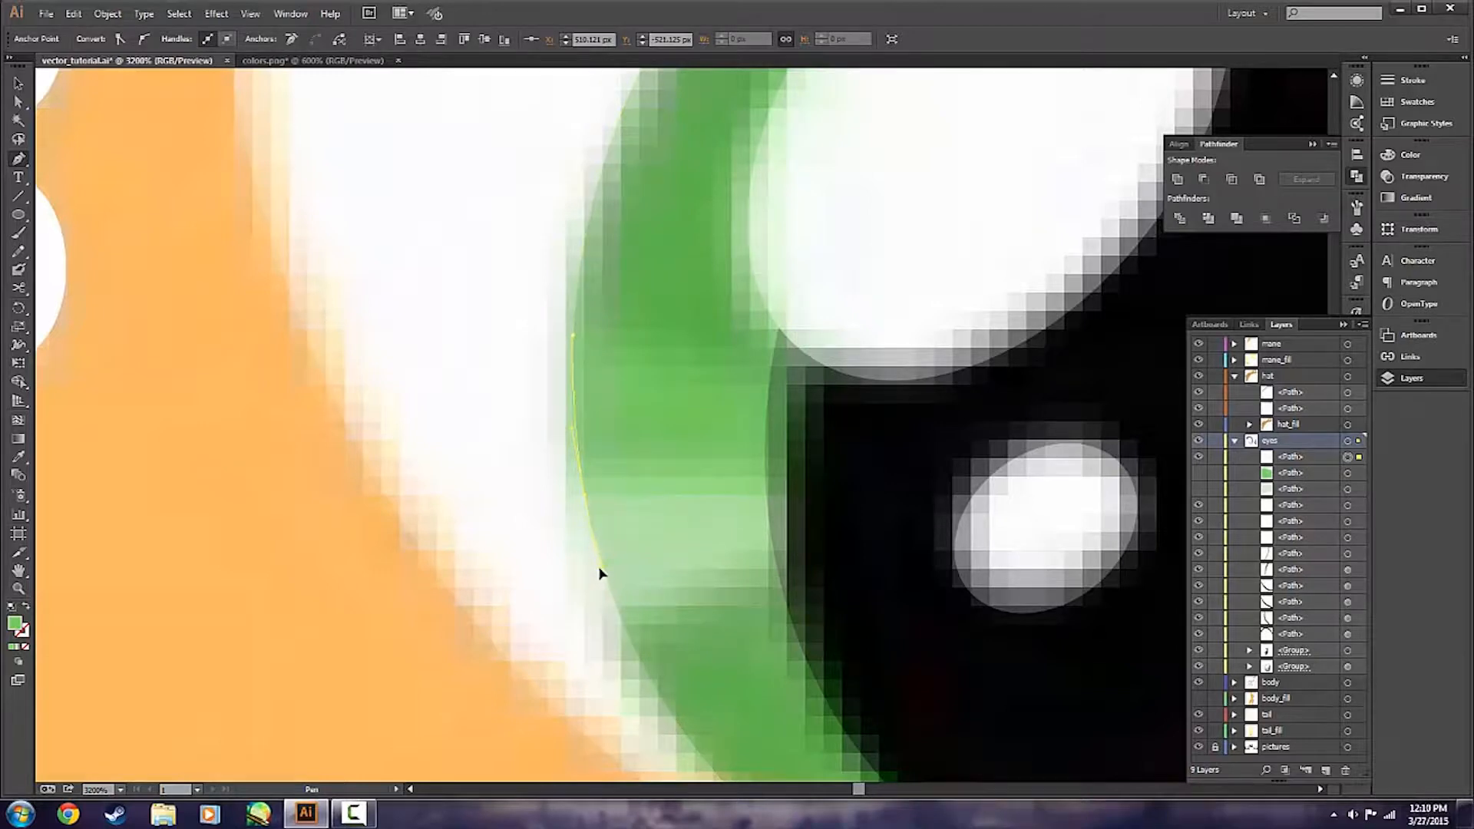
left_click_drag(596, 519, 586, 504)
left_click(585, 498)
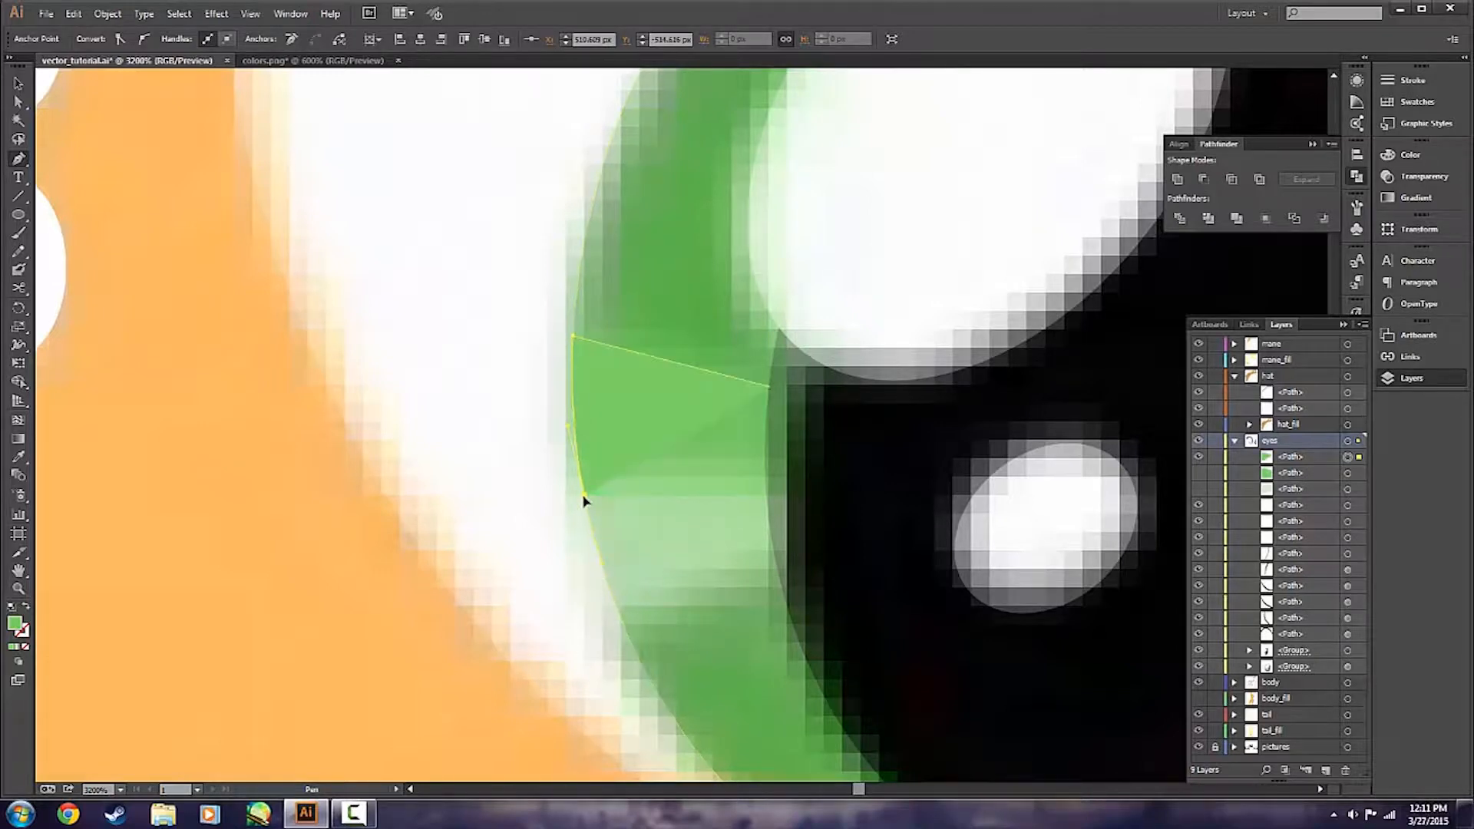
left_click(767, 497)
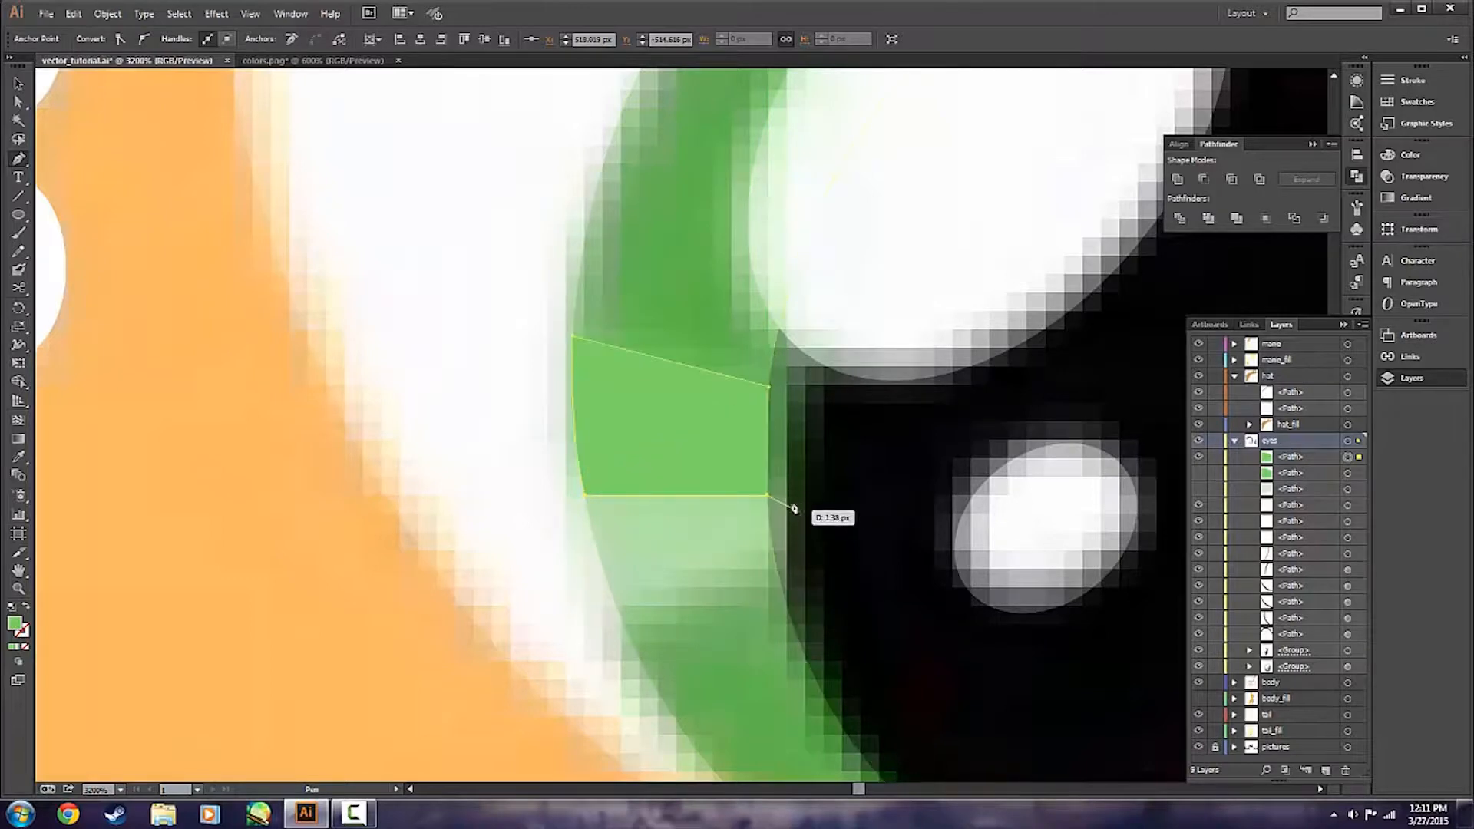
left_click_drag(768, 388, 778, 329)
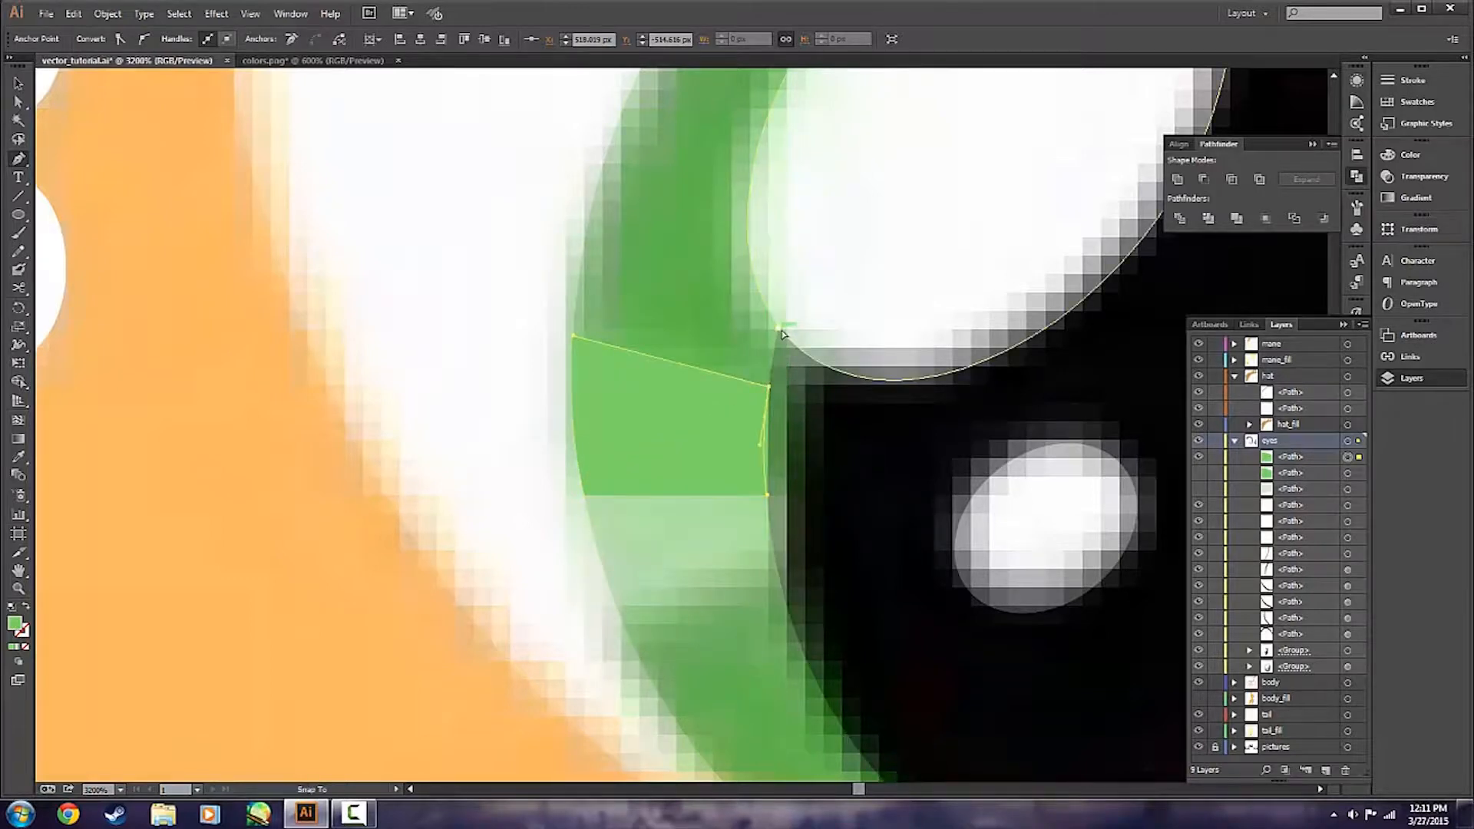
key("a")
mouse_move(762, 452)
left_mouse_down()
mouse_move(717, 454)
mouse_move(764, 456)
left_mouse_up()
left_click(572, 583)
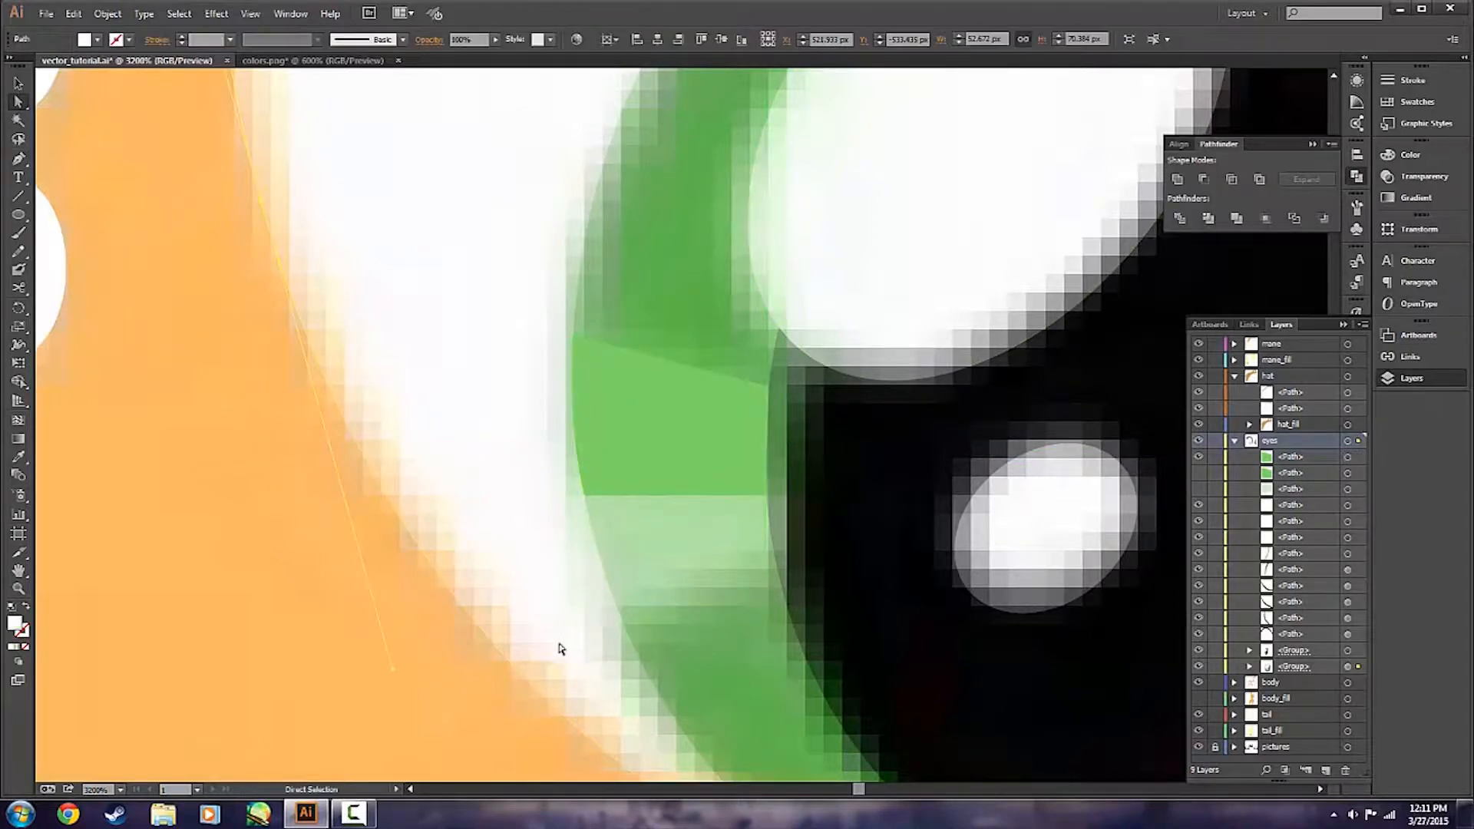
Set the nearer eye group's opacity back to 100% and deselect it.
scroll(372, 658, "down", 3)
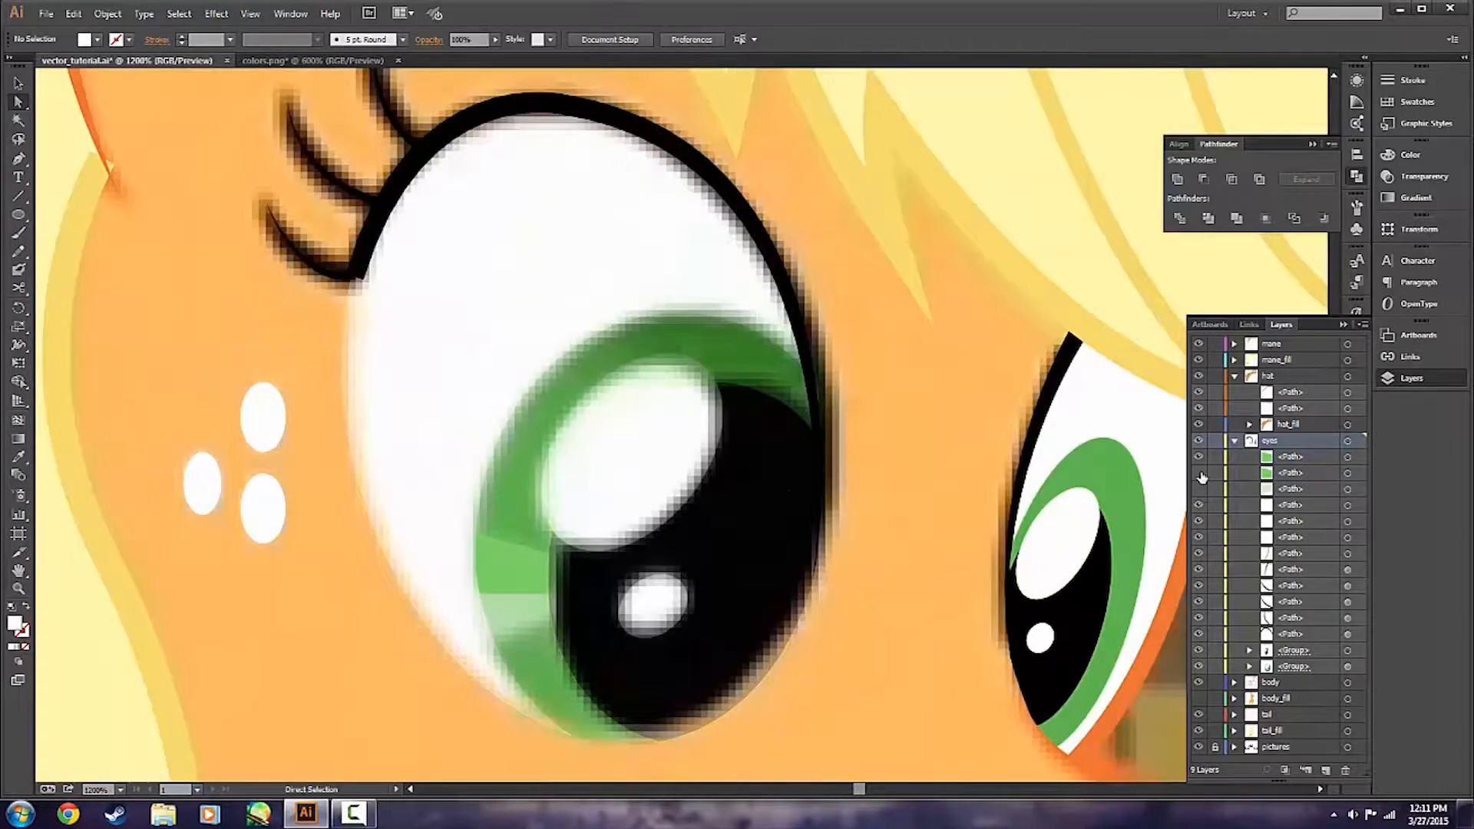
key("v")
left_click(453, 309)
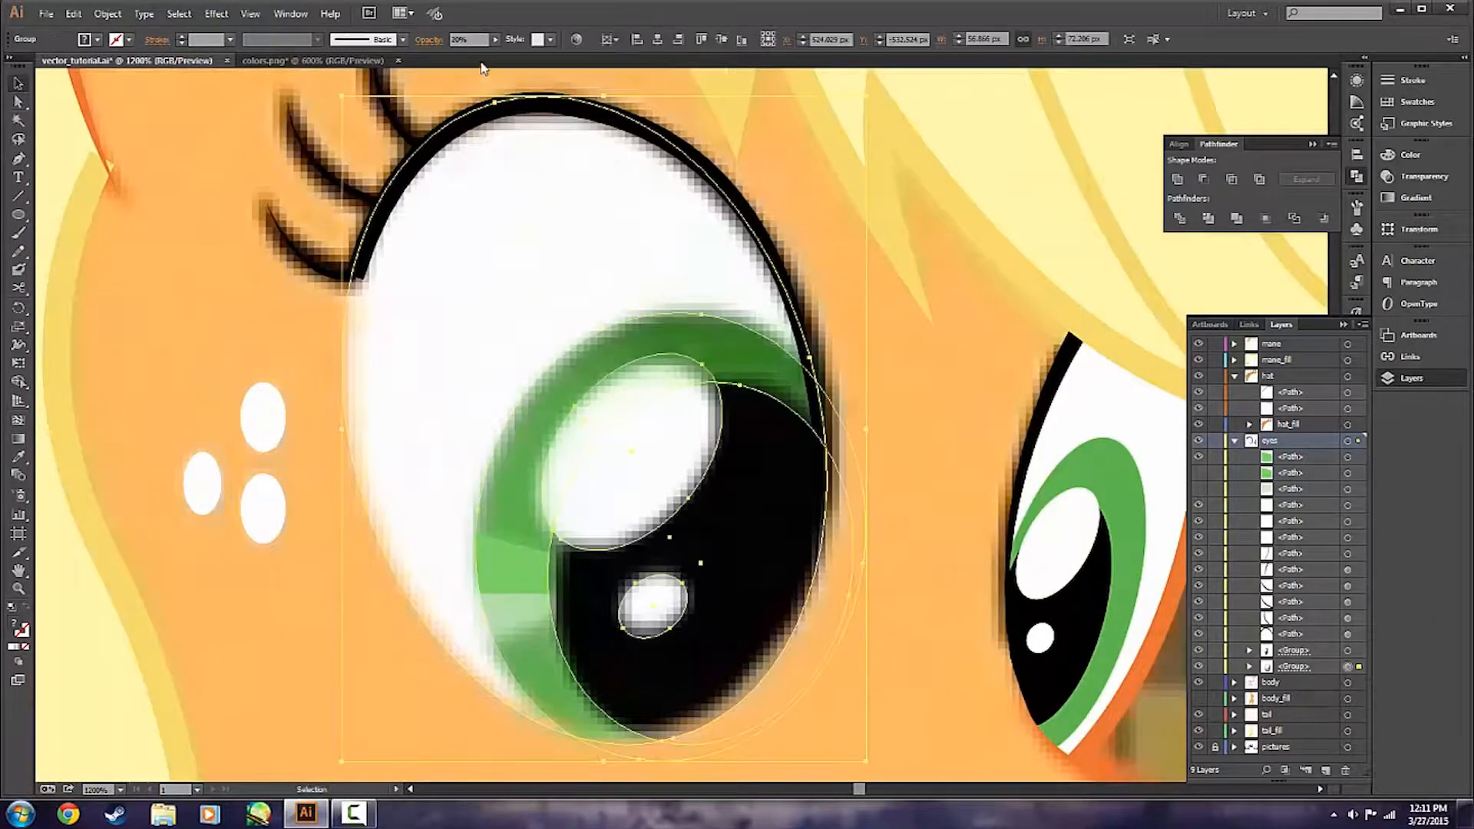
left_click(480, 39)
type("100")
key("Return")
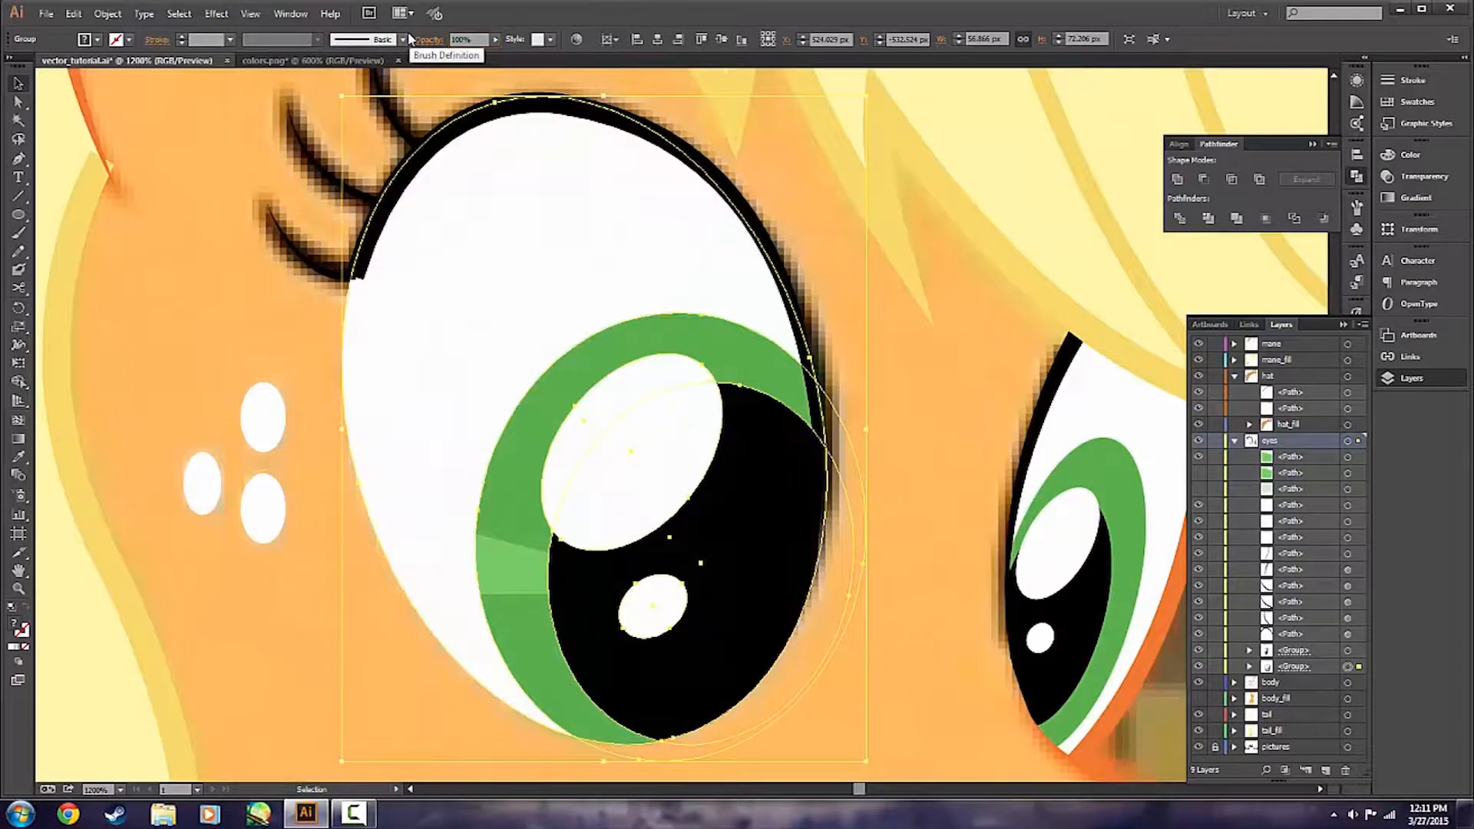
left_click(456, 703)
Delete the newly traced light green highlight and show the two hidden iris highlight paths again.
scroll(560, 749, "down", 2, "alt")
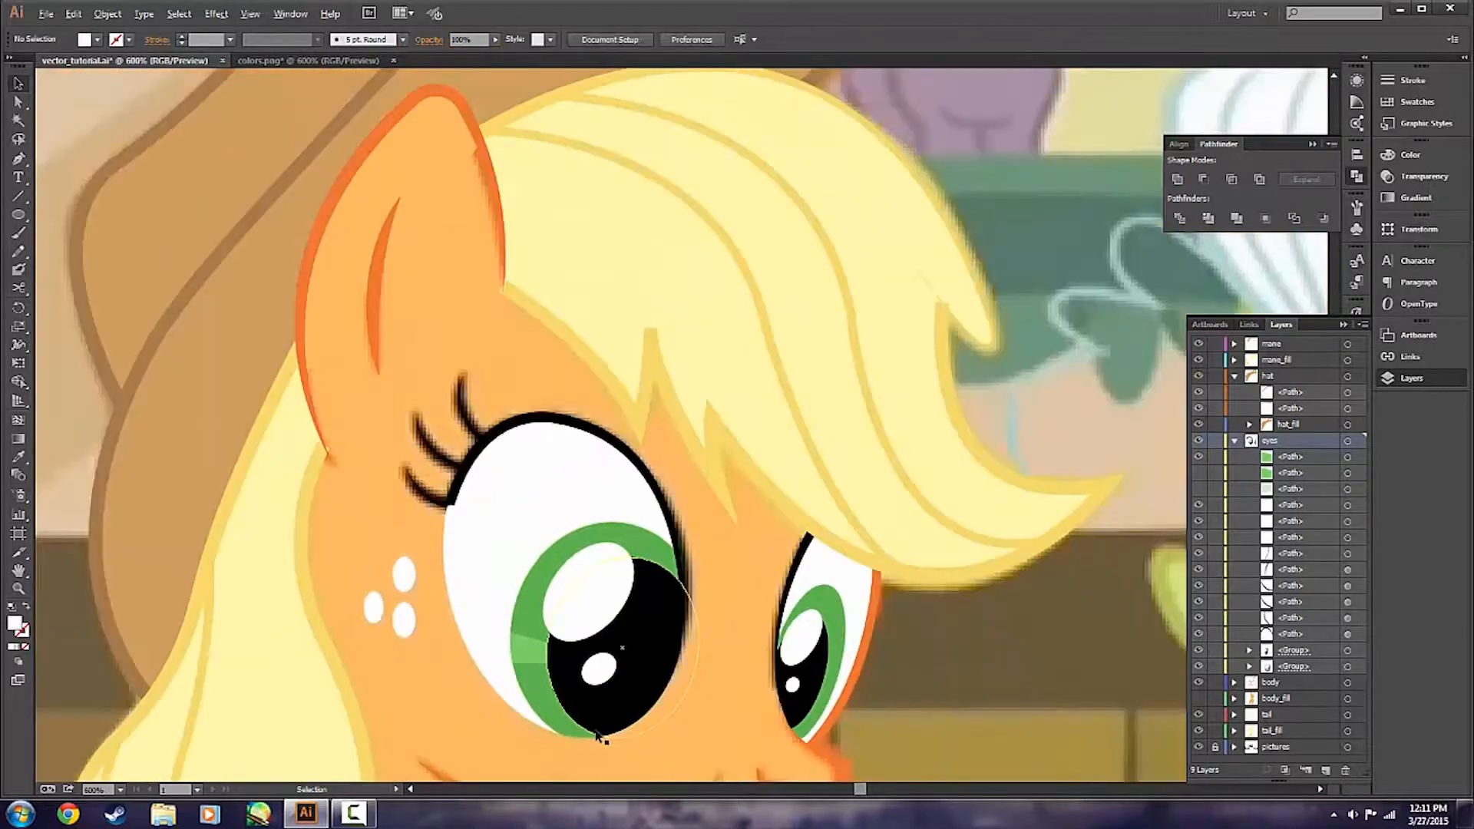
scroll(572, 737, "down", 6)
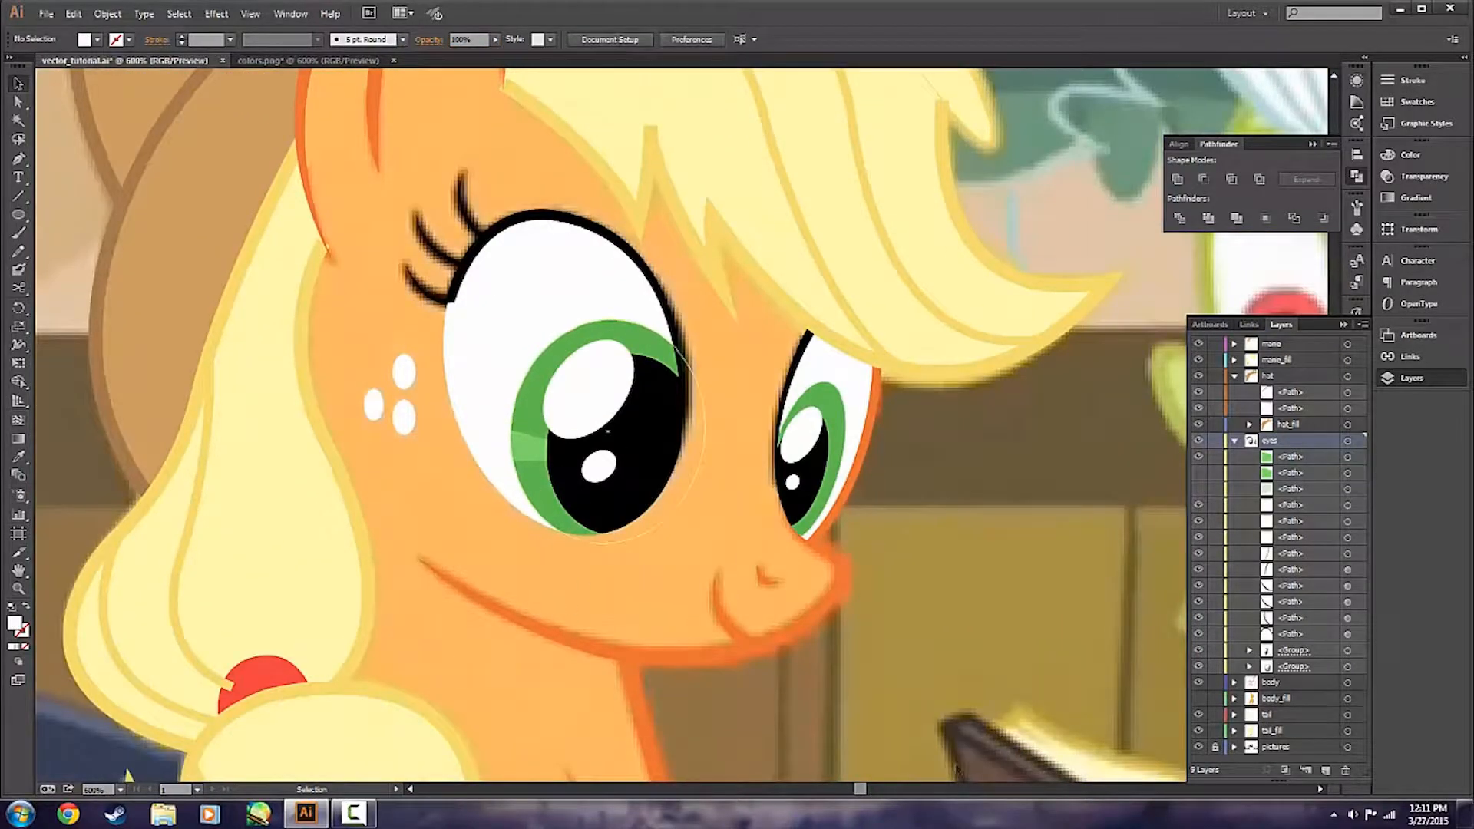
scroll(552, 596, "down", 3)
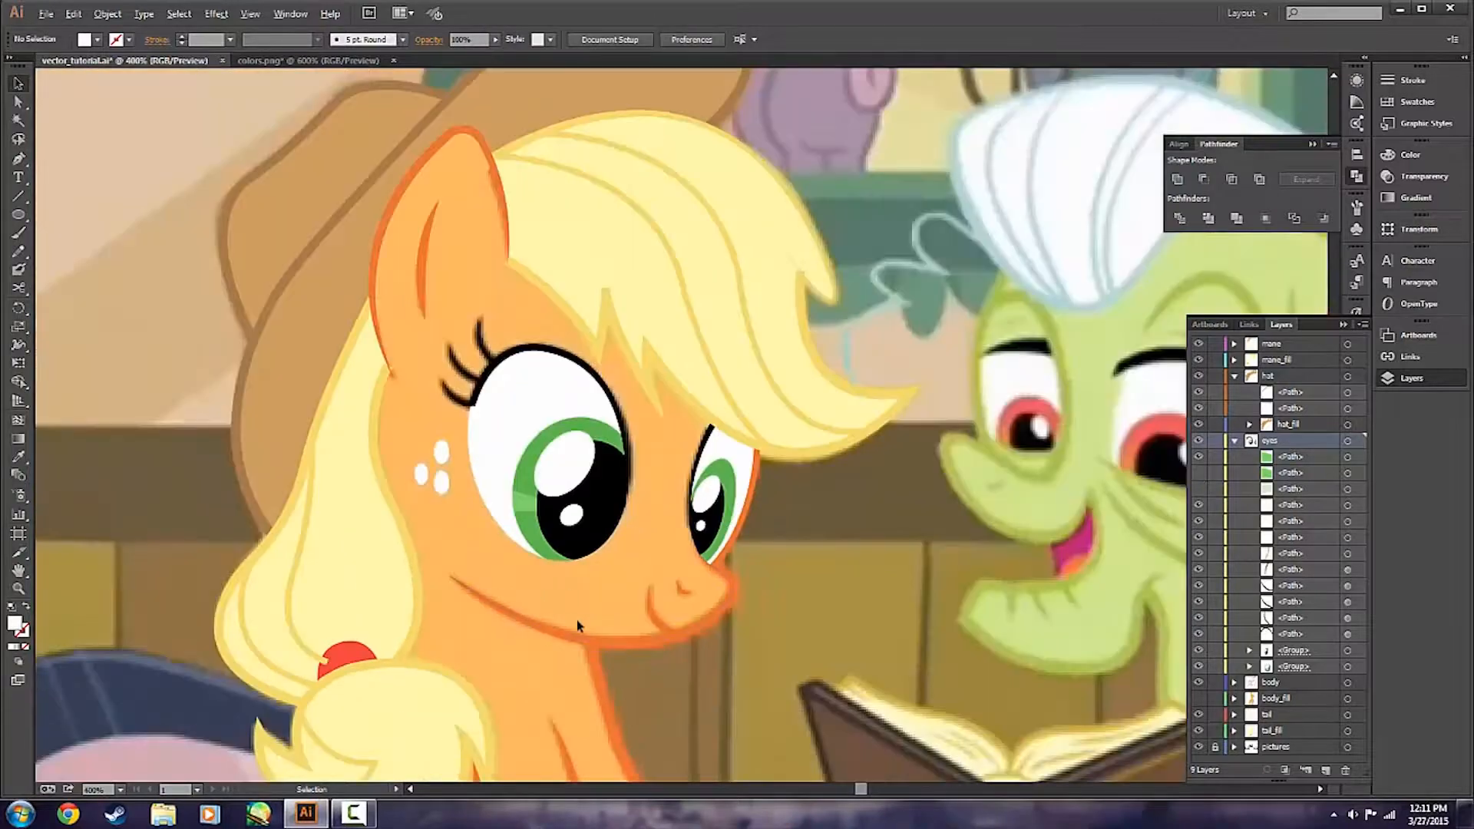
scroll(486, 591, "up", 5, "alt")
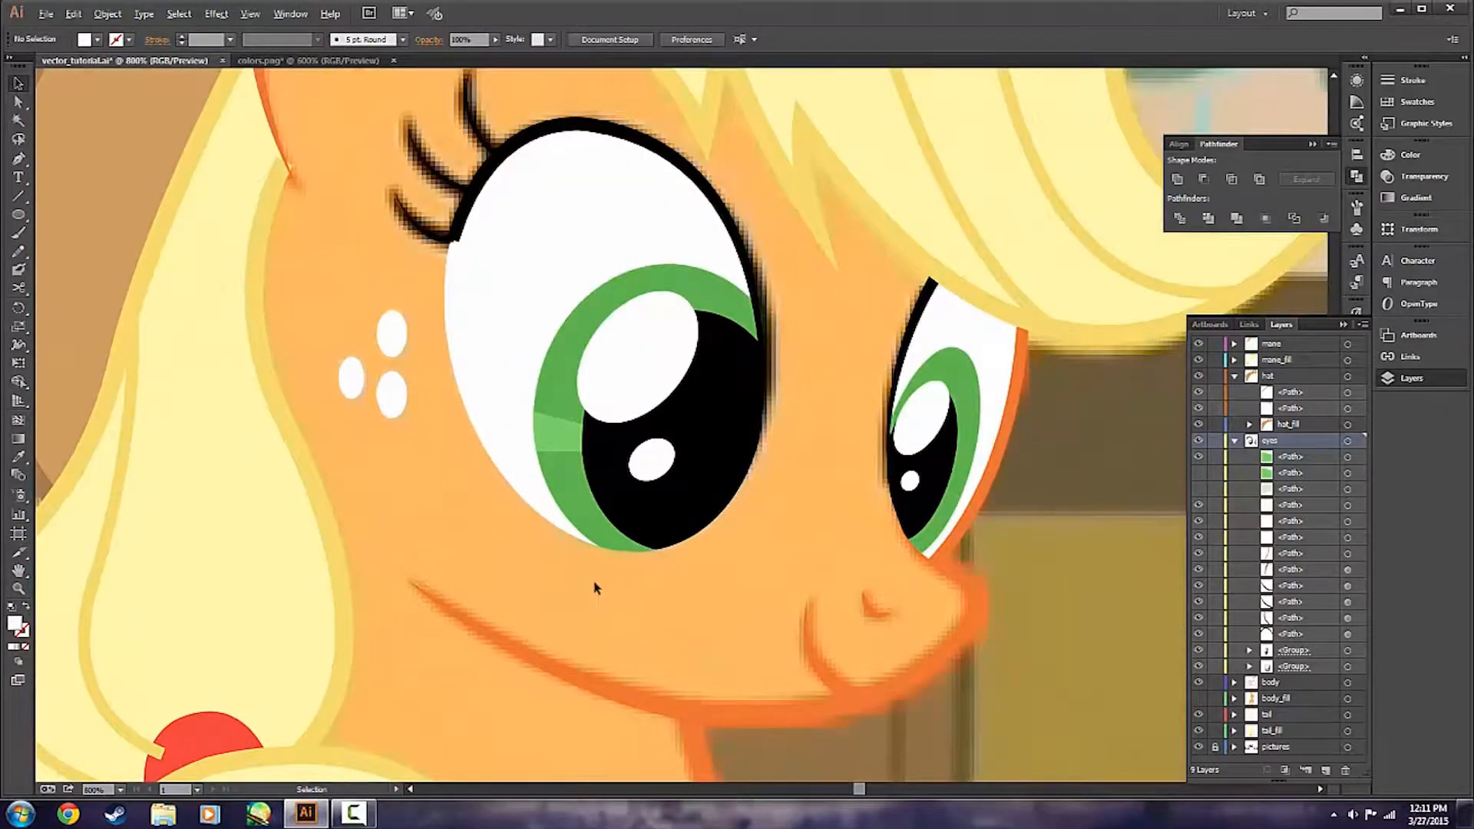
scroll(581, 663, "up", 2)
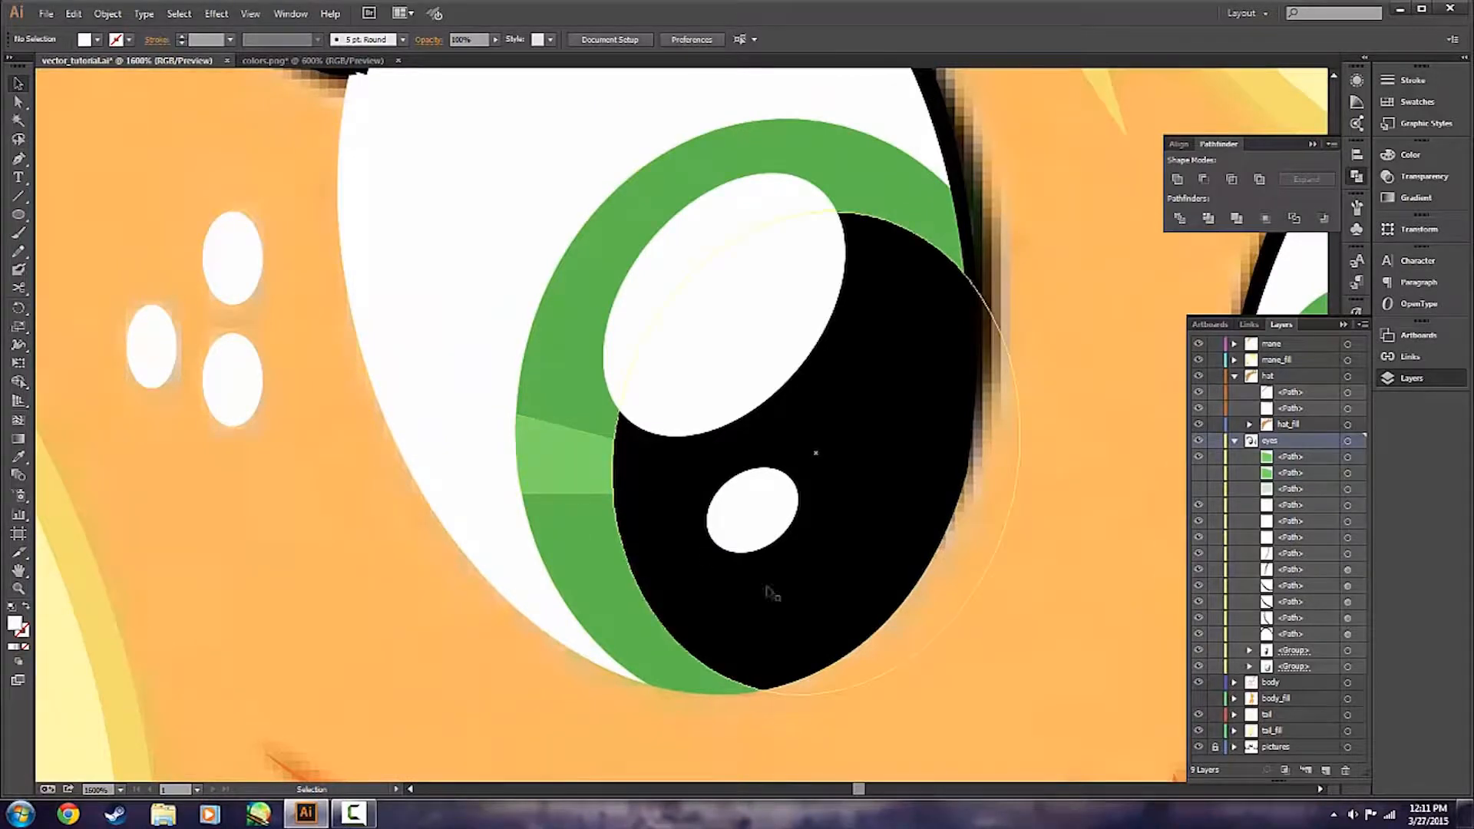
left_click(581, 488)
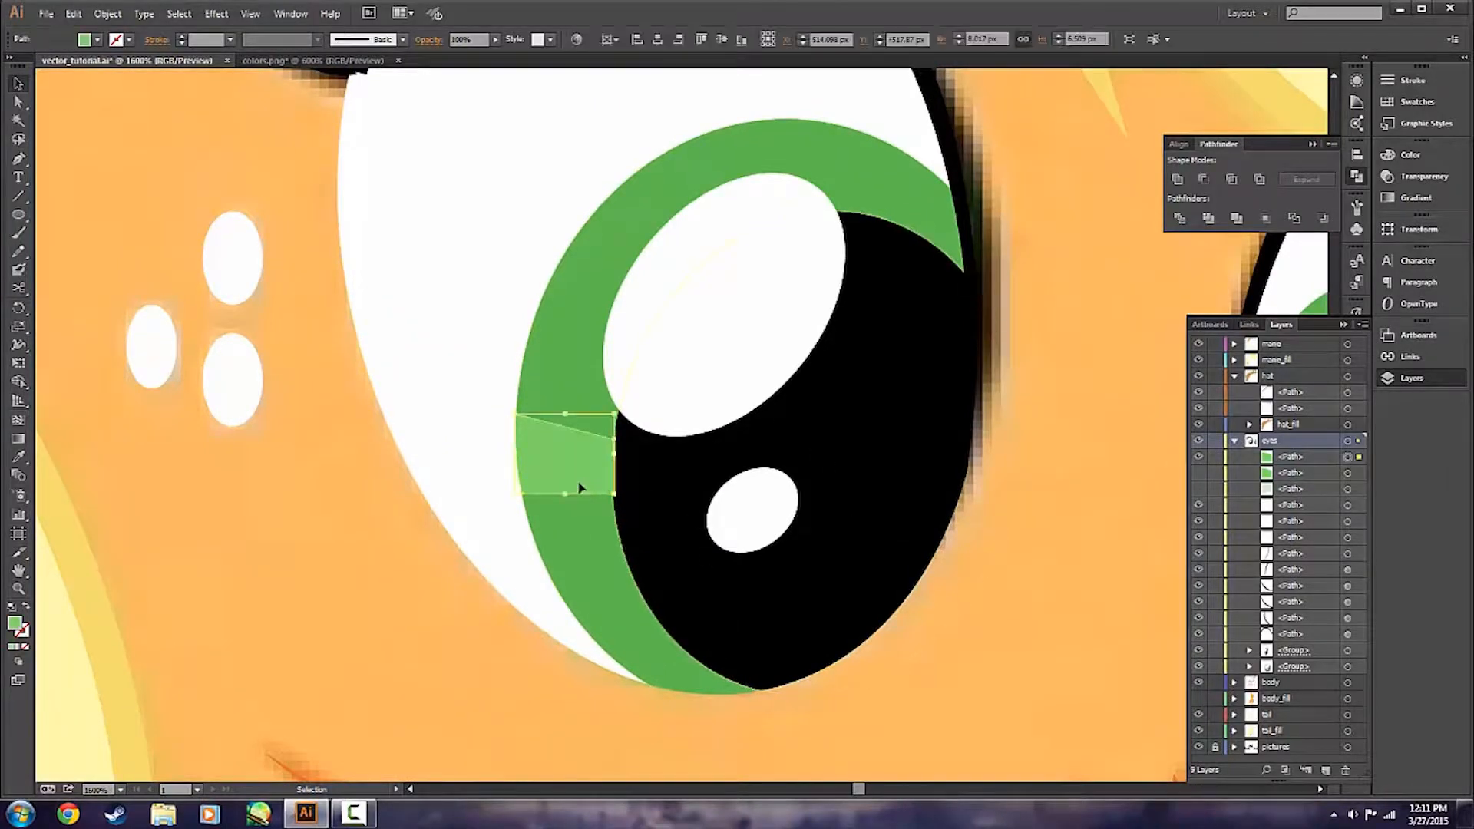
key("Delete")
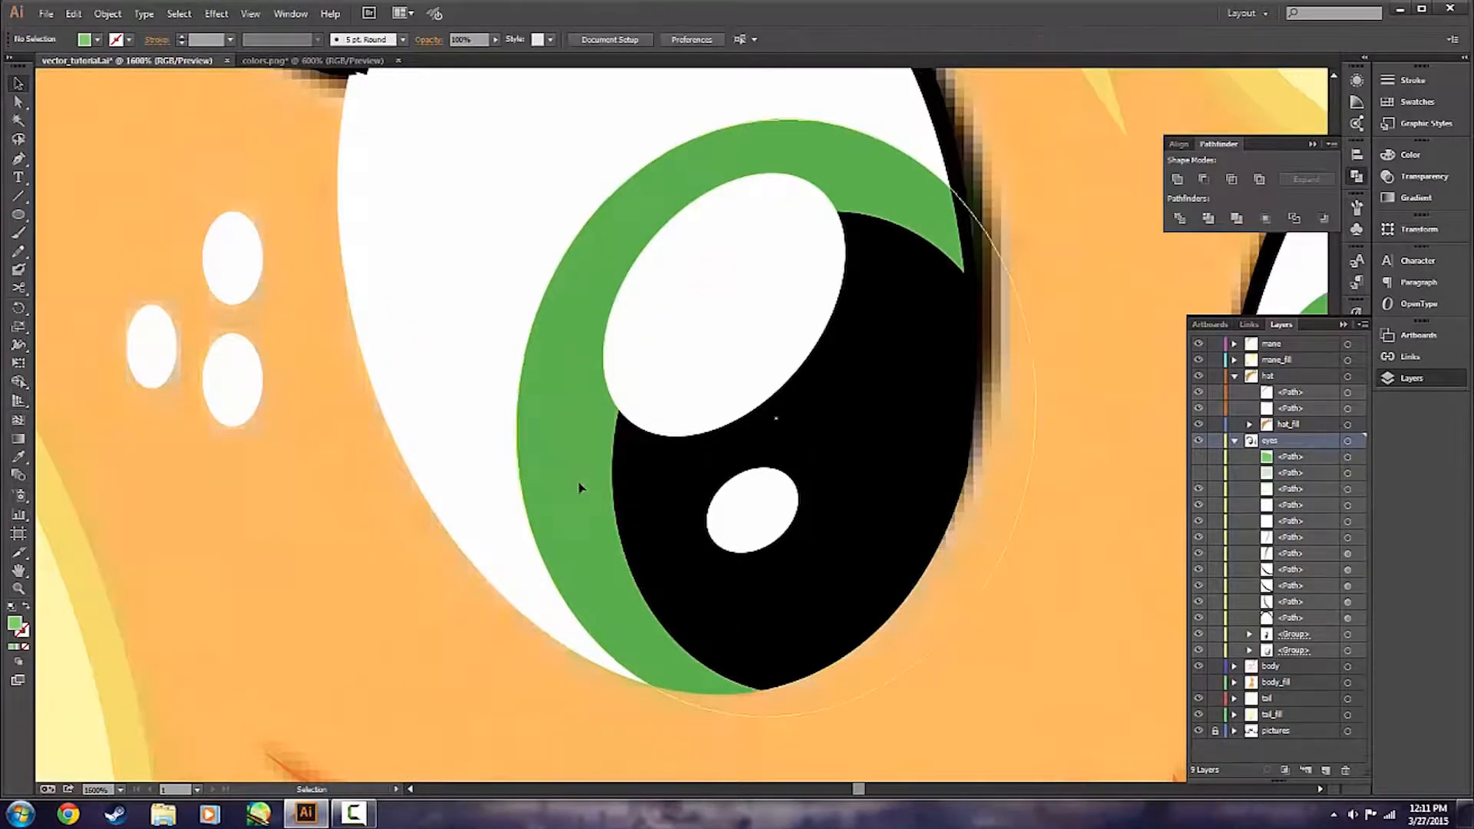
left_click(1202, 458)
left_click(1201, 473)
scroll(1044, 551, "down", 3)
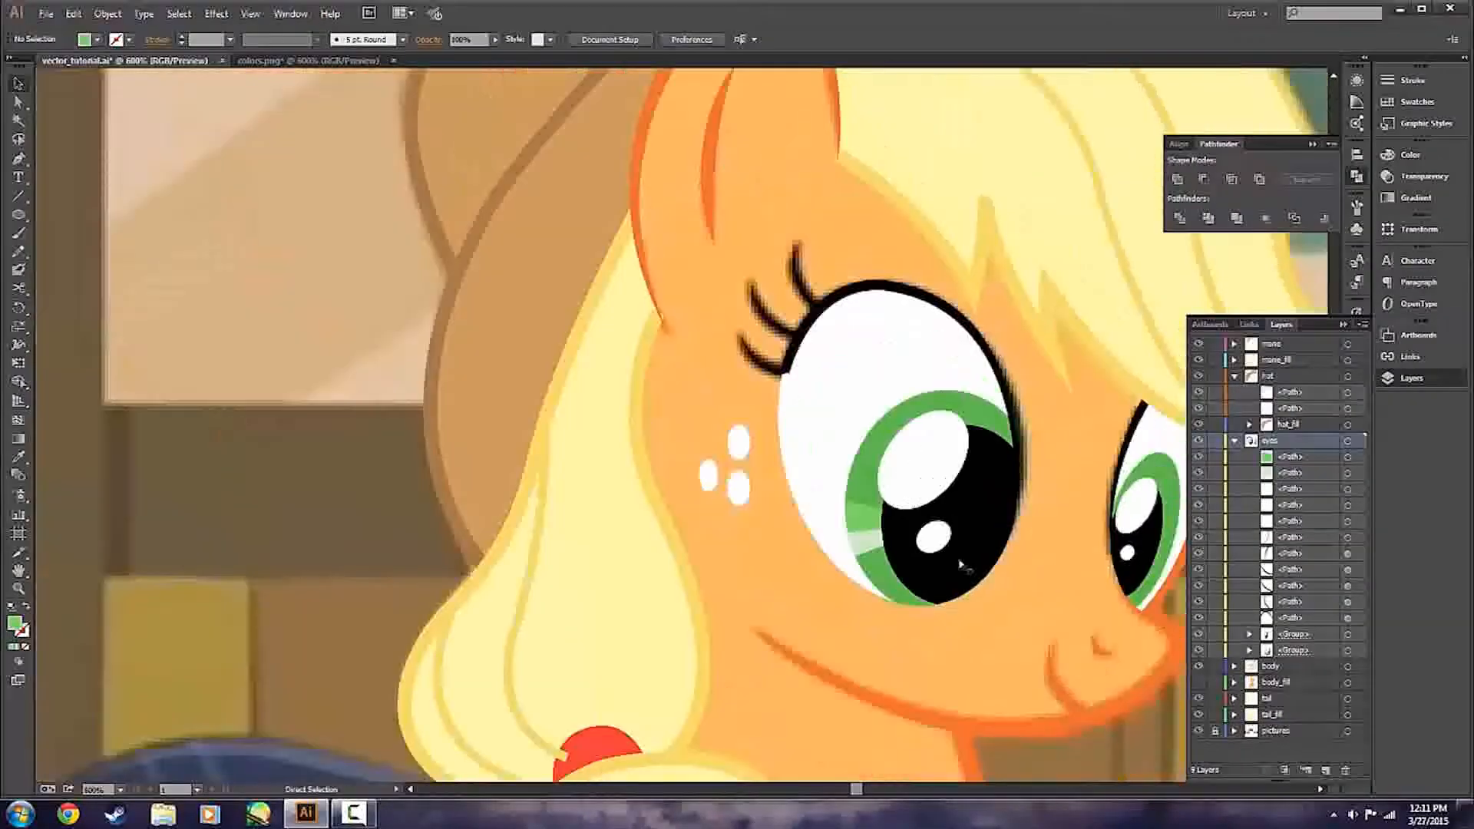
scroll(1066, 566, "right", 3)
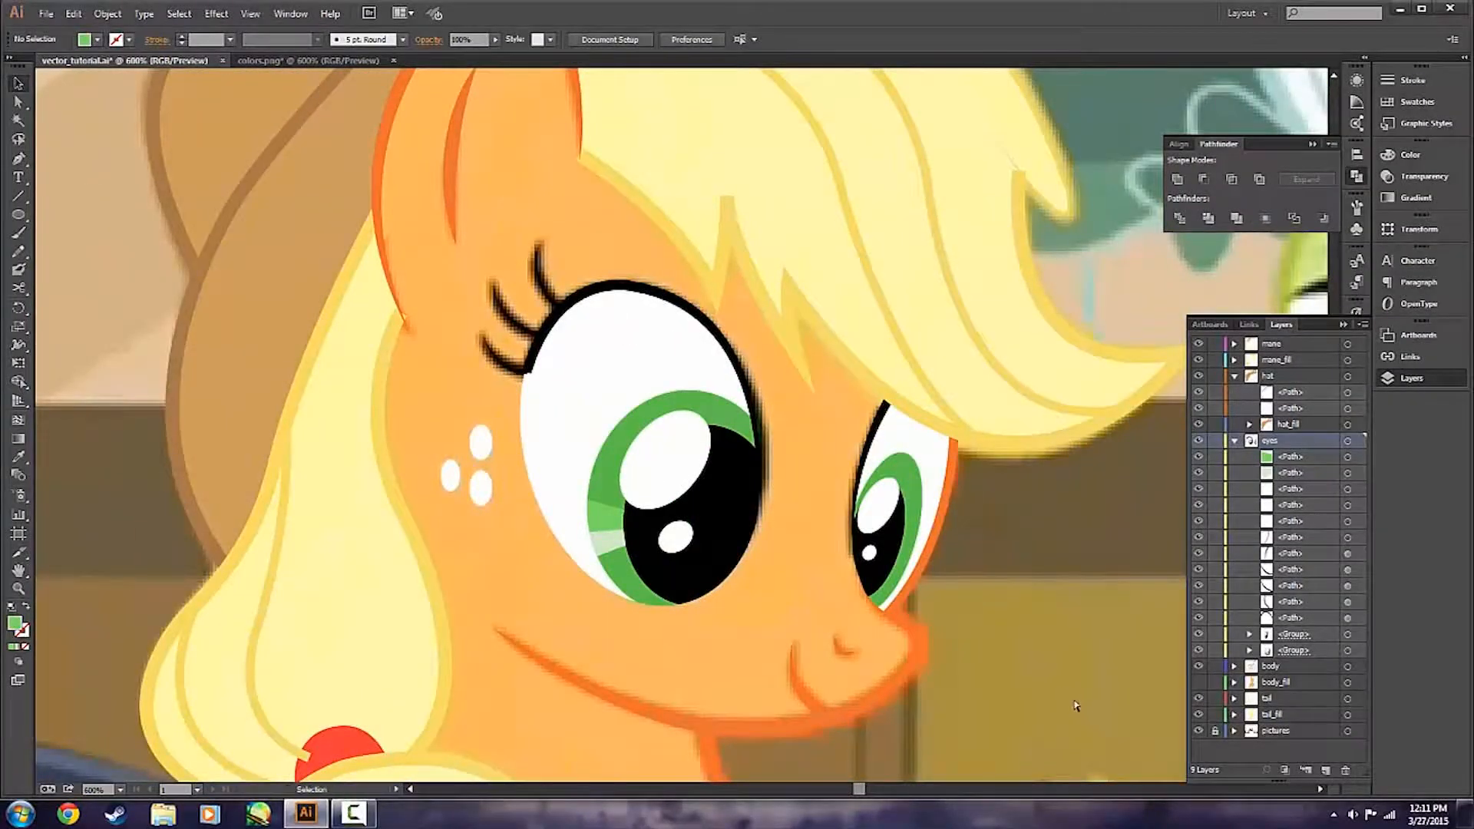
scroll(887, 551, "up", 4)
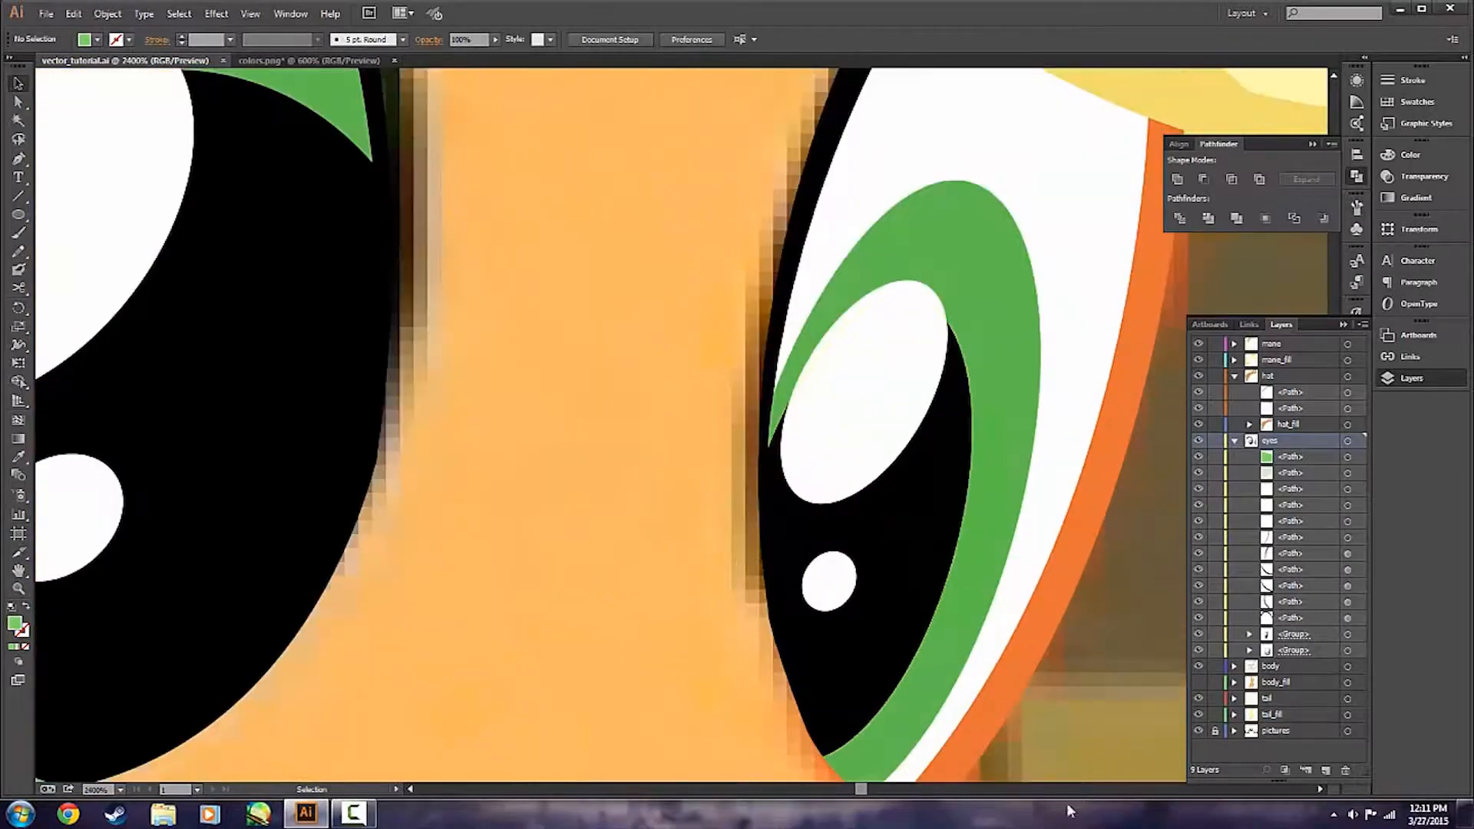
scroll(602, 635, "down", 4)
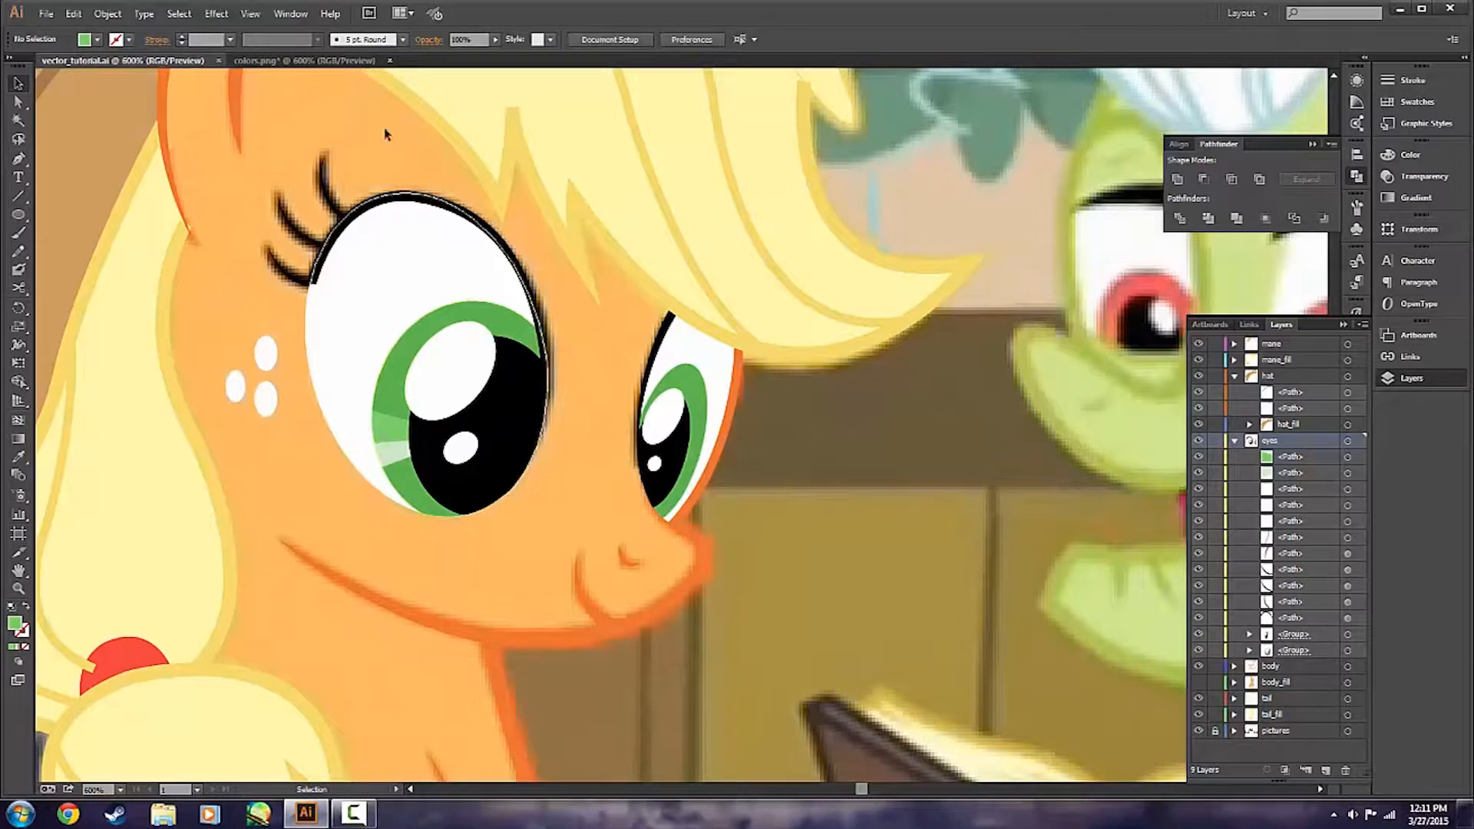
Sample the dark green from the upper part of Applejack's reference eye in colors.png, check its hex code, and return to vector_tutorial.ai.
left_click(345, 60)
key("i")
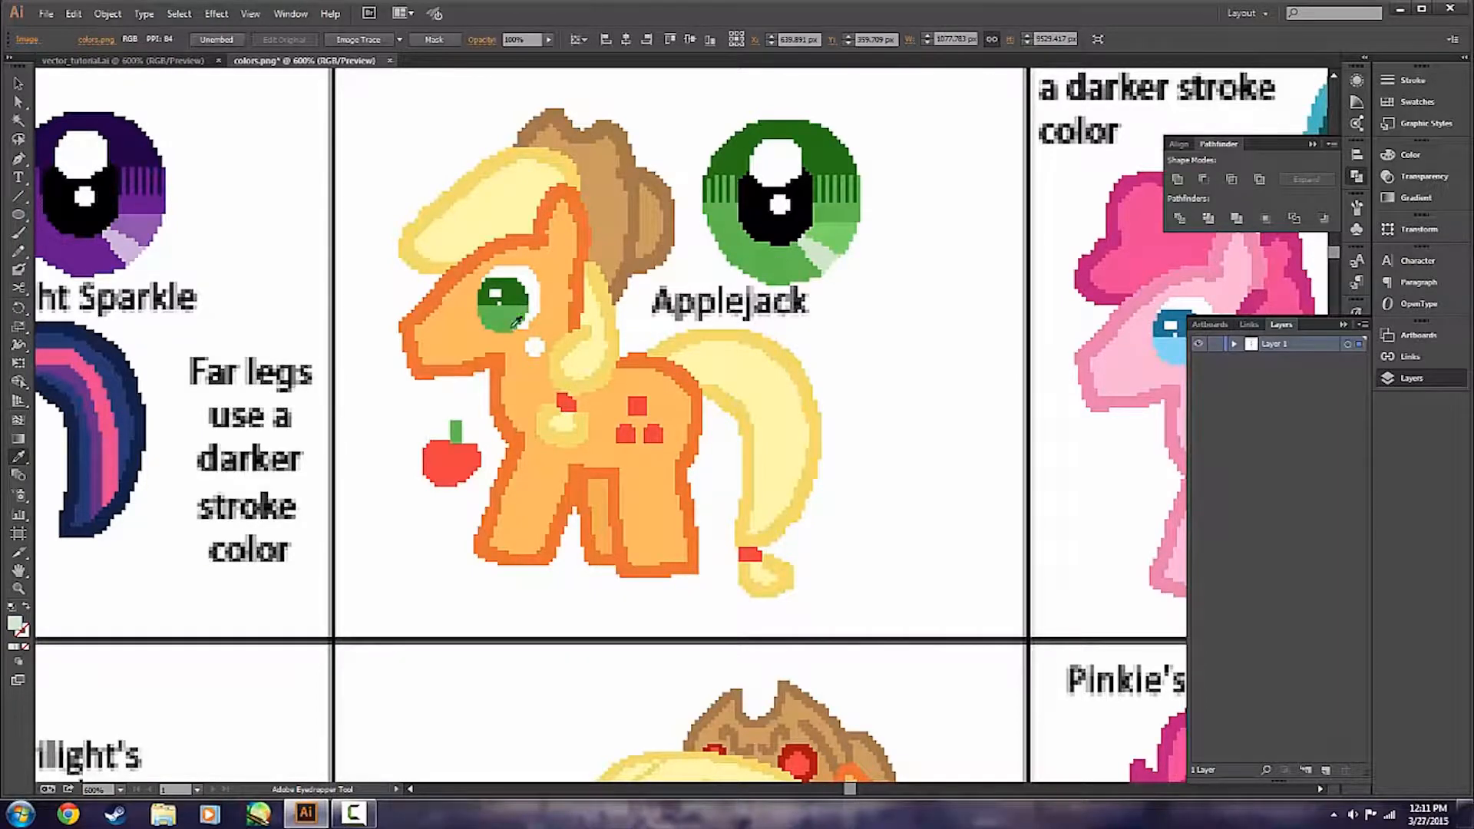
left_click(841, 146)
double_click(17, 625)
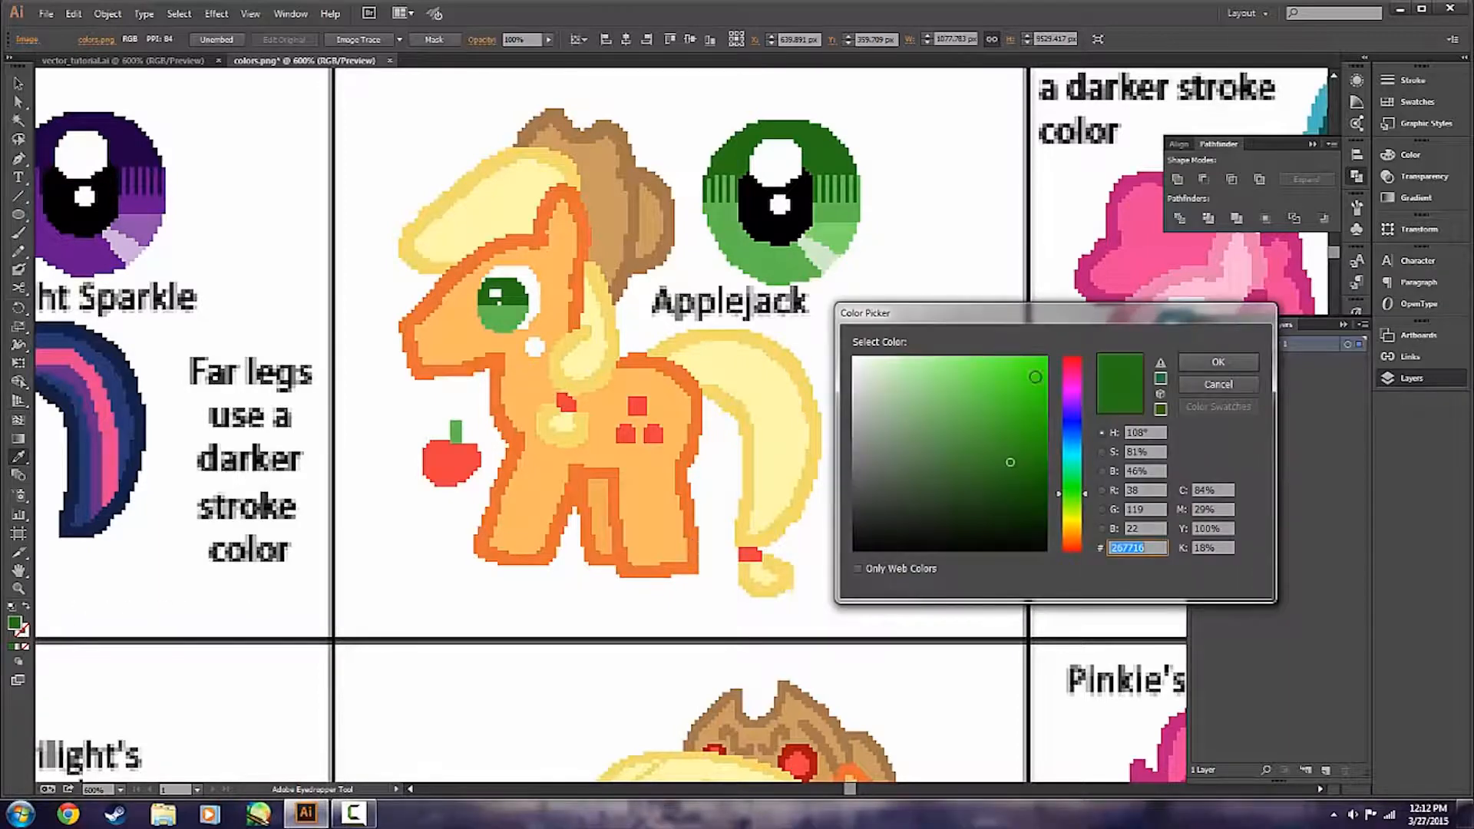
left_click(1218, 384)
left_click(19, 83)
left_click(123, 60)
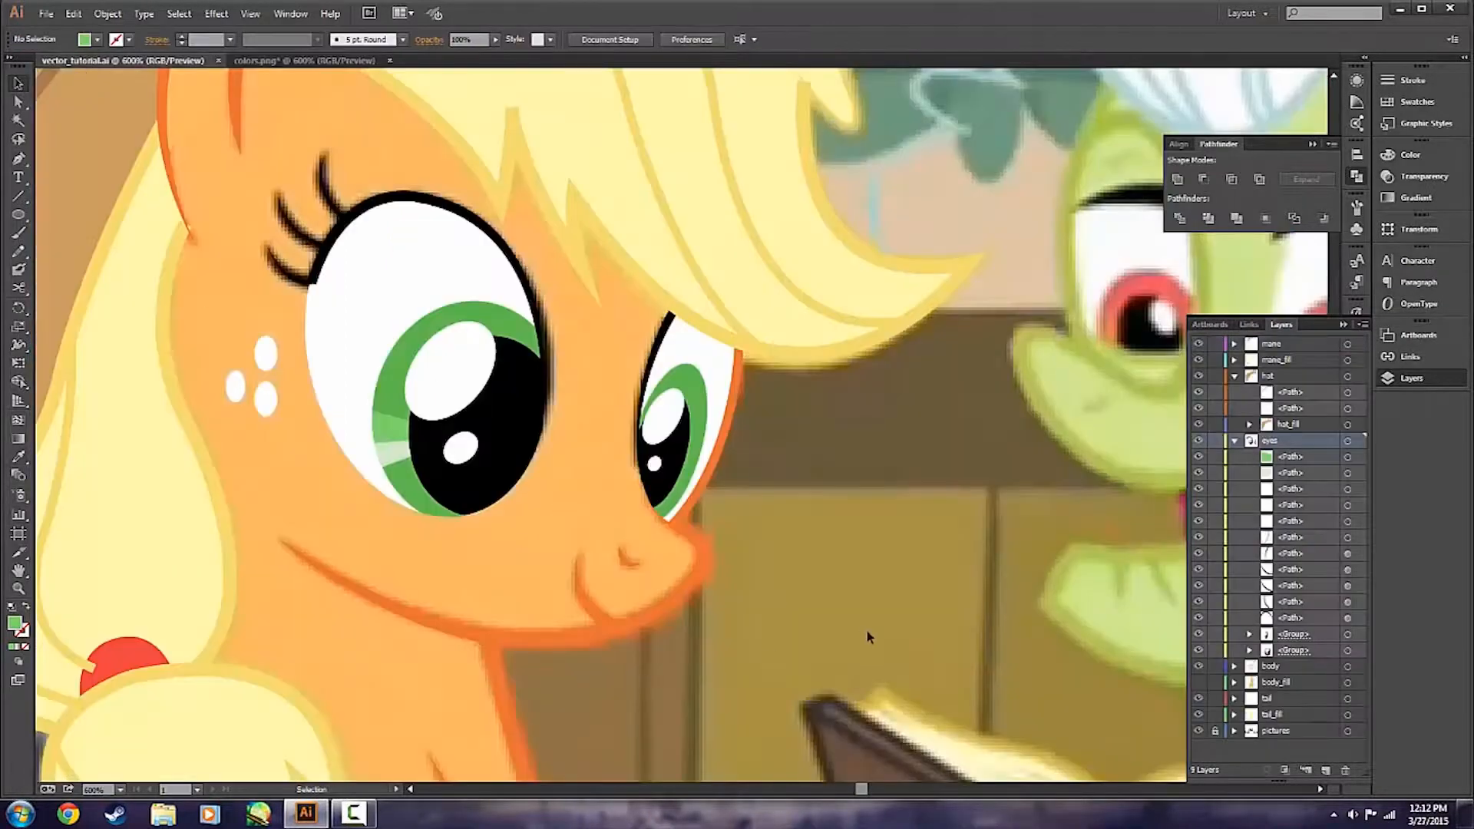
Isolate the nearer eye group and give its green iris ellipse a linear gradient fill.
left_click(509, 326)
double_click(509, 325)
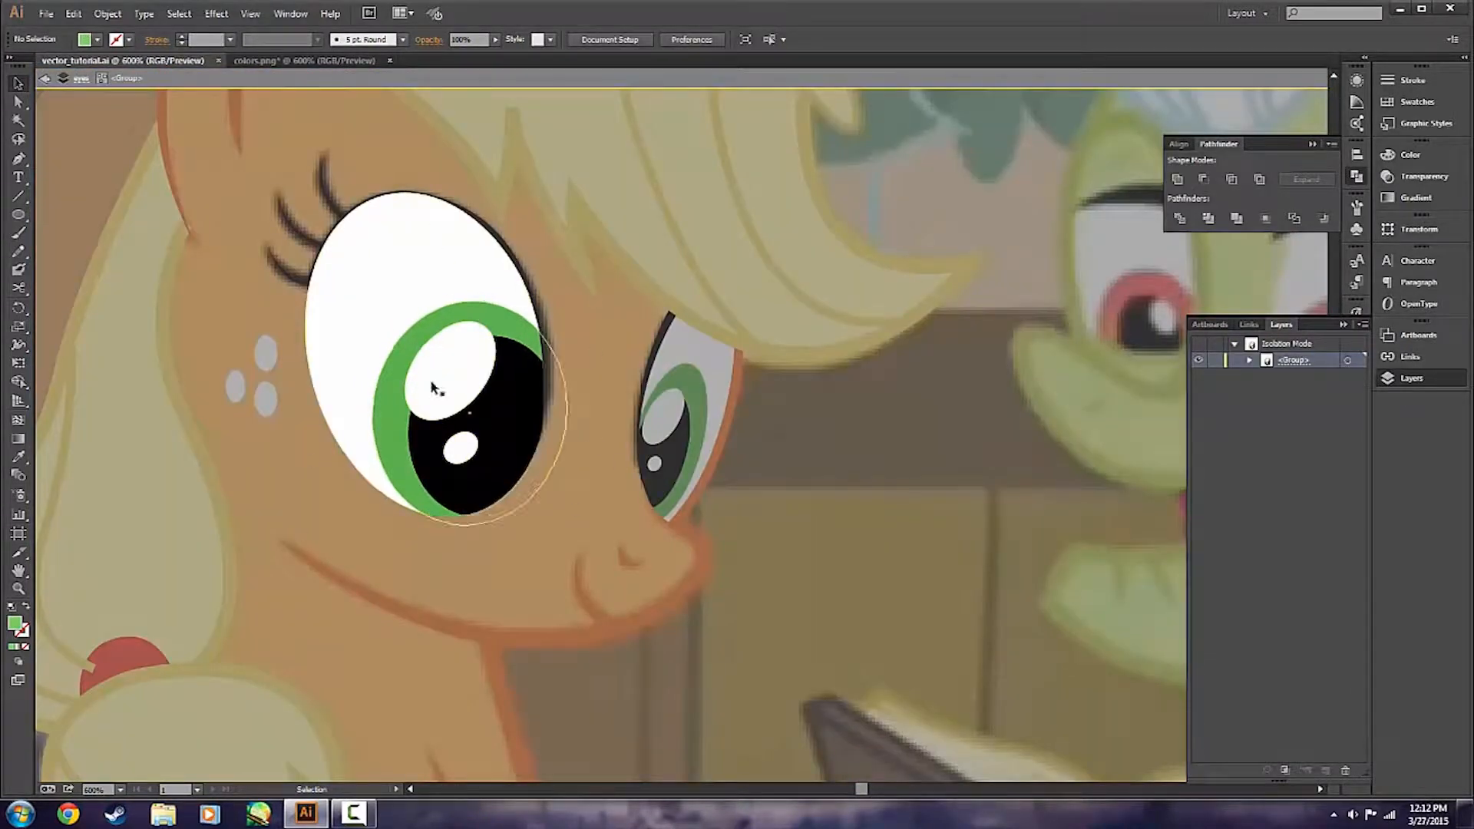
left_click(420, 296)
left_click(420, 328)
left_click(450, 370)
left_click(482, 427)
left_click(462, 447)
left_click(500, 330)
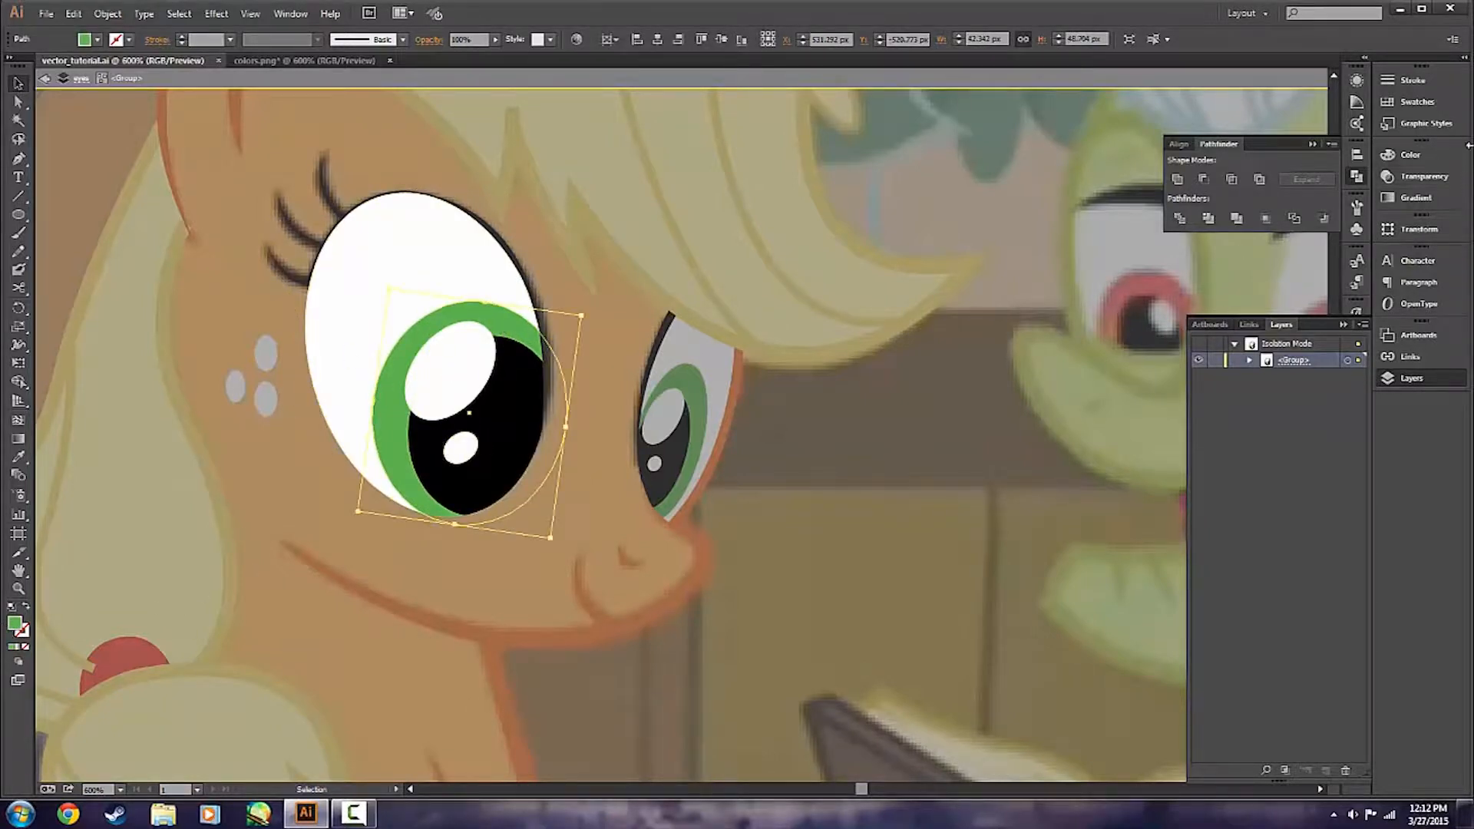
left_click(1417, 201)
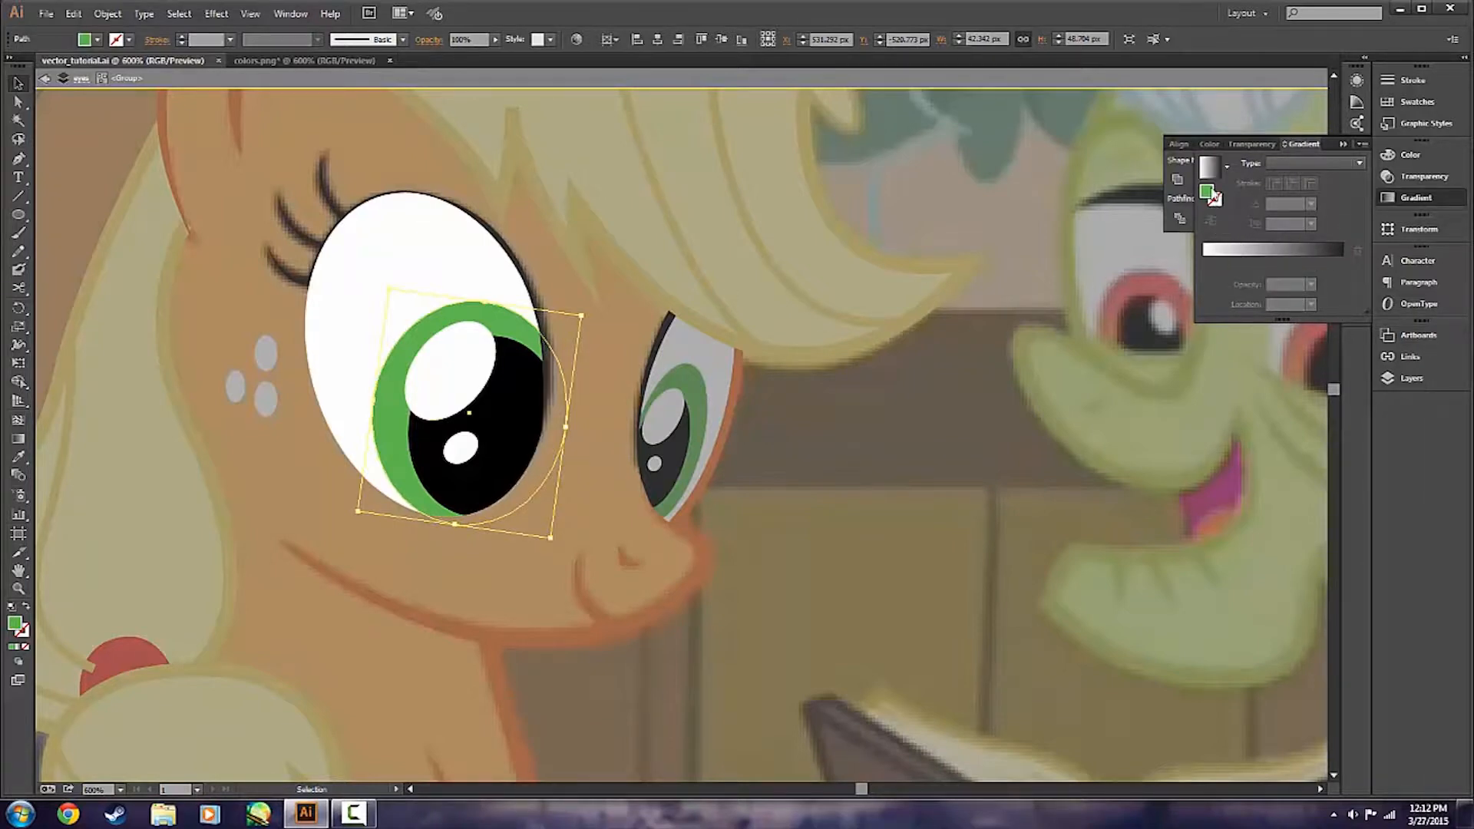
left_click(1259, 249)
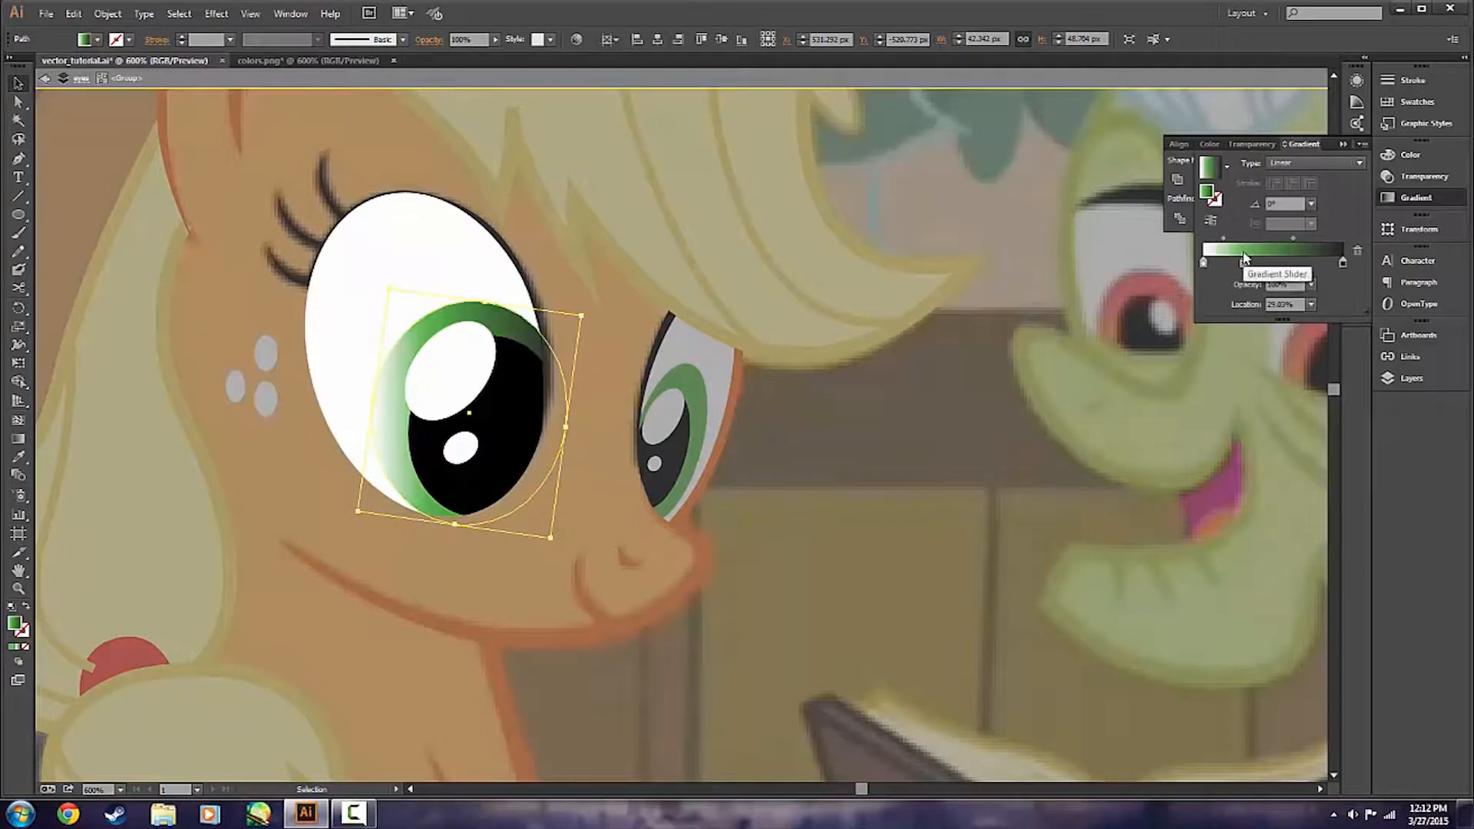
Remove the gradient's white and black stops and place the iris green at both ends of the ramp.
left_click(1203, 263)
left_click_drag(1205, 282, 1197, 339)
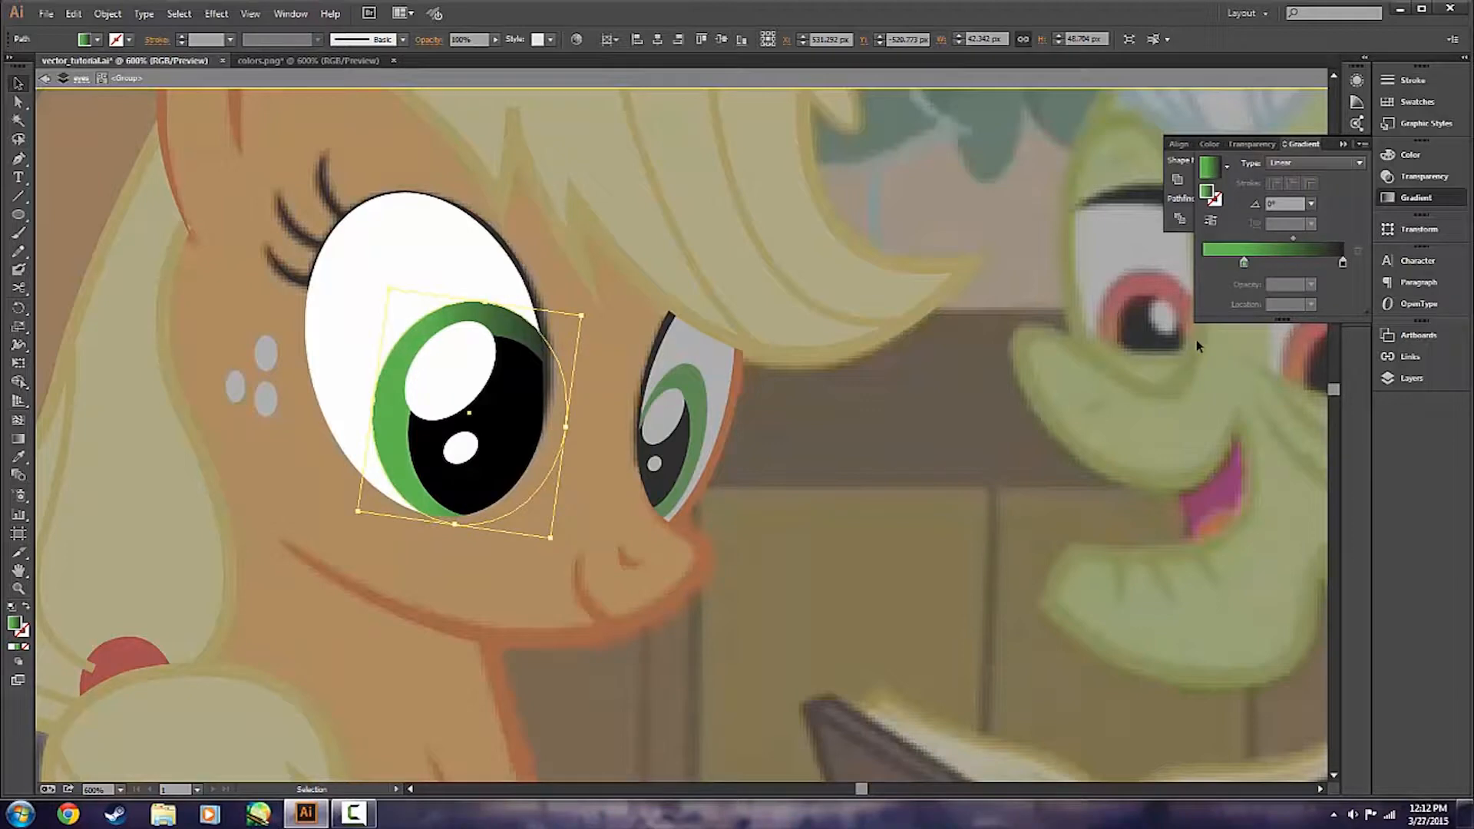
left_click_drag(1244, 264, 1200, 265)
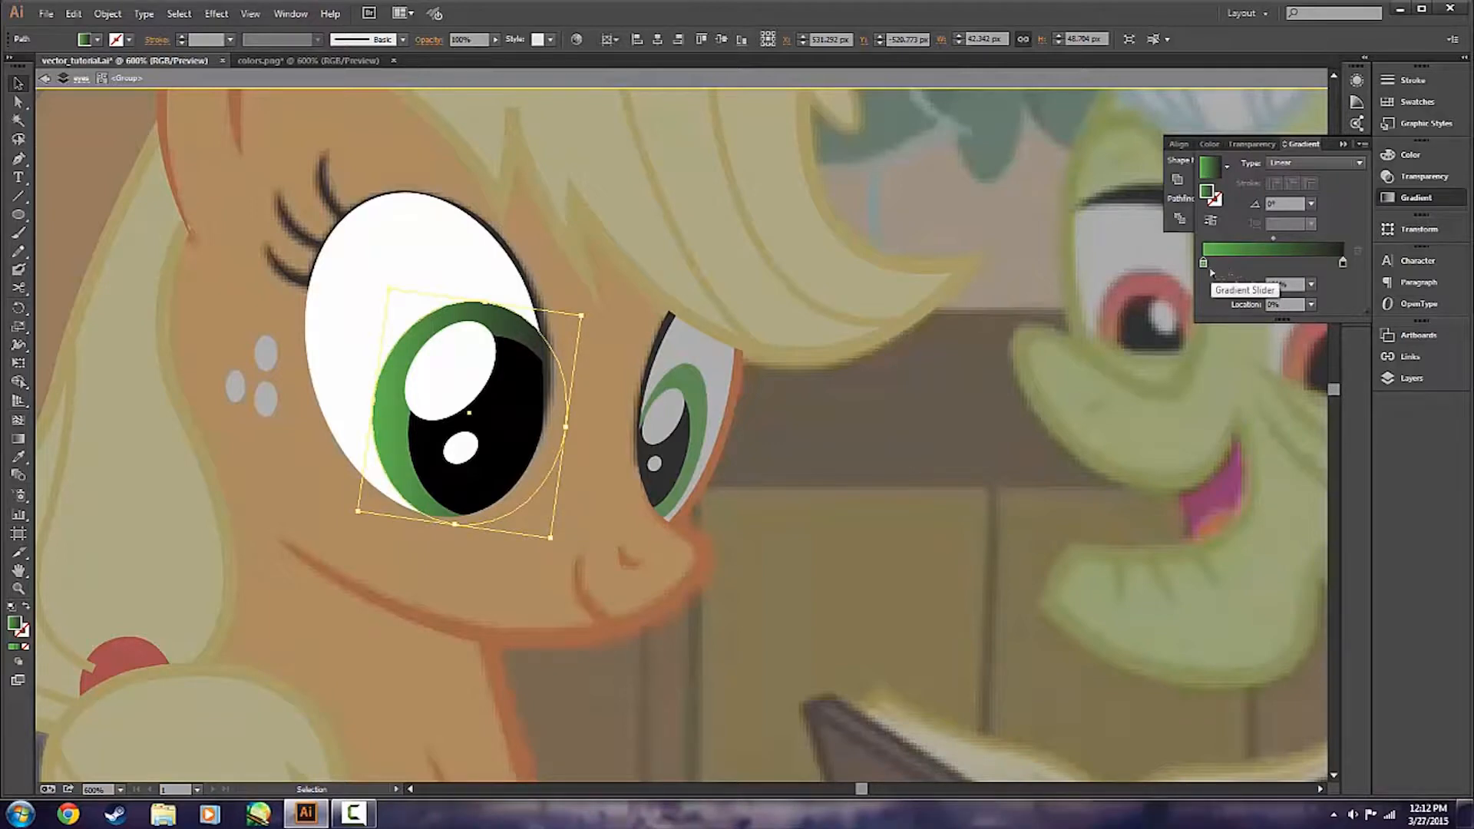
left_click(1211, 270)
left_click_drag(1211, 271, 1242, 276)
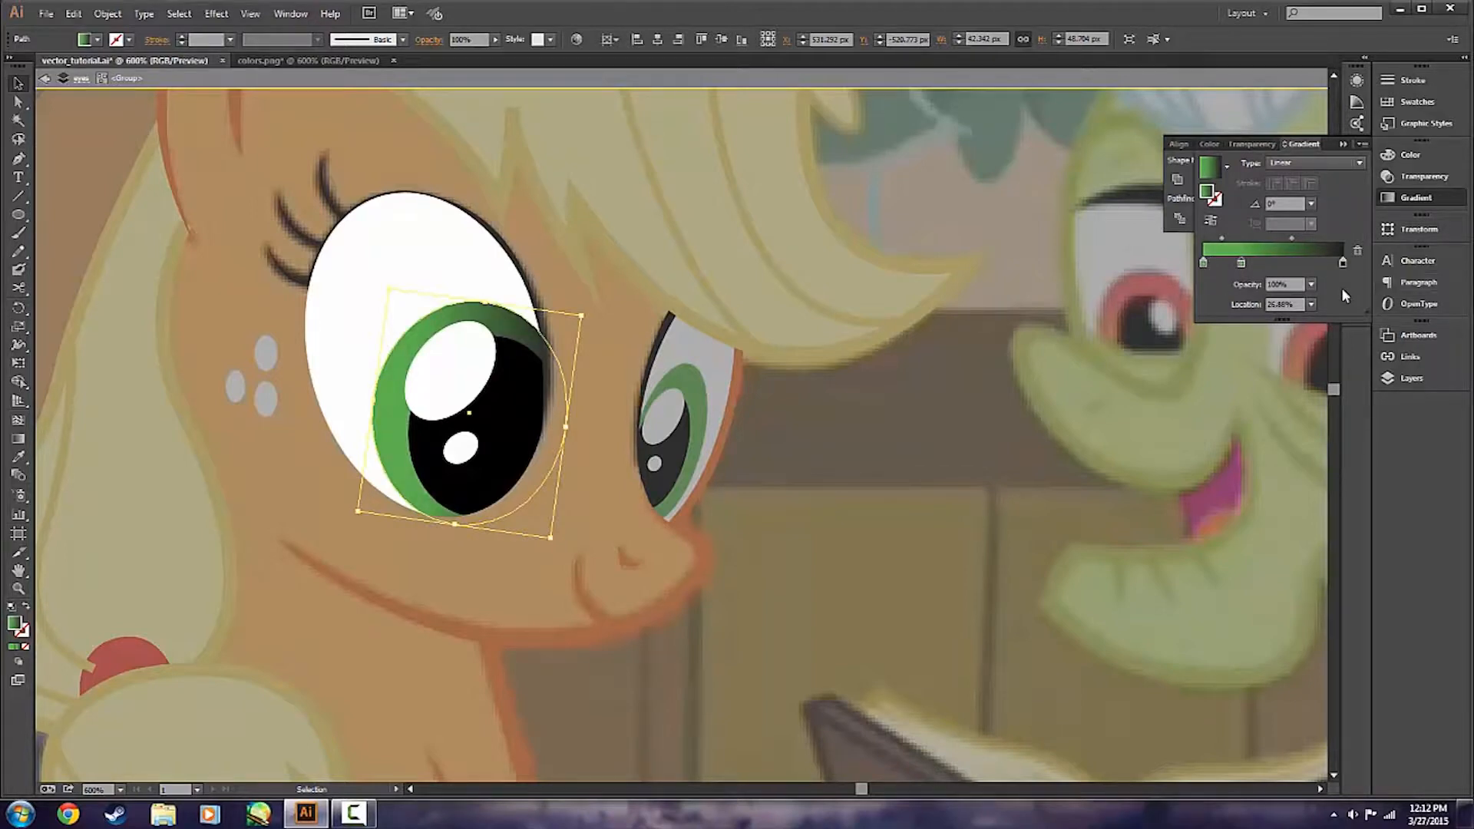
left_click_drag(1345, 262, 1344, 434)
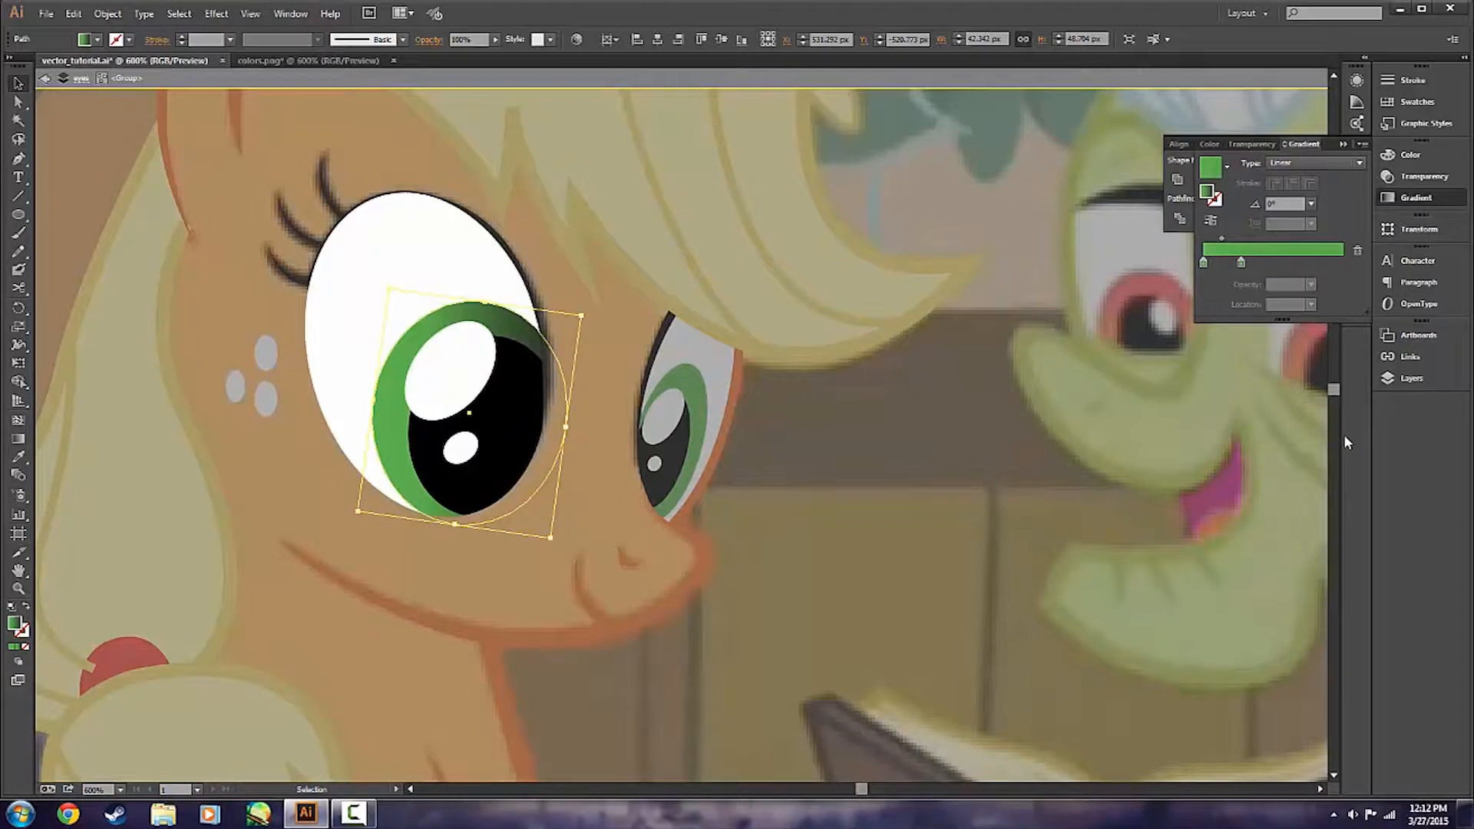
left_click_drag(1242, 265, 1343, 269)
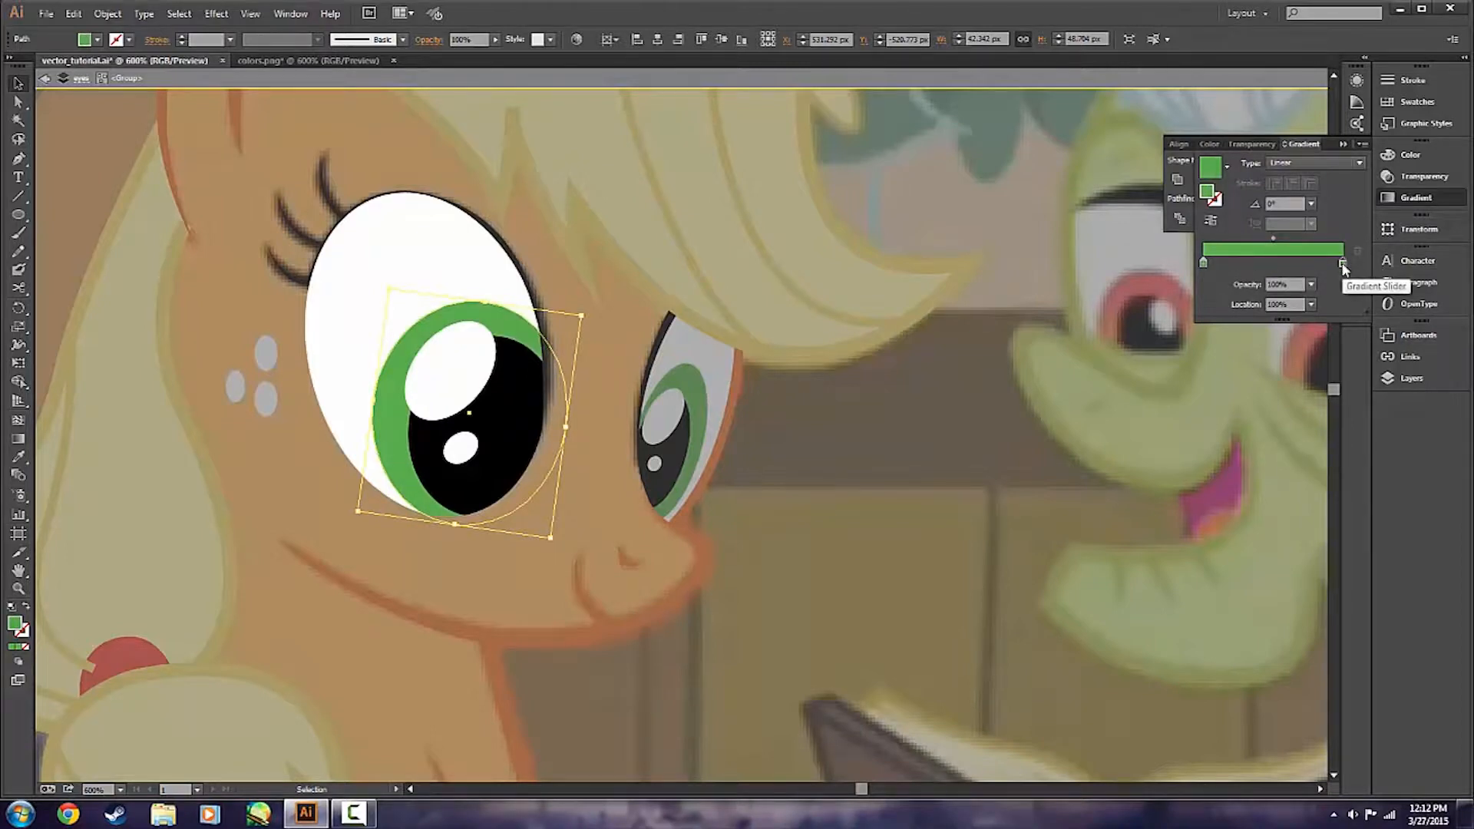
Recolor the iris gradient's end stop with the dark green hex code copied from the color reference.
double_click(1343, 264)
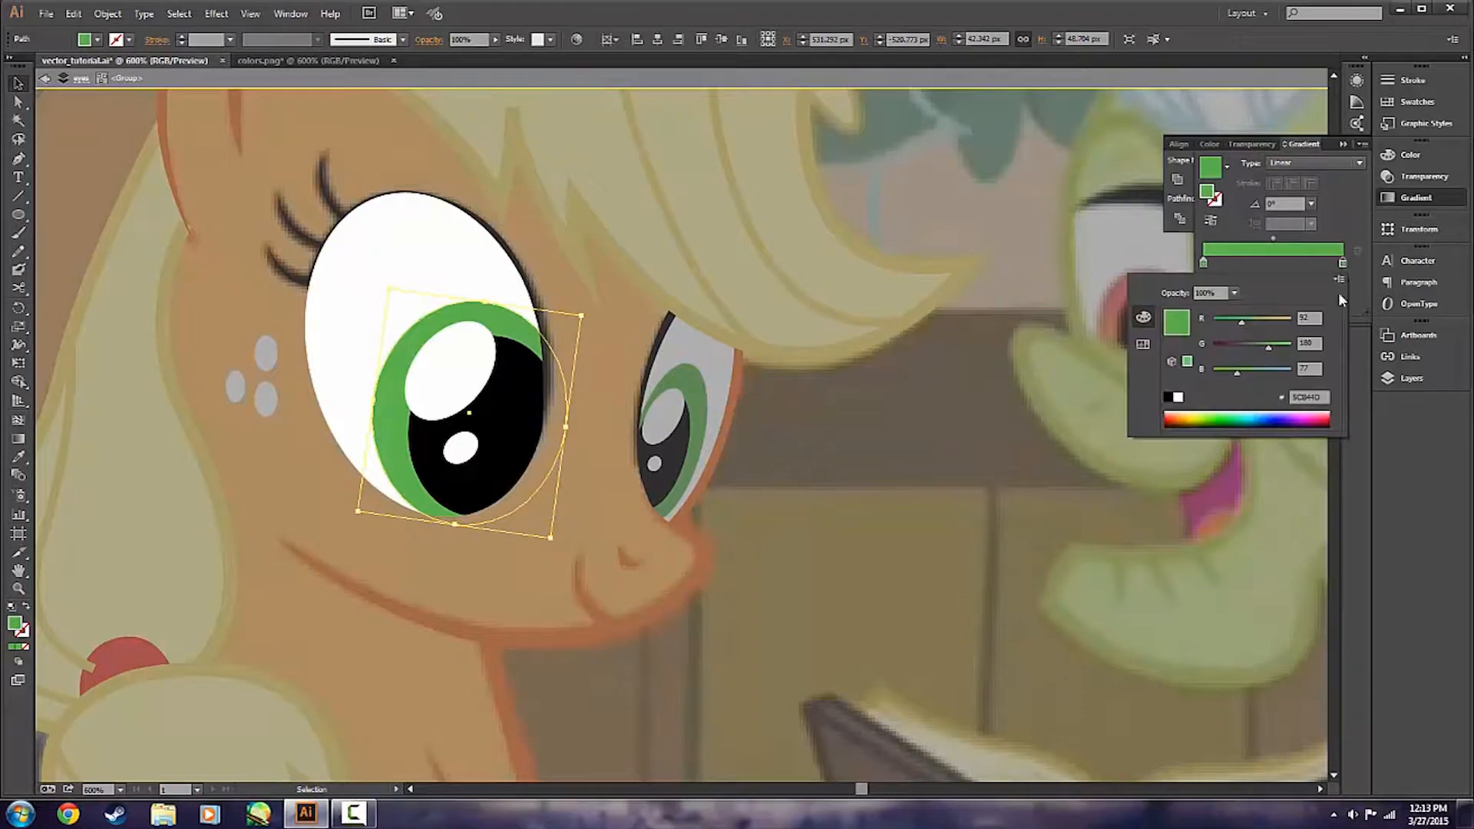
left_click(1318, 397)
type("267716")
key("Return")
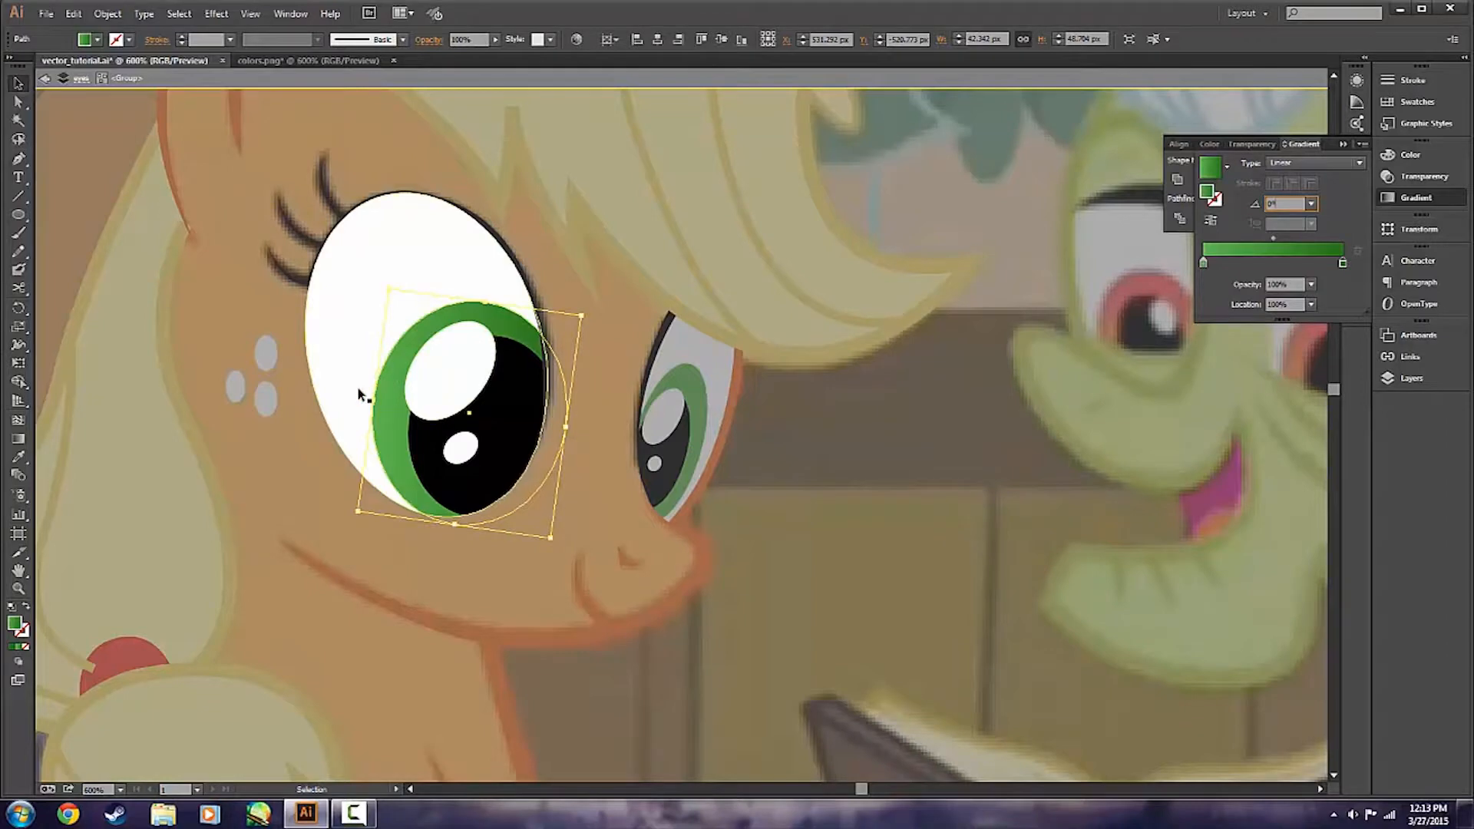
Set the iris gradient's angle to 90° and leave isolation of the nearer eye group.
left_click(1314, 204)
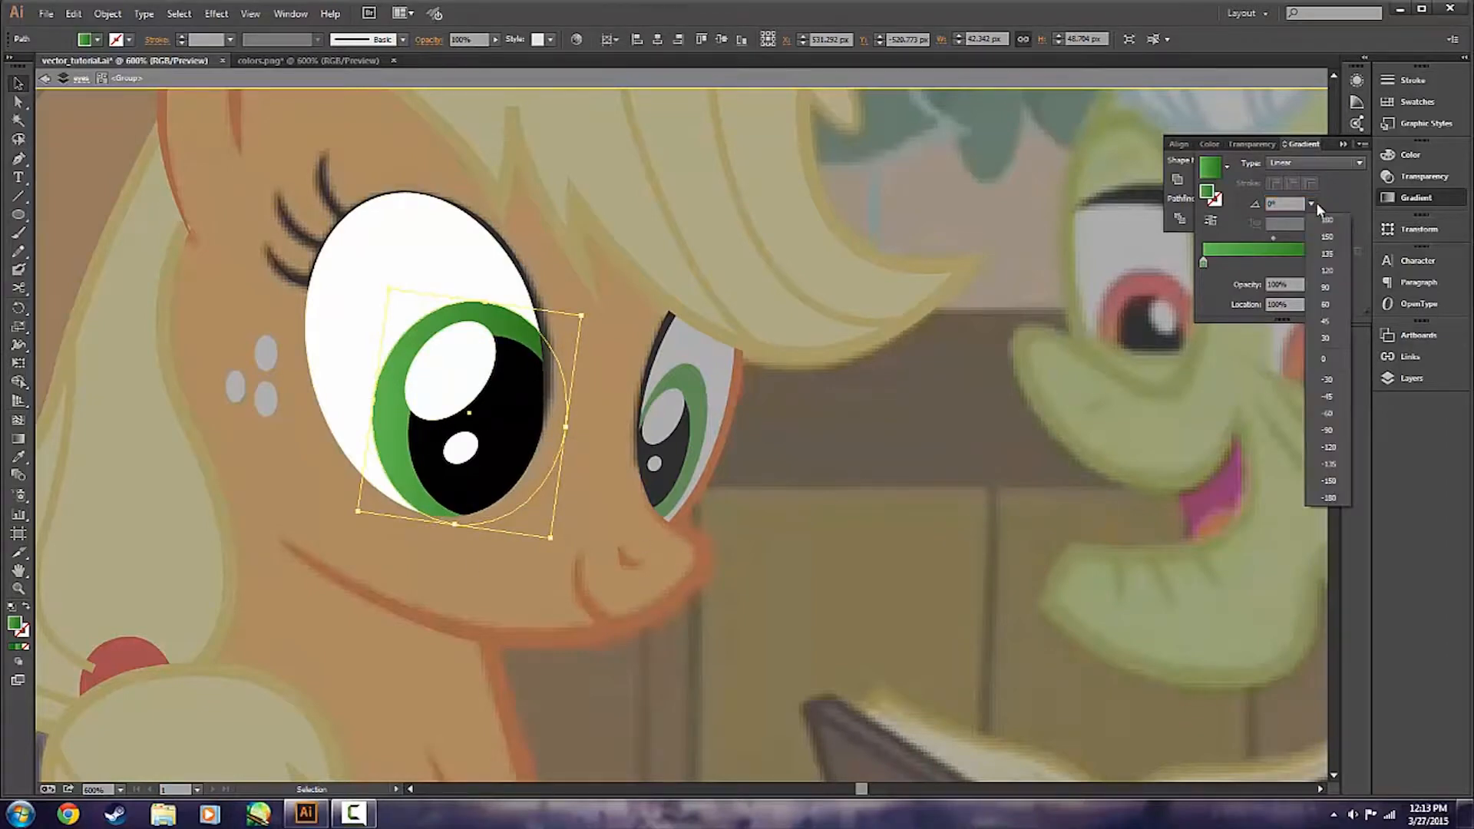
left_click(1335, 265)
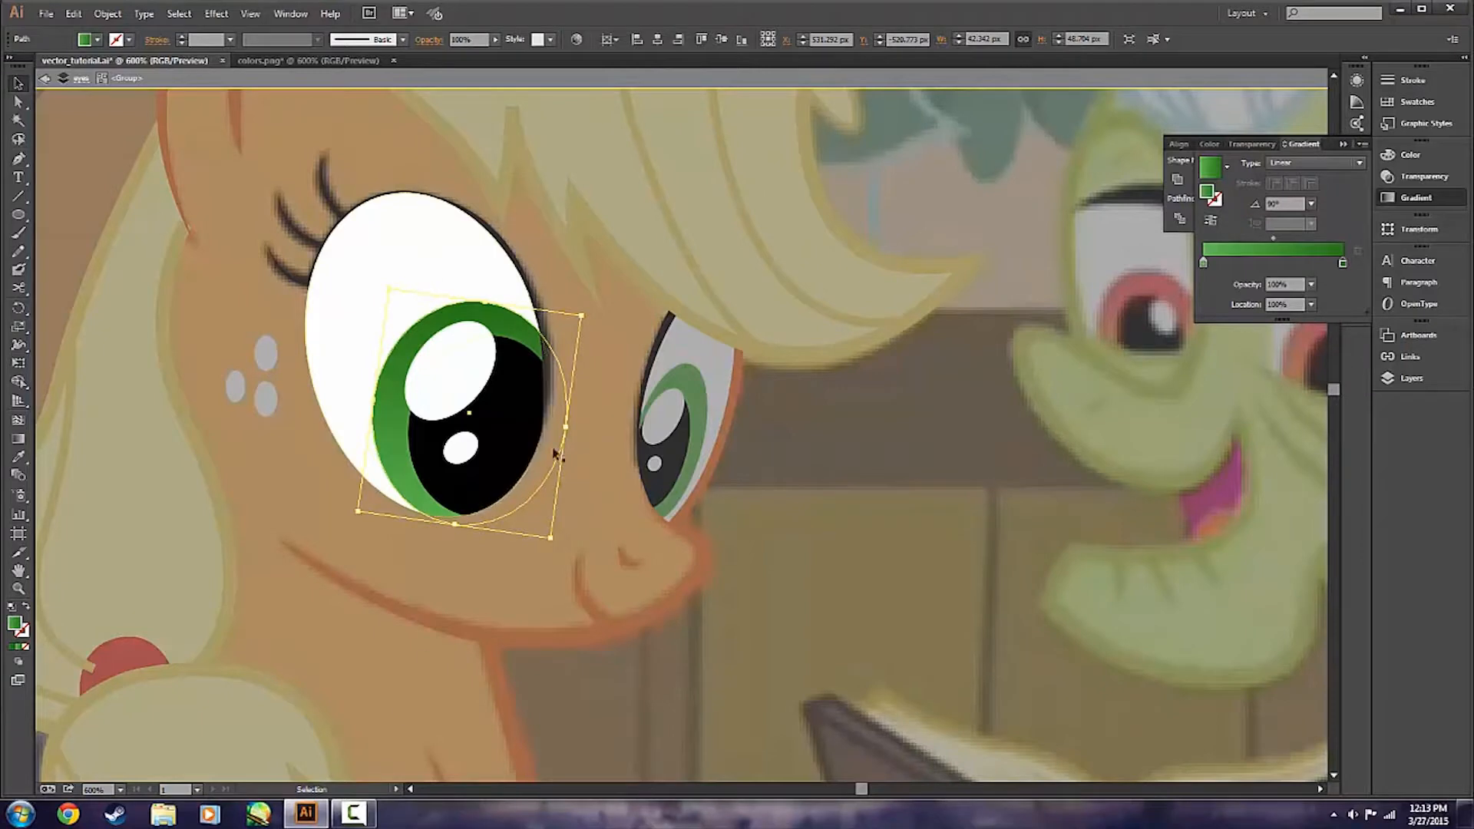
left_click(585, 477)
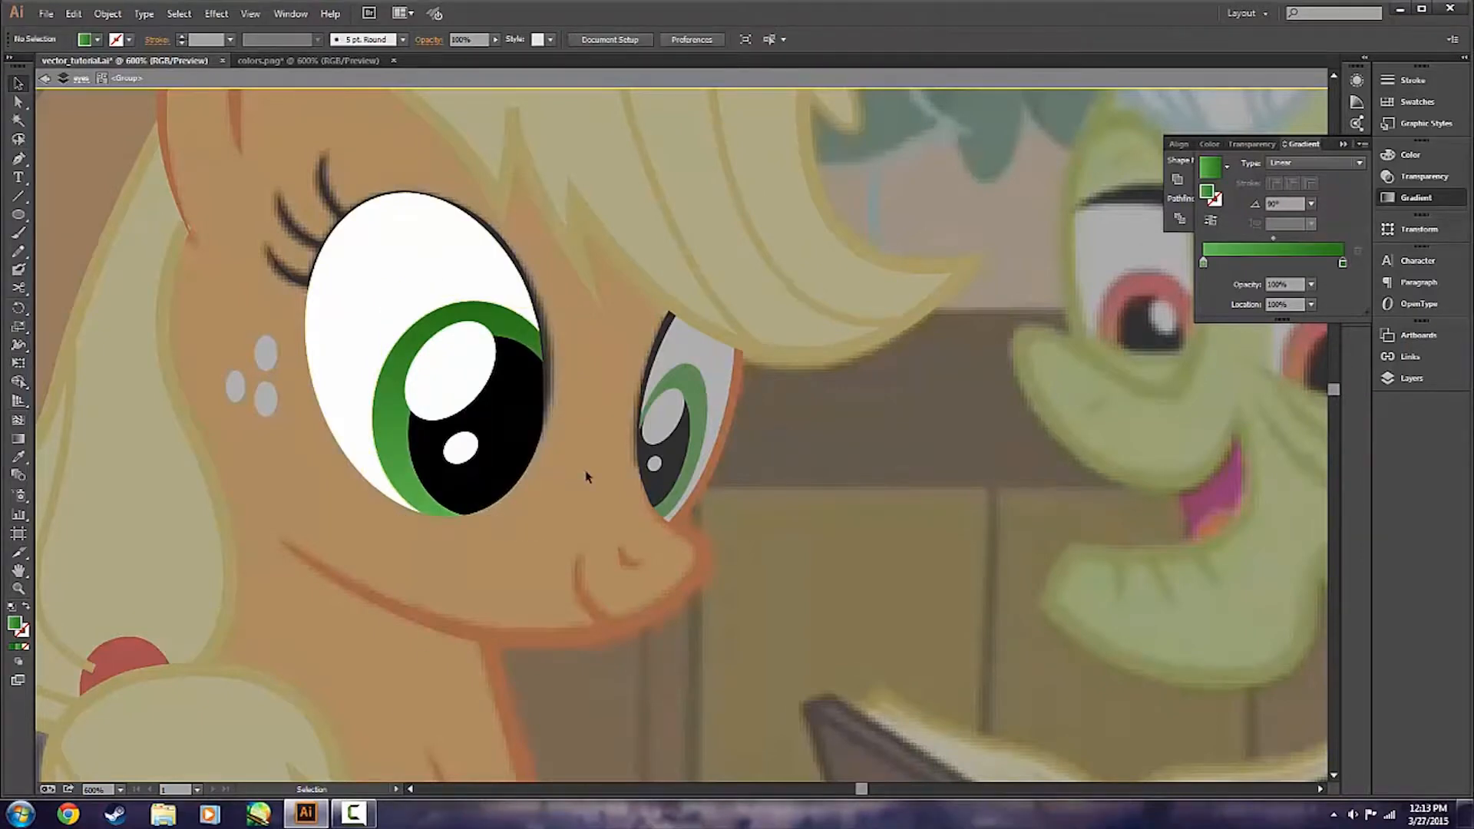
double_click(589, 477)
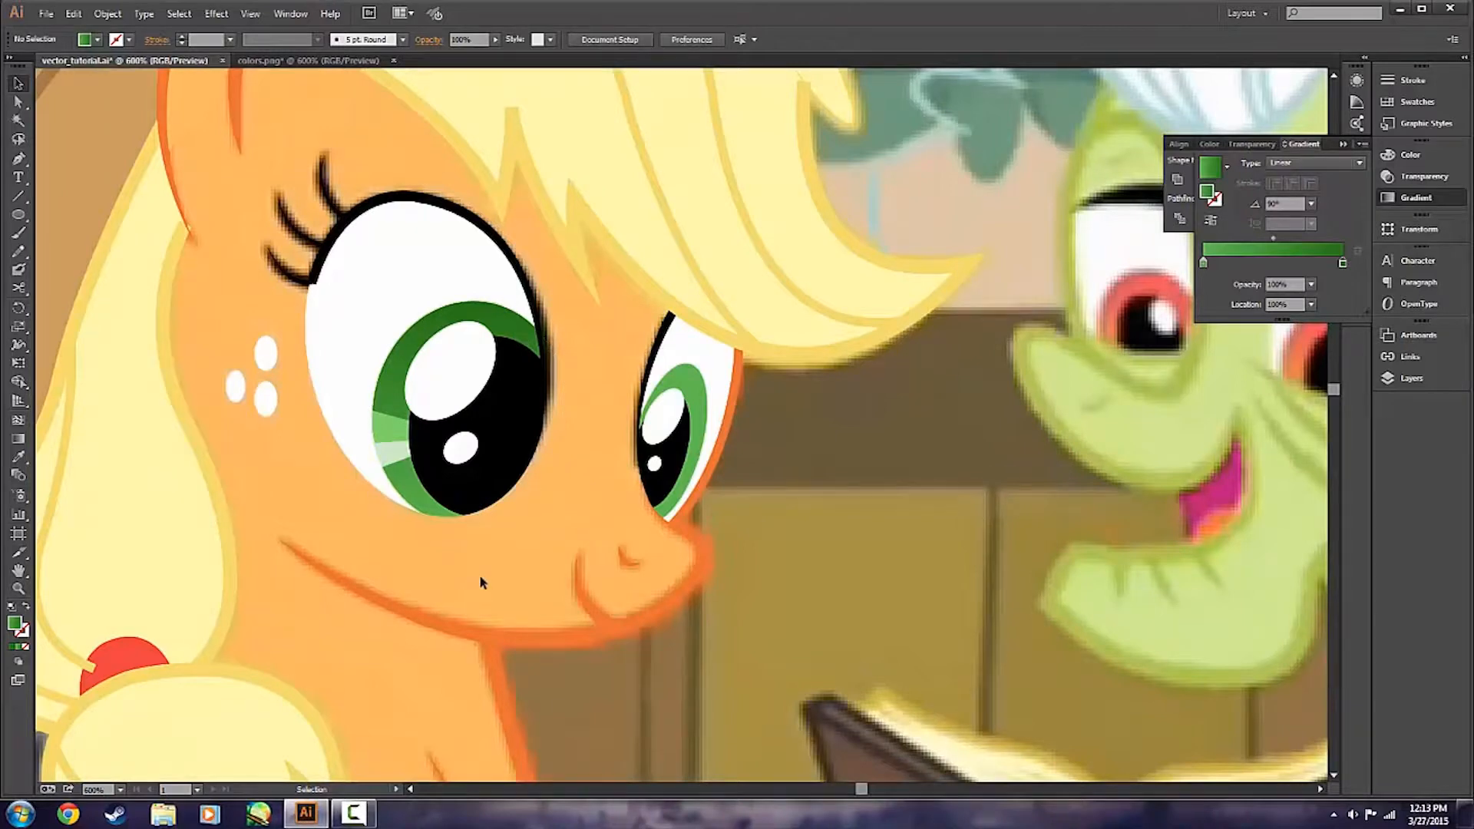
Hide the farther eye group in the eyes layer to expose the reference picture's iris.
scroll(550, 518, "down", 2)
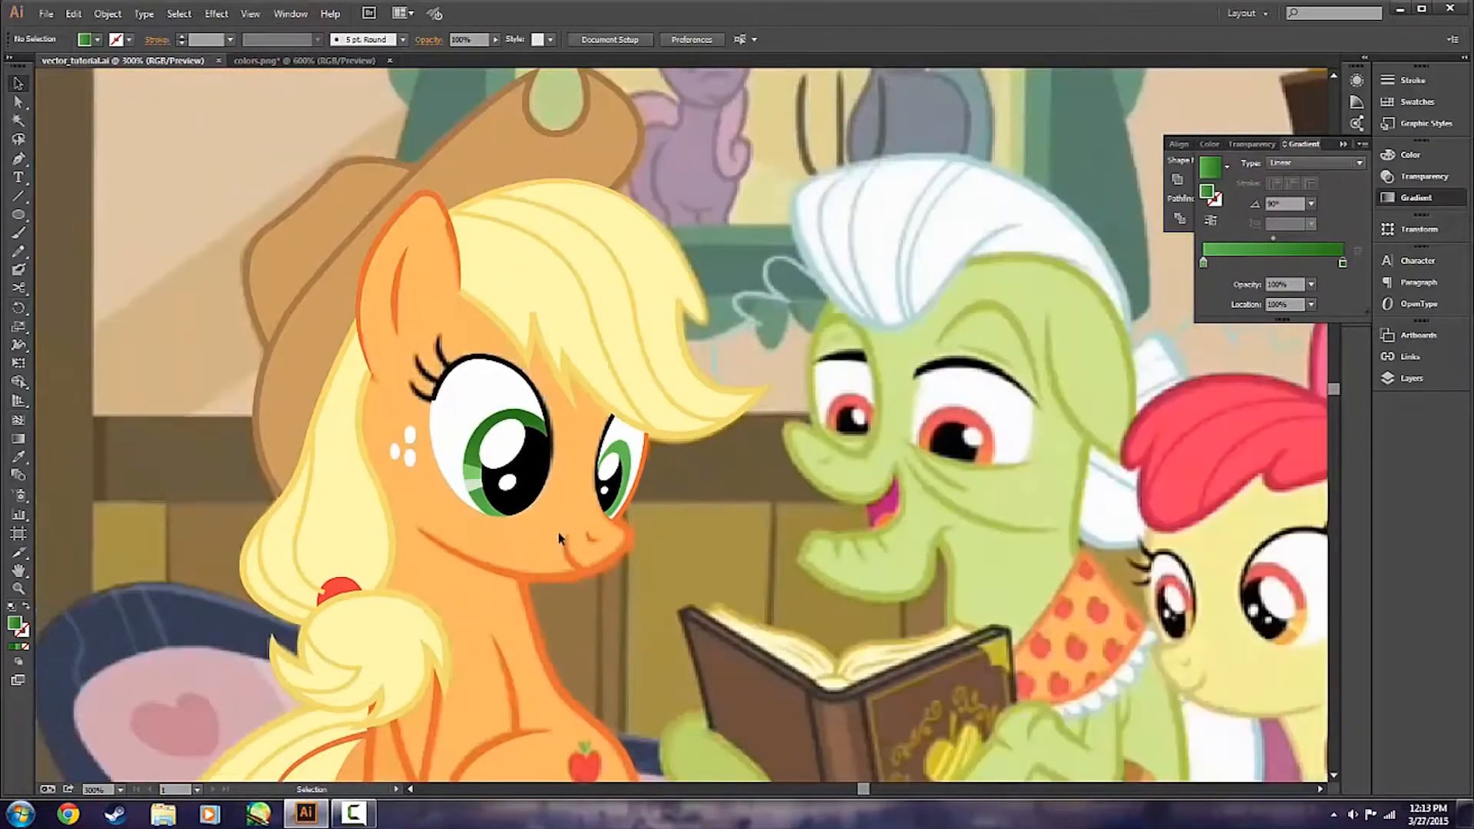
scroll(559, 540, "down", 1)
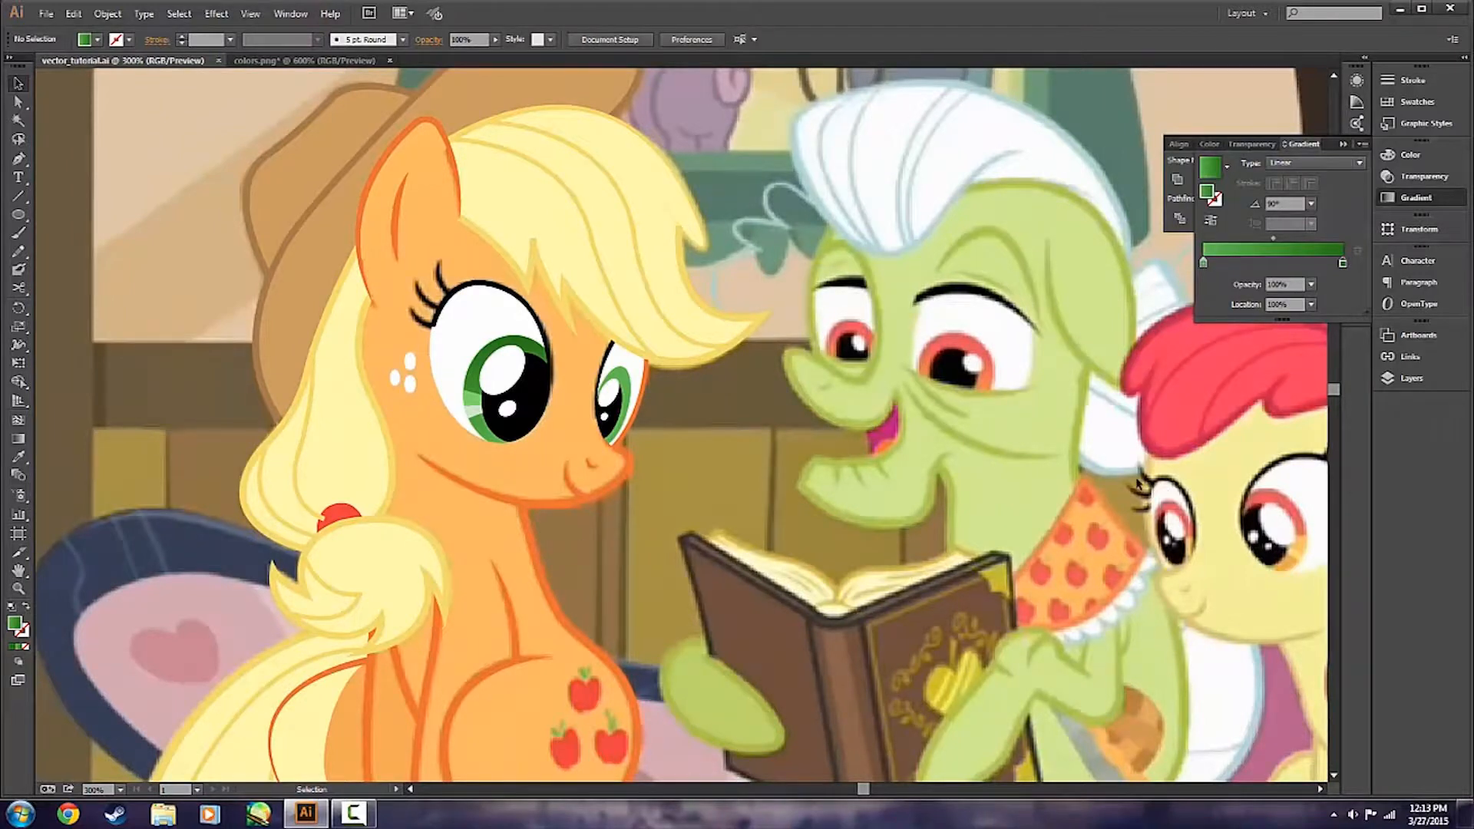
scroll(1167, 492, "down", 1)
scroll(578, 390, "up", 1)
scroll(577, 389, "up", 2)
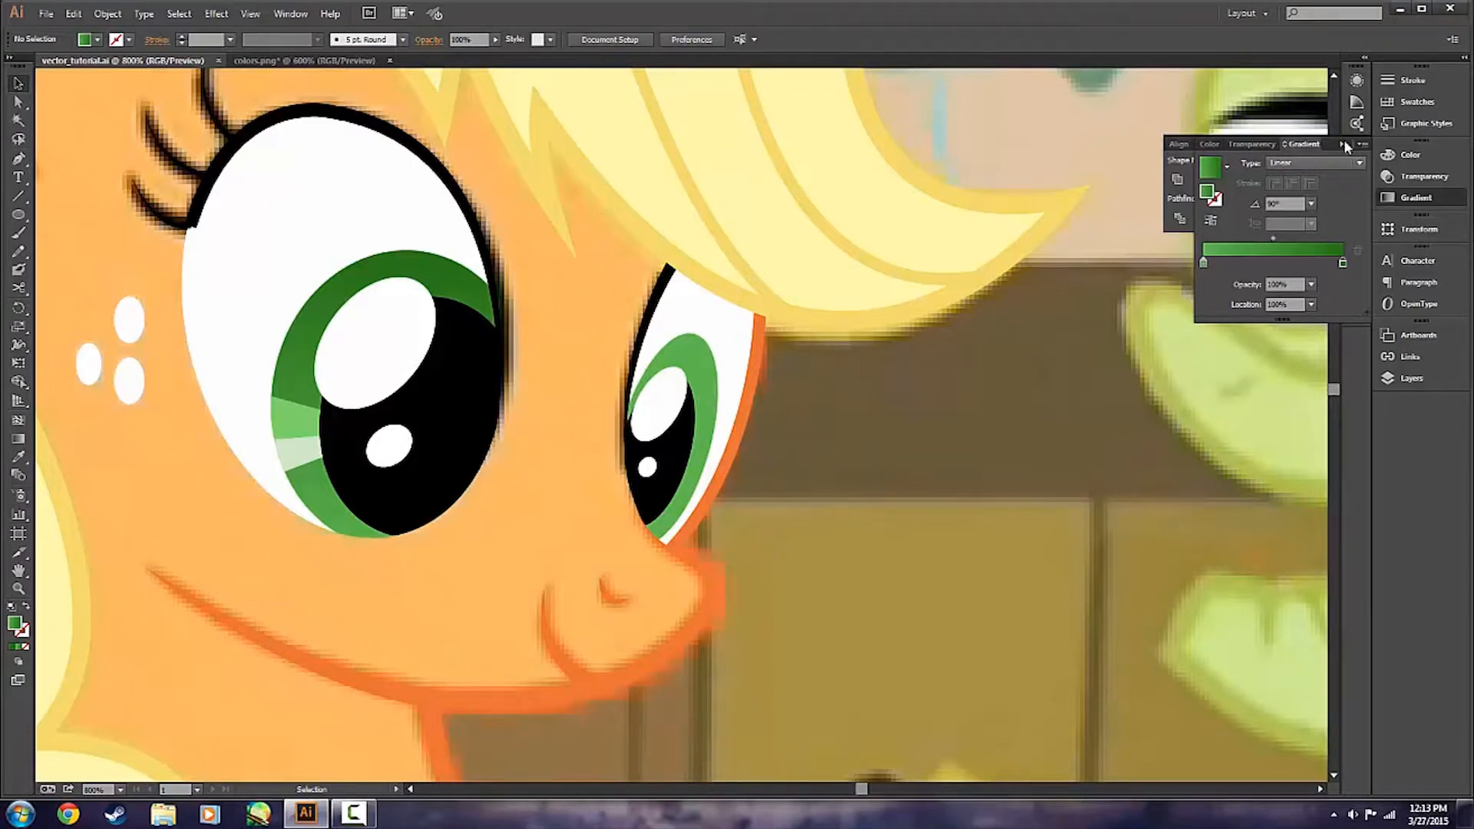
left_click(1426, 178)
left_click(1411, 378)
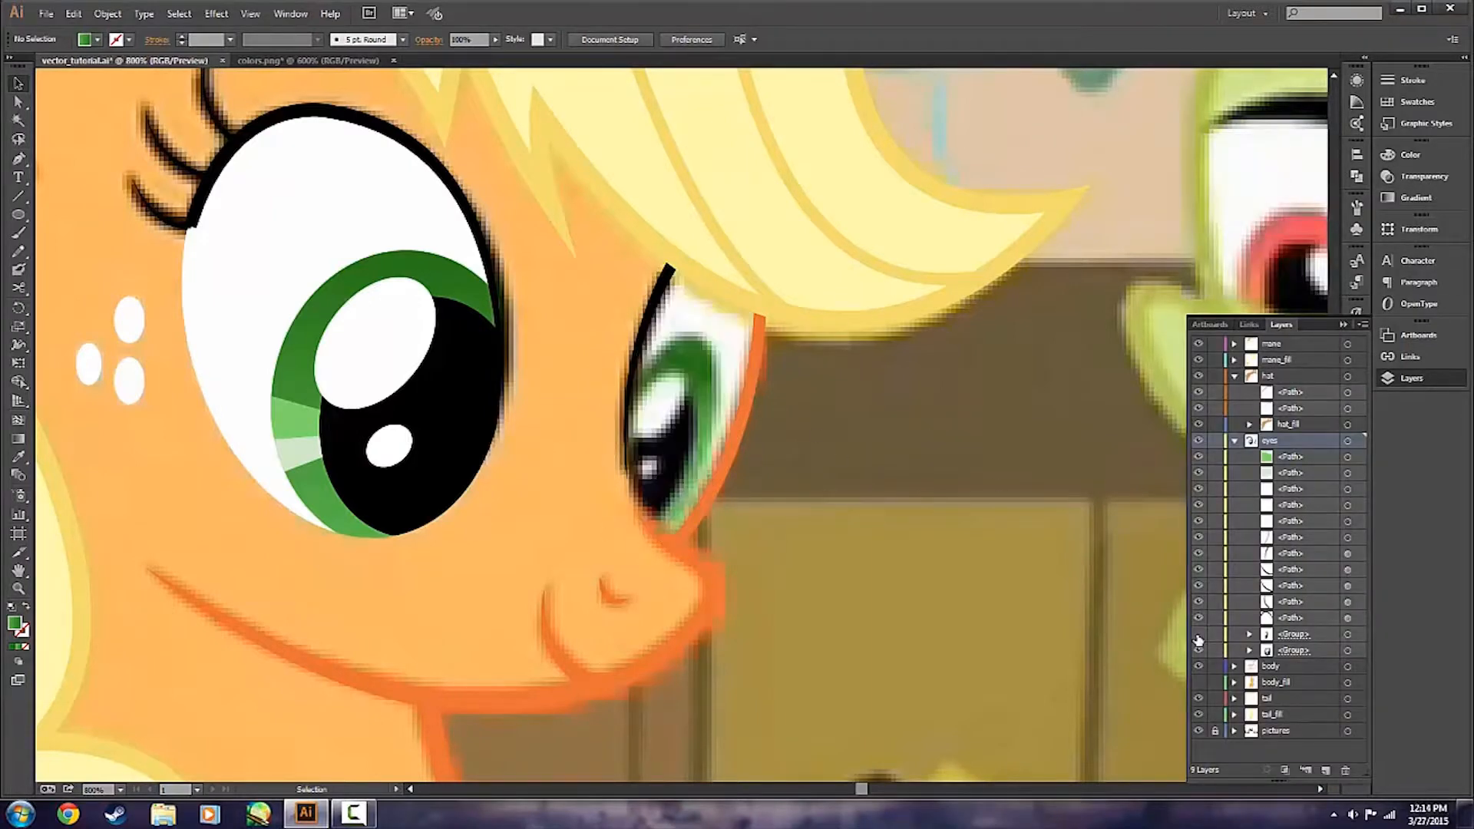
scroll(551, 540, "up", 1)
Trace the upper light green highlight across the farther iris as a closed four-sided shape with the Pen tool.
key("p")
left_click(737, 422)
left_click(794, 418)
left_click(766, 476)
left_click(724, 461)
left_click(737, 422)
Sample the pale green from the nearer iris's lower highlight and trace the matching four-sided highlight on the farther iris.
key("ctrl+shift+a")
key("i")
left_click(184, 405)
key("p")
left_click(724, 461)
left_click(764, 479)
left_click(738, 518)
left_click(705, 480)
left_click(724, 461)
Deselect the traced highlight and show the farther eye group again.
key("v")
left_click(800, 355)
left_click(1200, 667)
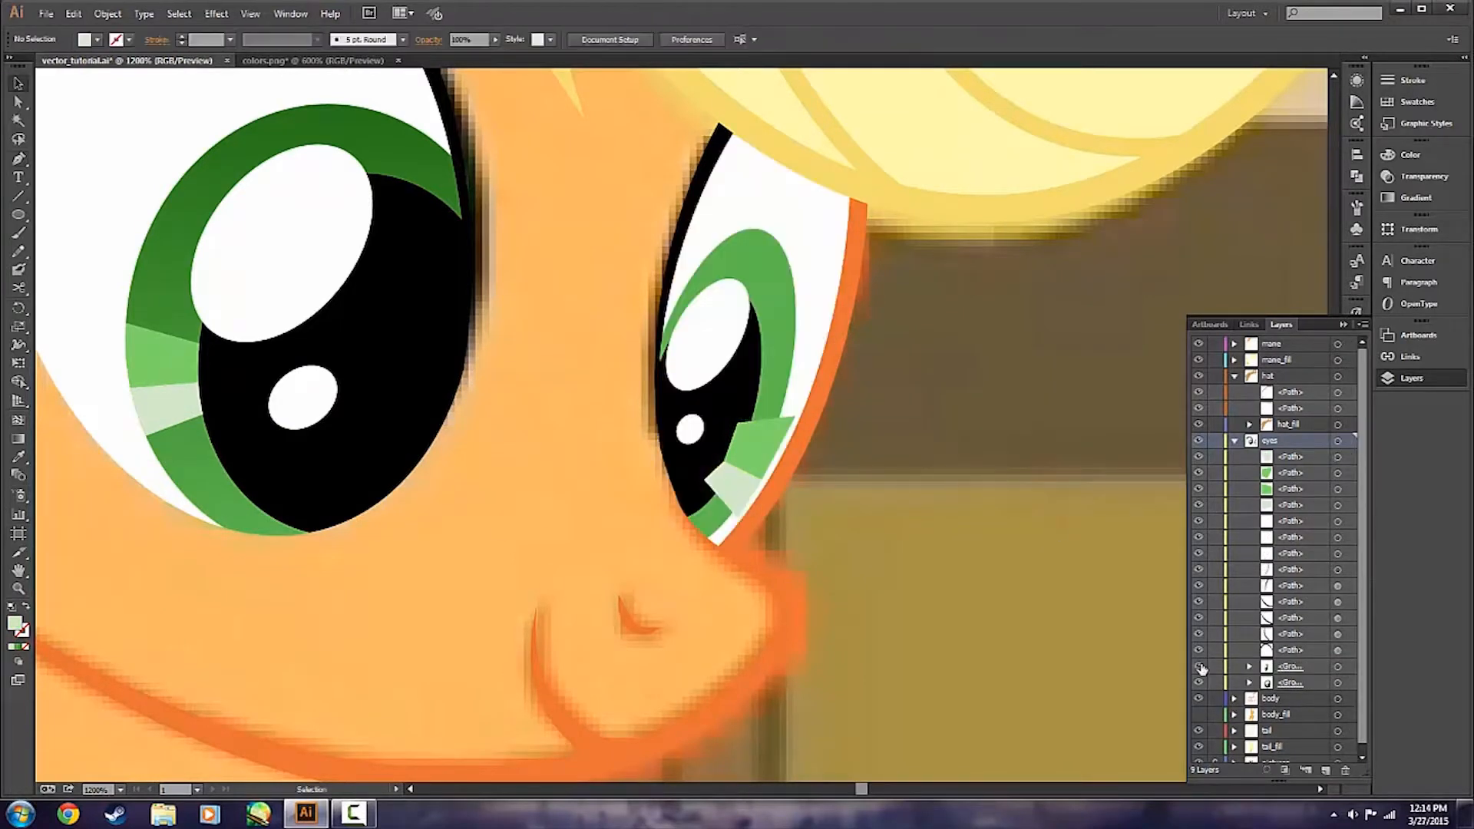
Copy the white and the green iris ellipse from the farther eye group and paste them in front of the highlights.
double_click(829, 297)
left_click(829, 298)
left_click(791, 340, "shift")
key("ctrl+c")
double_click(898, 385)
key("ctrl+f")
left_click(876, 398)
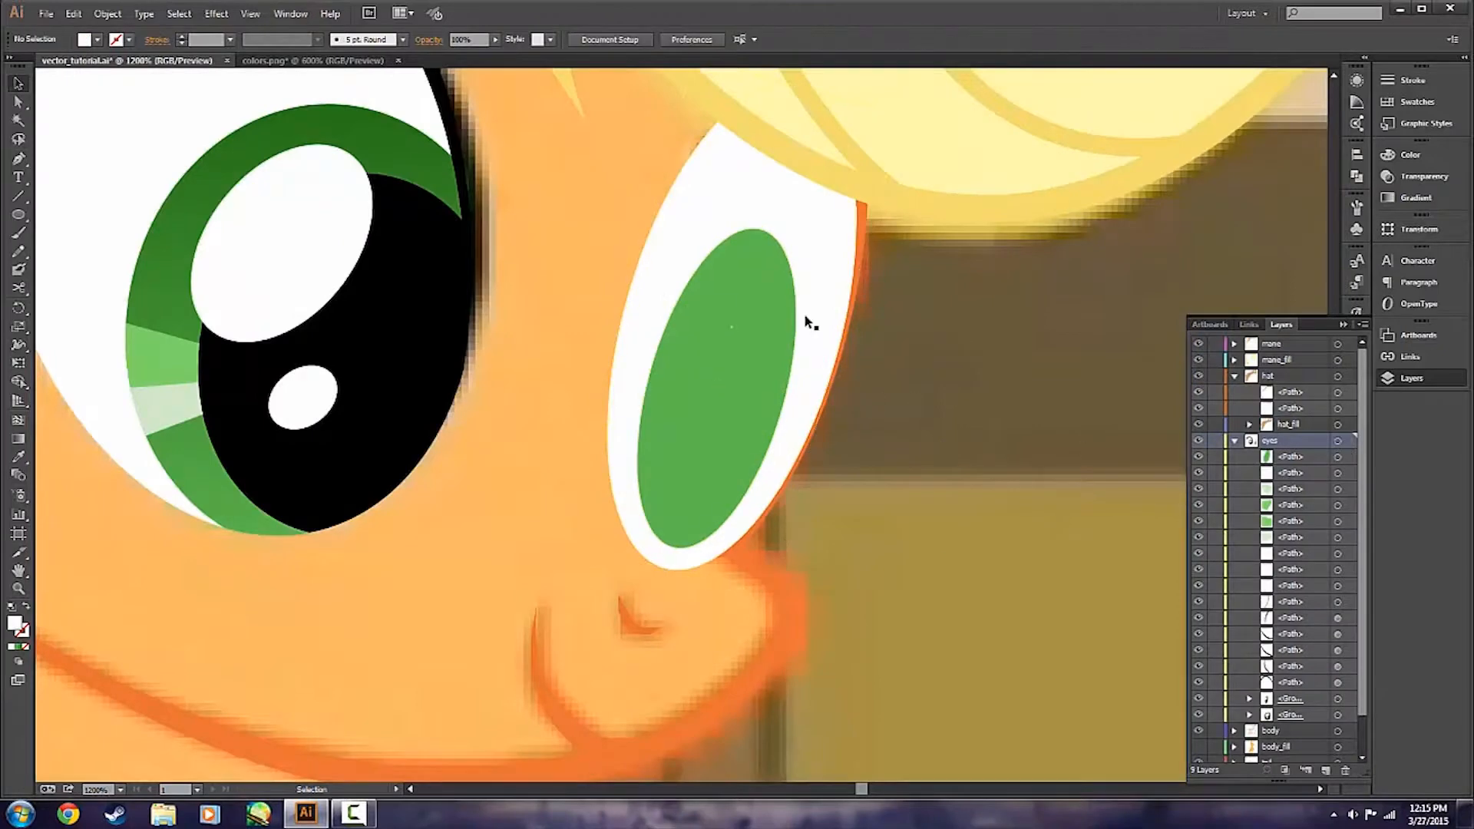
Subtract the pasted green iris from the pasted white of the farther eye with Minus Front.
left_click(807, 317)
left_click(785, 325, "shift")
left_click(1357, 177)
left_click(1204, 180)
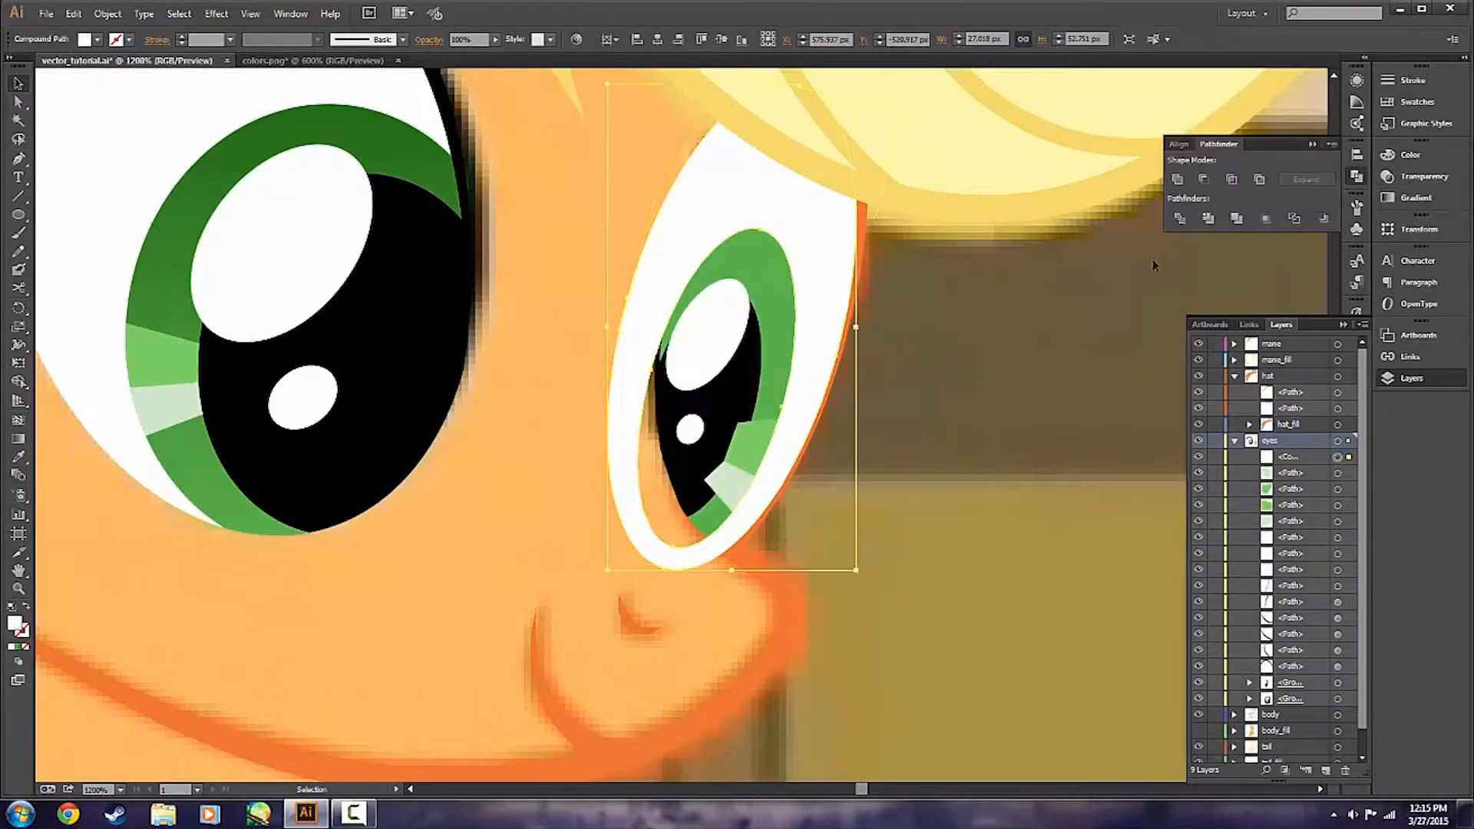
left_click(1154, 260)
Copy the black pupil ellipse from the farther eye group and paste it in front of the ring-shaped cutout.
double_click(733, 421)
left_click(741, 425)
key("ctrl+c")
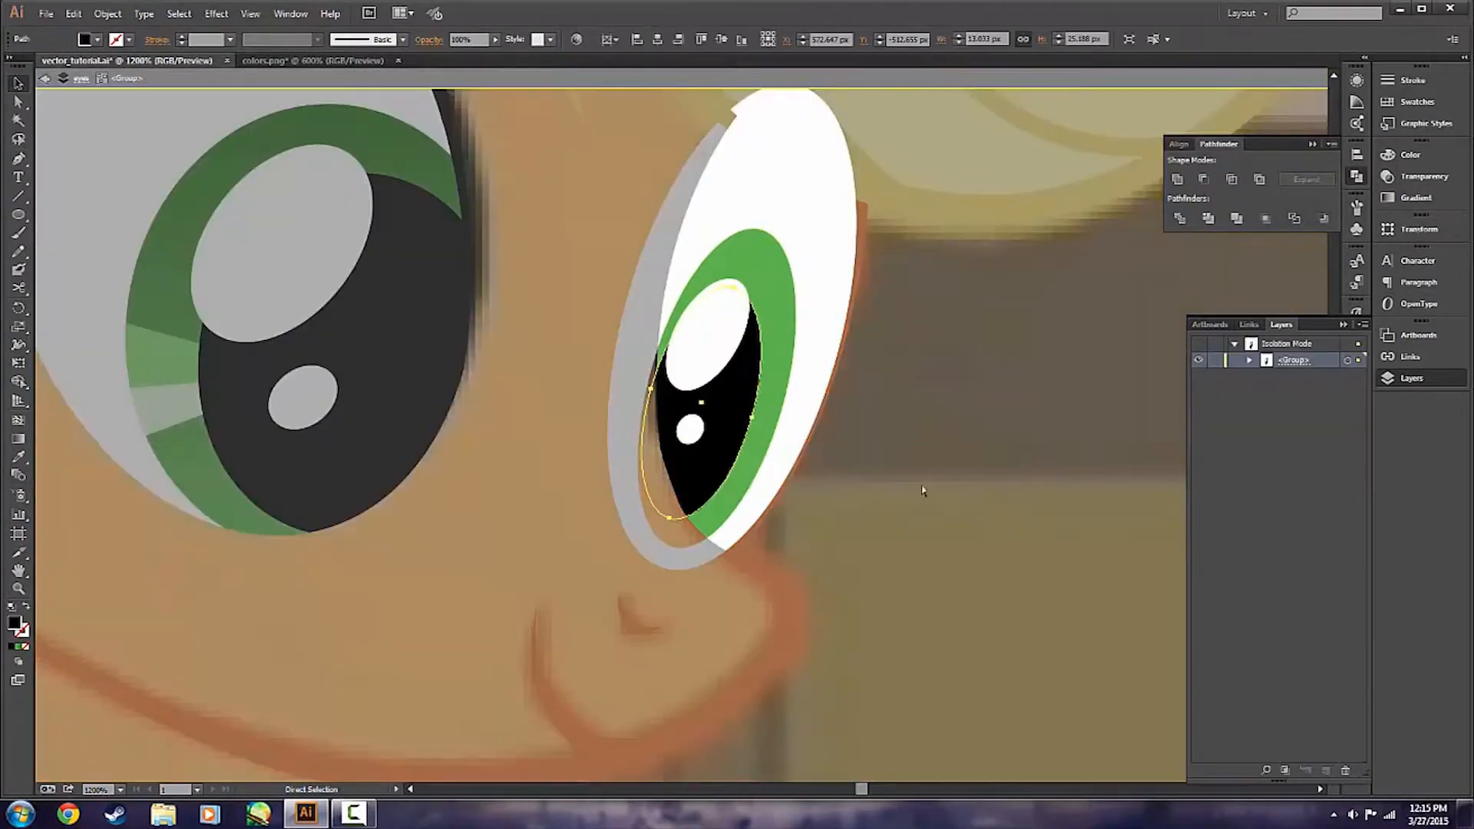
double_click(923, 490)
key("ctrl+f")
left_click(895, 485)
Fill the ring-shaped cutout with the pupil's black, group it with the pasted pupil, and paste a duplicate of the group in front.
left_click(1290, 457)
left_click(815, 369)
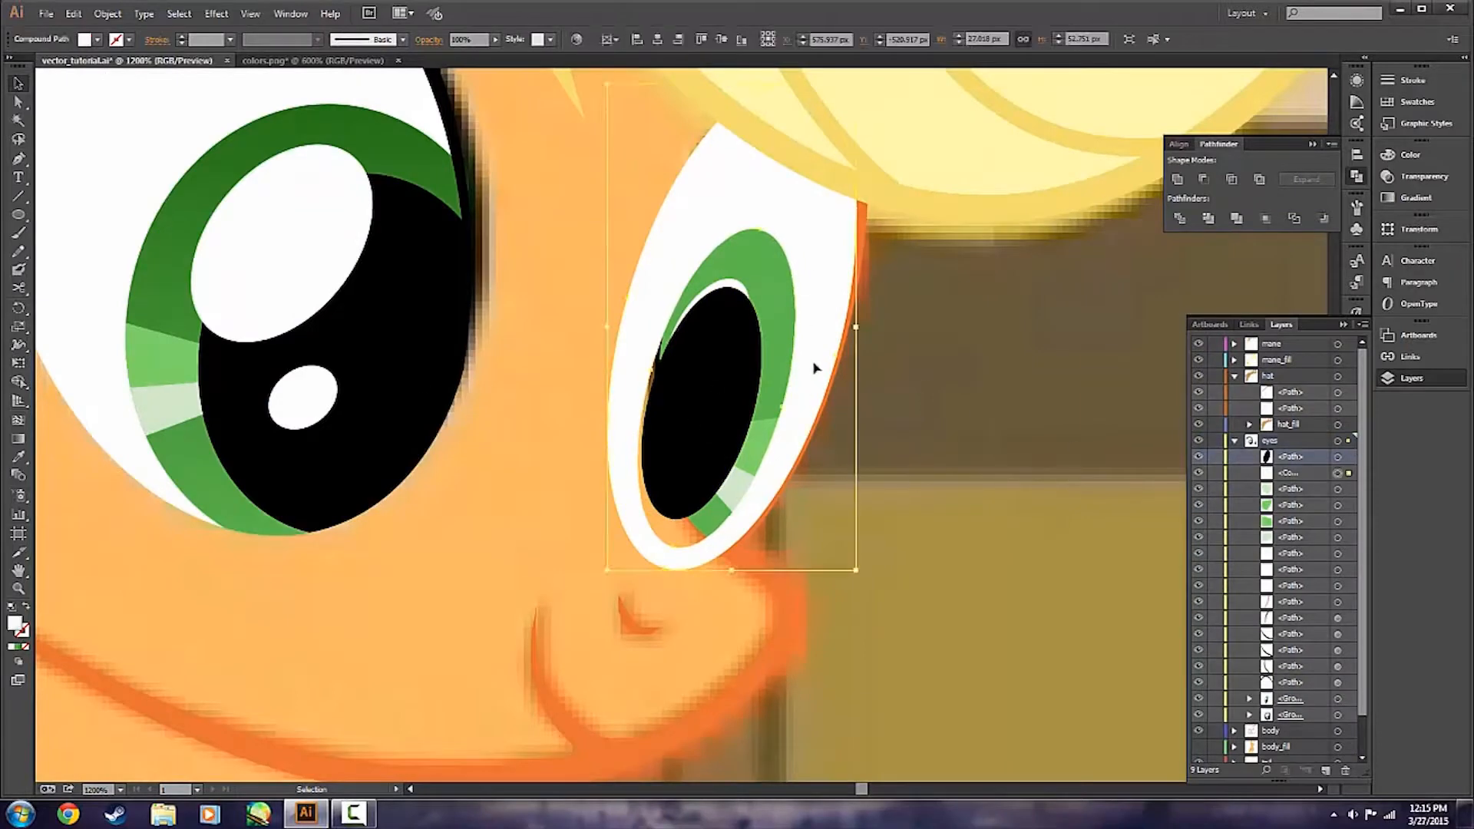
key("i")
left_click(705, 404)
key("v")
left_click(718, 389, "shift")
key("ctrl+g")
key("ctrl+c")
key("ctrl+f")
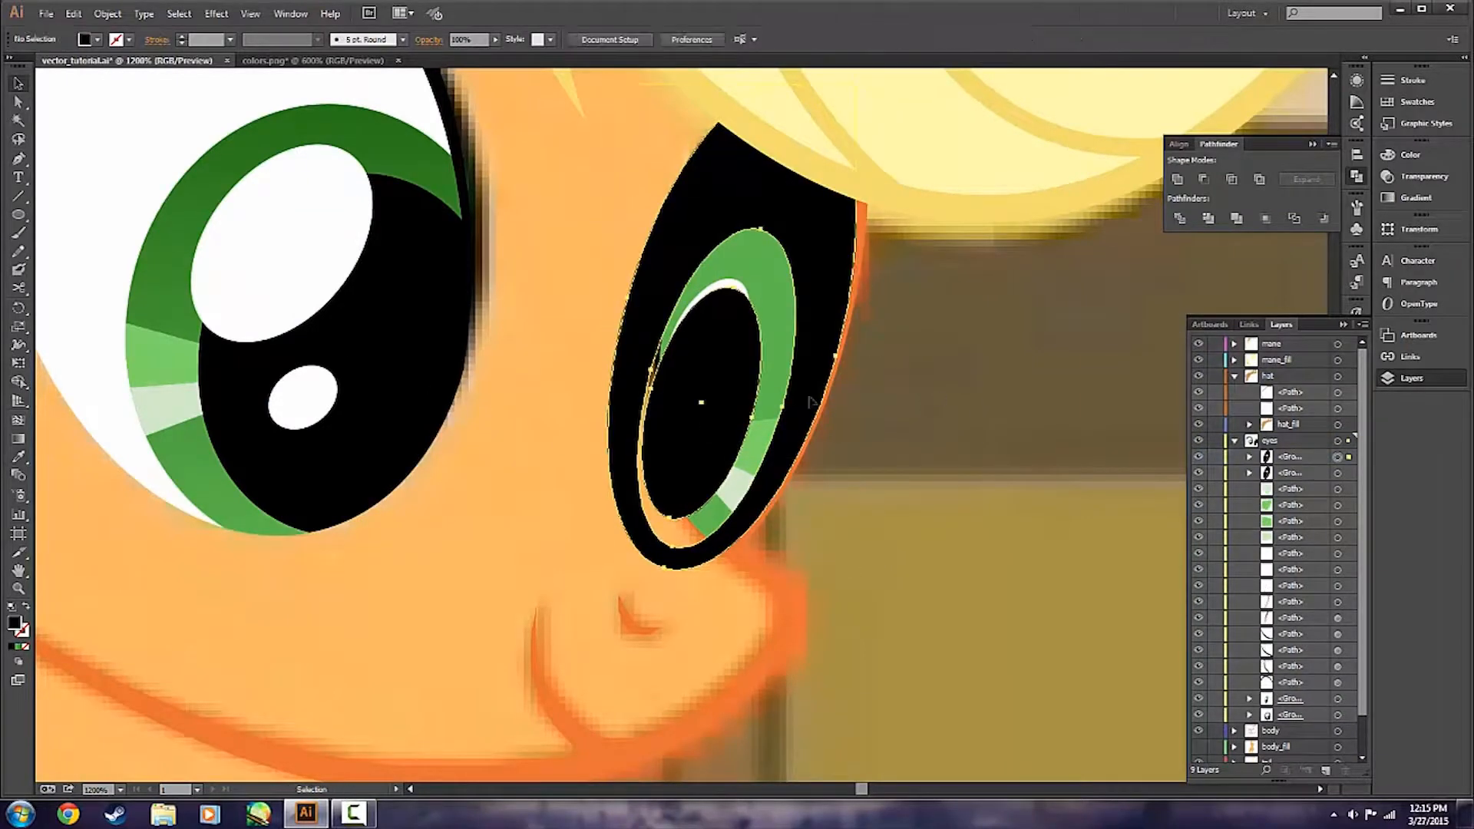
Trim both farther iris highlights to the iris and pupil edges using Minus Front with one black group each.
left_click(760, 443, "shift")
left_click(1203, 179)
left_click(816, 372)
left_click(737, 490, "shift")
left_click(1204, 179)
left_click(926, 492)
Save the vector_tutorial.ai document.
scroll(937, 494, "down", 2)
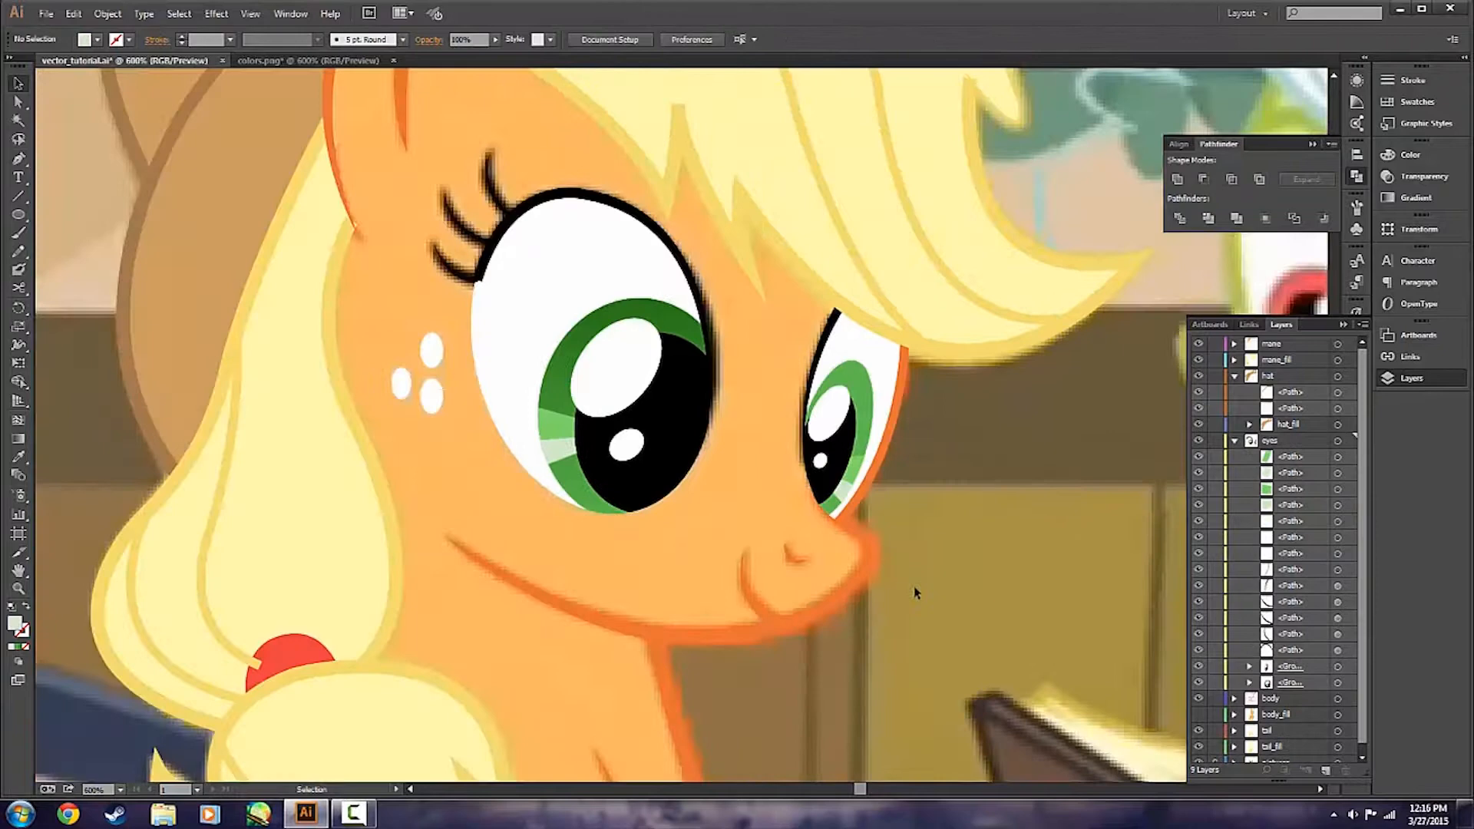
scroll(1021, 546, "down", 2)
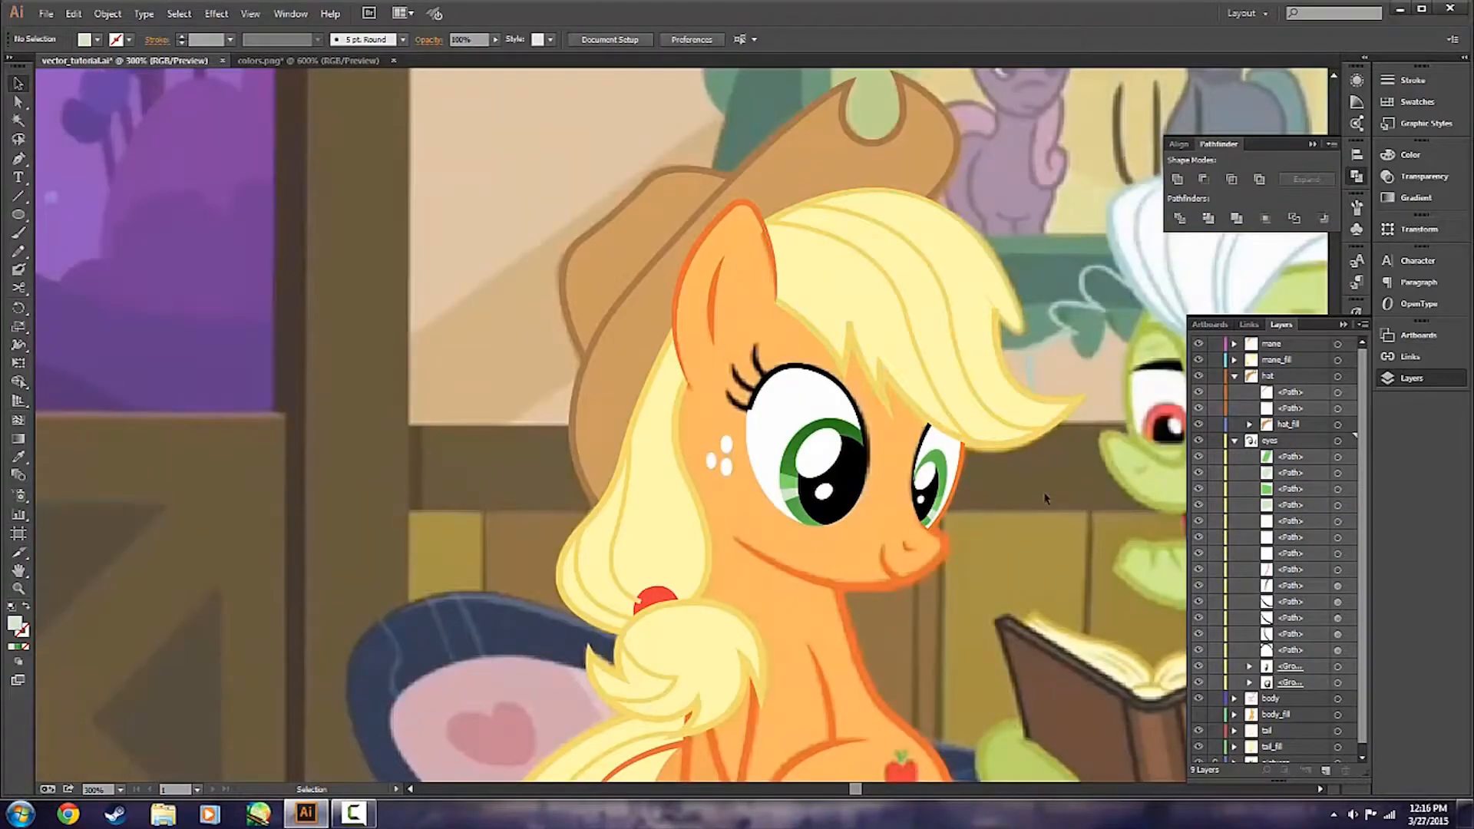
key("ctrl+s")
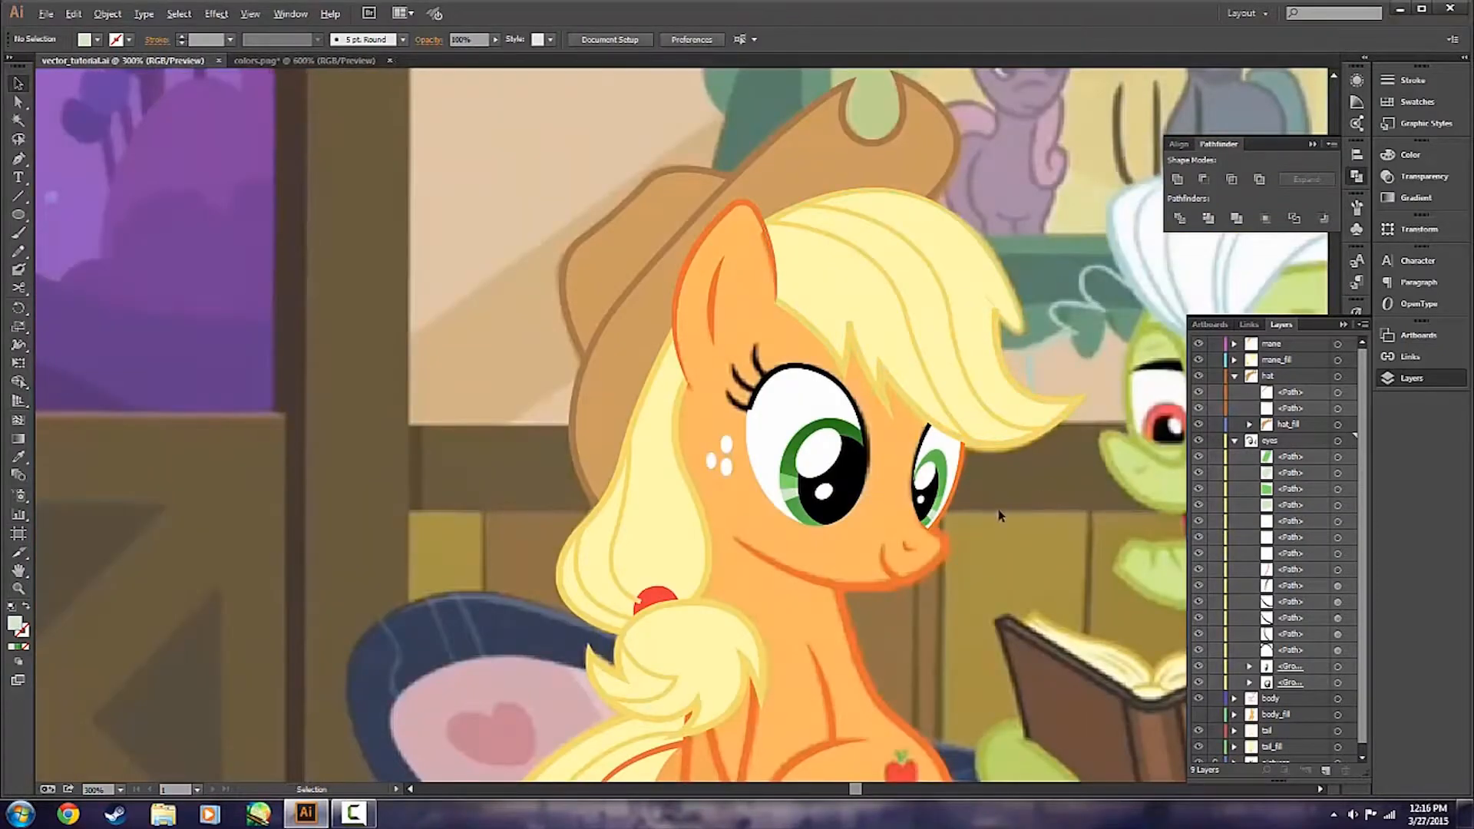
Try to adjust the farther iris's upper highlight in isolation, undo the shift, and return to the full artwork.
scroll(987, 515, "up", 2)
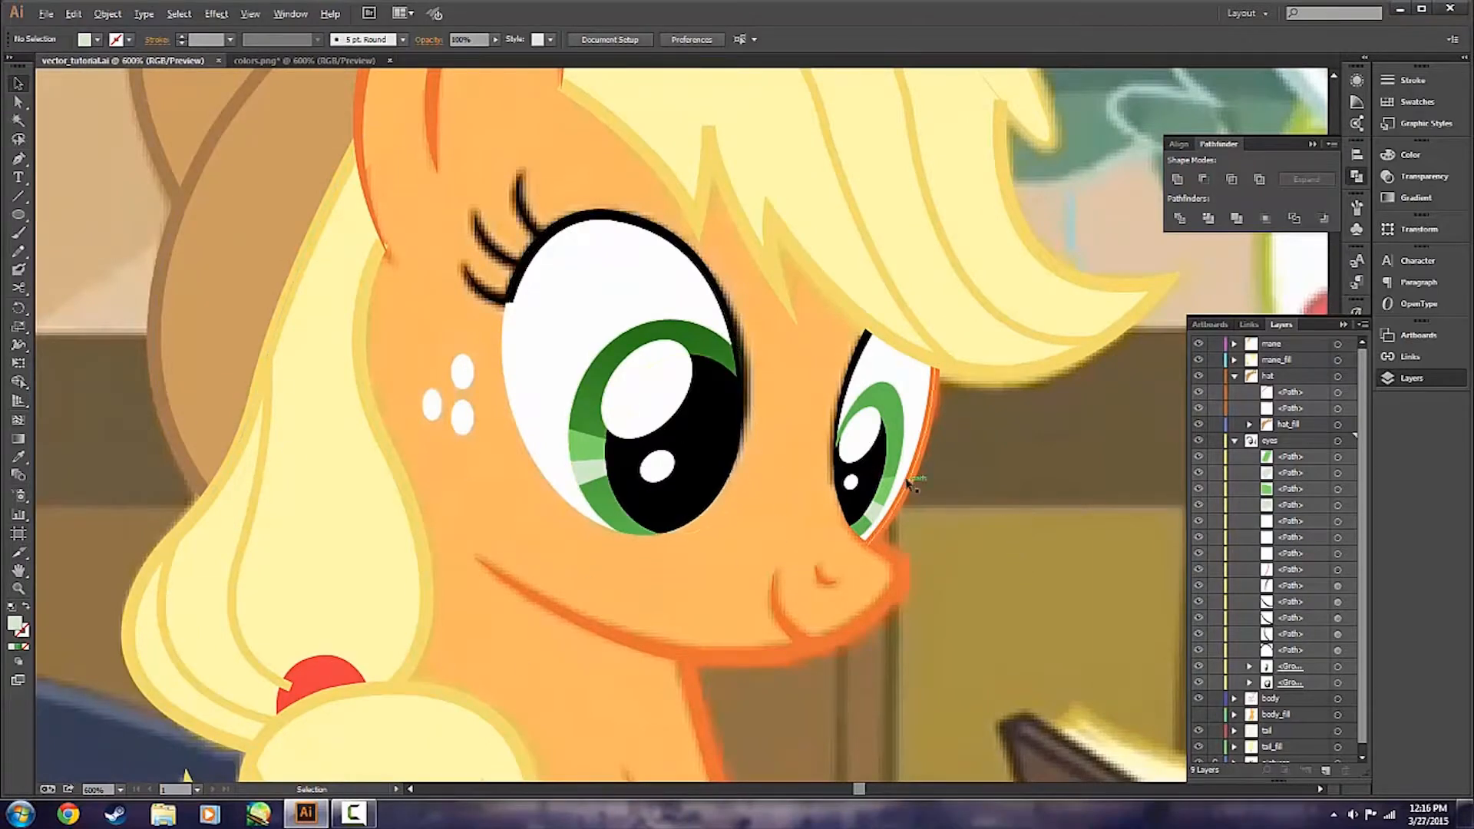
key("alt")
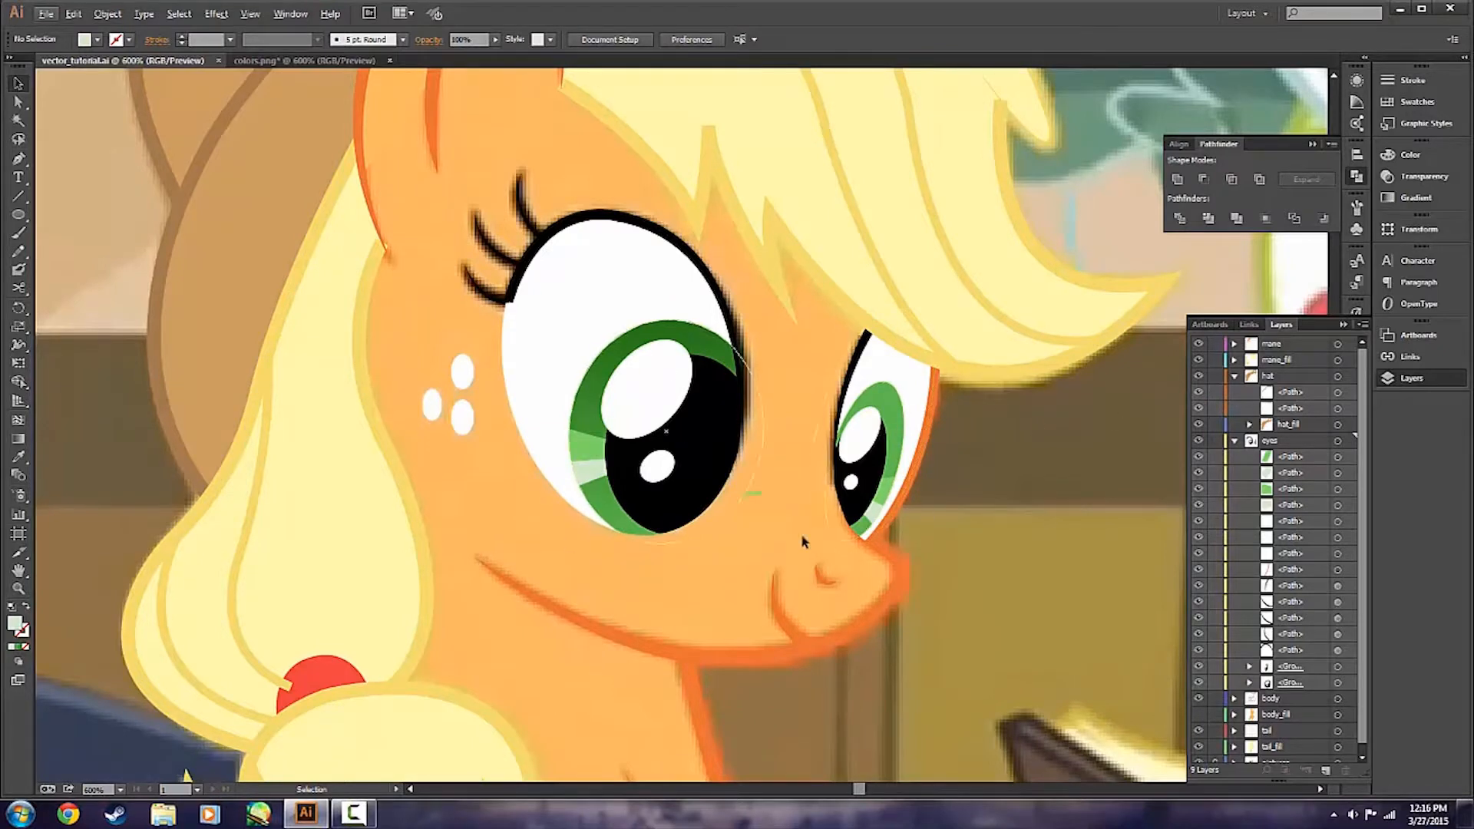
scroll(879, 526, "up", 1)
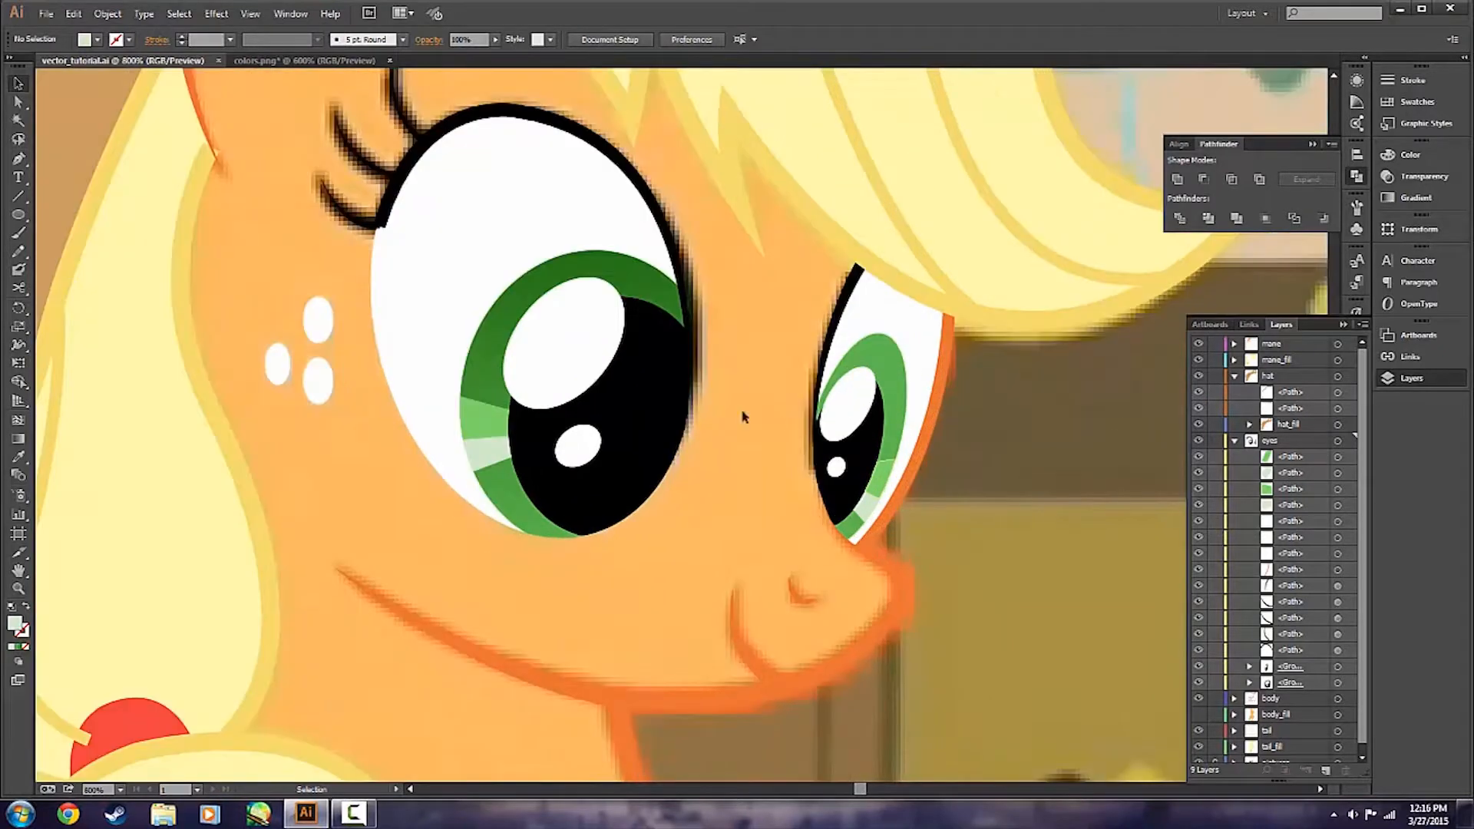
double_click(884, 476)
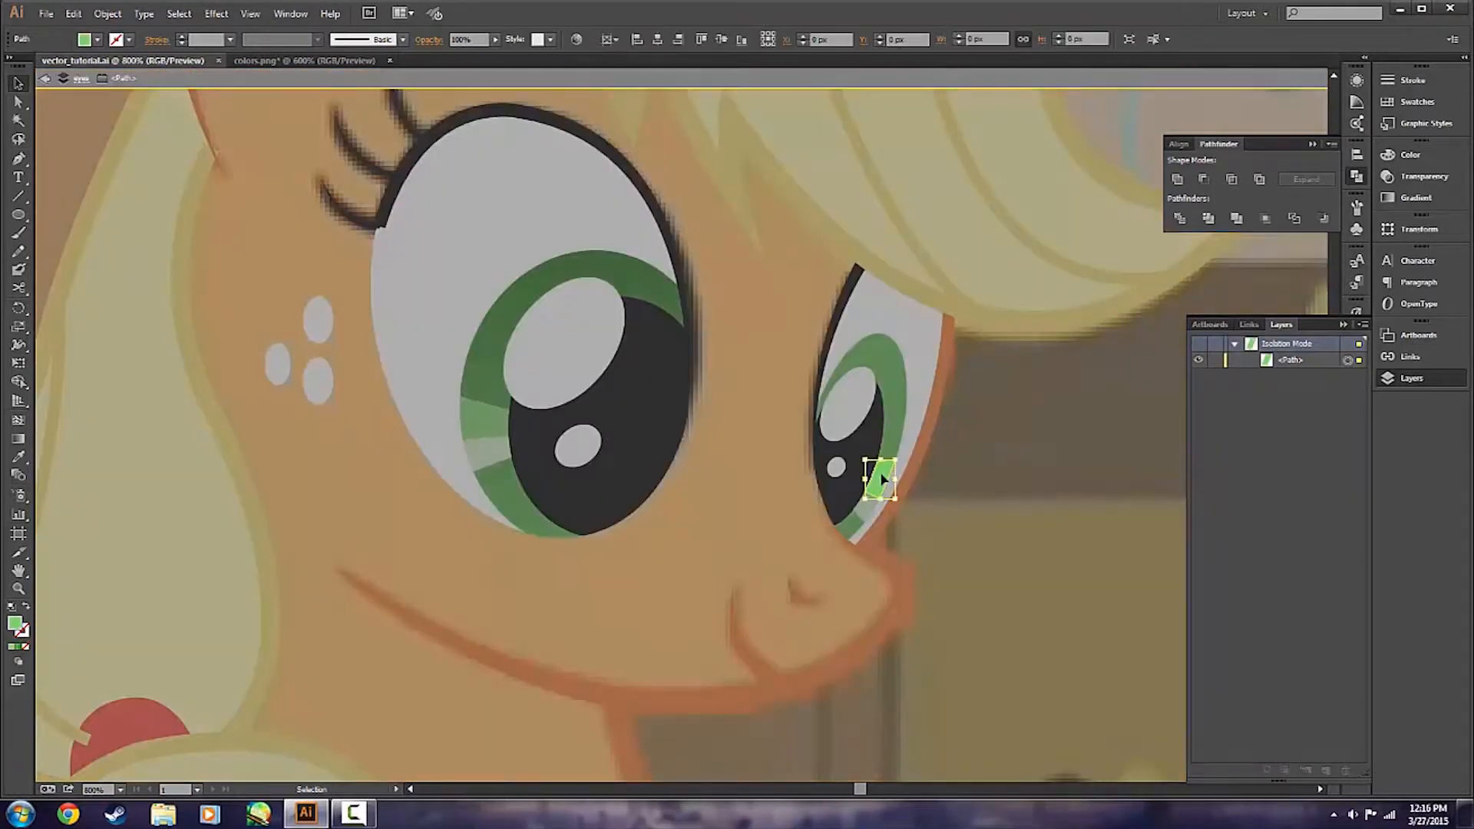
scroll(857, 488, "up", 2)
key("a")
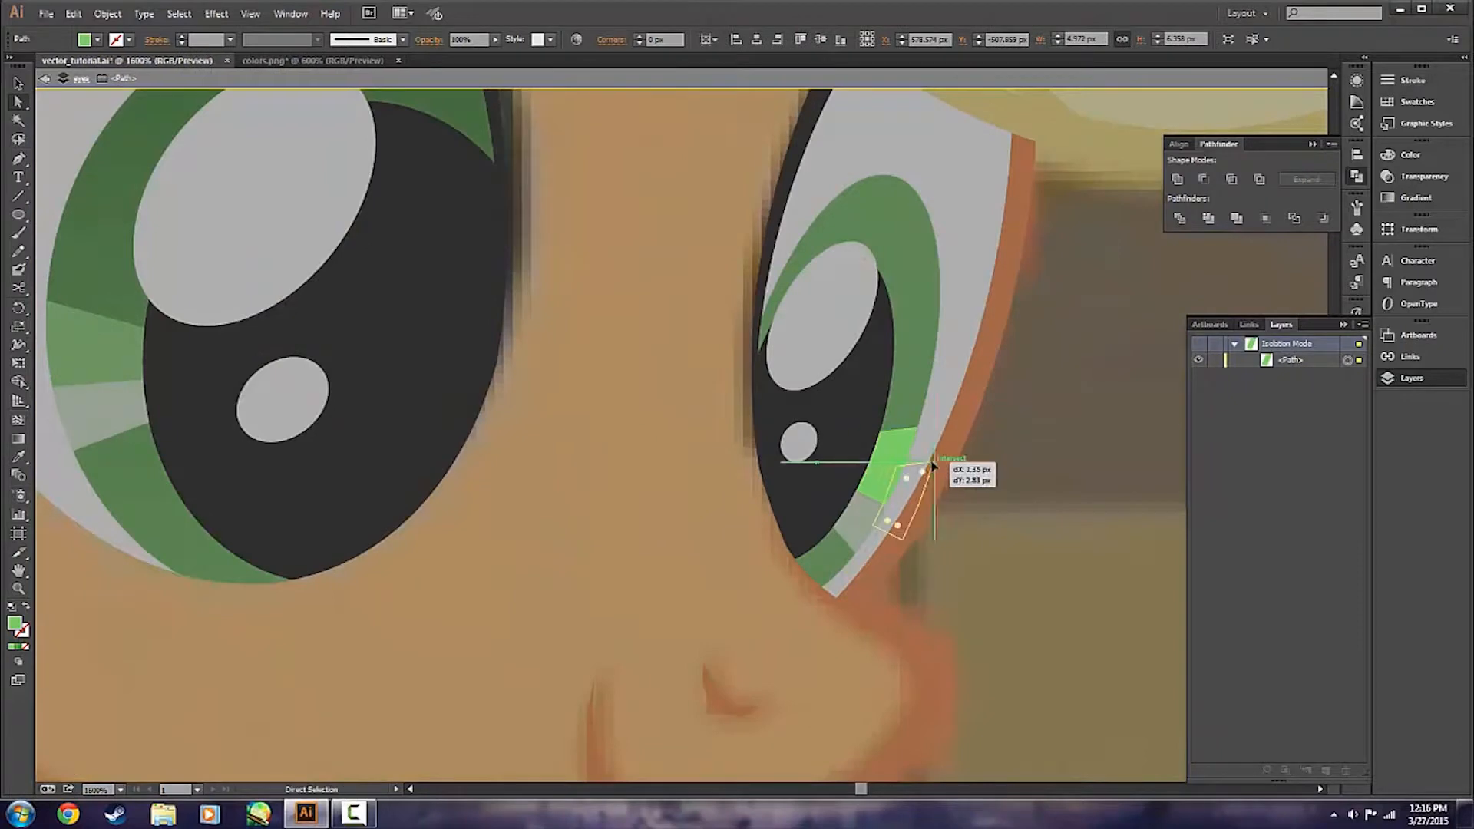
left_click_drag(916, 428, 905, 453)
left_click(999, 474)
key("ctrl+z")
key("v")
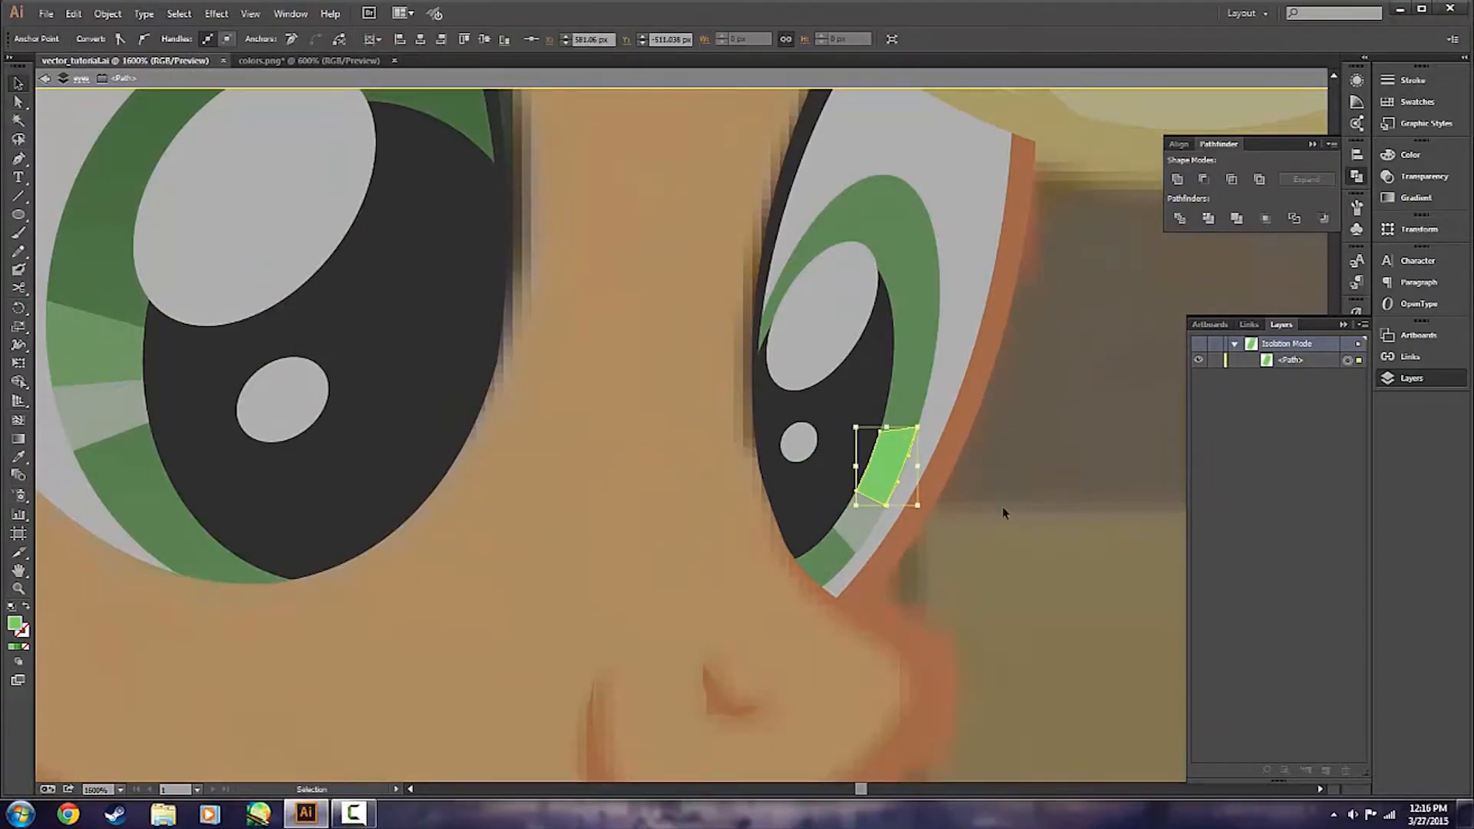
double_click(1002, 507)
scroll(1004, 500, "down", 2)
left_click(943, 474)
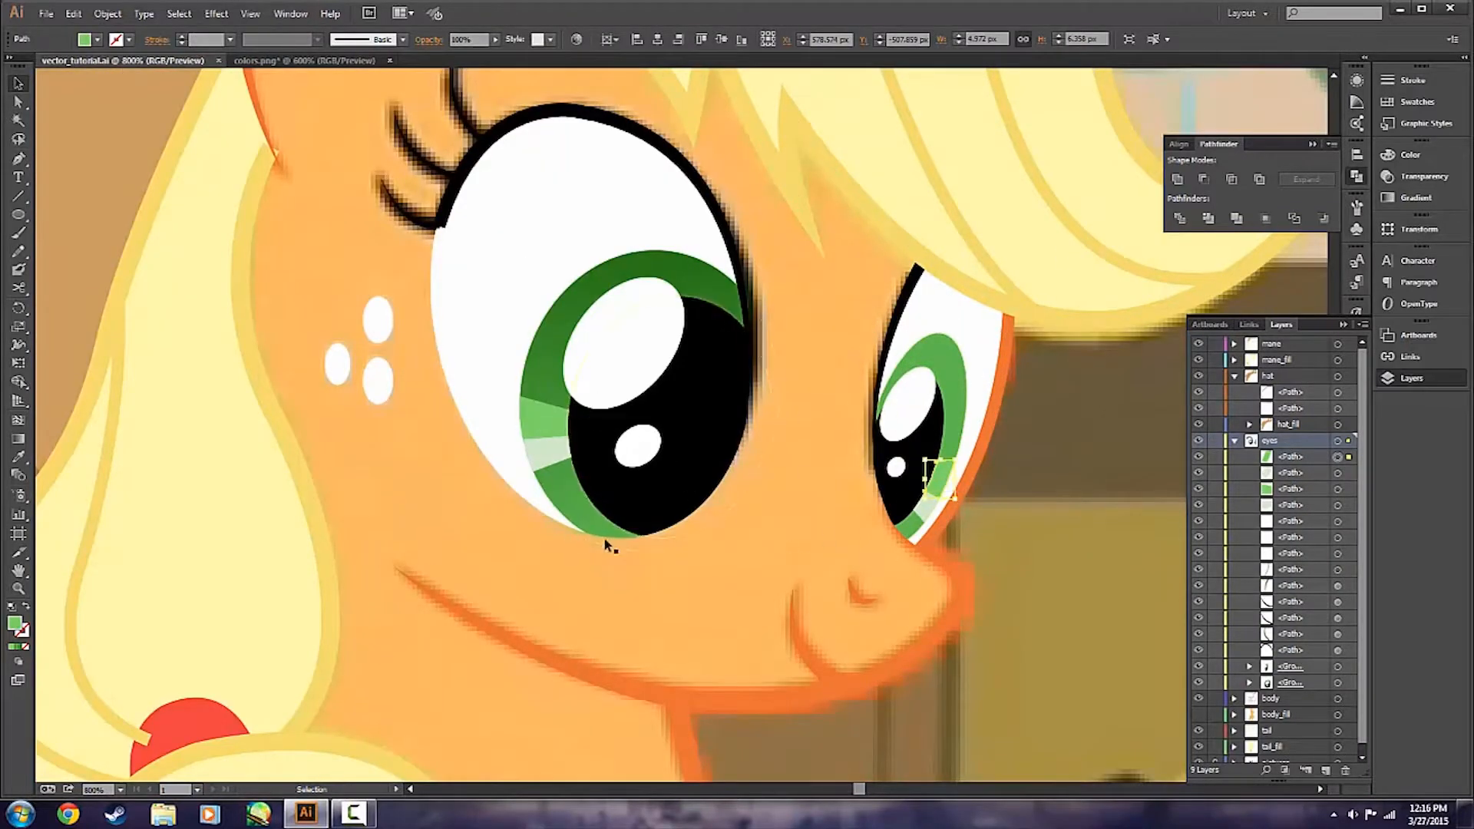
Try releasing the opacity mask on the farther eye's group, and undo the release.
left_click(1425, 178)
left_click(1306, 304)
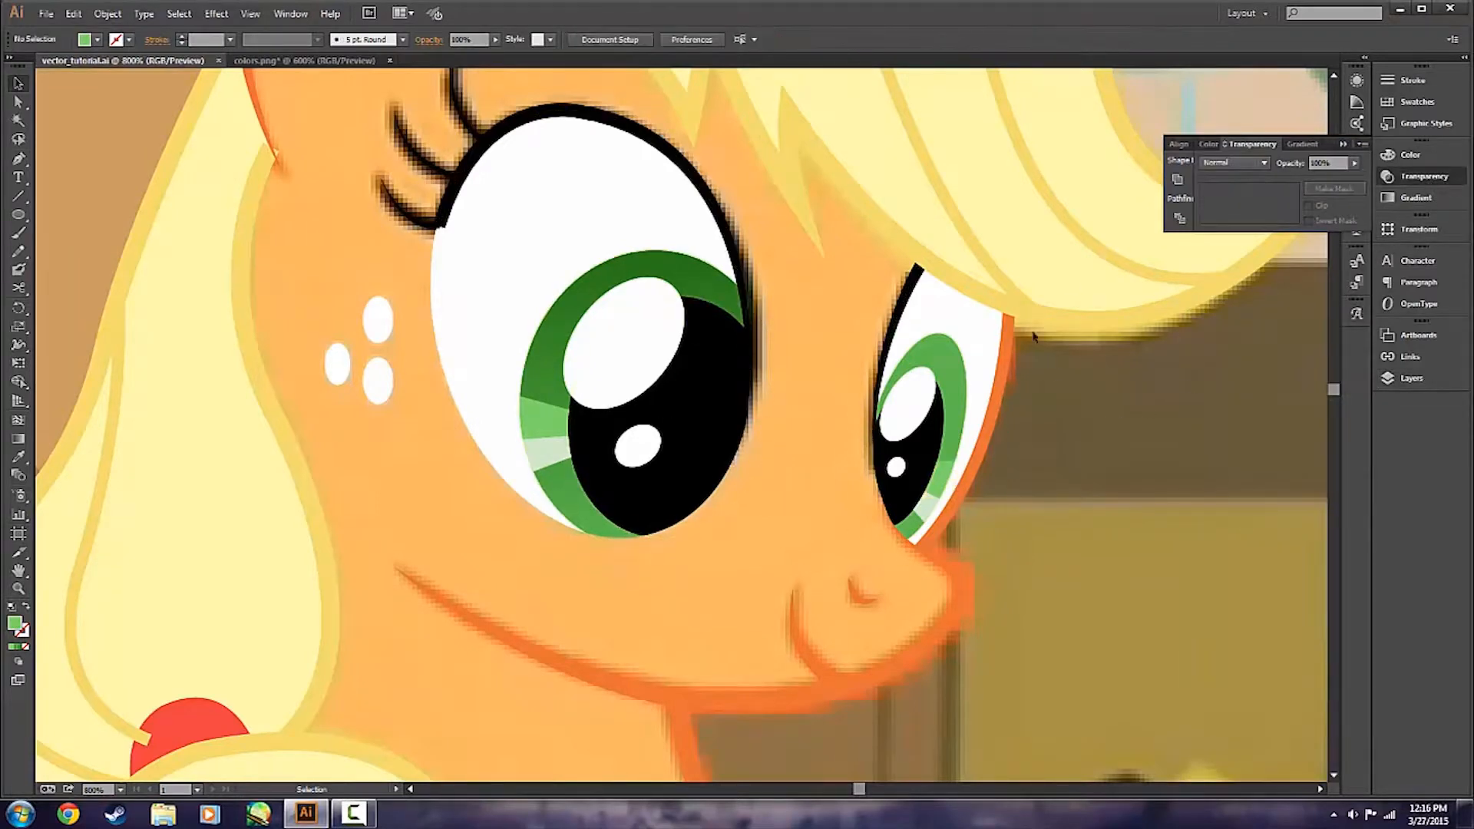
left_click(953, 324)
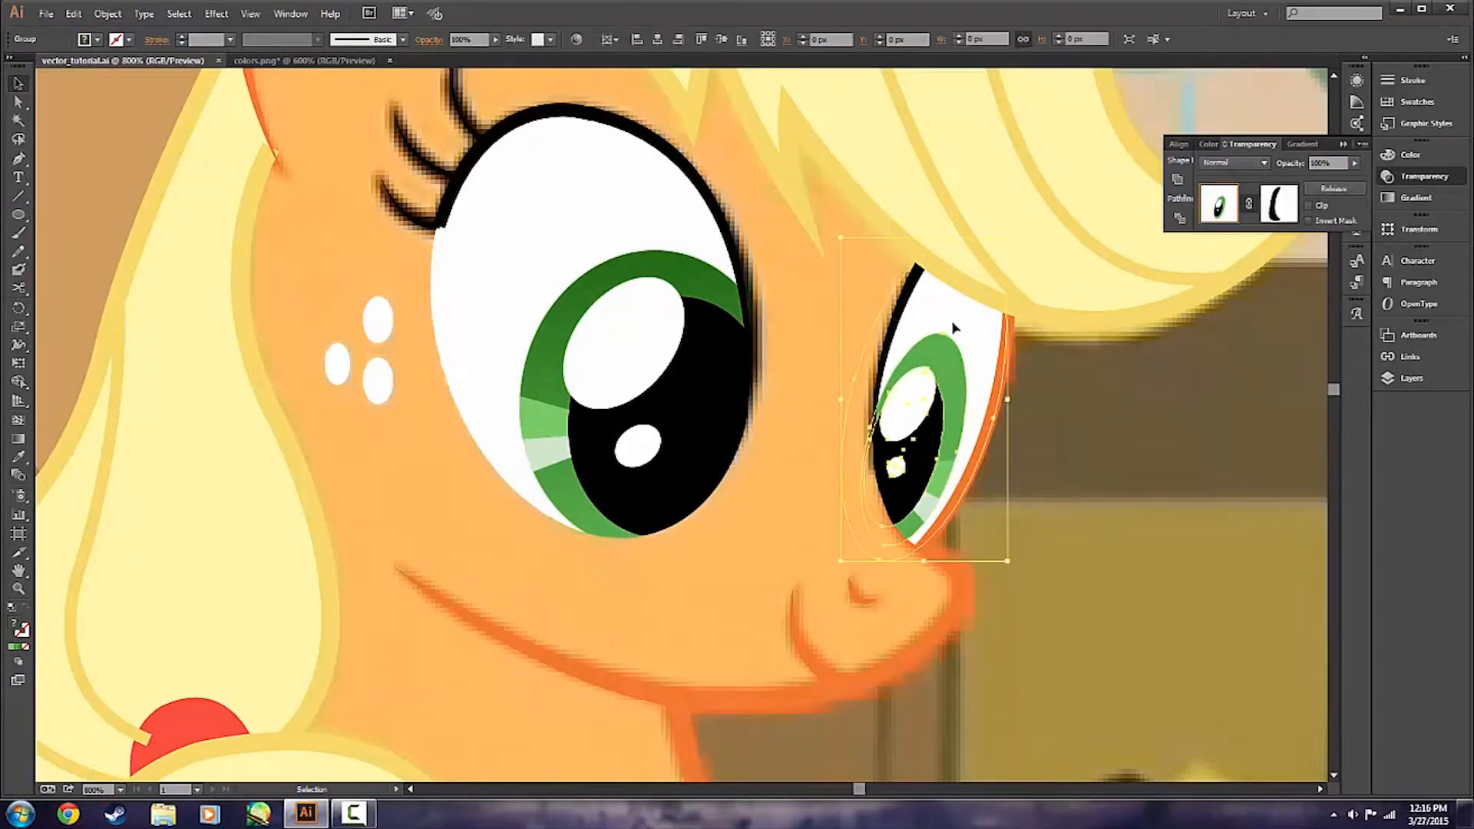
left_click(1334, 188)
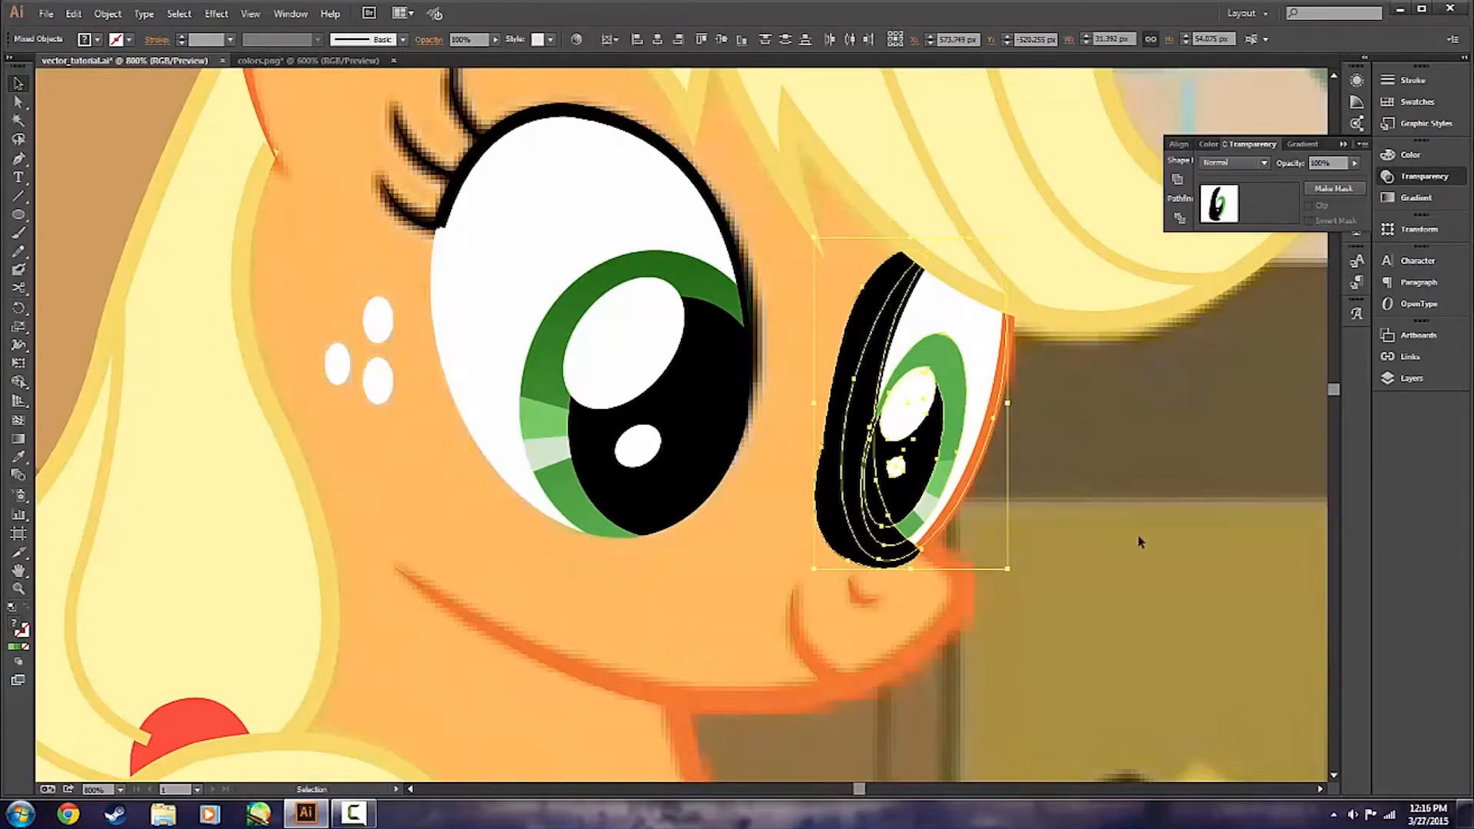
key("Delete")
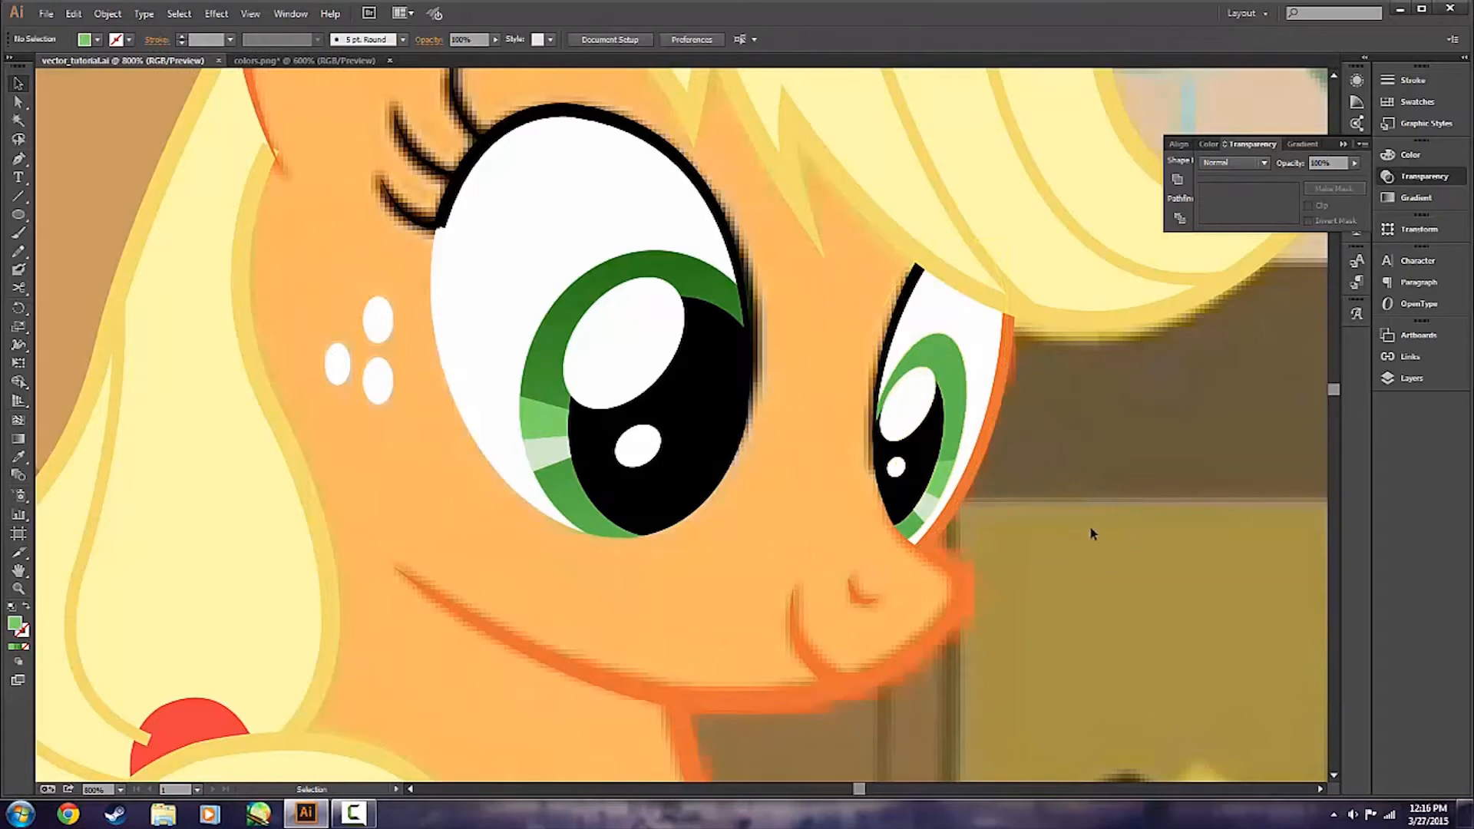
left_click(1344, 145)
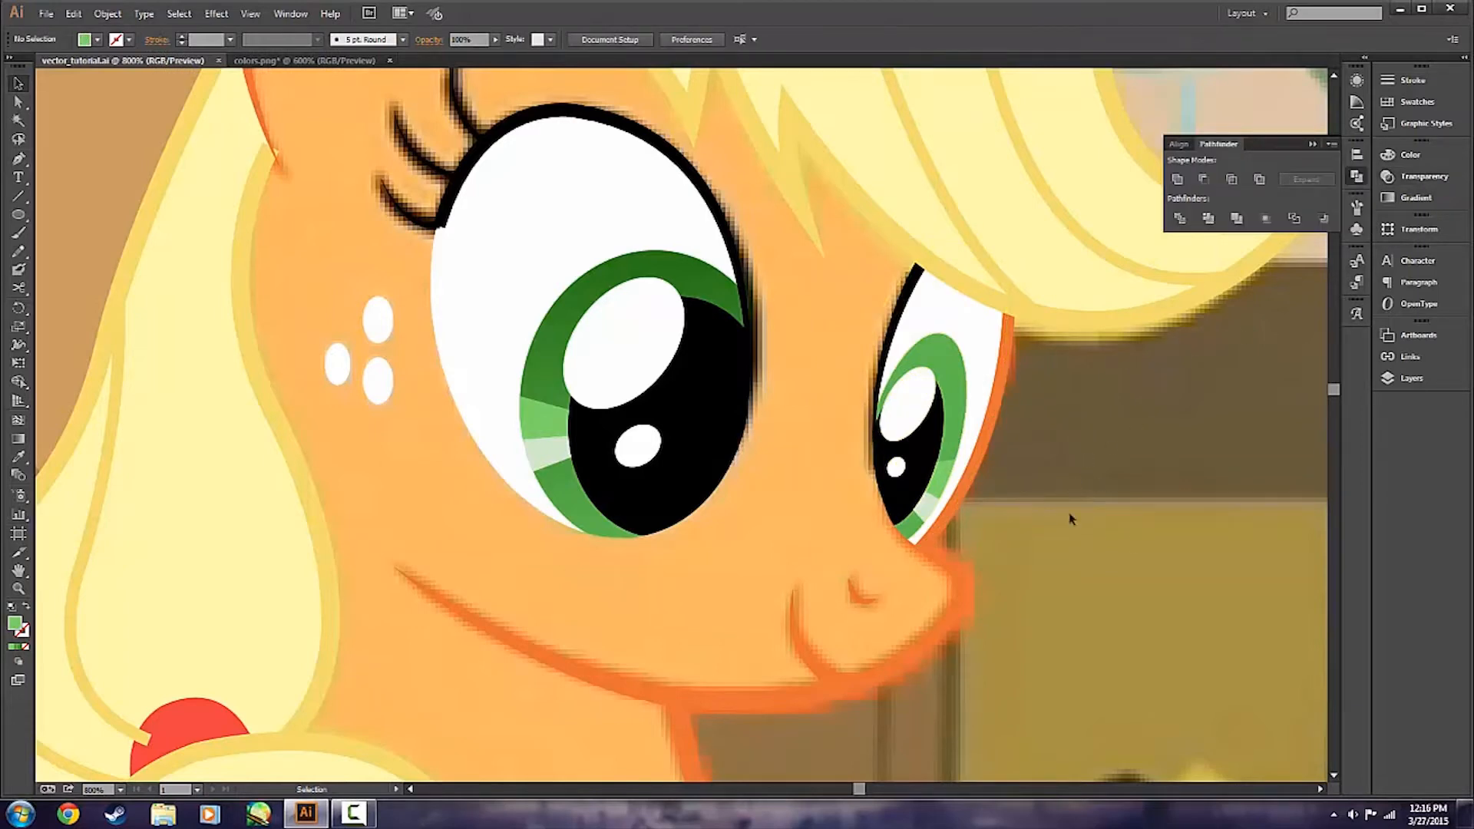
Isolate the farther eye's group and copy the nearer iris's green gradient onto its iris with the Eyedropper.
double_click(951, 412)
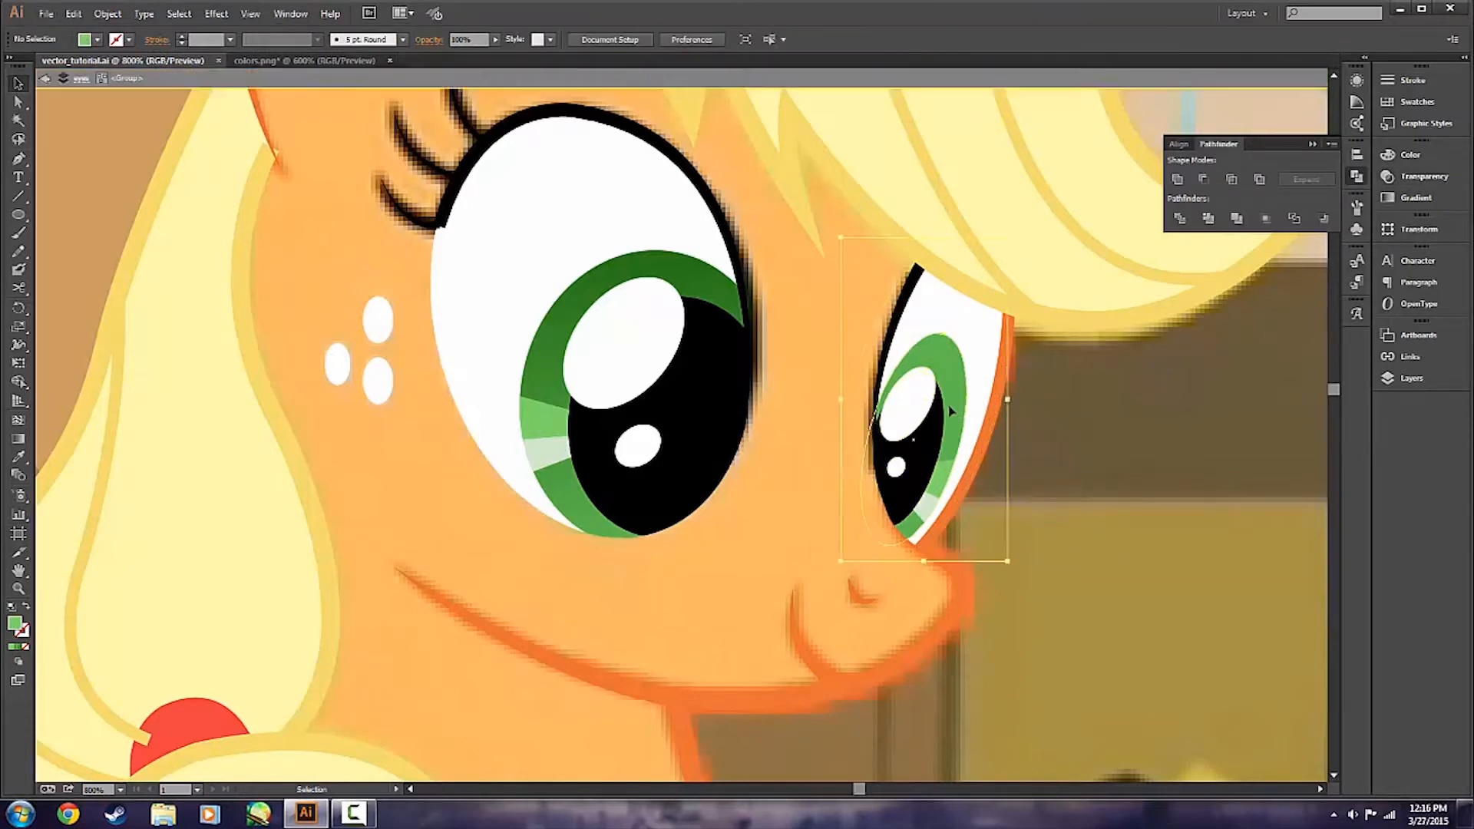
left_click(951, 412)
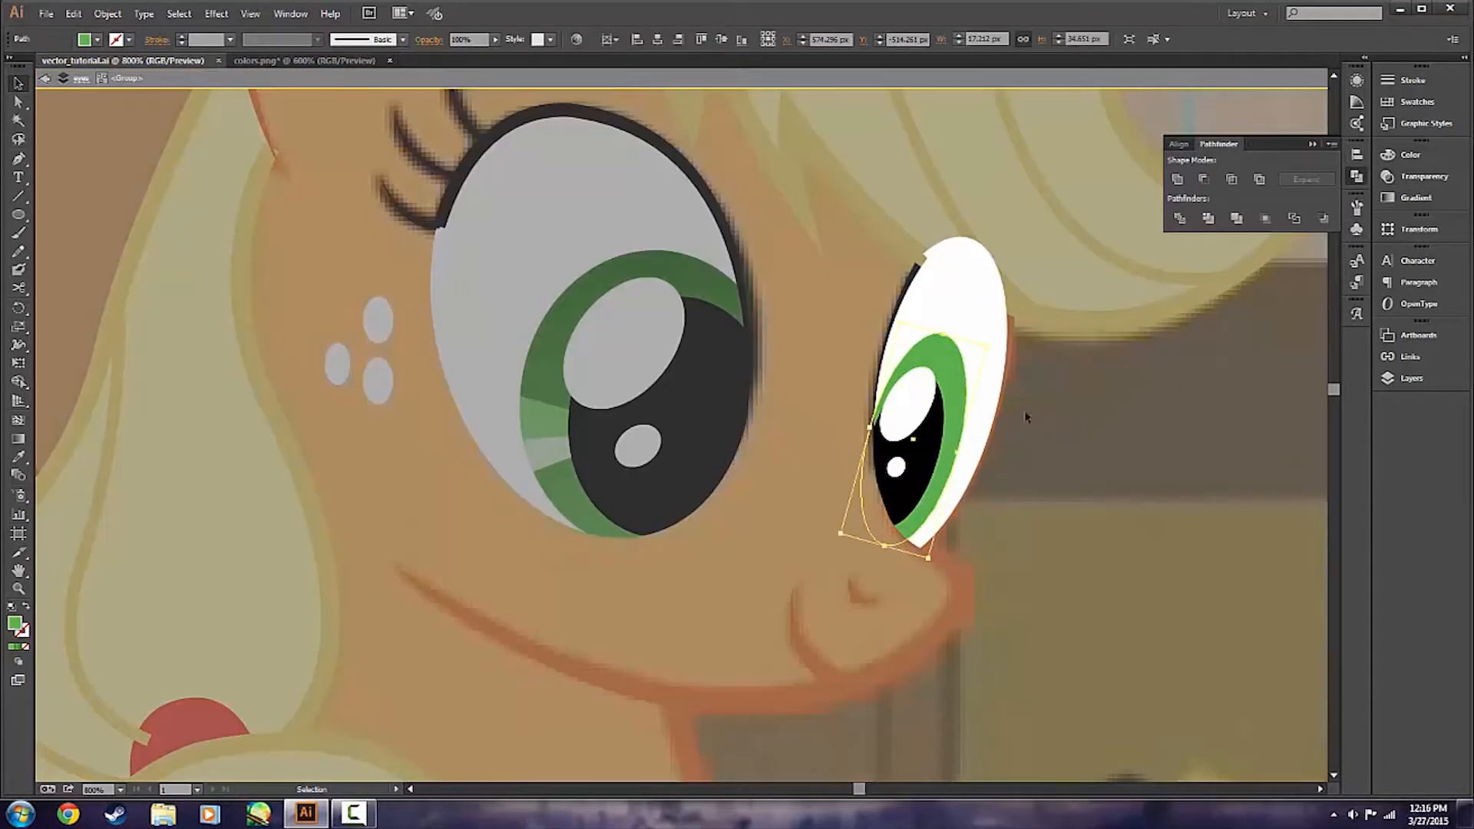
double_click(1028, 412)
left_click(949, 373)
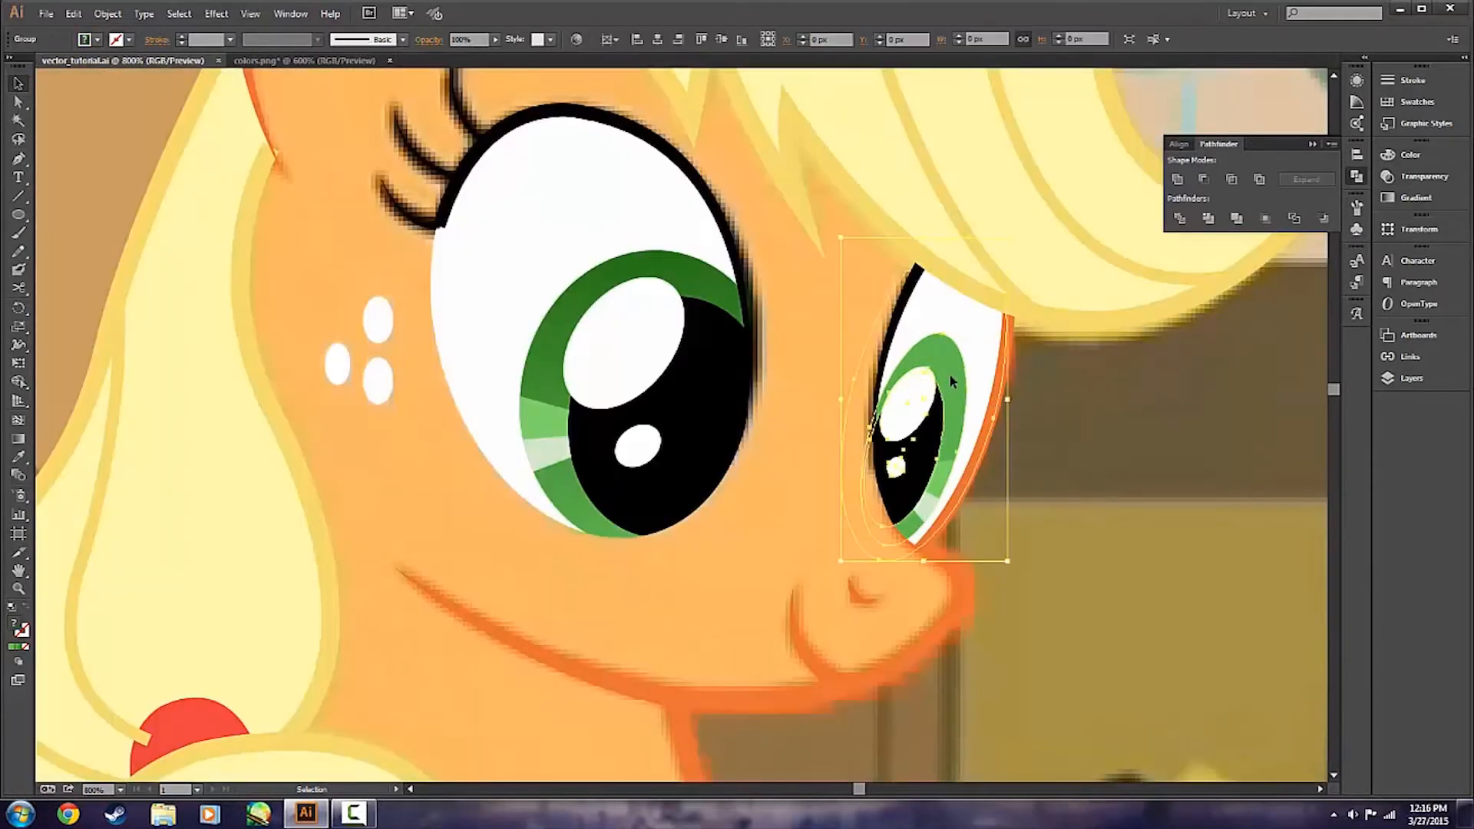
double_click(957, 374)
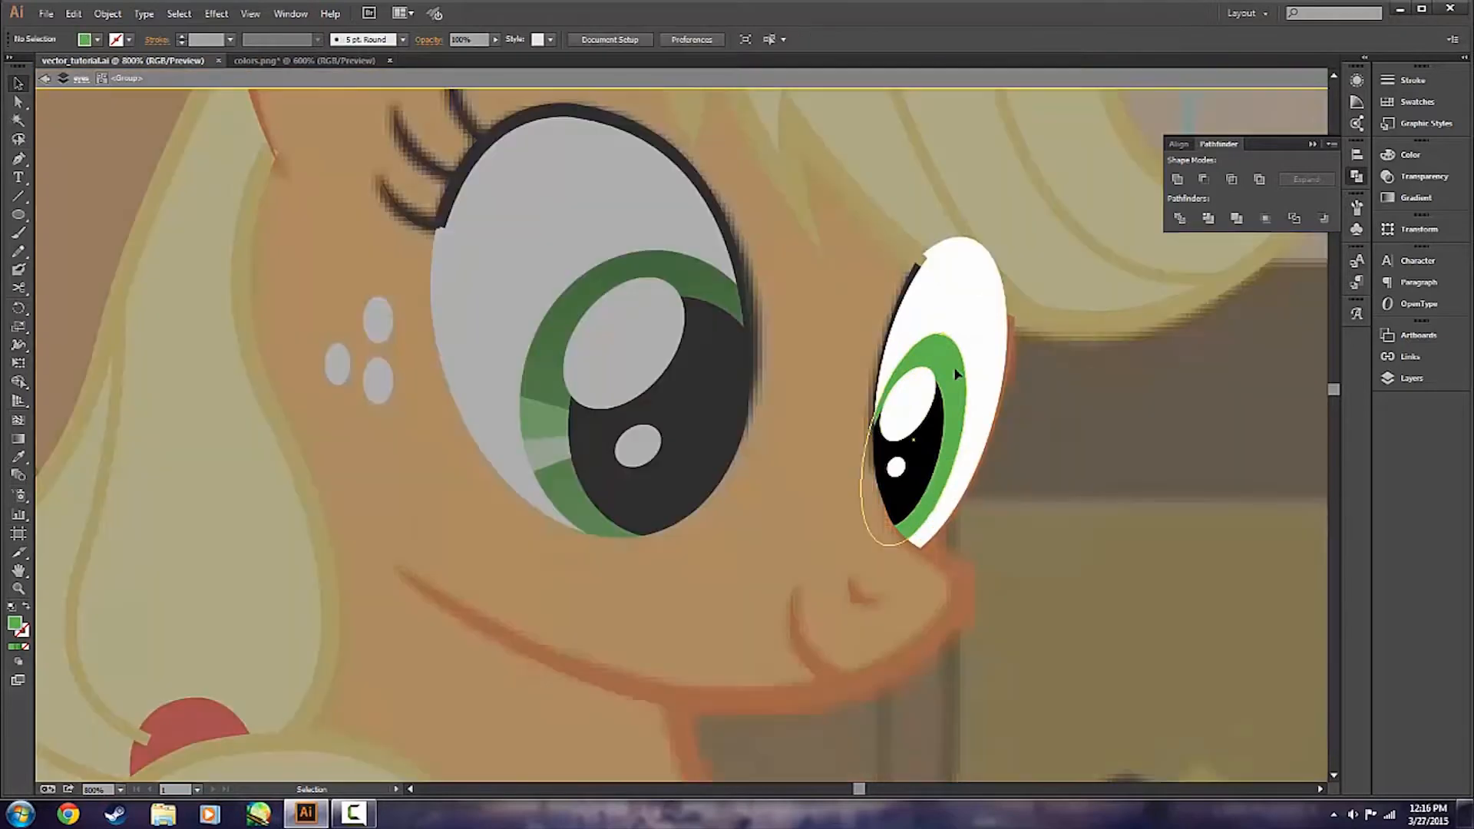
left_click(957, 374)
key("i")
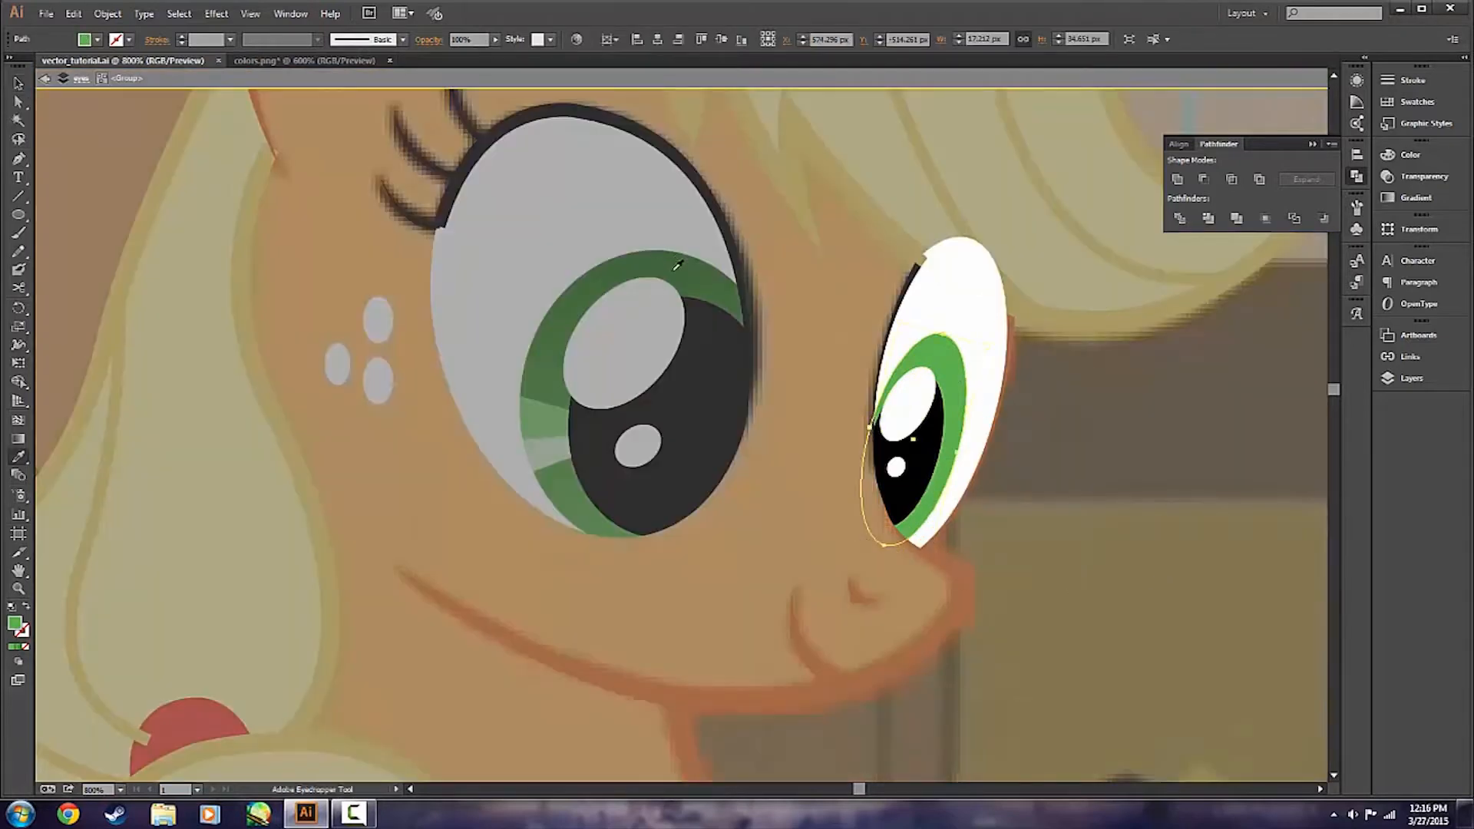
left_click(678, 265)
key("v")
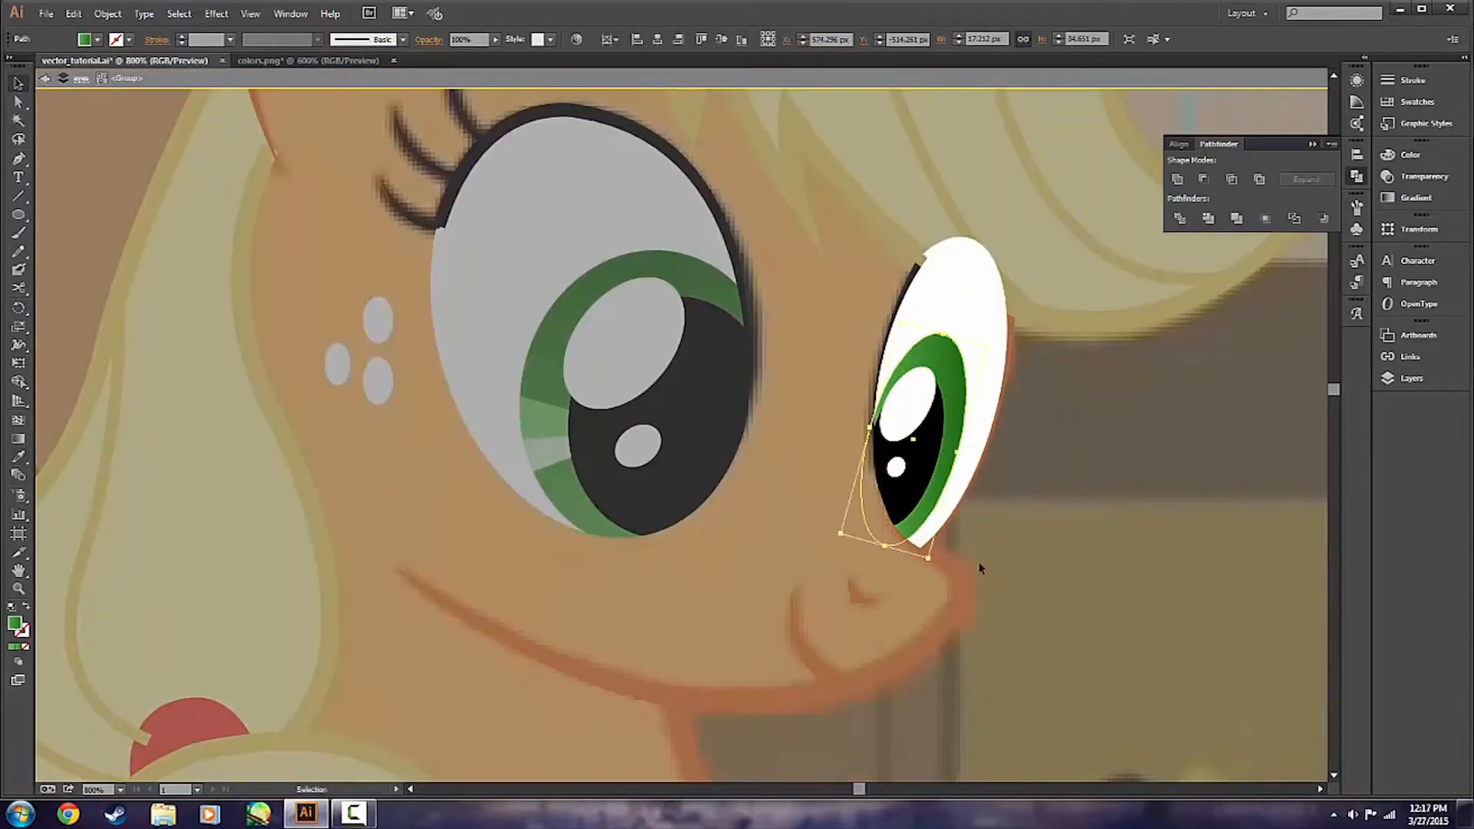
left_click(1056, 540)
left_click(945, 492)
left_click(1155, 422)
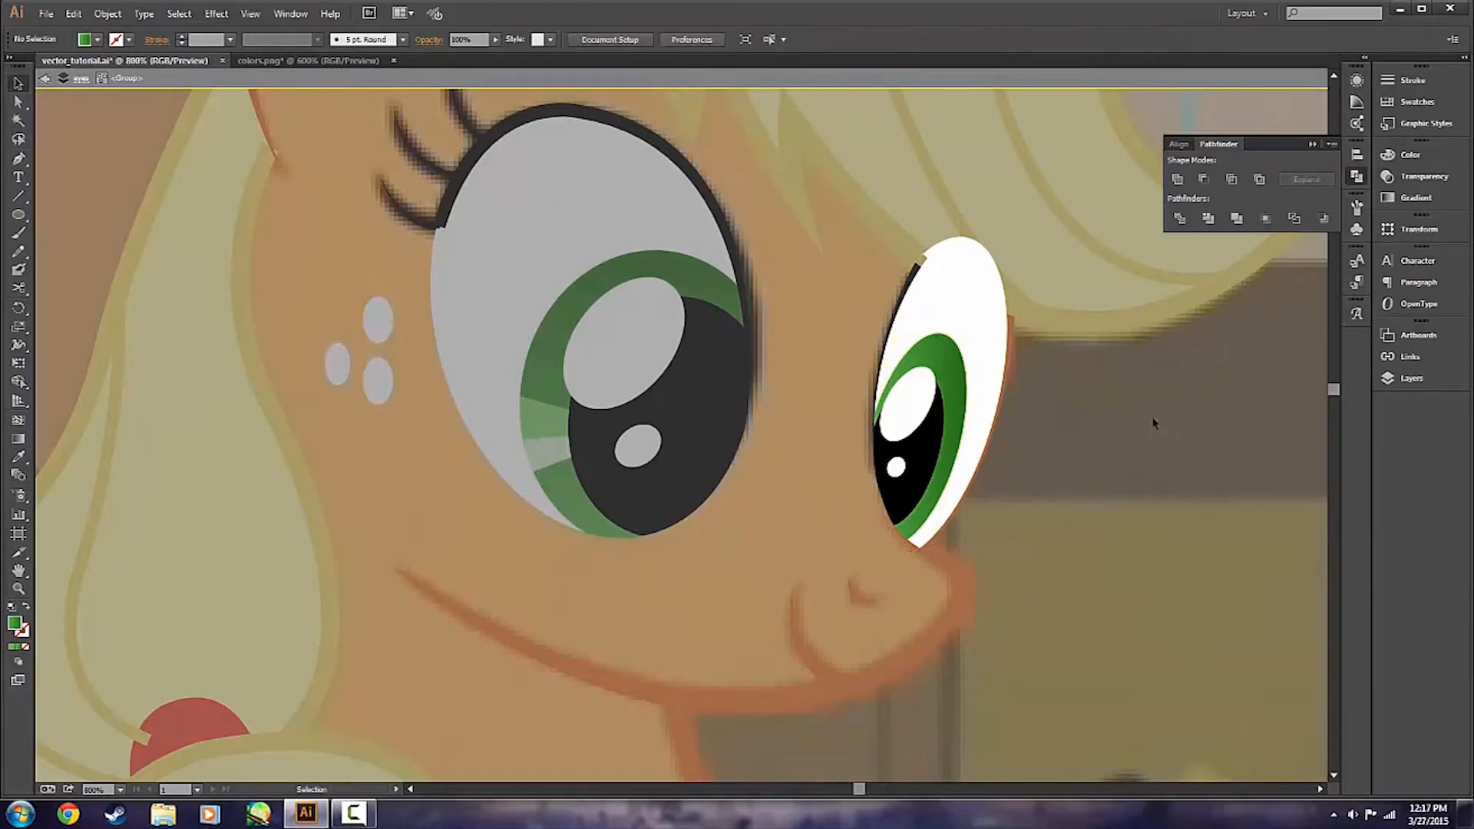
Set the farther iris's linear gradient angle to 90° and return to the full artwork.
left_click(952, 389)
left_click(1417, 201)
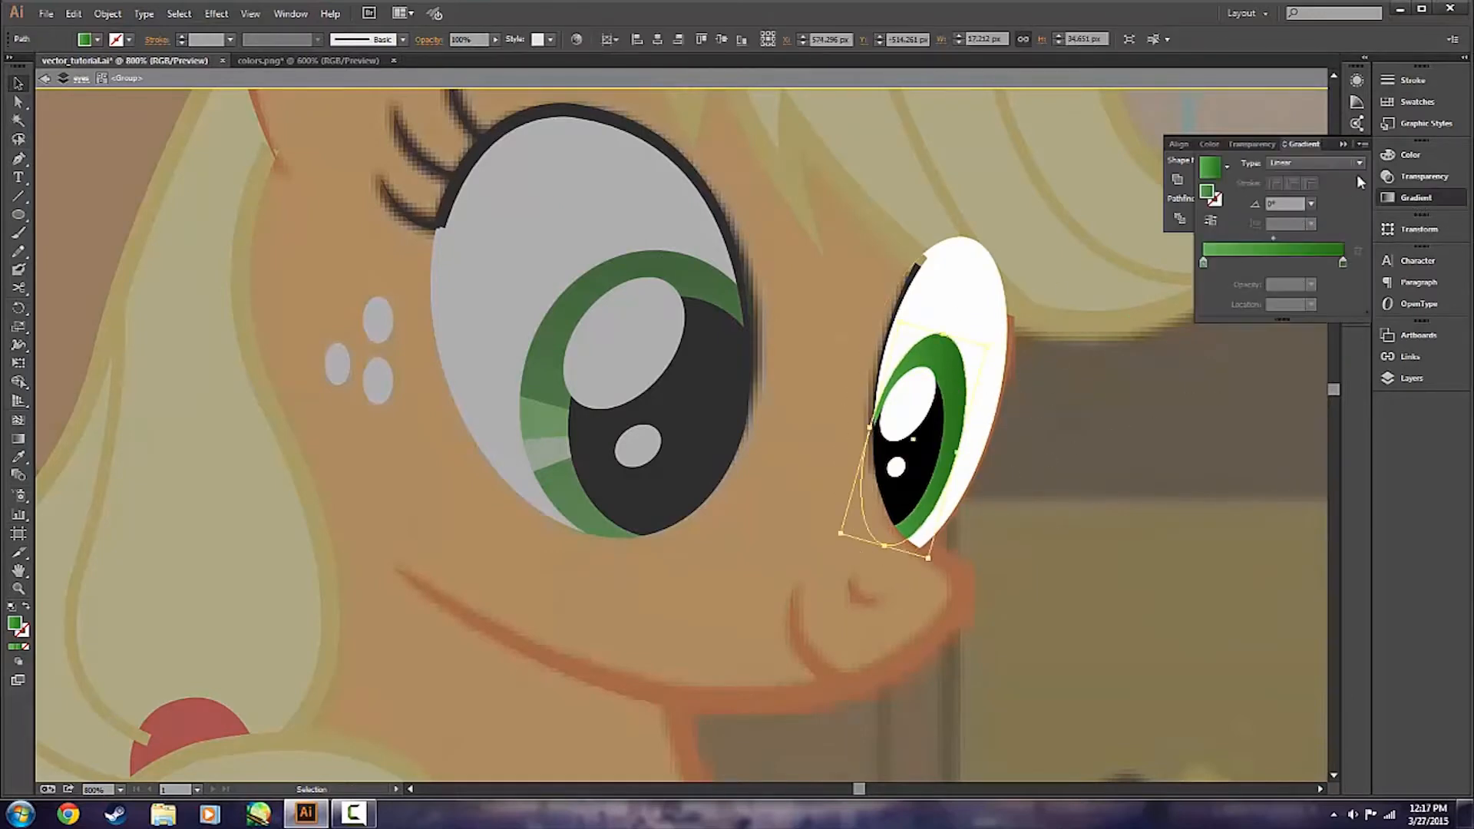
left_click(1310, 204)
left_click(1326, 294)
double_click(1086, 453)
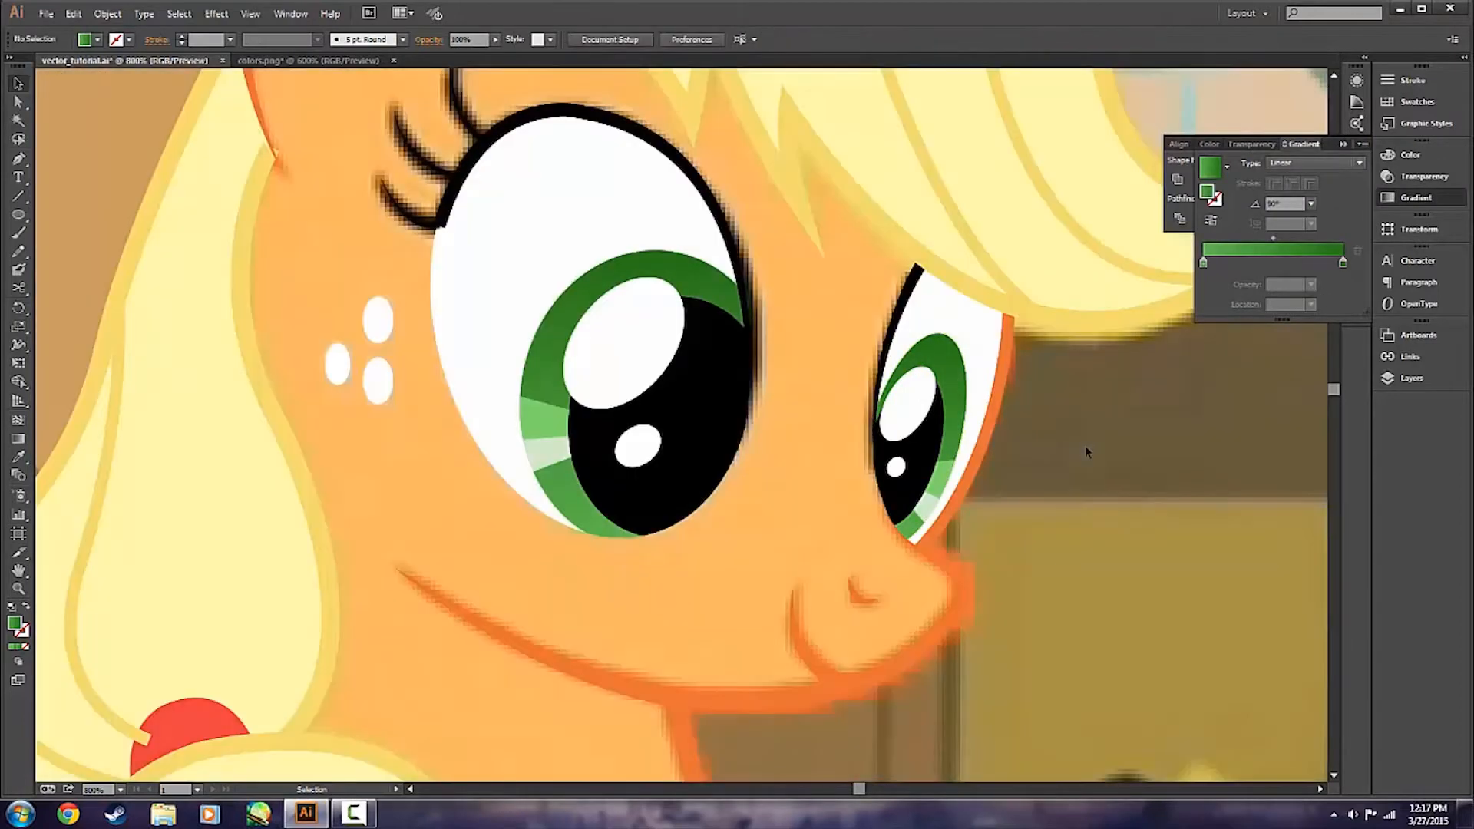
Save the vector_tutorial.ai document and collapse the gradient settings.
scroll(1090, 437, "down", 1)
key("ctrl+s")
scroll(1068, 468, "down", 3)
left_click_drag(1067, 469, 910, 454)
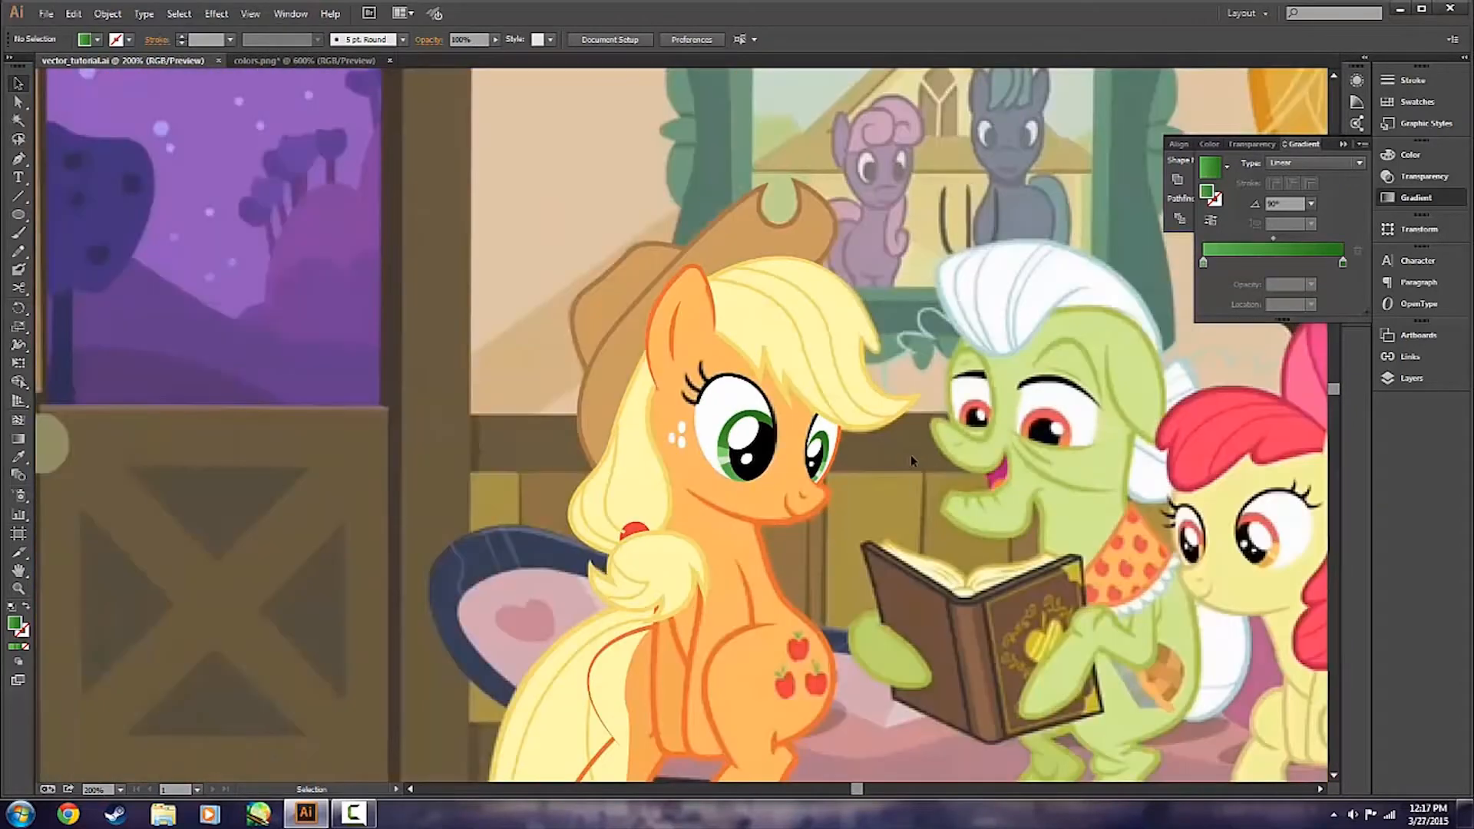
left_click(1343, 143)
left_click(1356, 176)
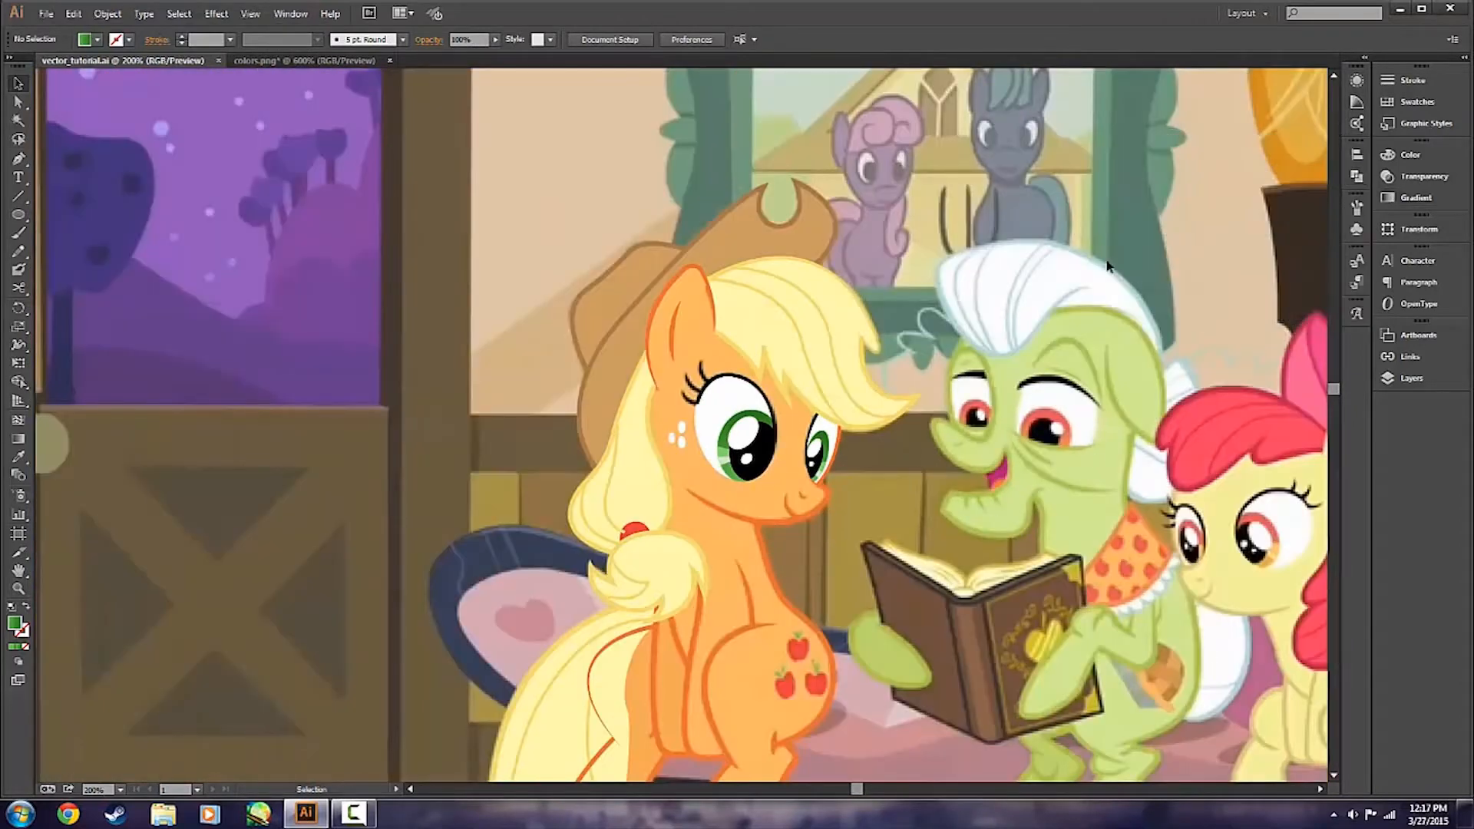
Collapse the eyes and hat layers, make the body_fill layer visible, and save the document.
scroll(1229, 307, "down", 4)
left_click(1411, 379)
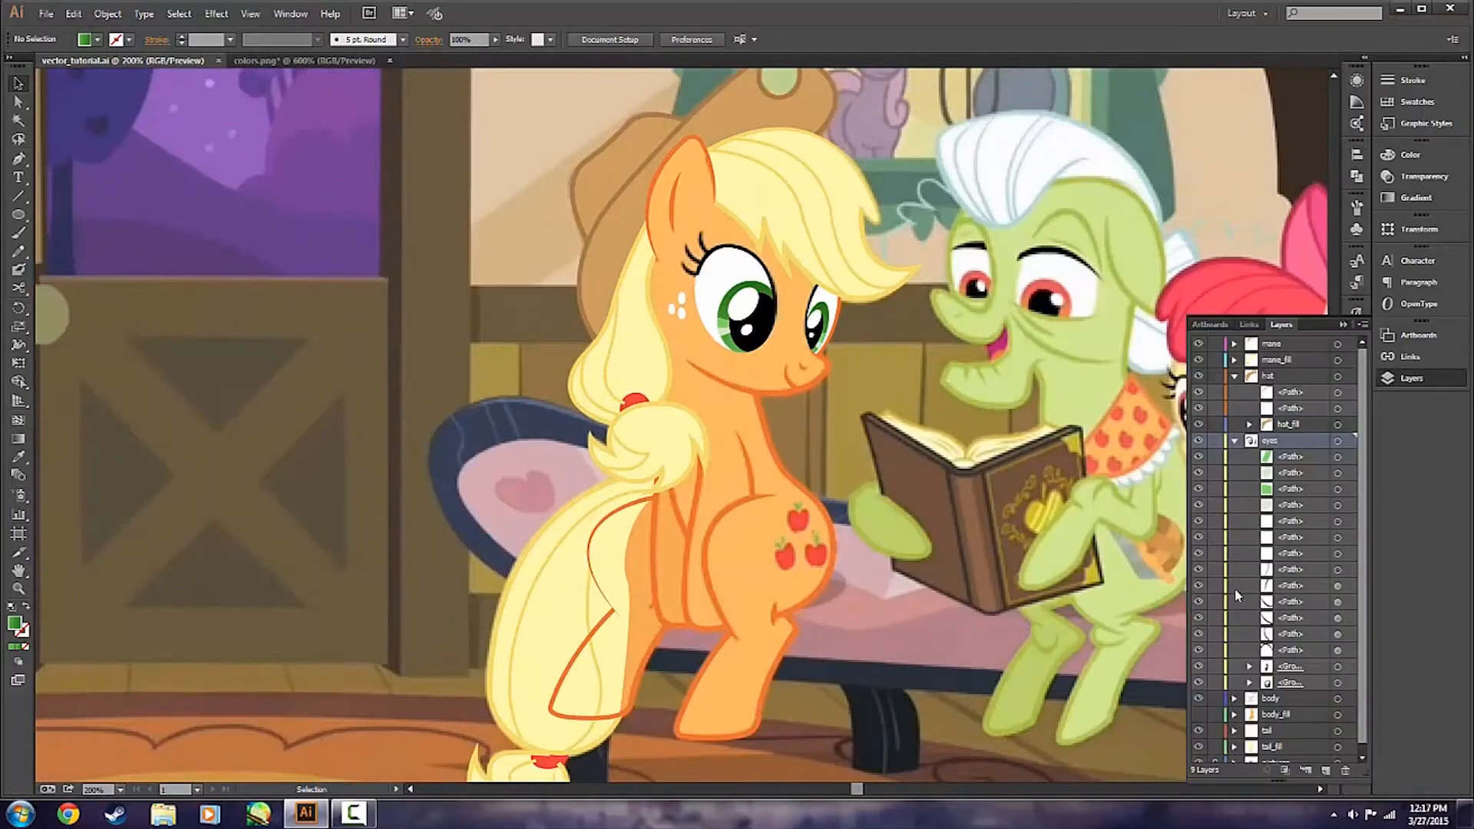
left_click(1235, 441)
left_click(1236, 375)
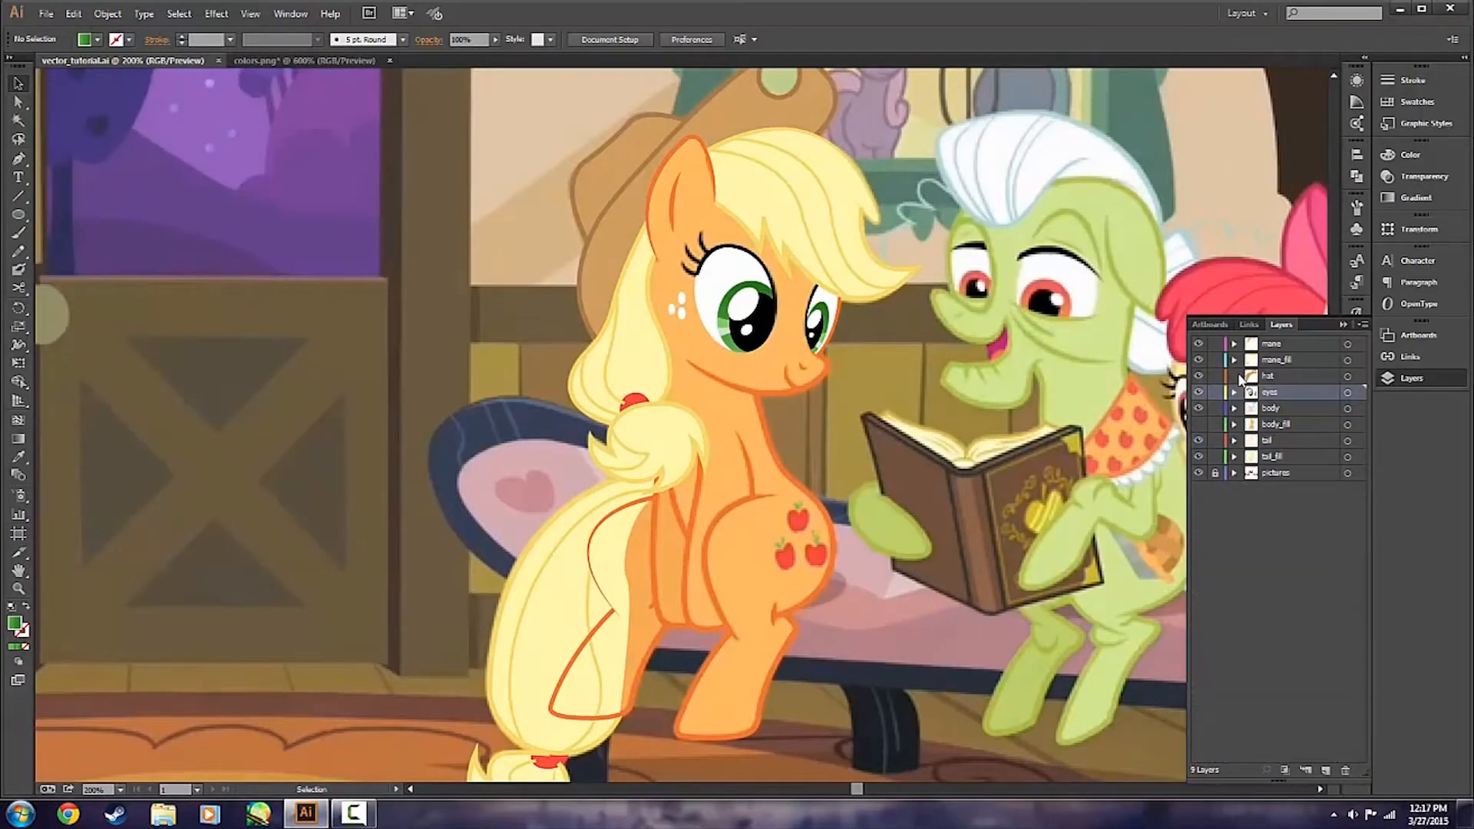
left_click(1198, 424)
left_click(1346, 325)
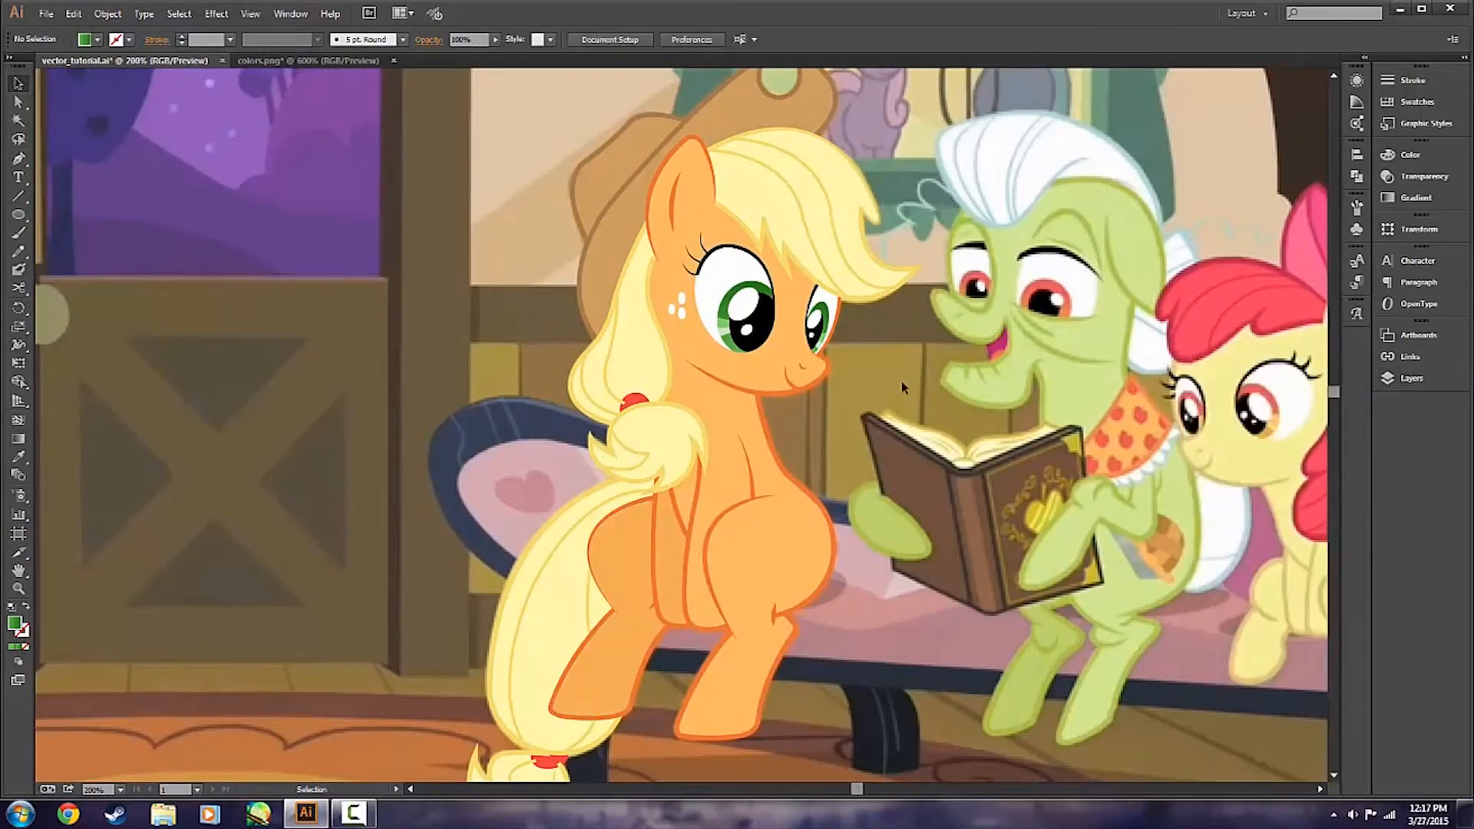
key("ctrl+s")
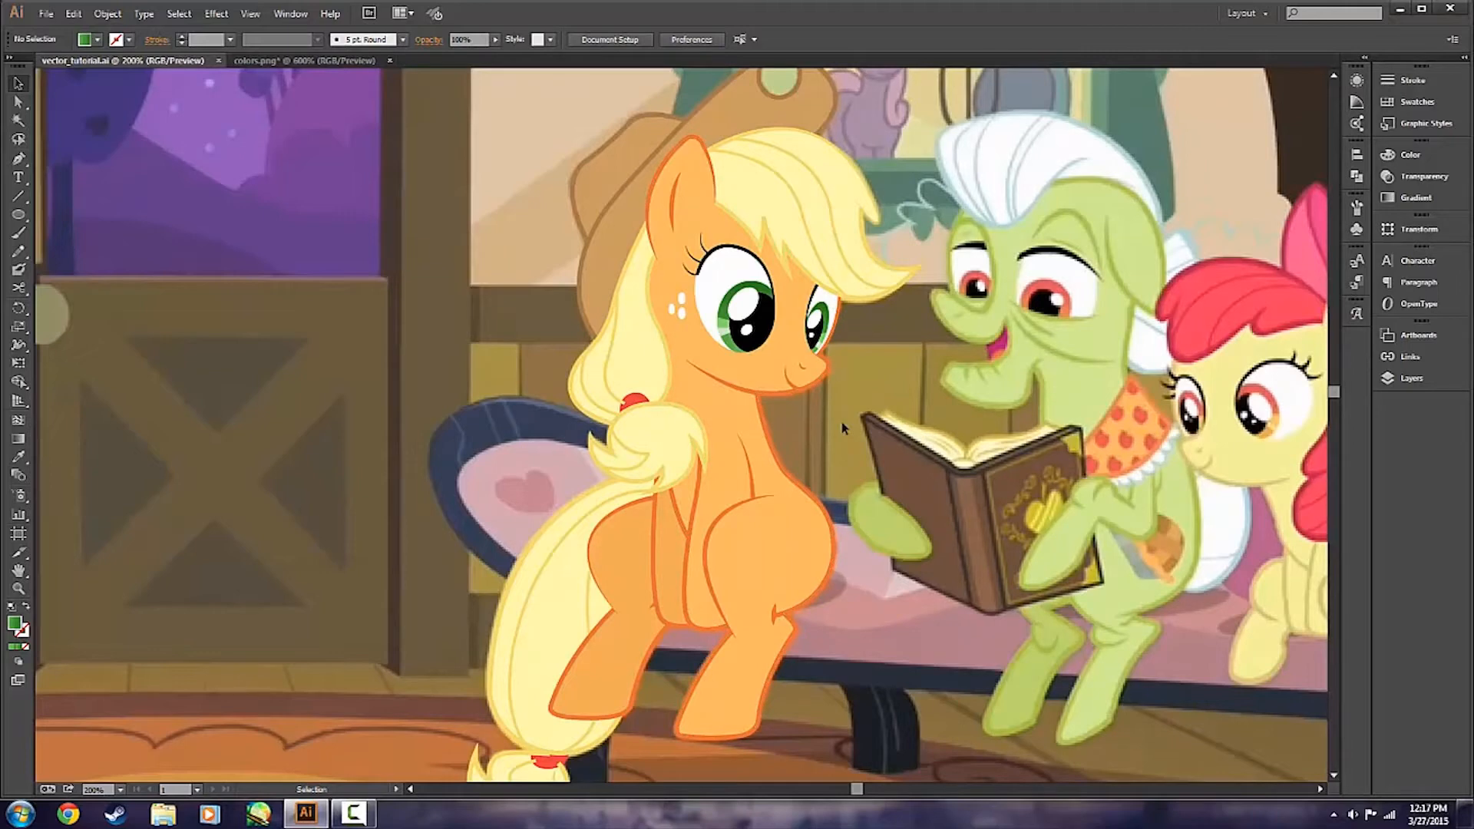
Hide the pictures layer to examine the whole vector pony on its own, and show the layer again.
scroll(841, 421, "down", 1)
scroll(841, 420, "right", 4)
scroll(842, 420, "up", 3)
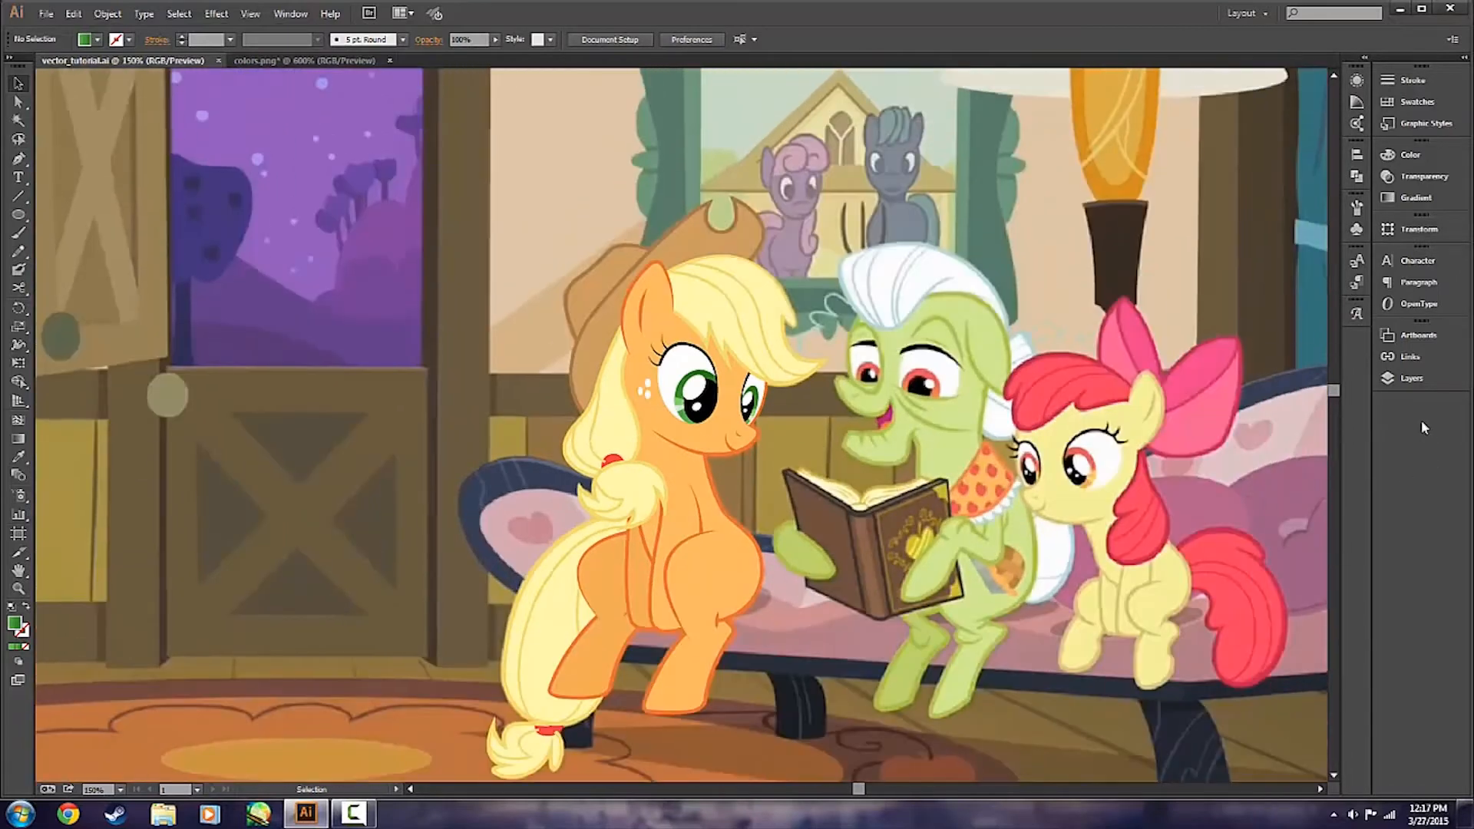
scroll(1420, 422, "down", 2)
left_click(1406, 379)
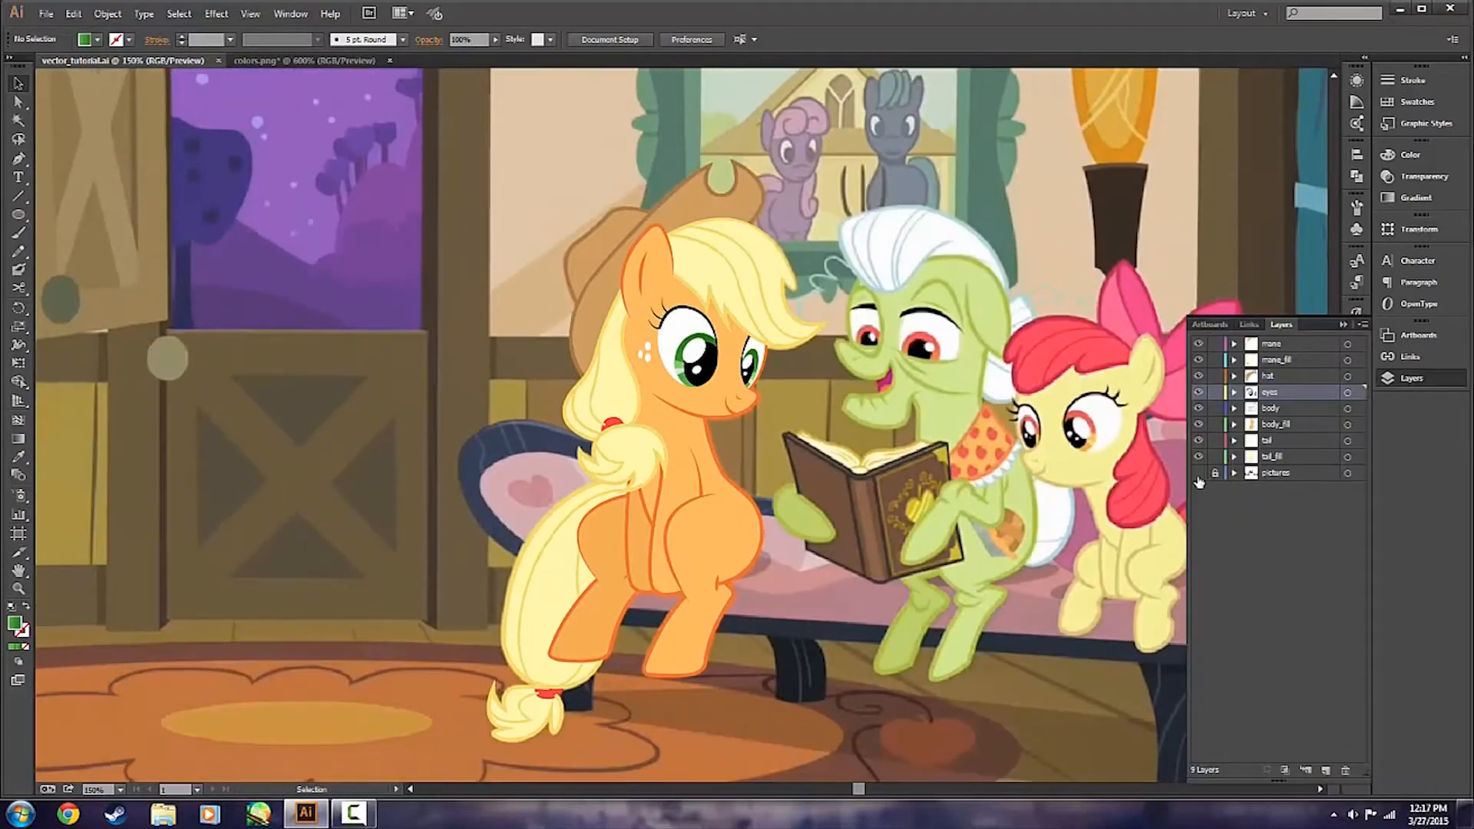
left_click(1198, 473)
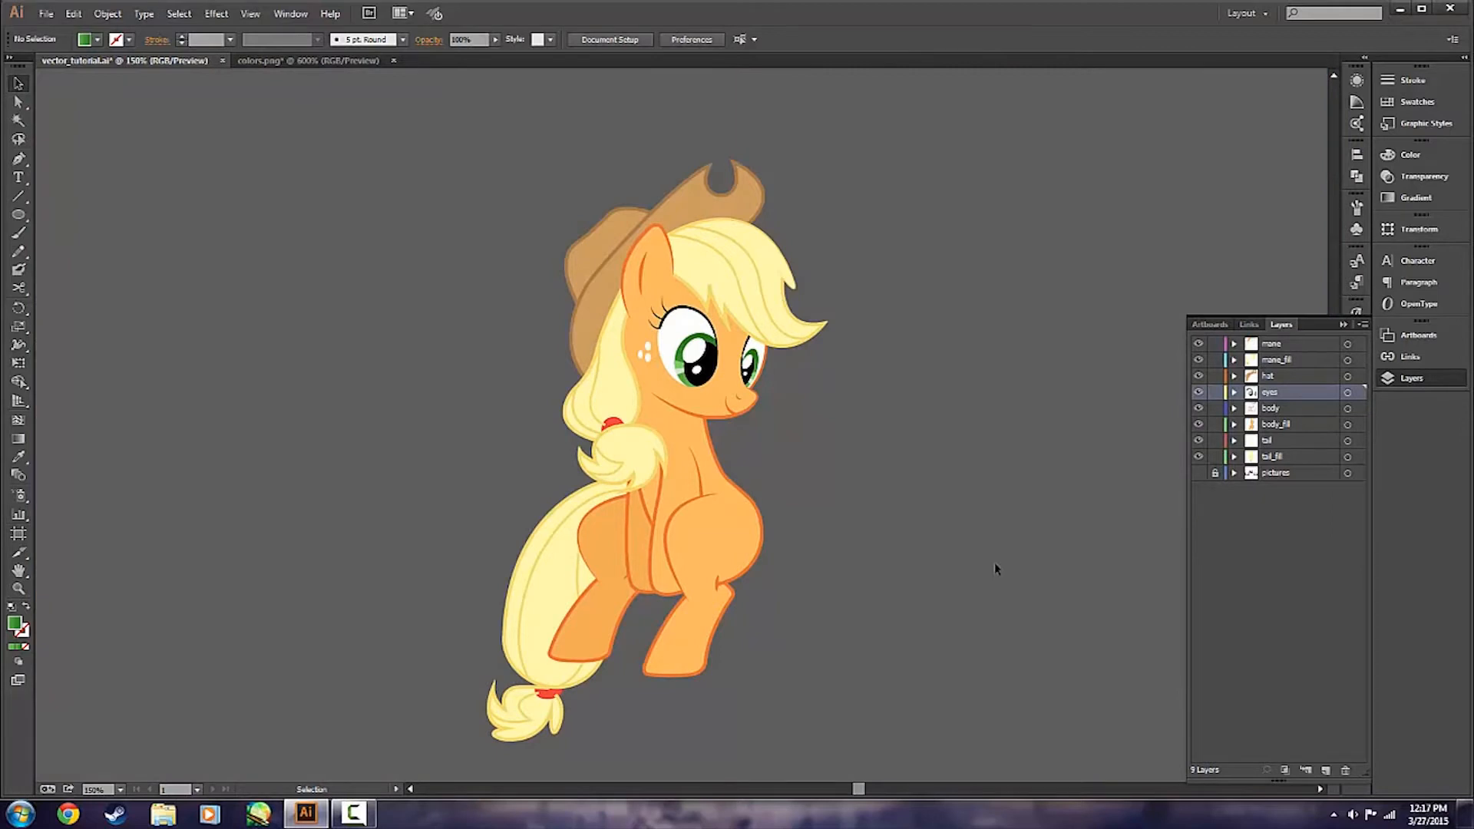
left_click(1199, 473)
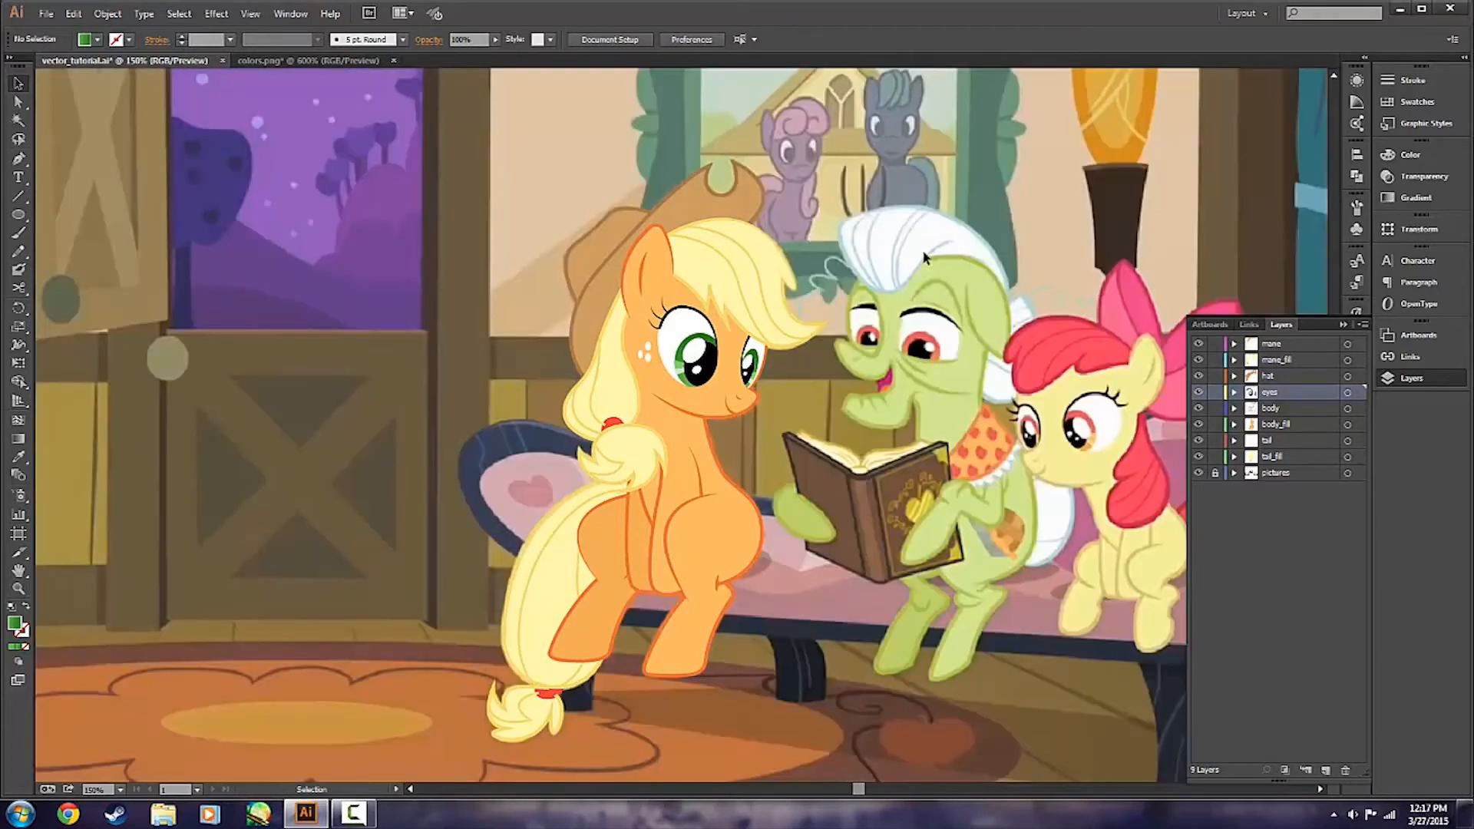